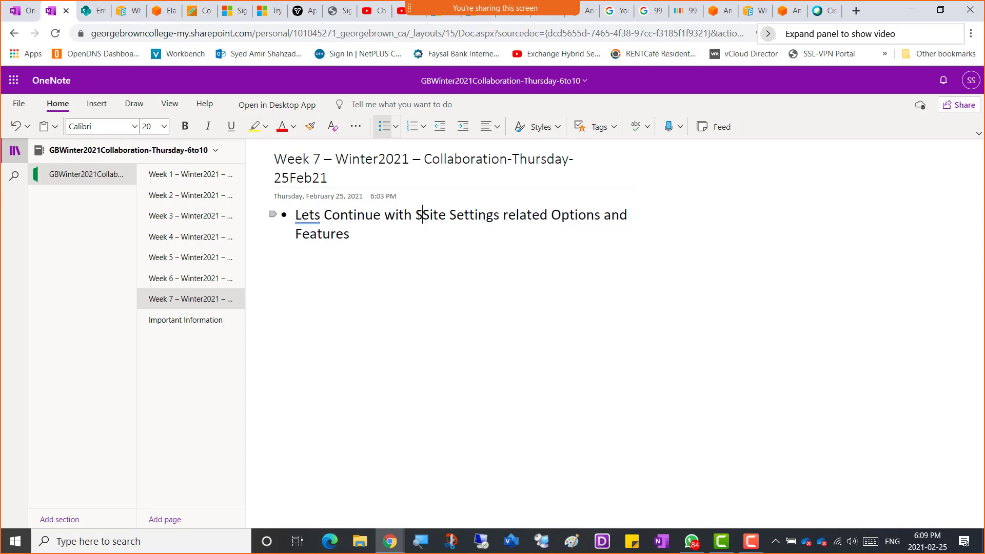
Insert "Sharepoint Online (SPO)" before "Site Settings" in the Week 7 bullet
{"action": "type", "text": "ONLINE"}
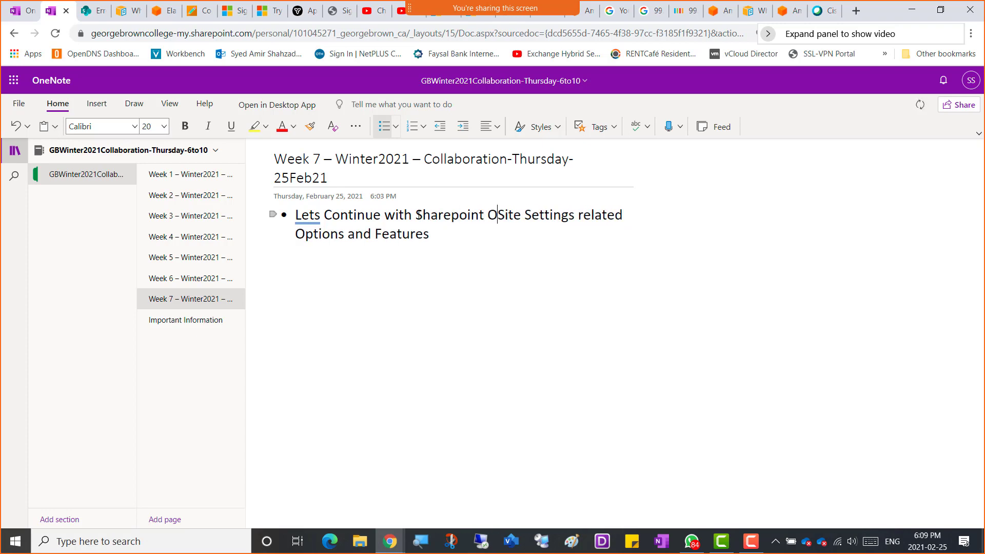
{"action": "key", "text": "BackSpace"}
{"action": "key", "text": "BackSpace"}
{"action": "key", "text": "BackSpace"}
{"action": "key", "text": "BackSpace"}
{"action": "key", "text": "BackSpace"}
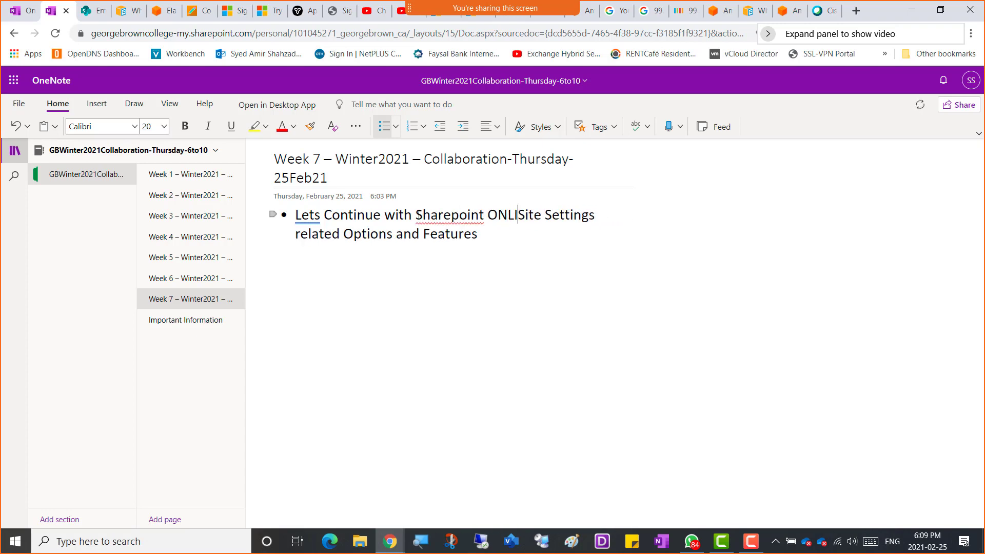
{"action": "type", "text": "nliine"}
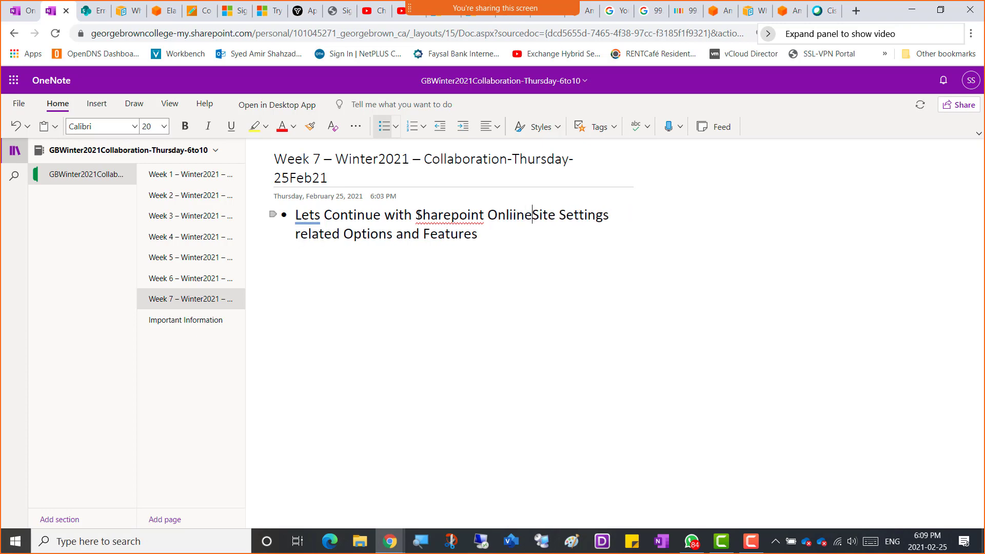
{"action": "key", "text": "BackSpace"}
{"action": "key", "text": "BackSpace"}
{"action": "key", "text": "BackSpace"}
{"action": "type", "text": "ne S"}
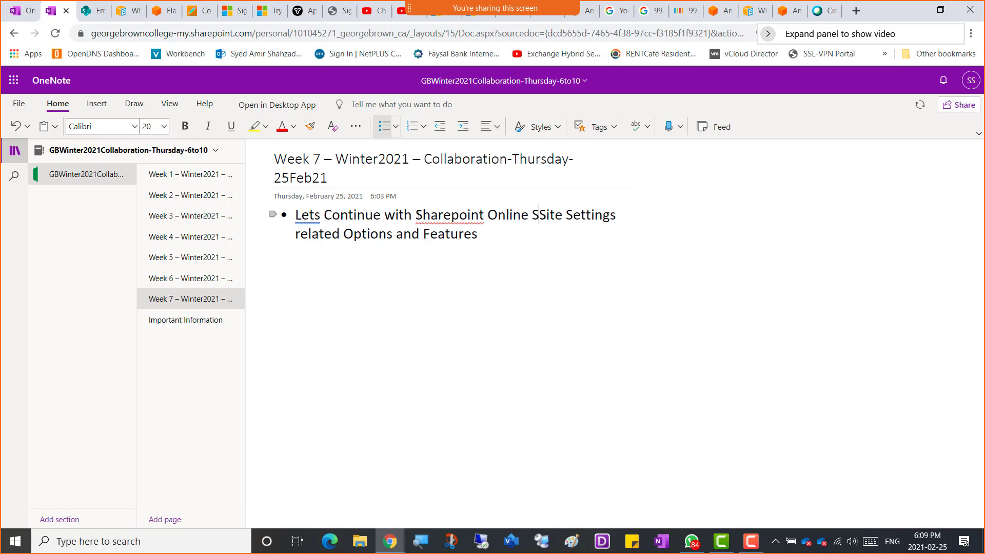
{"action": "type", "text": "PO)"}
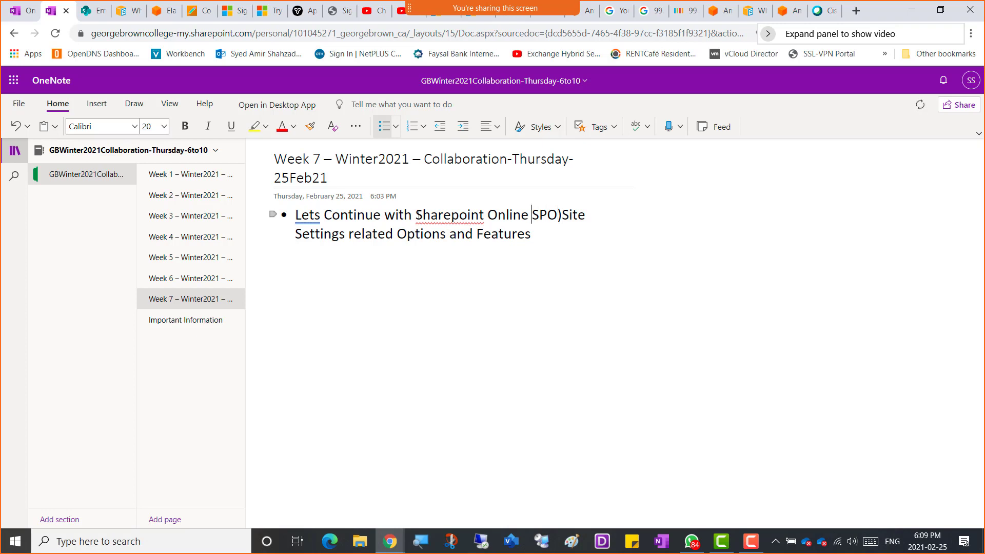
{"action": "type", "text": "("}
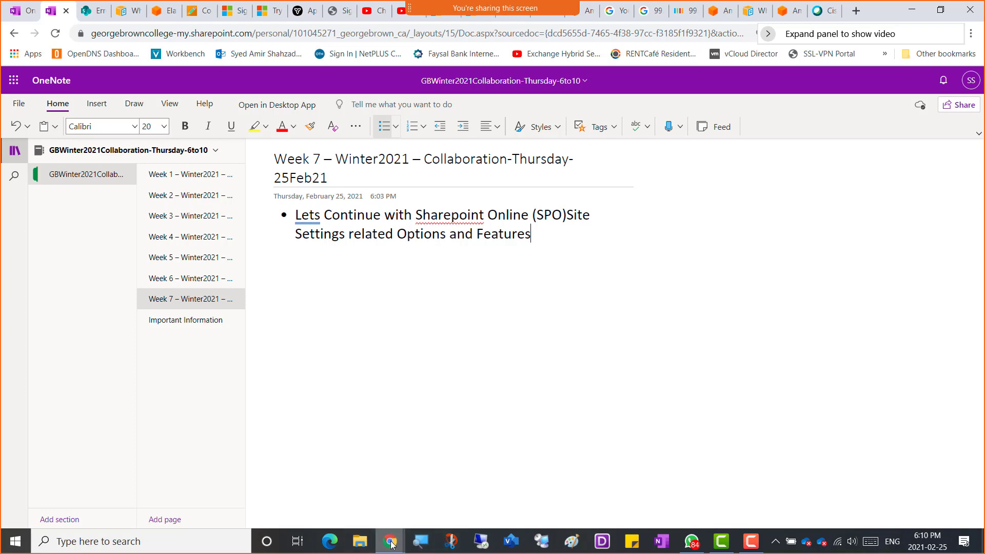
Switch to the SharePoint admin center and open AmerCompanySite through its URL in the active sites list
{"action": "mouse_move", "coordinate": [391, 542]}
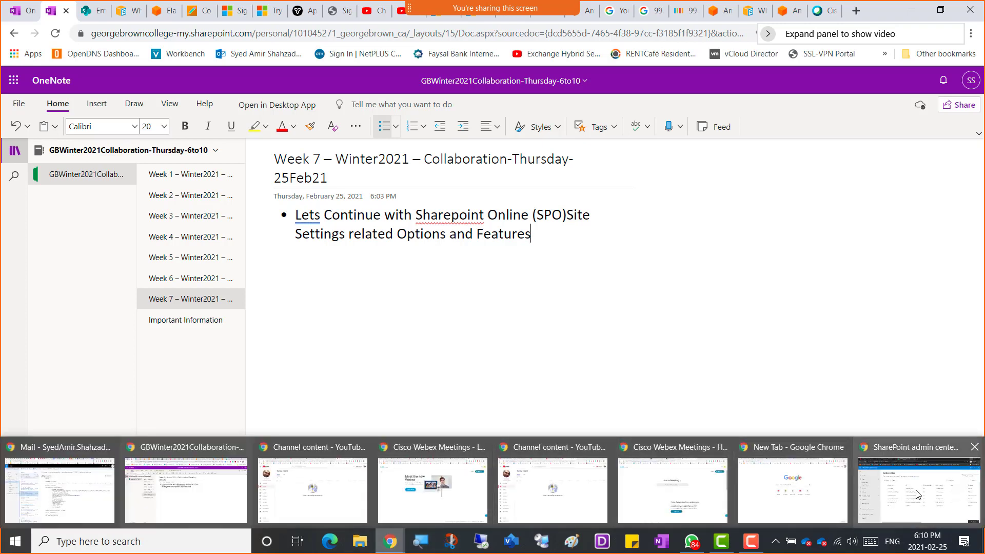
{"action": "left_click", "coordinate": [900, 482]}
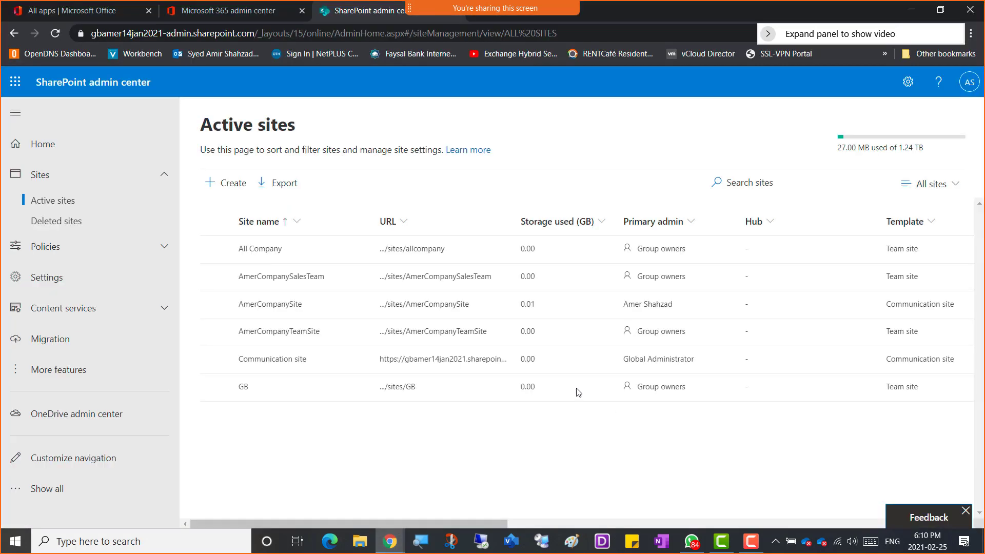
{"action": "left_click", "coordinate": [57, 205]}
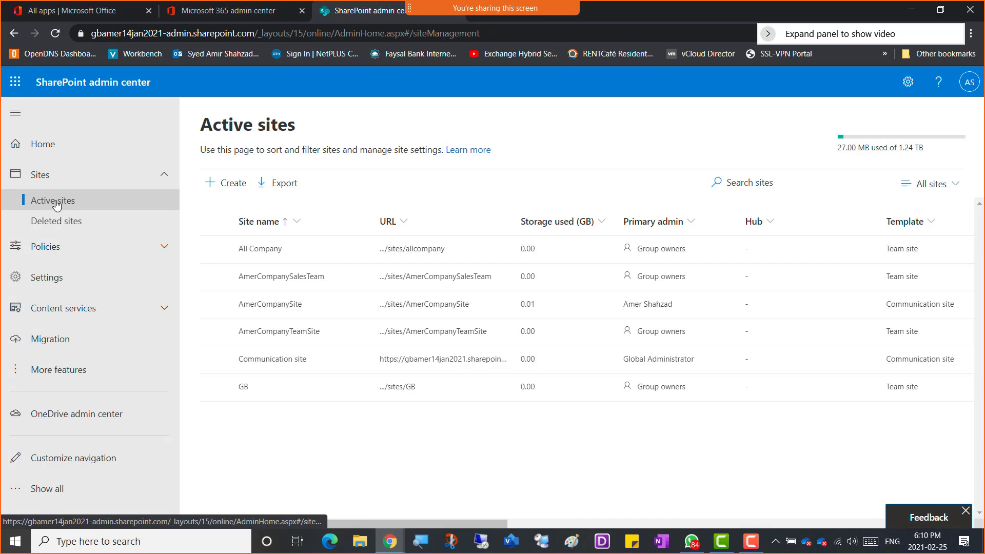
{"action": "left_click", "coordinate": [279, 306]}
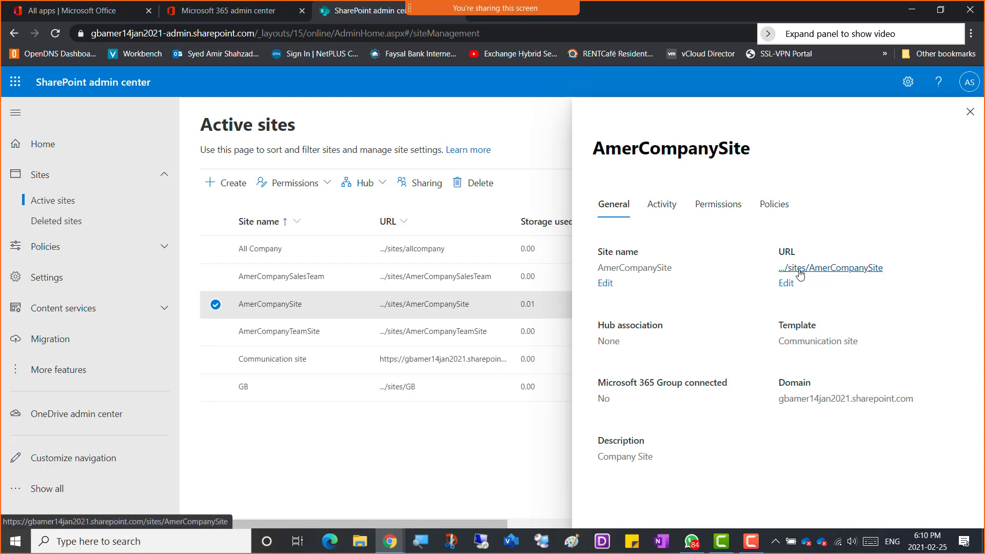
{"action": "left_click", "coordinate": [829, 271]}
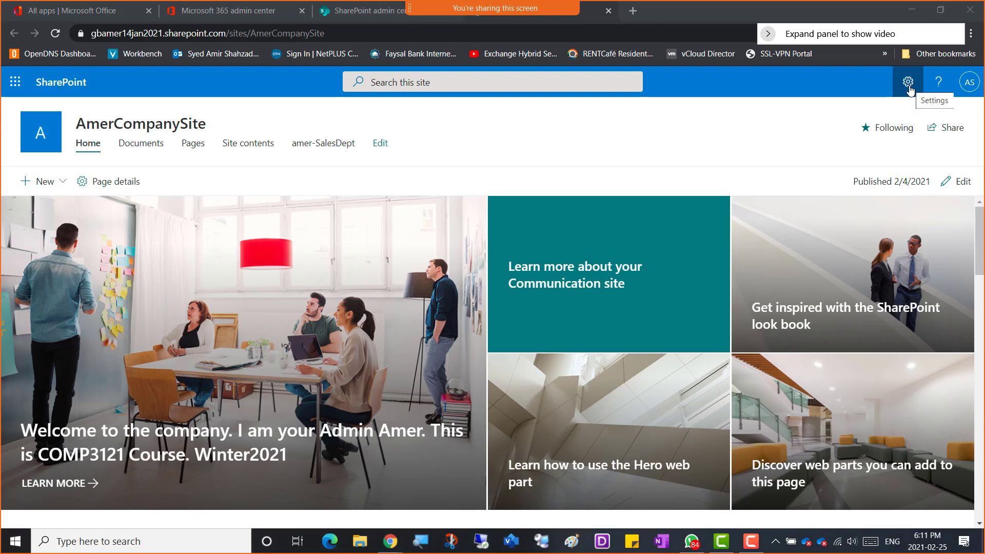
Open AmerCompanySite's Site Settings page from its site contents, and open it again from the general settings options
{"action": "left_click", "coordinate": [246, 146]}
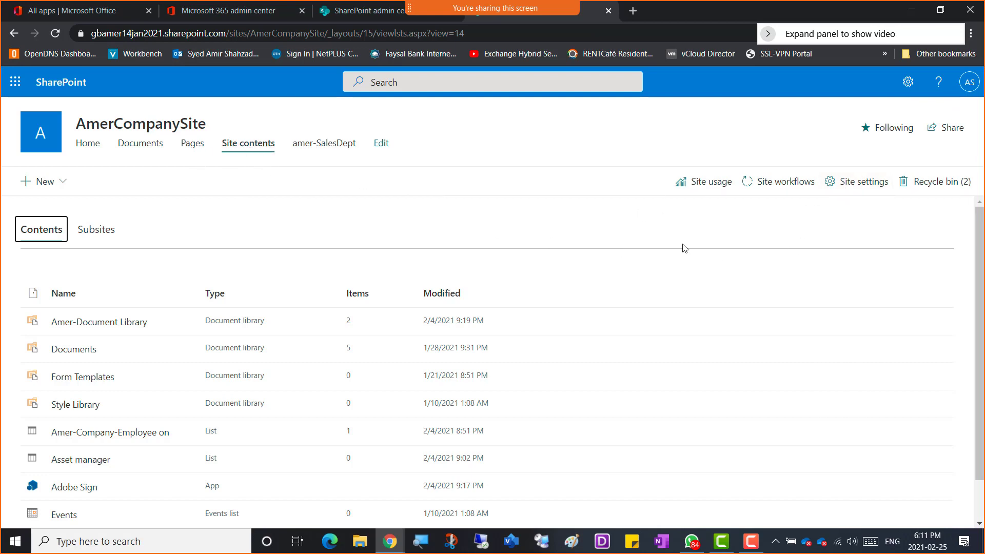
{"action": "left_click", "coordinate": [856, 192]}
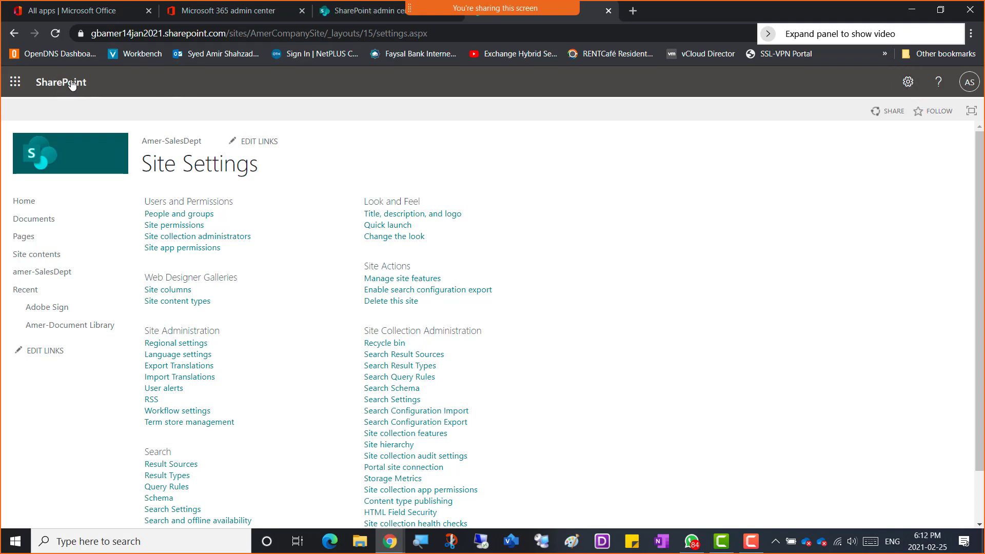
{"action": "left_click", "coordinate": [907, 81]}
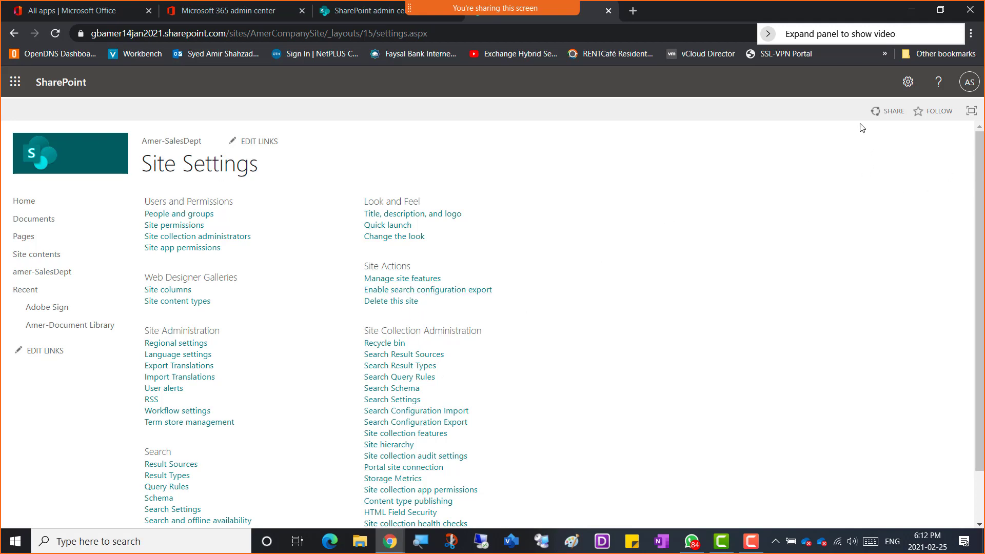
{"action": "left_click", "coordinate": [907, 83]}
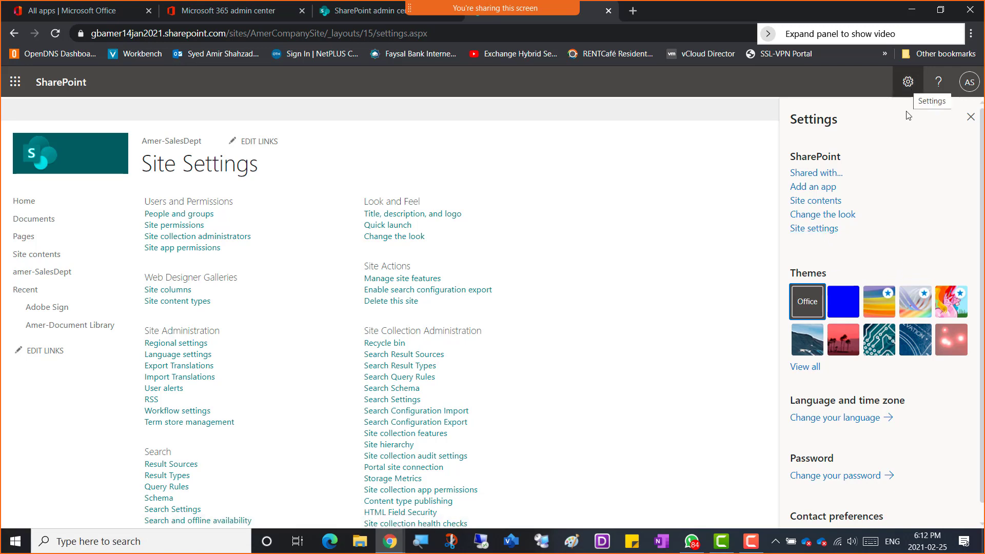
{"action": "left_click", "coordinate": [813, 230]}
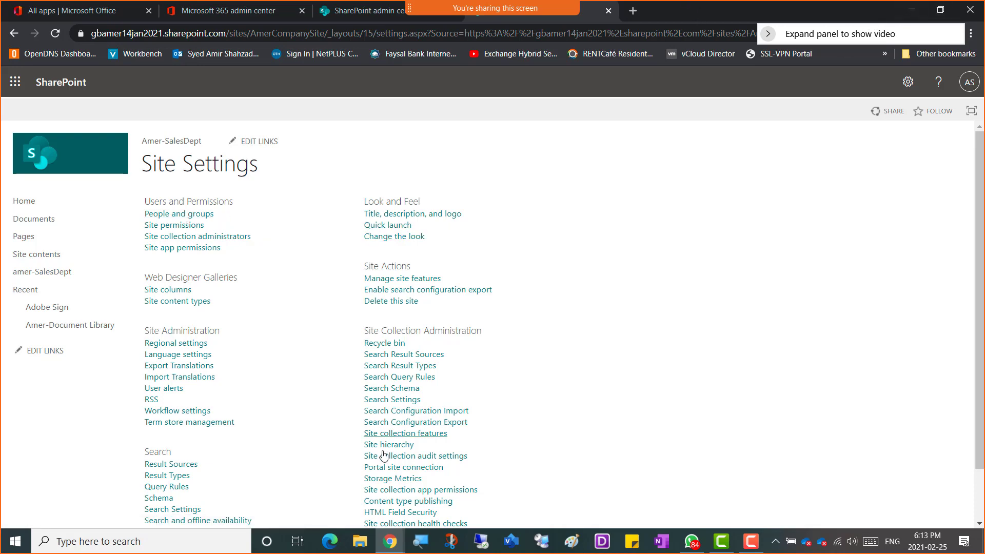
Switch back to OneNote and open the Week 7 page of the GBWinter2021Cloud-Class-TUESDAY-6to10 notebook
{"action": "mouse_move", "coordinate": [389, 540]}
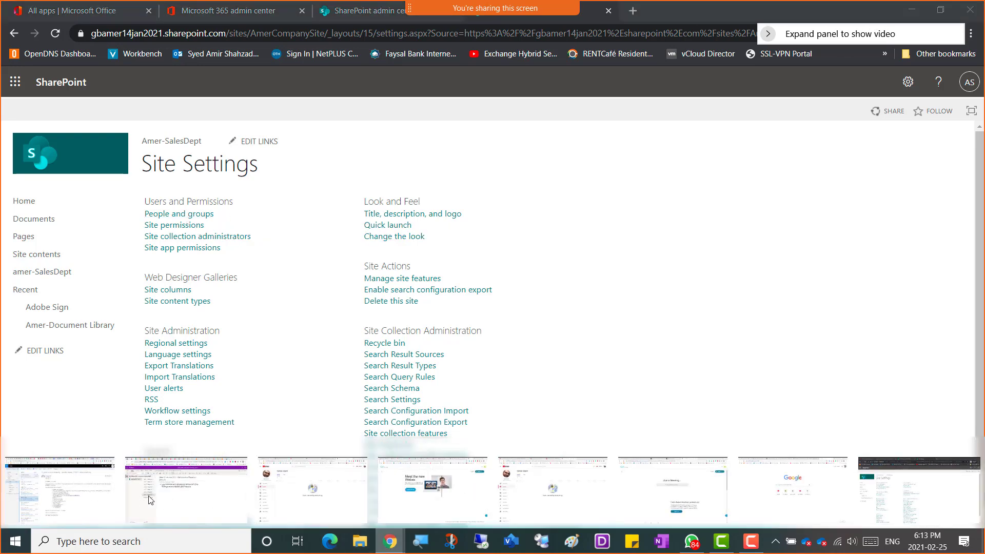
{"action": "left_click", "coordinate": [150, 496]}
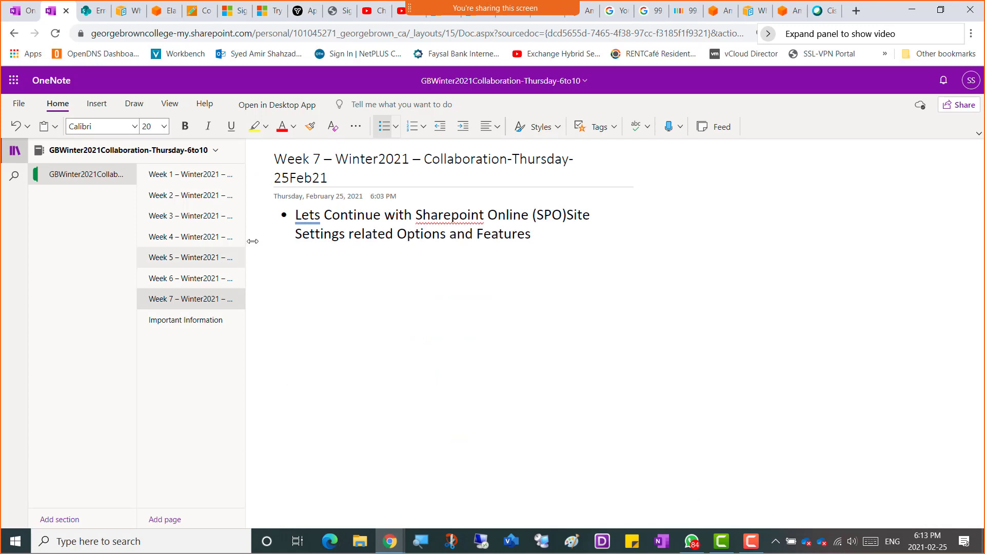
{"action": "left_click", "coordinate": [26, 18]}
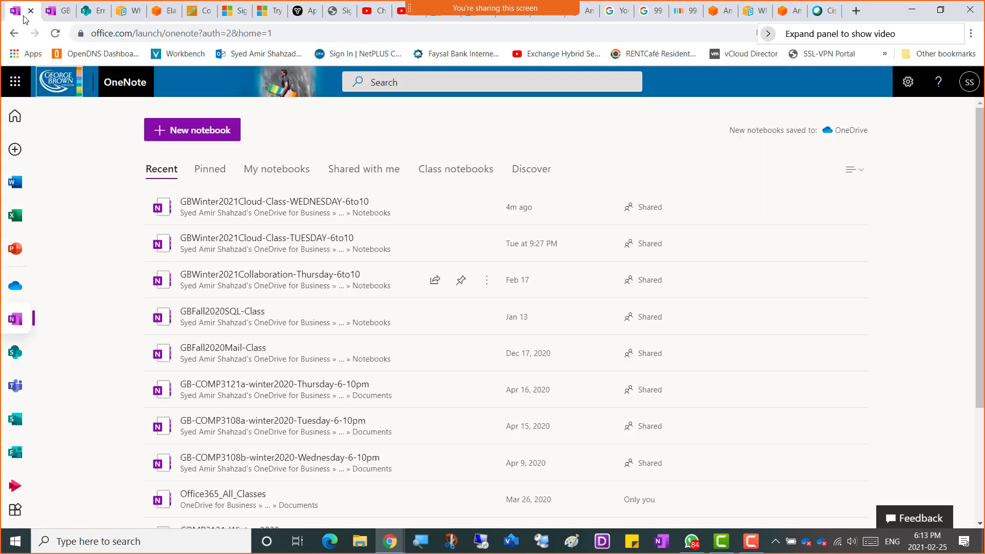
{"action": "left_click", "coordinate": [293, 240]}
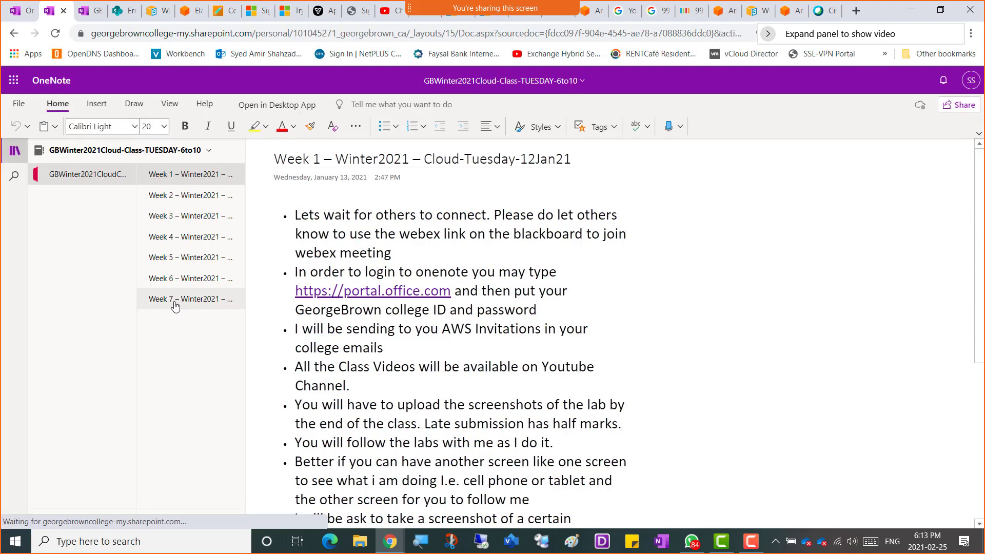
{"action": "left_click", "coordinate": [177, 300]}
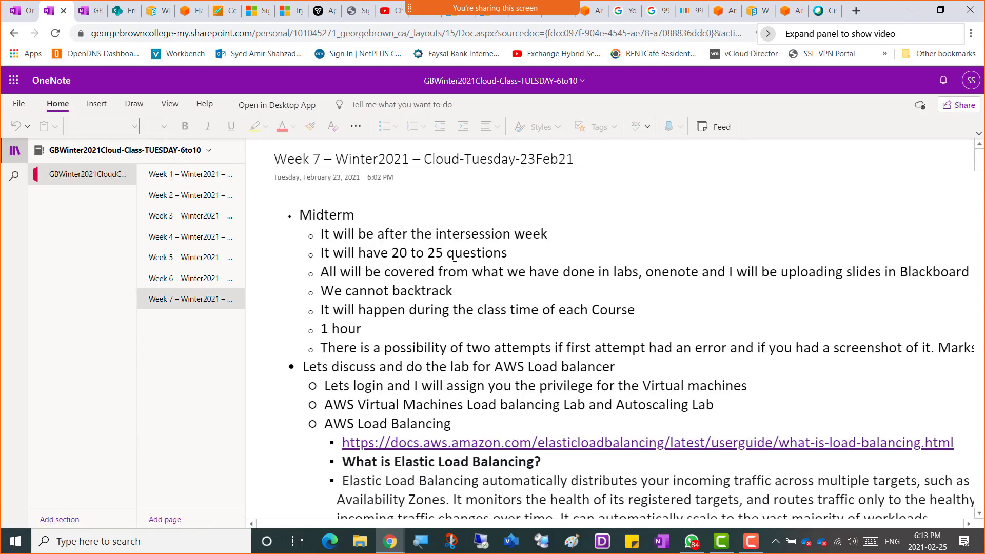
Extend the "Midterm" heading bullet to read "Midterm Quiz"
{"action": "left_click", "coordinate": [354, 218]}
{"action": "type", "text": "Qui"}
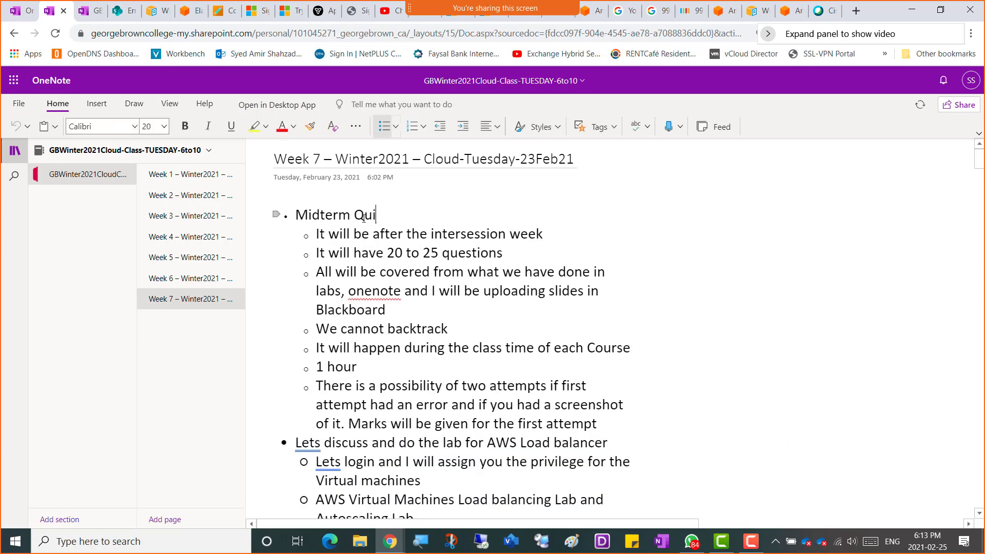
{"action": "type", "text": "x"}
{"action": "key", "text": "BackSpace"}
{"action": "type", "text": "x"}
Copy the "Midterm Quiz" bullet together with all its sub-bullets, through the one about two attempts
{"action": "key", "text": "ctrl+Left"}
{"action": "key", "text": "shift+Down"}
{"action": "key", "text": "shift+Down"}
{"action": "key", "text": "shift+Down"}
{"action": "key", "text": "shift+Down"}
{"action": "key", "text": "shift+Down"}
{"action": "key", "text": "shift+Down"}
{"action": "key", "text": "shift+Down"}
{"action": "key", "text": "shift+Down"}
{"action": "key", "text": "shift+Down"}
{"action": "key", "text": "shift+Down"}
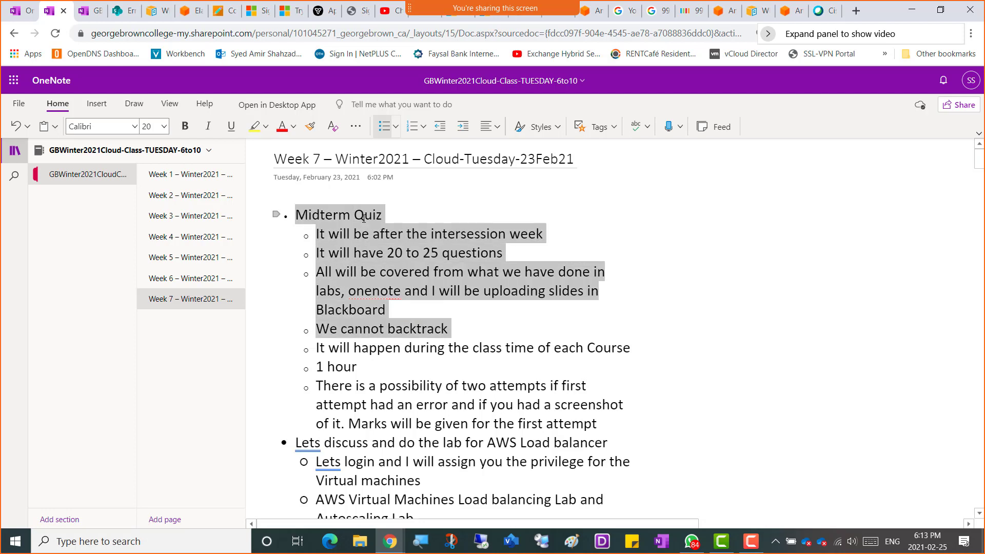
{"action": "key", "text": "shift+Down"}
{"action": "key", "text": "shift+Down"}
{"action": "key", "text": "ctrl+c"}
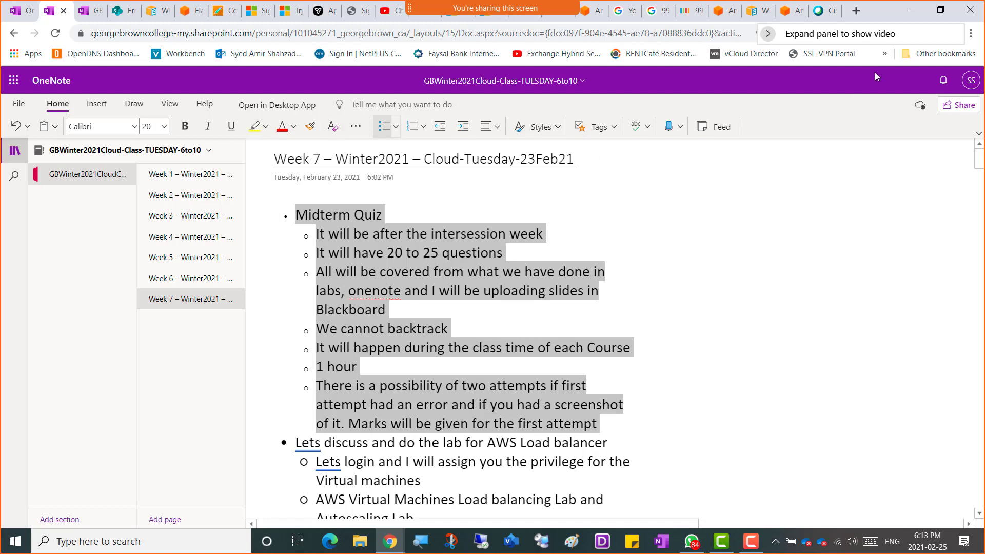
Paste the copied quiz notes above the "Lets Continue" bullet on the Collaboration-Thursday notebook's Week 7 page
{"action": "left_click", "coordinate": [88, 17]}
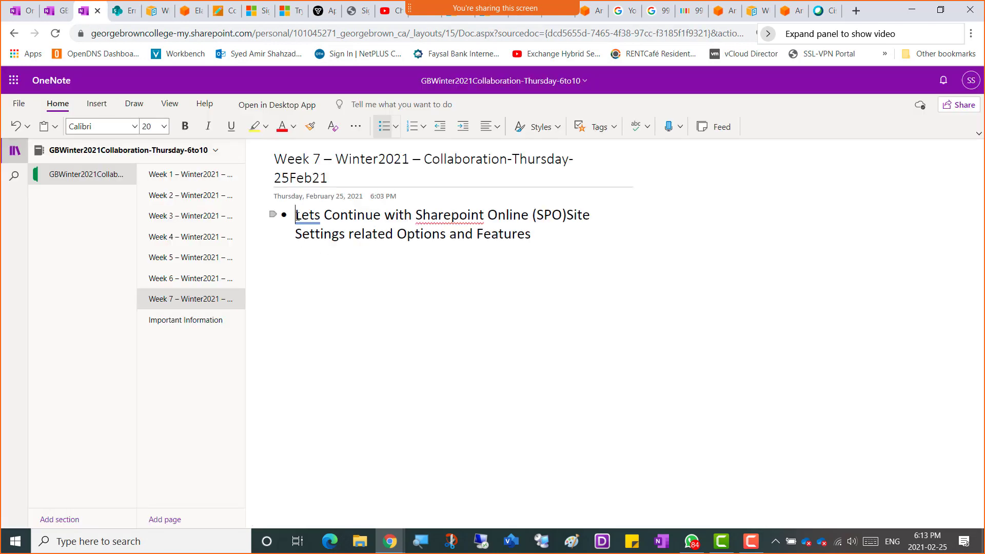
{"action": "left_click", "coordinate": [297, 216]}
{"action": "key", "text": "Return"}
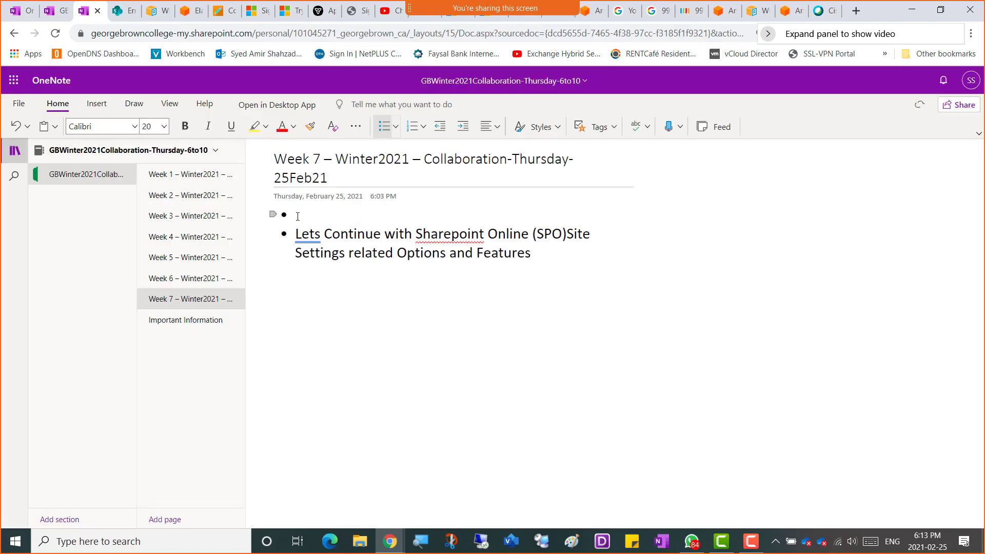
{"action": "key", "text": "ctrl+v"}
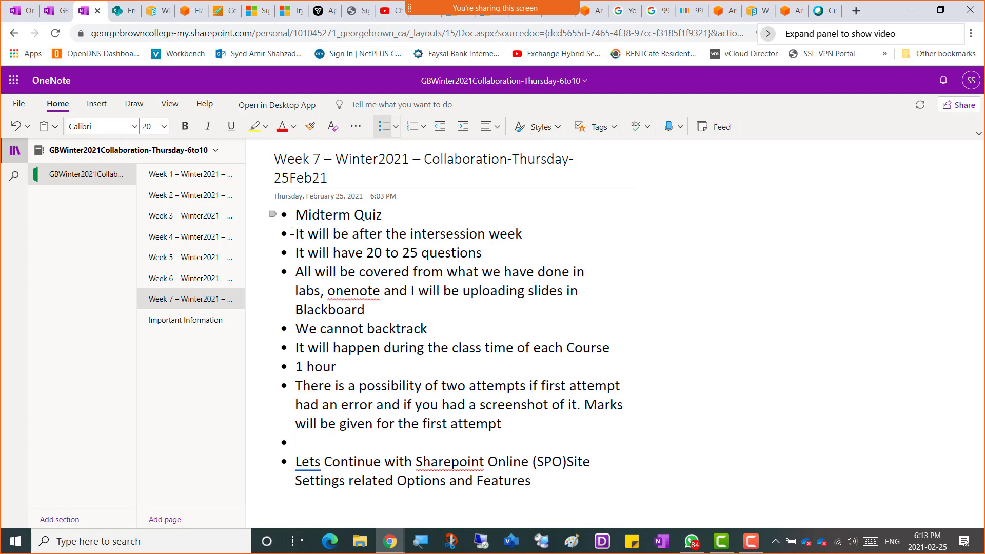
Indent the seven pasted detail bullets one level so they are nested under "Midterm Quiz"
{"action": "key", "text": "Tab"}
{"action": "left_click", "coordinate": [296, 252]}
{"action": "key", "text": "Tab"}
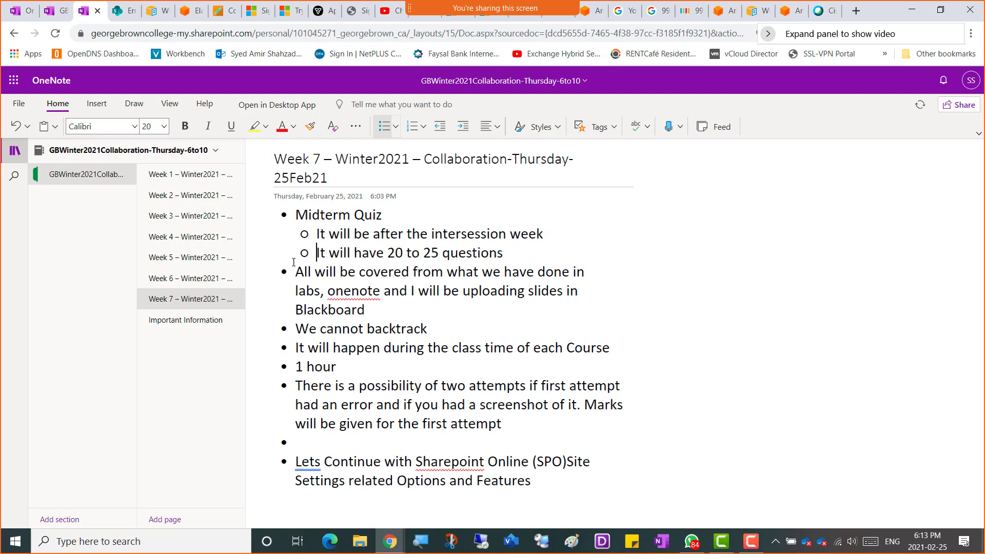
{"action": "left_click", "coordinate": [291, 271]}
{"action": "key", "text": "Tab"}
{"action": "left_click", "coordinate": [295, 329]}
{"action": "key", "text": "Tab"}
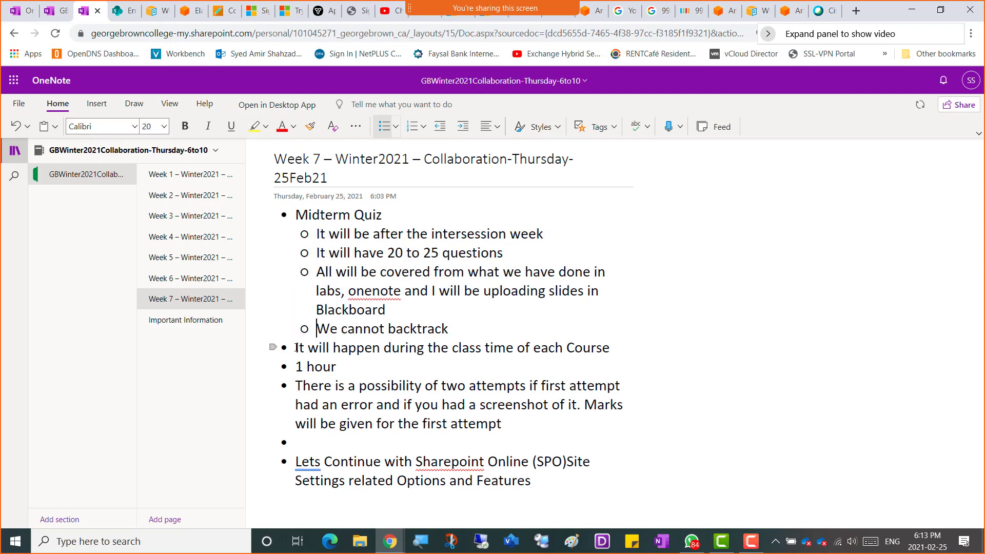
{"action": "left_click", "coordinate": [296, 348]}
{"action": "key", "text": "Tab"}
{"action": "key", "text": "Tab"}
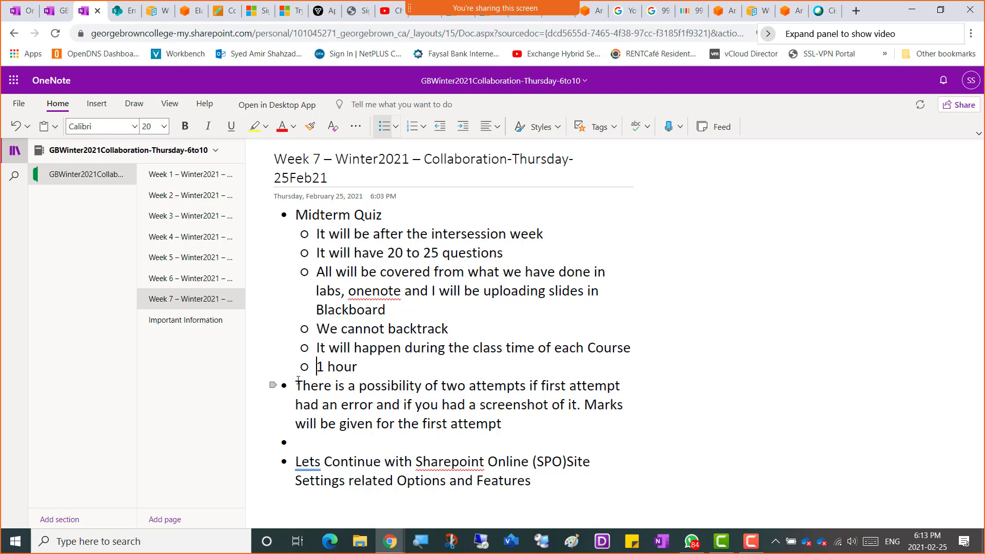
{"action": "left_click", "coordinate": [296, 385]}
{"action": "key", "text": "Tab"}
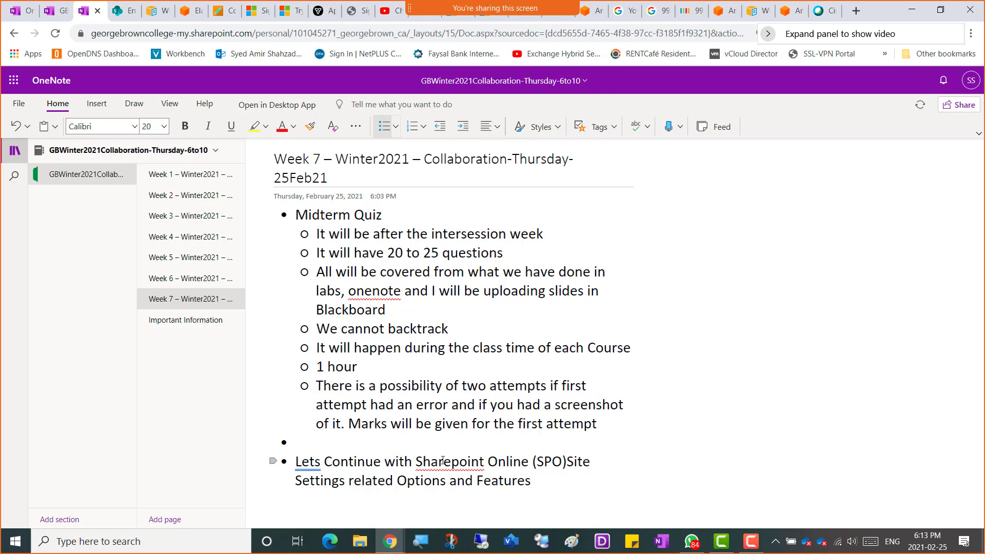
Fill the empty bullet above "Lets Continue" with the divider text "-------Class Topics------------------"
{"action": "left_click", "coordinate": [307, 449]}
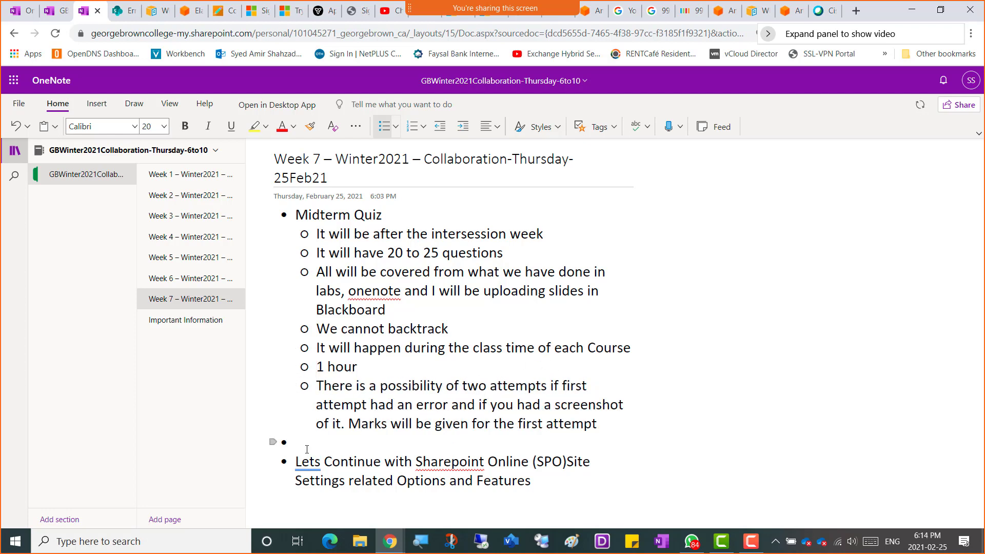
{"action": "type", "text": "-------Class Topics------------------"}
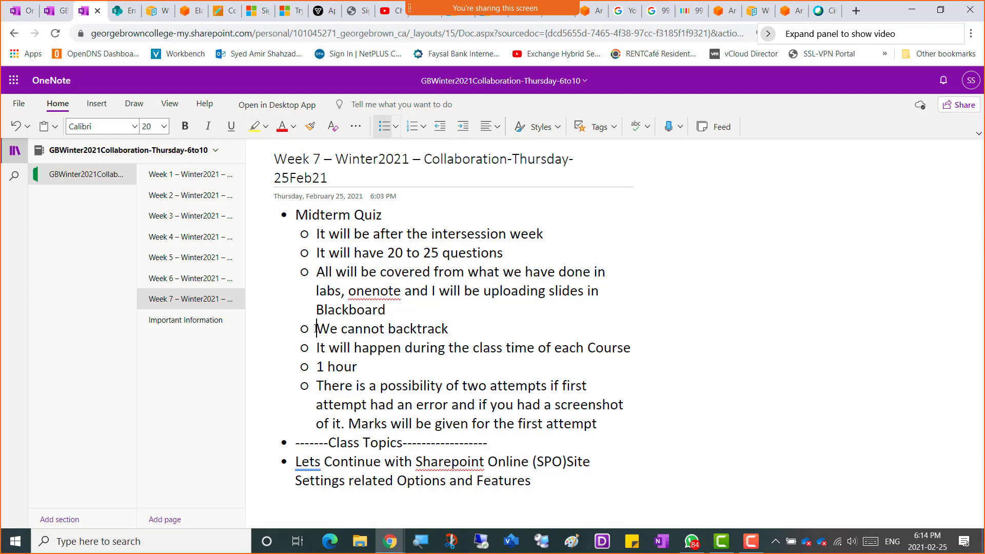
Add the sub-bullet "It will be openbook" above "We cannot backtrack" in the Midterm Quiz notes
{"action": "type", "text": "It will be "}
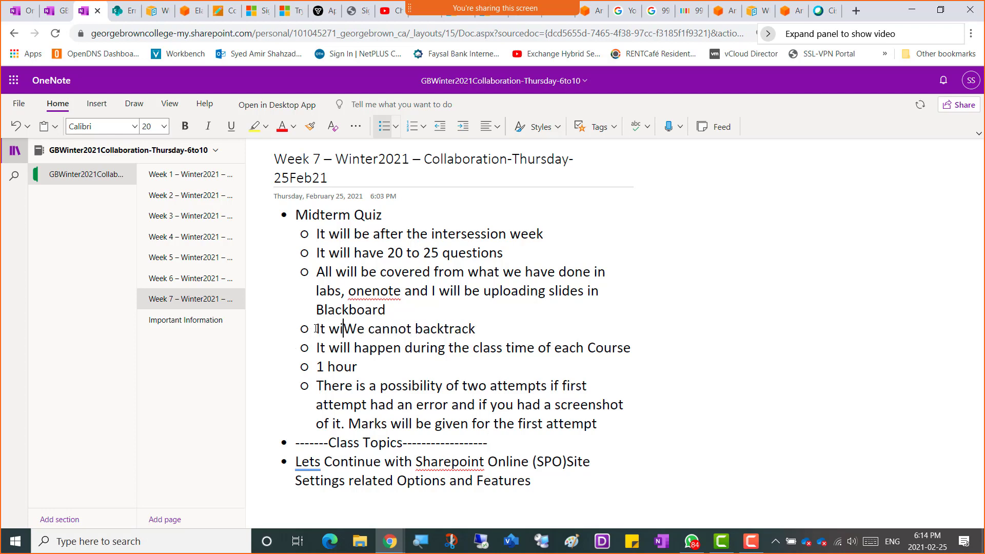
{"action": "type", "text": "openbook"}
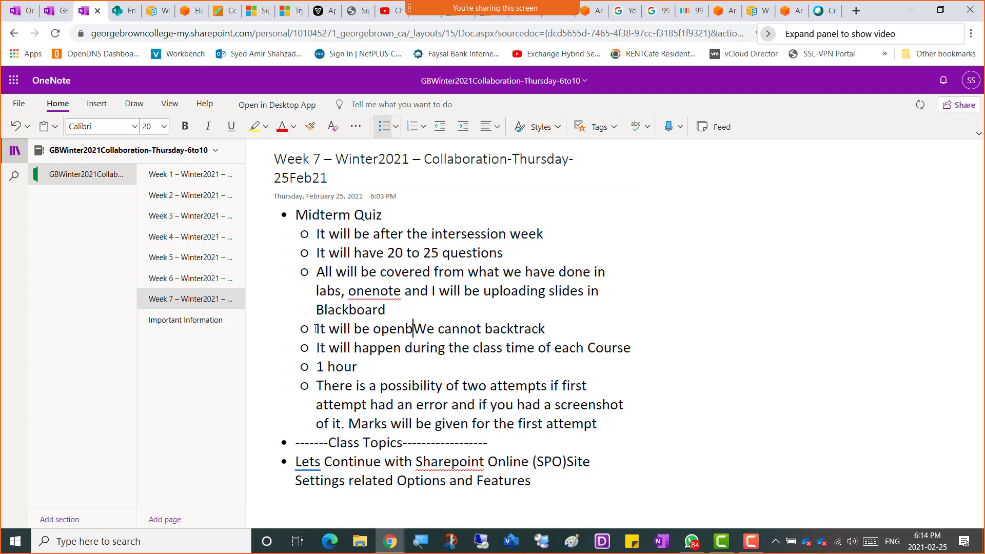
{"action": "key", "text": "Return"}
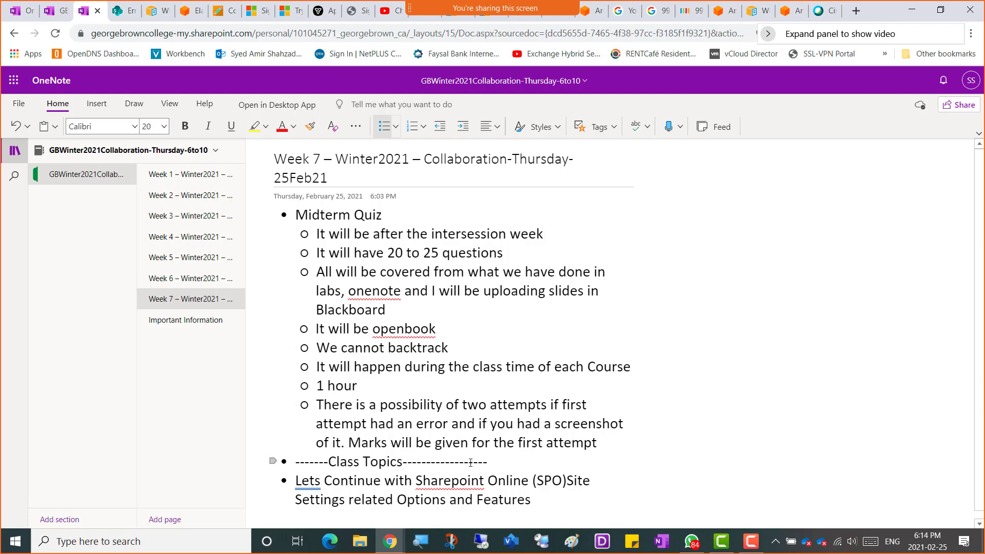
{"action": "scroll", "coordinate": [297, 475], "scroll_direction": "down", "scroll_amount": 1}
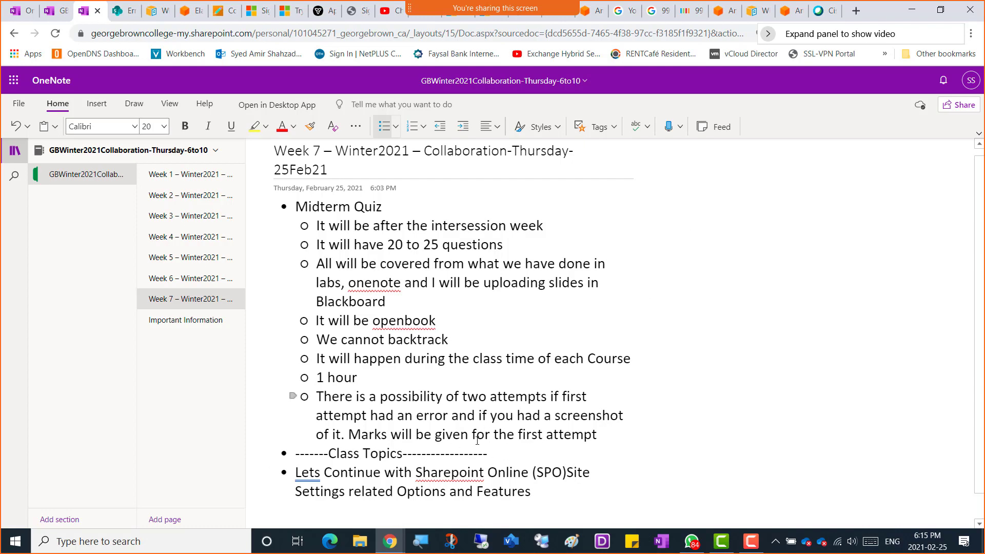
Switch to the SharePoint Site Settings page and view the options for adding new users in the AmerCompanySite Members group
{"action": "key", "text": "alt+Tab"}
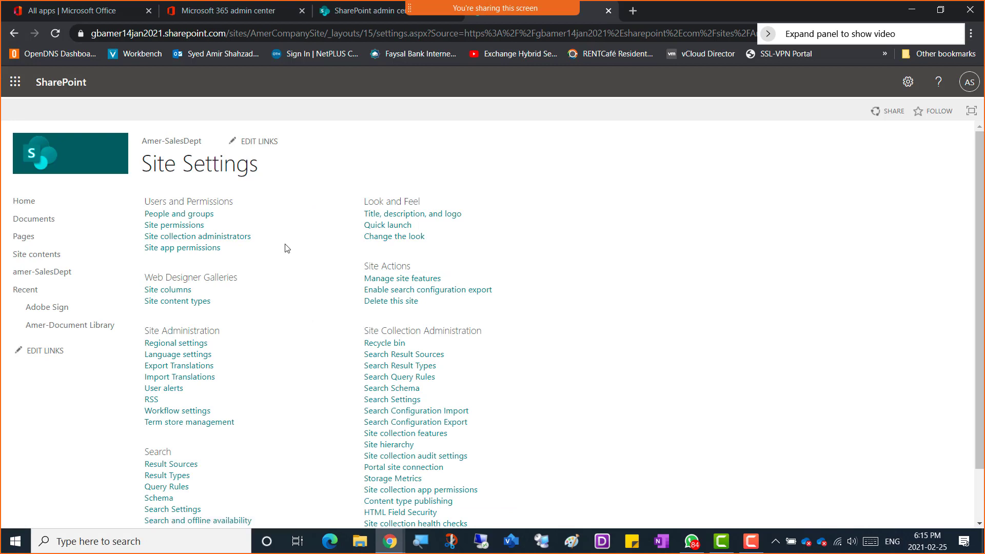
{"action": "left_click", "coordinate": [183, 219]}
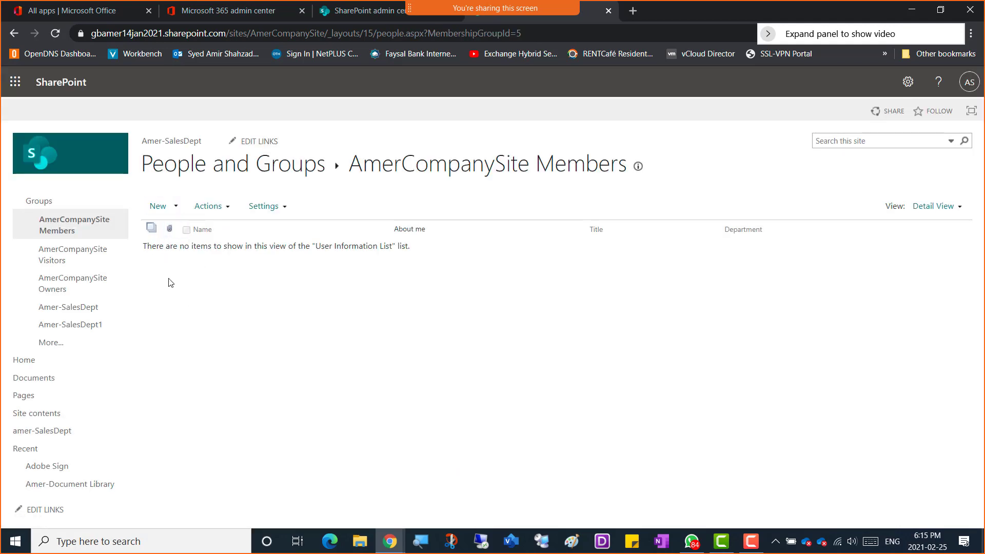
{"action": "left_click", "coordinate": [172, 212]}
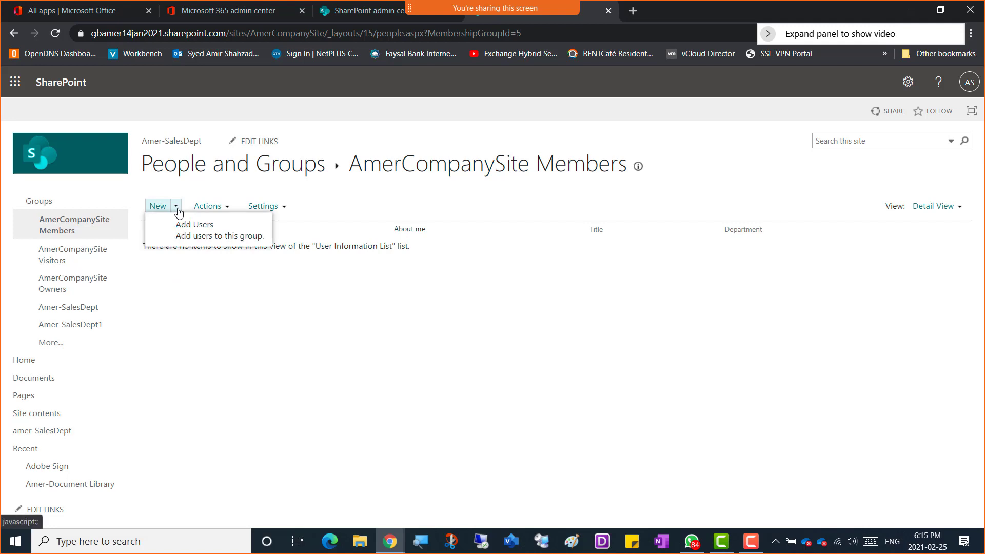
{"action": "left_click", "coordinate": [235, 324]}
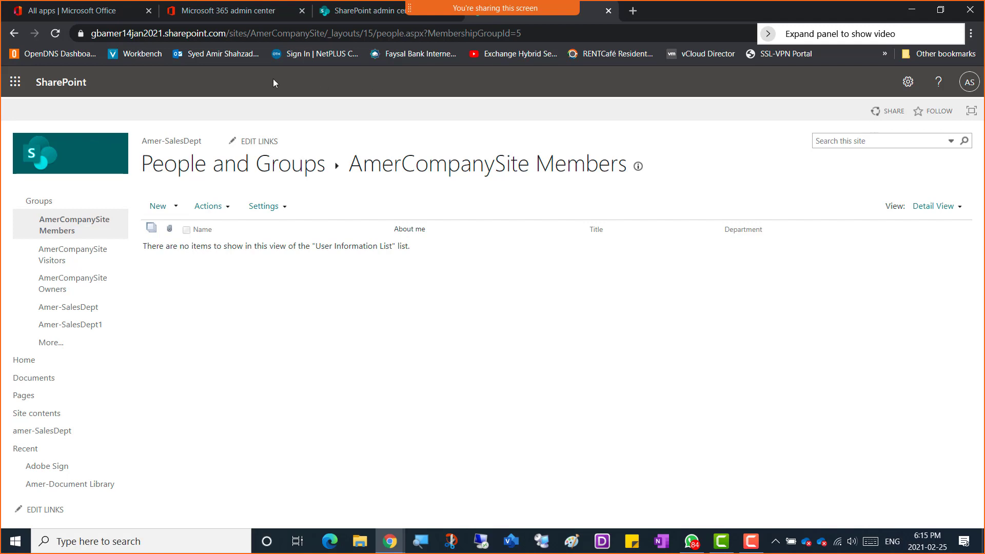
Return to the site settings, reopen People and groups, and bring up the Add Users dialog for AmerCompanySite Members
{"action": "left_click", "coordinate": [907, 84]}
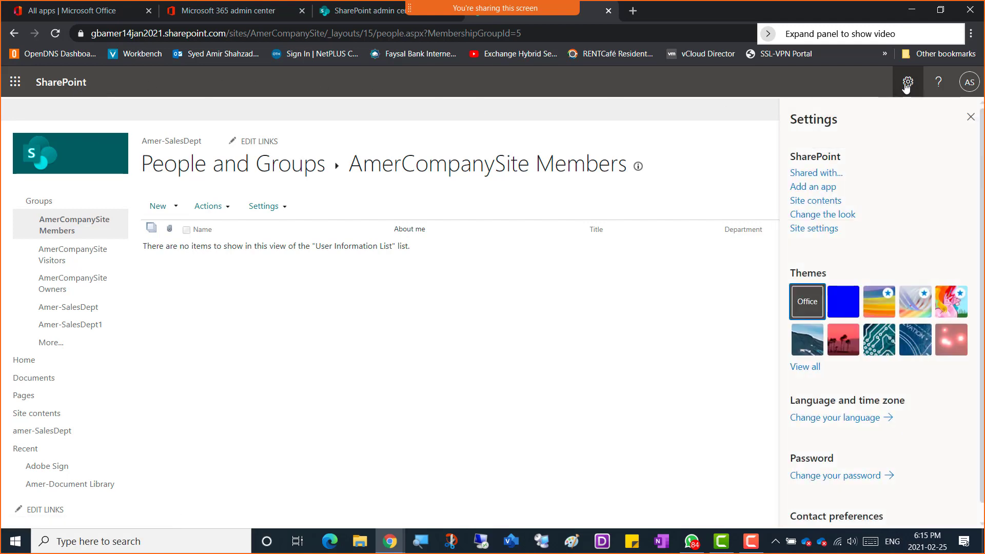
{"action": "left_click", "coordinate": [807, 232]}
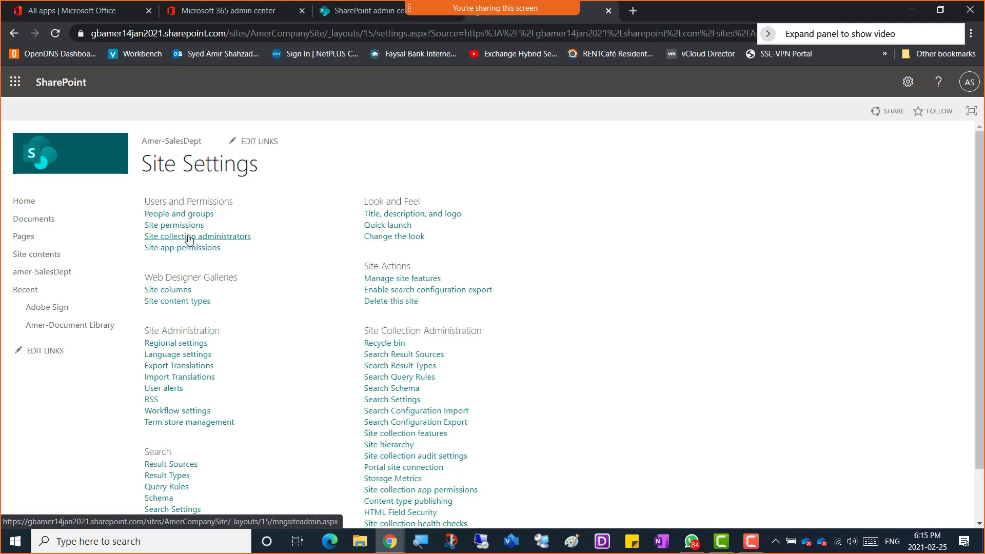
{"action": "left_click", "coordinate": [182, 217]}
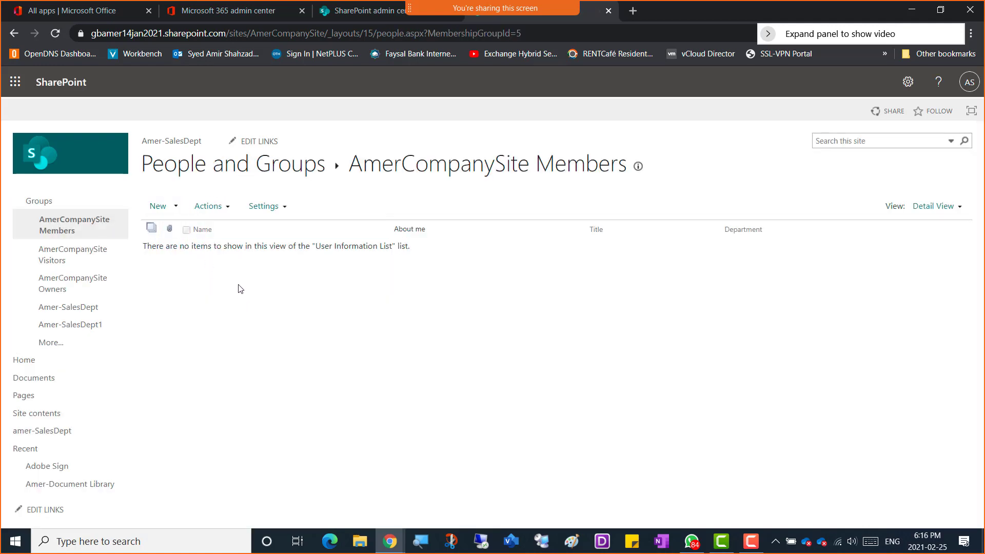
{"action": "left_click", "coordinate": [175, 208]}
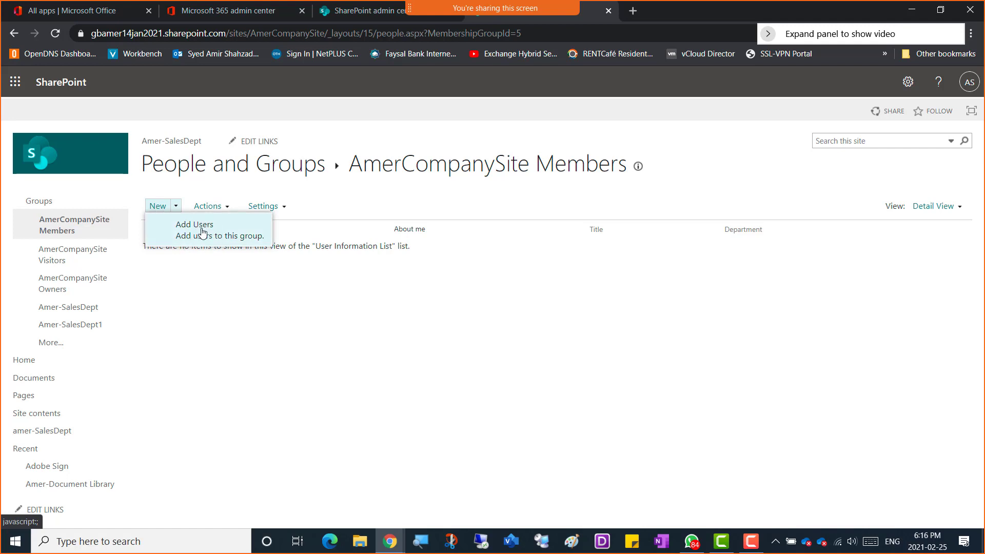
{"action": "left_click", "coordinate": [203, 233]}
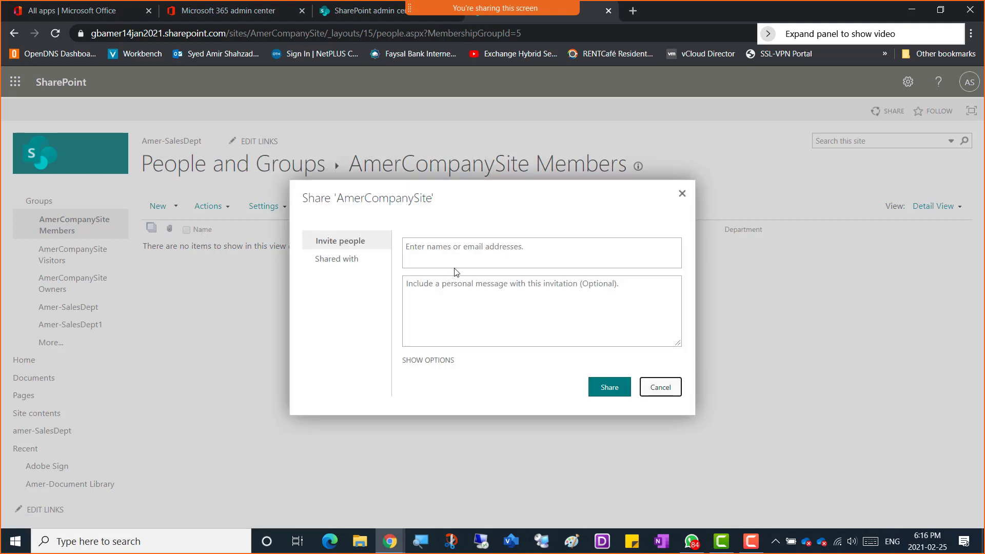
Try entering the first letters of an invitee's name, clear the entry, and show the additional invitation options
{"action": "left_click", "coordinate": [457, 255]}
{"action": "left_click", "coordinate": [444, 252]}
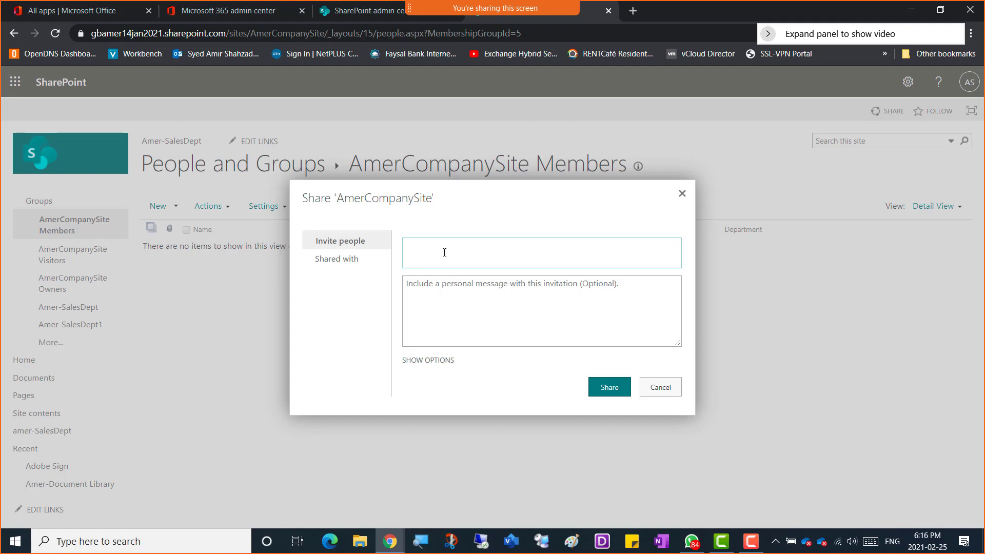
{"action": "type", "text": "Am"}
{"action": "key", "text": "BackSpace"}
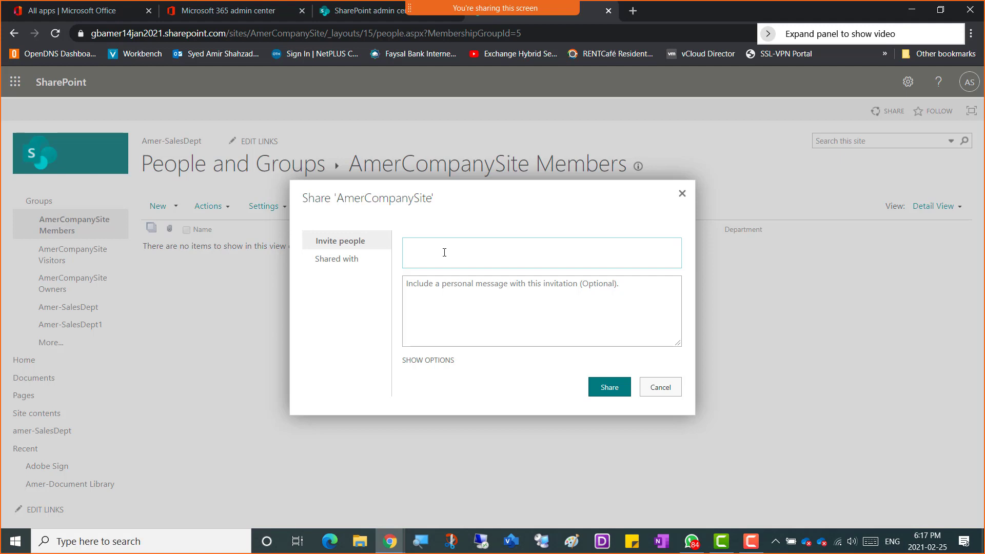
{"action": "type", "text": "al"}
{"action": "key", "text": "BackSpace"}
{"action": "key", "text": "BackSpace"}
{"action": "left_click", "coordinate": [434, 360]}
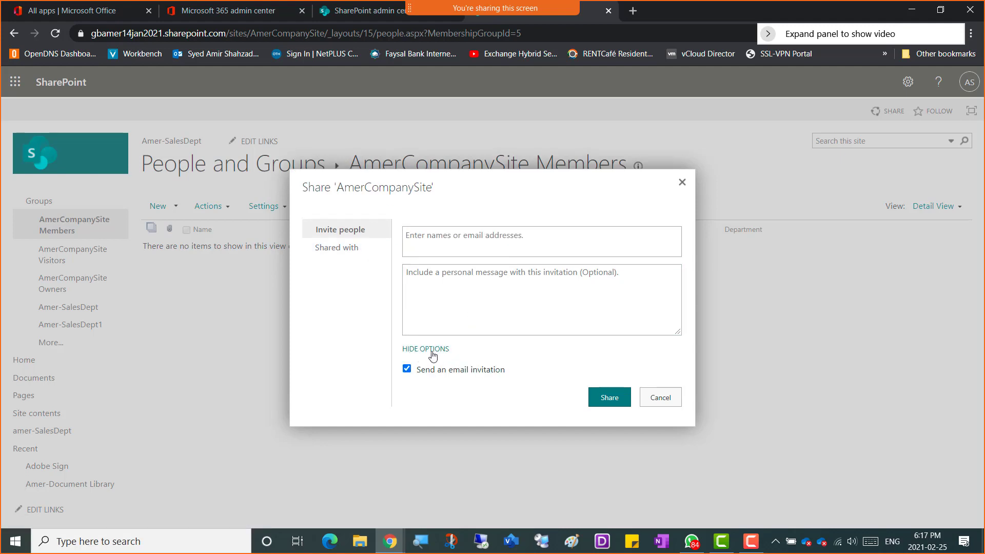
Look up accounts matching a first name in the invitee field, and clear the entry
{"action": "left_click", "coordinate": [443, 239]}
{"action": "type", "text": "A"}
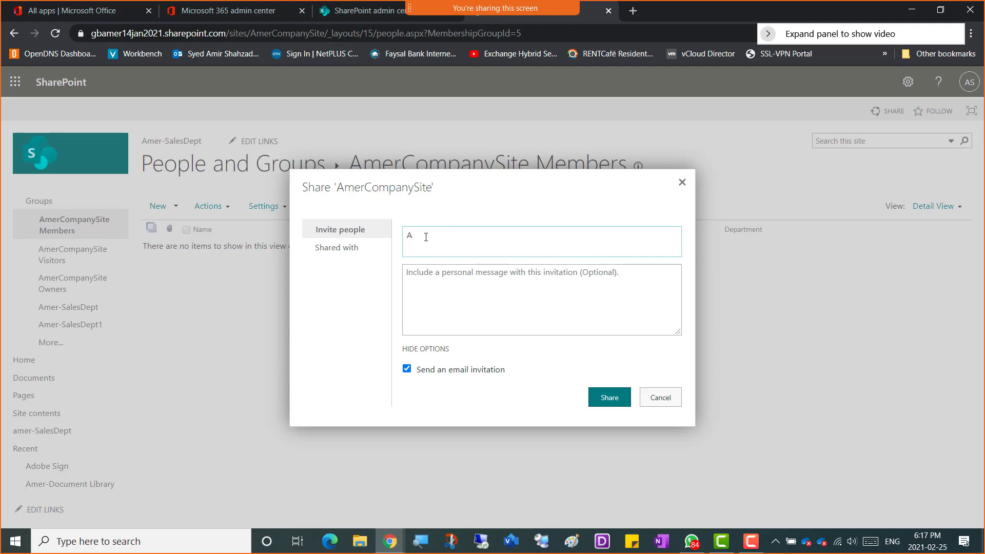
{"action": "type", "text": "m"}
{"action": "key", "text": "BackSpace"}
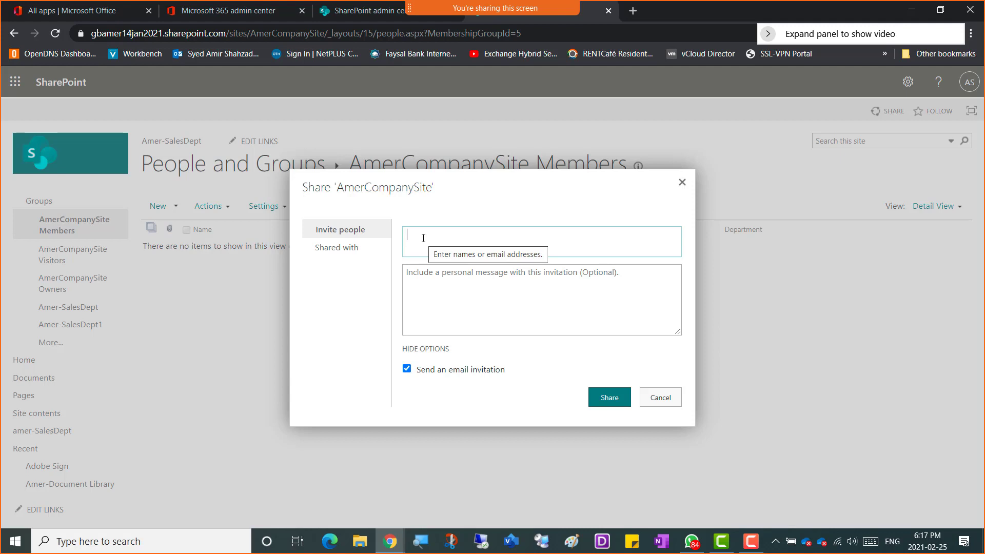
{"action": "type", "text": "amir"}
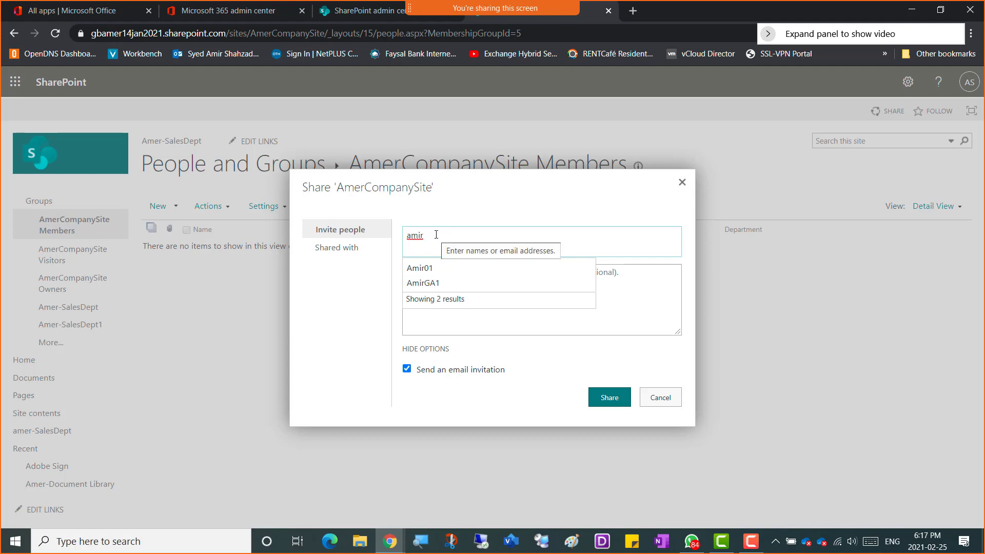
{"action": "key", "text": "BackSpace"}
{"action": "key", "text": "BackSpace"}
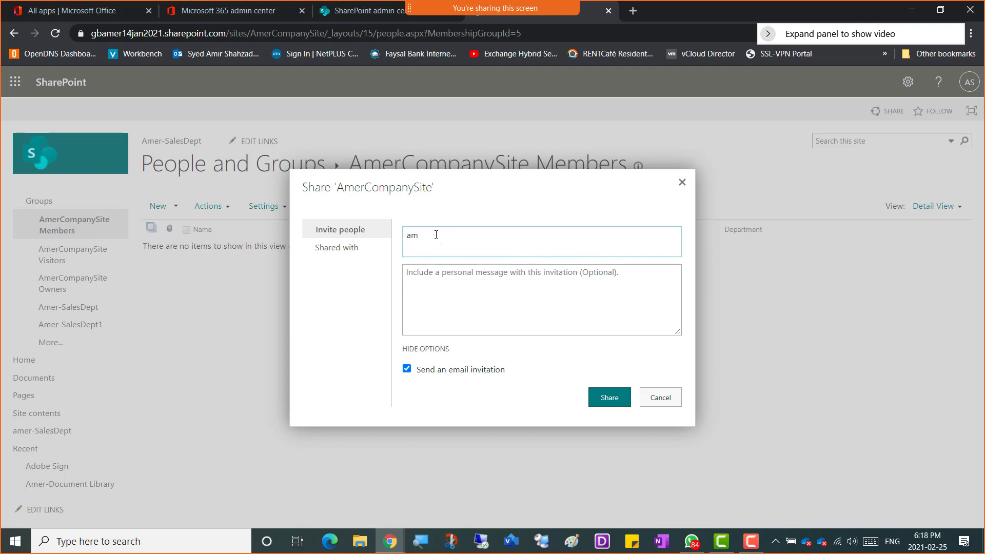
{"action": "key", "text": "BackSpace"}
{"action": "key", "text": "BackSpace"}
Look up accounts matching a different first name in the invitee field, and clear it again
{"action": "type", "text": "Alan"}
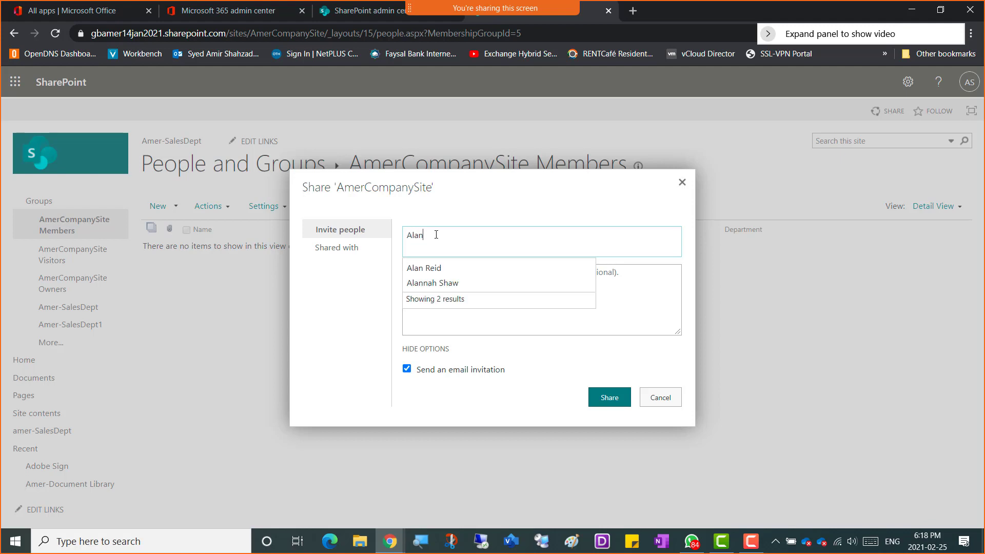
{"action": "key", "text": "BackSpace"}
{"action": "key", "text": "BackSpace"}
{"action": "key", "text": "BackSpace"}
{"action": "key", "text": "BackSpace"}
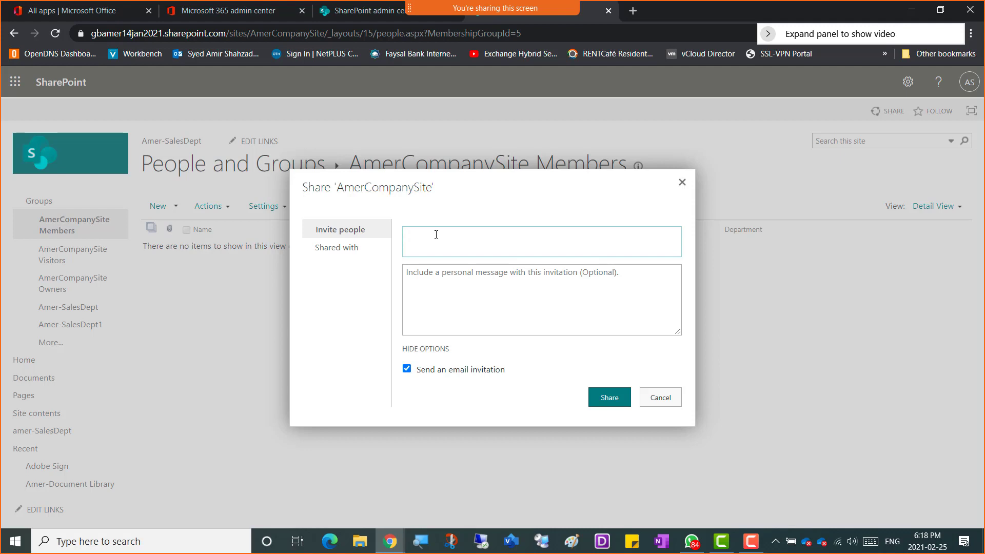
Search the invitee field with alternate name spellings and choose the suggested user account ending in 01 for the site invitation
{"action": "type", "text": "Amer"}
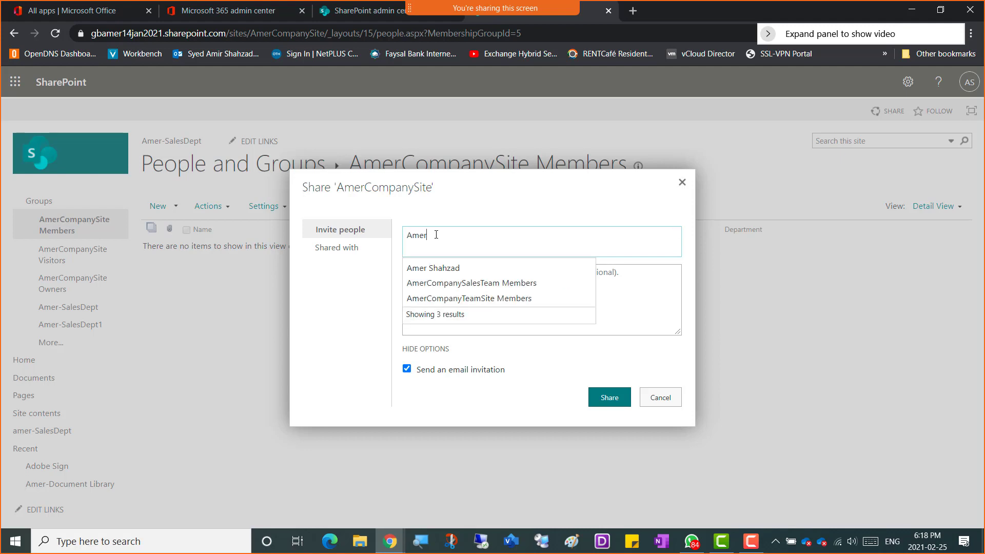
{"action": "key", "text": "BackSpace"}
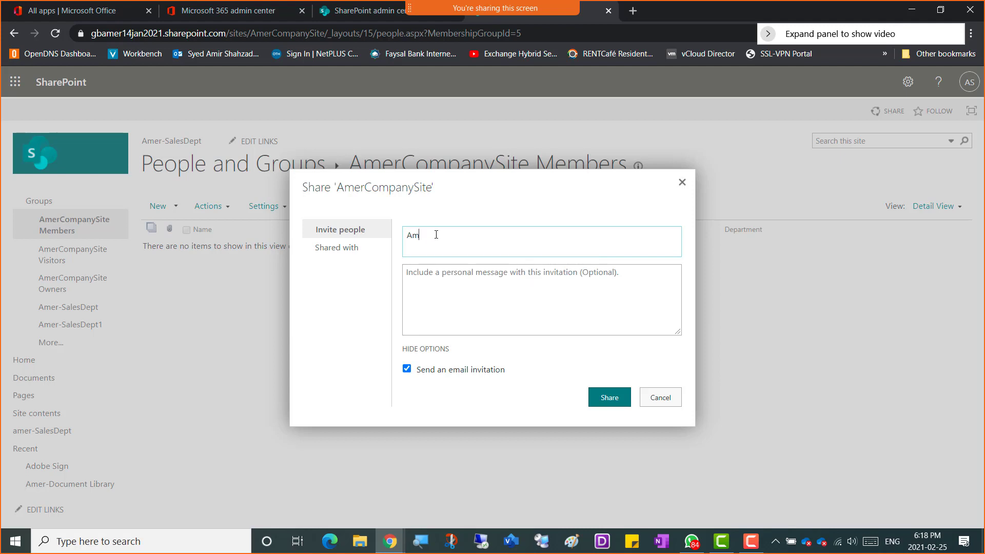
{"action": "type", "text": "ir"}
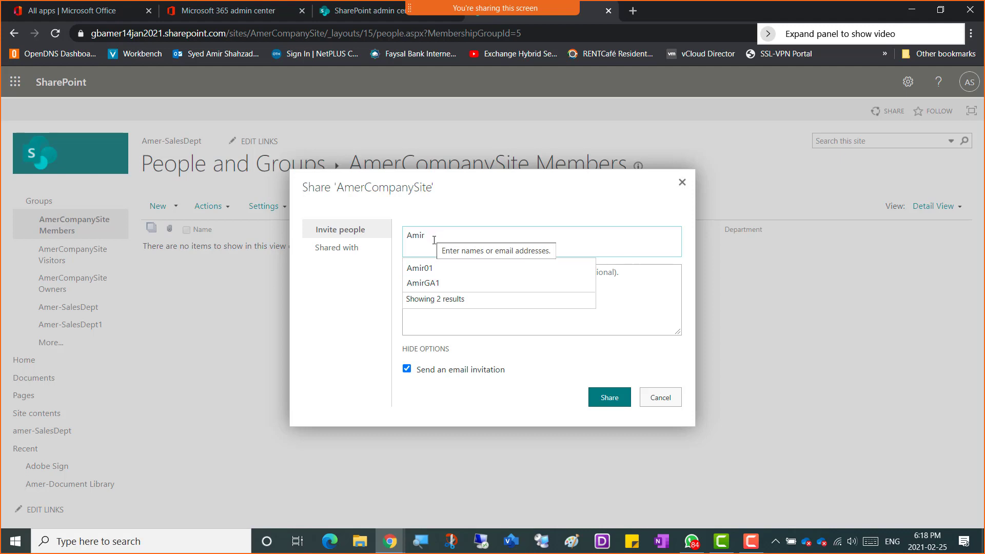
{"action": "type", "text": "02"}
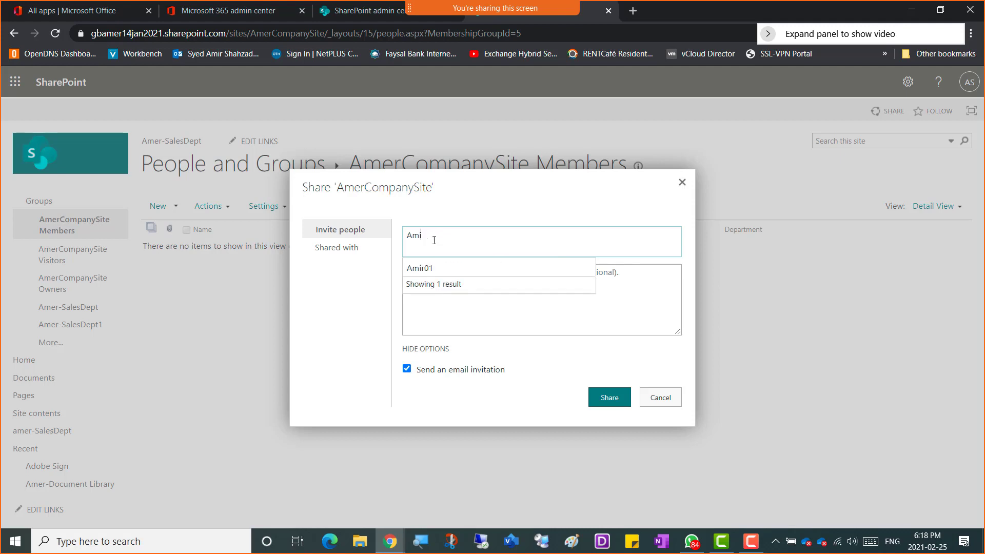
{"action": "key", "text": "BackSpace"}
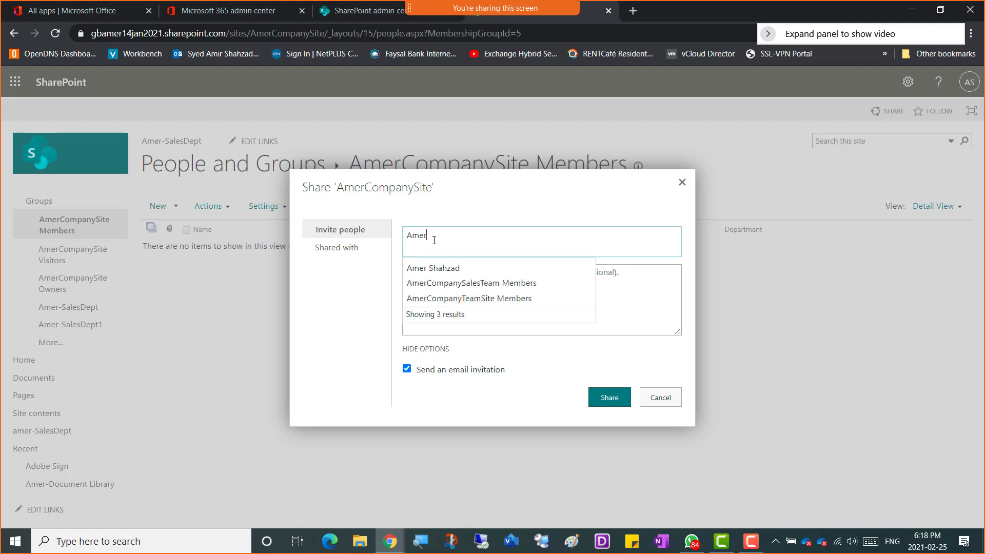
{"action": "key", "text": "BackSpace"}
{"action": "key", "text": "BackSpace"}
{"action": "key", "text": "BackSpace"}
{"action": "key", "text": "BackSpace"}
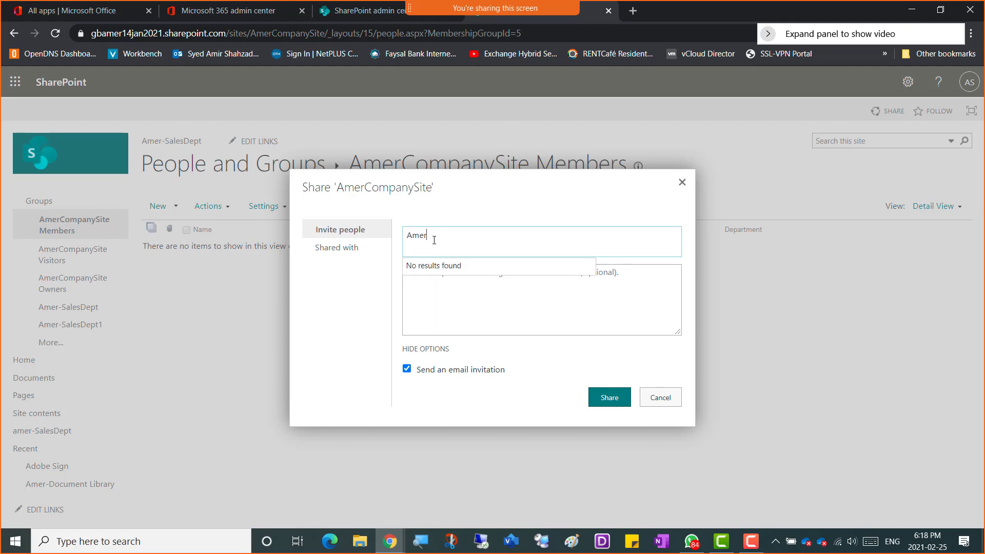
{"action": "type", "text": "ir"}
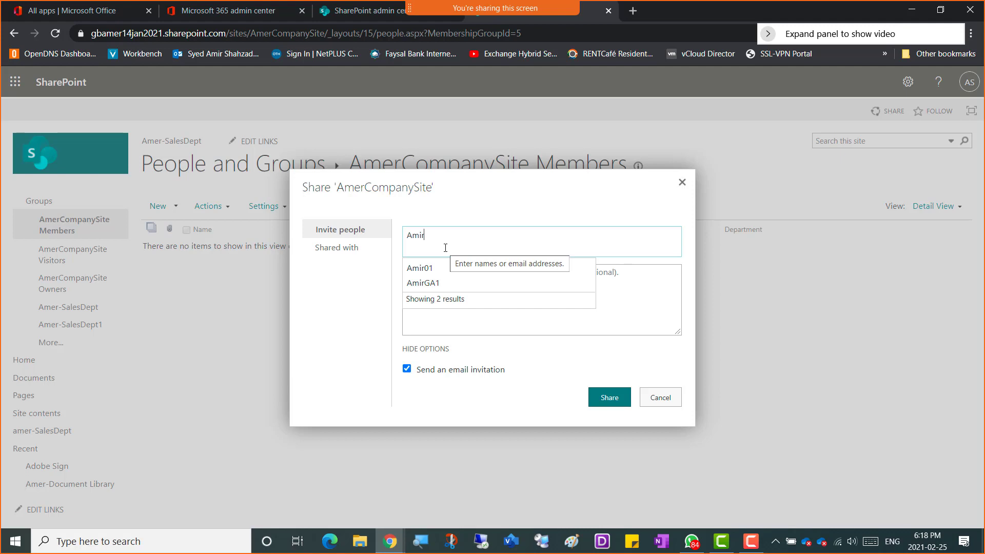
{"action": "left_click", "coordinate": [421, 269]}
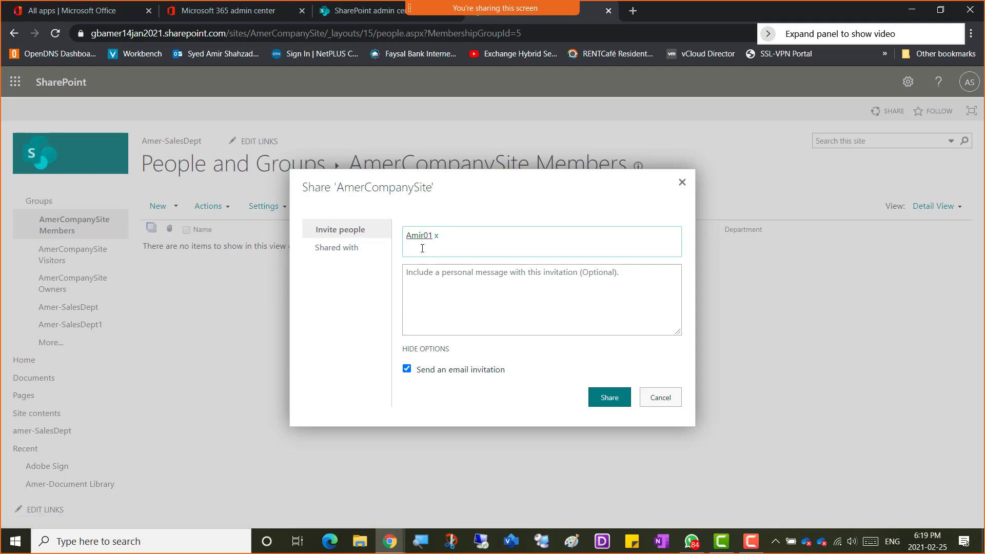
Review who AmerCompanySite is shared with and the groups' permission levels in the advanced view, and return to the AmerCompanySite Members page
{"action": "left_click", "coordinate": [337, 255]}
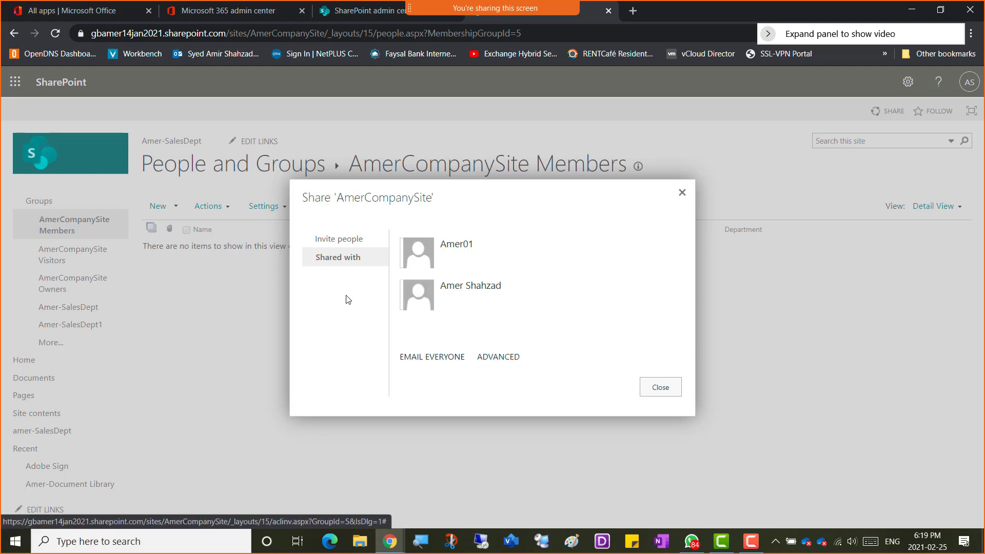
{"action": "left_click", "coordinate": [502, 360]}
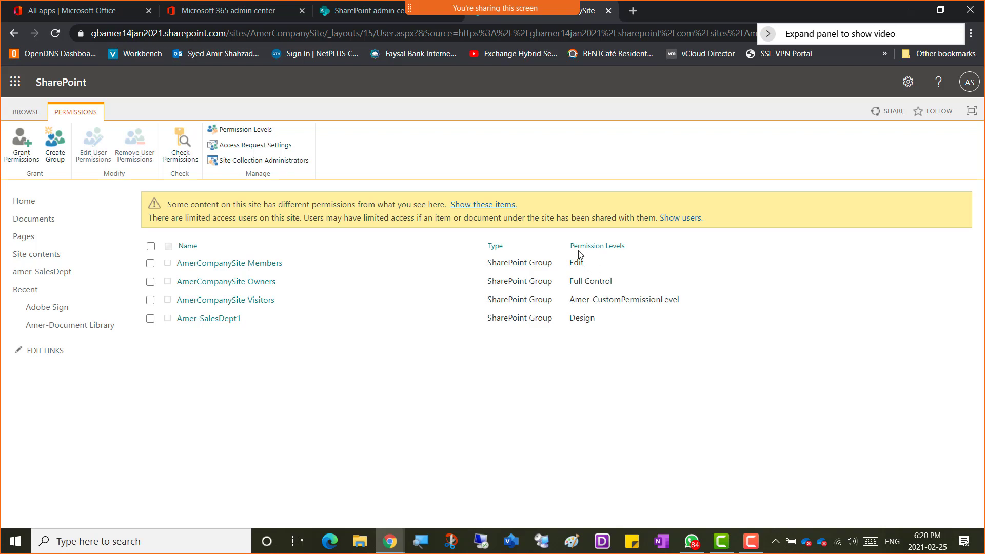
{"action": "left_click_drag", "start_coordinate": [577, 253], "coordinate": [627, 257]}
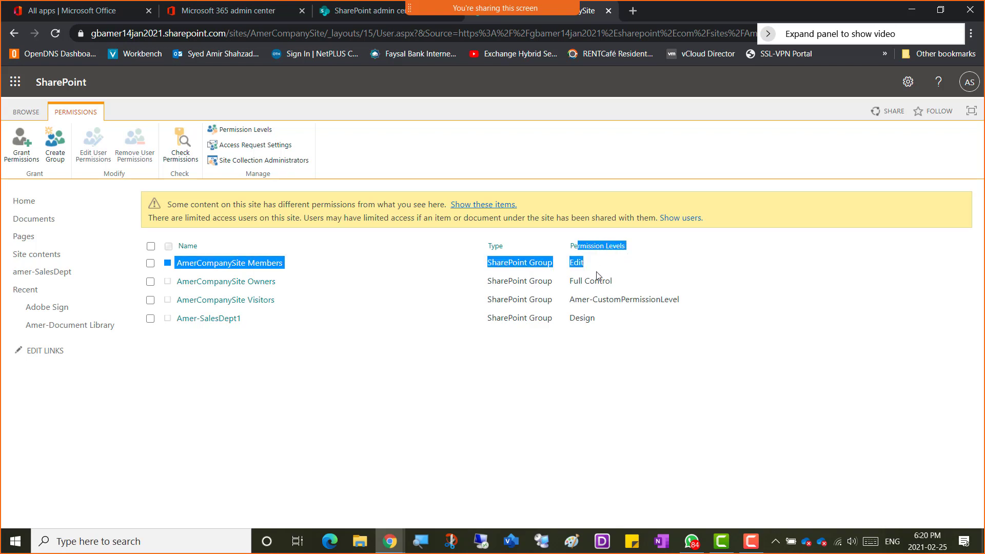
{"action": "left_click", "coordinate": [601, 284]}
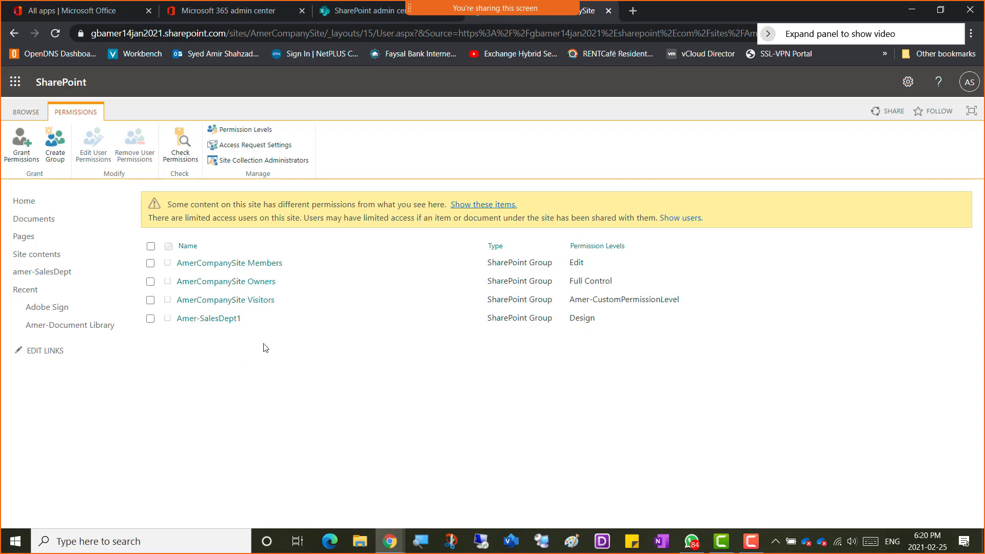
{"action": "left_click", "coordinate": [14, 34]}
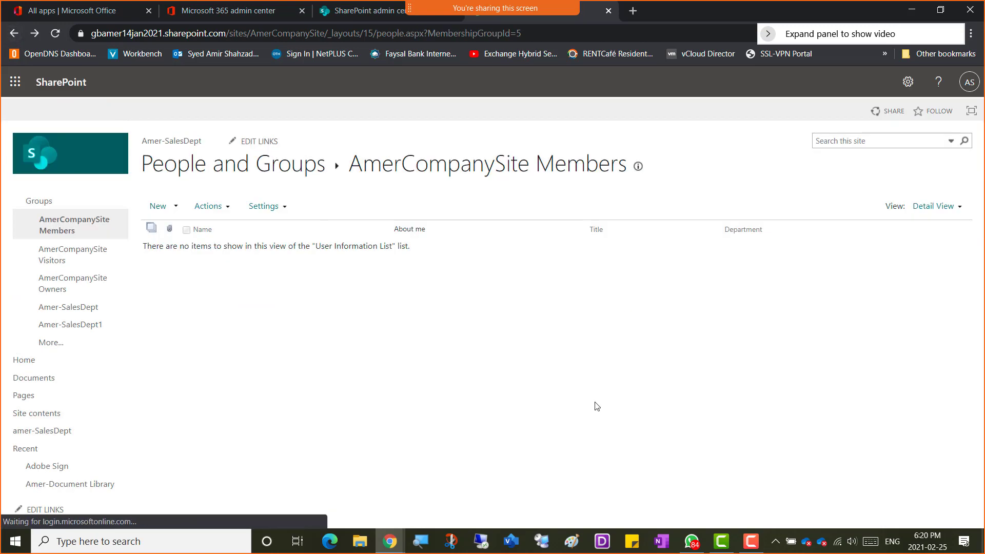
Review the new-user, action and settings options available for the AmerCompanySite Members group
{"action": "left_click", "coordinate": [177, 207]}
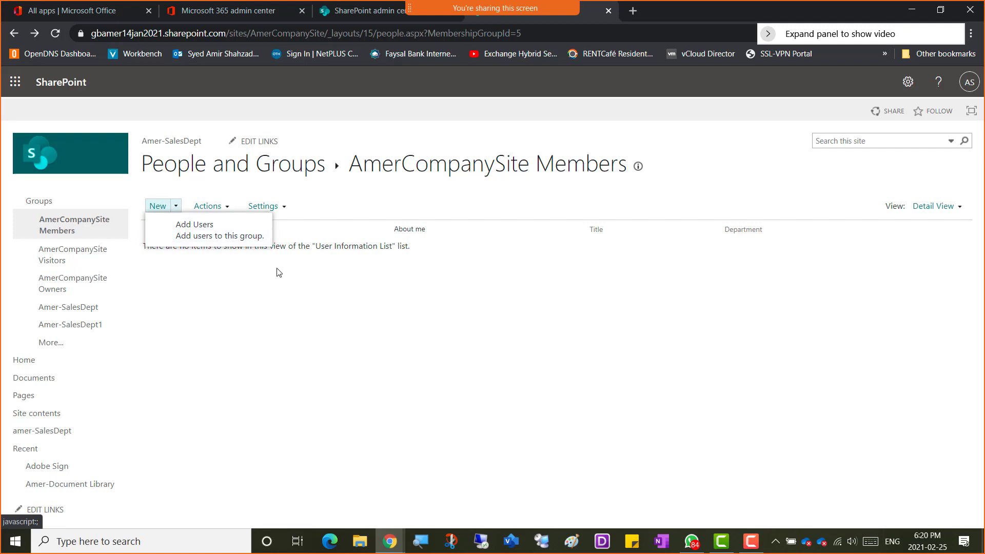
{"action": "left_click", "coordinate": [228, 208]}
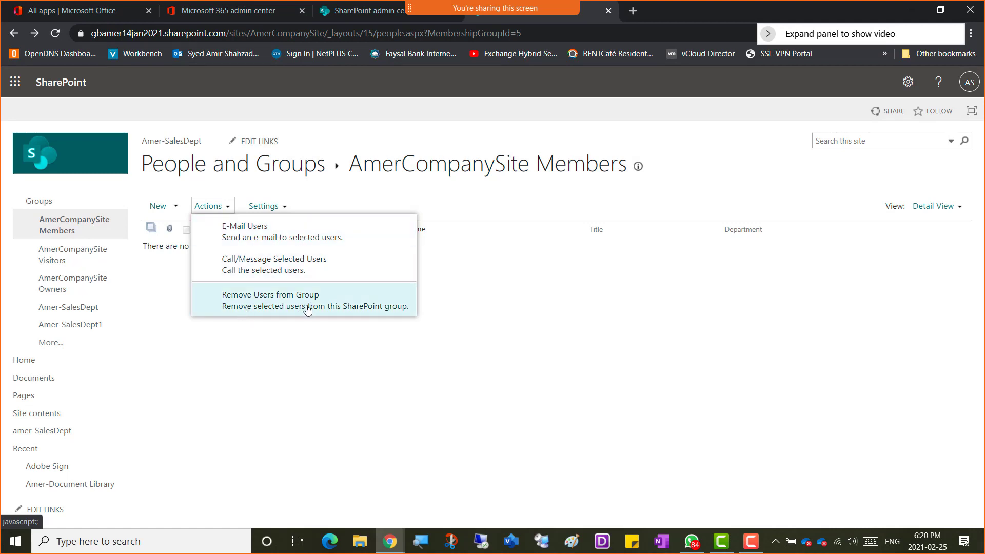
{"action": "left_click", "coordinate": [285, 371]}
{"action": "left_click", "coordinate": [286, 214]}
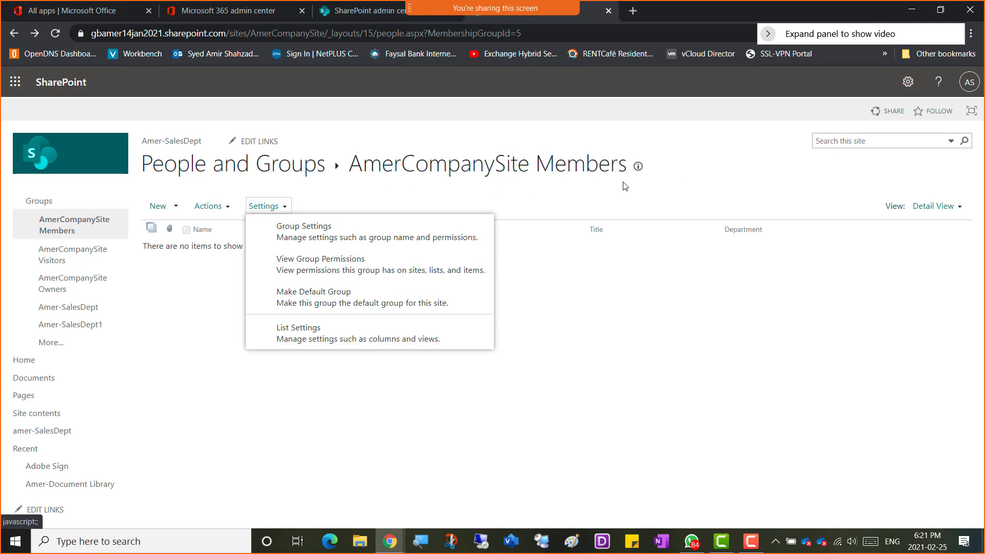
{"action": "left_click", "coordinate": [178, 326]}
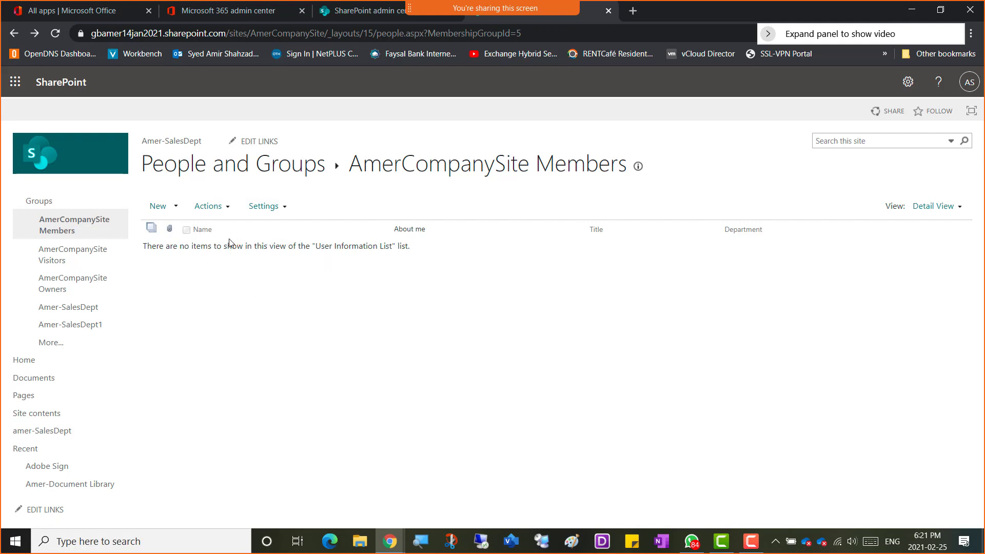
{"action": "left_click", "coordinate": [222, 208]}
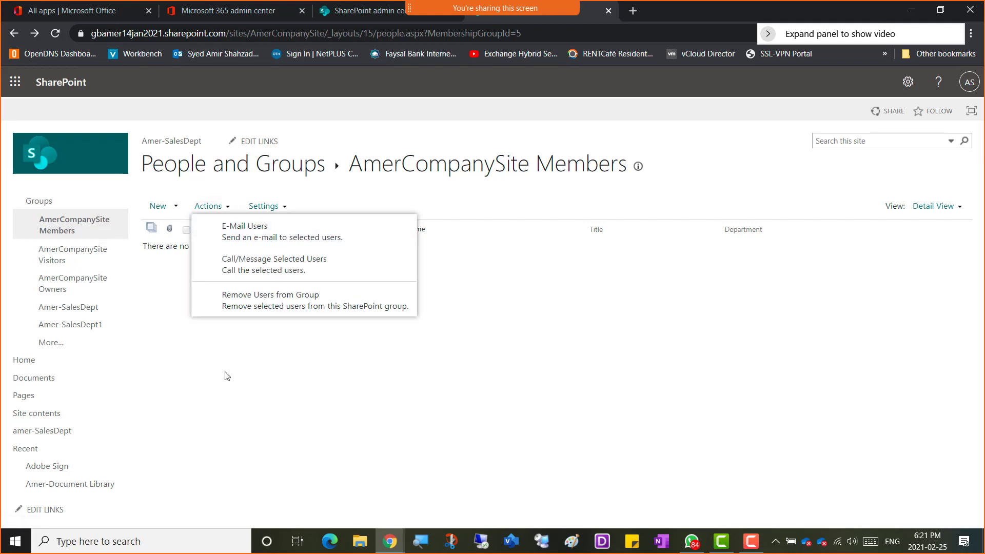
{"action": "left_click", "coordinate": [200, 375]}
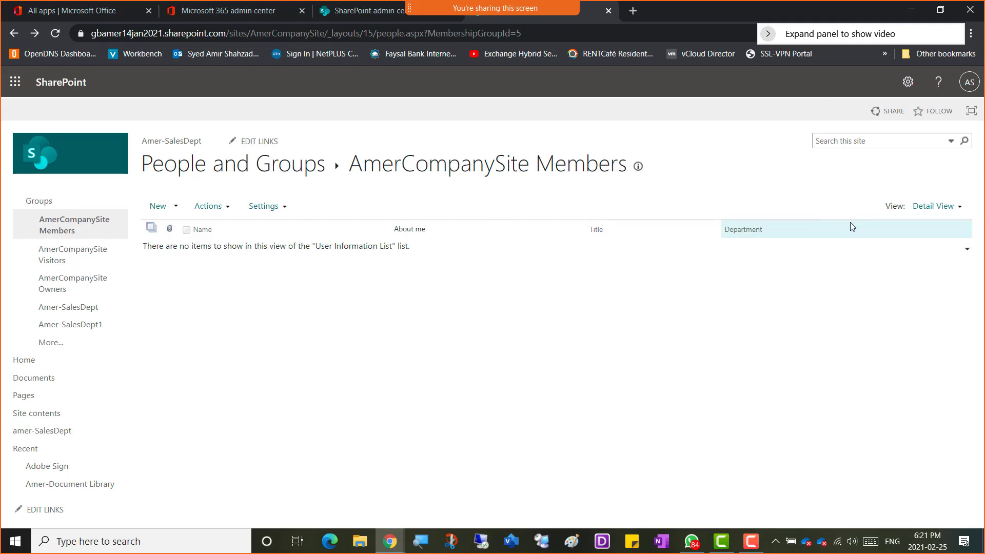
From the site settings, review the site permissions and the site collection administrators, returning to Site Settings after each
{"action": "left_click", "coordinate": [907, 88]}
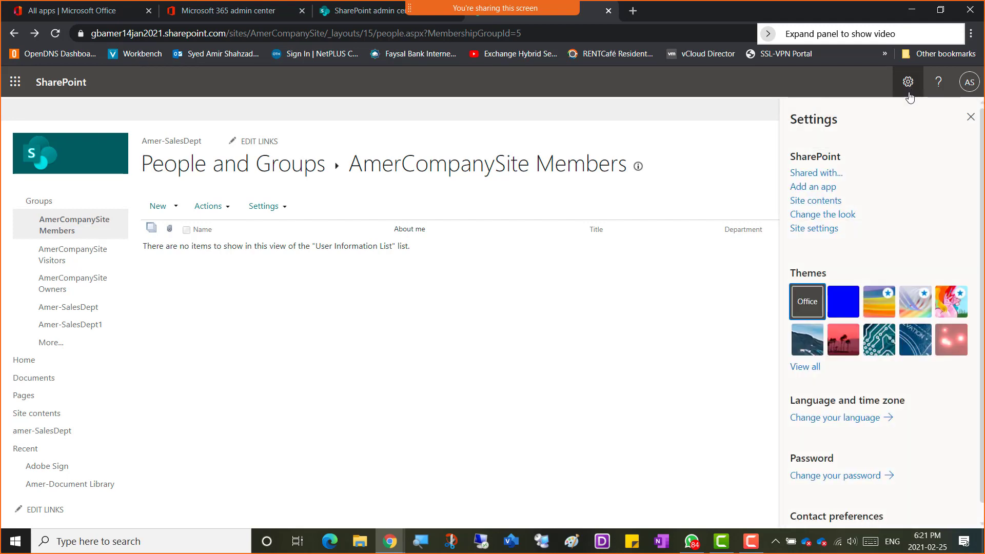
{"action": "left_click", "coordinate": [810, 232]}
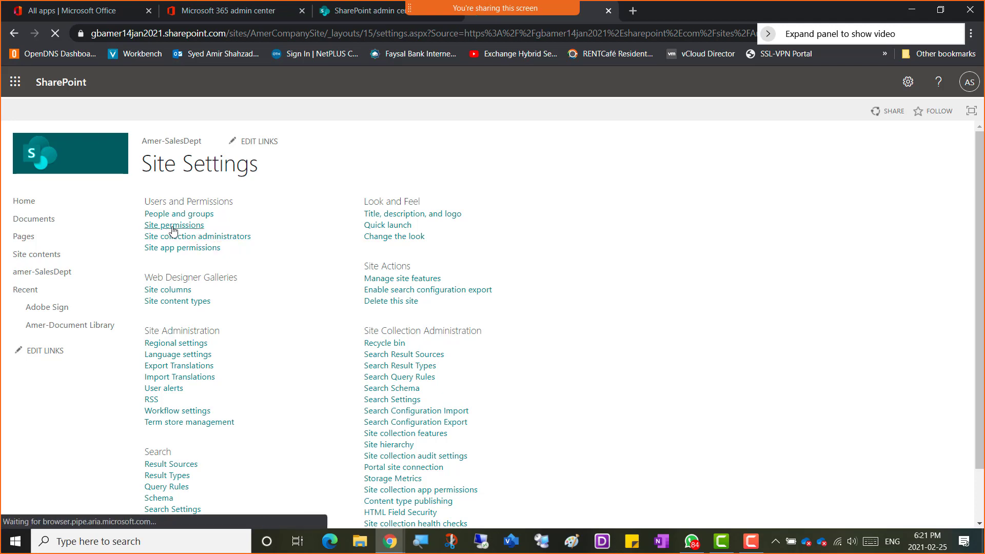
{"action": "left_click", "coordinate": [171, 227]}
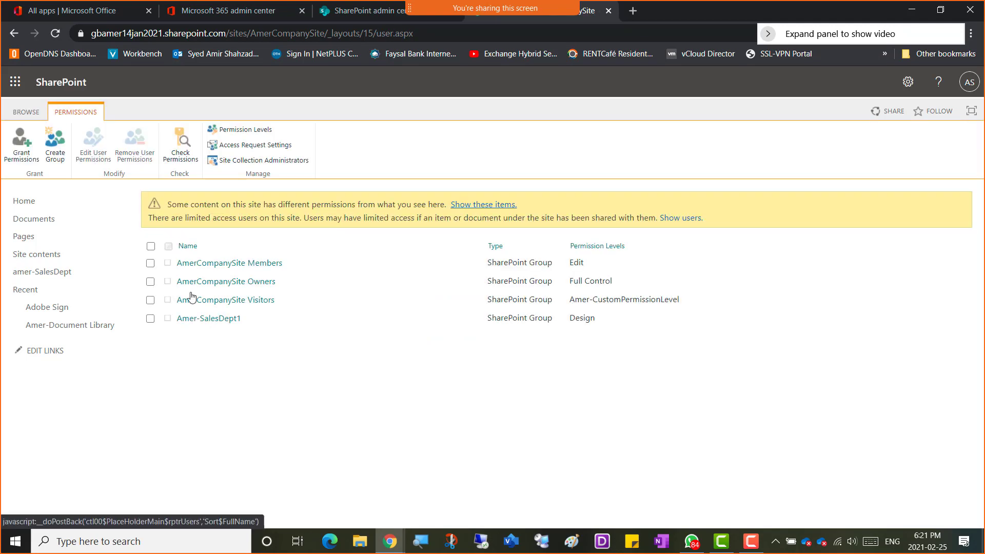
{"action": "left_click", "coordinate": [15, 33]}
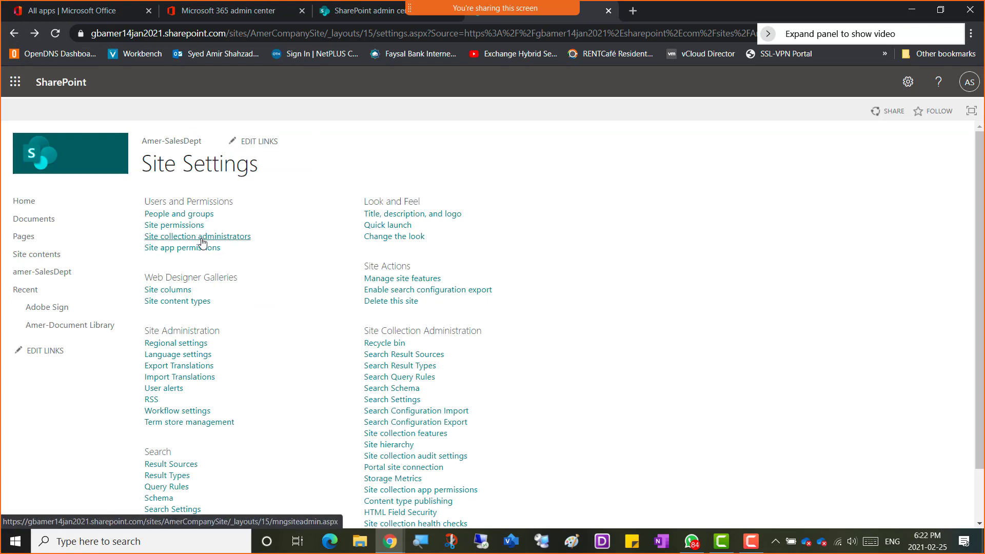
{"action": "left_click", "coordinate": [194, 239]}
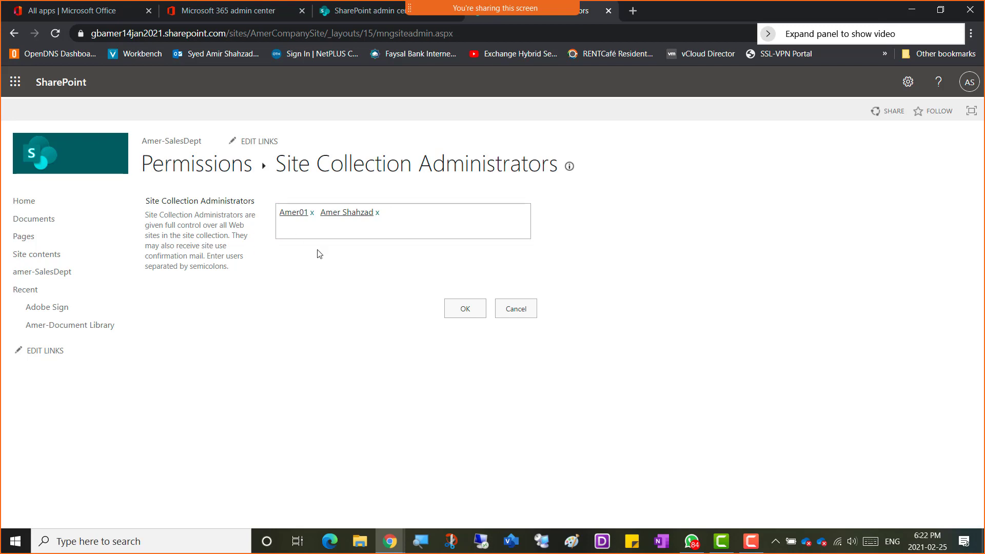
{"action": "left_click", "coordinate": [15, 33]}
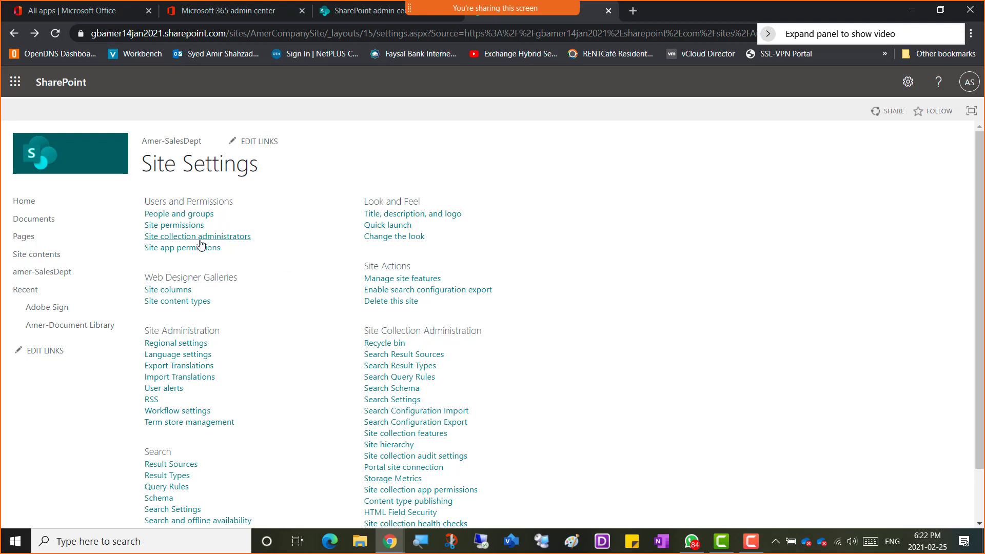
Search the web for "m365 delve" in a new browser tab and open the Microsoft Support article "What is Delve?"
{"action": "left_click", "coordinate": [636, 15]}
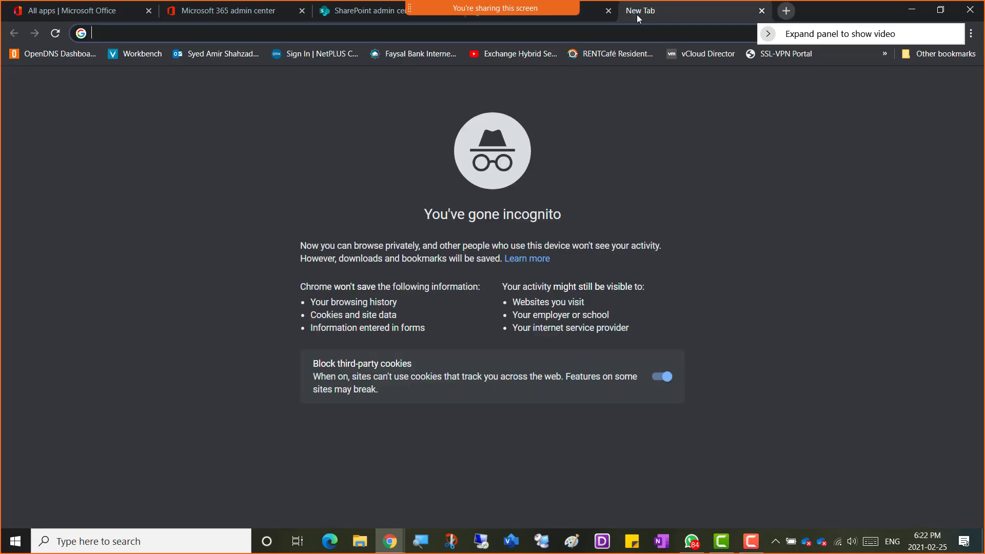
{"action": "type", "text": "m365 de"}
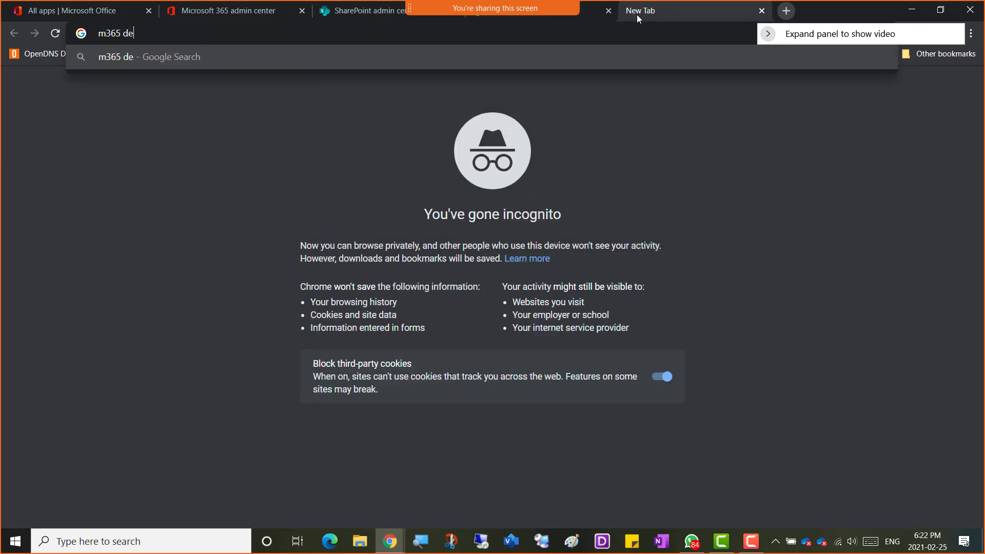
{"action": "type", "text": "lve"}
{"action": "key", "text": "Return"}
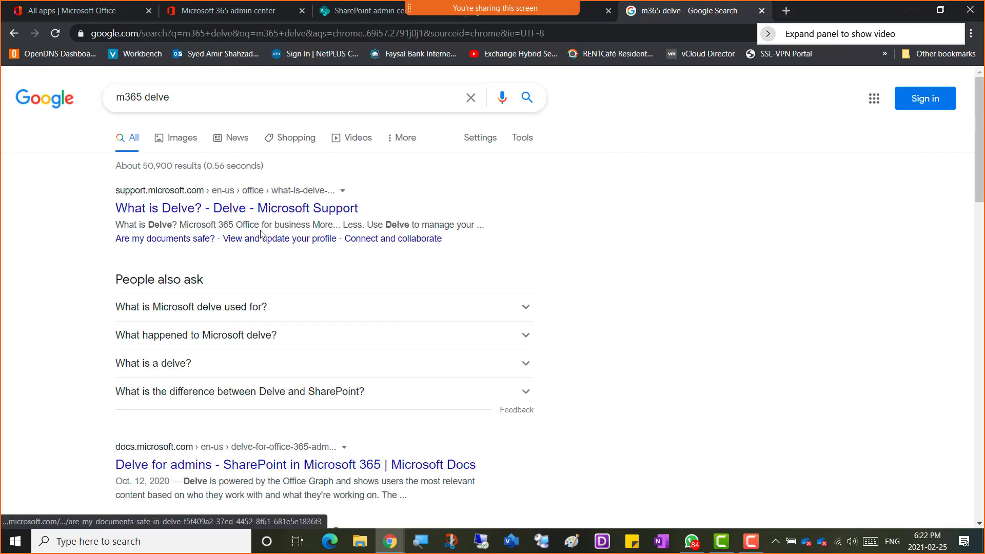
{"action": "left_click", "coordinate": [180, 208]}
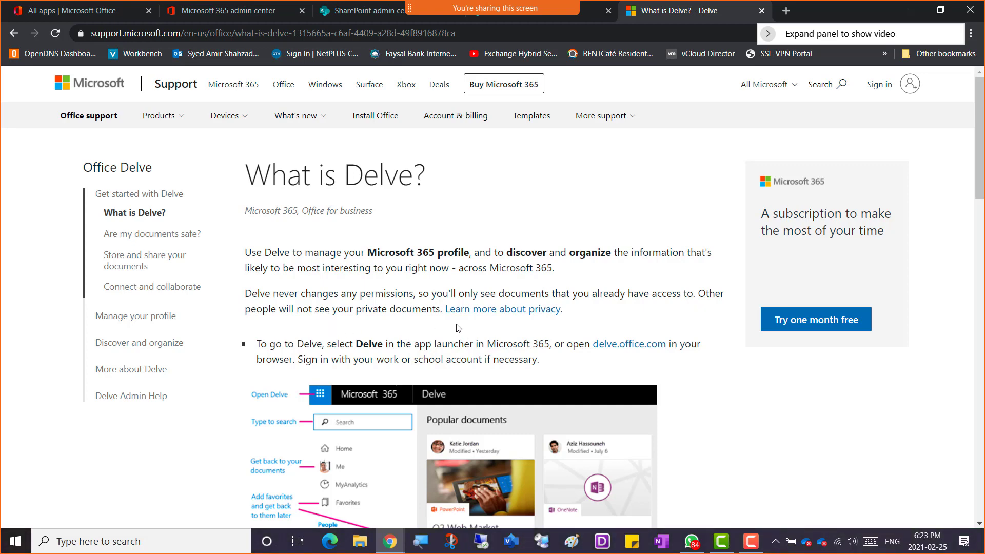
Read through the "What is Delve?" article, including its annotated screenshot and usage tips, and return to its beginning
{"action": "scroll", "coordinate": [261, 287], "scroll_direction": "down", "scroll_amount": 3}
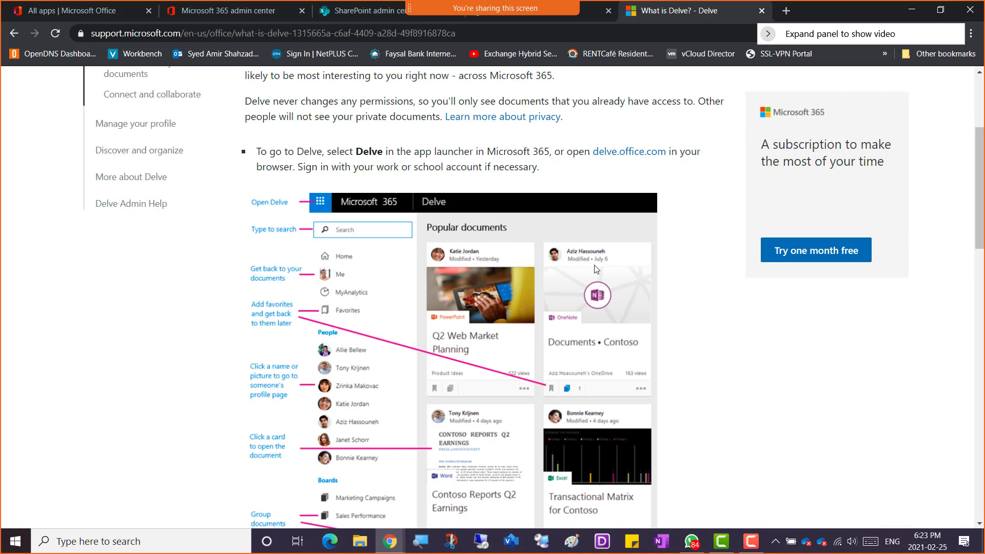
{"action": "scroll", "coordinate": [683, 323], "scroll_direction": "up", "scroll_amount": 2}
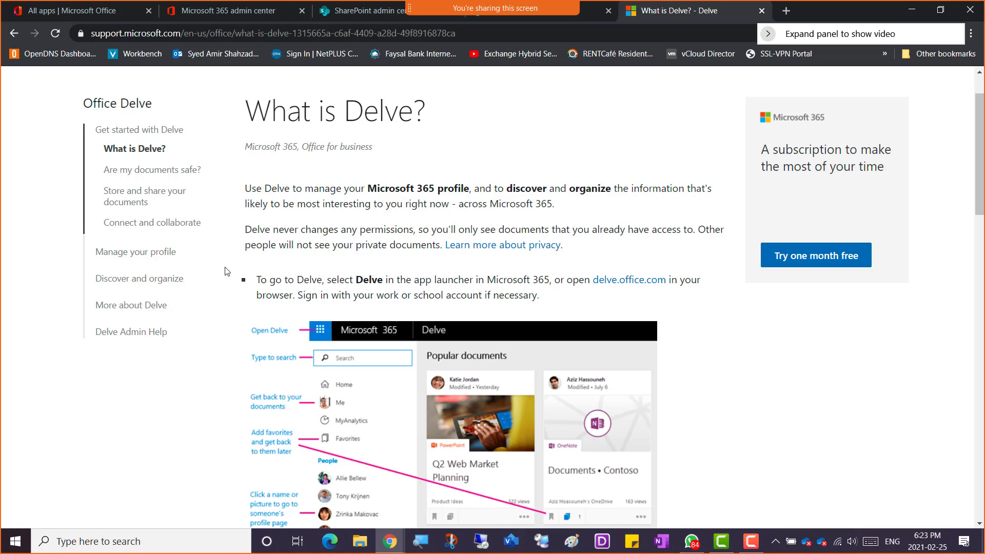
{"action": "scroll", "coordinate": [254, 315], "scroll_direction": "down", "scroll_amount": 7}
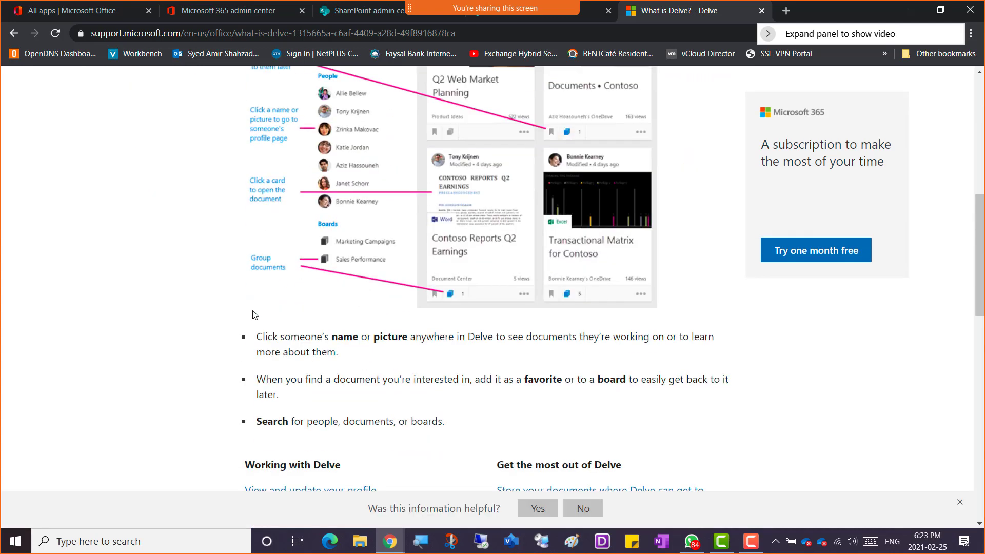
{"action": "scroll", "coordinate": [253, 314], "scroll_direction": "down", "scroll_amount": 1}
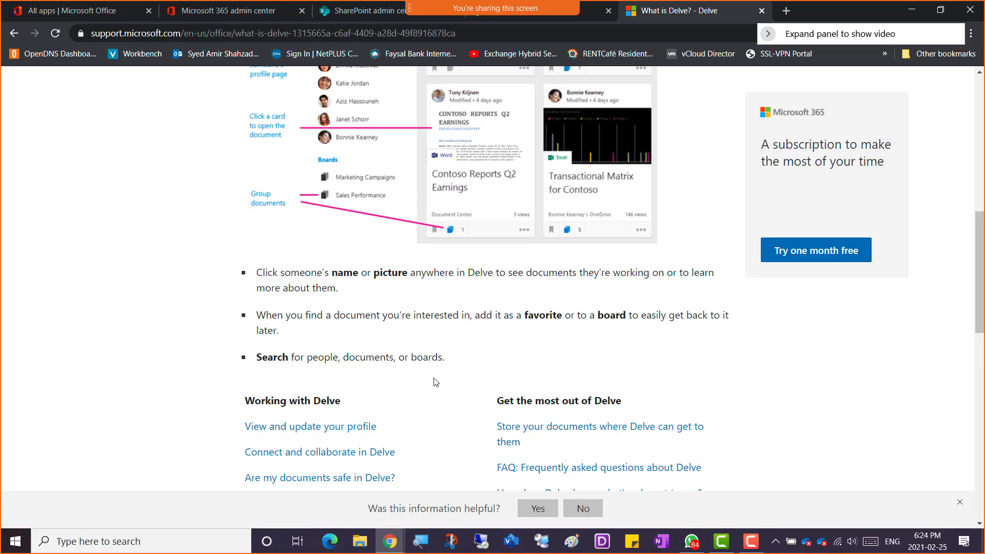
{"action": "scroll", "coordinate": [400, 355], "scroll_direction": "up", "scroll_amount": 1}
{"action": "scroll", "coordinate": [410, 369], "scroll_direction": "down", "scroll_amount": 1}
{"action": "scroll", "coordinate": [358, 350], "scroll_direction": "up", "scroll_amount": 10}
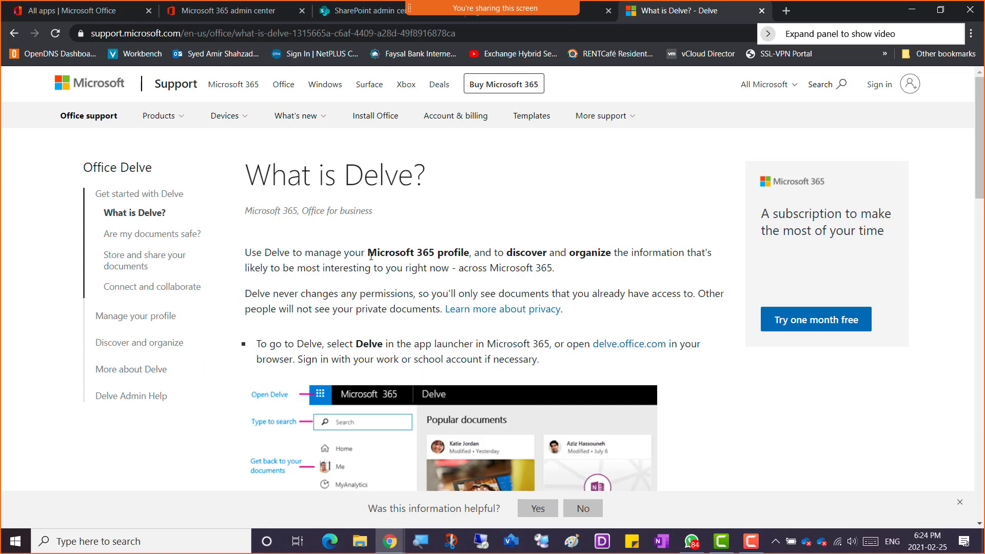
Copy the "What is Delve?" heading, its subtitle and the first paragraph of the article
{"action": "left_click_drag", "start_coordinate": [470, 251], "coordinate": [365, 256]}
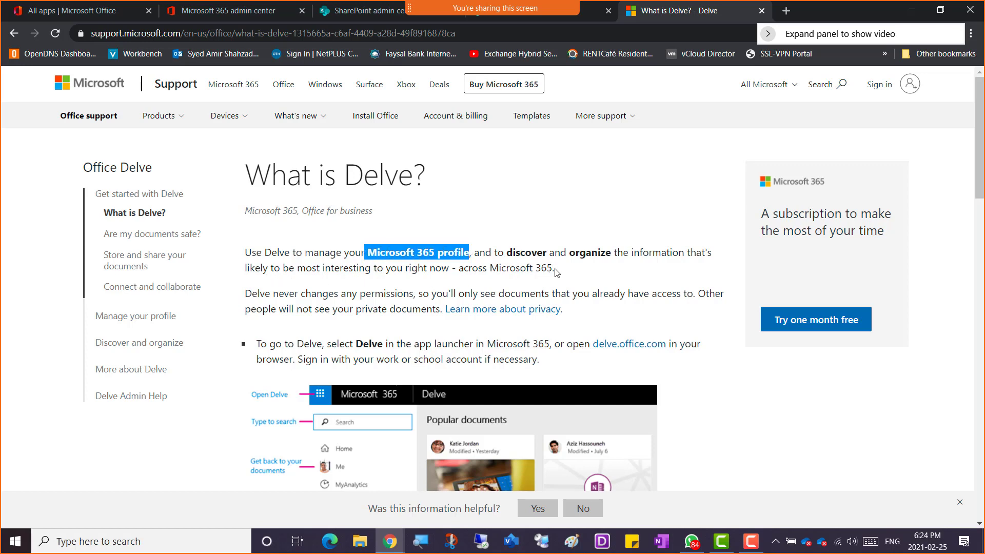
{"action": "left_click_drag", "start_coordinate": [555, 269], "coordinate": [598, 269]}
{"action": "left_click", "coordinate": [248, 169]}
{"action": "right_click", "coordinate": [481, 263]}
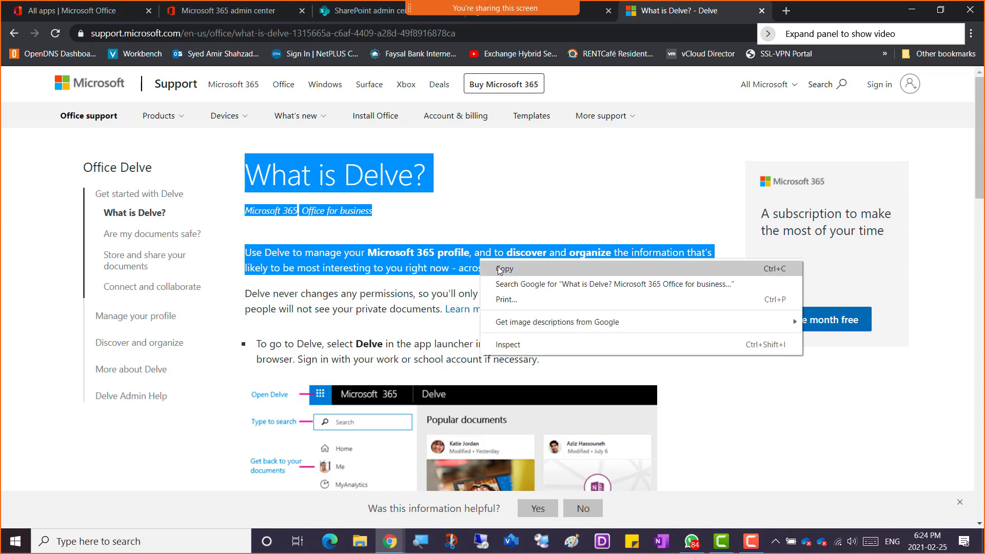
{"action": "left_click", "coordinate": [498, 267]}
Switch to the OneNote Week 7 page and paste the copied Delve text in new bullets below the SharePoint Online Site Settings topic
{"action": "left_click", "coordinate": [390, 541]}
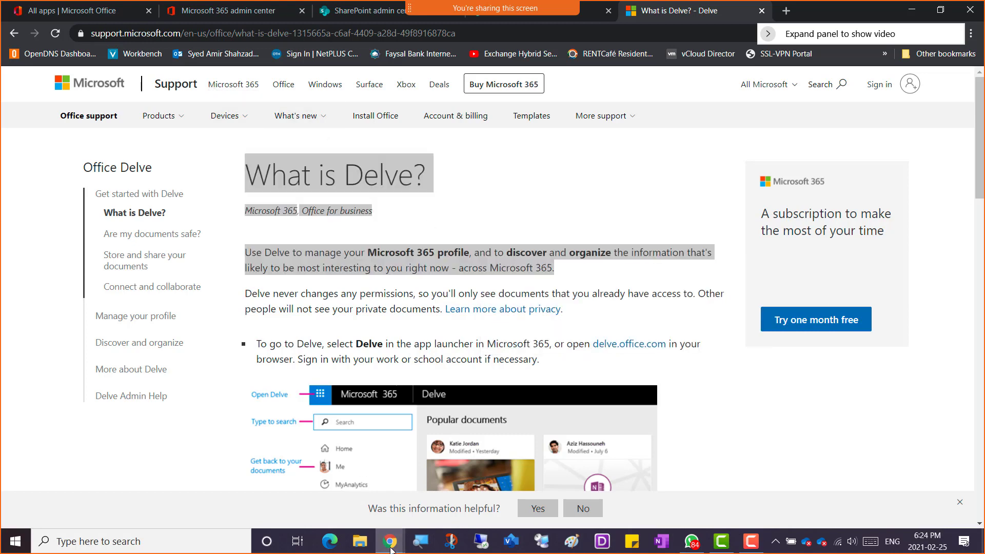
{"action": "left_click", "coordinate": [186, 483]}
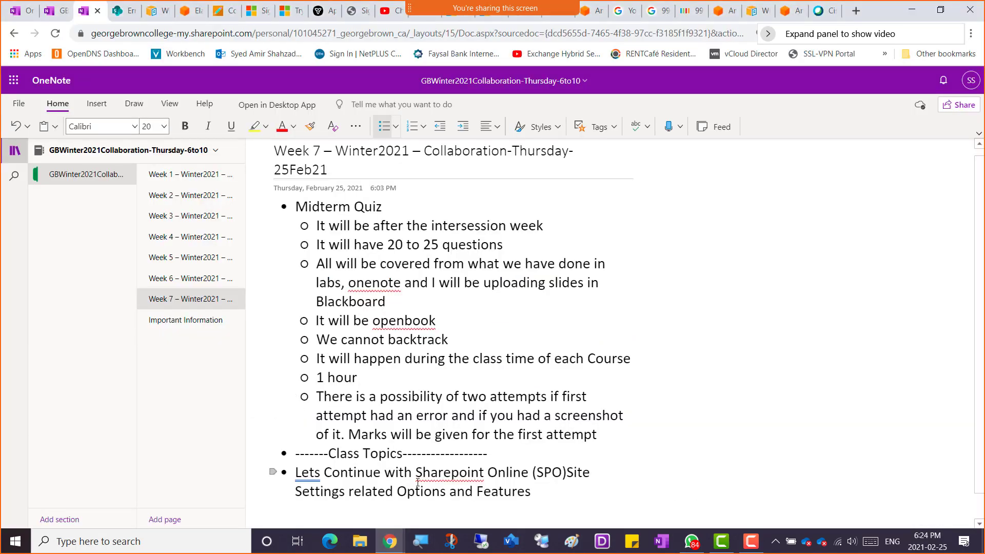
{"action": "scroll", "coordinate": [418, 482], "scroll_direction": "down", "scroll_amount": 1}
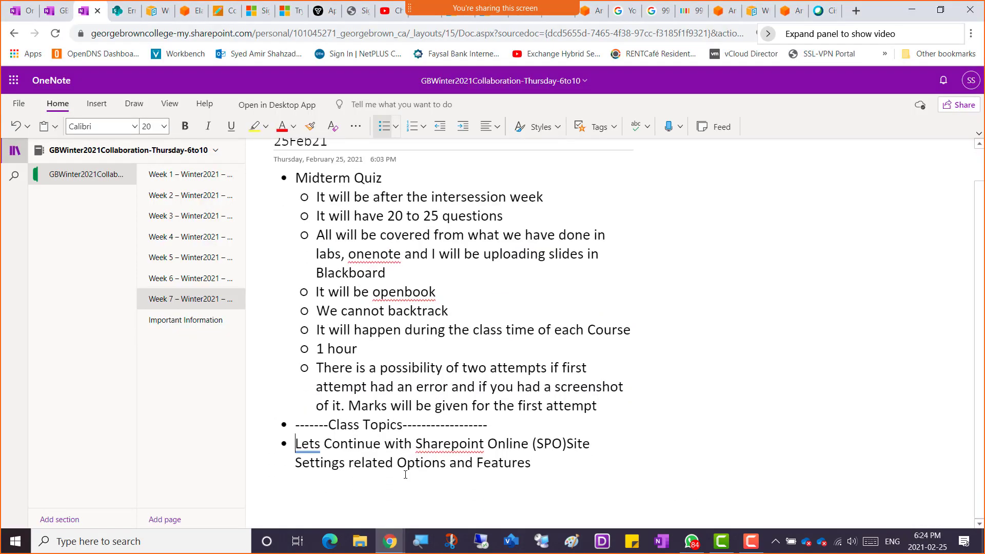
{"action": "left_click", "coordinate": [538, 460]}
{"action": "key", "text": "Return"}
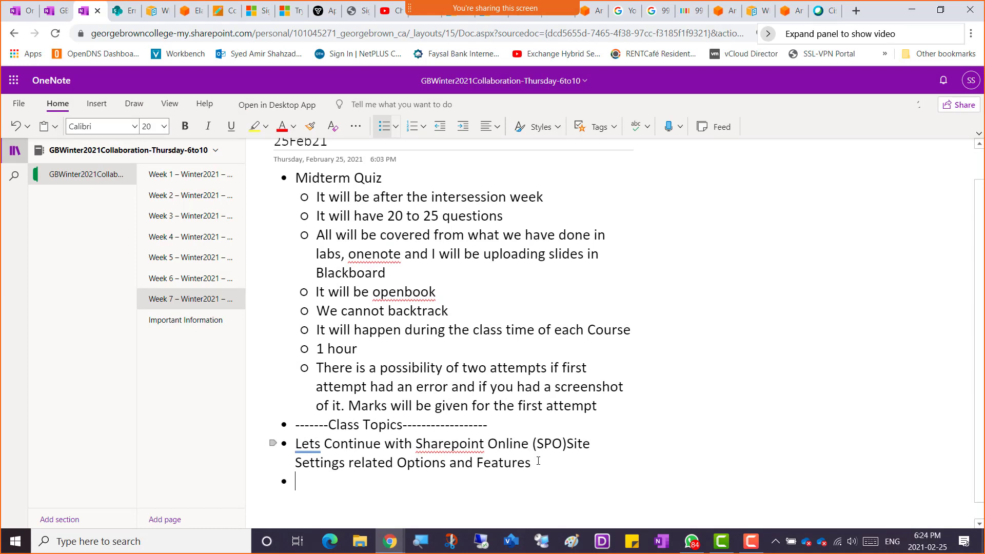
{"action": "type", "text": "What is Delve? Microsoft 365 Office for business Use Delve to manage your Microsoft 365 profile, and to discover and organize the information that's likely to be most interesting to you right now - across Microsoft 365."}
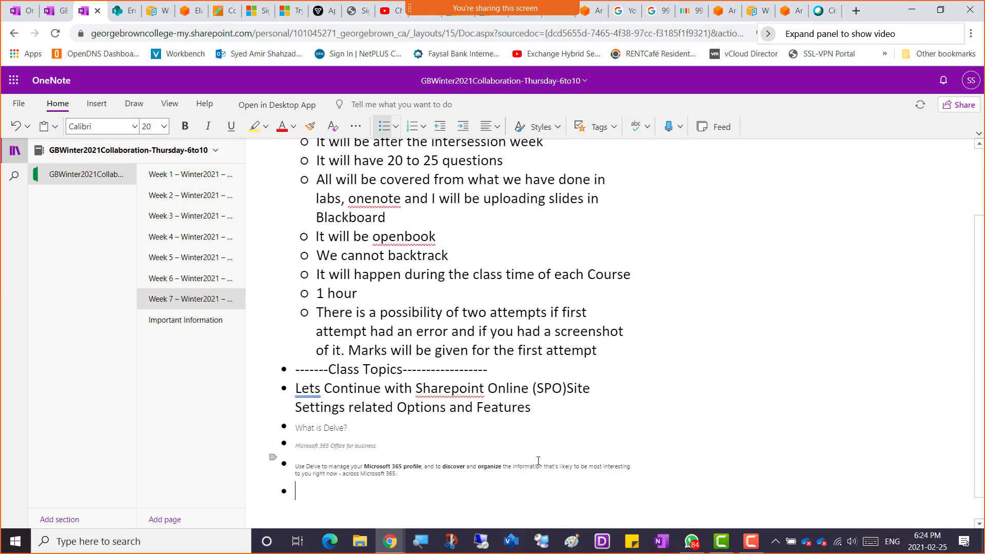
Set the font size of the pasted Delve heading, subtitle and paragraph to 20
{"action": "key", "text": "shift+Up"}
{"action": "key", "text": "shift+Up"}
{"action": "key", "text": "shift+Up"}
{"action": "key", "text": "shift+Up"}
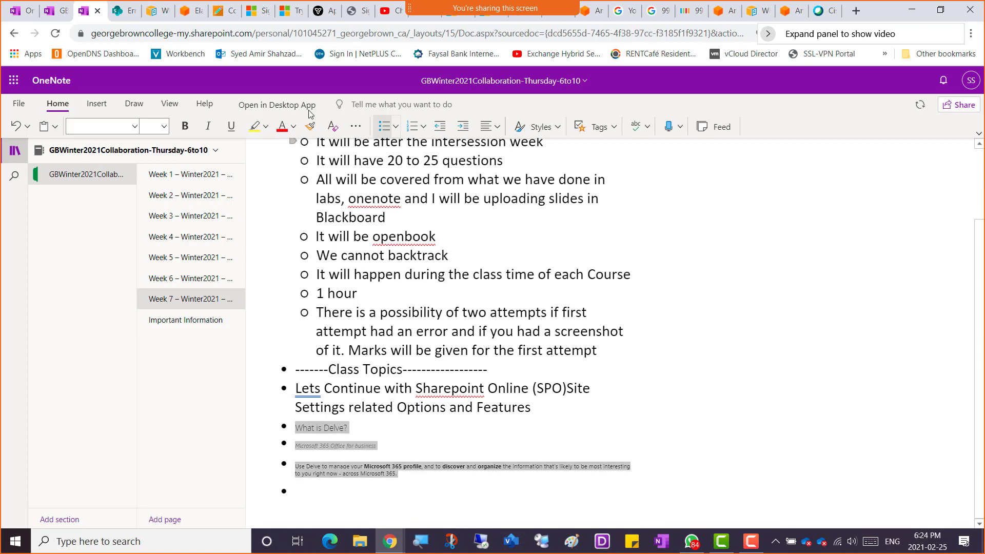
{"action": "left_click", "coordinate": [135, 127]}
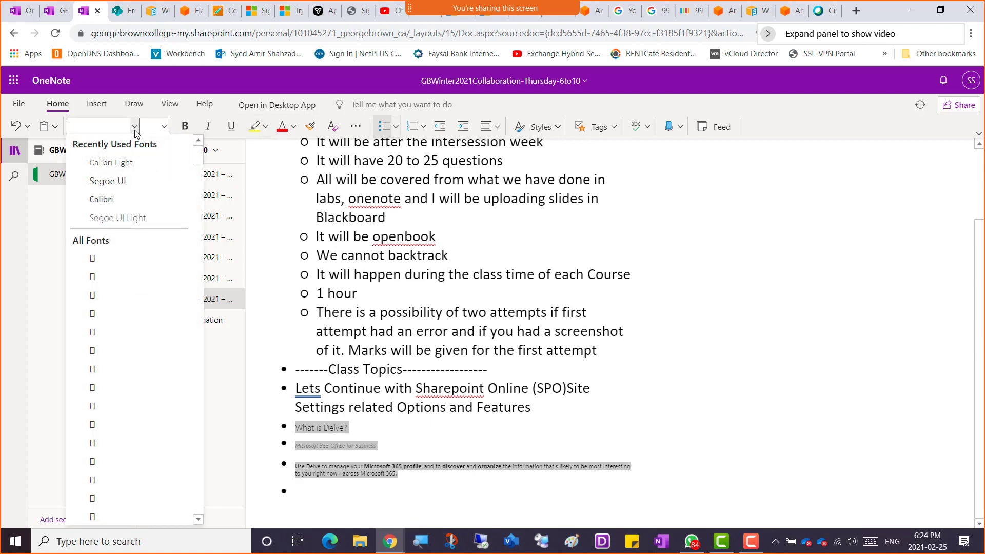
{"action": "left_click", "coordinate": [164, 127]}
{"action": "left_click", "coordinate": [153, 285]}
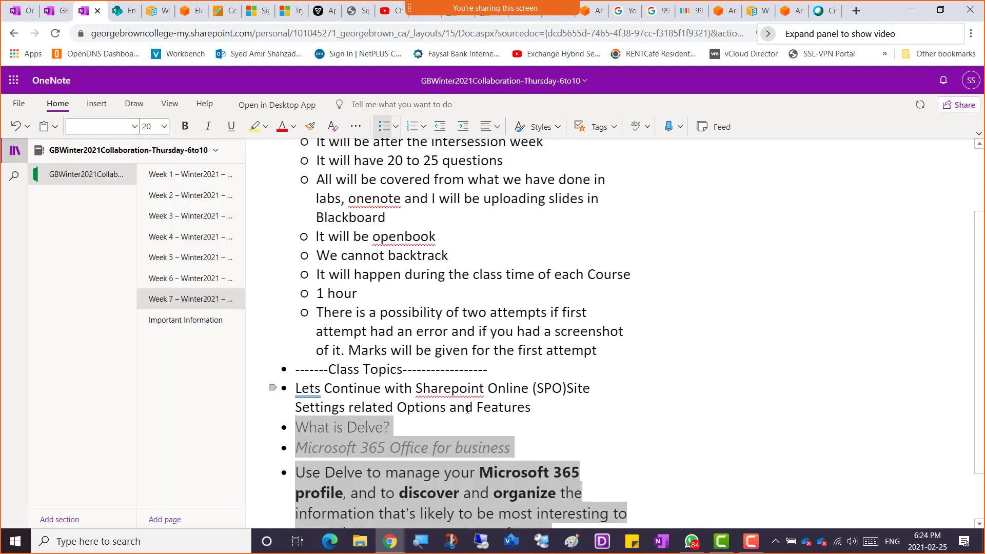
{"action": "left_click", "coordinate": [664, 505]}
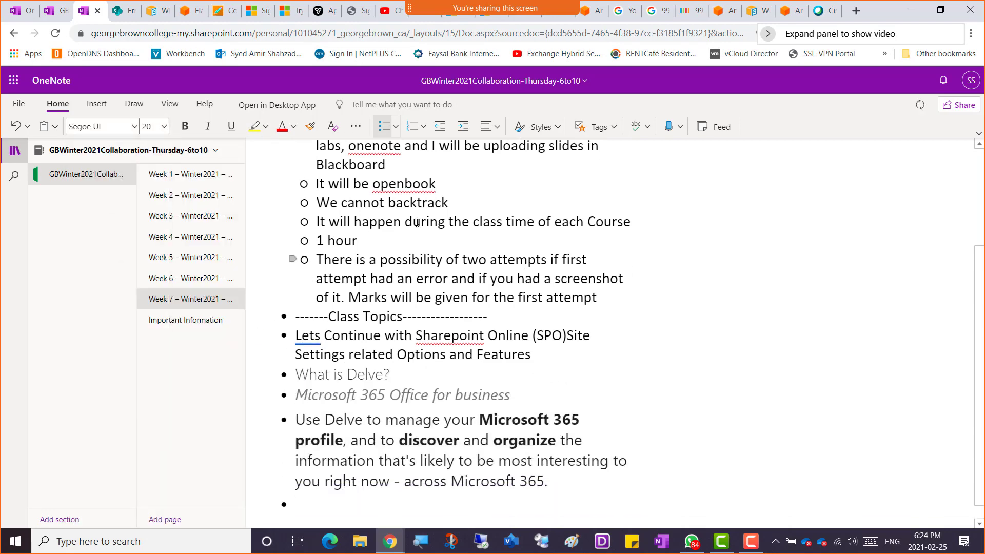
Switch back to the incognito browser window and bring up the Active sites page of the SharePoint admin center
{"action": "key", "text": "alt+Tab"}
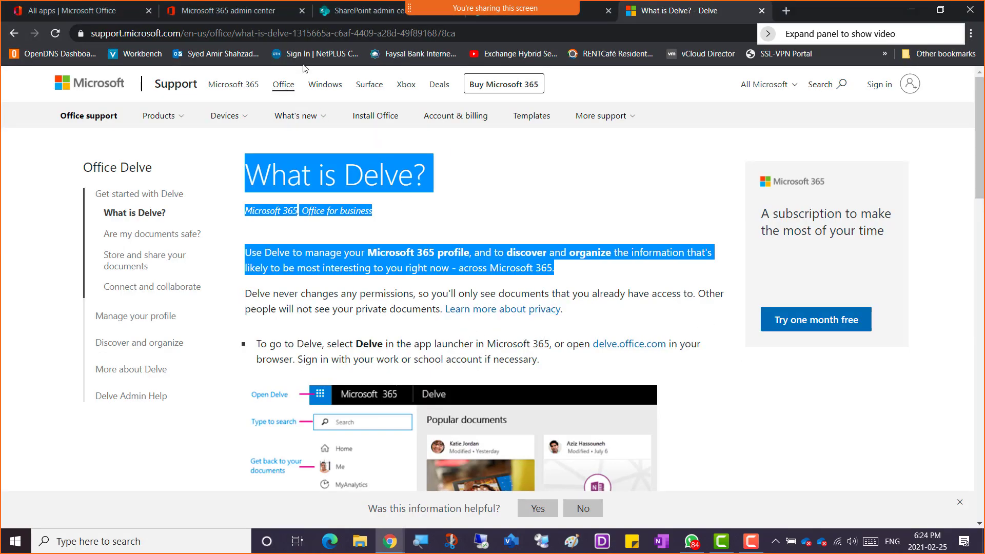
{"action": "left_click", "coordinate": [235, 15]}
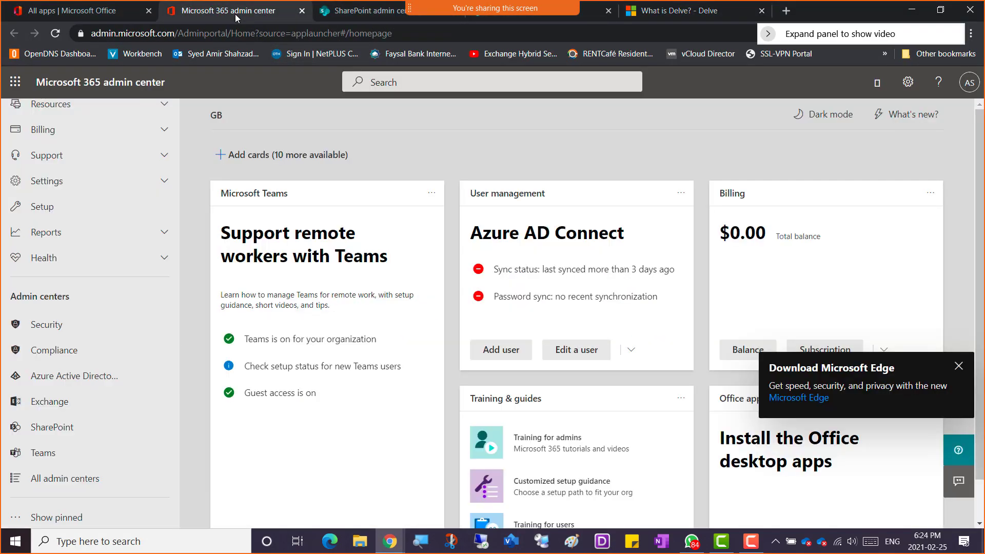
{"action": "left_click", "coordinate": [356, 11]}
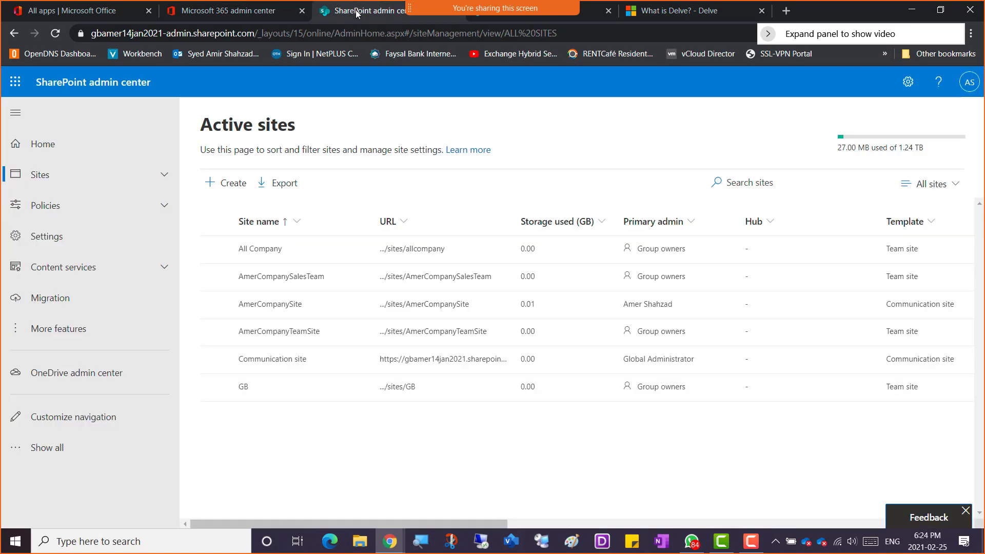
Review the Site collection administrators and Site app permissions pages from the company site's Site Settings, returning to Site Settings after each
{"action": "left_click", "coordinate": [521, 19]}
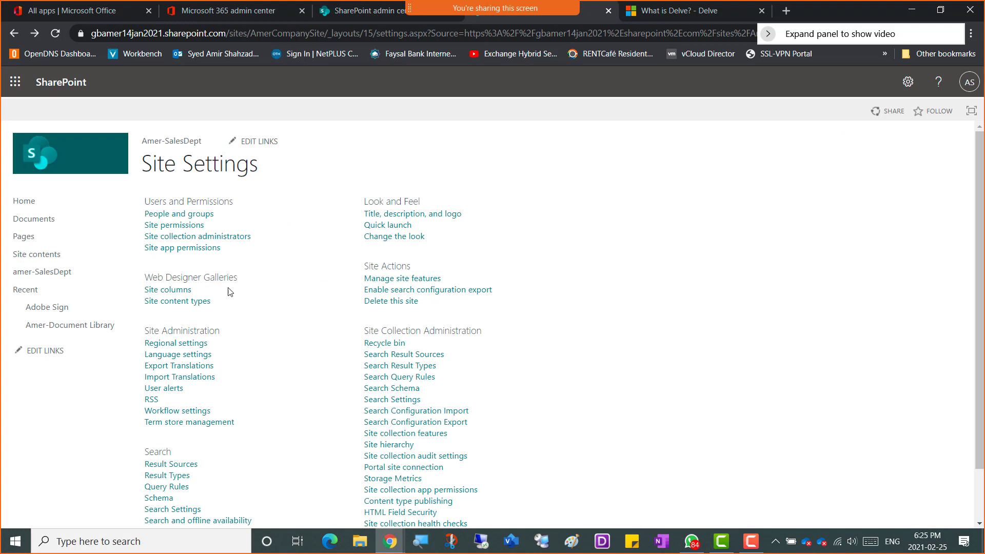
{"action": "left_click", "coordinate": [179, 237]}
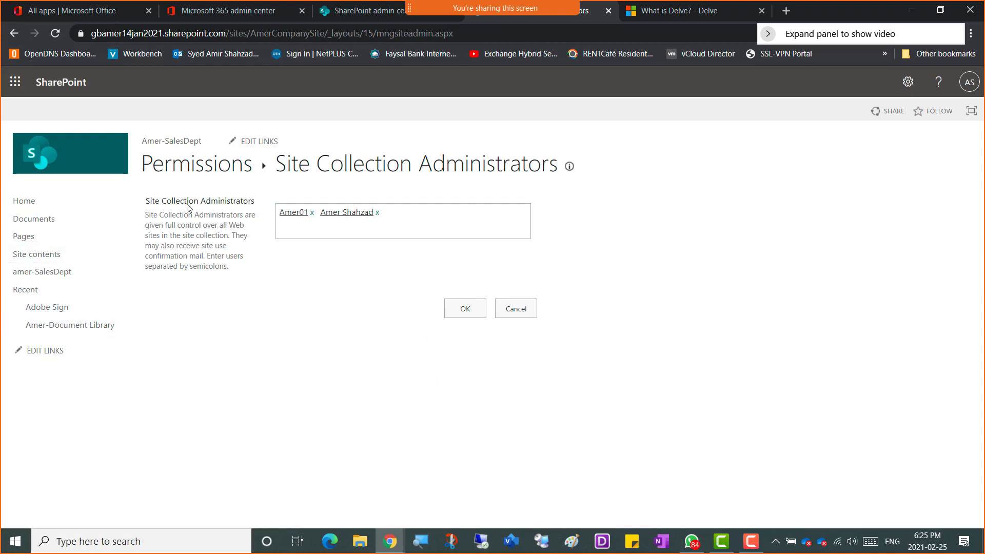
{"action": "left_click", "coordinate": [14, 36]}
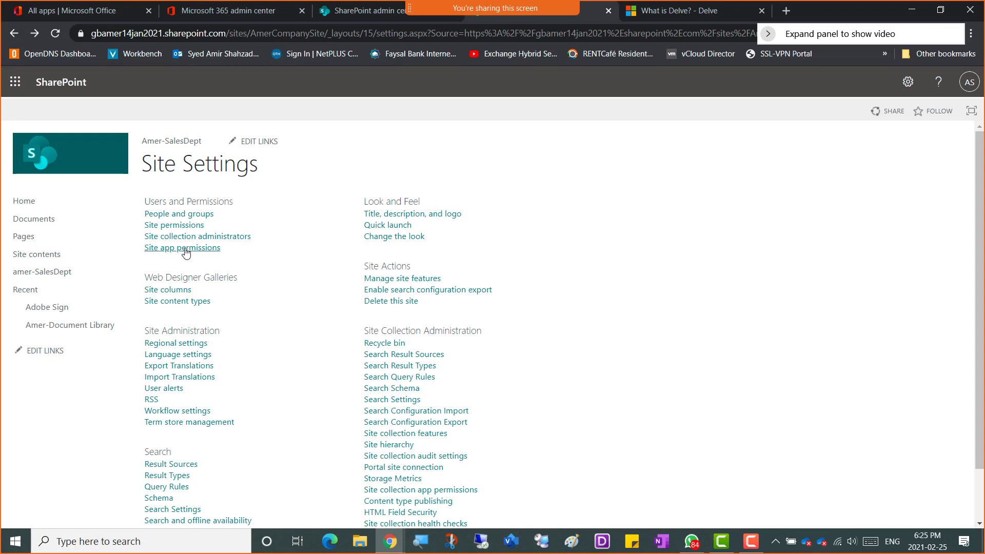
{"action": "left_click", "coordinate": [188, 251]}
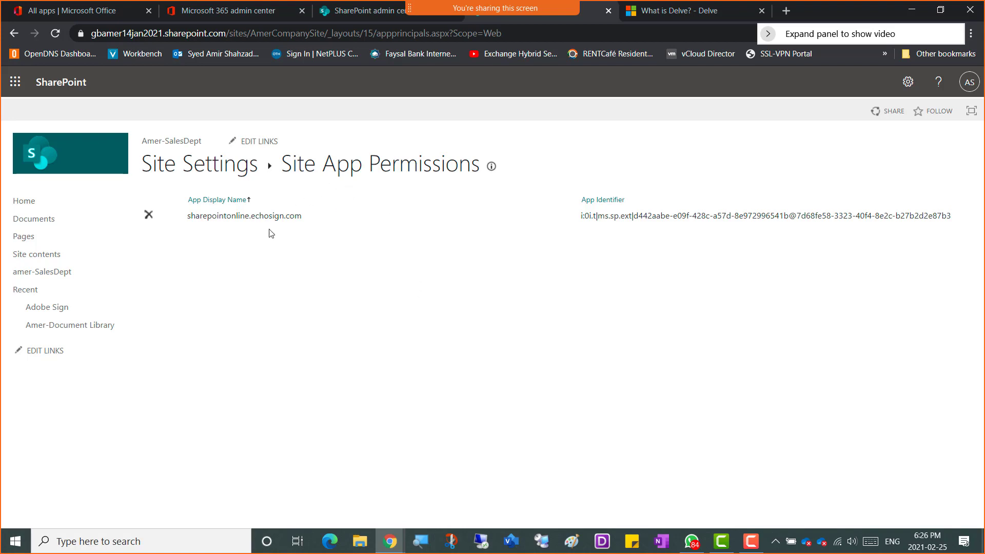
{"action": "left_click", "coordinate": [14, 34]}
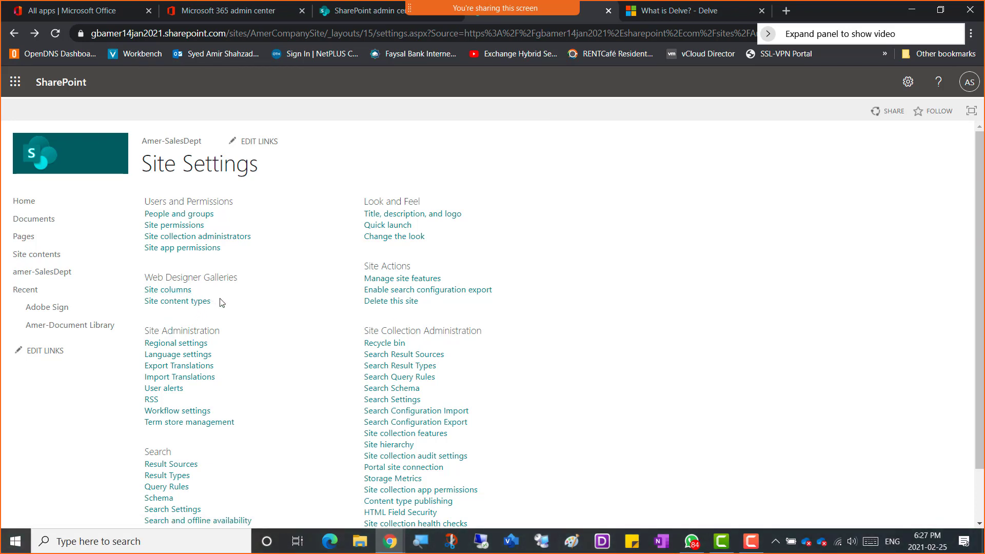
Look through the Site Columns gallery for all groups and return to Site Settings
{"action": "left_click", "coordinate": [169, 292]}
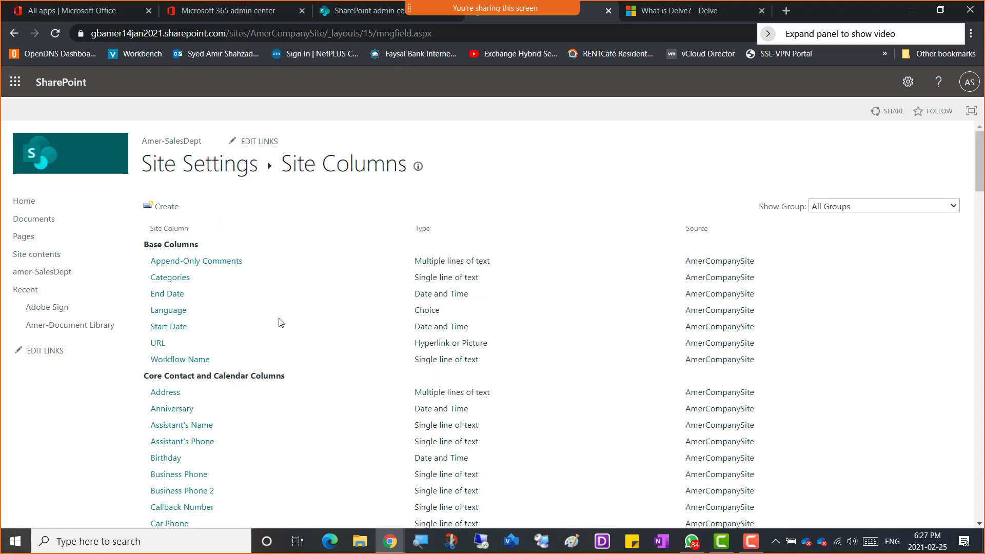
{"action": "scroll", "coordinate": [287, 329], "scroll_direction": "down", "scroll_amount": 4}
{"action": "scroll", "coordinate": [287, 329], "scroll_direction": "down", "scroll_amount": 6}
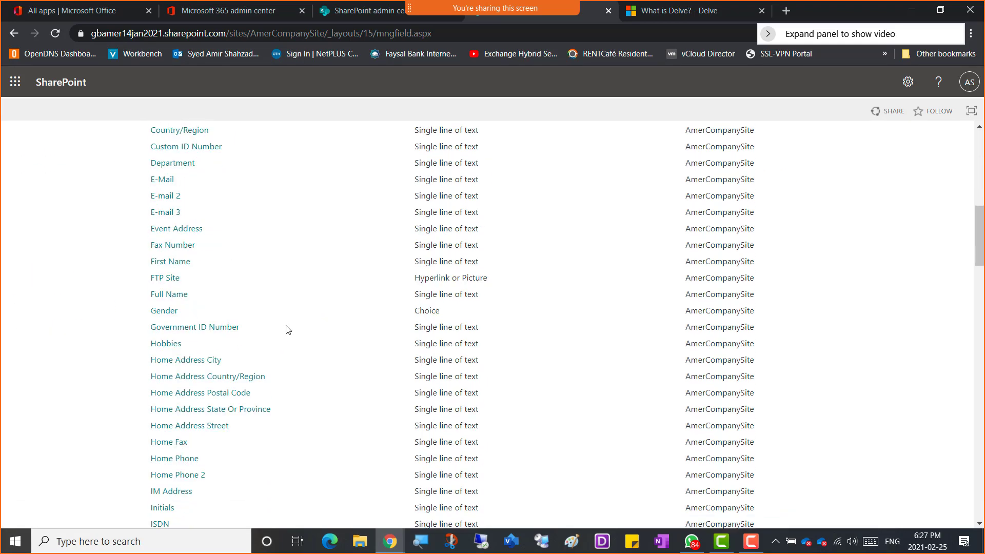
{"action": "scroll", "coordinate": [287, 329], "scroll_direction": "up", "scroll_amount": 10}
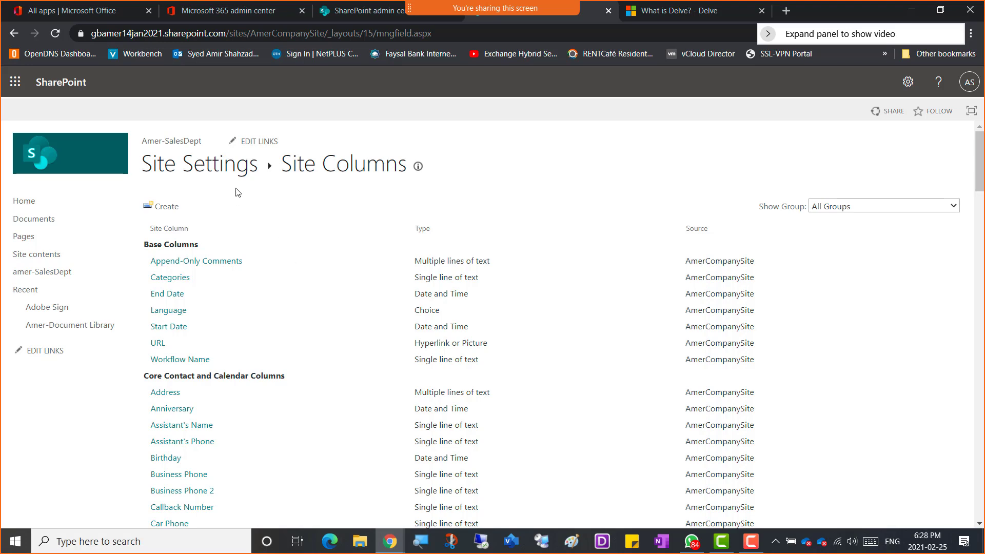
{"action": "left_click", "coordinate": [14, 33]}
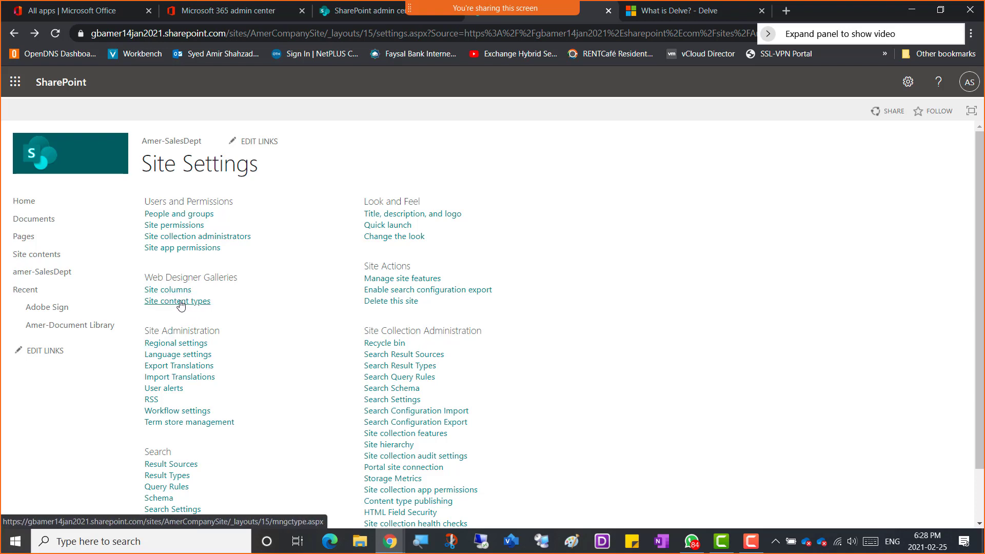
Open Site Content Types and look through the content types of all groups from beginning to end
{"action": "left_click", "coordinate": [180, 303]}
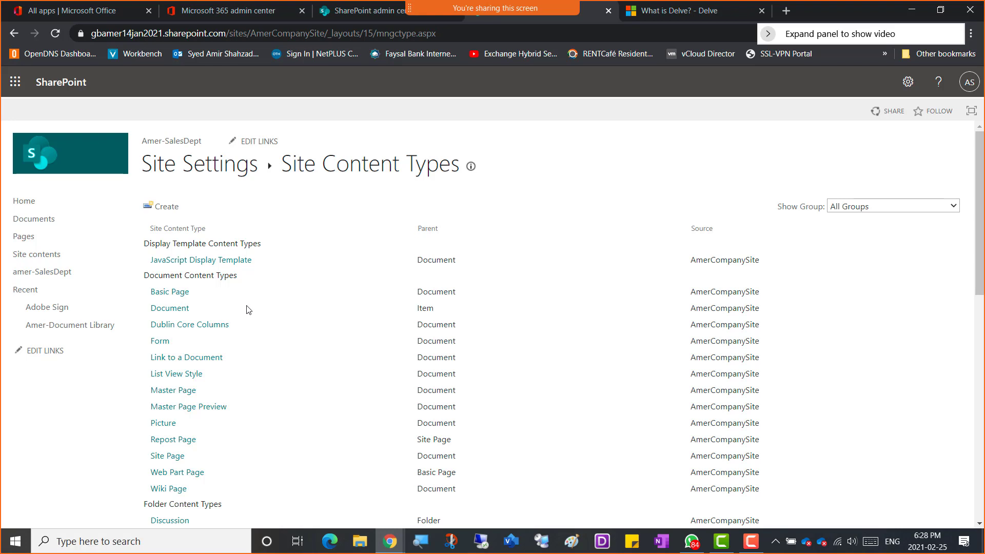
{"action": "scroll", "coordinate": [262, 317], "scroll_direction": "down", "scroll_amount": 1}
{"action": "scroll", "coordinate": [262, 317], "scroll_direction": "up", "scroll_amount": 1}
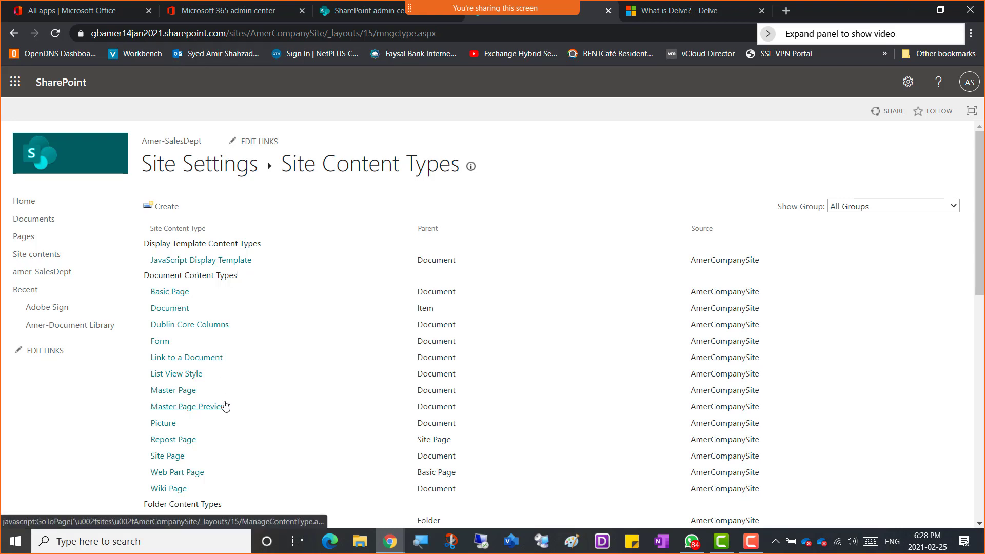
{"action": "scroll", "coordinate": [257, 405], "scroll_direction": "down", "scroll_amount": 1}
{"action": "scroll", "coordinate": [258, 406], "scroll_direction": "down", "scroll_amount": 3}
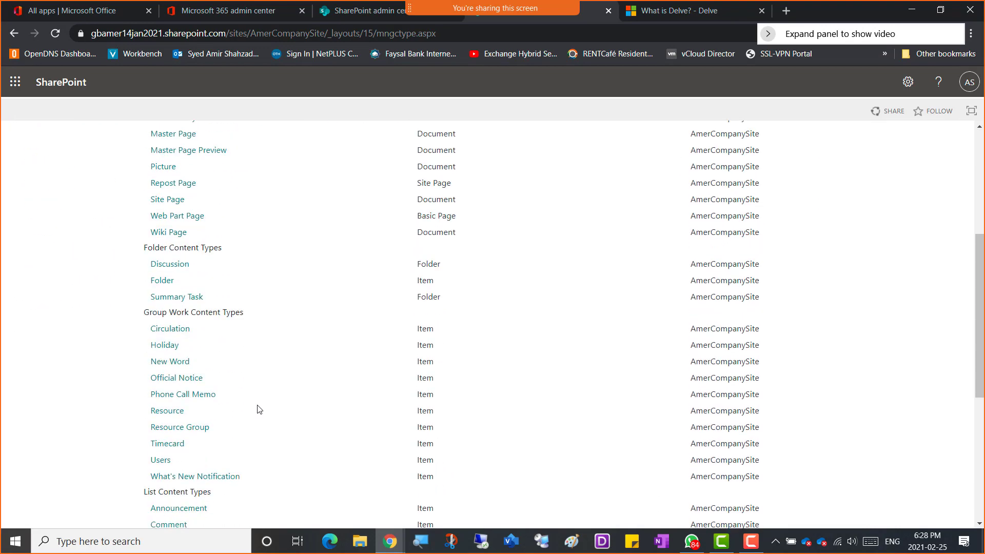
{"action": "scroll", "coordinate": [258, 409], "scroll_direction": "down", "scroll_amount": 2}
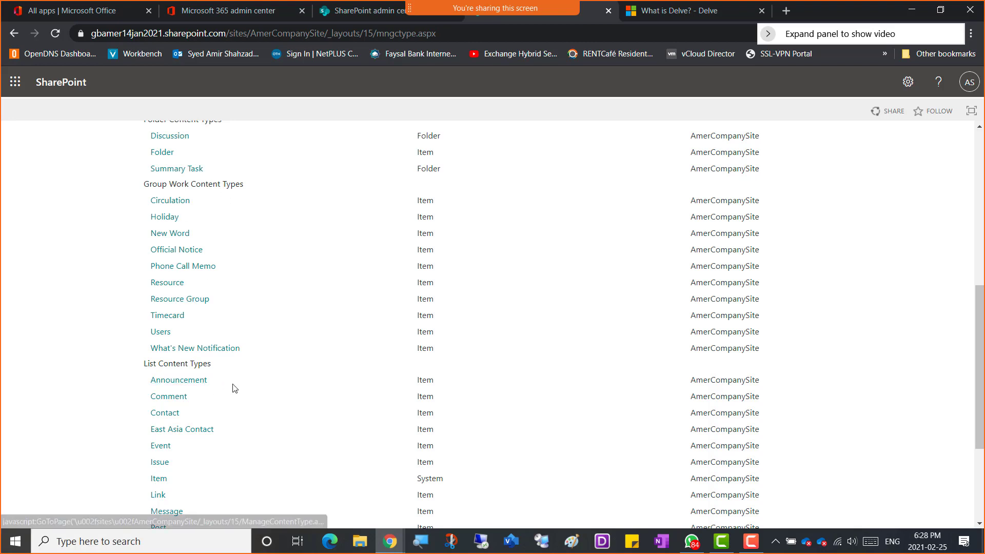
{"action": "scroll", "coordinate": [235, 388], "scroll_direction": "down", "scroll_amount": 3}
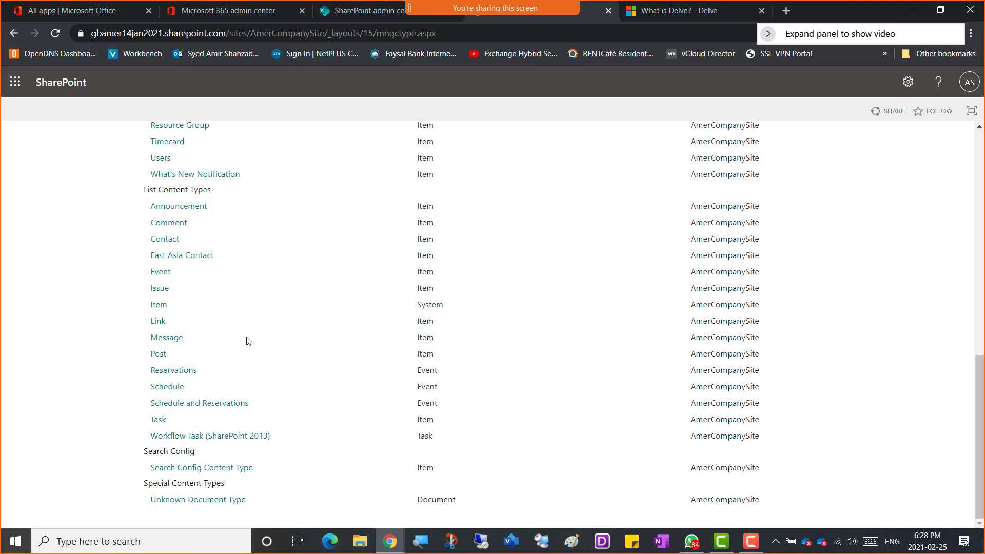
{"action": "scroll", "coordinate": [283, 313], "scroll_direction": "up", "scroll_amount": 10}
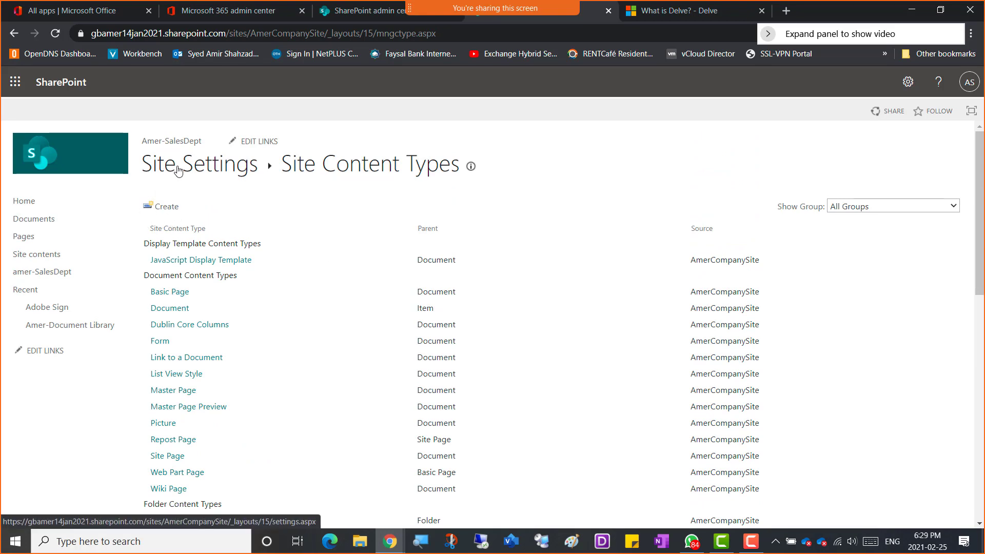
Read the page description of Site Content Types, dismiss it and return to Site Settings
{"action": "left_click", "coordinate": [471, 168]}
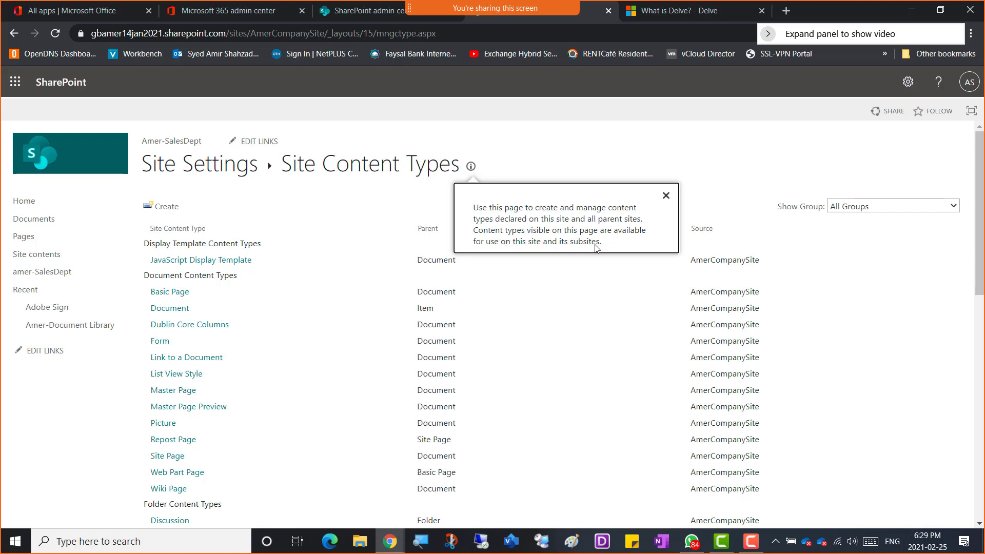
{"action": "left_click", "coordinate": [351, 227]}
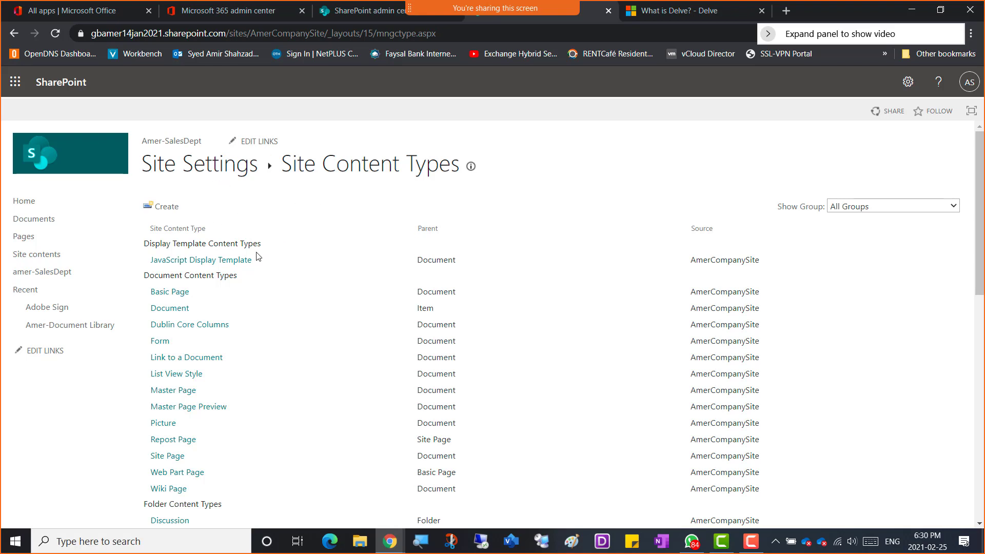
{"action": "left_click", "coordinate": [14, 34]}
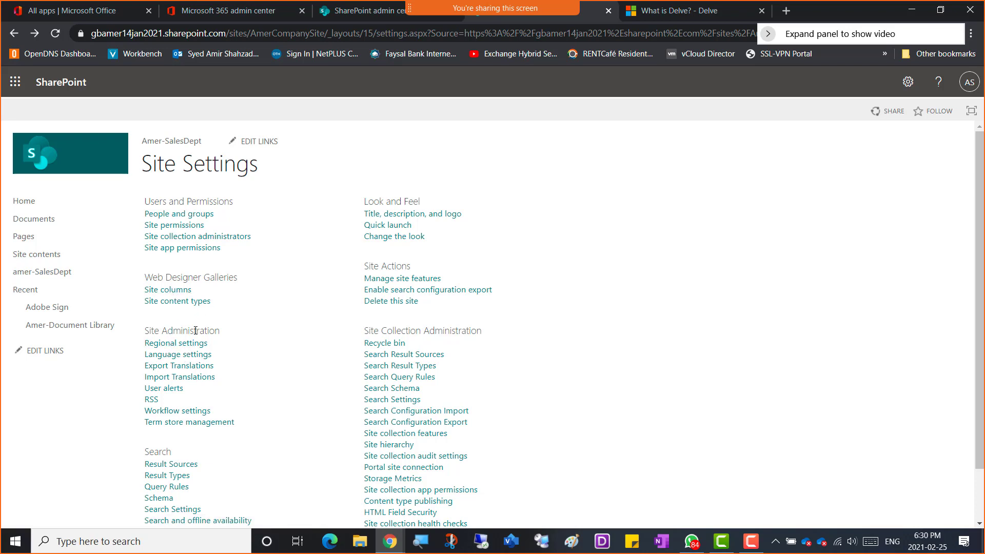
Review the site's Regional Settings and calendar choices, leave without saving, and open Language settings
{"action": "scroll", "coordinate": [169, 334], "scroll_direction": "down", "scroll_amount": 1}
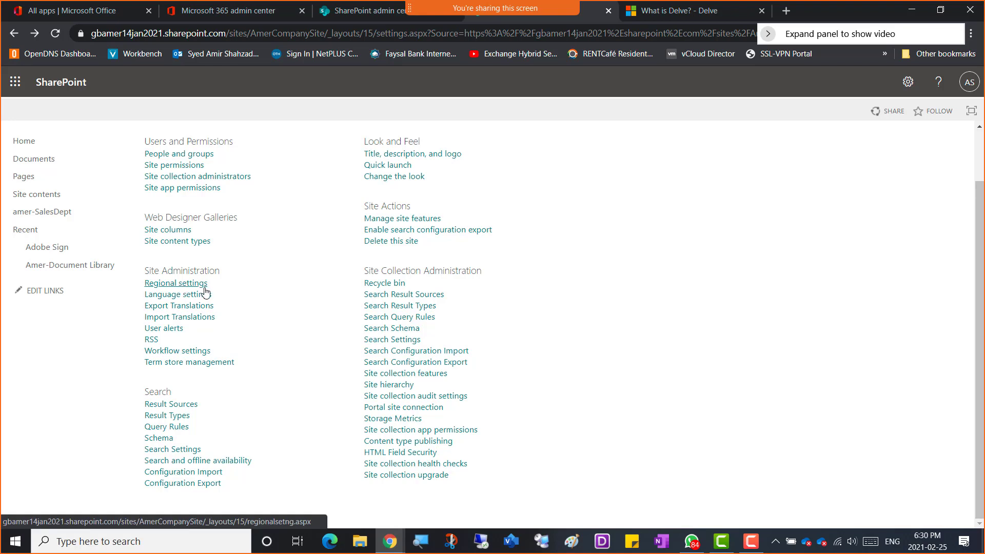
{"action": "left_click", "coordinate": [176, 284]}
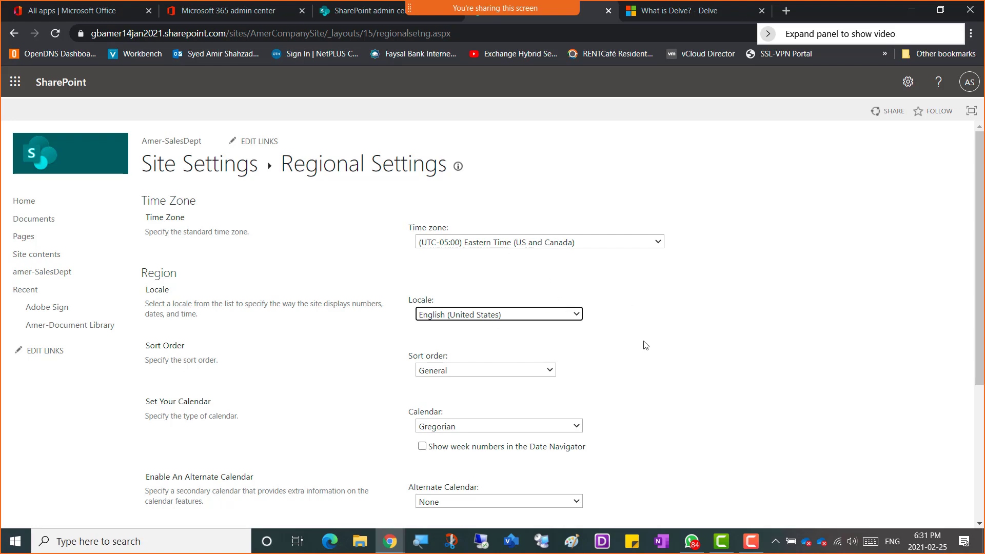
{"action": "scroll", "coordinate": [618, 374], "scroll_direction": "down", "scroll_amount": 2}
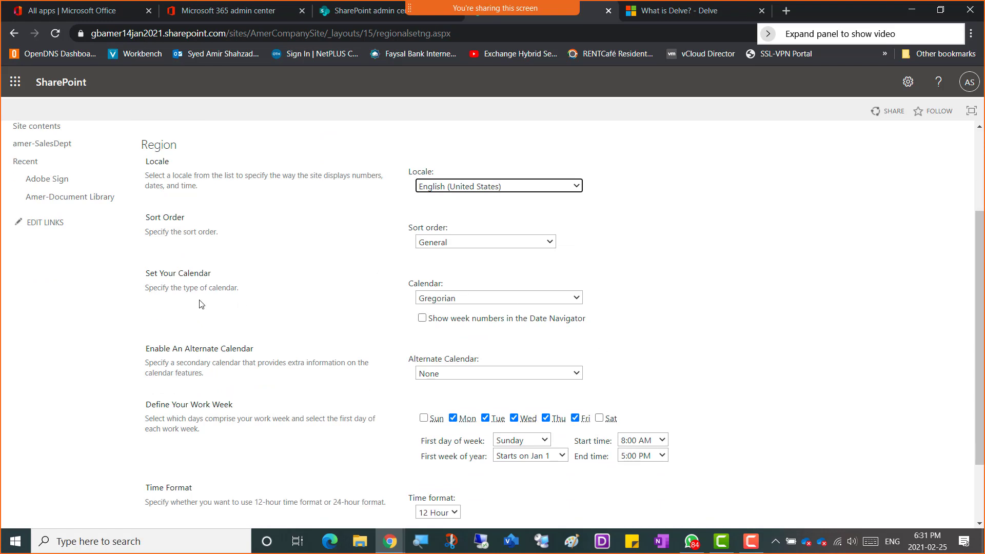
{"action": "left_click", "coordinate": [473, 299]}
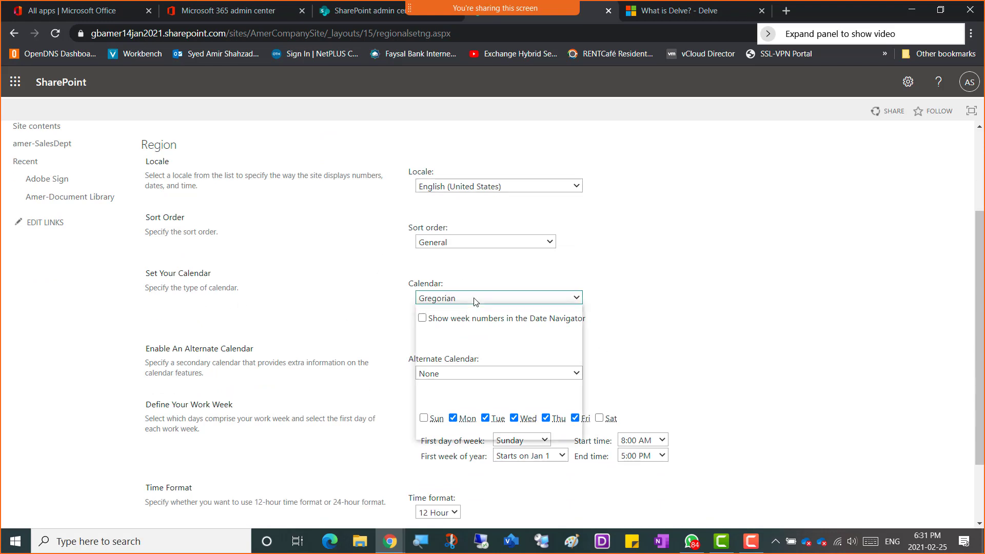
{"action": "left_click", "coordinate": [730, 332]}
{"action": "scroll", "coordinate": [664, 385], "scroll_direction": "down", "scroll_amount": 2}
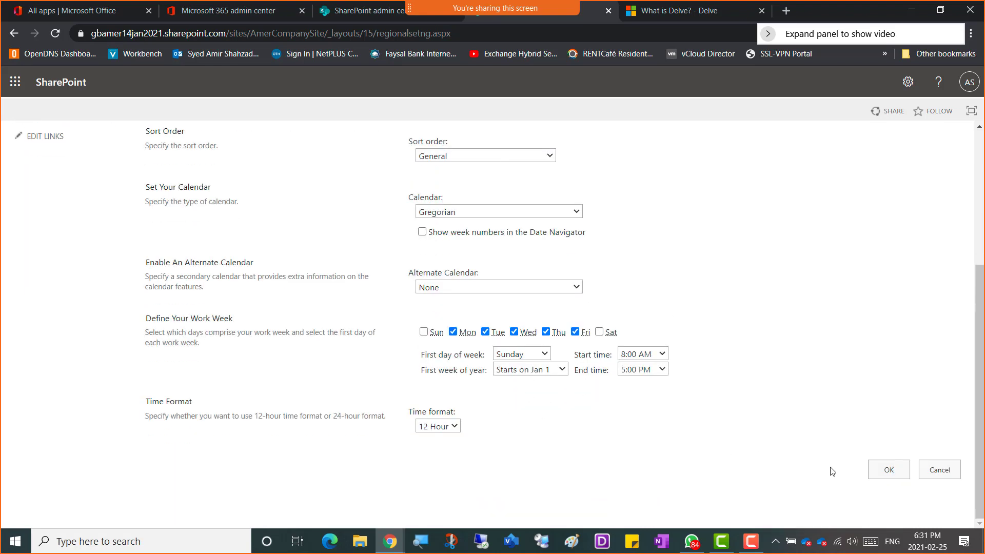
{"action": "left_click", "coordinate": [953, 472]}
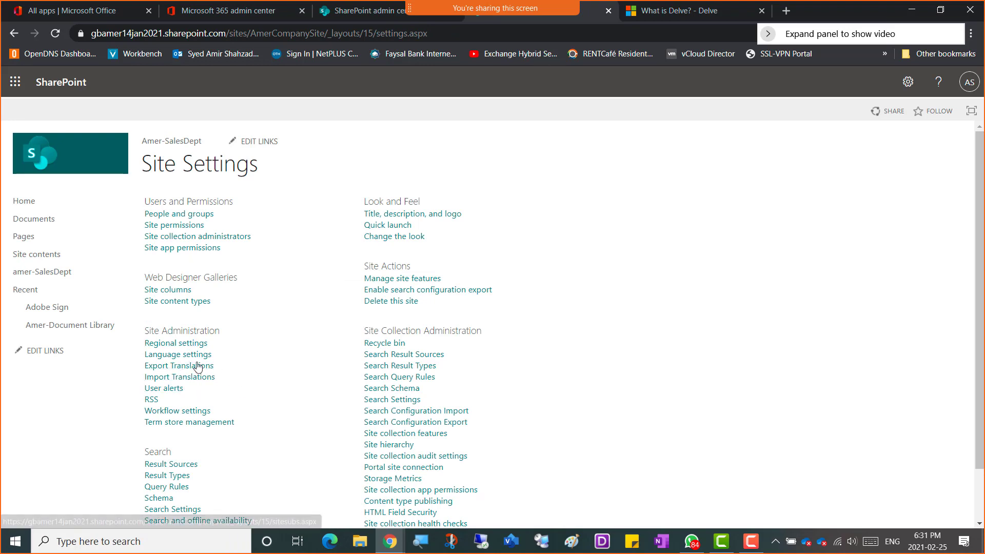
{"action": "left_click", "coordinate": [179, 357]}
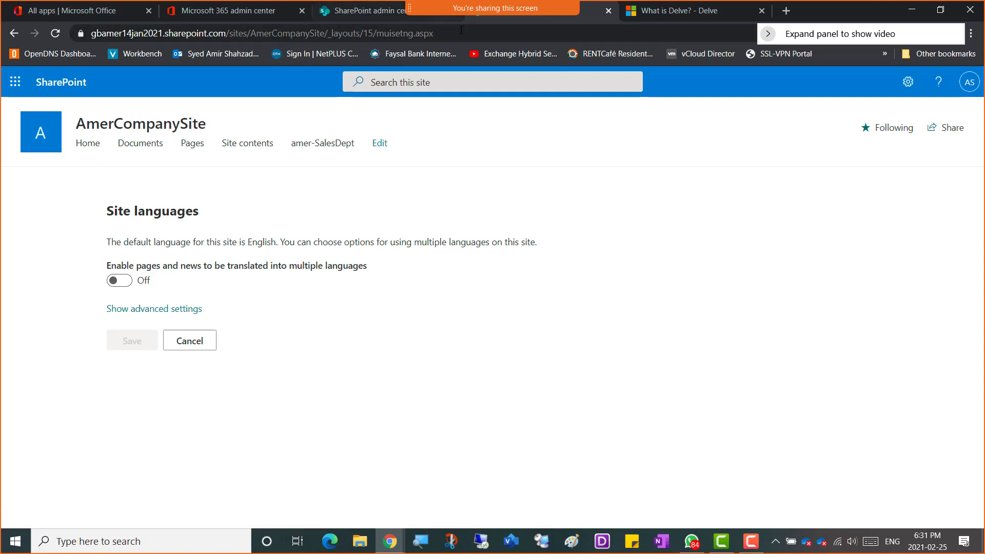
Switch to the OneNote class notes and review the Week 5 page from the site permissions screenshots through the access request settings
{"action": "left_click", "coordinate": [390, 541]}
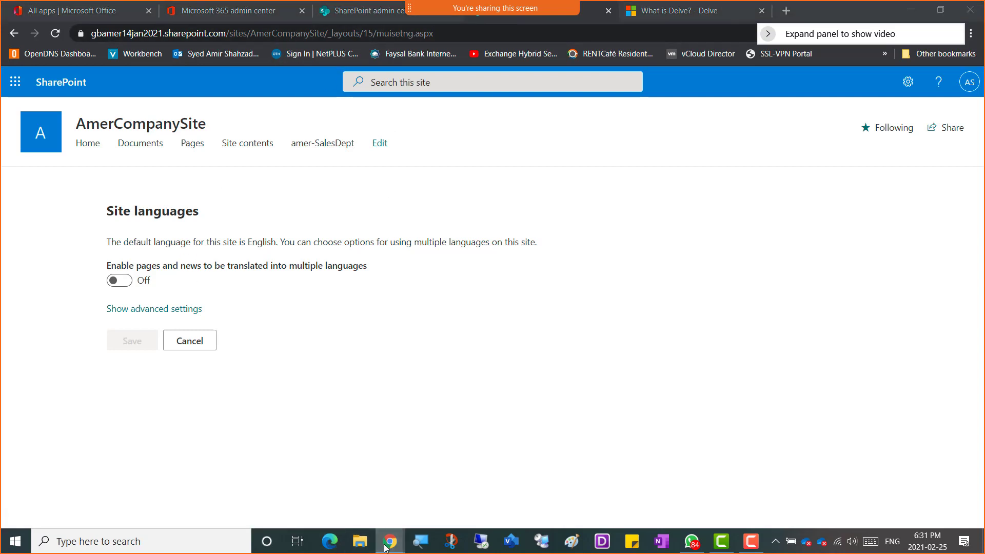
{"action": "left_click", "coordinate": [169, 500]}
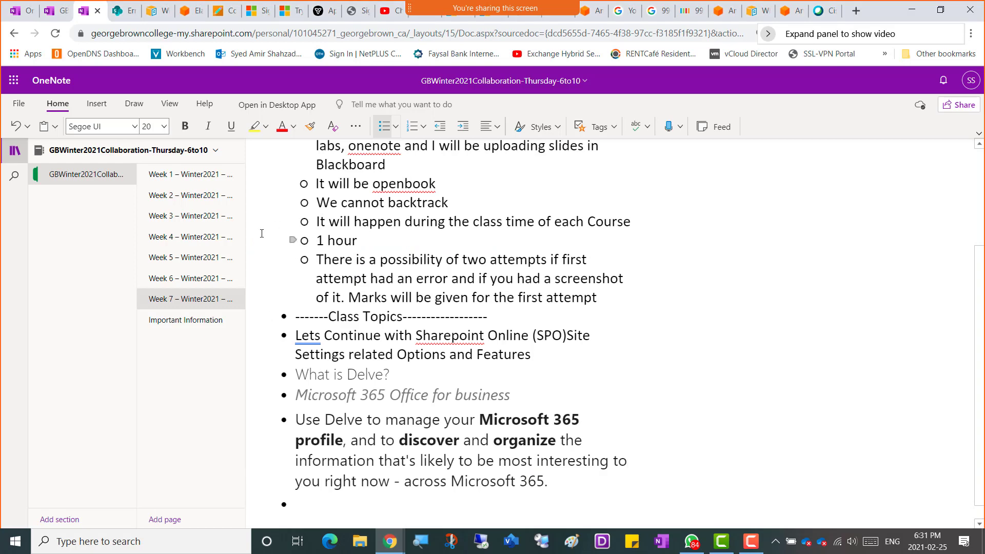
{"action": "left_click", "coordinate": [181, 285]}
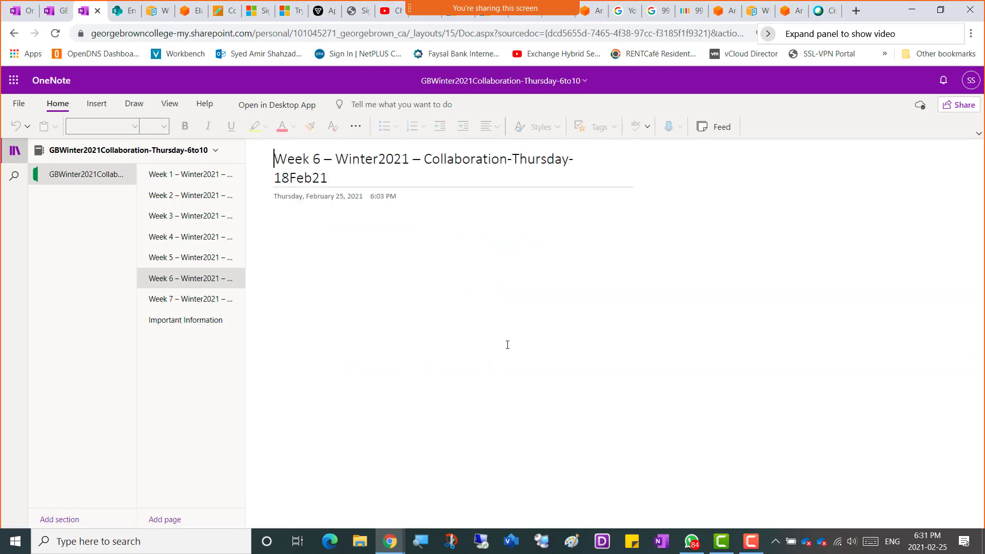
{"action": "left_click", "coordinate": [159, 257]}
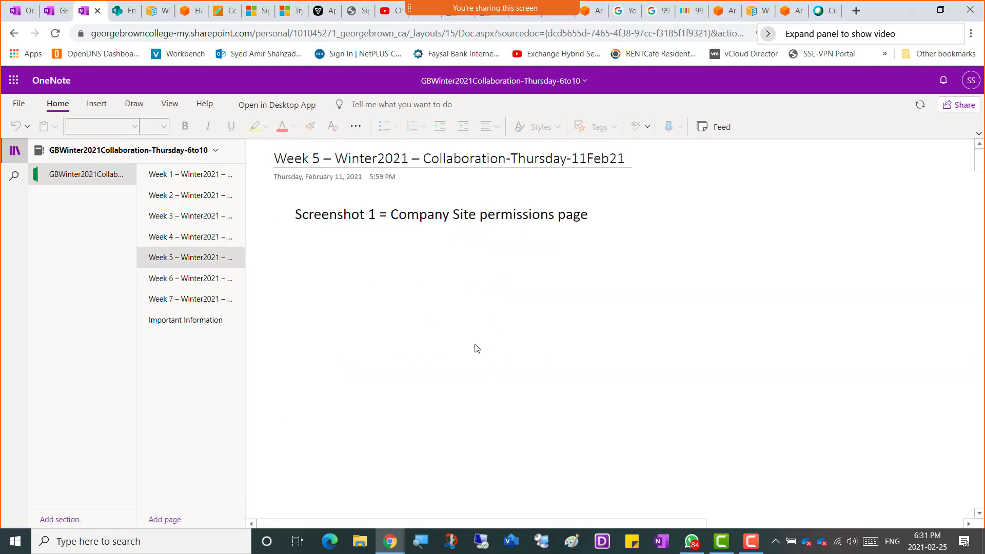
{"action": "scroll", "coordinate": [476, 348], "scroll_direction": "down", "scroll_amount": 15}
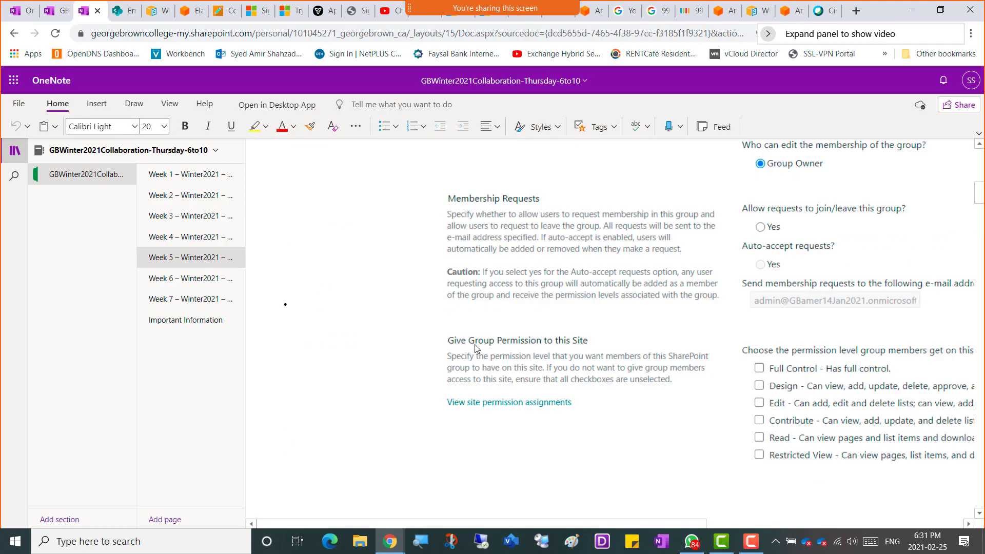
{"action": "scroll", "coordinate": [476, 348], "scroll_direction": "up", "scroll_amount": 5}
{"action": "scroll", "coordinate": [476, 348], "scroll_direction": "down", "scroll_amount": 20}
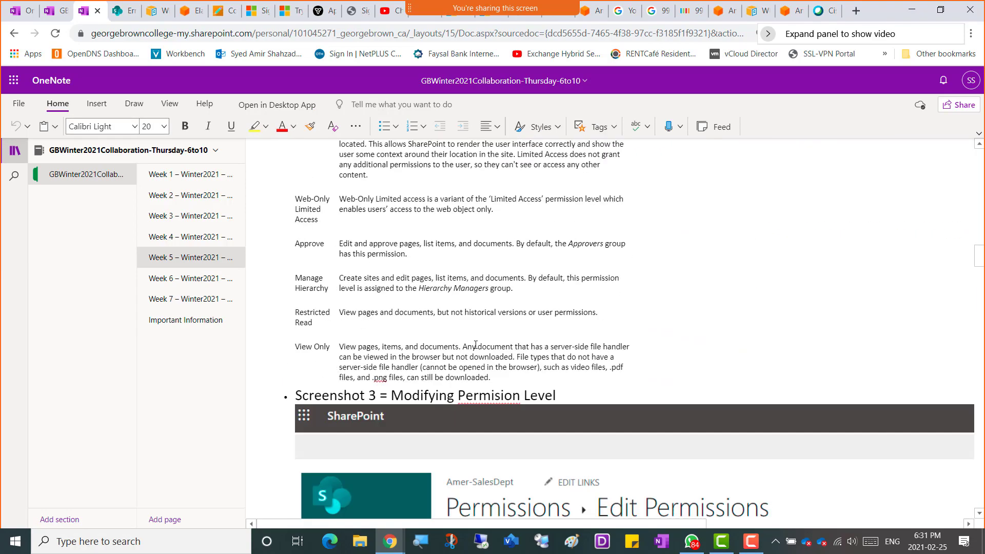
{"action": "scroll", "coordinate": [476, 344], "scroll_direction": "down", "scroll_amount": 15}
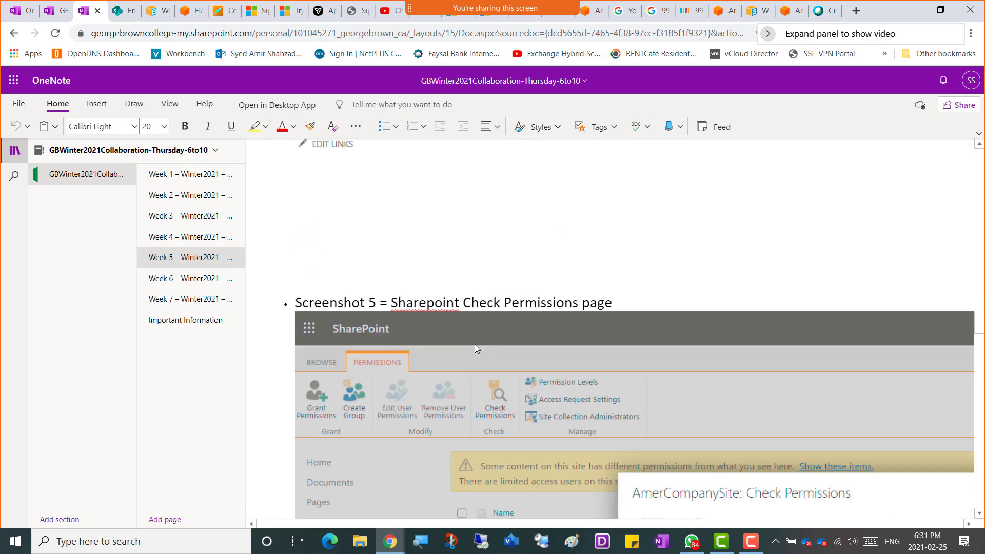
{"action": "scroll", "coordinate": [476, 347], "scroll_direction": "up", "scroll_amount": 6}
{"action": "scroll", "coordinate": [479, 345], "scroll_direction": "down", "scroll_amount": 12}
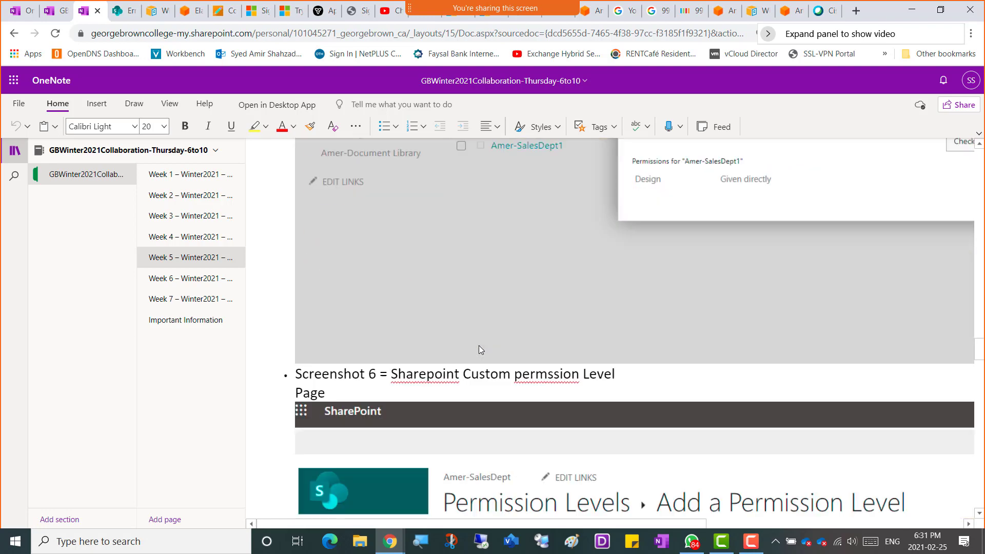
{"action": "scroll", "coordinate": [479, 349], "scroll_direction": "down", "scroll_amount": 10}
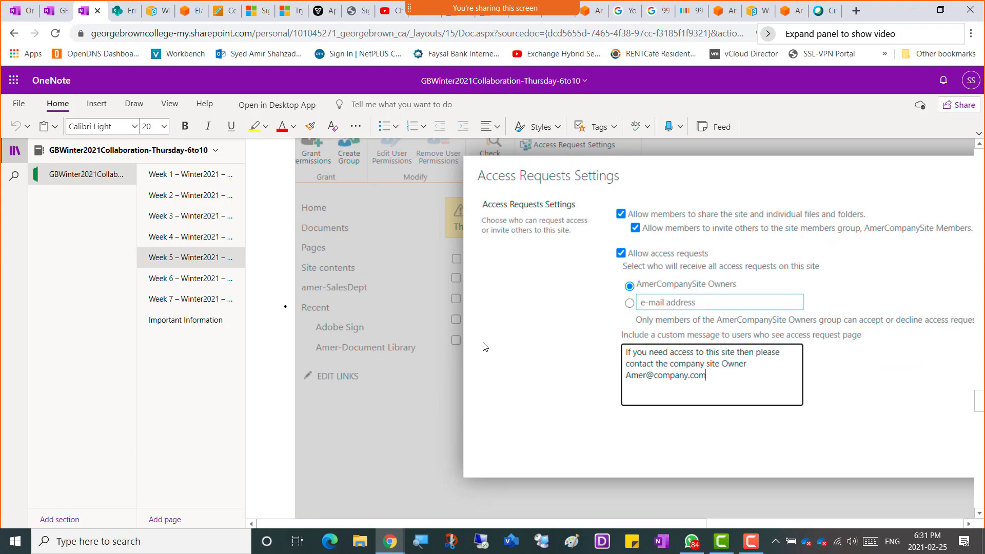
Review the Week 5 screenshots on site columns, site features and site deletion, reopen Week 7 and return to SharePoint's Site languages page
{"action": "scroll", "coordinate": [485, 348], "scroll_direction": "down", "scroll_amount": 10}
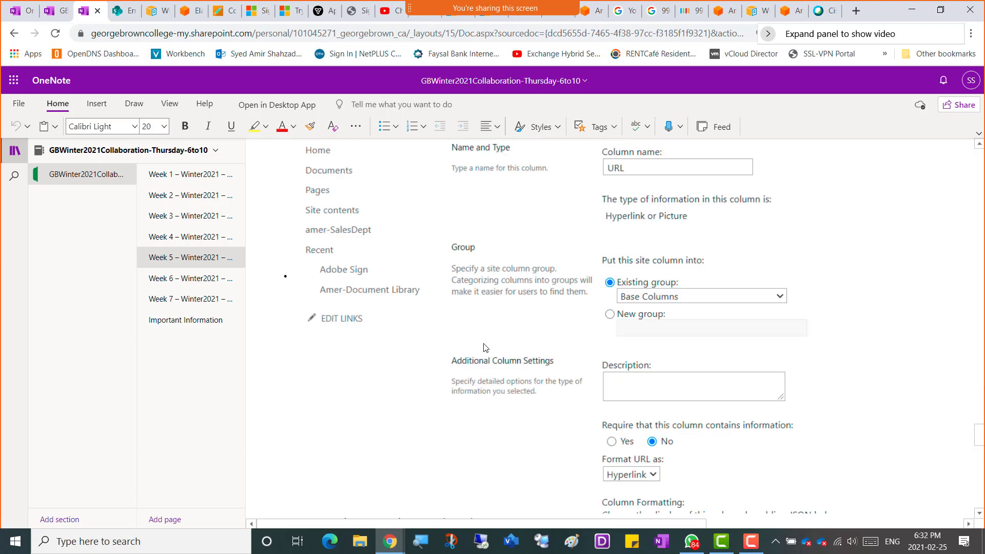
{"action": "scroll", "coordinate": [484, 347], "scroll_direction": "up", "scroll_amount": 5}
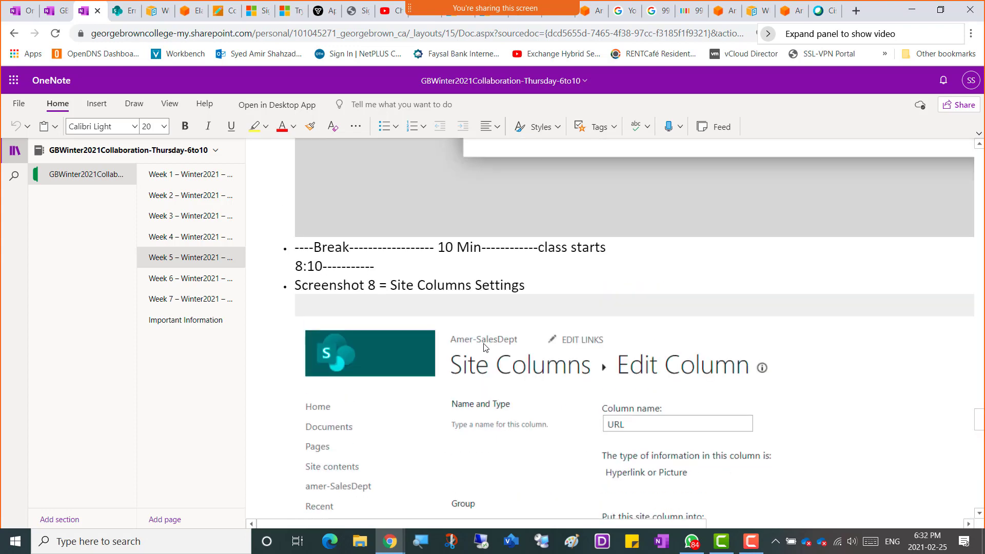
{"action": "scroll", "coordinate": [483, 347], "scroll_direction": "down", "scroll_amount": 10}
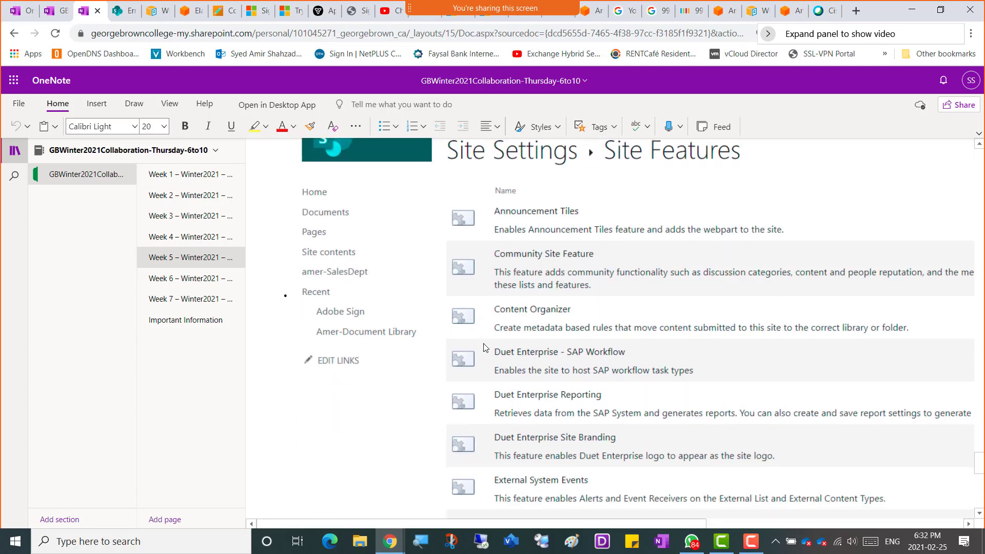
{"action": "scroll", "coordinate": [484, 347], "scroll_direction": "down", "scroll_amount": 6}
{"action": "scroll", "coordinate": [483, 347], "scroll_direction": "up", "scroll_amount": 9}
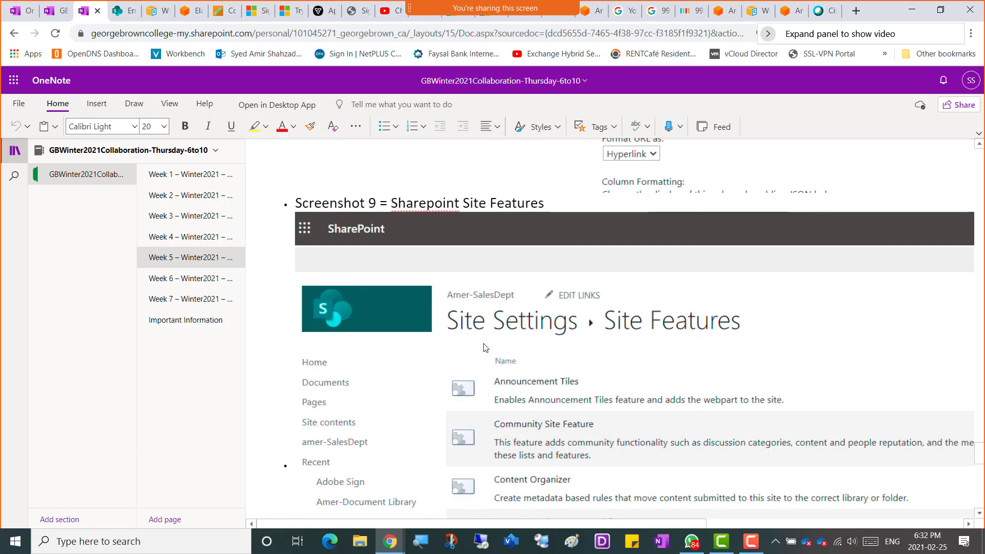
{"action": "scroll", "coordinate": [484, 347], "scroll_direction": "down", "scroll_amount": 10}
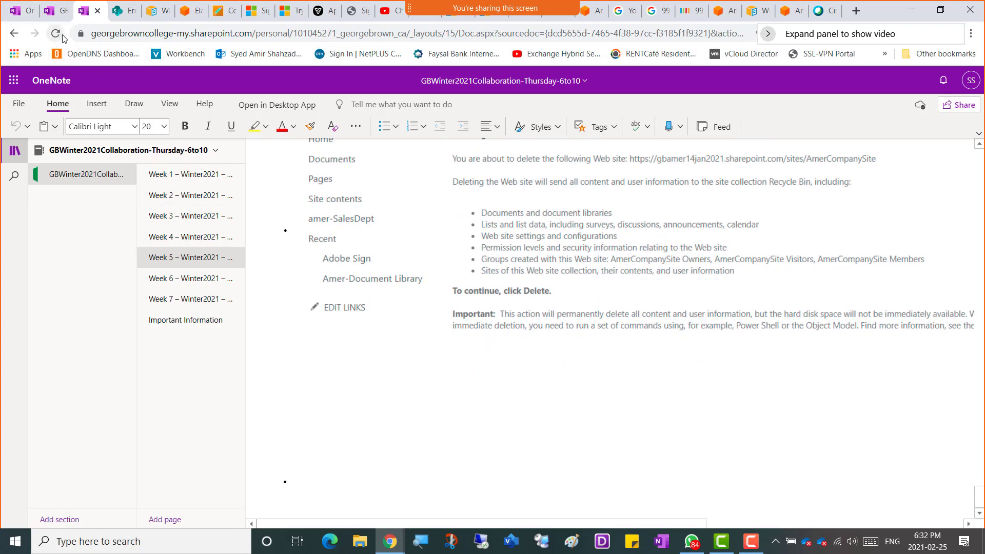
{"action": "left_click", "coordinate": [200, 305]}
{"action": "key", "text": "alt+Tab"}
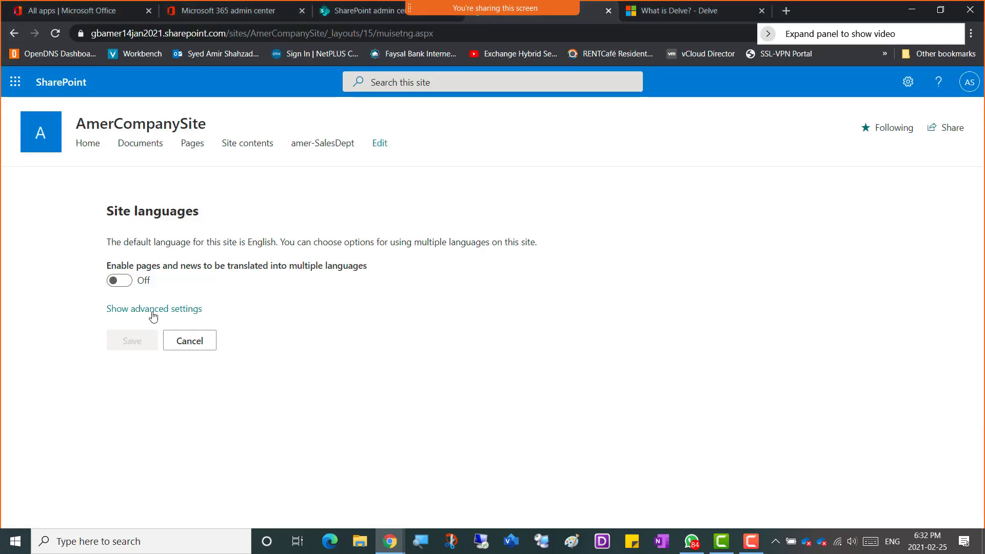
Enable translation of pages and news into multiple languages, and look at the available languages and the Translators description
{"action": "left_click", "coordinate": [125, 285]}
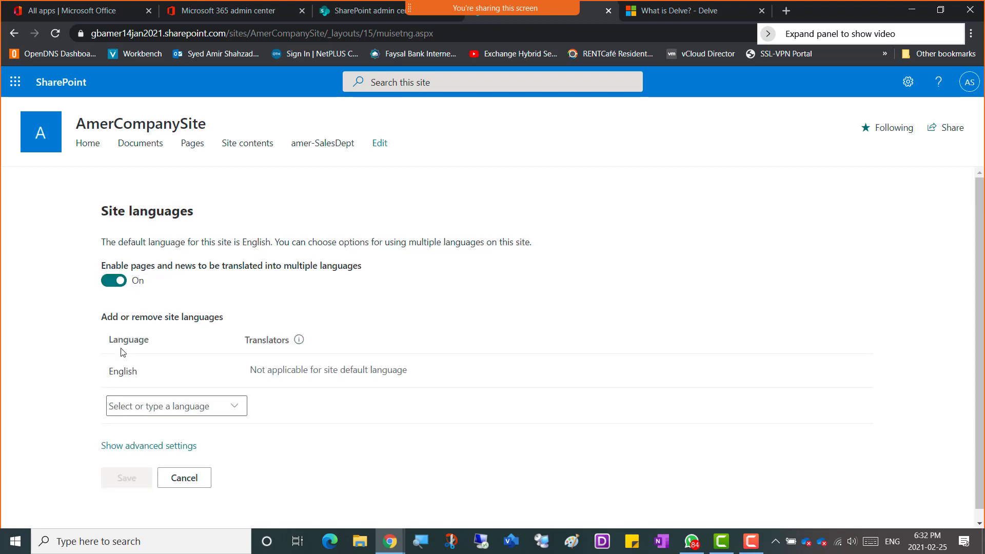
{"action": "left_click", "coordinate": [163, 409]}
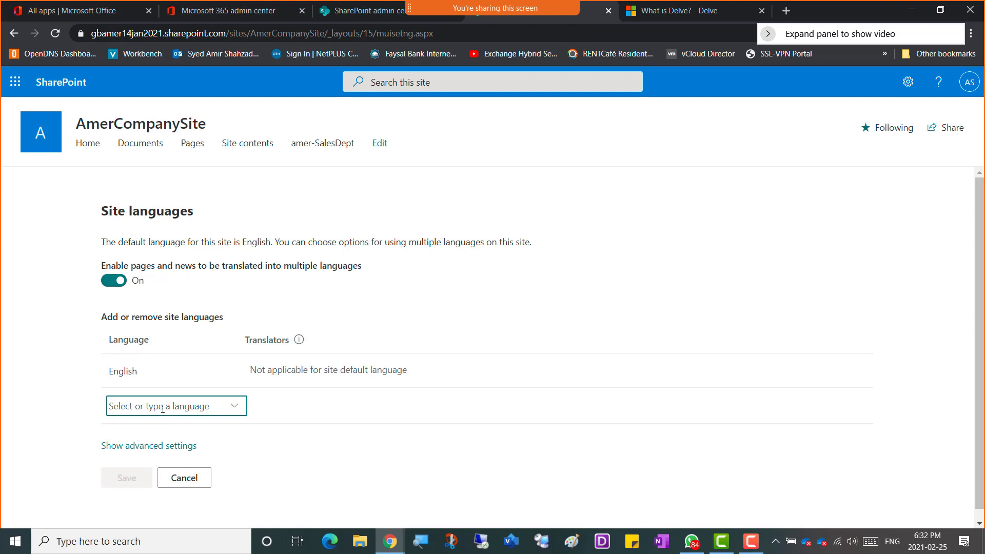
{"action": "left_click", "coordinate": [234, 406]}
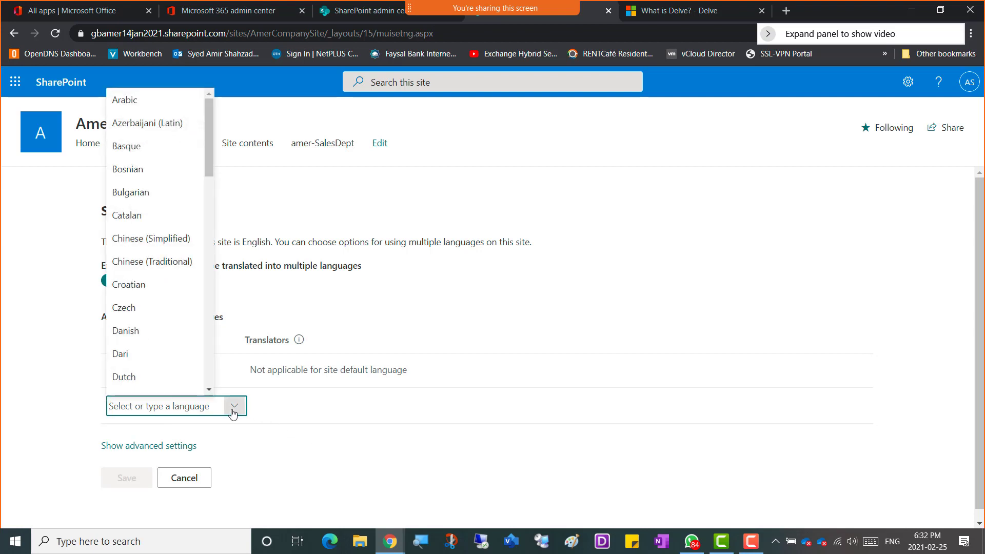
{"action": "left_click", "coordinate": [234, 408]}
{"action": "left_click", "coordinate": [298, 339]}
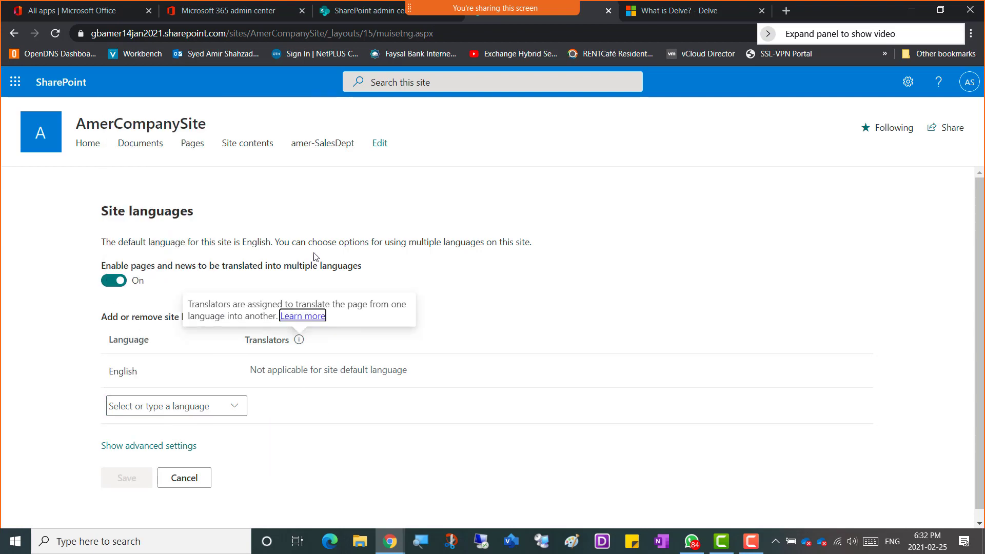
{"action": "left_click", "coordinate": [277, 478]}
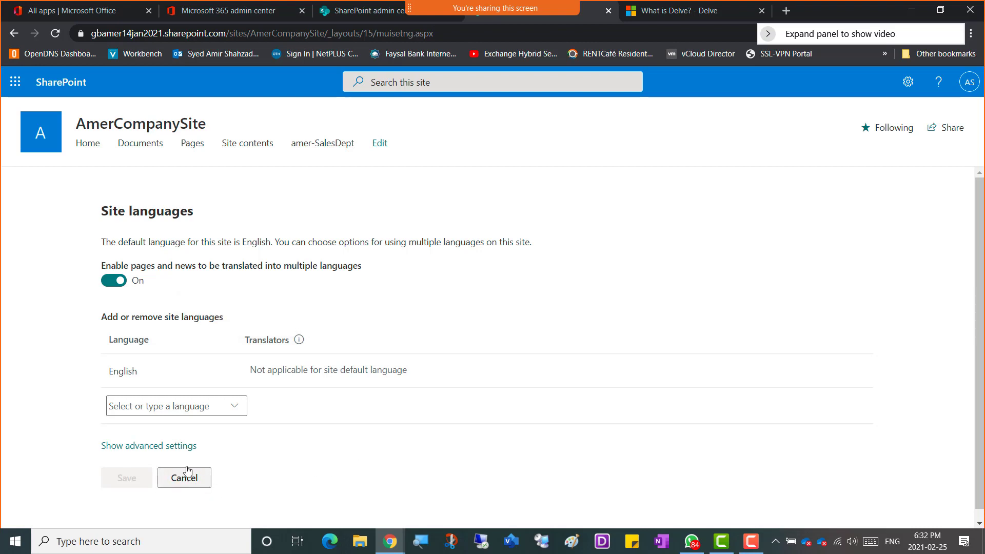
Show the advanced language settings, try the Overwrite translations option on and off, and leave the page without saving
{"action": "left_click", "coordinate": [148, 447]}
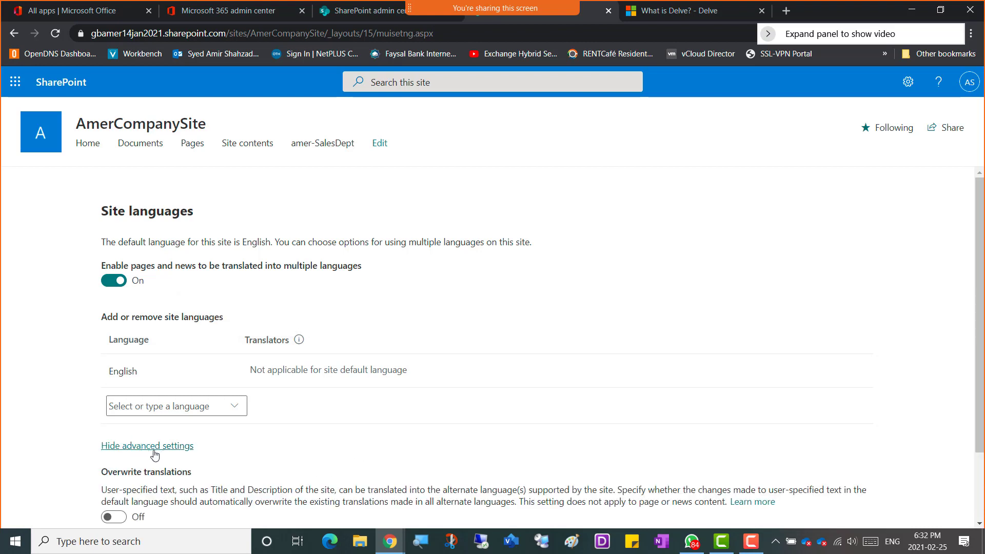
{"action": "scroll", "coordinate": [231, 441], "scroll_direction": "down", "scroll_amount": 2}
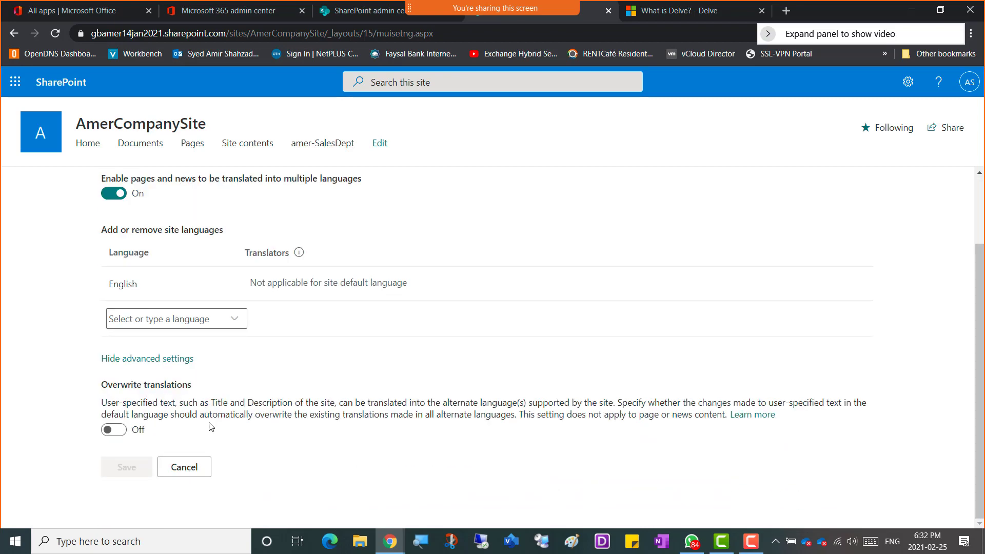
{"action": "left_click", "coordinate": [114, 431]}
{"action": "left_click", "coordinate": [114, 434]}
{"action": "left_click", "coordinate": [189, 466]}
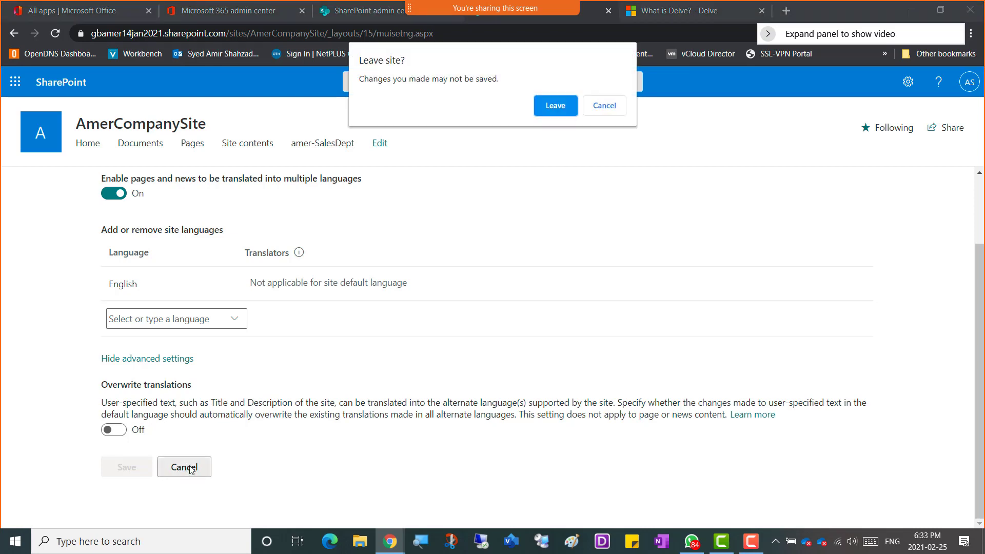
{"action": "left_click", "coordinate": [555, 106]}
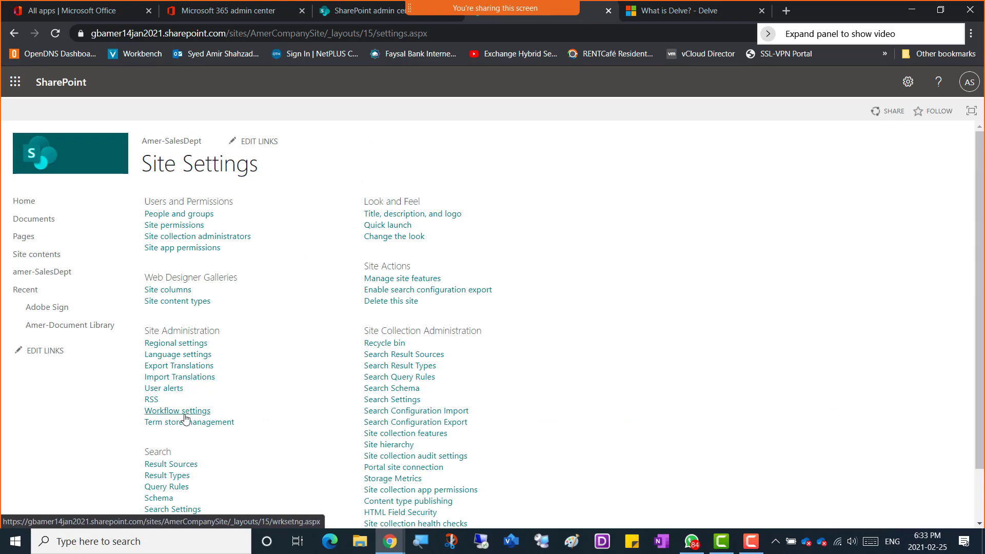
Open Result Sources under Search in Site Settings and look through the result sources provided by SharePoint
{"action": "scroll", "coordinate": [224, 395], "scroll_direction": "down", "scroll_amount": 2}
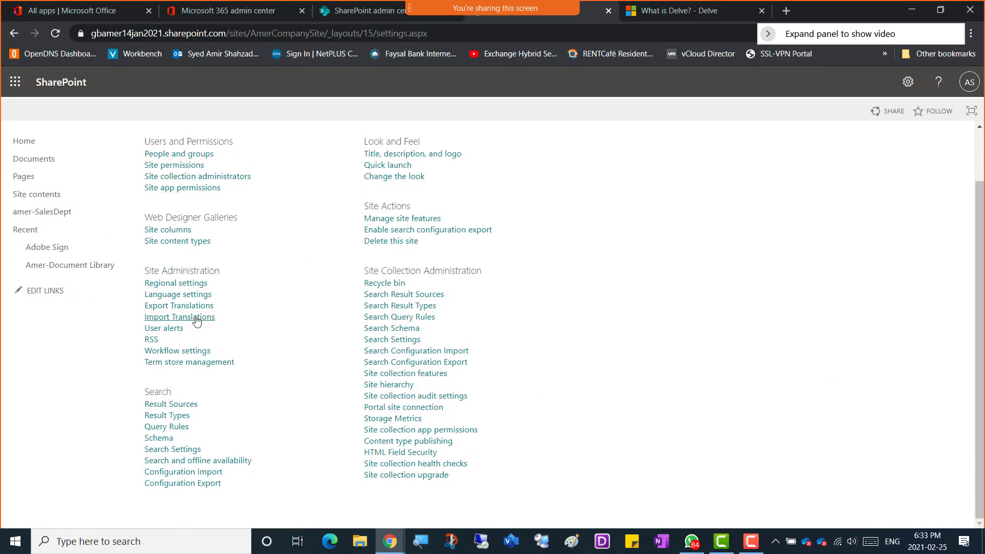
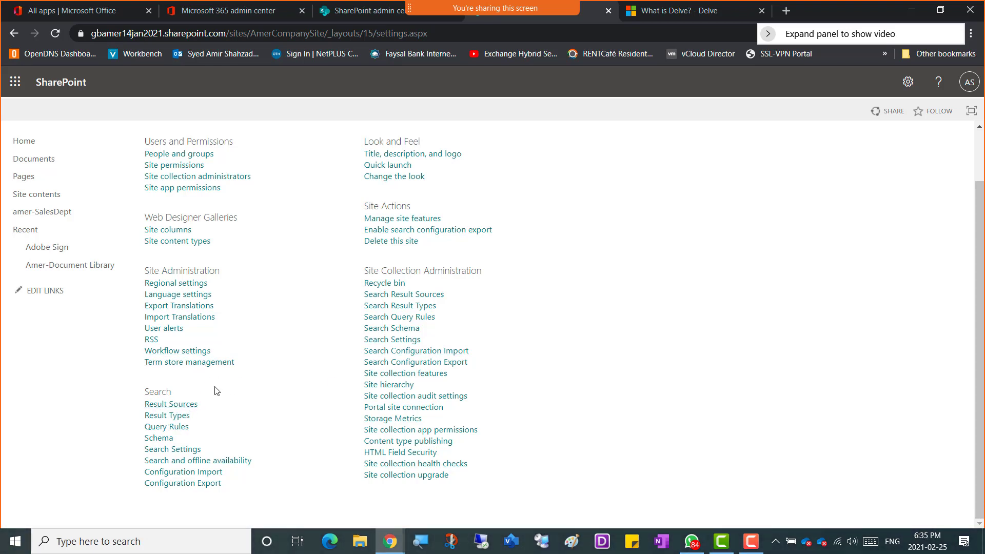
{"action": "left_click", "coordinate": [179, 409]}
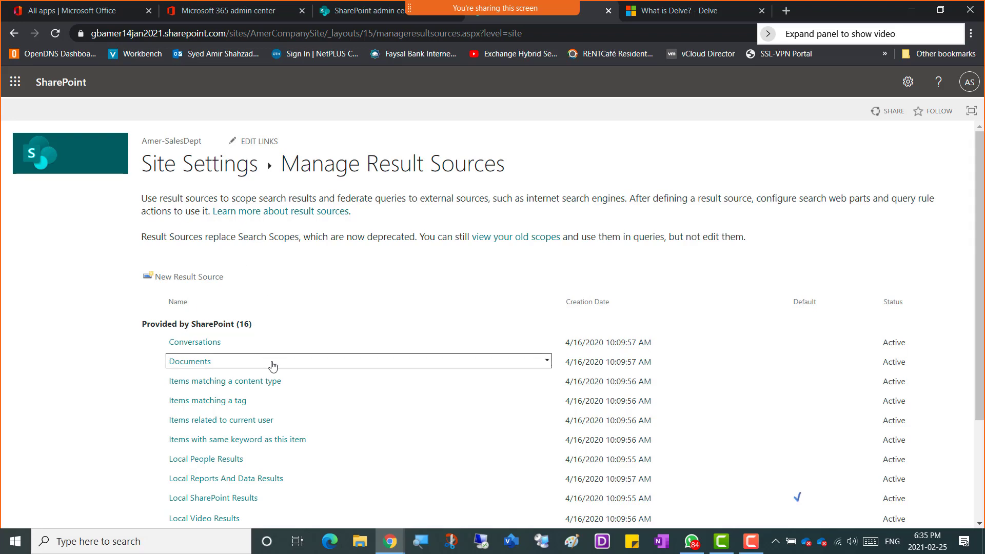
{"action": "scroll", "coordinate": [271, 367], "scroll_direction": "down", "scroll_amount": 3}
{"action": "scroll", "coordinate": [272, 368], "scroll_direction": "up", "scroll_amount": 3}
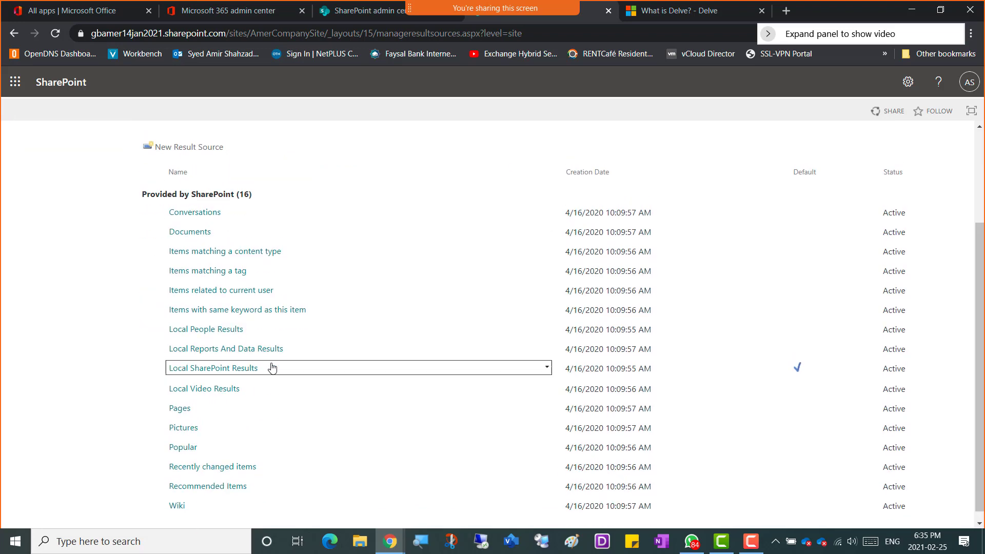
{"action": "scroll", "coordinate": [272, 368], "scroll_direction": "down", "scroll_amount": 3}
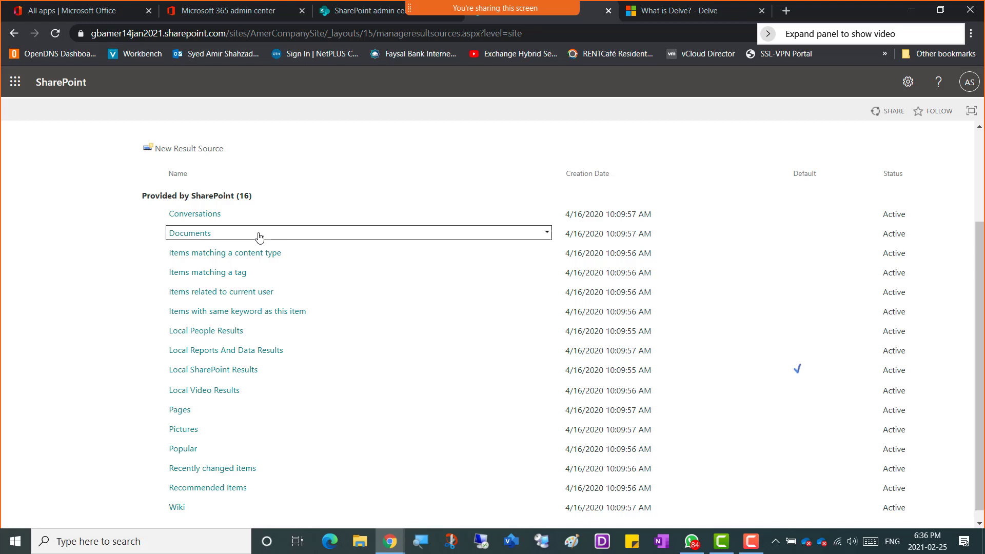
{"action": "scroll", "coordinate": [272, 193], "scroll_direction": "up", "scroll_amount": 3}
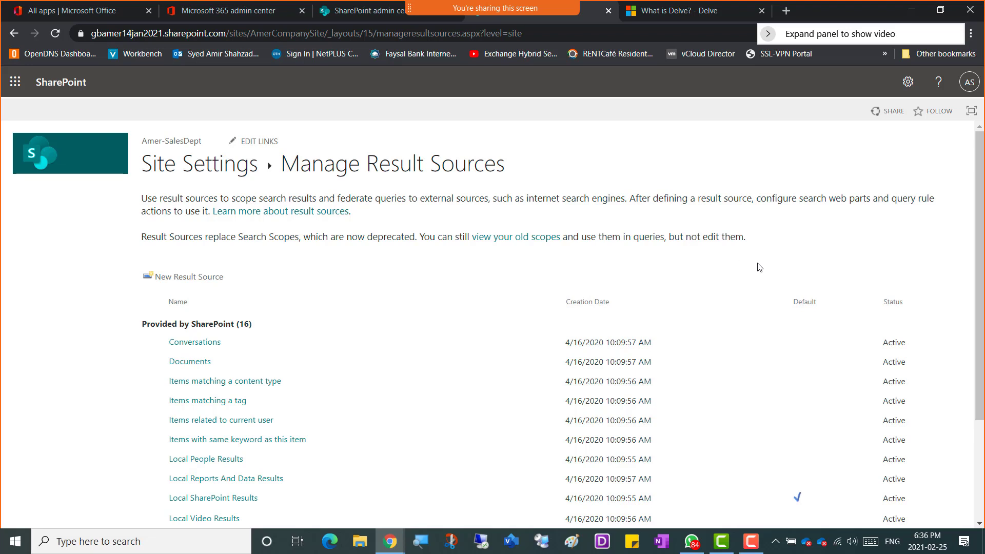
Start a new result source and look through its protocol, type, search results, query transform and credentials settings
{"action": "left_click", "coordinate": [184, 282]}
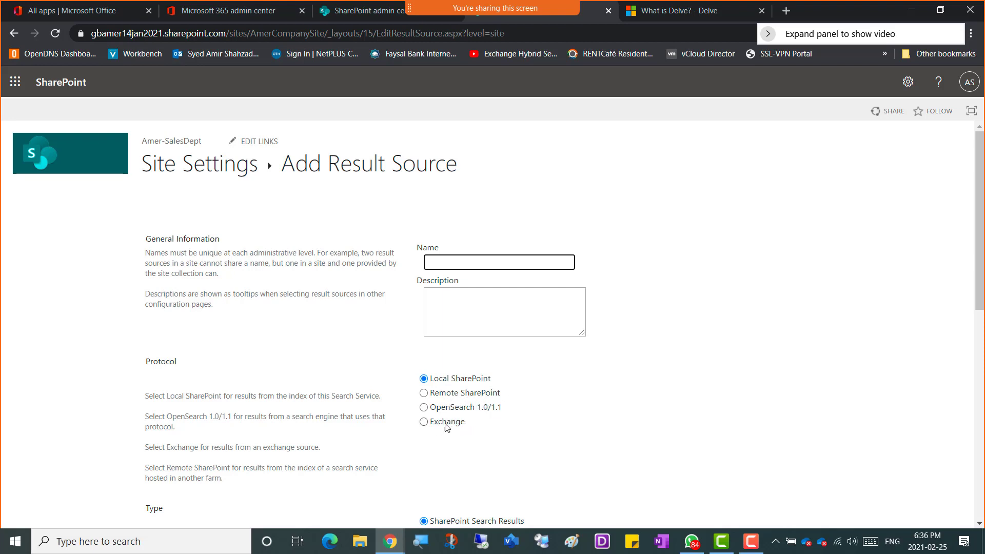
{"action": "scroll", "coordinate": [589, 398], "scroll_direction": "down", "scroll_amount": 5}
{"action": "scroll", "coordinate": [590, 398], "scroll_direction": "up", "scroll_amount": 3}
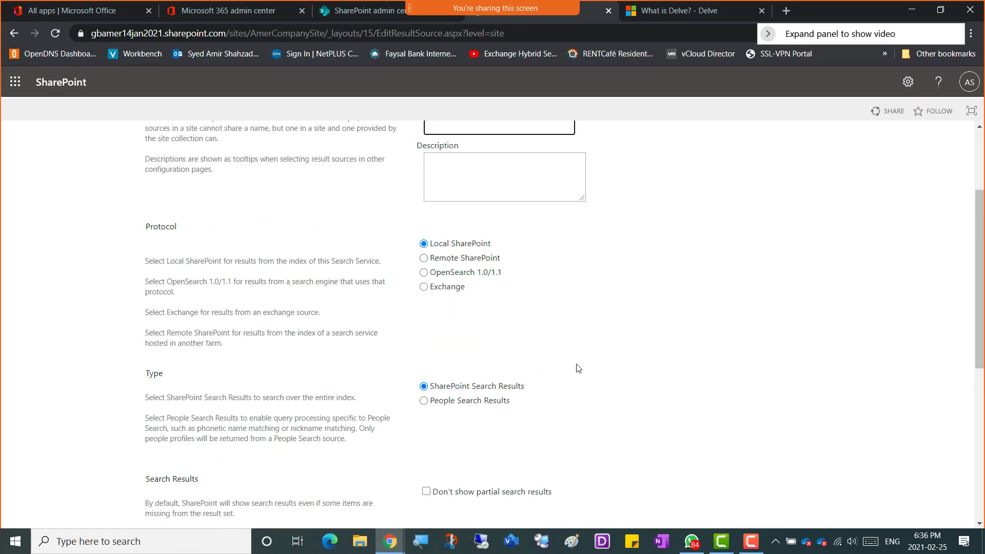
{"action": "left_click_drag", "start_coordinate": [171, 234], "coordinate": [131, 234]}
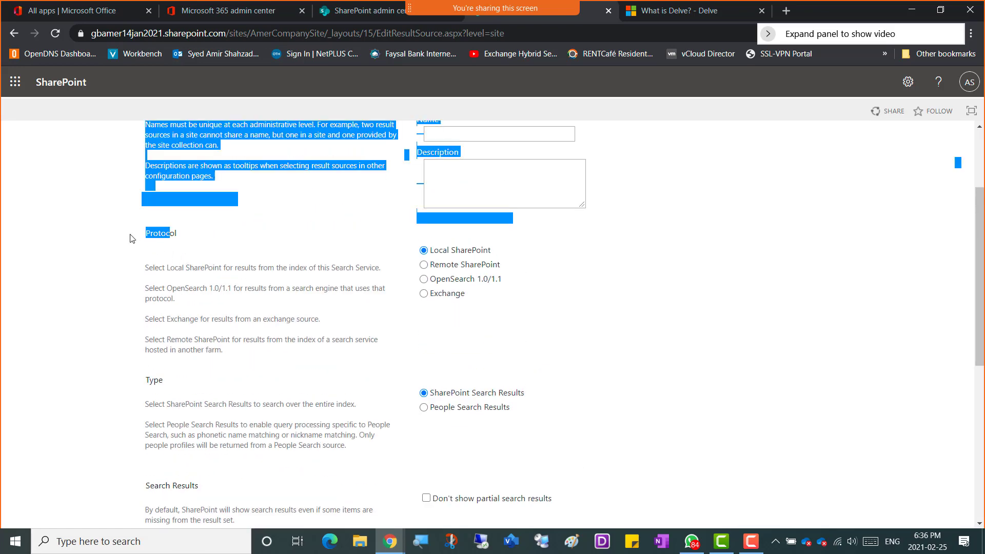
{"action": "left_click", "coordinate": [196, 241]}
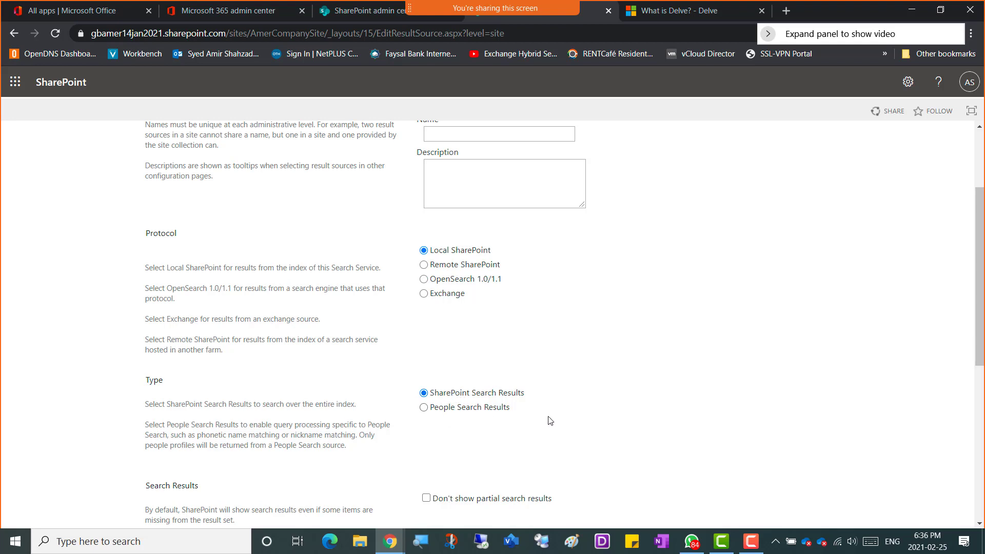
{"action": "scroll", "coordinate": [550, 421], "scroll_direction": "down", "scroll_amount": 2}
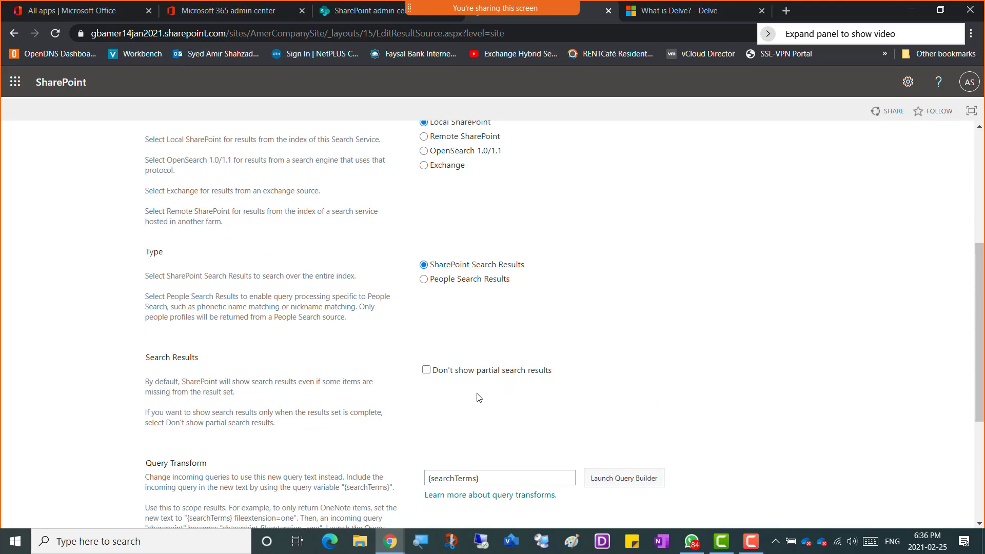
{"action": "scroll", "coordinate": [597, 399], "scroll_direction": "down", "scroll_amount": 1}
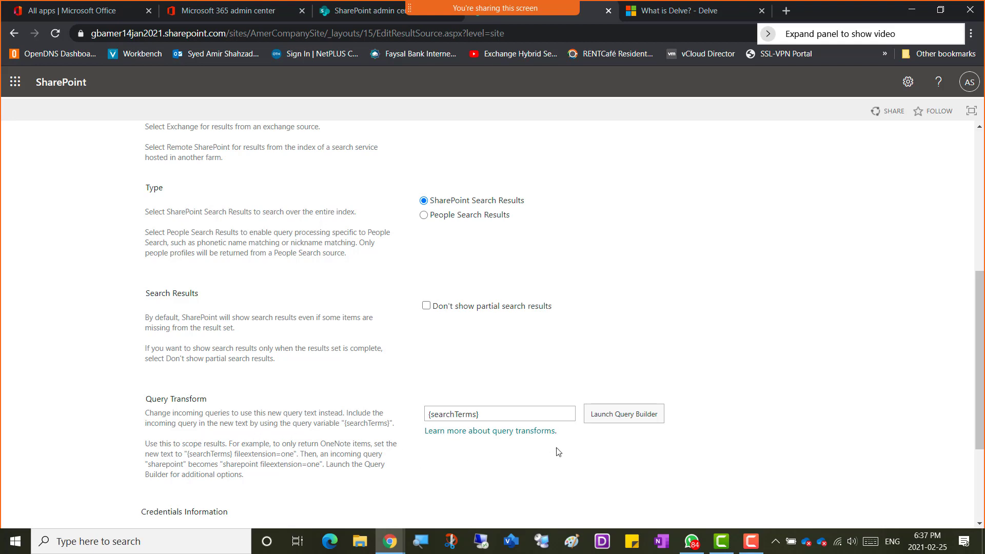
{"action": "scroll", "coordinate": [558, 451], "scroll_direction": "down", "scroll_amount": 1}
{"action": "scroll", "coordinate": [558, 451], "scroll_direction": "down", "scroll_amount": 3}
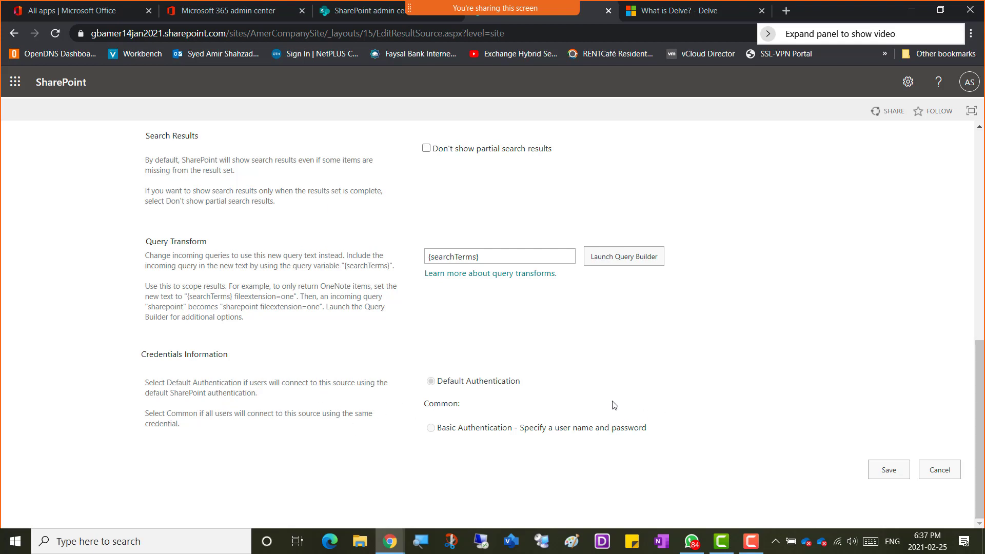
{"action": "scroll", "coordinate": [764, 364], "scroll_direction": "up", "scroll_amount": 10}
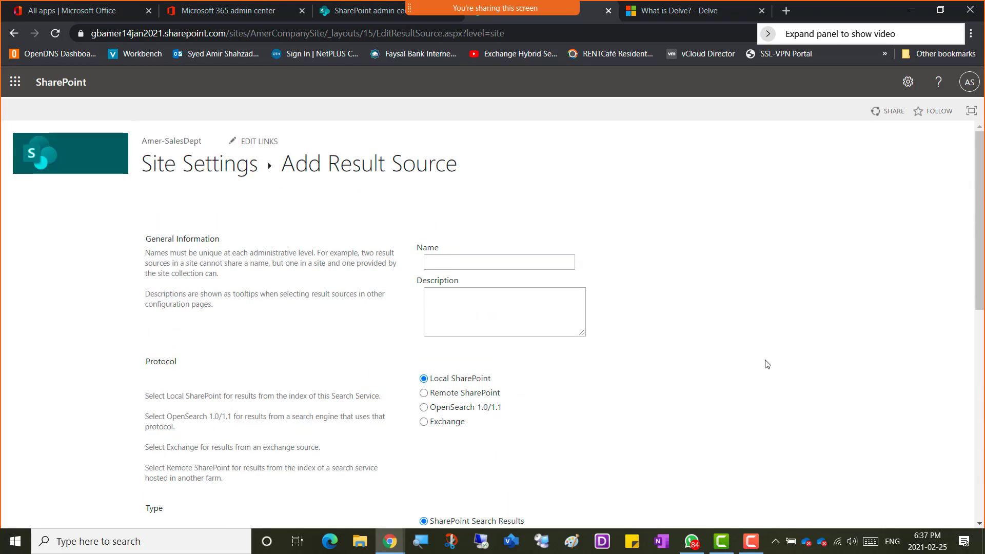
Enter Amer-Search-in-Mailboxes as both the name and the description of the new result source
{"action": "left_click", "coordinate": [487, 261]}
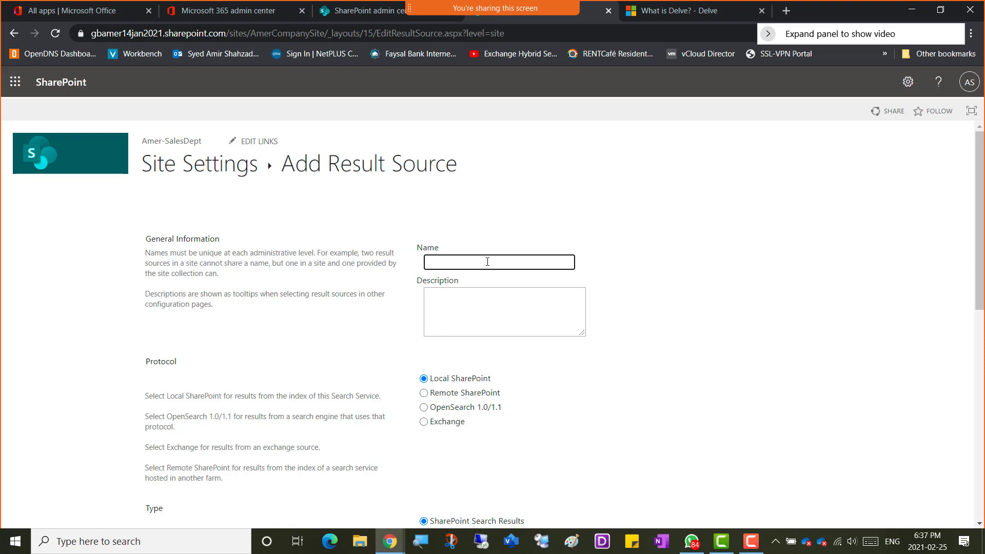
{"action": "type", "text": "Se"}
{"action": "type", "text": "amer"}
{"action": "key", "text": "BackSpace"}
{"action": "key", "text": "BackSpace"}
{"action": "key", "text": "BackSpace"}
{"action": "key", "text": "BackSpace"}
{"action": "type", "text": "Amir"}
{"action": "type", "text": "er"}
{"action": "type", "text": "-Sea"}
{"action": "type", "text": "rch-in"}
{"action": "type", "text": " Mailboxe"}
{"action": "left_click_drag", "start_coordinate": [527, 263], "coordinate": [364, 256]}
{"action": "key", "text": "ctrl+c"}
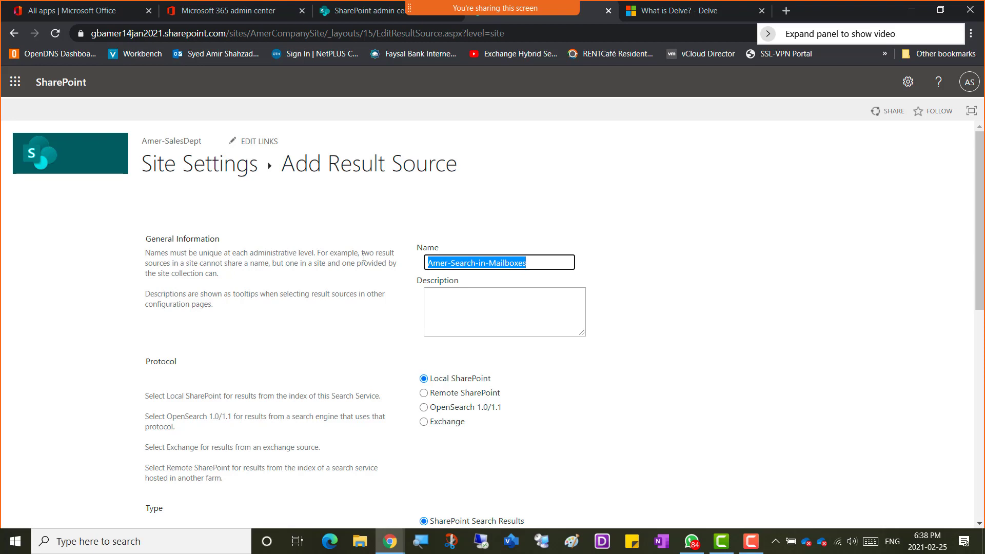
{"action": "left_click", "coordinate": [473, 299]}
{"action": "key", "text": "ctrl+v"}
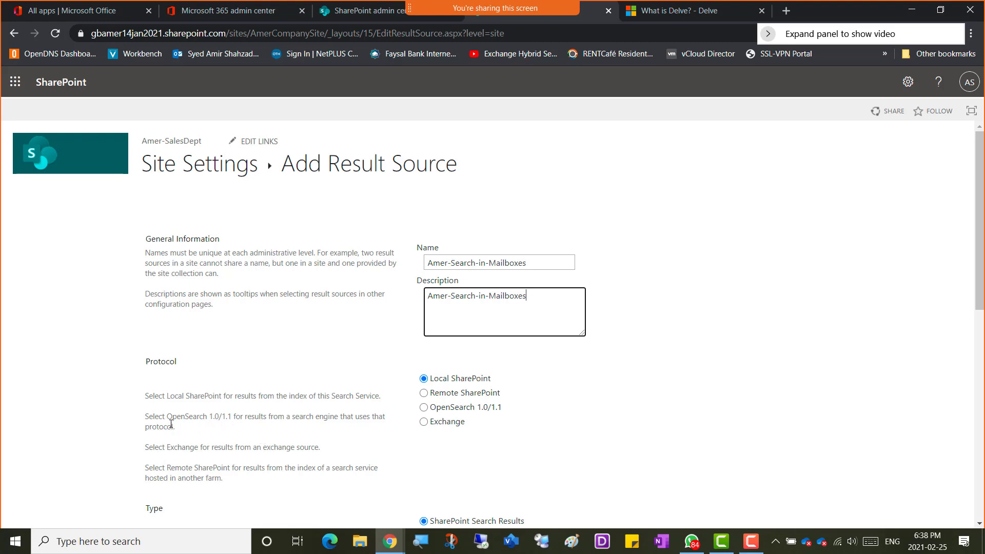
Copy the term OpenSearch 1.0/1.1 from the protocol description and search Google in a new tab for "does google use OpenSearch 1.0/1.1"
{"action": "left_click_drag", "start_coordinate": [167, 416], "coordinate": [236, 419]}
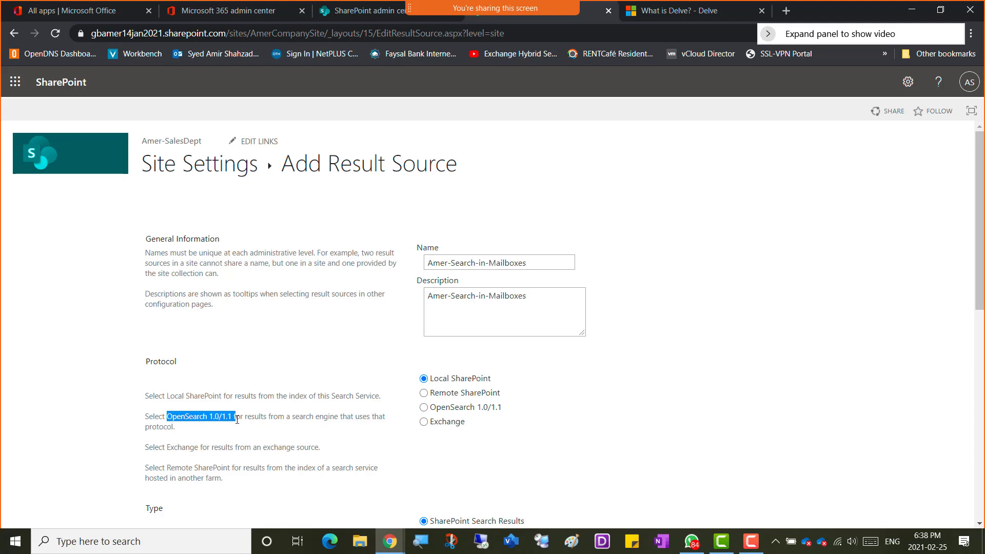
{"action": "left_click_drag", "start_coordinate": [236, 420], "coordinate": [230, 417]}
{"action": "right_click", "coordinate": [194, 427]}
{"action": "left_click", "coordinate": [202, 427]}
{"action": "left_click", "coordinate": [785, 10]}
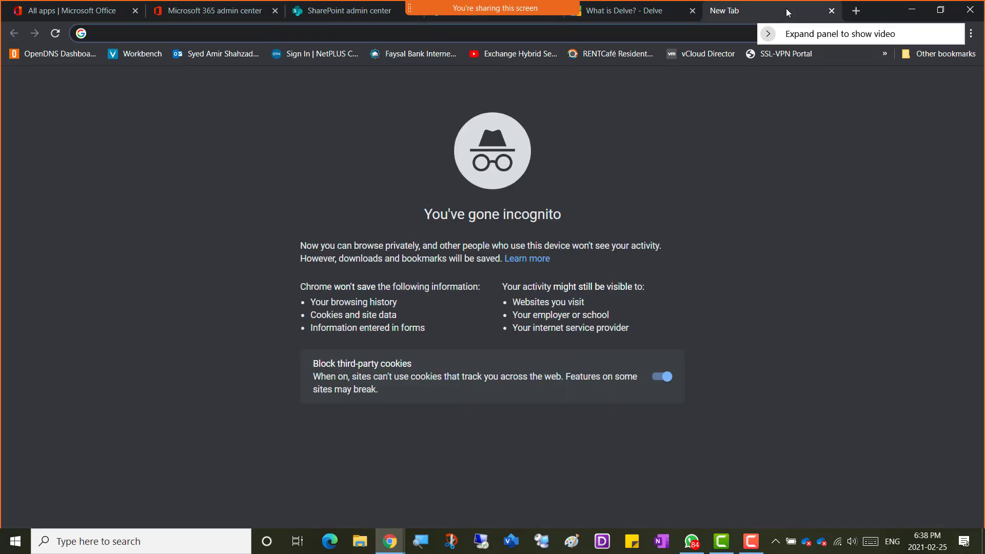
{"action": "type", "text": "does google use"}
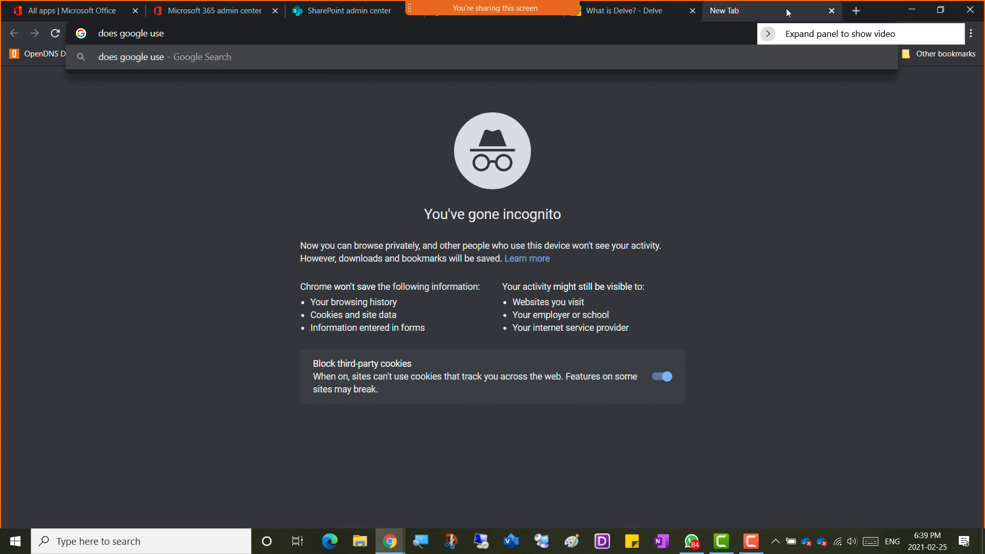
{"action": "key", "text": "ctrl+v"}
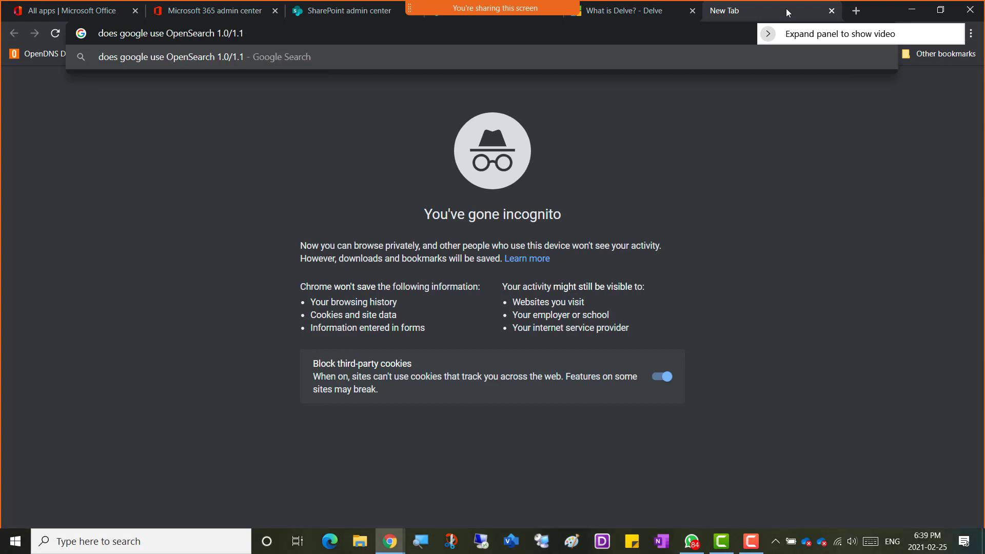
{"action": "key", "text": "Return"}
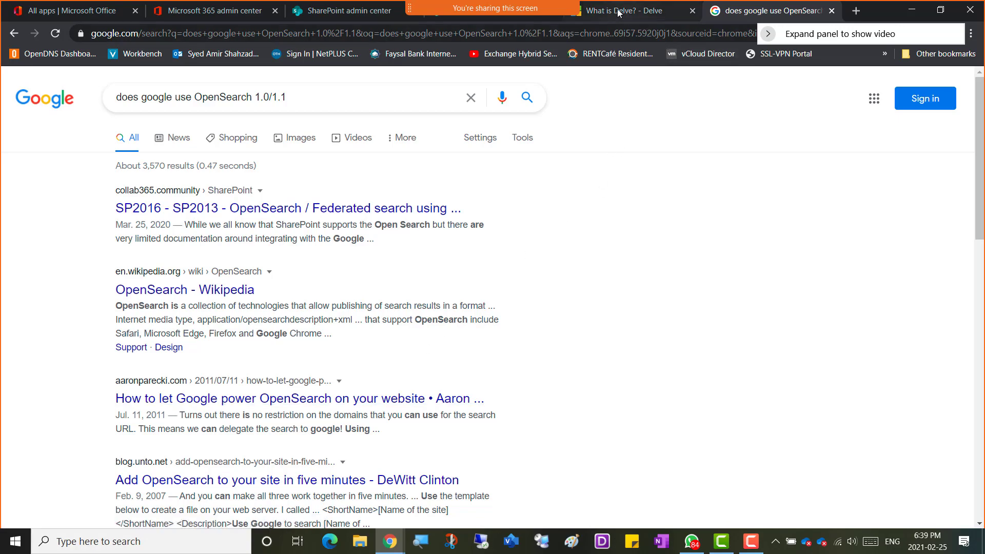
Return to the Add Result Source form, read the Exchange protocol description, select Exchange and activate the Exchange Source URL field
{"action": "left_click", "coordinate": [515, 19]}
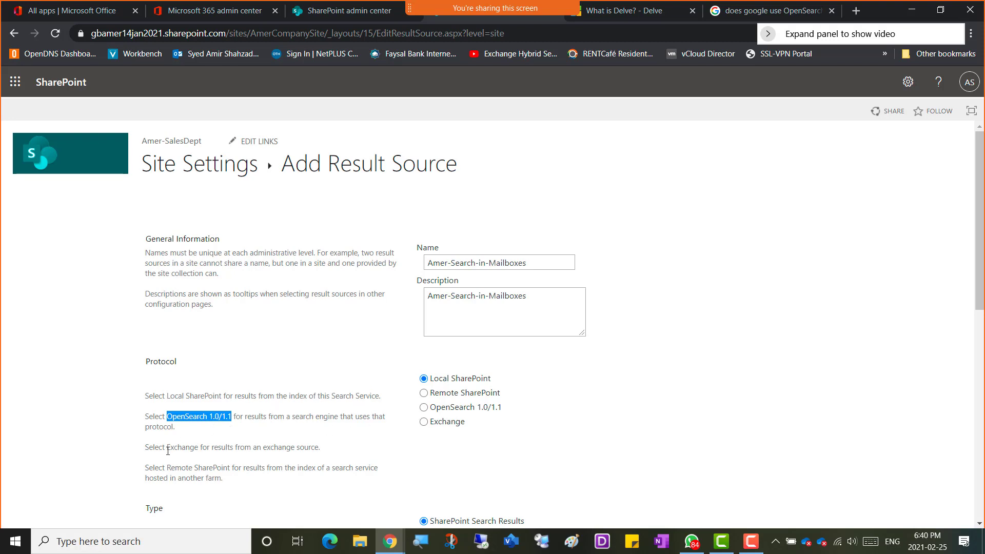
{"action": "left_click_drag", "start_coordinate": [168, 450], "coordinate": [337, 458]}
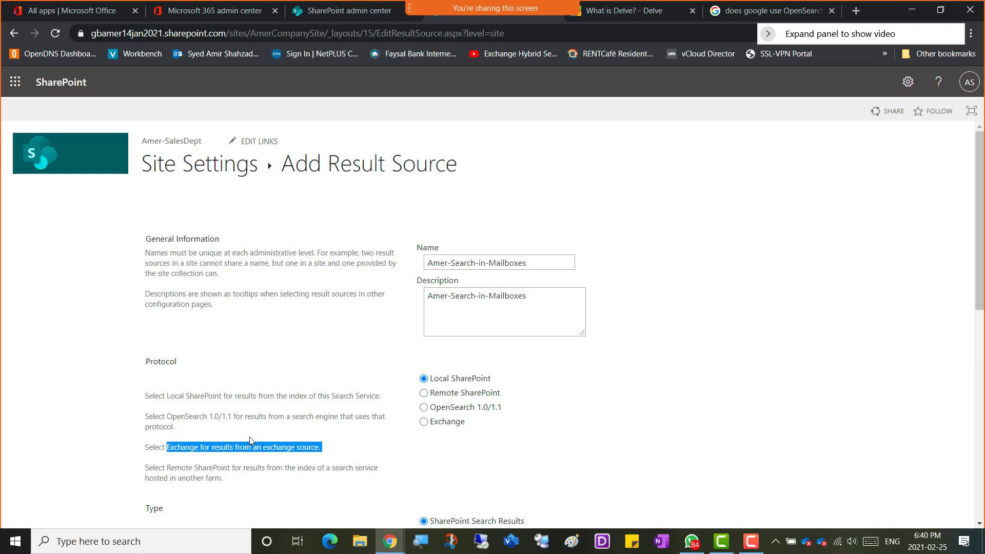
{"action": "scroll", "coordinate": [226, 436], "scroll_direction": "down", "scroll_amount": 1}
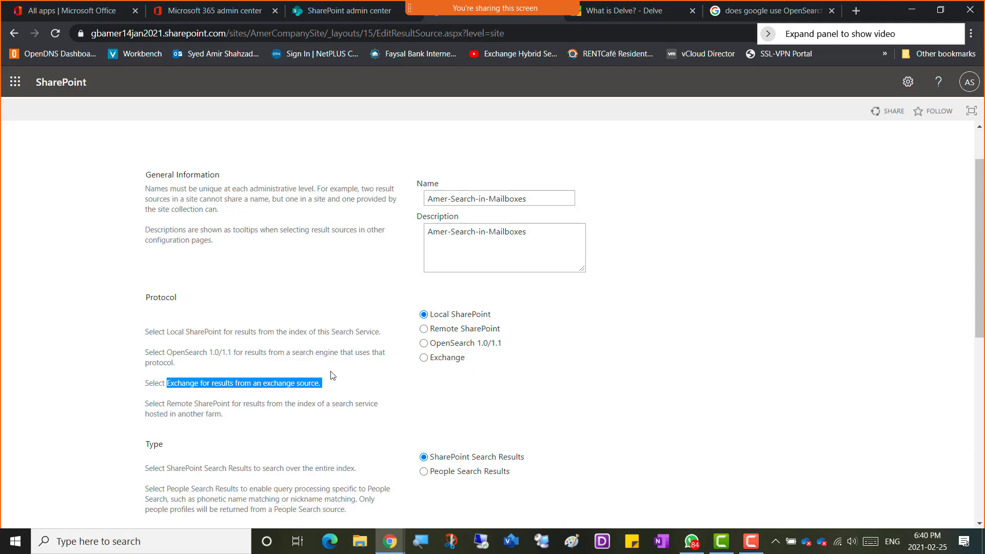
{"action": "scroll", "coordinate": [333, 375], "scroll_direction": "up", "scroll_amount": 1}
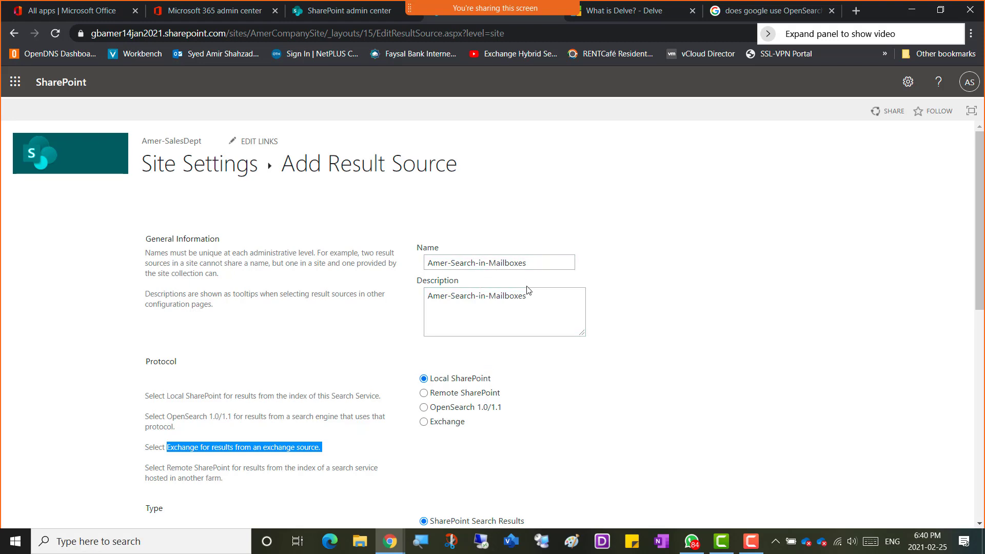
{"action": "left_click", "coordinate": [424, 422]}
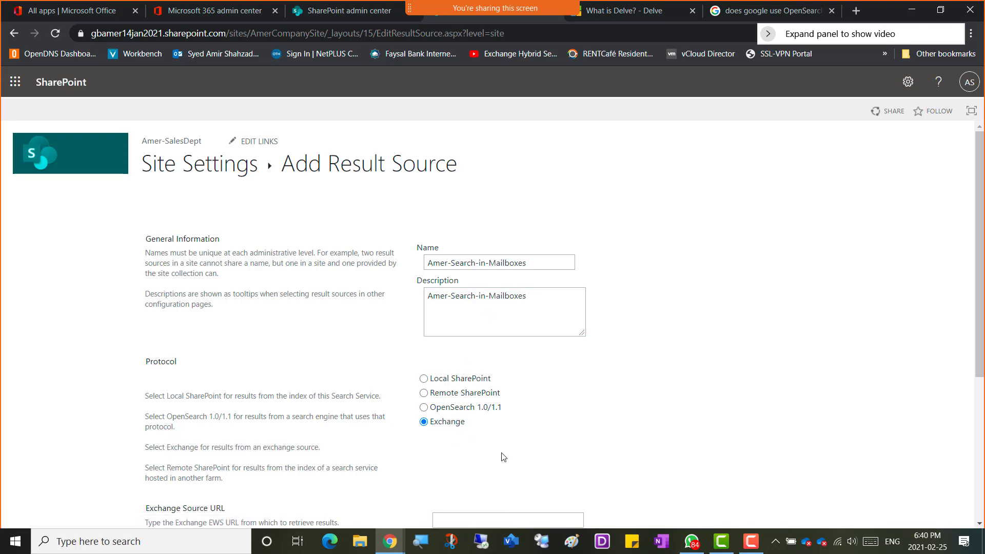
{"action": "scroll", "coordinate": [735, 461], "scroll_direction": "down", "scroll_amount": 3}
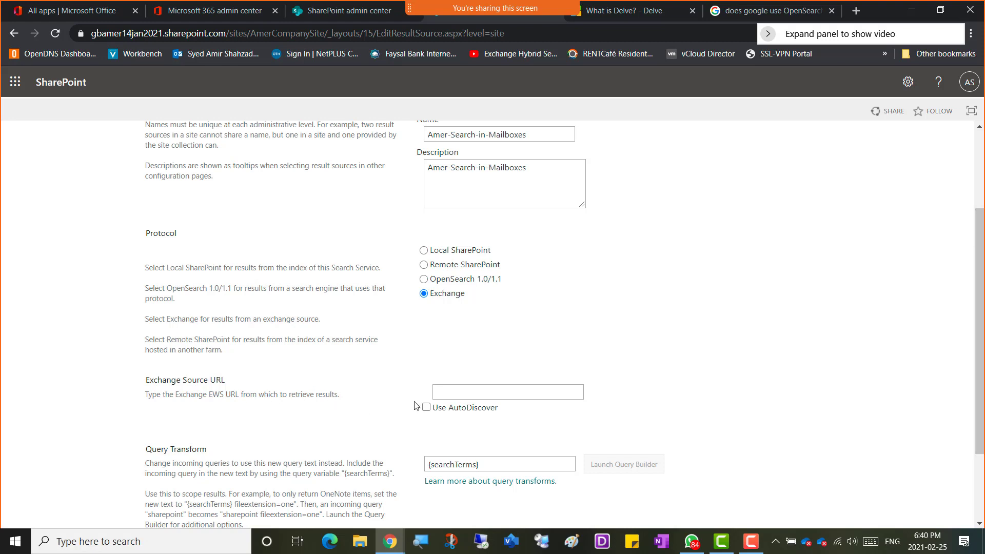
{"action": "left_click", "coordinate": [441, 393]}
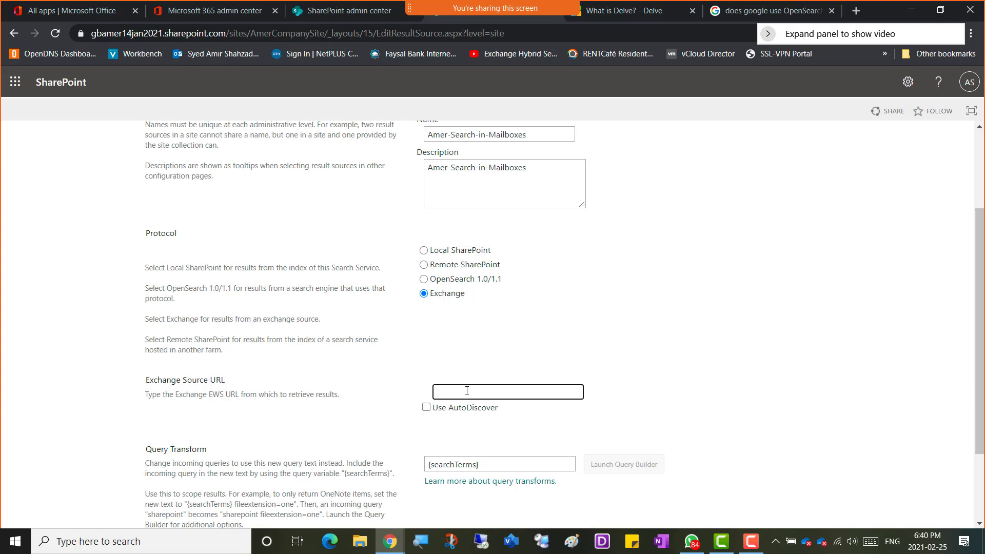
{"action": "scroll", "coordinate": [472, 366], "scroll_direction": "up", "scroll_amount": 1}
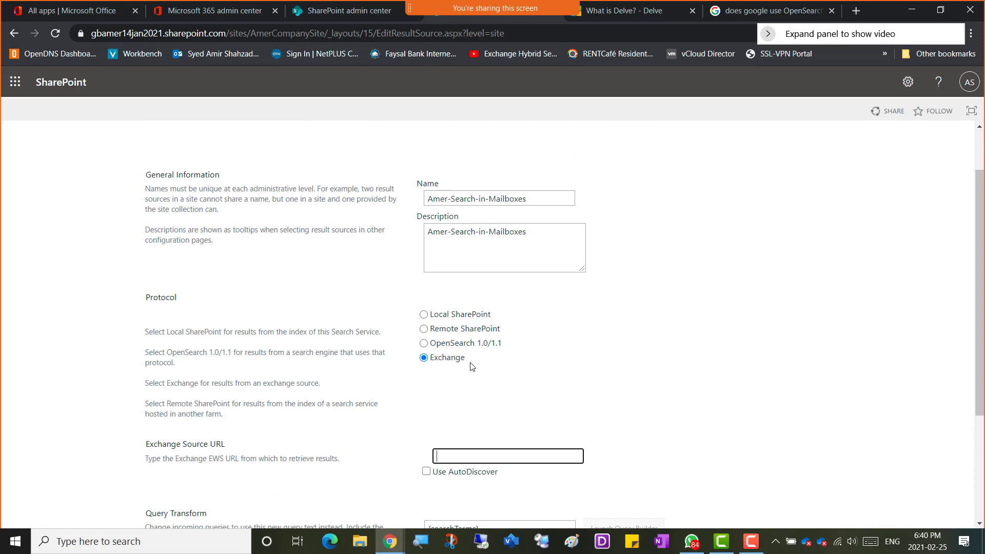
Open the Exchange admin center from the Microsoft 365 admin center and highlight the tenant's domain in the page address
{"action": "left_click", "coordinate": [195, 12]}
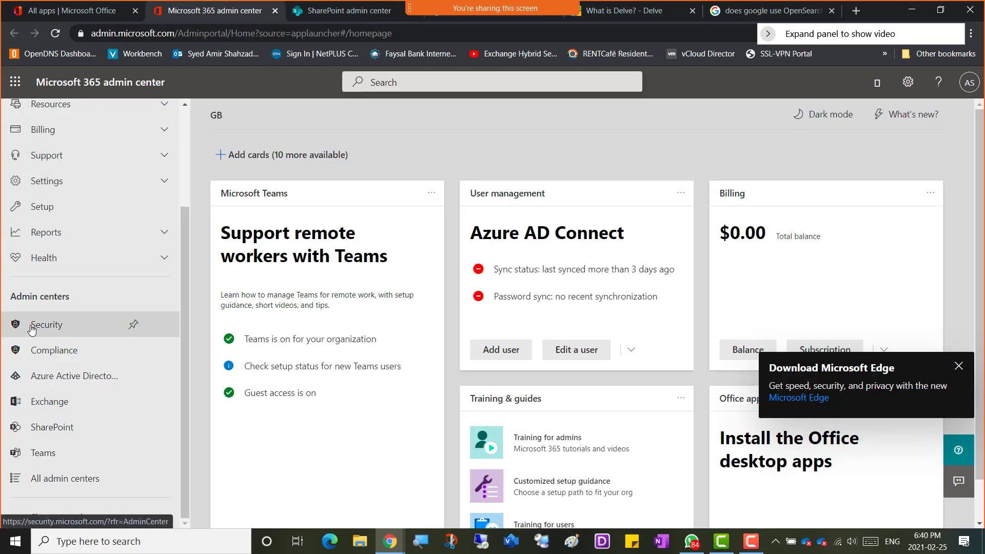
{"action": "left_click", "coordinate": [50, 403]}
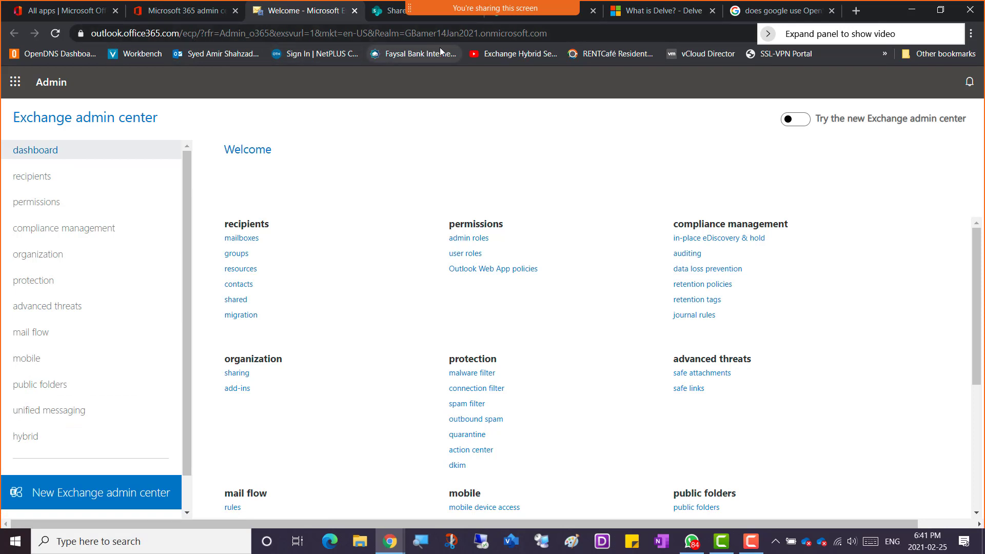
{"action": "left_click_drag", "start_coordinate": [406, 32], "coordinate": [581, 40]}
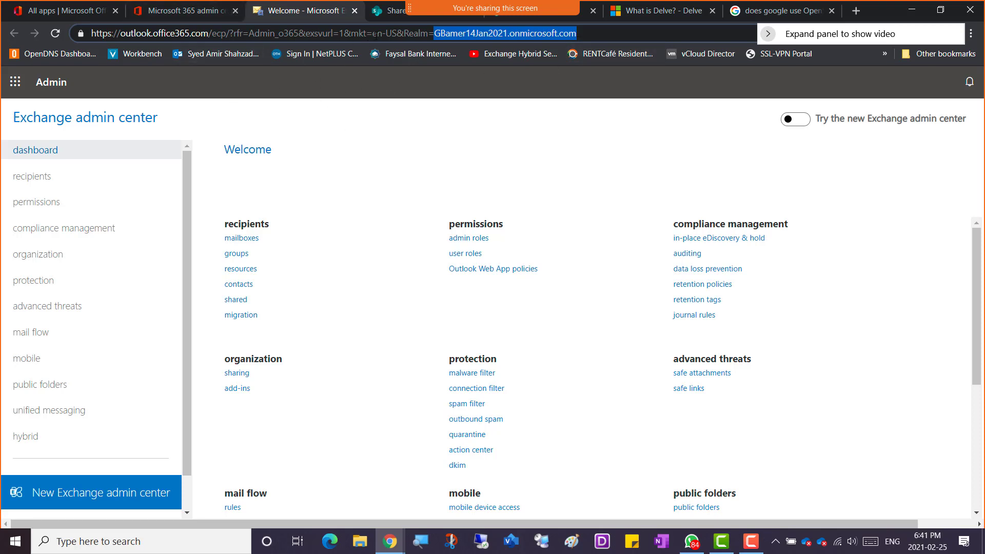
Back in the Add Result Source form, switch the protocol to OpenSearch 1.0/1.1 and change the name to Amer-Search-Online
{"action": "left_click", "coordinate": [577, 20]}
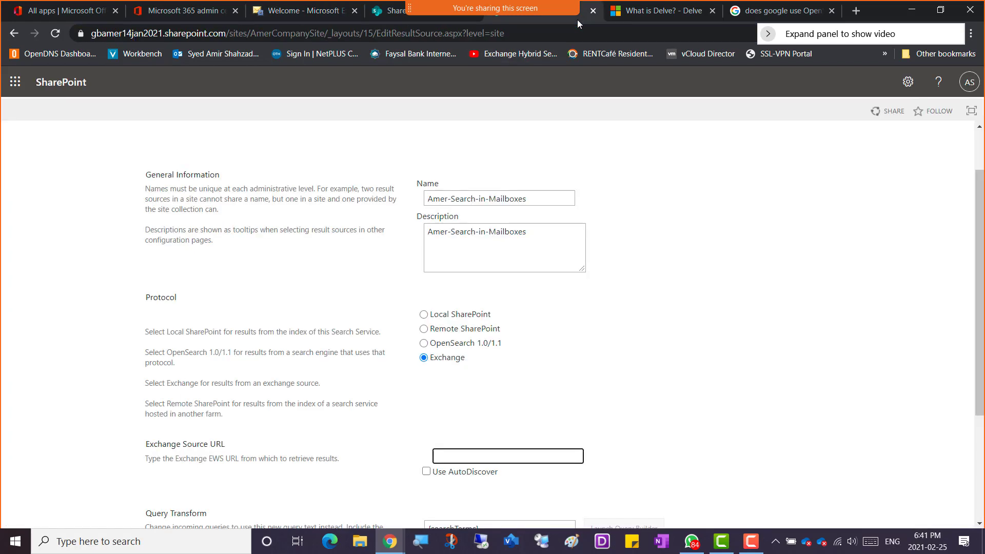
{"action": "left_click", "coordinate": [451, 343]}
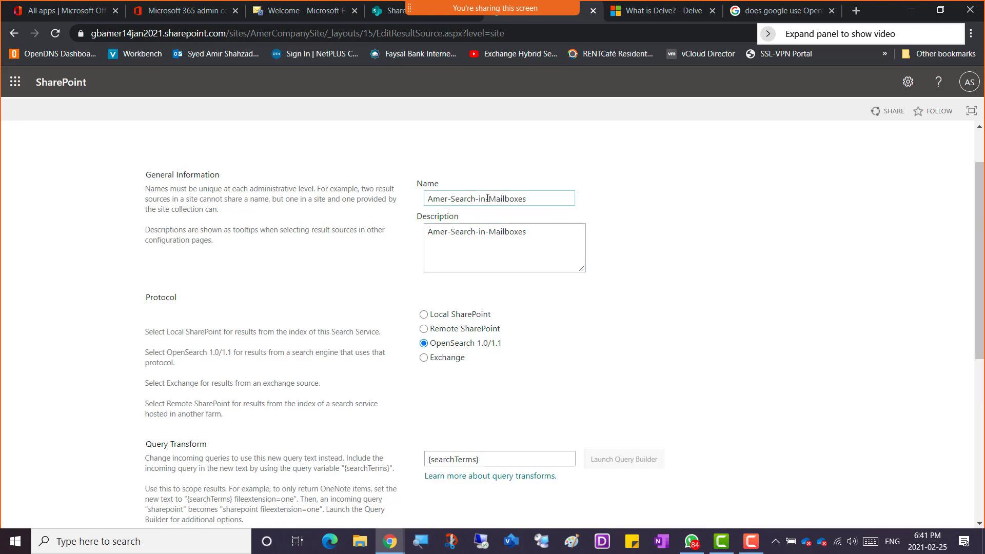
{"action": "left_click_drag", "start_coordinate": [489, 199], "coordinate": [550, 196]}
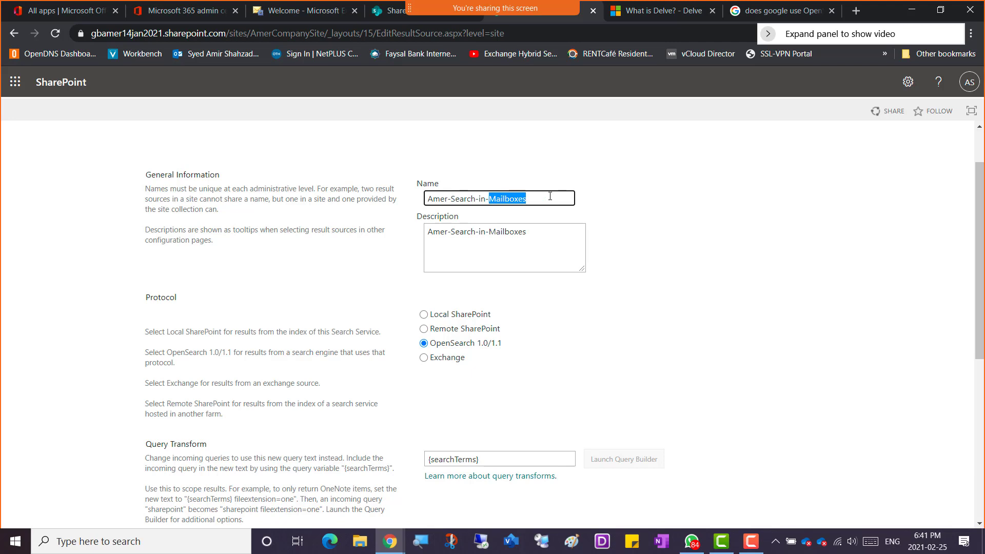
{"action": "key", "text": "BackSpace"}
{"action": "key", "text": "BackSpace"}
{"action": "key", "text": "BackSpace"}
{"action": "key", "text": "BackSpace"}
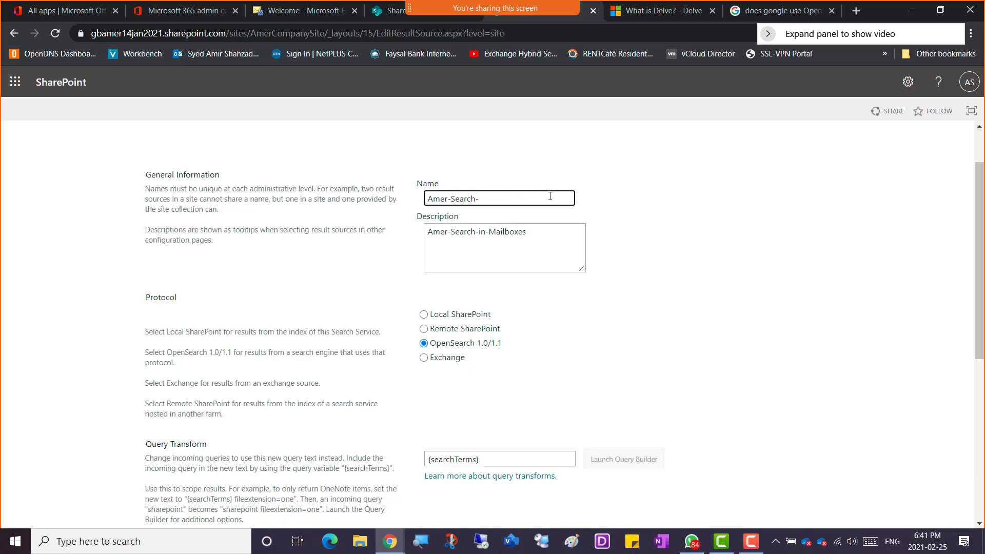
{"action": "type", "text": "Online"}
Replace the ending of the description so it reads Amer-Search-Online, and highlight "Result Source" in the page heading
{"action": "key", "text": "shift+Left"}
{"action": "key", "text": "shift+Left"}
{"action": "key", "text": "shift+Left"}
{"action": "key", "text": "shift+Left"}
{"action": "left_click_drag", "start_coordinate": [528, 232], "coordinate": [479, 230]}
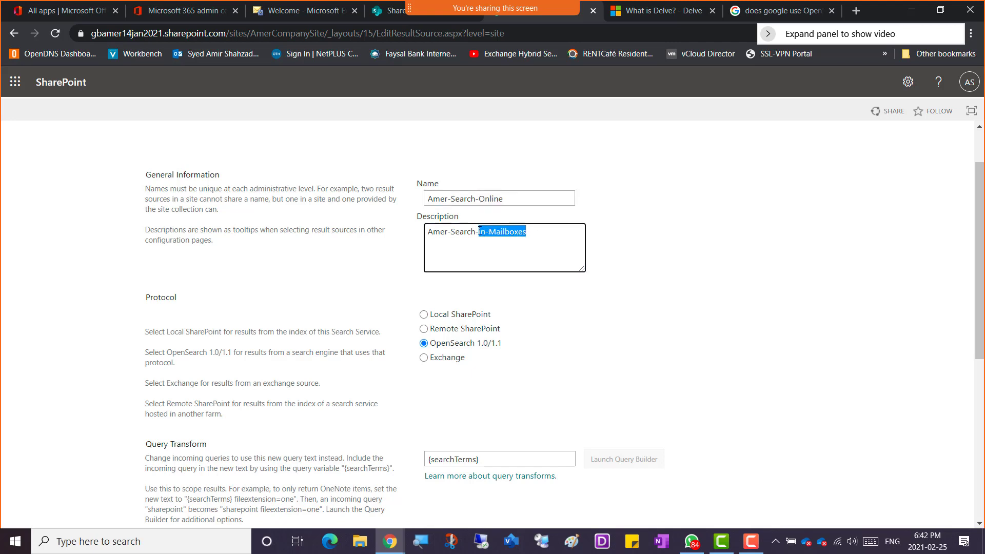
{"action": "key", "text": "ctrl+v"}
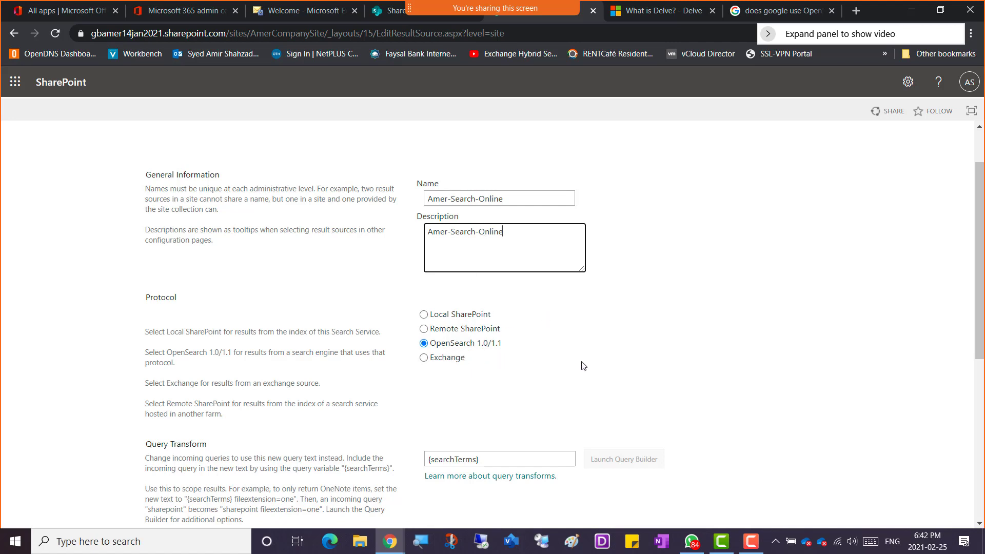
{"action": "scroll", "coordinate": [681, 371], "scroll_direction": "up", "scroll_amount": 2}
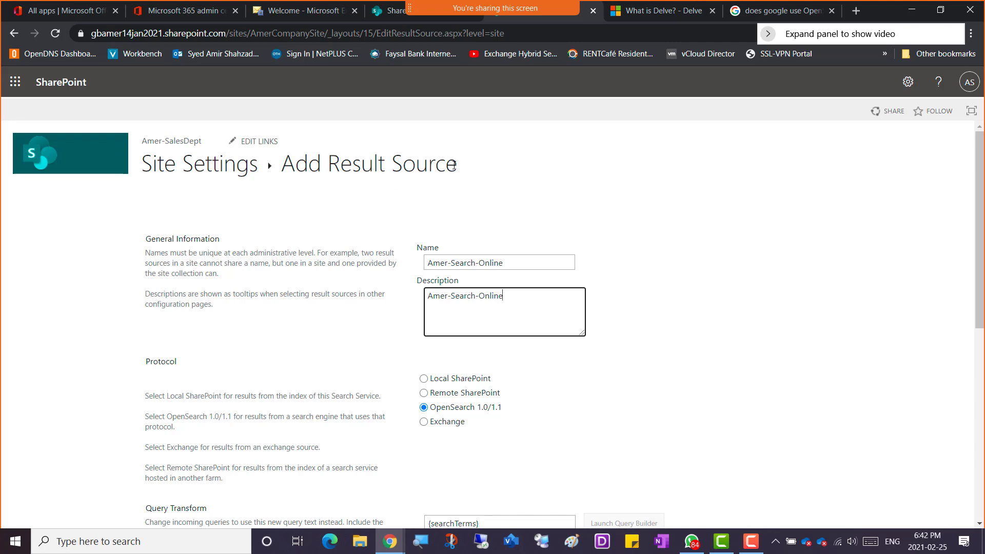
{"action": "left_click_drag", "start_coordinate": [453, 164], "coordinate": [329, 163]}
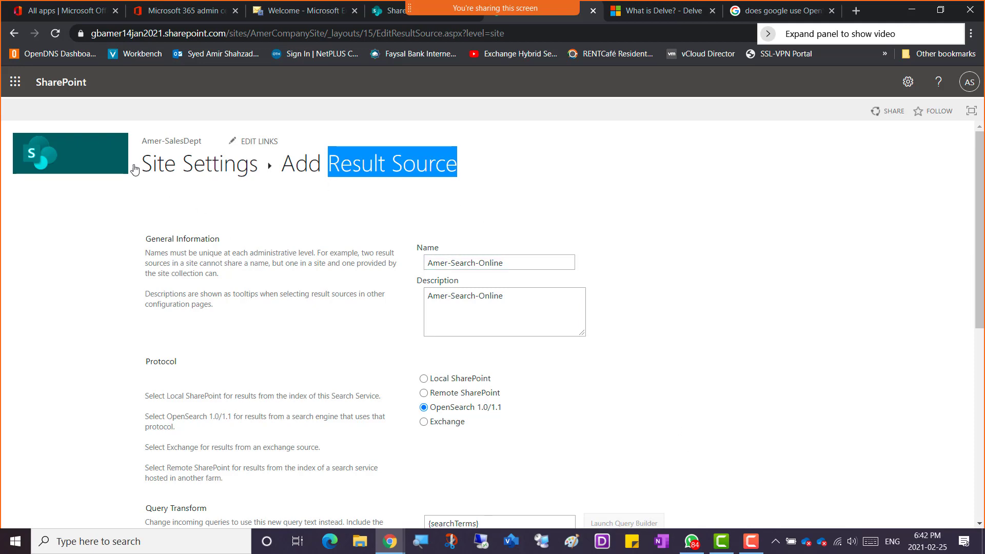
Capture a screenshot of the Add Result Source form and switch to the Week 7 class notes in OneNote
{"action": "key", "text": "super+shift+s"}
{"action": "left_click_drag", "start_coordinate": [1, 66], "coordinate": [825, 522]}
{"action": "left_click", "coordinate": [159, 463]}
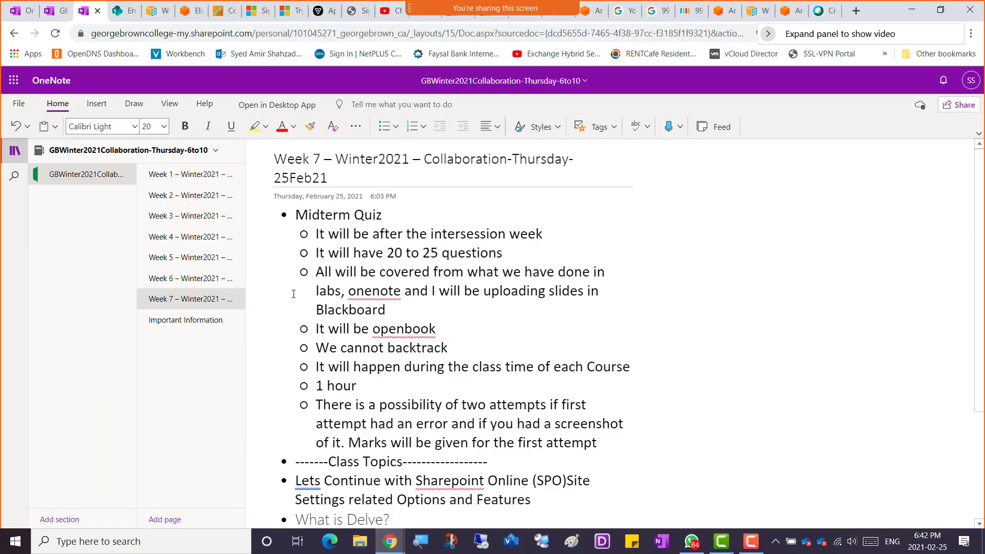
Add a bullet "Screenshot 1 = Result Source" at the end of the Week 7 notes and paste the captured screenshot below it
{"action": "scroll", "coordinate": [359, 385], "scroll_direction": "down", "scroll_amount": 3}
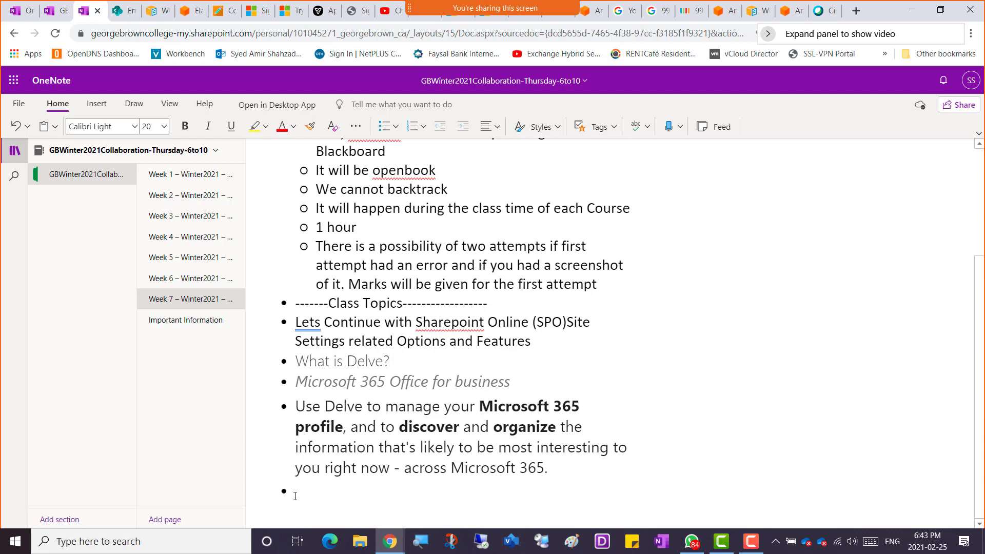
{"action": "left_click", "coordinate": [295, 494]}
{"action": "type", "text": "Screenshot 1"}
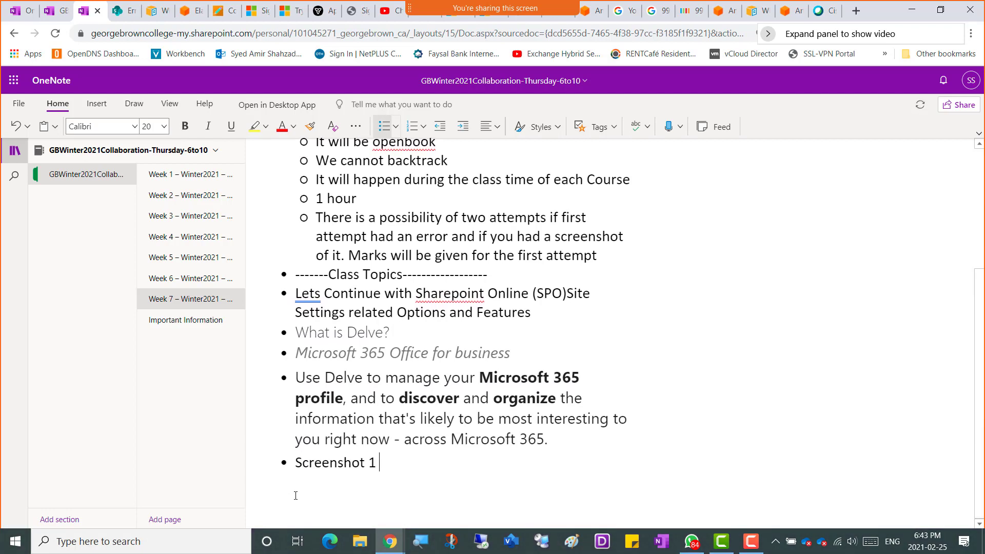
{"action": "type", "text": " = Result Source"}
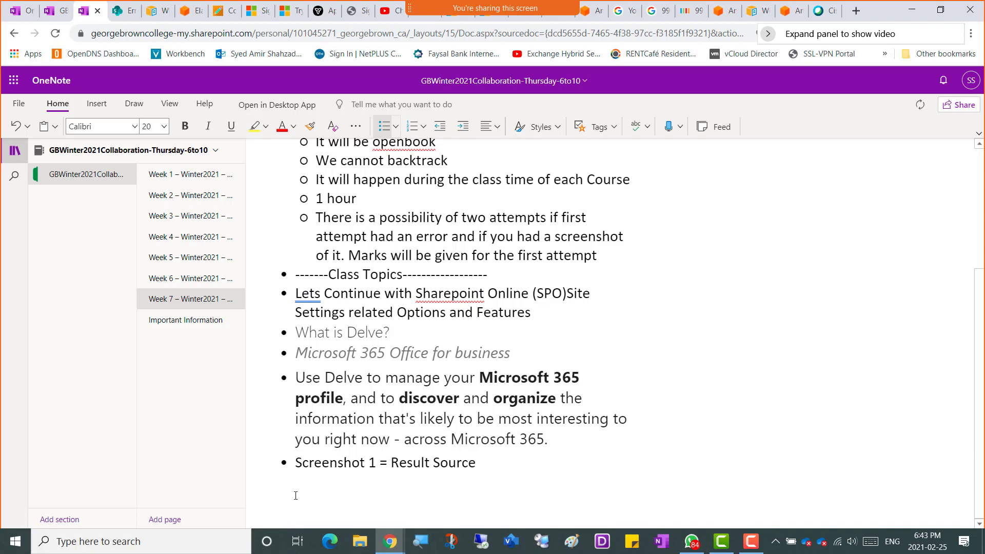
{"action": "key", "text": "Return"}
{"action": "key", "text": "ctrl+v"}
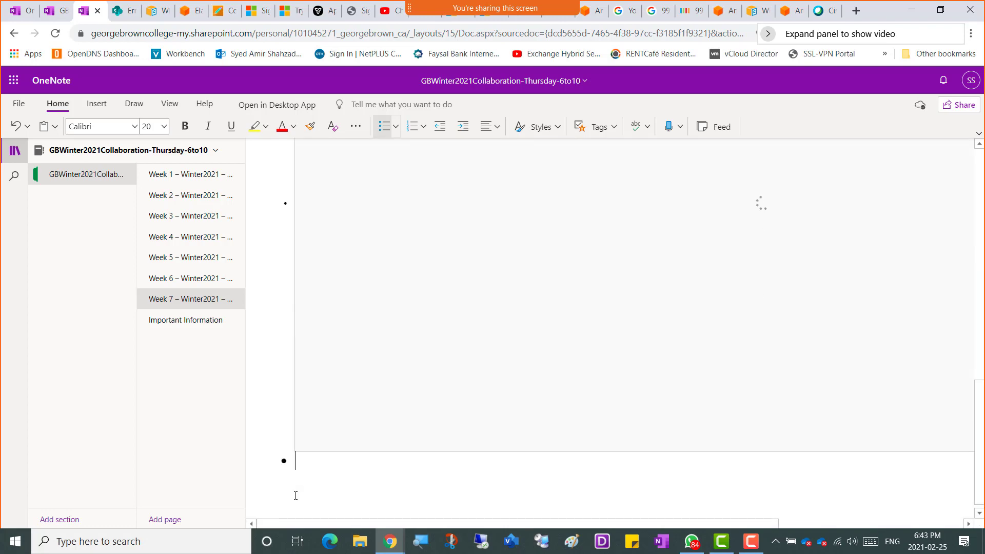
{"action": "scroll", "coordinate": [297, 477], "scroll_direction": "up", "scroll_amount": 5}
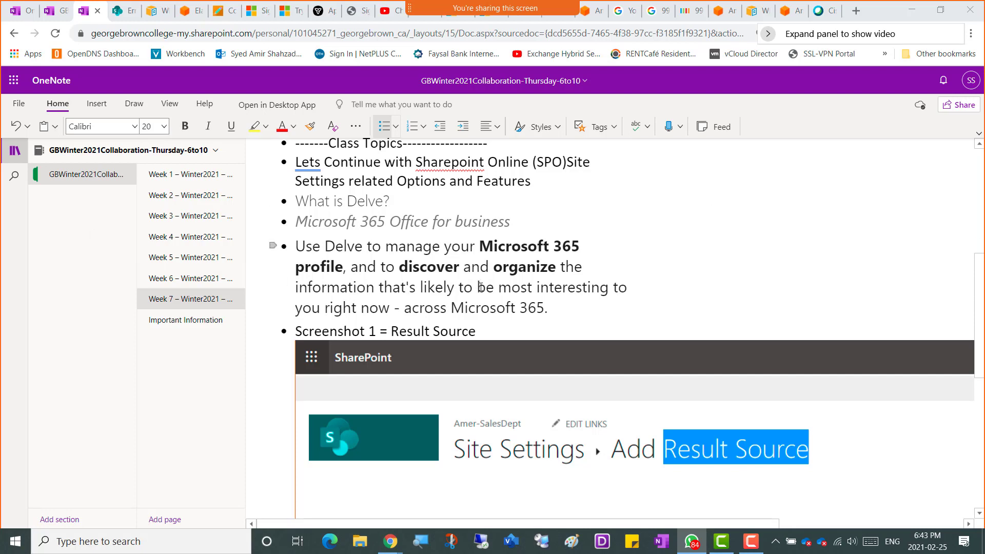
Switch back to the Add Result Source form in SharePoint and enter www as the Source Url
{"action": "key", "text": "alt+Tab"}
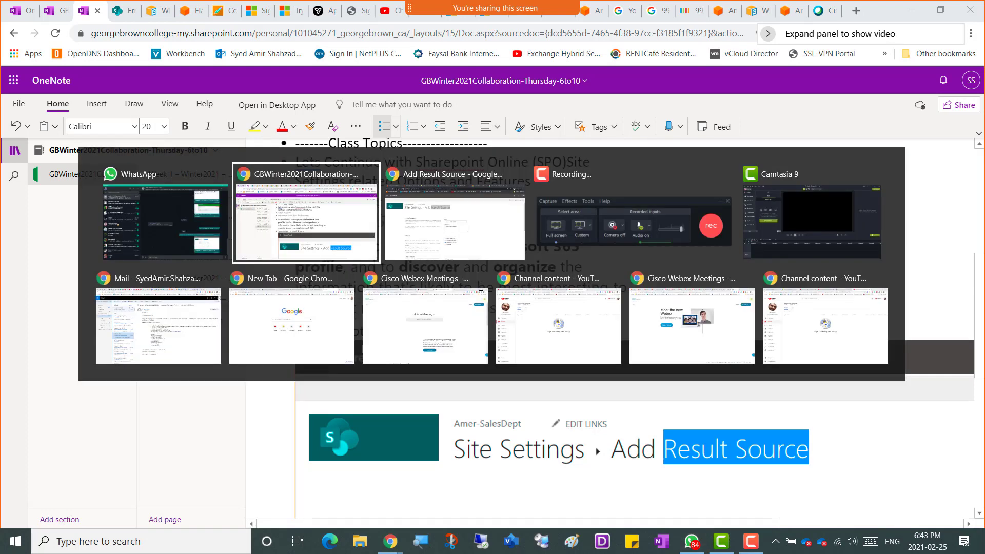
{"action": "key", "text": "alt+Tab"}
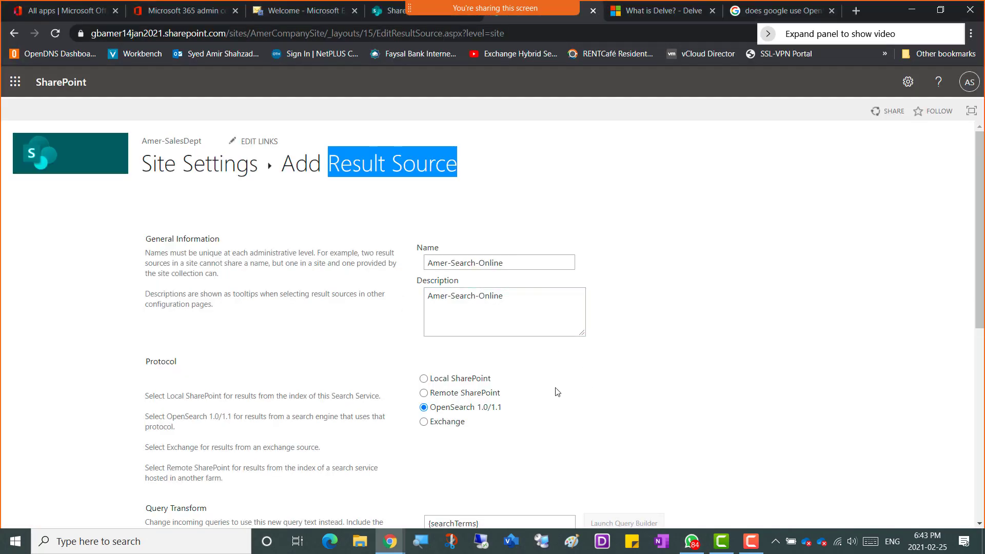
{"action": "scroll", "coordinate": [589, 408], "scroll_direction": "down", "scroll_amount": 2}
{"action": "scroll", "coordinate": [588, 408], "scroll_direction": "down", "scroll_amount": 2}
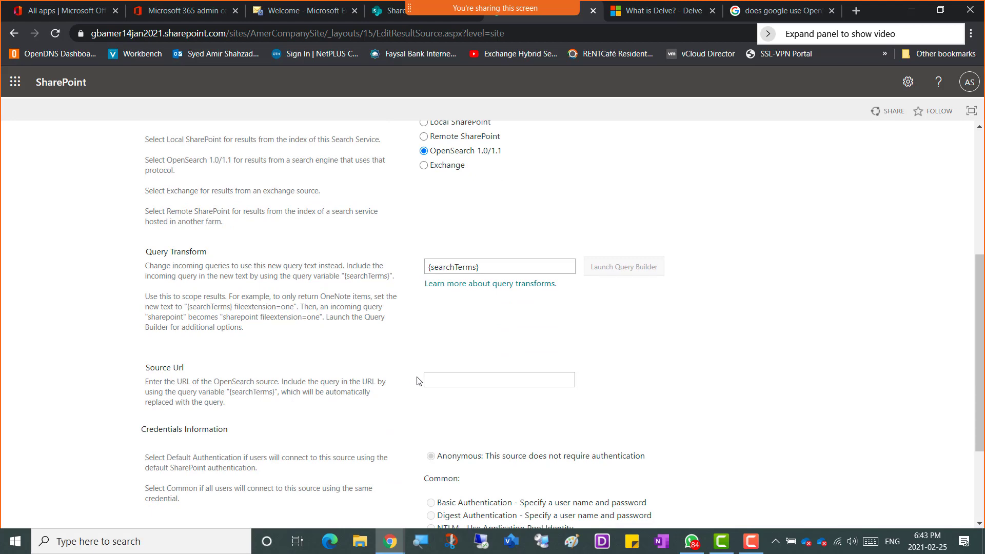
{"action": "left_click", "coordinate": [434, 381]}
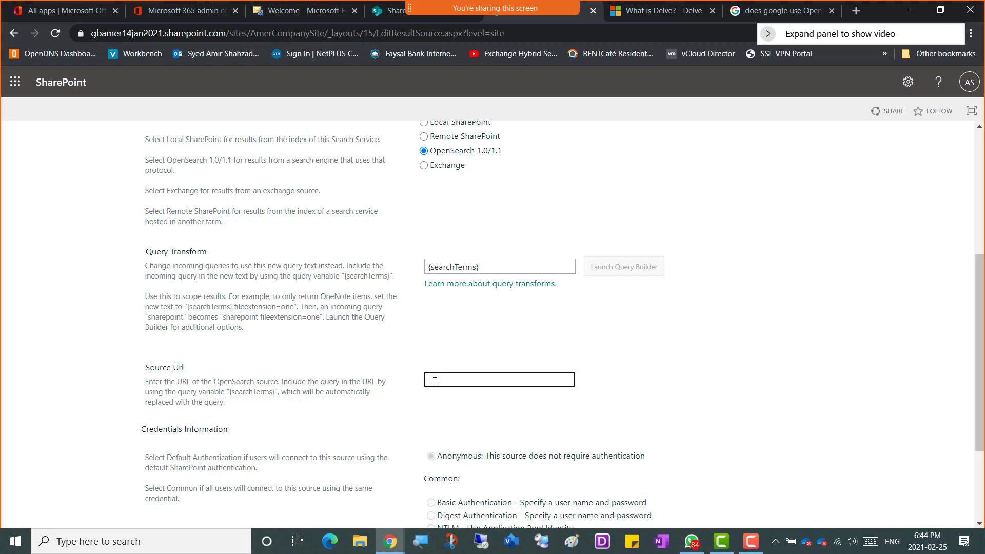
{"action": "type", "text": "www"}
Open the help article about query transforms and read its introduction and the table of contextual query variables
{"action": "left_click", "coordinate": [540, 267]}
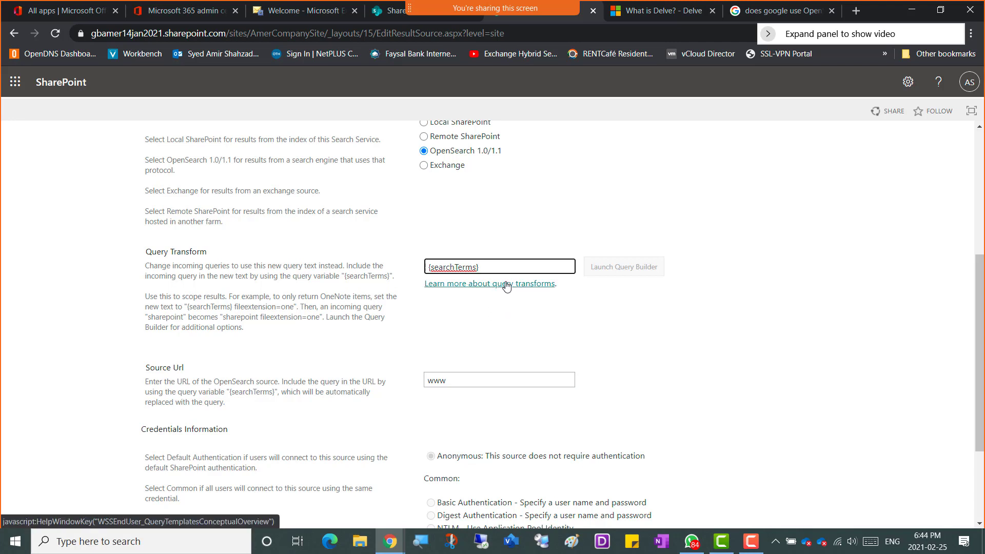
{"action": "left_click", "coordinate": [490, 286]}
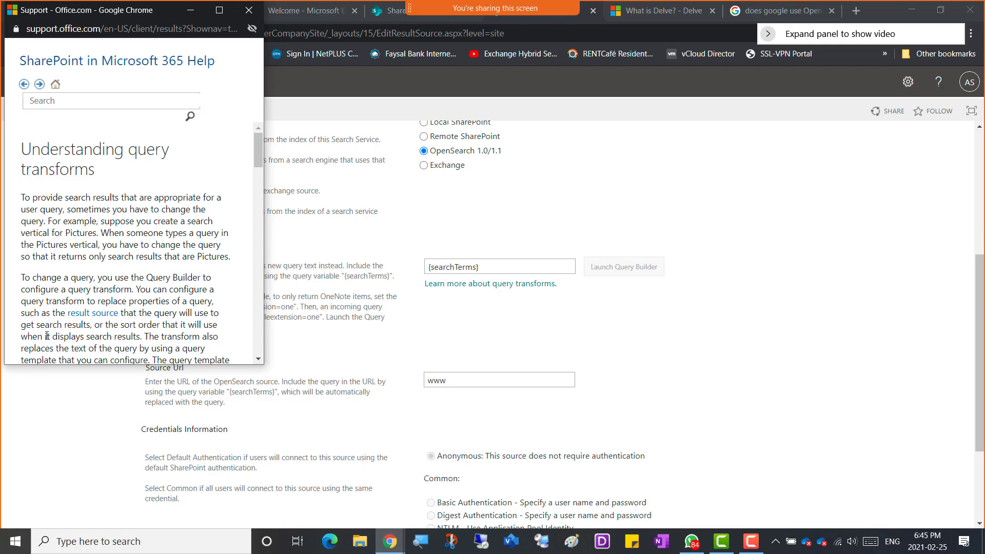
{"action": "scroll", "coordinate": [94, 315], "scroll_direction": "down", "scroll_amount": 4}
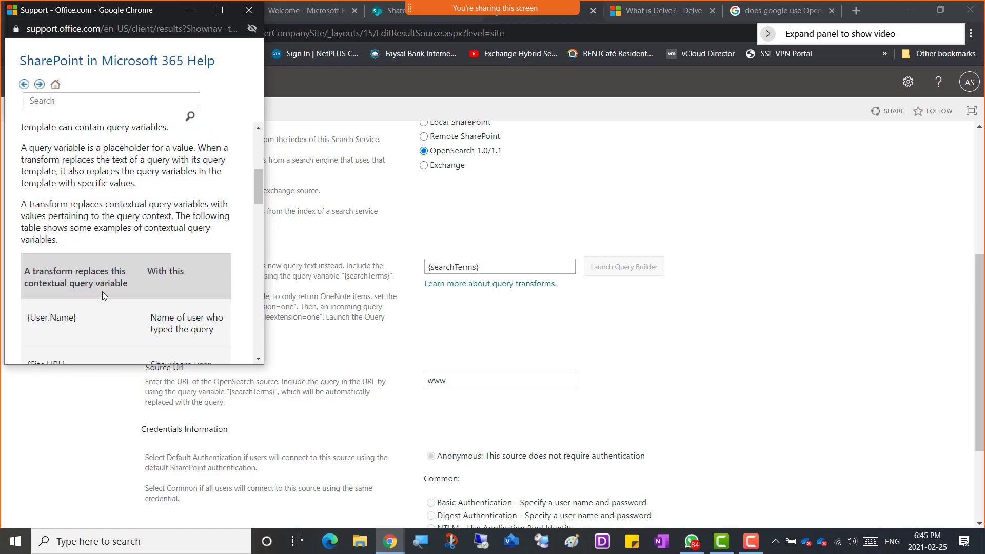
{"action": "scroll", "coordinate": [122, 251], "scroll_direction": "up", "scroll_amount": 2}
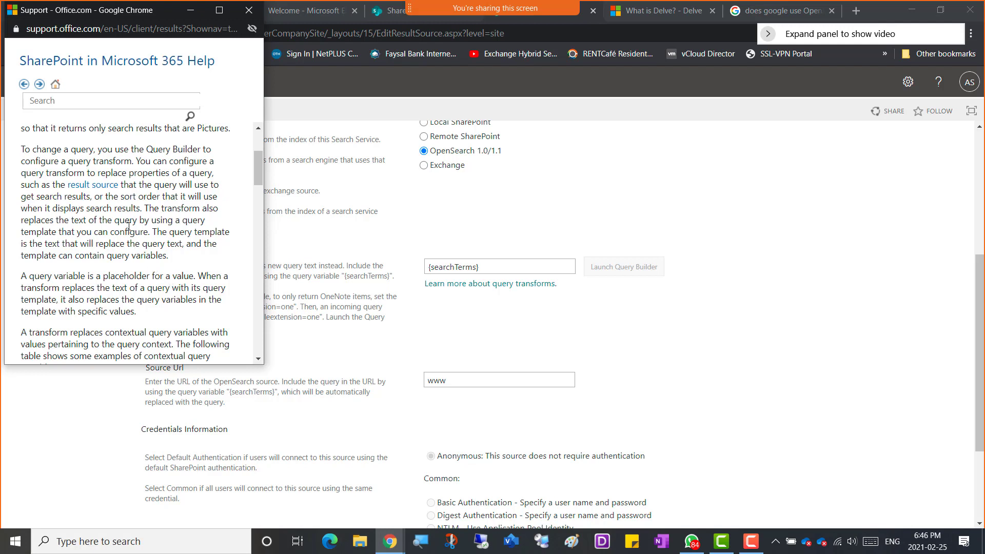
{"action": "scroll", "coordinate": [128, 226], "scroll_direction": "down", "scroll_amount": 3}
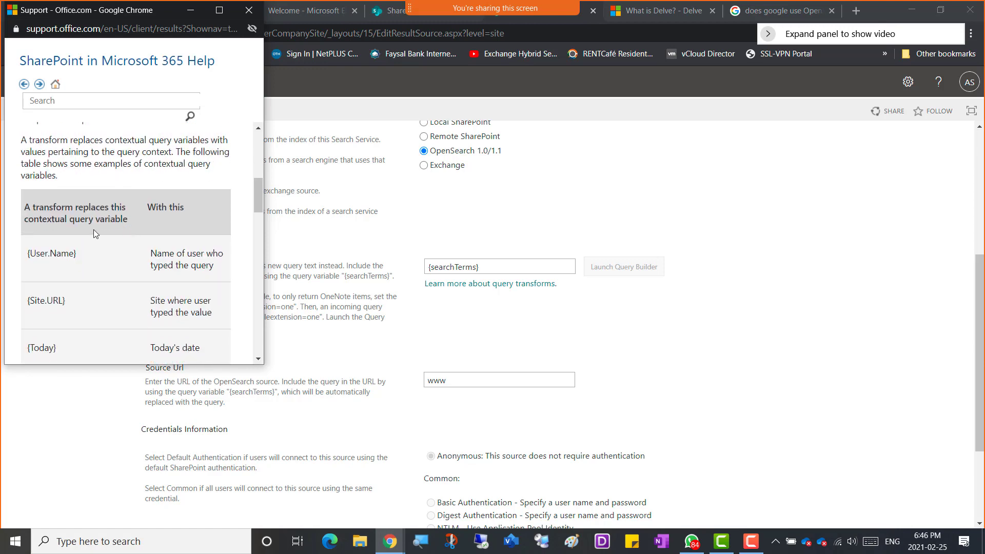
{"action": "scroll", "coordinate": [98, 226], "scroll_direction": "down", "scroll_amount": 1}
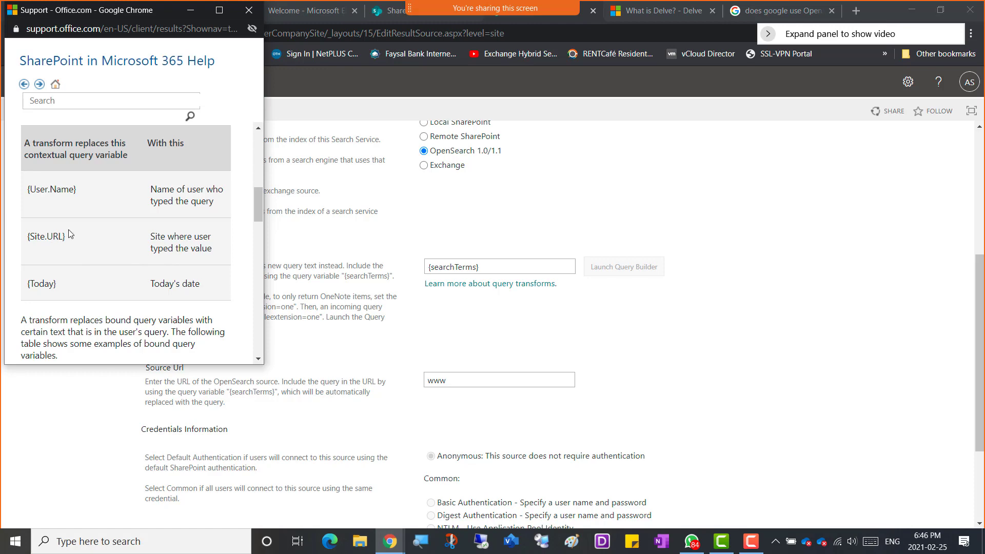
{"action": "scroll", "coordinate": [68, 237], "scroll_direction": "up", "scroll_amount": 3}
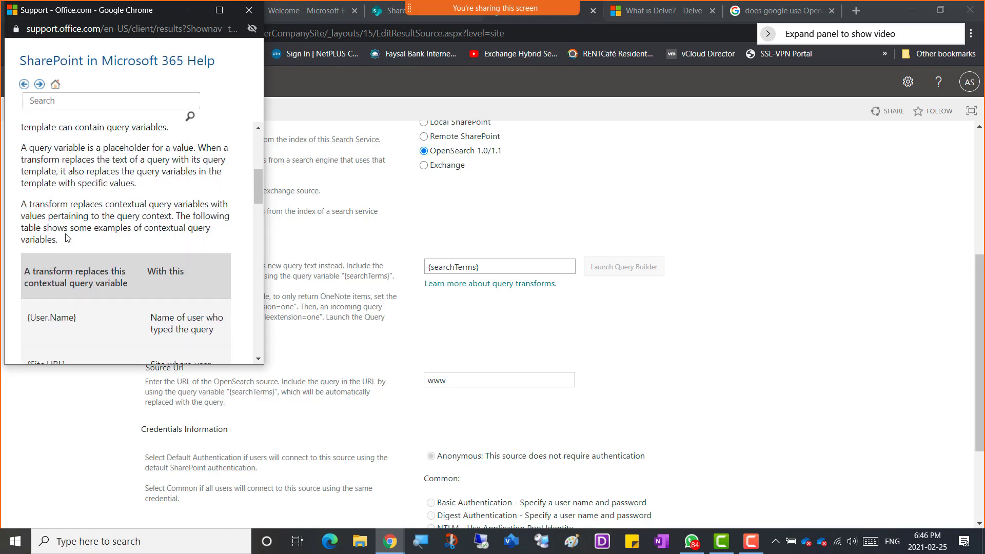
Read about bound query variables and the places where query transforms can be configured, and close the help article
{"action": "scroll", "coordinate": [67, 237], "scroll_direction": "down", "scroll_amount": 8}
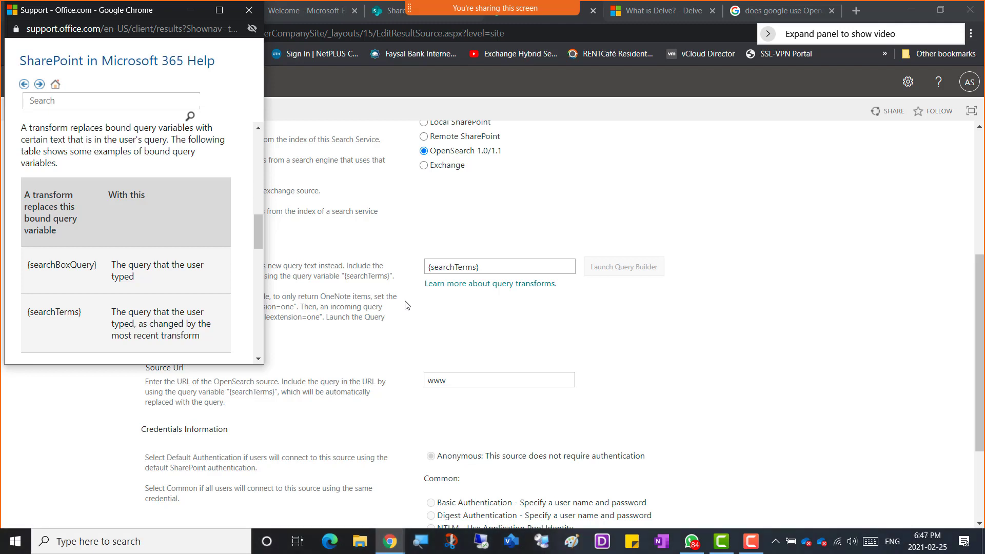
{"action": "scroll", "coordinate": [113, 286], "scroll_direction": "down", "scroll_amount": 3}
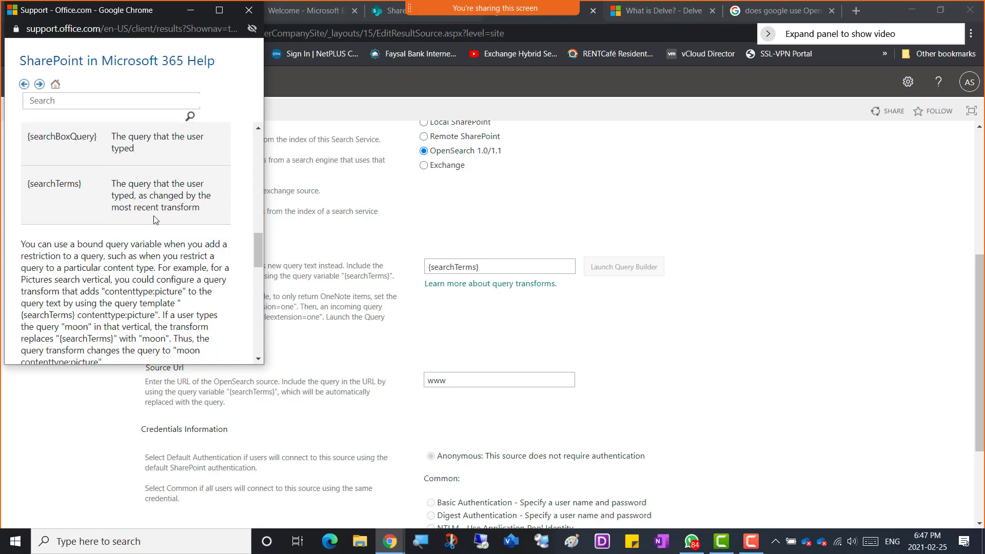
{"action": "scroll", "coordinate": [154, 217], "scroll_direction": "down", "scroll_amount": 1}
{"action": "scroll", "coordinate": [154, 218], "scroll_direction": "down", "scroll_amount": 5}
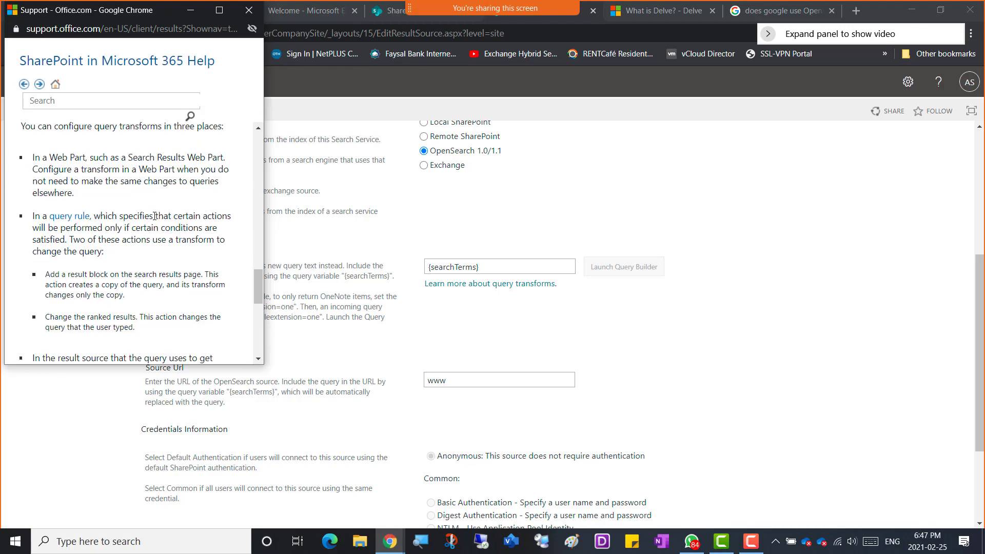
{"action": "scroll", "coordinate": [154, 216], "scroll_direction": "up", "scroll_amount": 8}
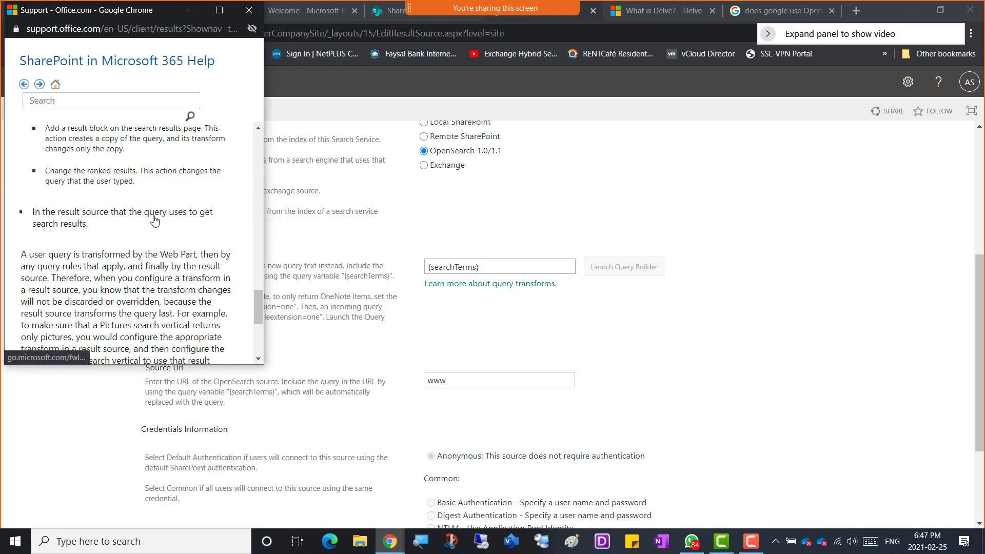
{"action": "scroll", "coordinate": [155, 221], "scroll_direction": "up", "scroll_amount": 5}
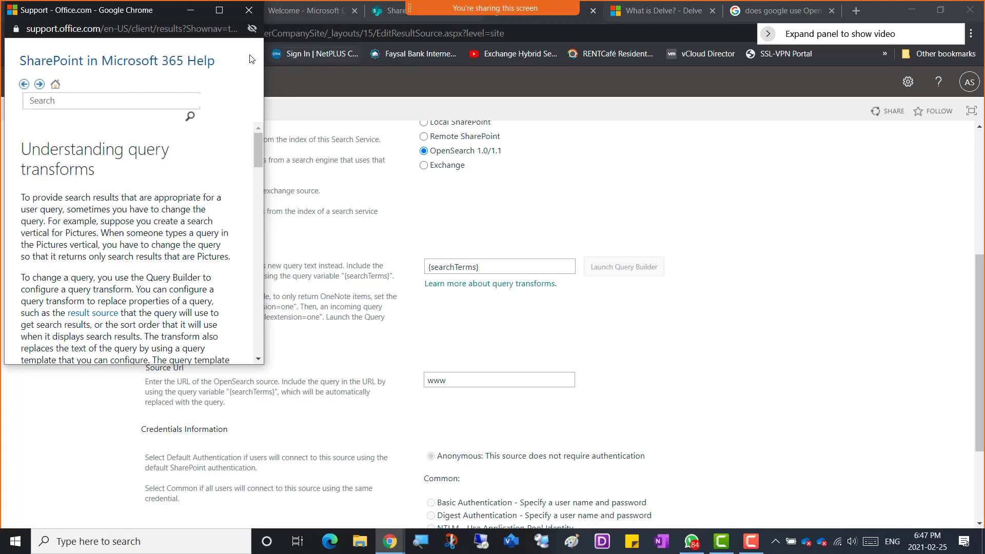
{"action": "left_click", "coordinate": [249, 10]}
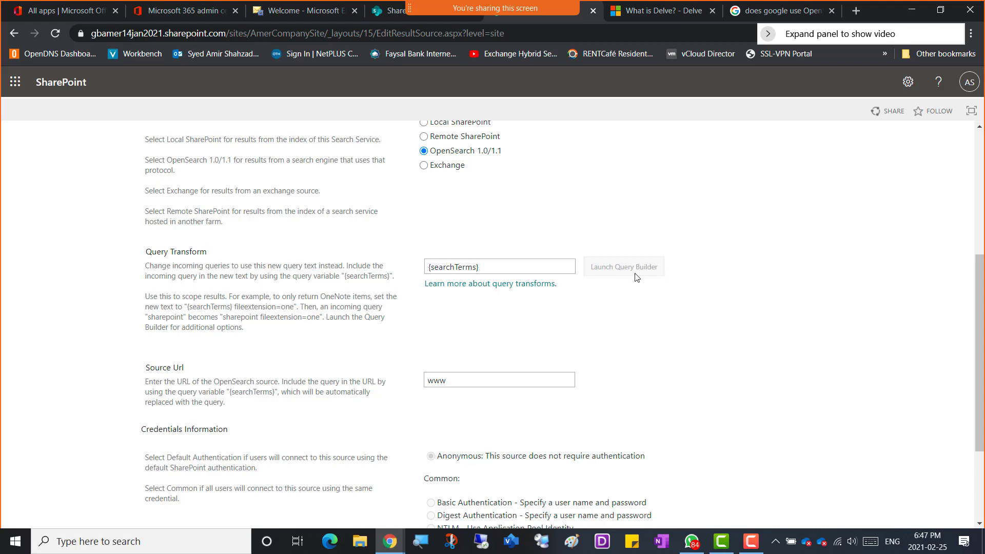
Replace the Source Url of the result source with google.com
{"action": "left_click", "coordinate": [433, 273]}
{"action": "left_click", "coordinate": [452, 385]}
{"action": "left_click", "coordinate": [453, 381]}
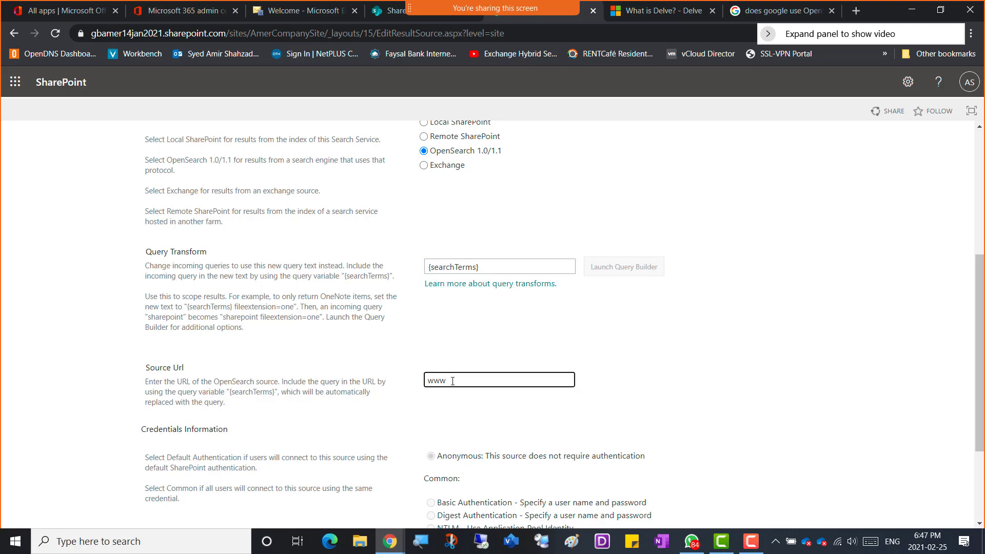
{"action": "key", "text": "BackSpace"}
{"action": "key", "text": "BackSpace"}
{"action": "key", "text": "BackSpace"}
{"action": "type", "text": "google.com"}
Review the credentials, name and protocol settings in the form and try to save the Amer-Search-Online result source
{"action": "scroll", "coordinate": [730, 391], "scroll_direction": "down", "scroll_amount": 2}
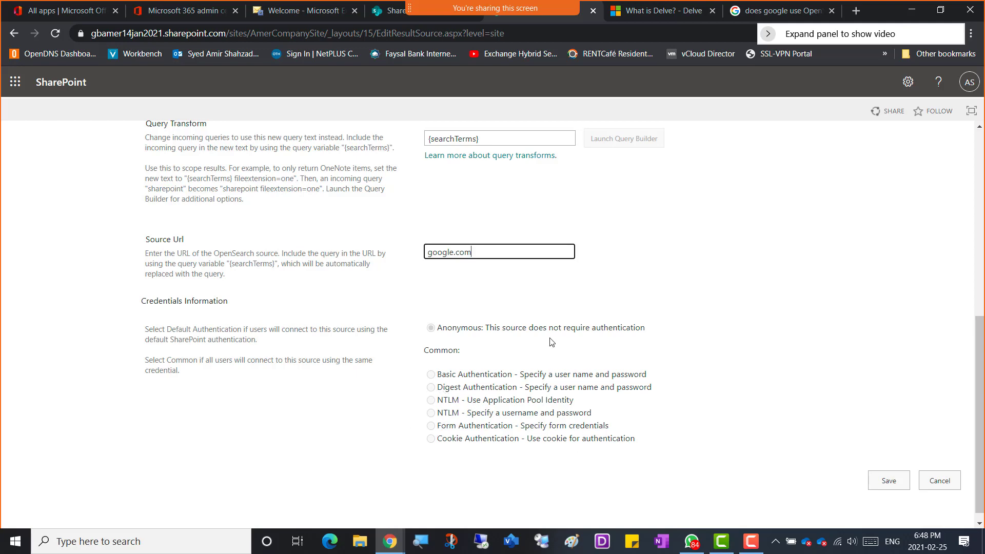
{"action": "scroll", "coordinate": [606, 352], "scroll_direction": "up", "scroll_amount": 8}
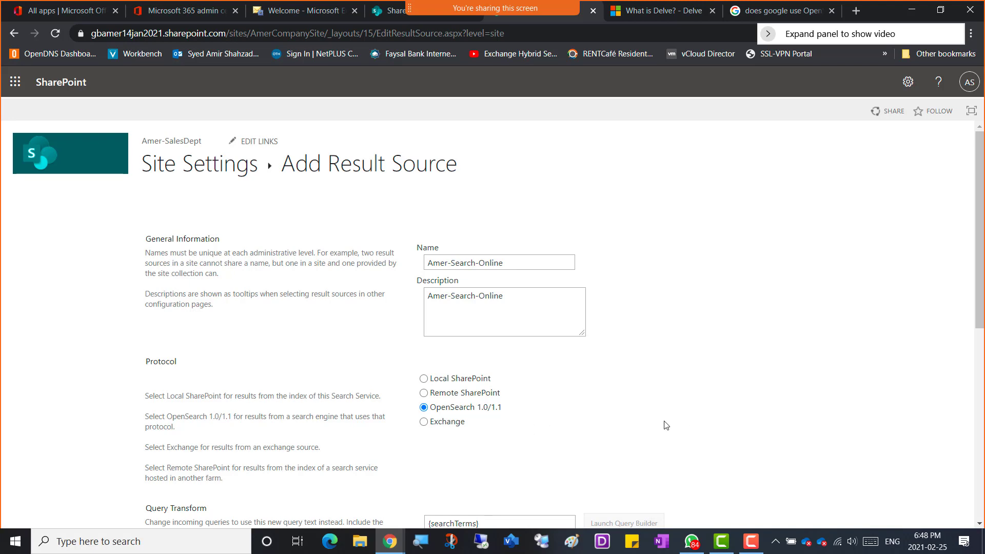
{"action": "scroll", "coordinate": [672, 424], "scroll_direction": "down", "scroll_amount": 3}
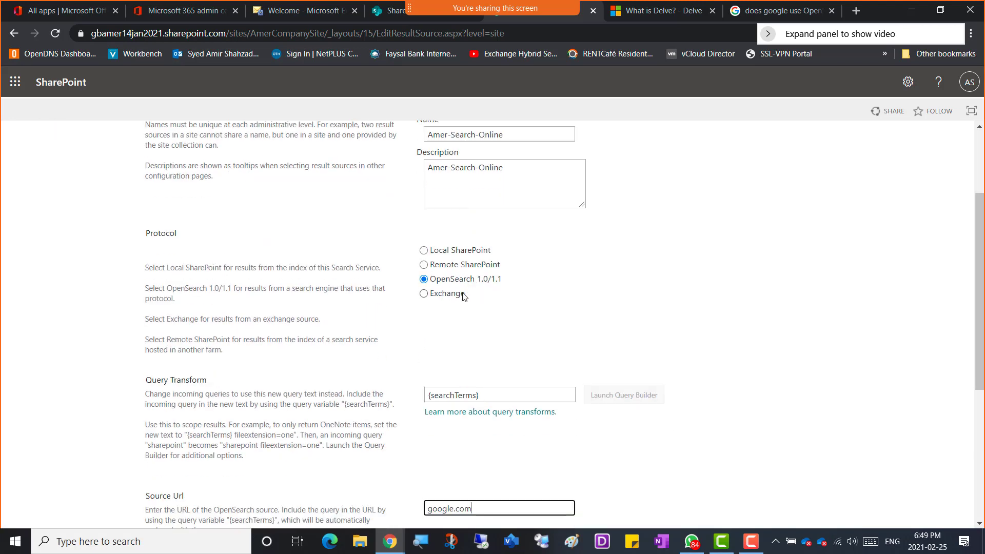
{"action": "scroll", "coordinate": [595, 355], "scroll_direction": "down", "scroll_amount": 5}
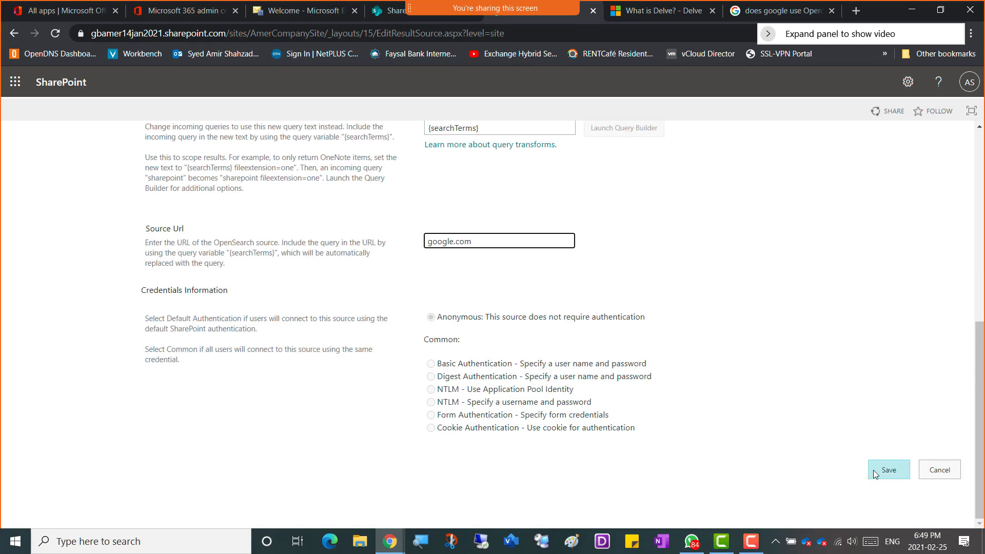
{"action": "left_click", "coordinate": [890, 477]}
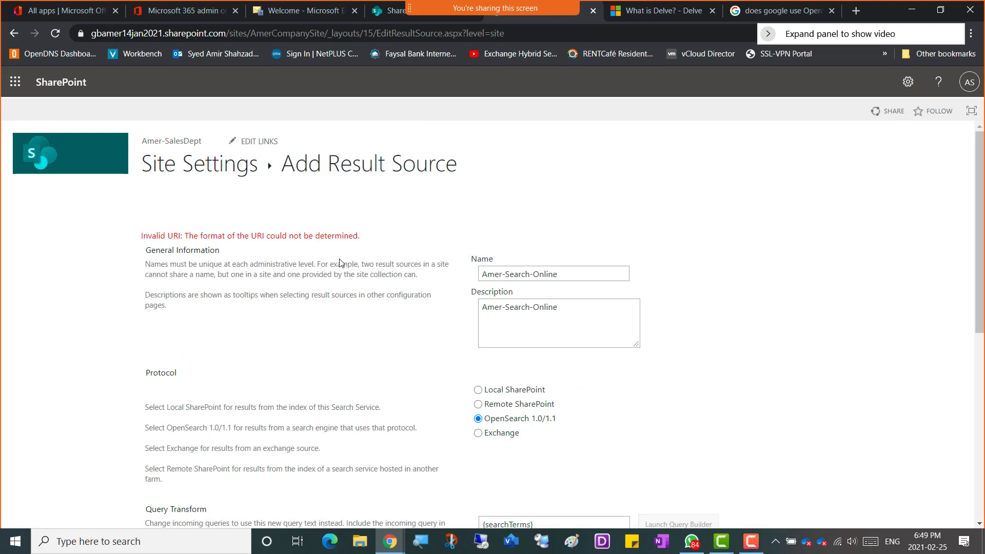
Check the Source Url instructions, highlighting the words about the OpenSearch URL, and review the authentication options
{"action": "scroll", "coordinate": [404, 383], "scroll_direction": "down", "scroll_amount": 3}
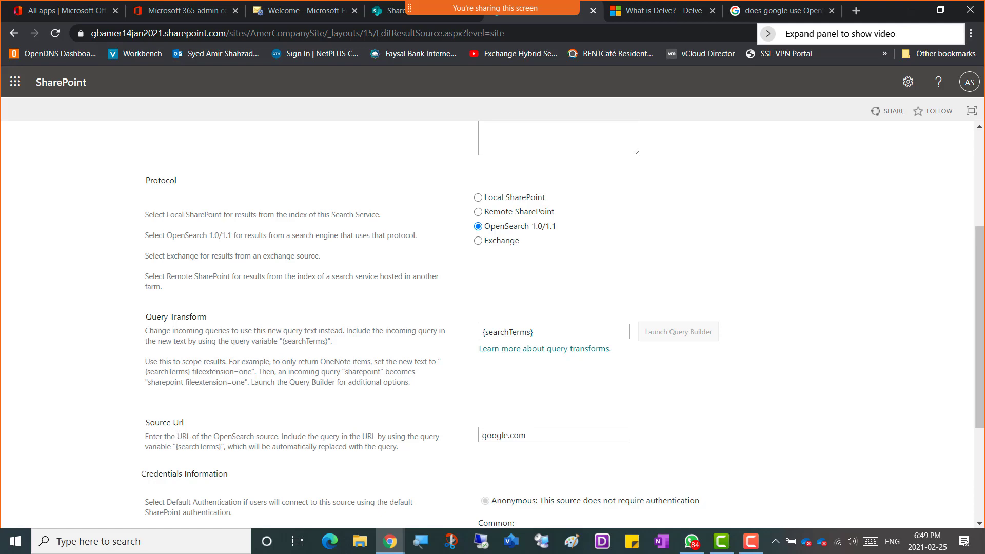
{"action": "left_click_drag", "start_coordinate": [176, 435], "coordinate": [208, 435]}
{"action": "scroll", "coordinate": [532, 396], "scroll_direction": "down", "scroll_amount": 3}
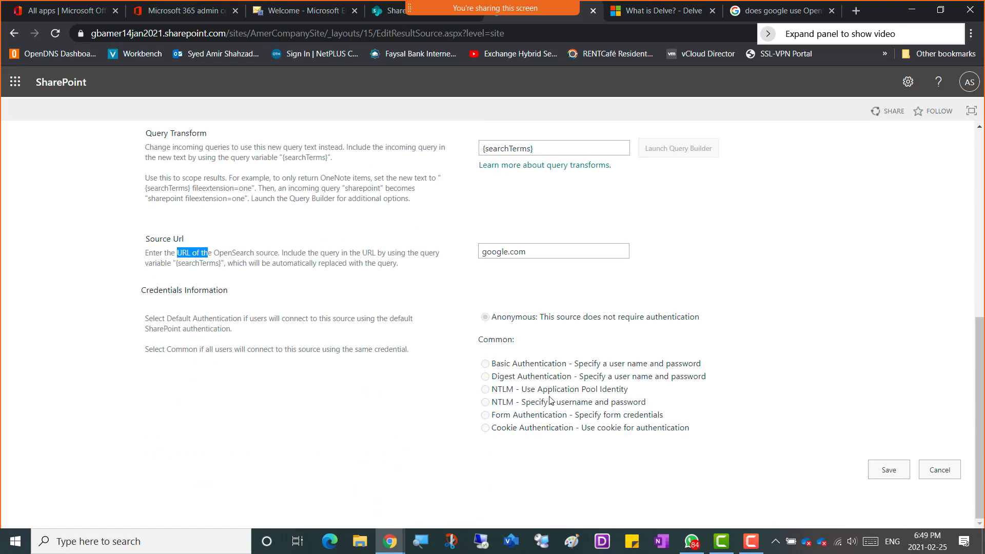
{"action": "scroll", "coordinate": [549, 396], "scroll_direction": "up", "scroll_amount": 6}
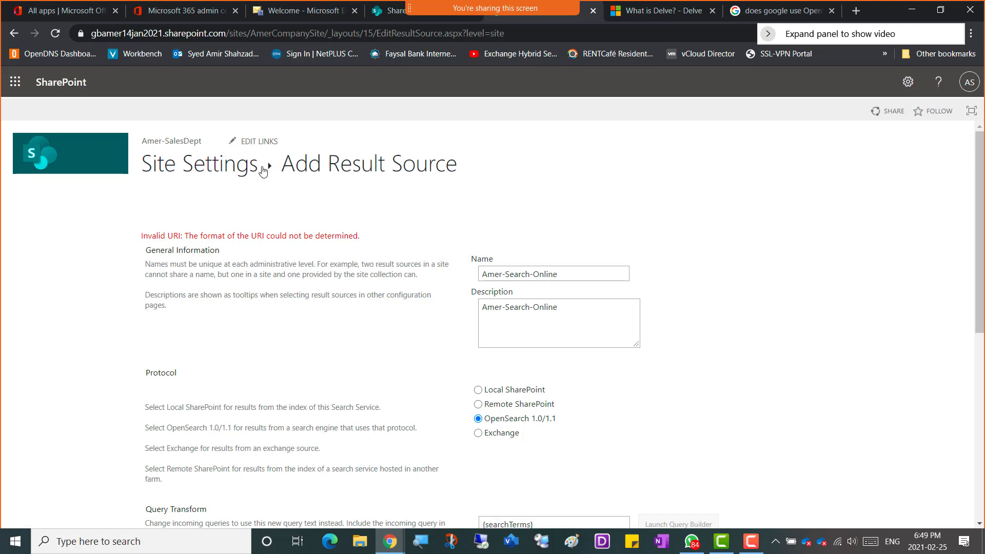
Return to the Site Settings page and highlight the Site Collection Administration heading
{"action": "left_click", "coordinate": [197, 174]}
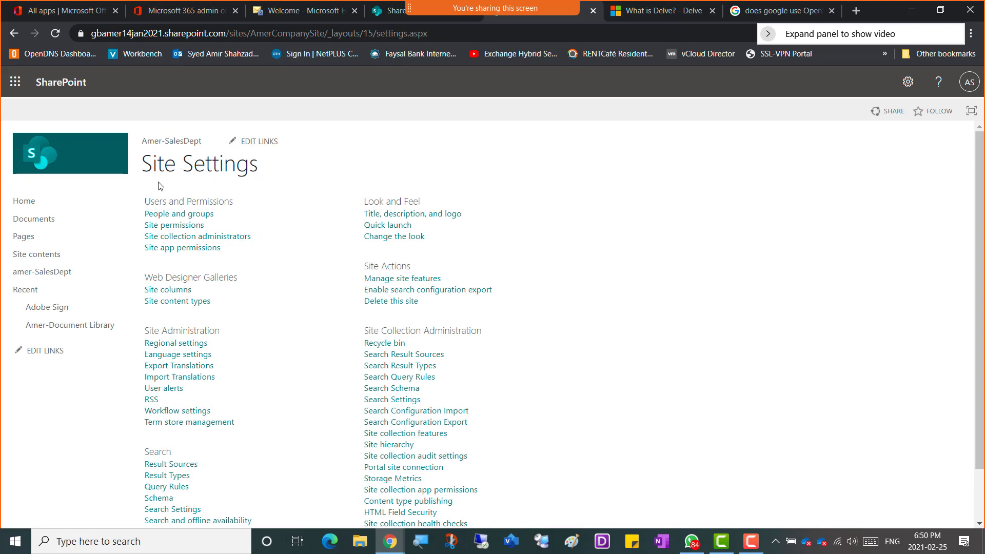
{"action": "scroll", "coordinate": [179, 332], "scroll_direction": "down", "scroll_amount": 2}
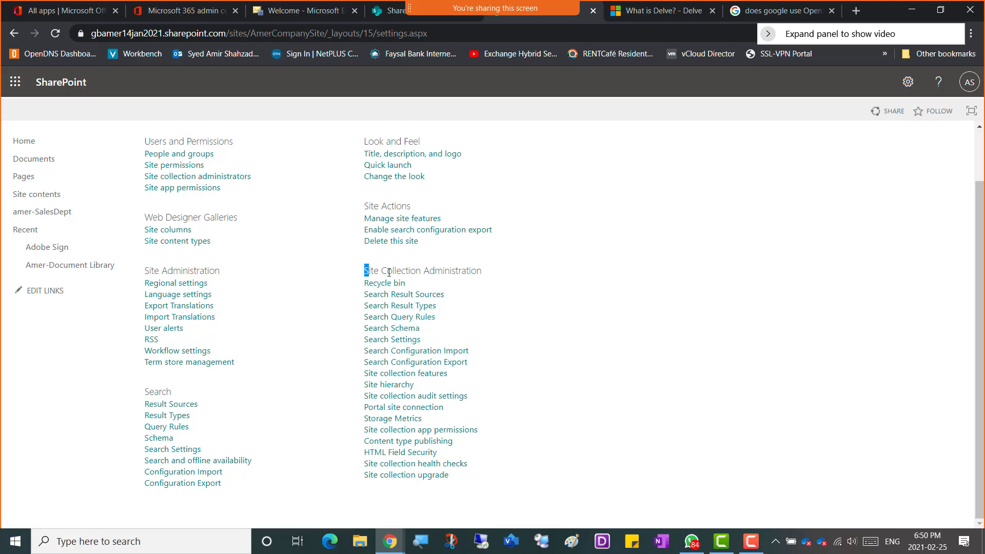
{"action": "left_click_drag", "start_coordinate": [388, 272], "coordinate": [497, 272]}
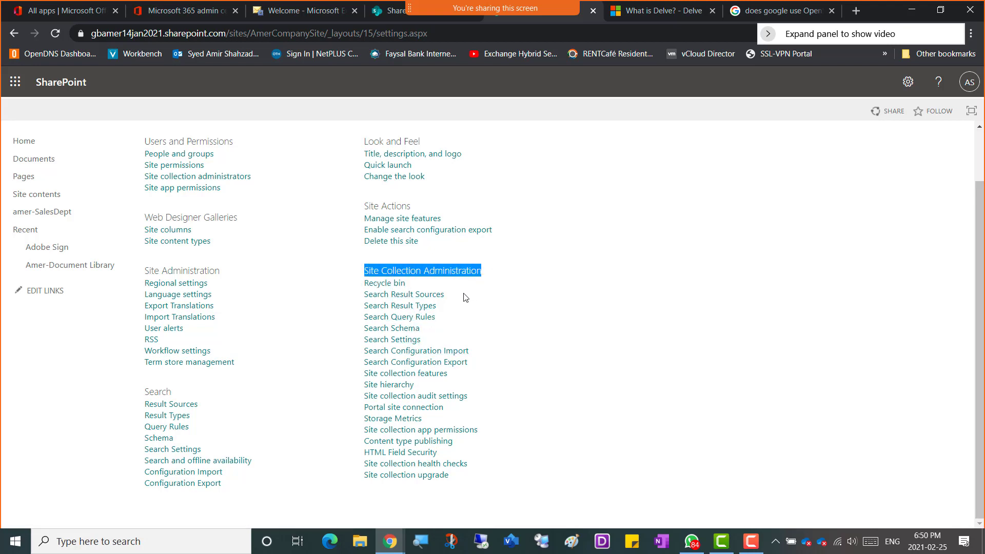
Highlight the AmerCompanySite part of the page address and open the site-level Result Types page from the Search settings
{"action": "scroll", "coordinate": [460, 314], "scroll_direction": "up", "scroll_amount": 2}
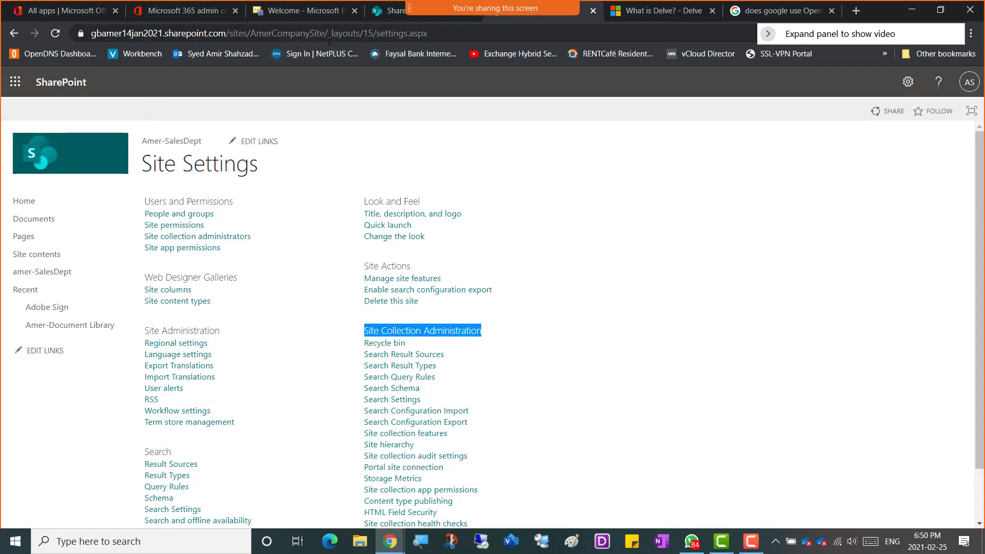
{"action": "left_click_drag", "start_coordinate": [250, 33], "coordinate": [324, 36]}
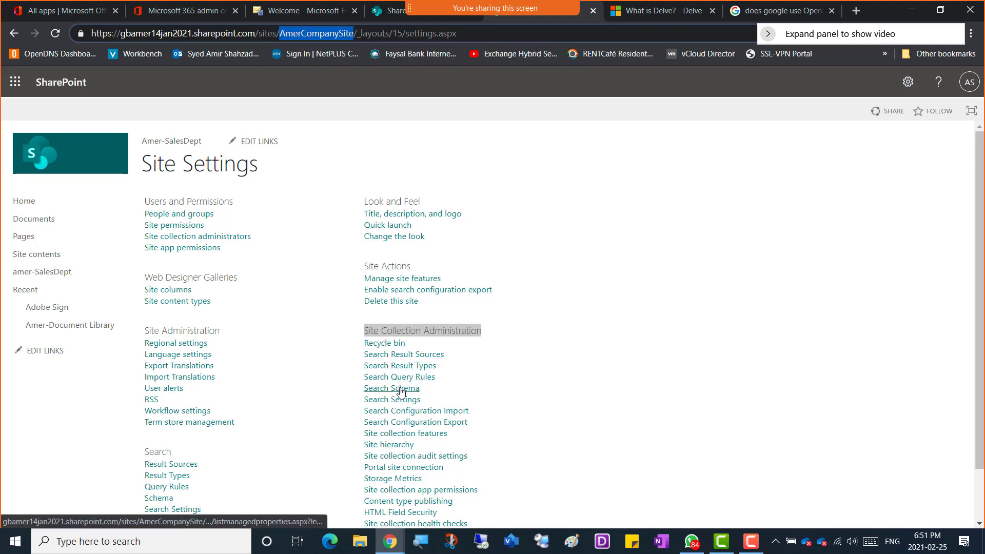
{"action": "scroll", "coordinate": [169, 463], "scroll_direction": "down", "scroll_amount": 2}
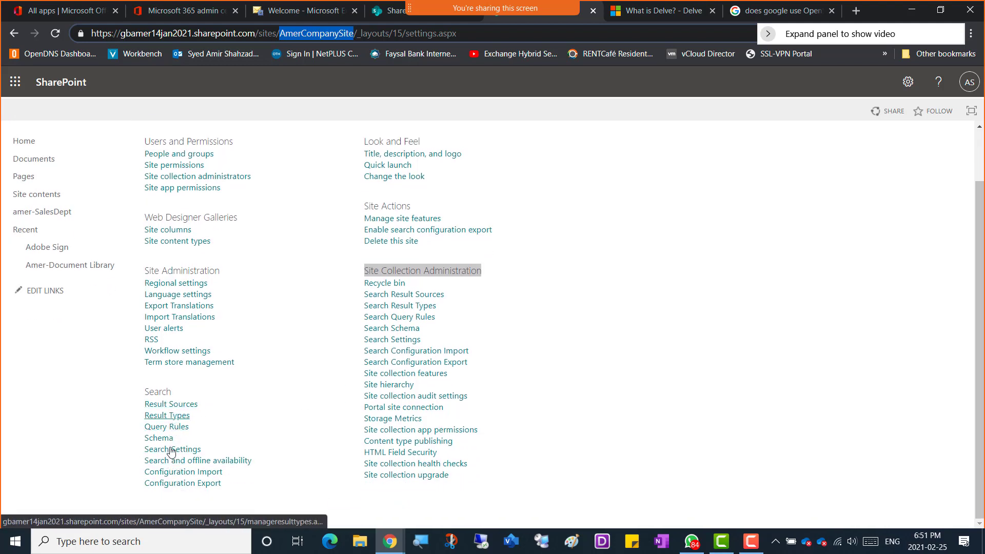
{"action": "left_click", "coordinate": [167, 417]}
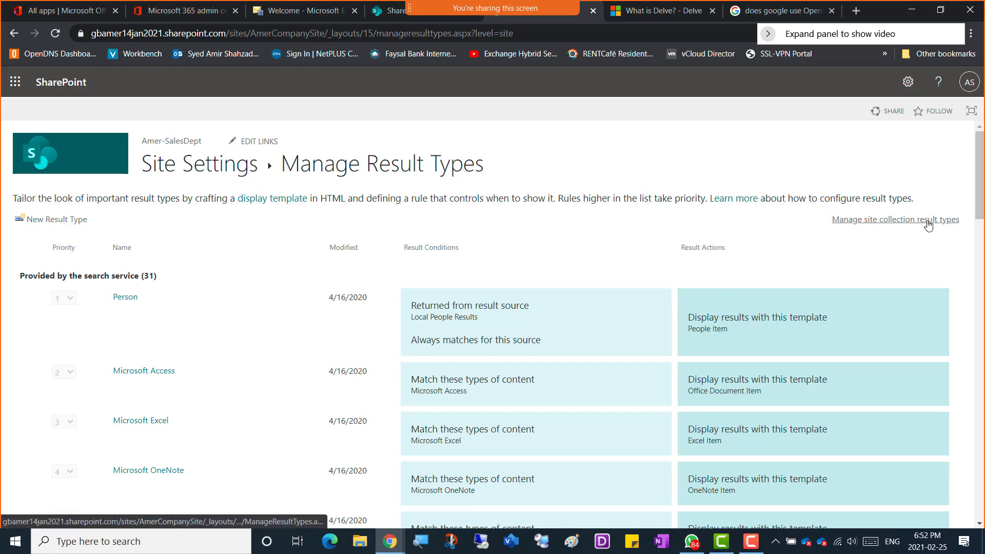
Read the help article about configuring result types, highlighting the passage on pre-configured display templates, and close the article
{"action": "left_click", "coordinate": [729, 200]}
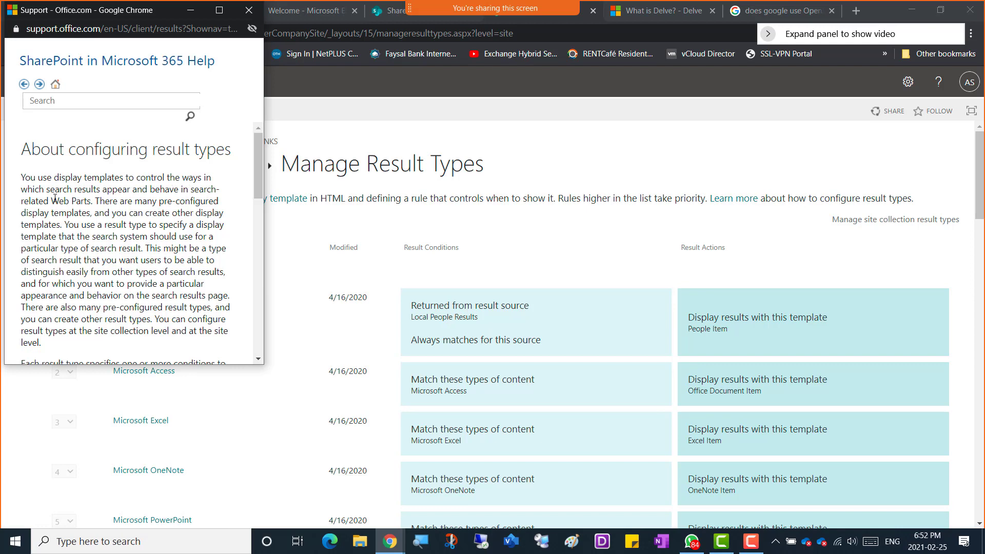
{"action": "left_click_drag", "start_coordinate": [103, 189], "coordinate": [62, 224]}
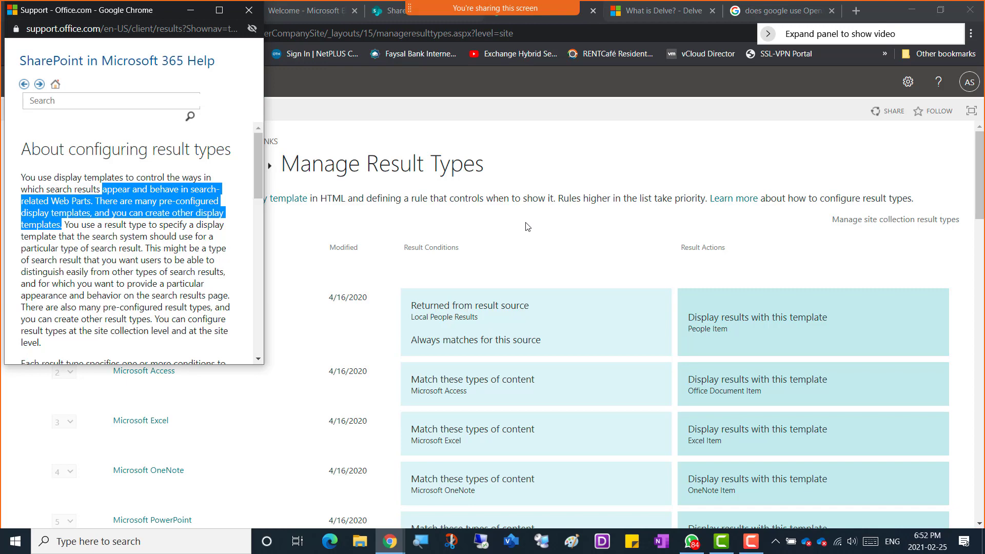
{"action": "scroll", "coordinate": [134, 226], "scroll_direction": "down", "scroll_amount": 3}
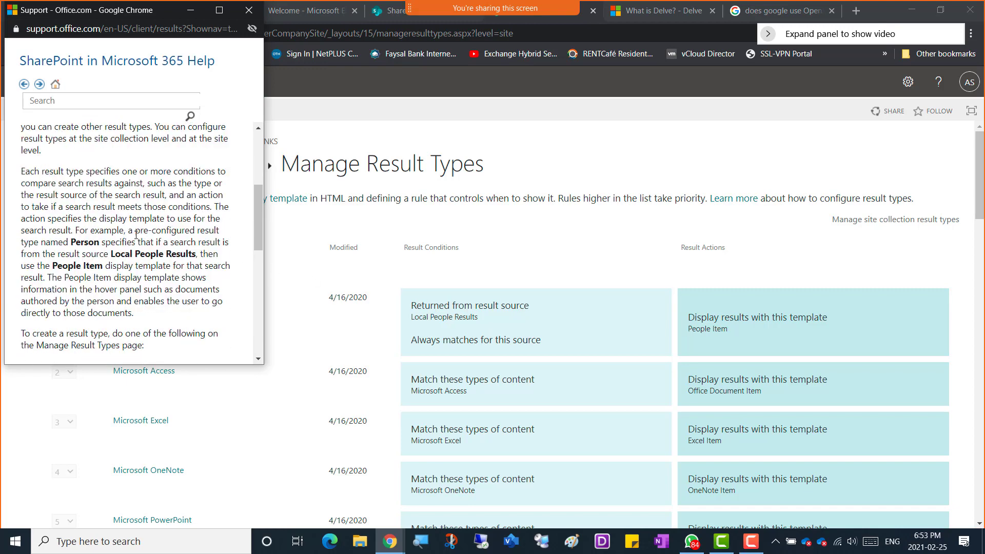
{"action": "scroll", "coordinate": [143, 230], "scroll_direction": "up", "scroll_amount": 3}
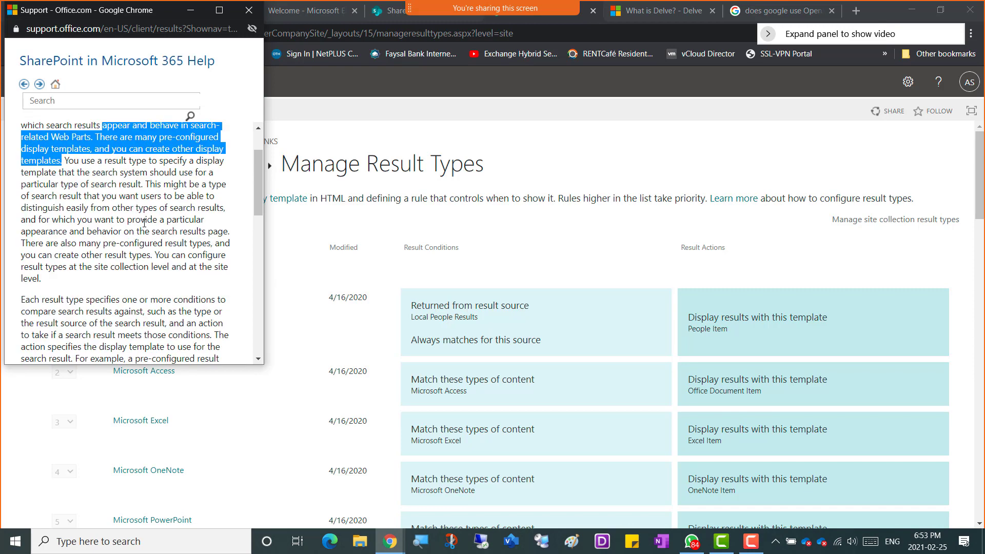
{"action": "scroll", "coordinate": [144, 225], "scroll_direction": "down", "scroll_amount": 8}
{"action": "scroll", "coordinate": [144, 225], "scroll_direction": "down", "scroll_amount": 2}
{"action": "scroll", "coordinate": [144, 226], "scroll_direction": "up", "scroll_amount": 4}
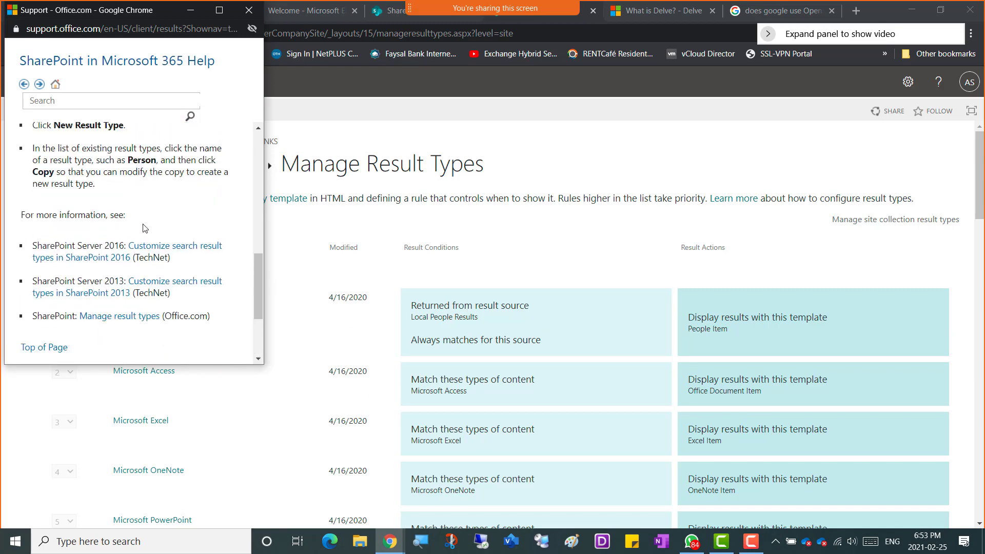
{"action": "scroll", "coordinate": [144, 227], "scroll_direction": "down", "scroll_amount": 2}
{"action": "left_click", "coordinate": [249, 10]}
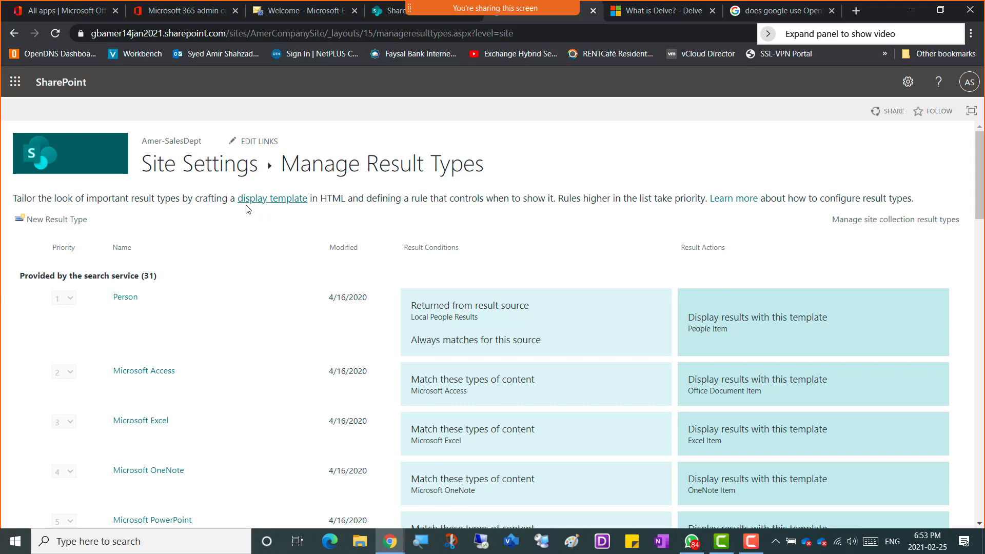
Open the display template page in Design Manager and check which new file types it offers
{"action": "left_click", "coordinate": [260, 200]}
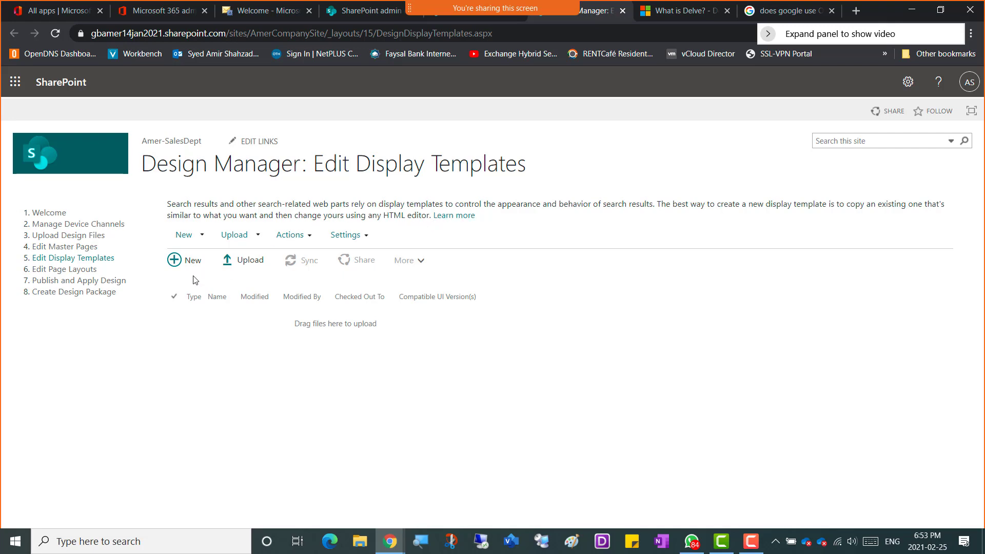
{"action": "left_click", "coordinate": [187, 262]}
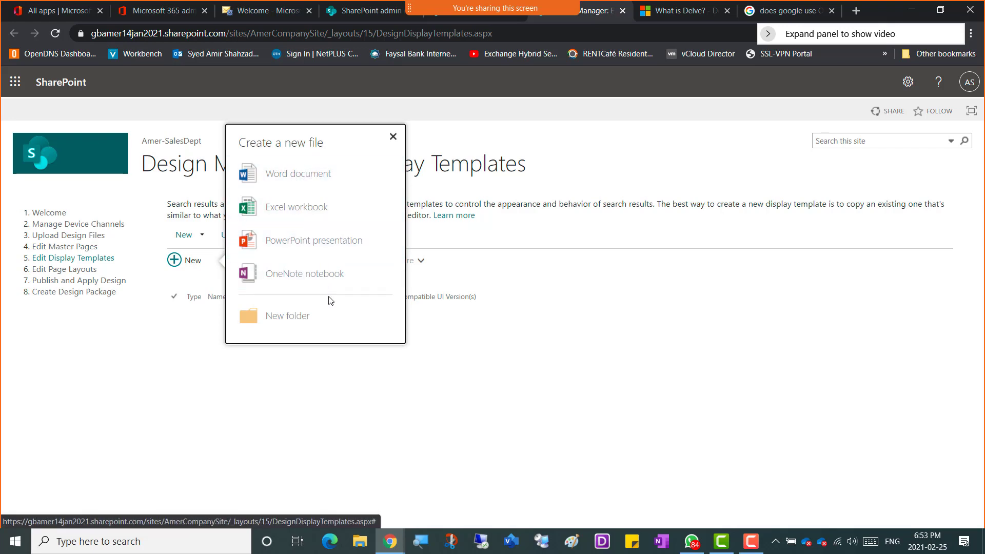
{"action": "left_click", "coordinate": [345, 433]}
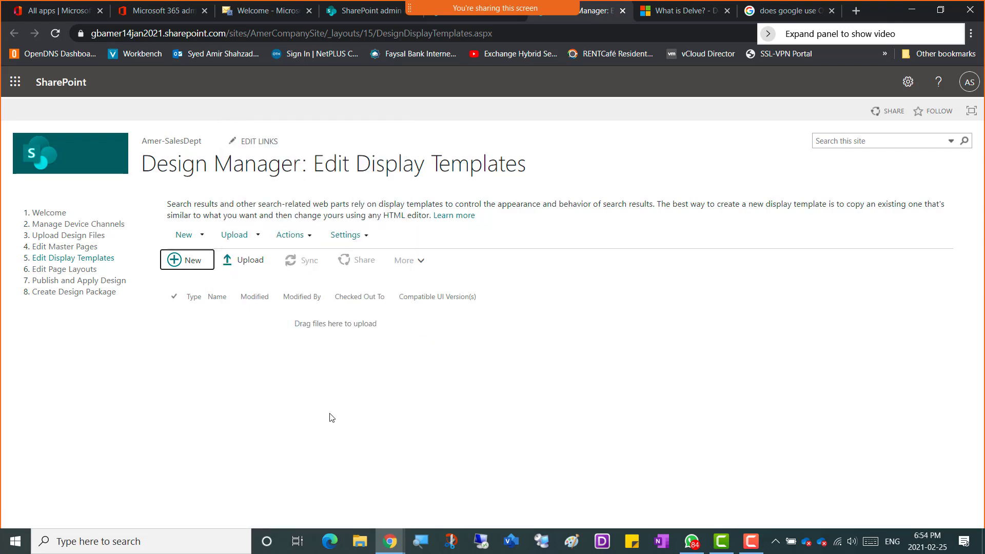
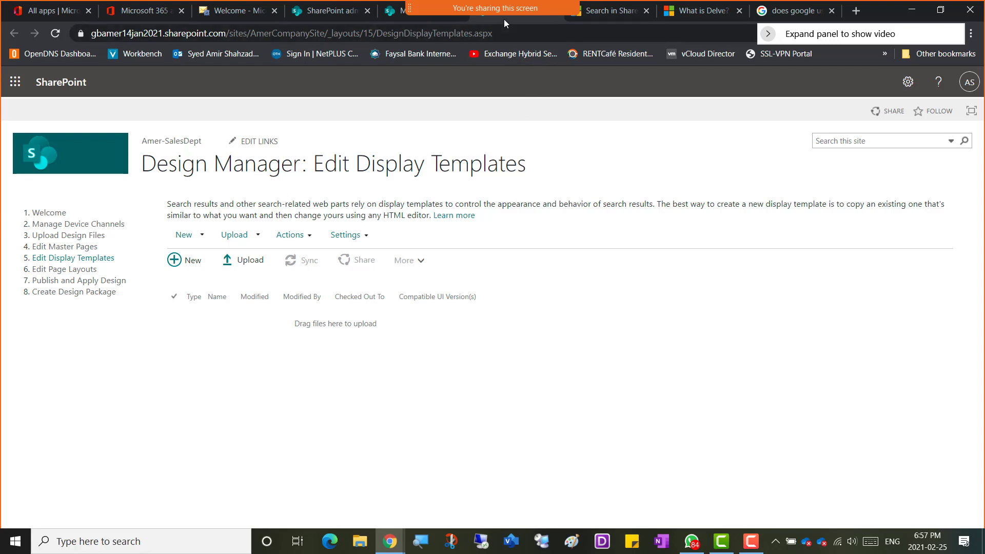
Return from Manage Result Types to the site's home page and start a new subsite from its site contents
{"action": "left_click", "coordinate": [434, 21]}
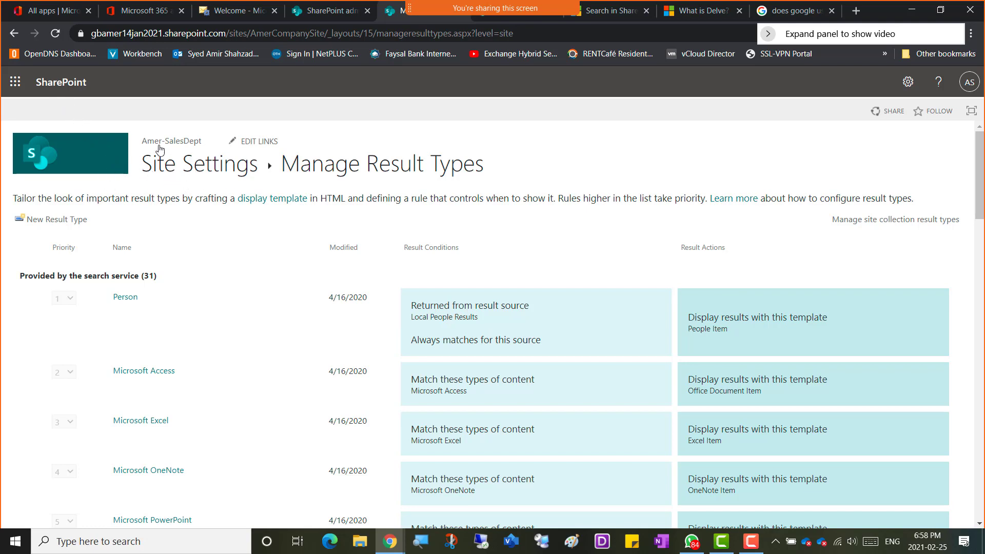
{"action": "left_click", "coordinate": [186, 170]}
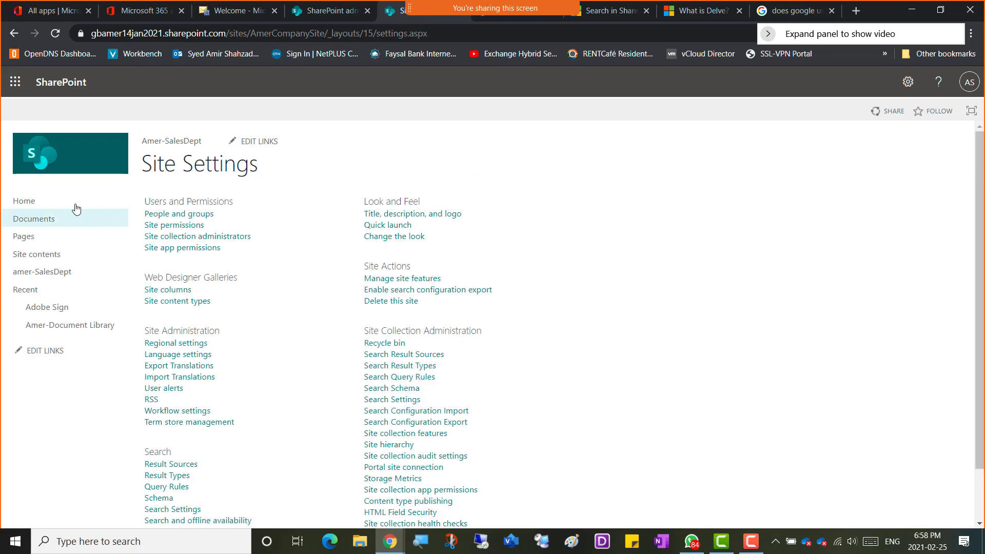
{"action": "left_click", "coordinate": [19, 204]}
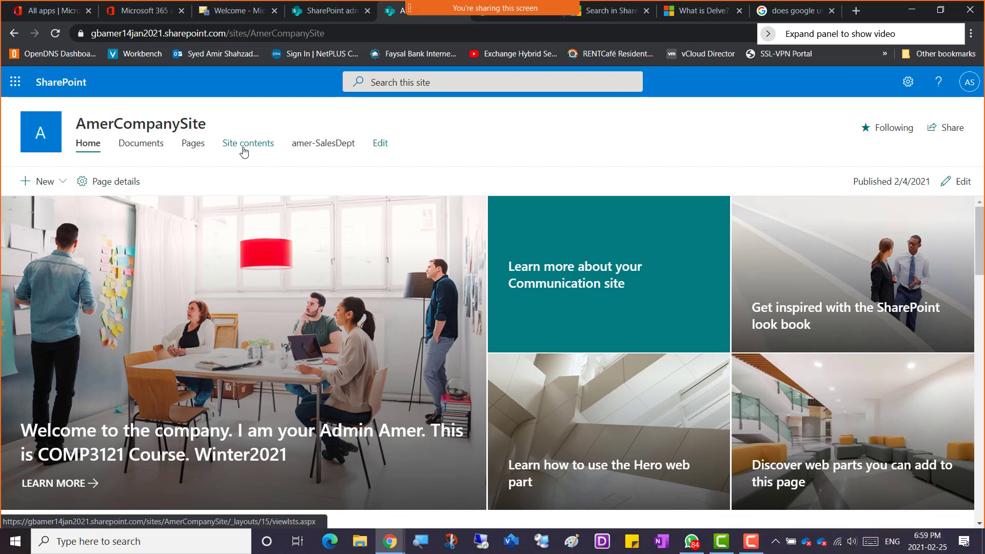
{"action": "left_click", "coordinate": [244, 150]}
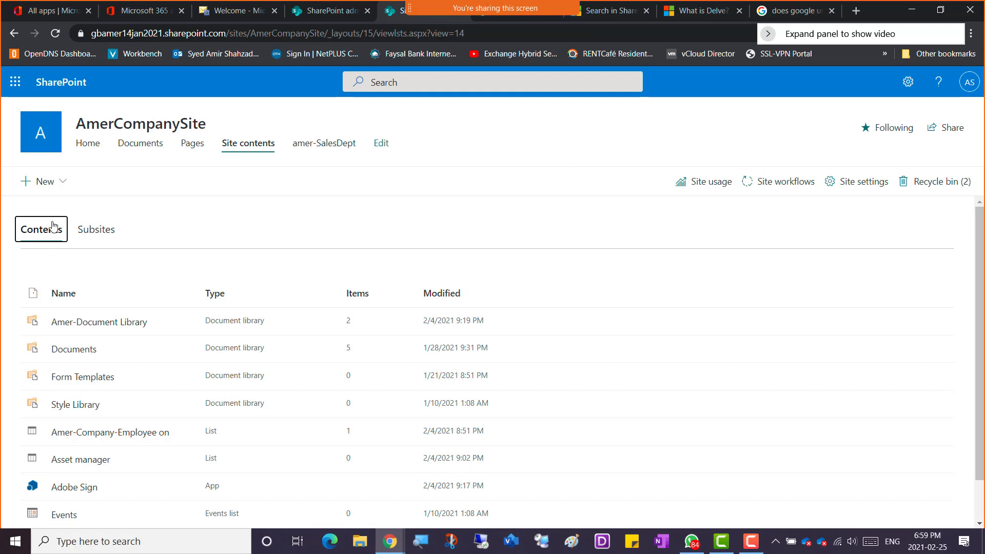
{"action": "left_click", "coordinate": [61, 182]}
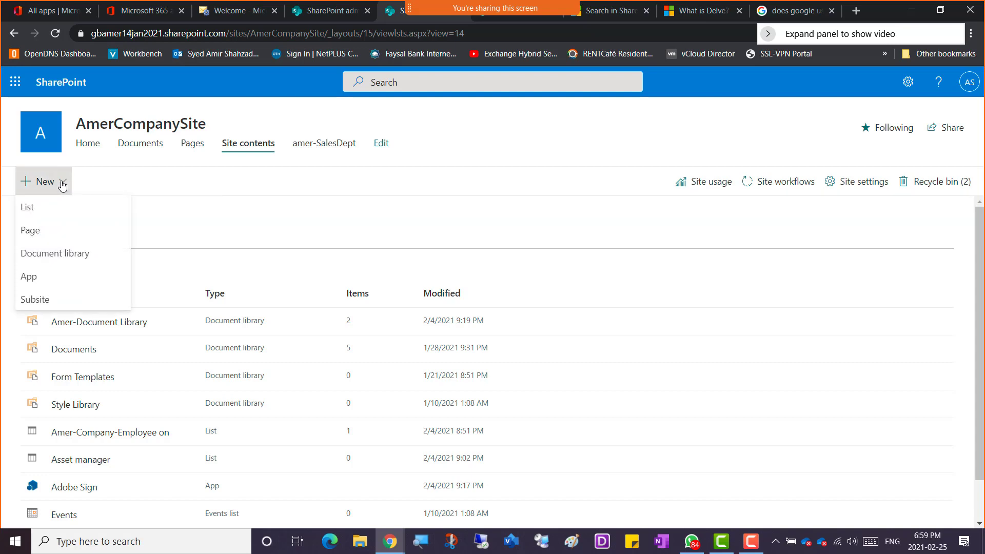
{"action": "left_click", "coordinate": [45, 304]}
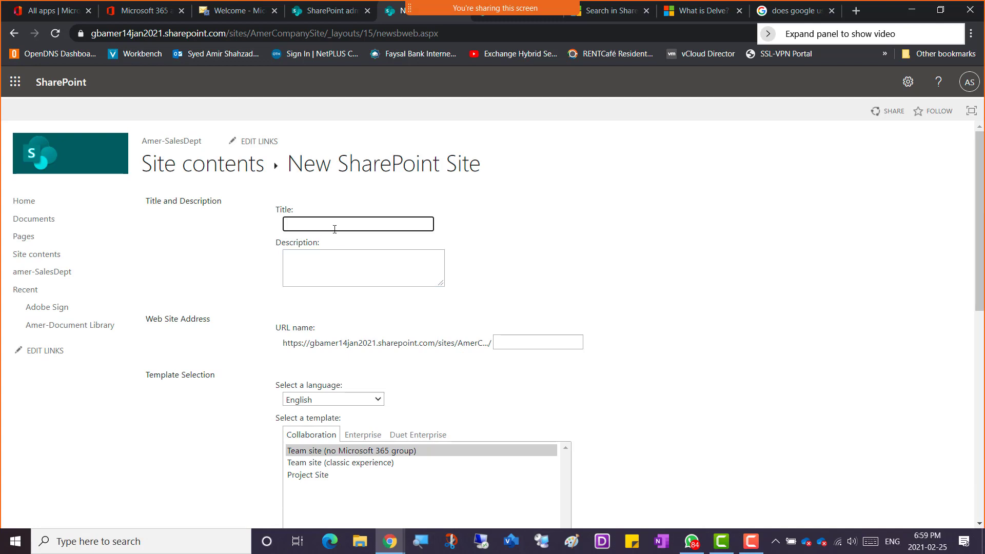
Review the Enterprise and Duet Enterprise templates and choose Basic Search Center for the new subsite
{"action": "left_click", "coordinate": [243, 465]}
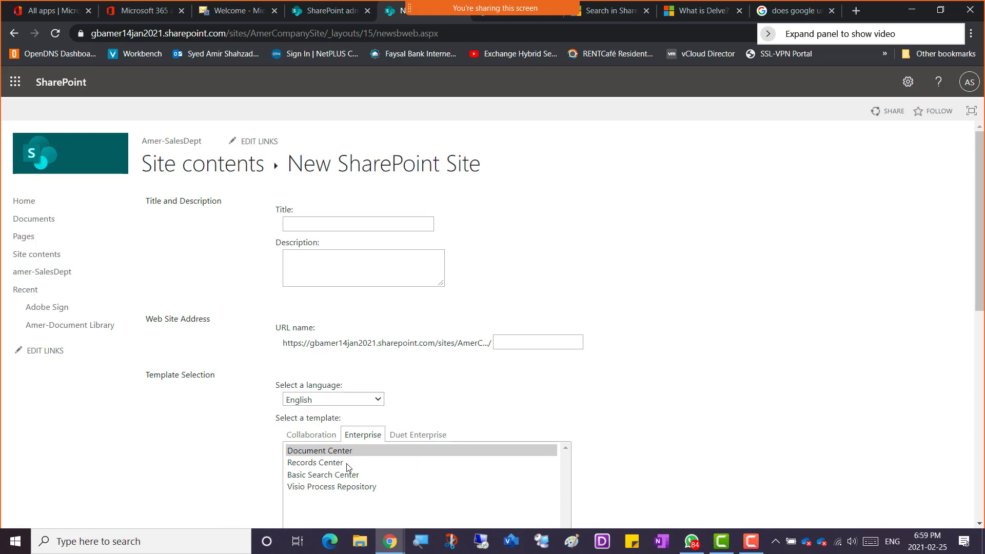
{"action": "left_click", "coordinate": [327, 477]}
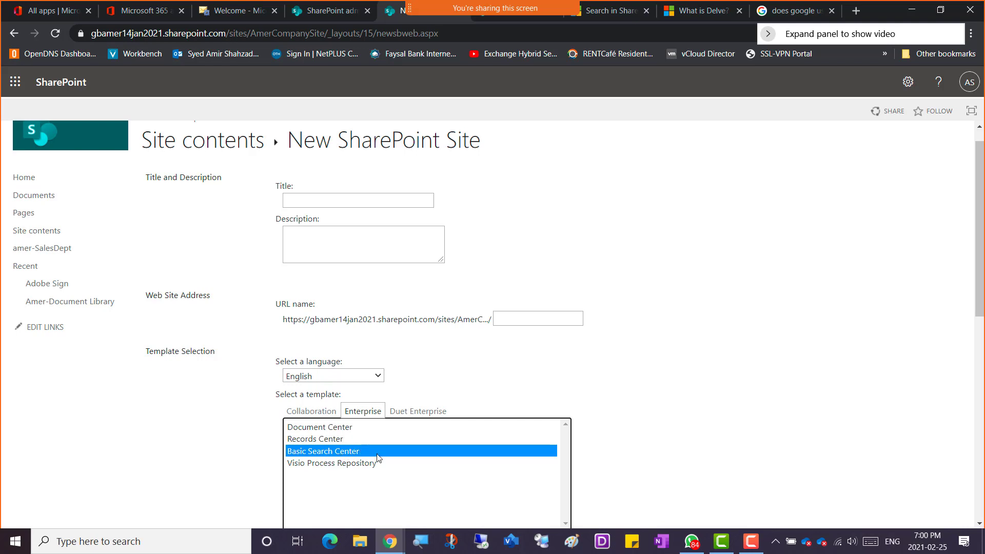
{"action": "left_click", "coordinate": [416, 417]}
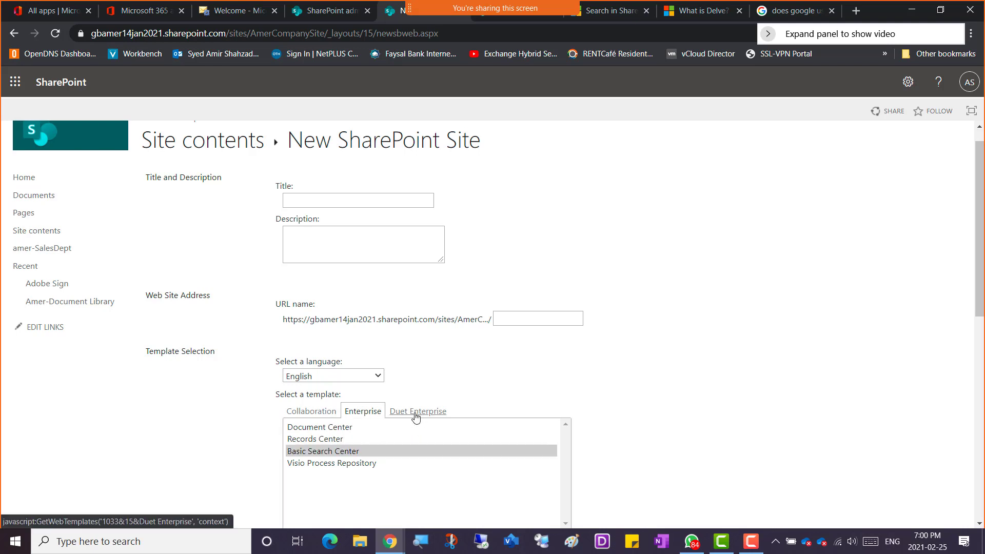
{"action": "left_click", "coordinate": [365, 417]}
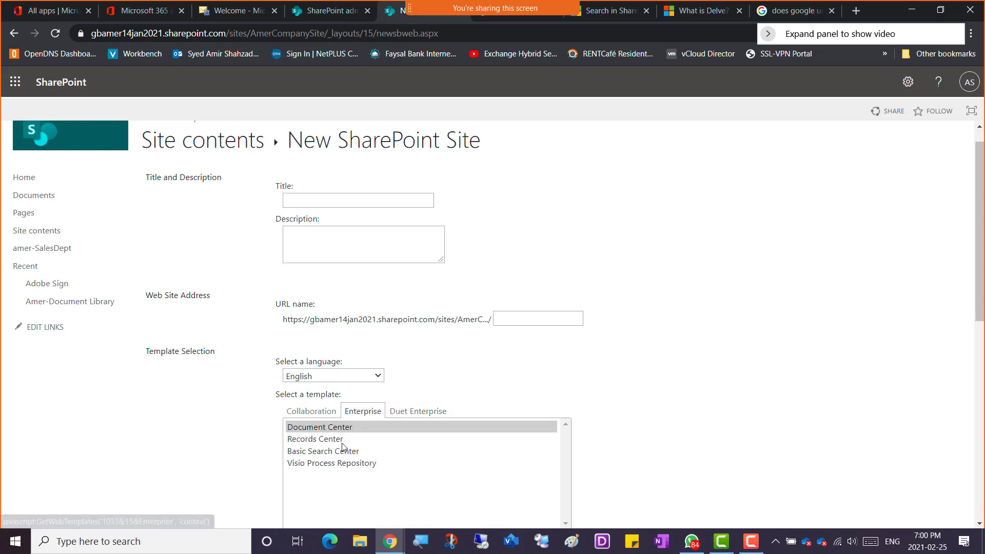
{"action": "left_click", "coordinate": [325, 452]}
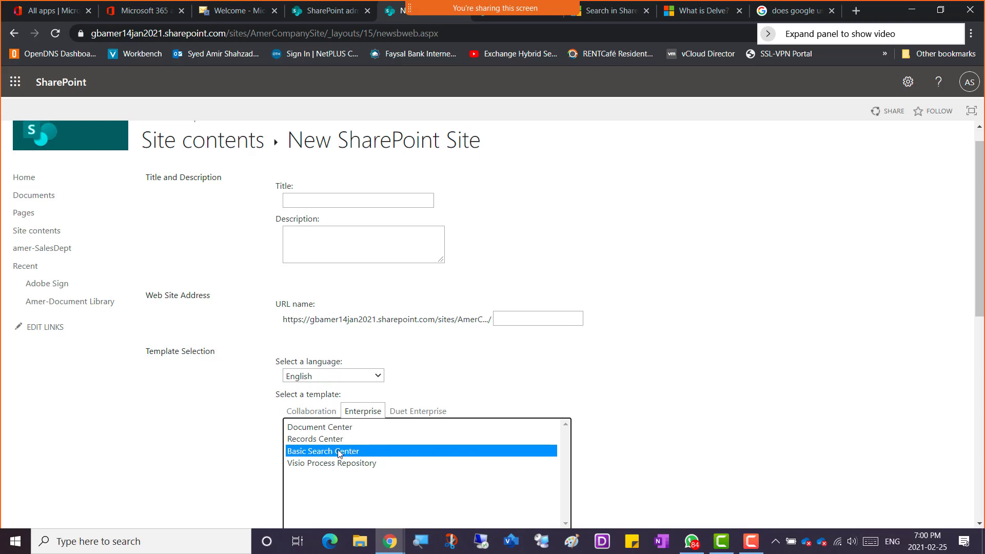
Enter Amer-Basic-Search-Center as the new subsite's title, description and URL name
{"action": "left_click", "coordinate": [314, 203]}
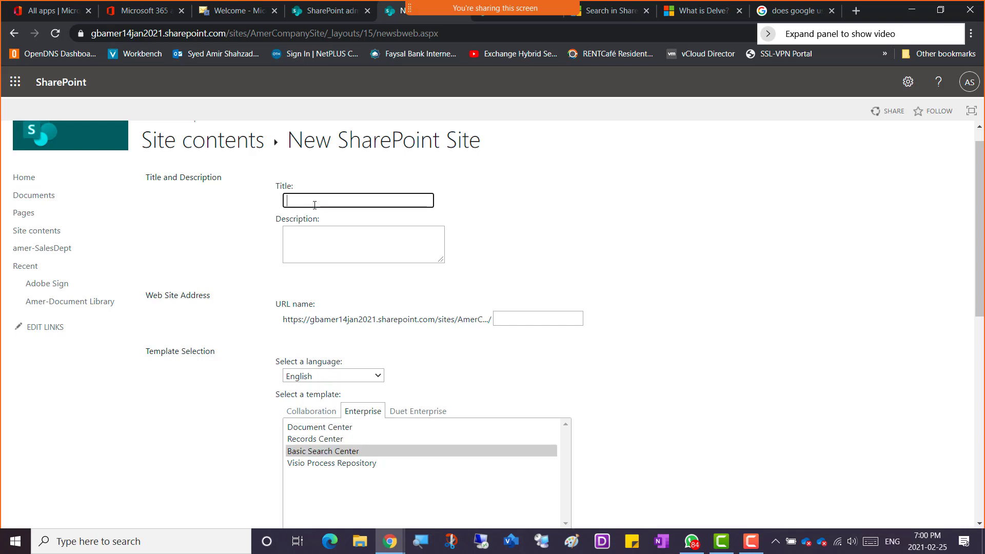
{"action": "type", "text": "Amer-Basic-Search-Center"}
{"action": "key", "text": "ctrl+a"}
{"action": "key", "text": "ctrl+c"}
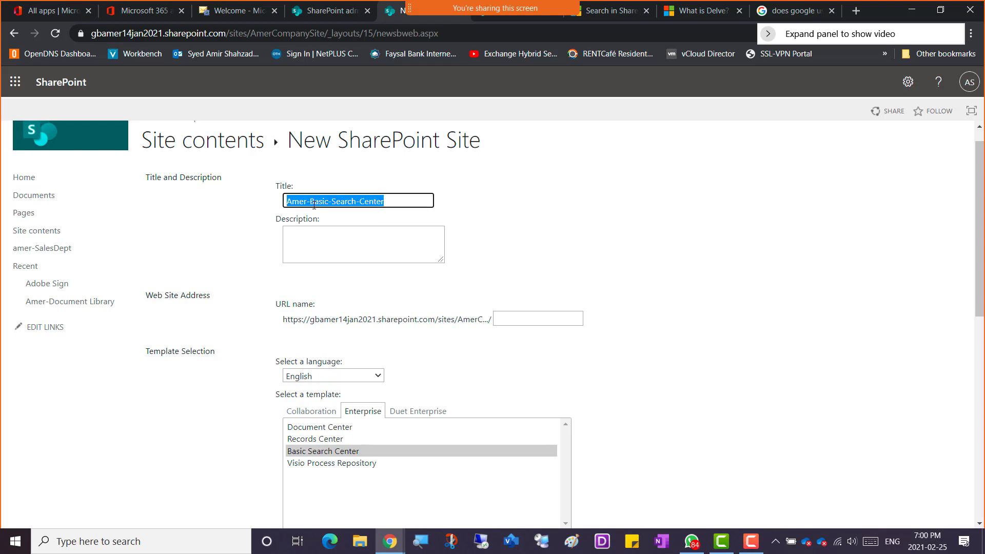
{"action": "key", "text": "Tab"}
{"action": "key", "text": "ctrl+v"}
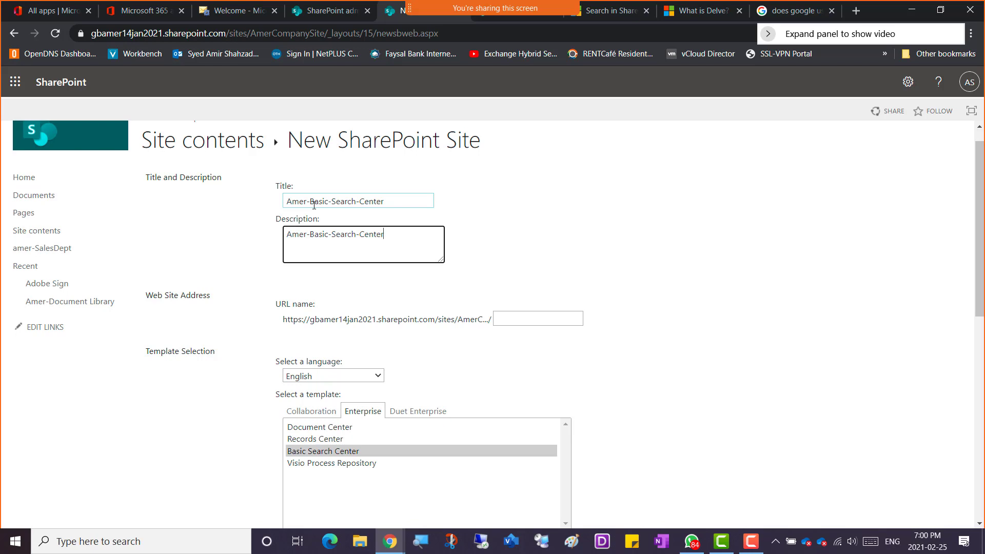
{"action": "left_click", "coordinate": [509, 322]}
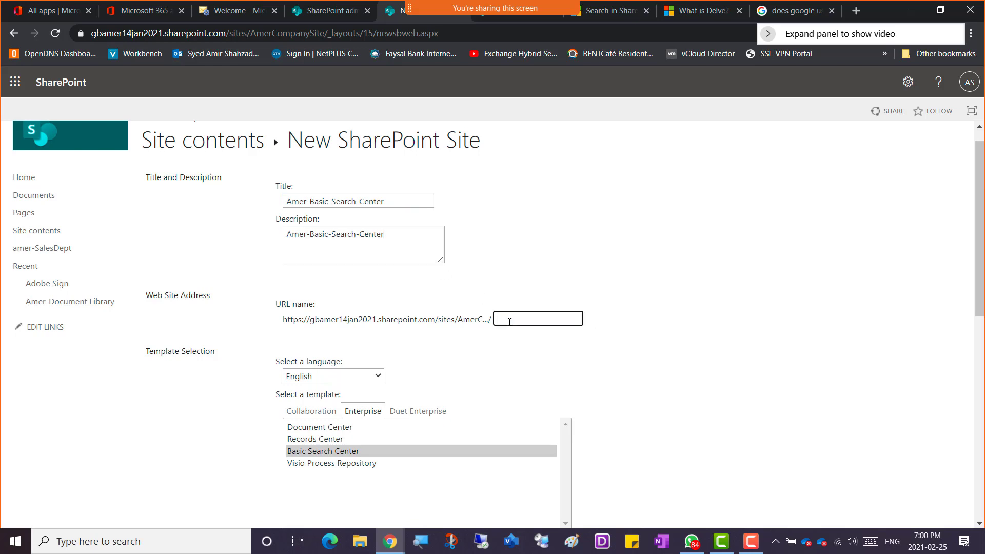
{"action": "key", "text": "ctrl+v"}
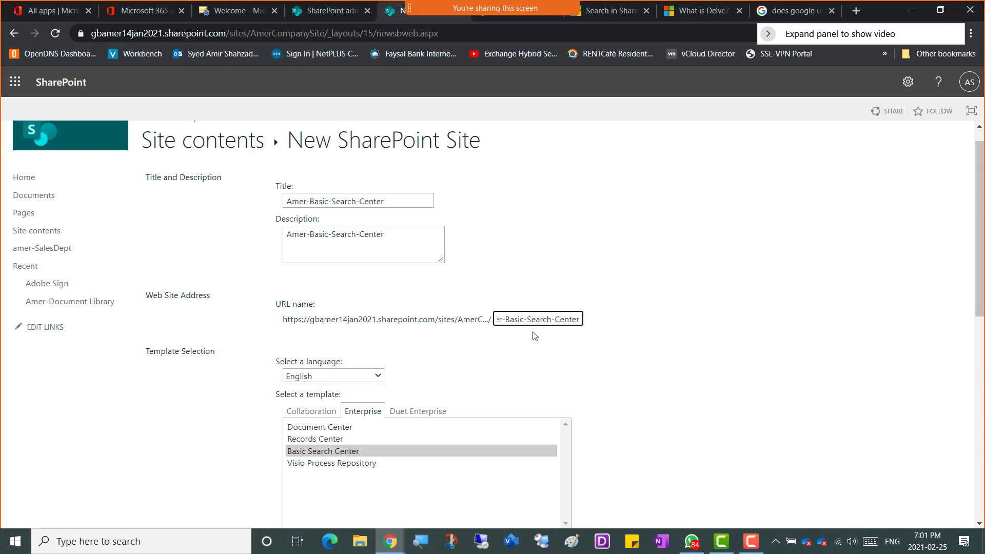
{"action": "left_click", "coordinate": [733, 440]}
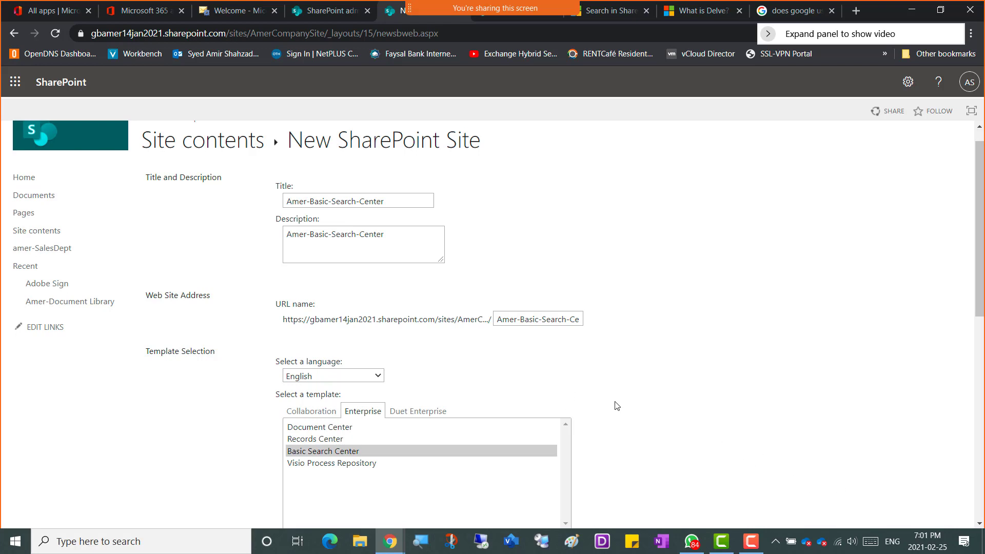
Capture the new subsite form and paste it into the OneNote Week 7 notes under the caption "Screenshot 2 = basic search Center"
{"action": "key", "text": "super+shift+s"}
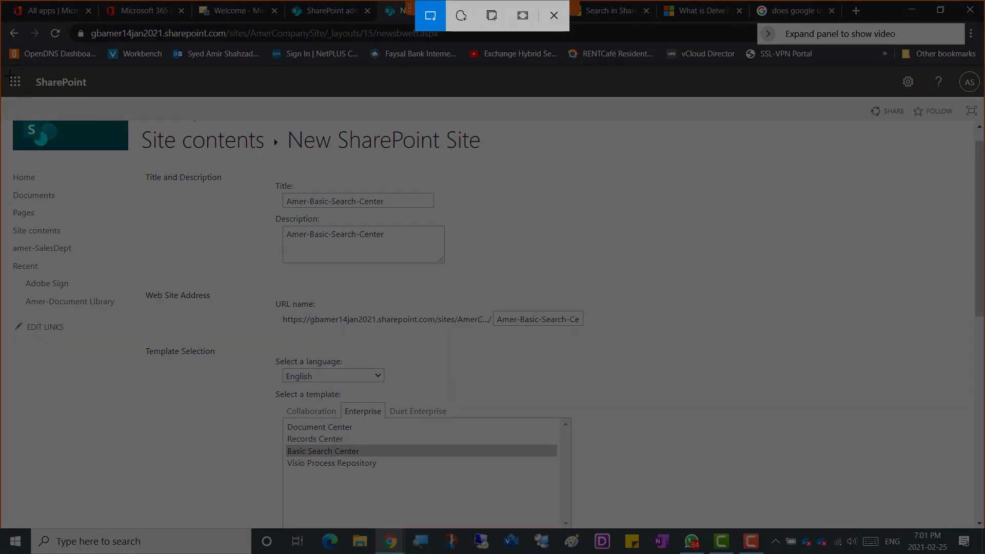
{"action": "left_click_drag", "start_coordinate": [9, 72], "coordinate": [757, 527]}
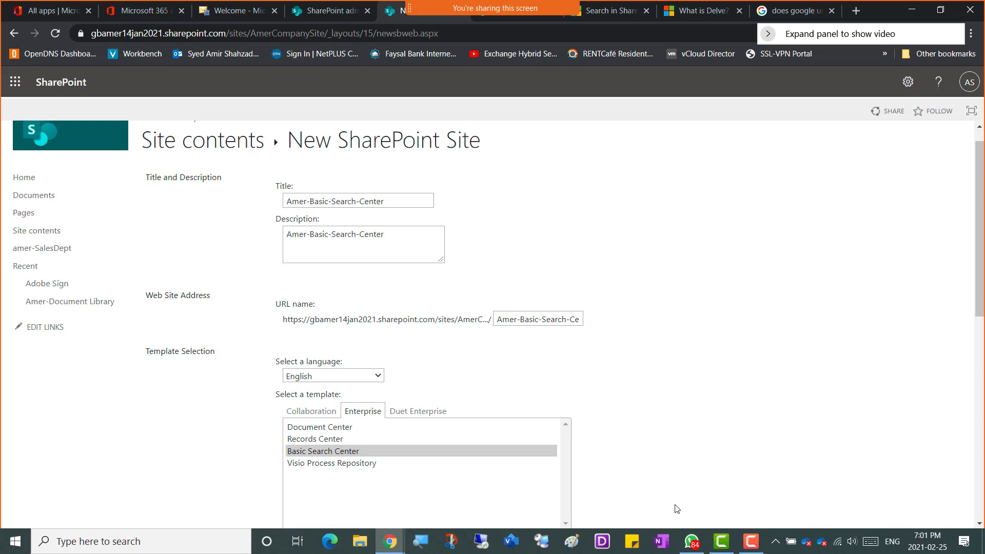
{"action": "left_click", "coordinate": [390, 541]}
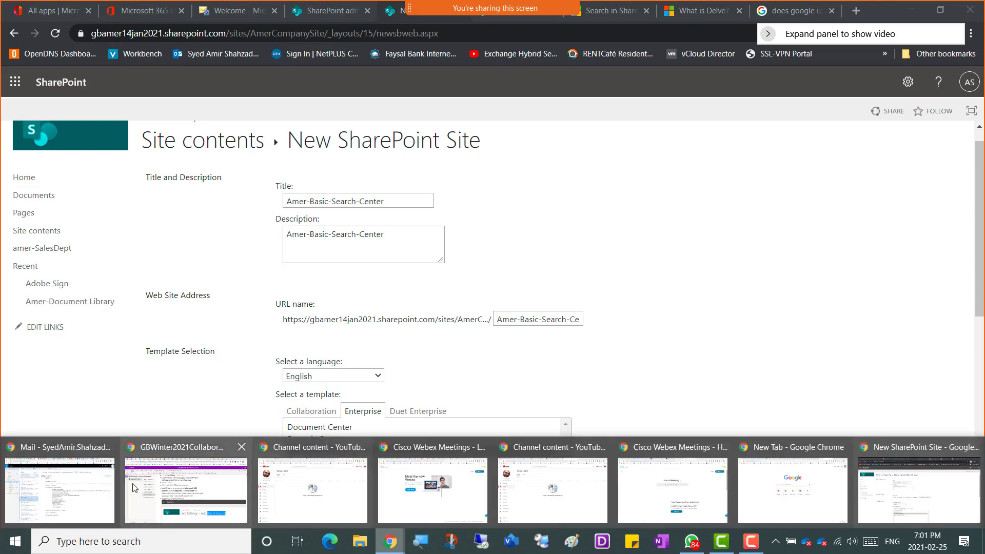
{"action": "left_click", "coordinate": [134, 487]}
{"action": "scroll", "coordinate": [332, 429], "scroll_direction": "down", "scroll_amount": 3}
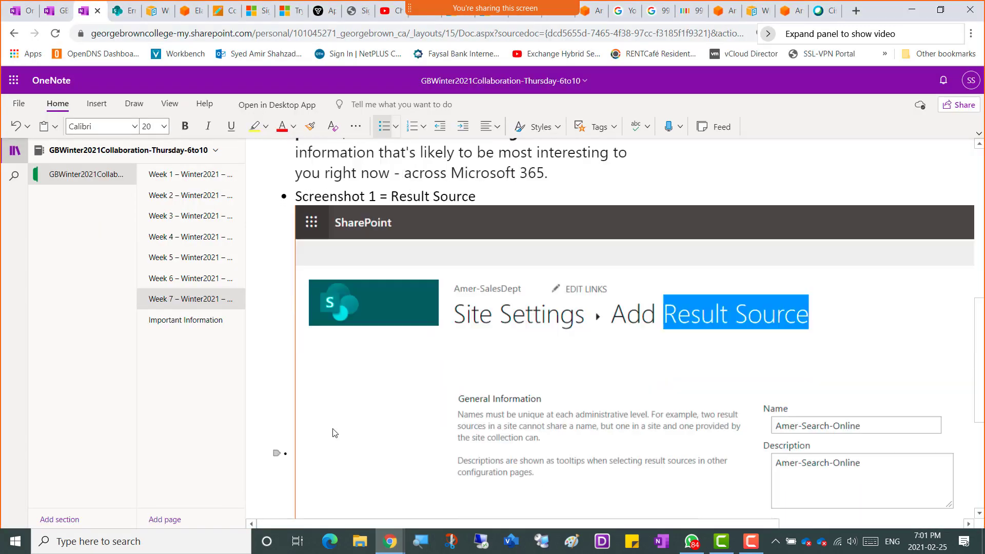
{"action": "scroll", "coordinate": [332, 428], "scroll_direction": "down", "scroll_amount": 5}
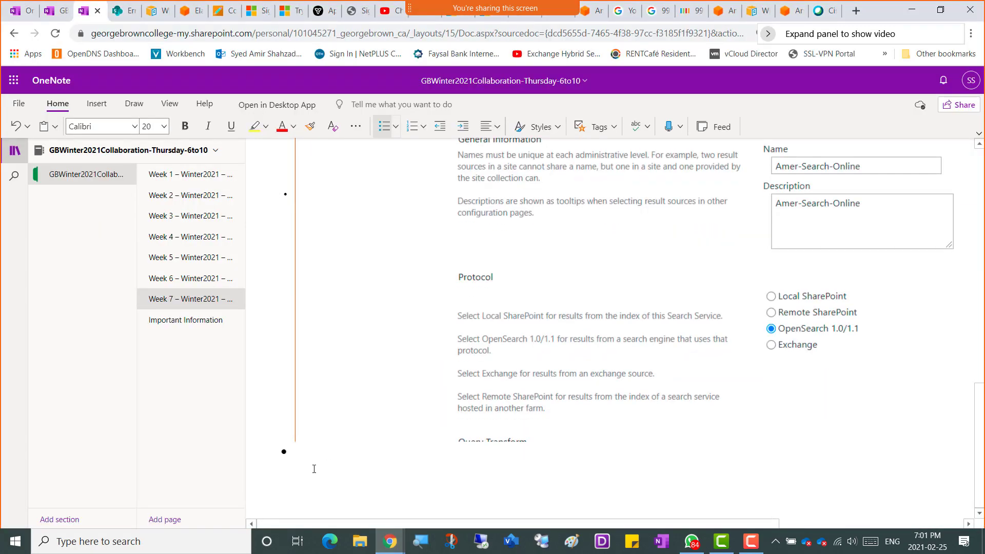
{"action": "type", "text": "Screenshot "}
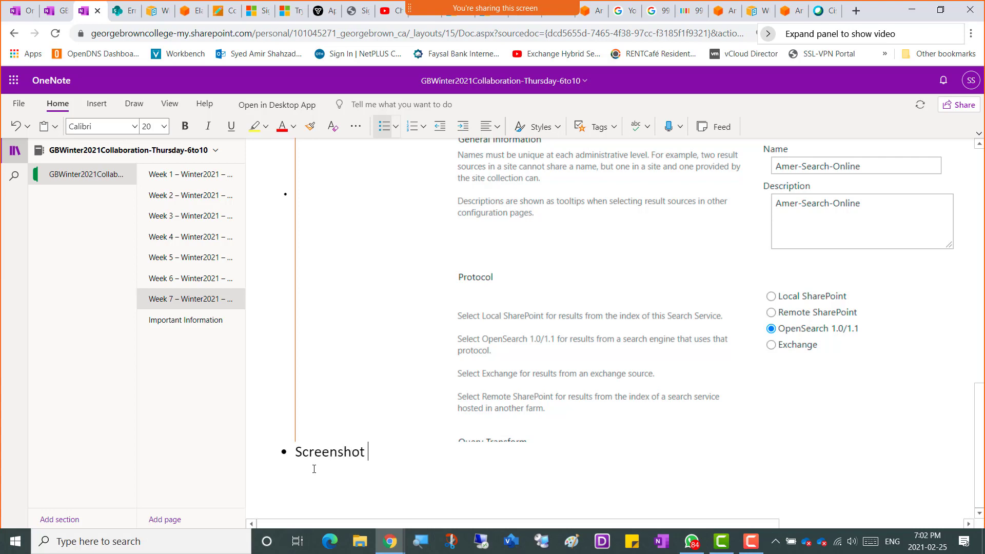
{"action": "type", "text": "2 = basic search Center"}
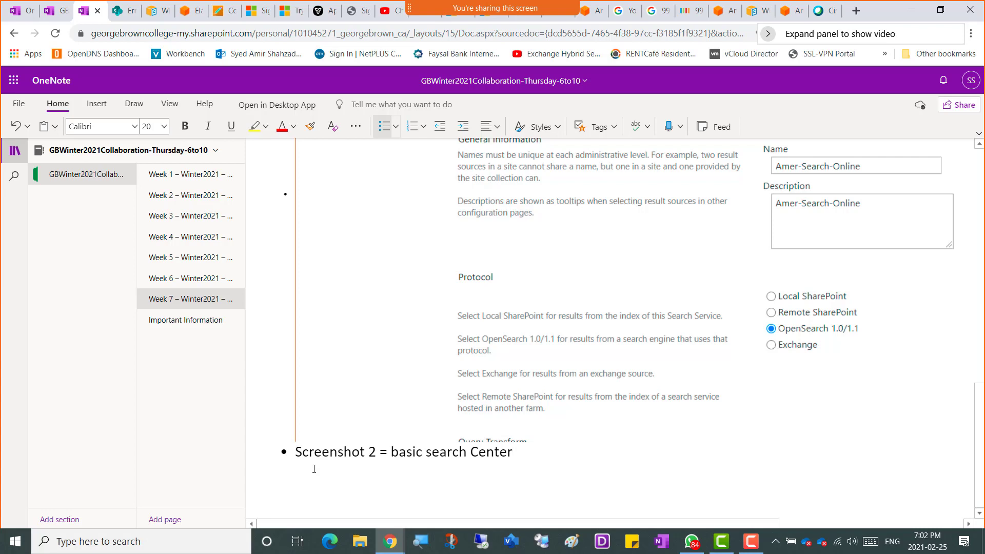
{"action": "key", "text": "ctrl+v"}
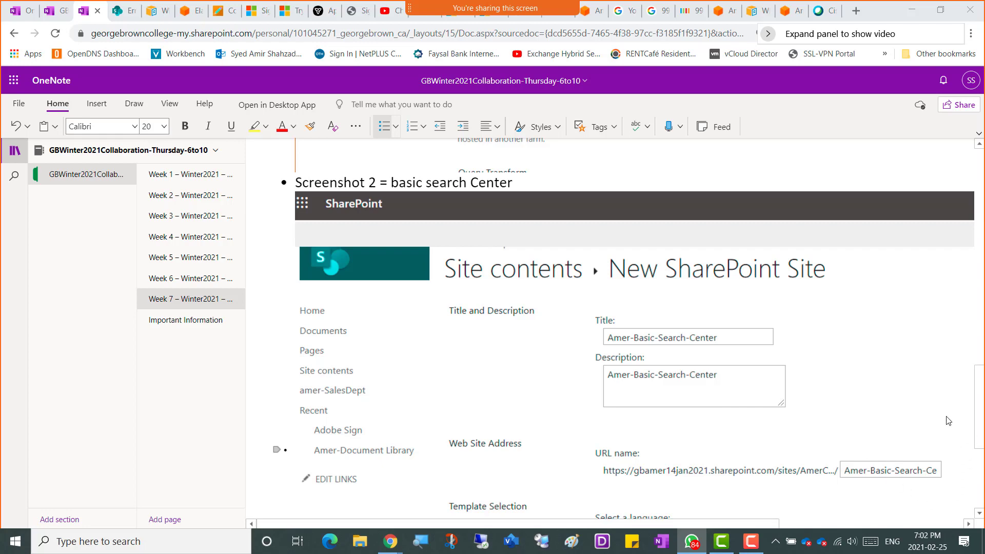
Return to the New SharePoint Site form and set both Quick Launch display and use of the parent's top link bar to Yes
{"action": "left_click", "coordinate": [394, 543]}
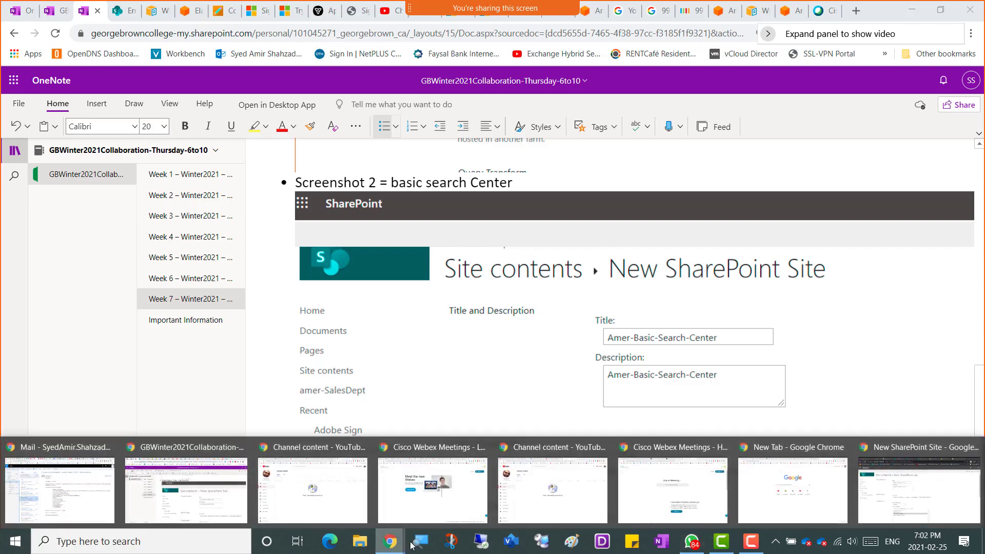
{"action": "left_click", "coordinate": [882, 477]}
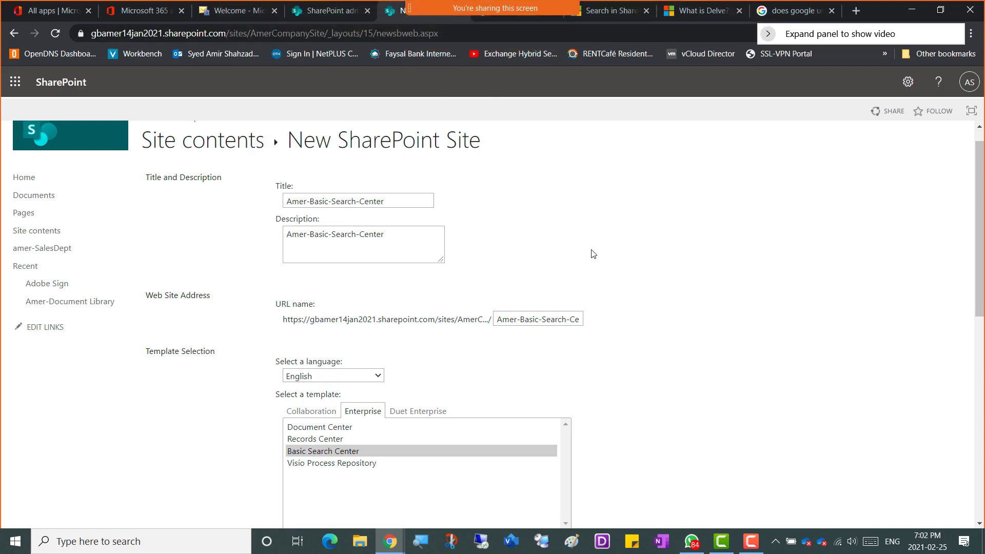
{"action": "scroll", "coordinate": [593, 254], "scroll_direction": "down", "scroll_amount": 3}
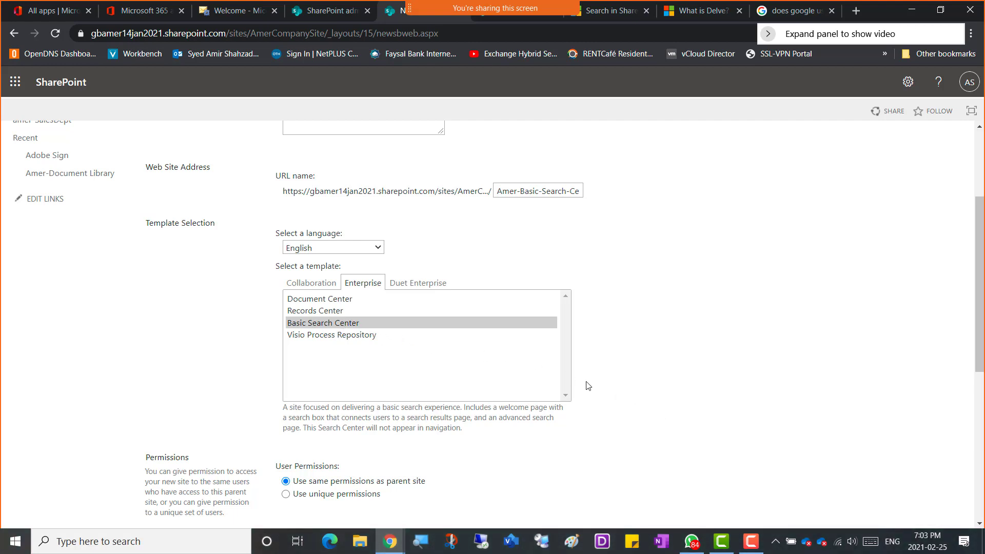
{"action": "scroll", "coordinate": [633, 399], "scroll_direction": "down", "scroll_amount": 1}
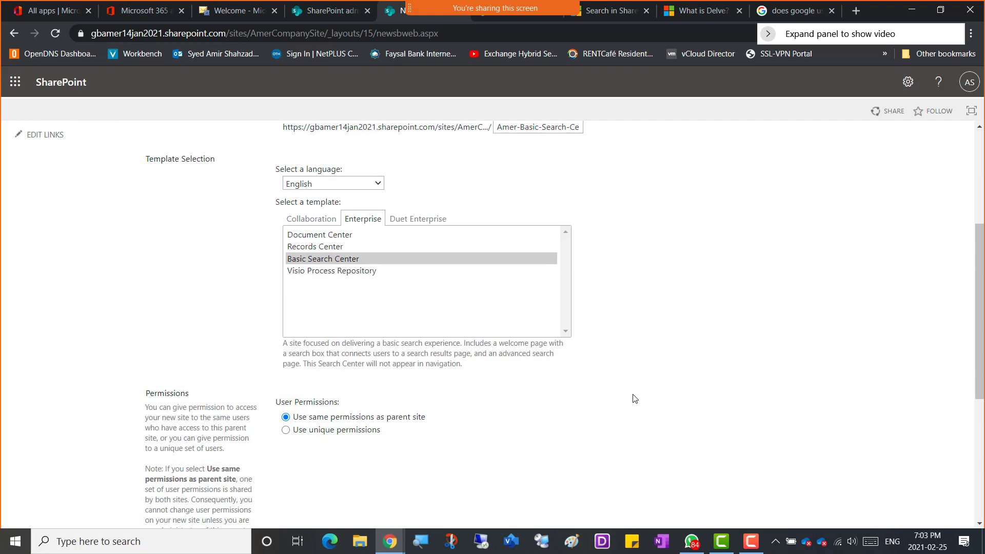
{"action": "scroll", "coordinate": [613, 398], "scroll_direction": "down", "scroll_amount": 1}
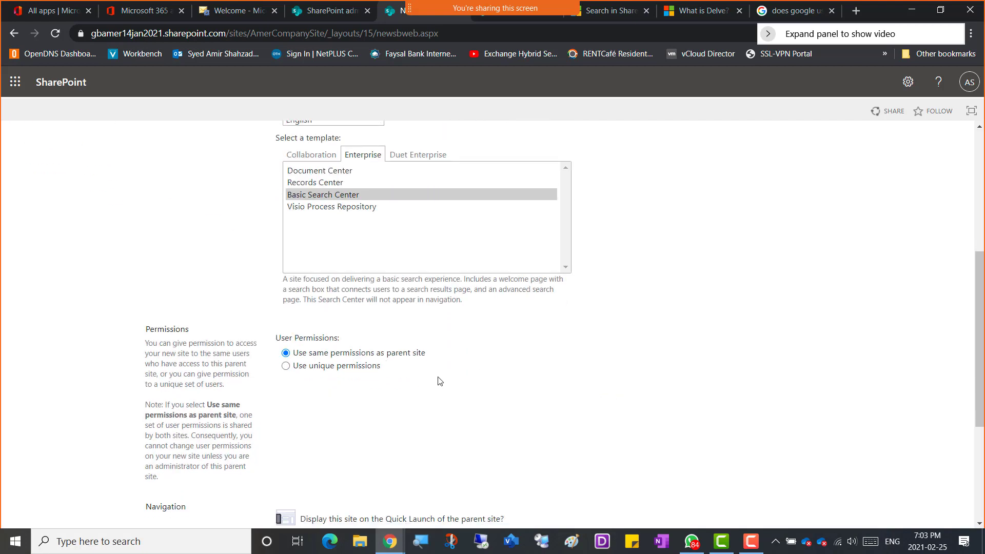
{"action": "scroll", "coordinate": [518, 366], "scroll_direction": "down", "scroll_amount": 2}
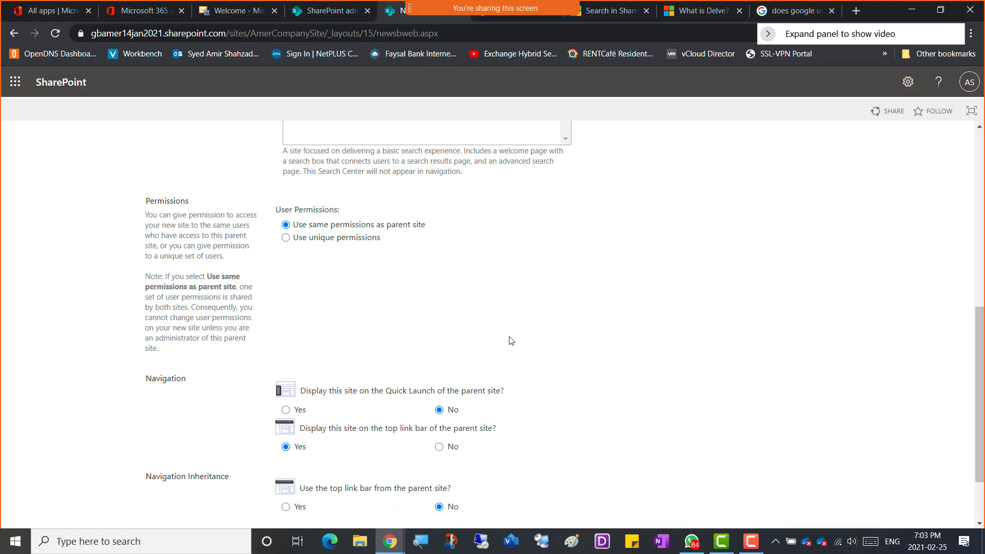
{"action": "scroll", "coordinate": [523, 312], "scroll_direction": "down", "scroll_amount": 2}
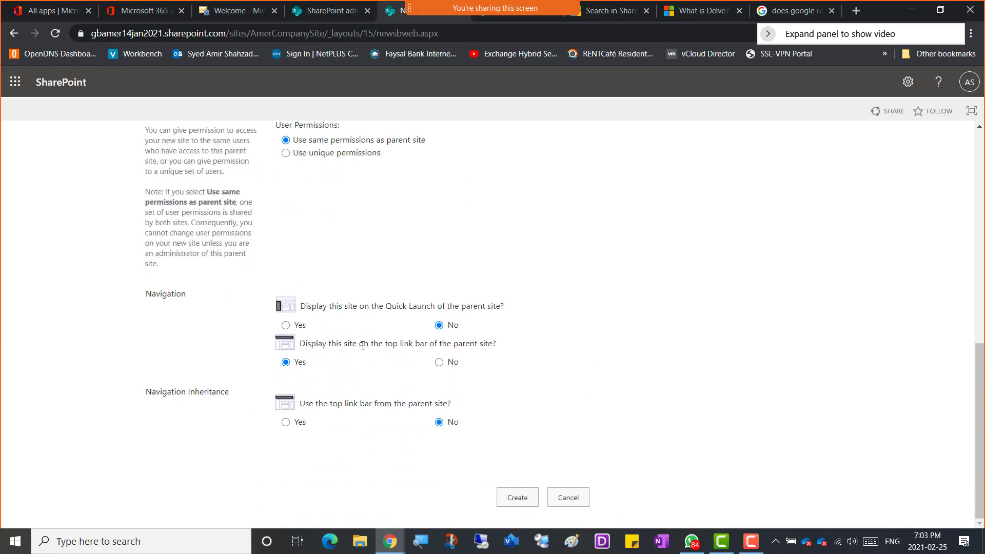
{"action": "left_click", "coordinate": [285, 326]}
{"action": "left_click", "coordinate": [286, 422]}
Recheck the template, permissions and navigation options and create the Amer-Basic-Search-Center subsite
{"action": "left_click", "coordinate": [506, 500]}
{"action": "scroll", "coordinate": [400, 264], "scroll_direction": "down", "scroll_amount": 4}
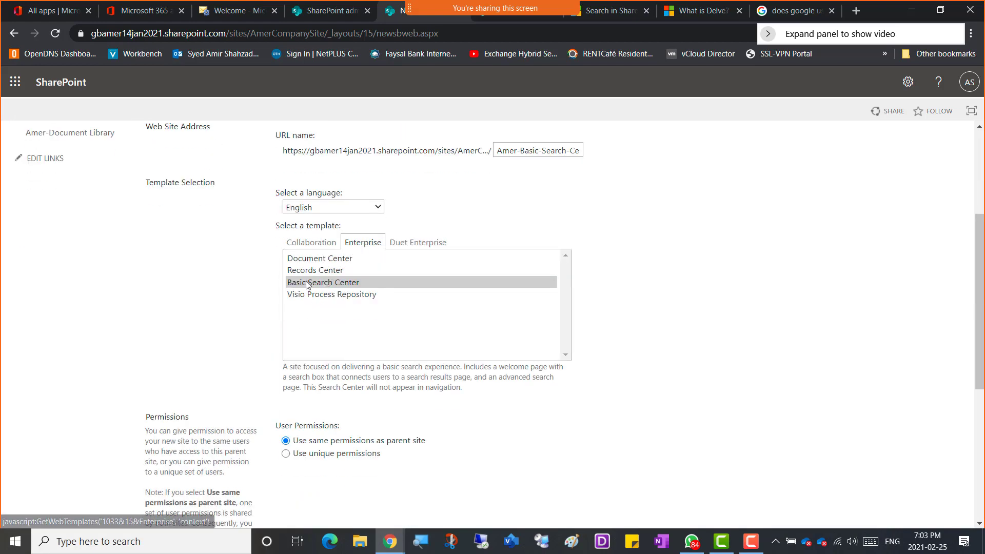
{"action": "scroll", "coordinate": [569, 355], "scroll_direction": "down", "scroll_amount": 6}
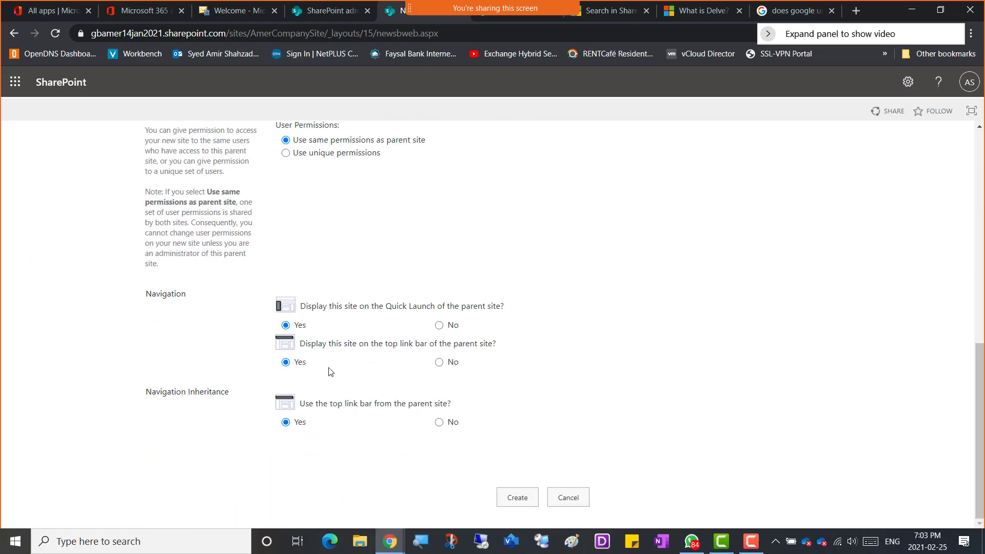
{"action": "left_click", "coordinate": [516, 504]}
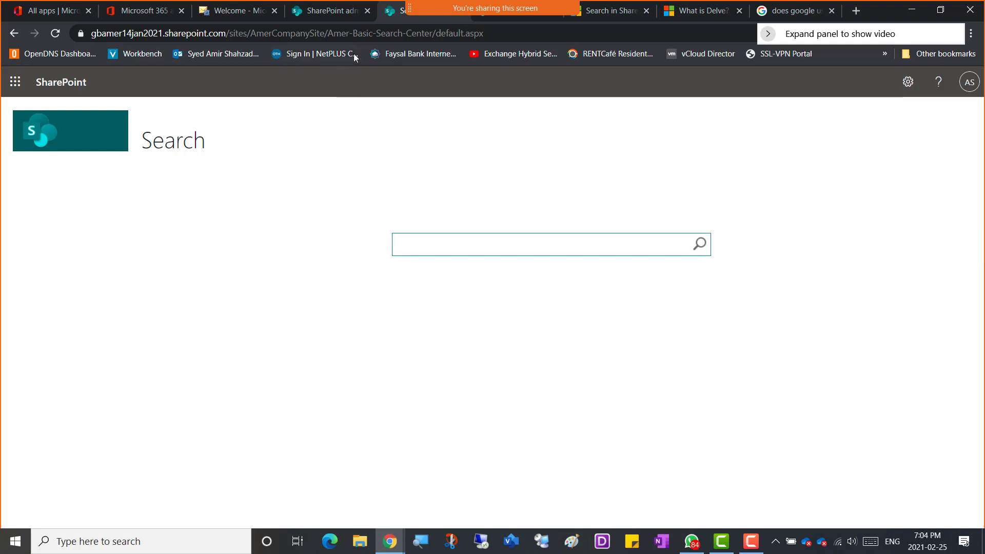
Check the new search center's web address, reload its page and select the full address
{"action": "double_click", "coordinate": [355, 34]}
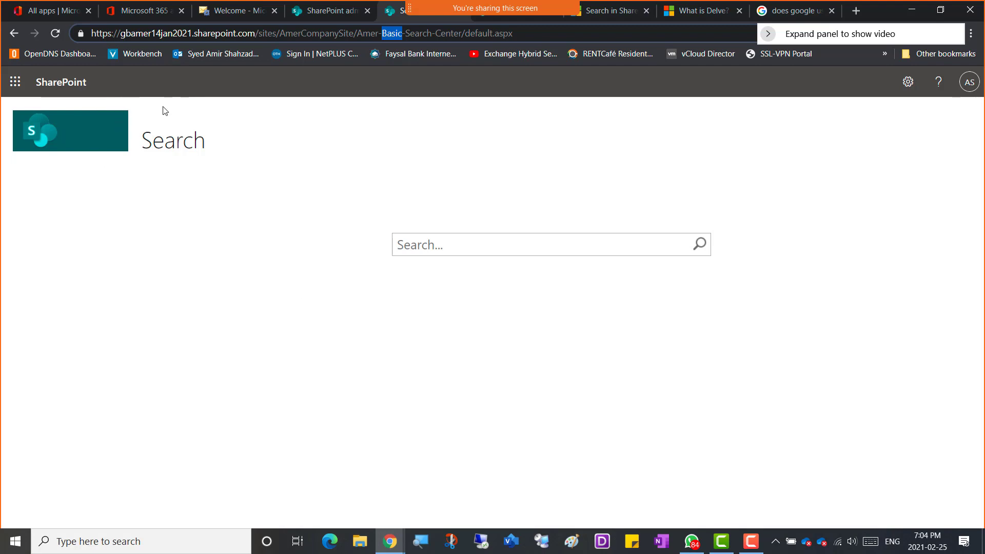
{"action": "left_click", "coordinate": [55, 35]}
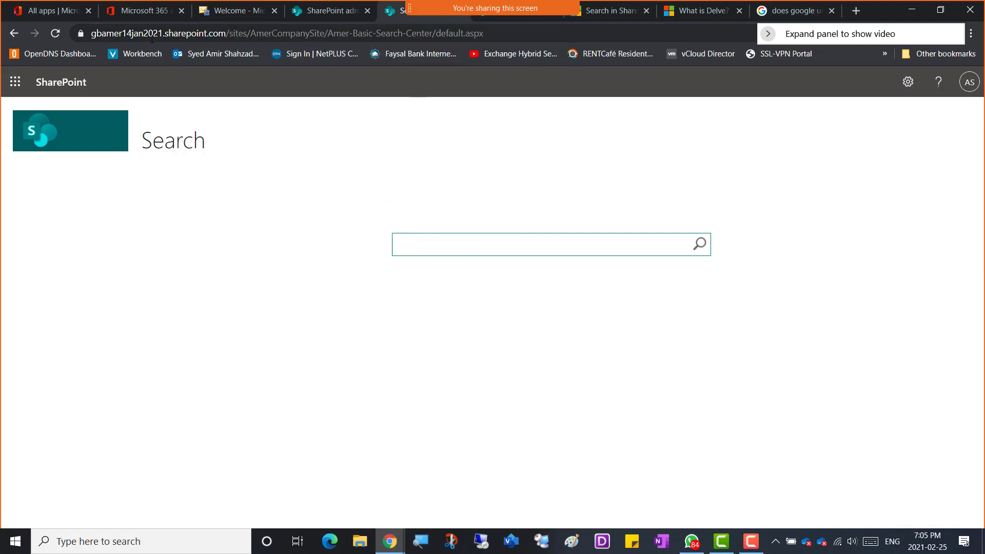
{"action": "left_click", "coordinate": [490, 35]}
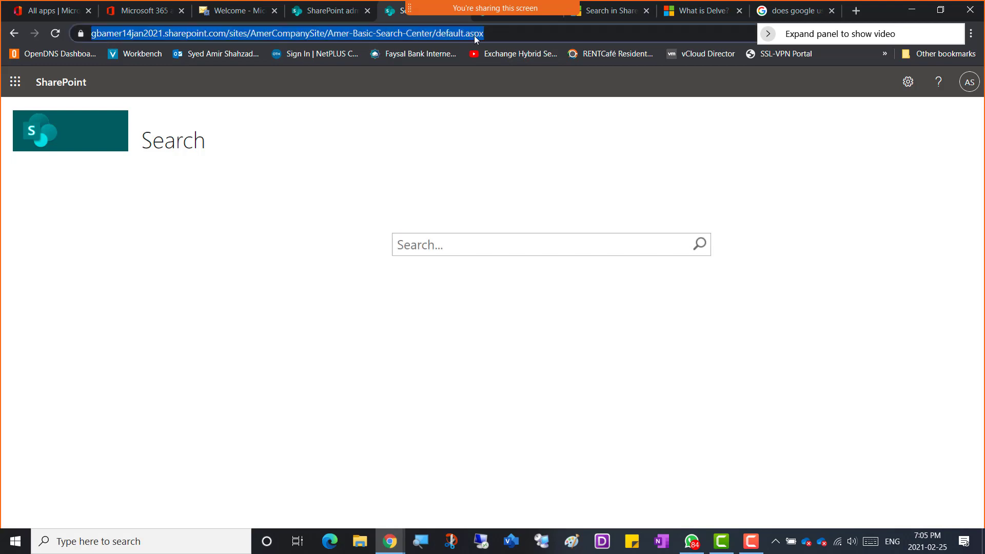
{"action": "right_click", "coordinate": [359, 33]}
{"action": "left_click", "coordinate": [392, 101]}
{"action": "right_click", "coordinate": [278, 32]}
{"action": "left_click", "coordinate": [309, 100]}
{"action": "left_click", "coordinate": [239, 224]}
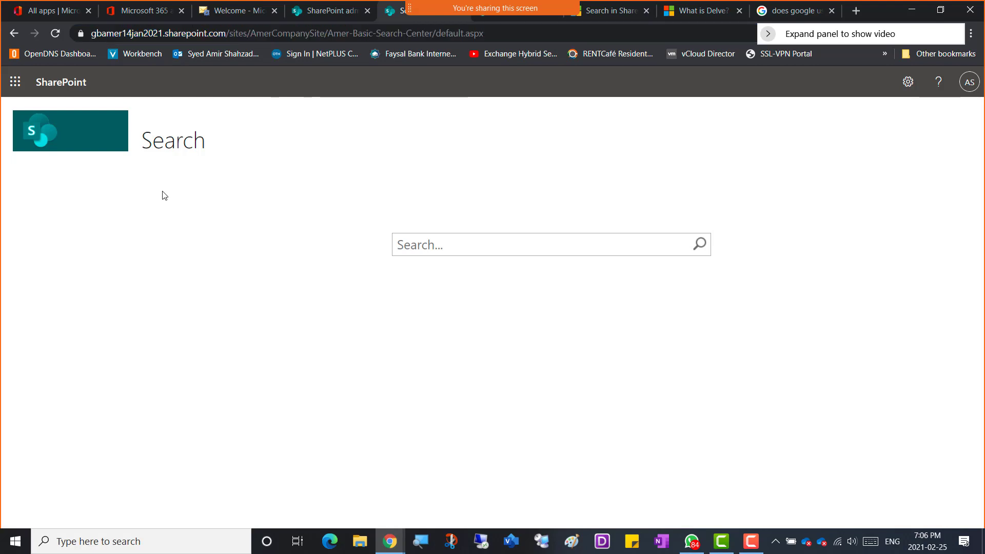
Go through the SharePoint start page to AmerCompanySite and open its Documents library
{"action": "left_click", "coordinate": [58, 86]}
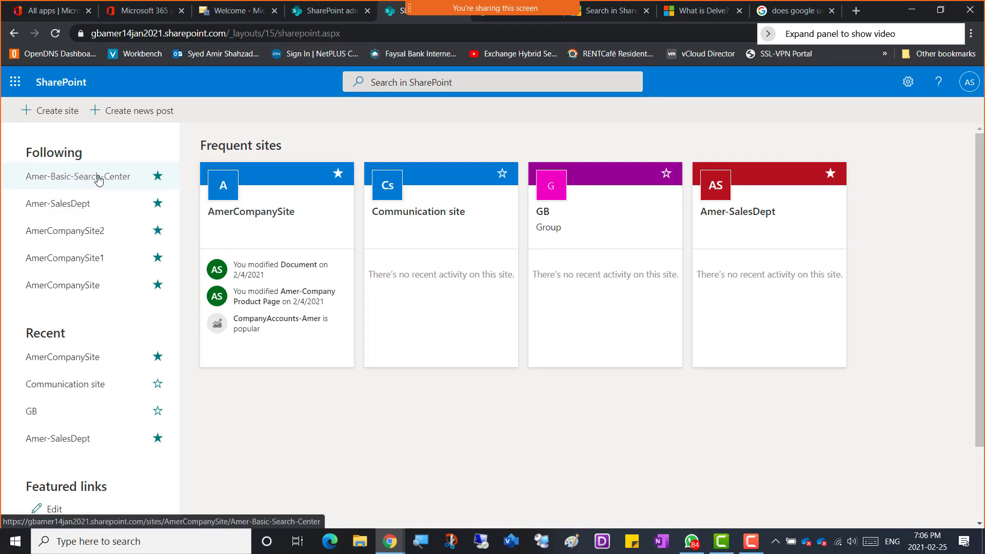
{"action": "left_click", "coordinate": [247, 215]}
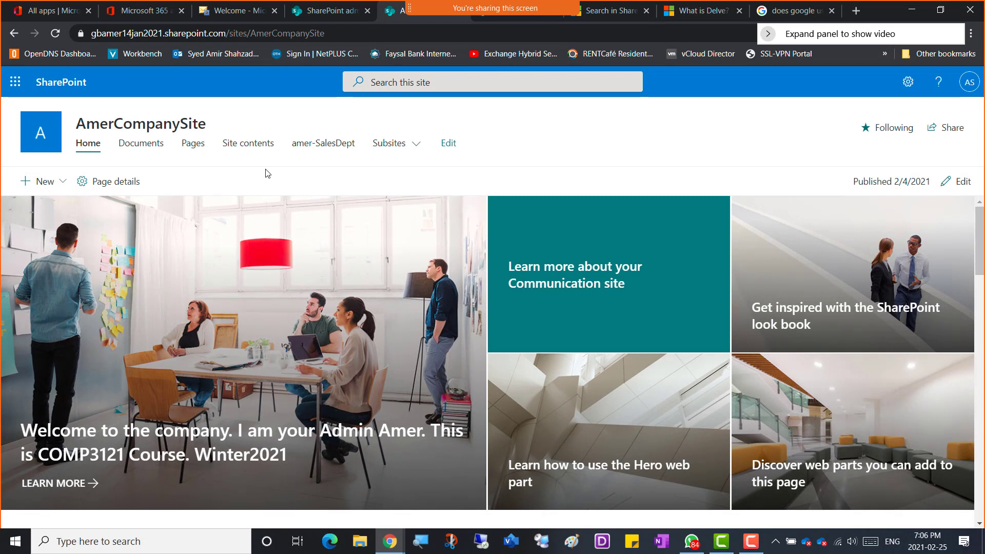
{"action": "left_click", "coordinate": [137, 147]}
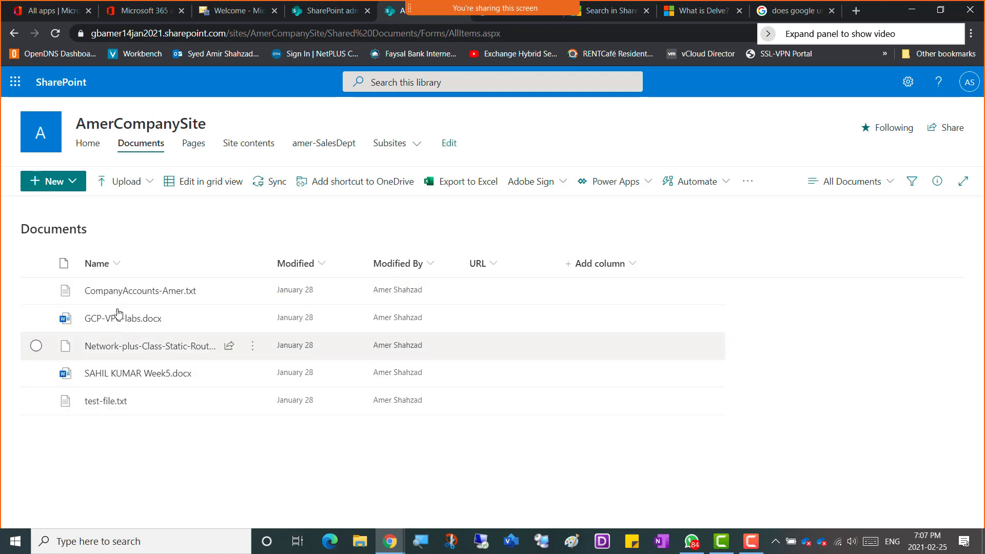
Upload new_user_credentials-Batch1-COMP3108-Tuesday-winter-2021.csv from the local Documents folder to the library
{"action": "left_click", "coordinate": [143, 189]}
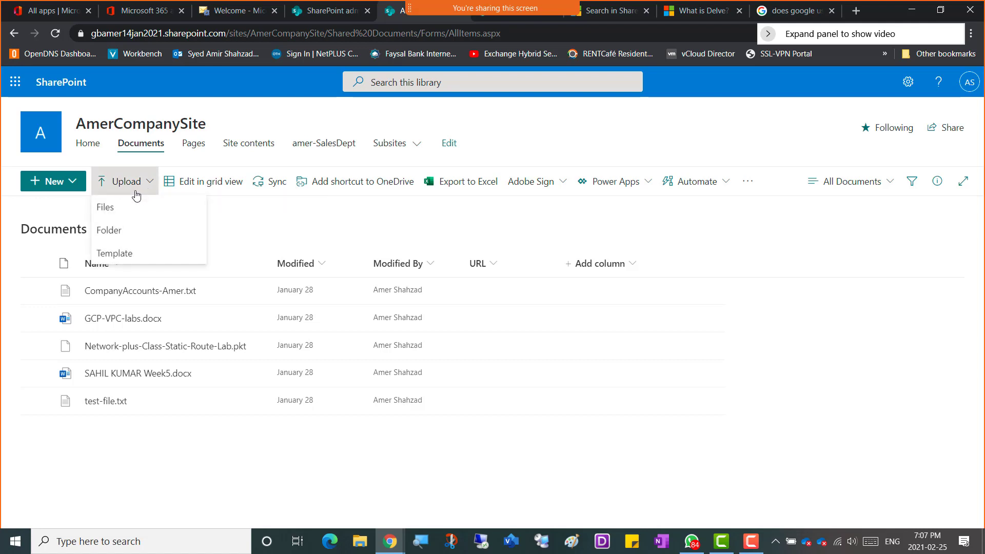
{"action": "left_click", "coordinate": [115, 215]}
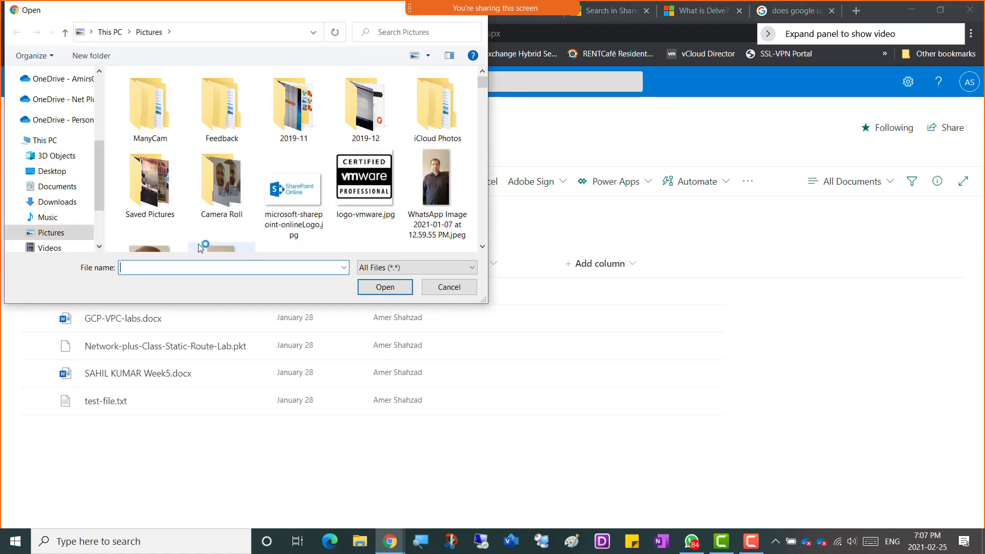
{"action": "scroll", "coordinate": [236, 188], "scroll_direction": "down", "scroll_amount": 5}
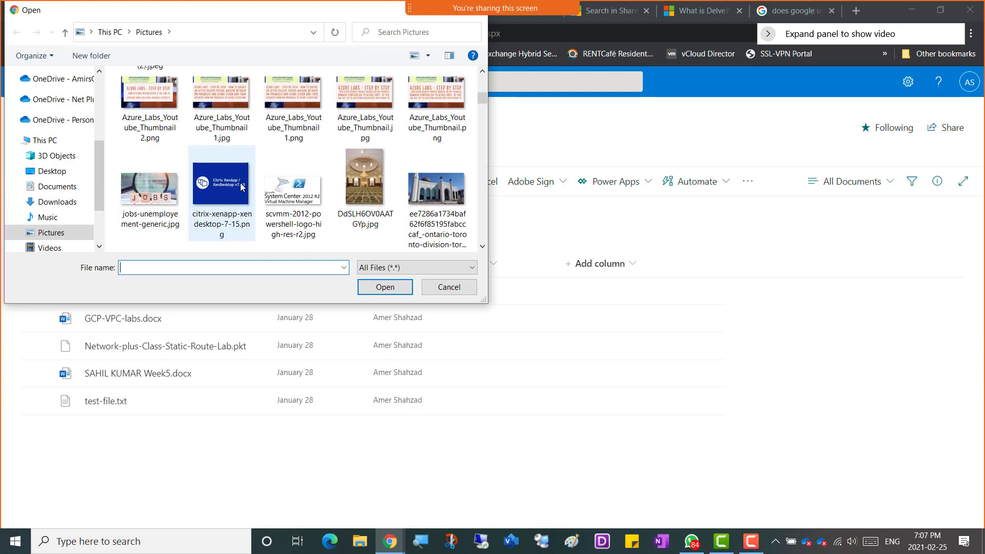
{"action": "left_click", "coordinate": [53, 188]}
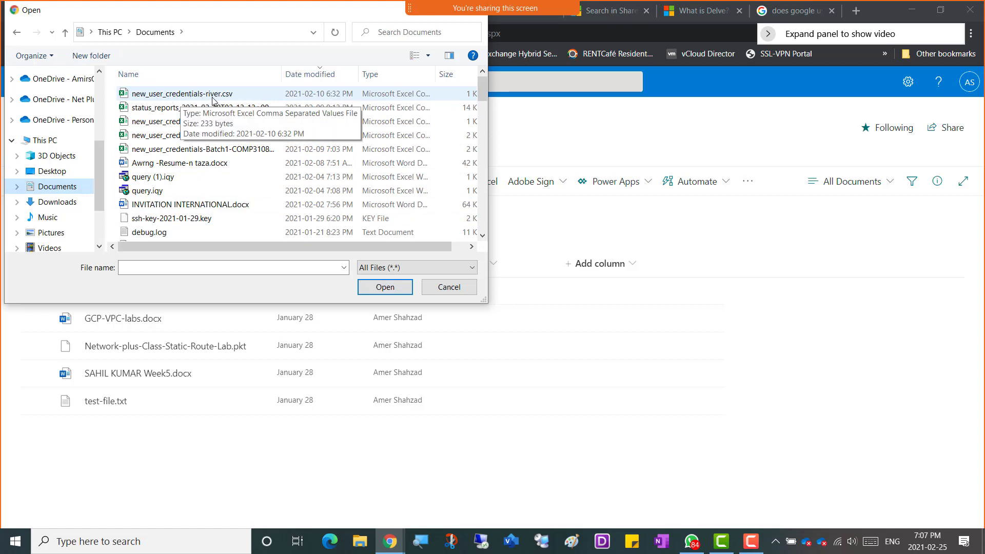
{"action": "double_click", "coordinate": [207, 152]}
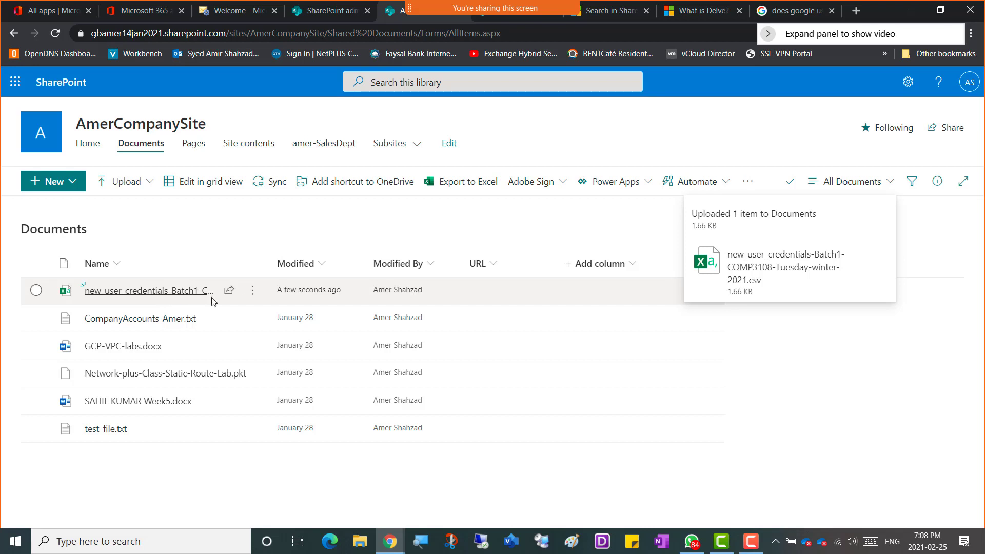
Open the new_user_credentials-Batch1-COMP3108-Tuesday-winter-2021 workbook, copy its full title and return to the AmerCompanySite document library
{"action": "mouse_move", "coordinate": [191, 298]}
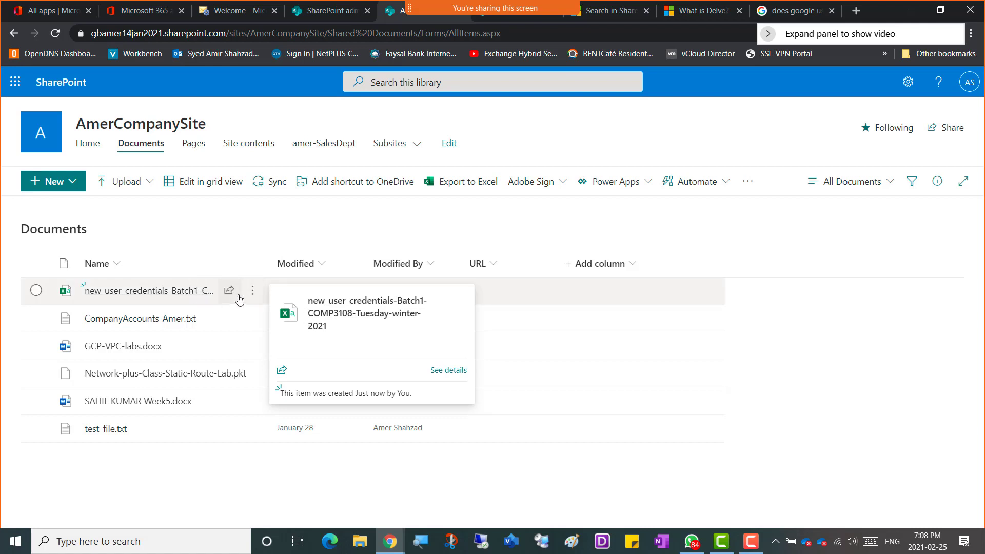
{"action": "left_click", "coordinate": [155, 291]}
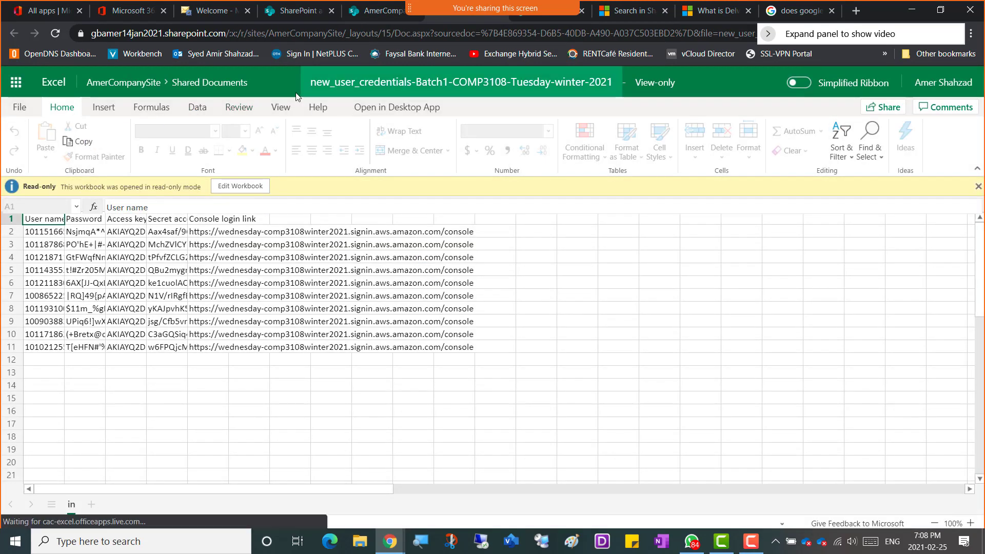
{"action": "left_click_drag", "start_coordinate": [307, 84], "coordinate": [377, 90]}
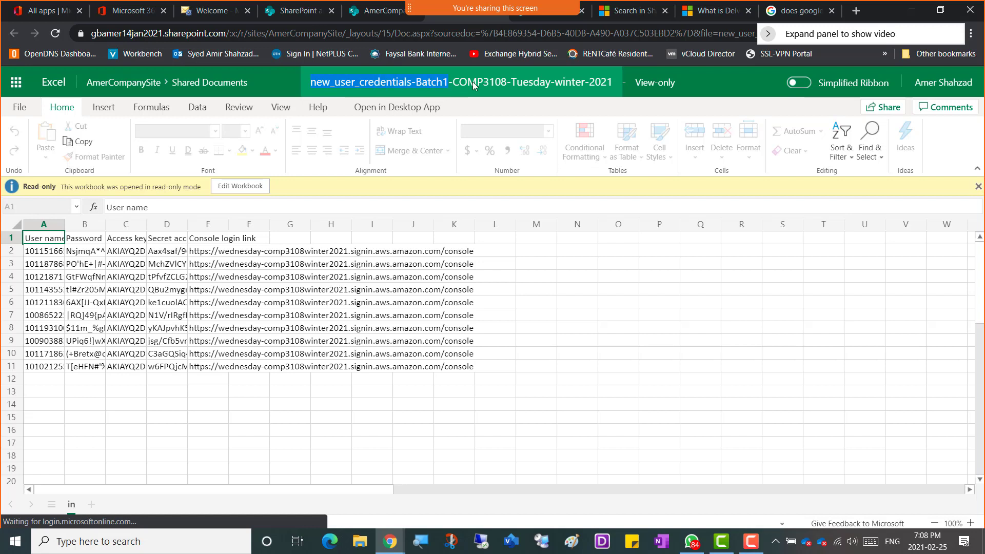
{"action": "left_click_drag", "start_coordinate": [473, 81], "coordinate": [607, 88]}
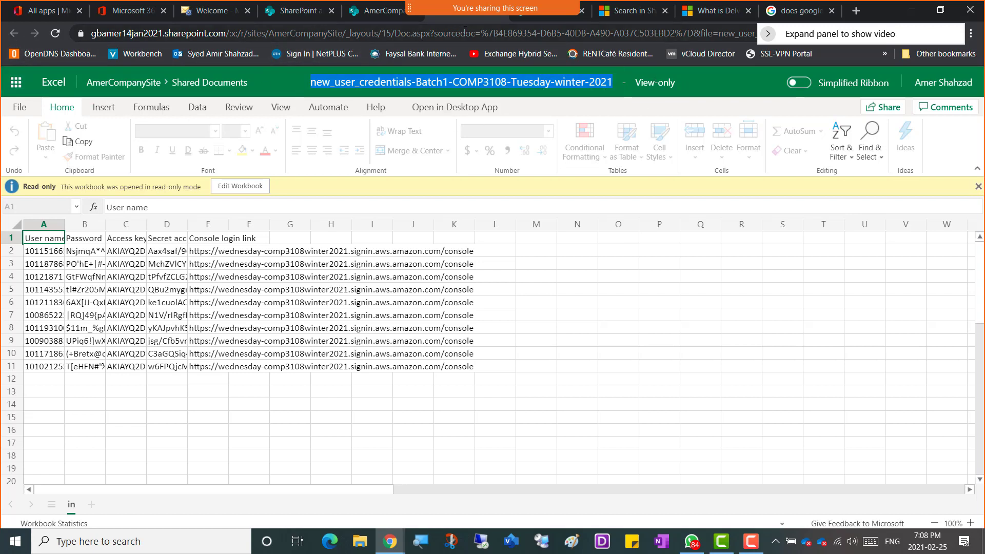
{"action": "left_click", "coordinate": [384, 14]}
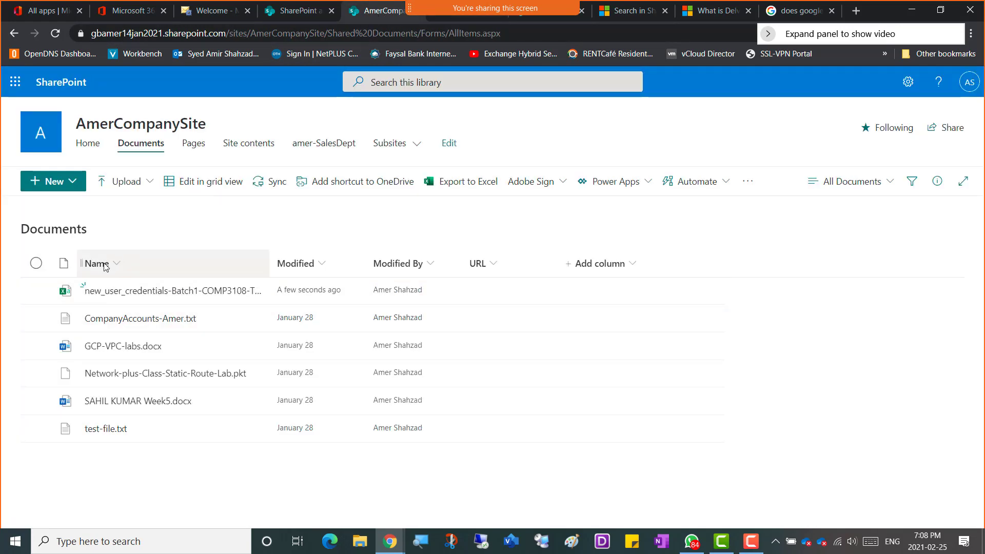
{"action": "mouse_move", "coordinate": [149, 300]}
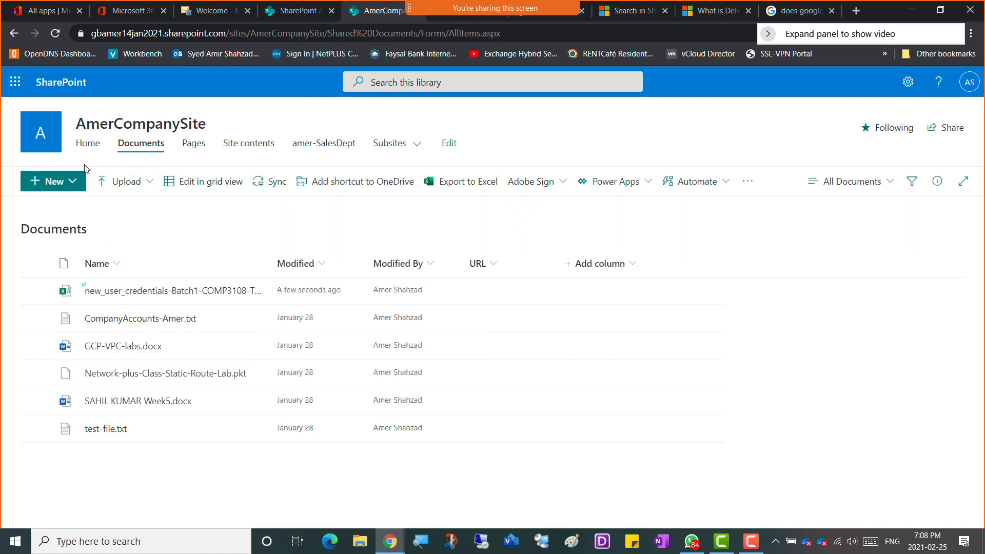
Open Amer-Basic-Search-Center from the SharePoint start page and search for the copied title new_user_credentials-Batch1-COMP3108-Tuesday-winter-2021
{"action": "left_click", "coordinate": [62, 85]}
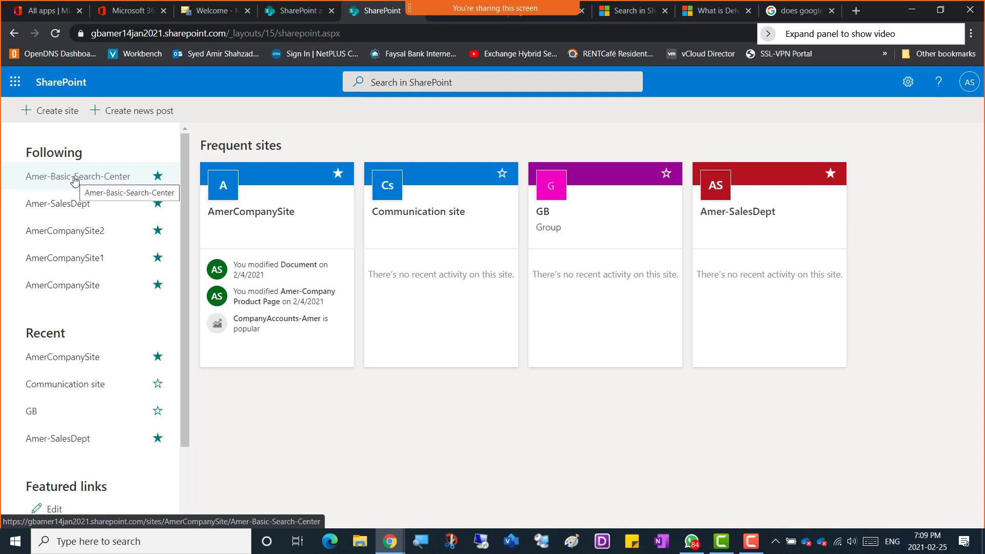
{"action": "left_click", "coordinate": [68, 179]}
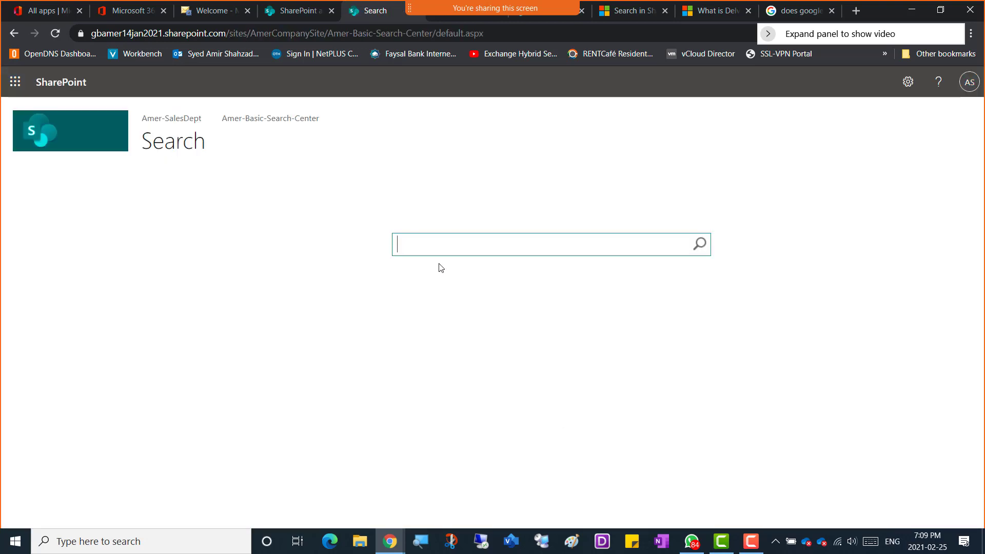
{"action": "right_click", "coordinate": [421, 244]}
{"action": "left_click", "coordinate": [442, 342]}
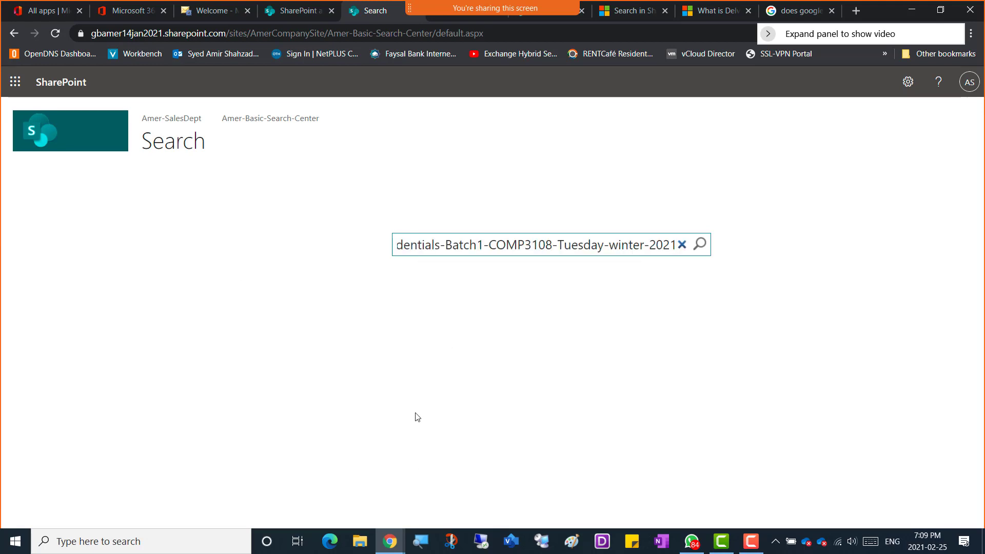
{"action": "left_click", "coordinate": [707, 251]}
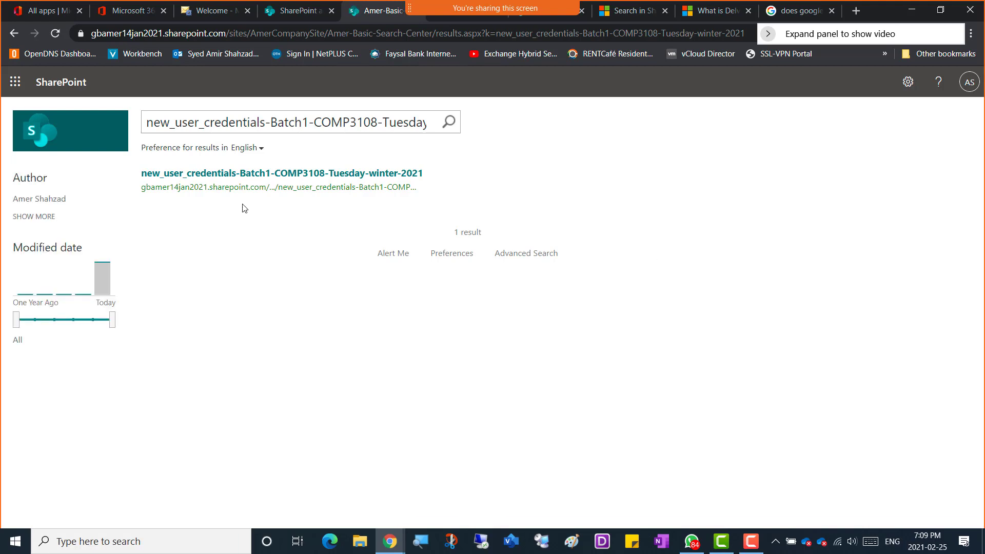
Capture a rectangular screenshot of the search results page, including the site header, search box and refinement filters
{"action": "mouse_move", "coordinate": [201, 178]}
{"action": "key", "text": "super+shift+s"}
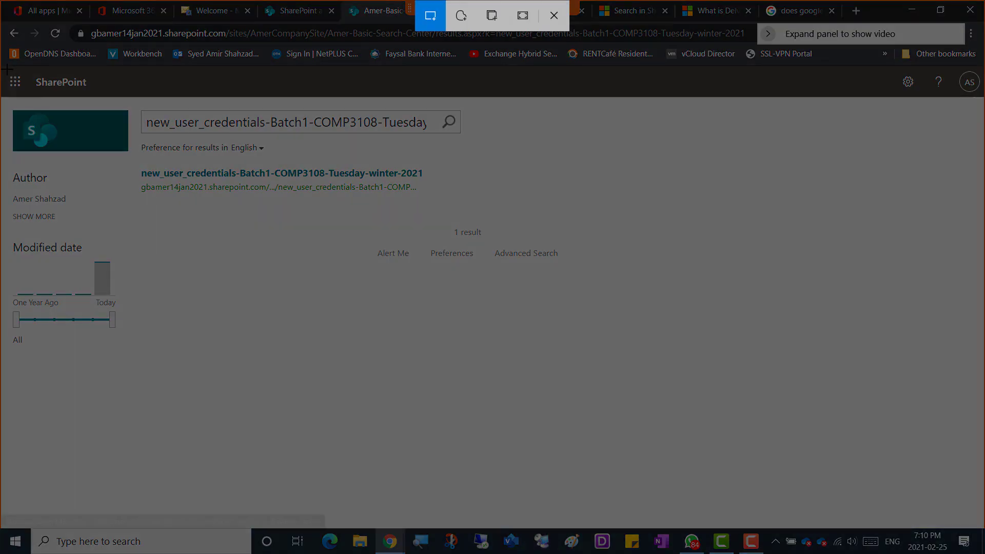
{"action": "left_click_drag", "start_coordinate": [8, 68], "coordinate": [591, 429]}
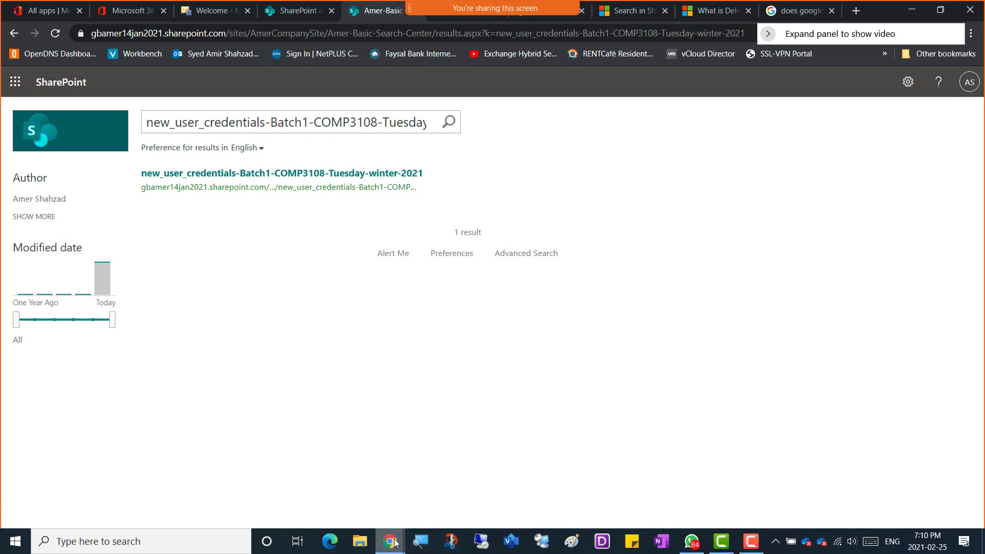
Switch to the OneNote notebook and add the bullet "Screenshot 3 = Search Results Works" below the Screenshot 2 image
{"action": "mouse_move", "coordinate": [394, 543]}
{"action": "left_click", "coordinate": [171, 492]}
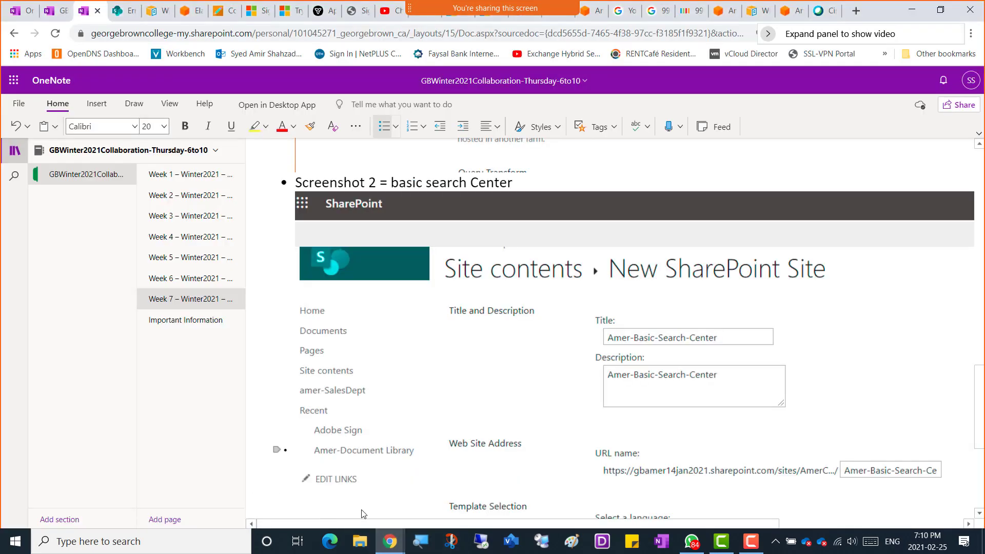
{"action": "scroll", "coordinate": [323, 487], "scroll_direction": "down", "scroll_amount": 5}
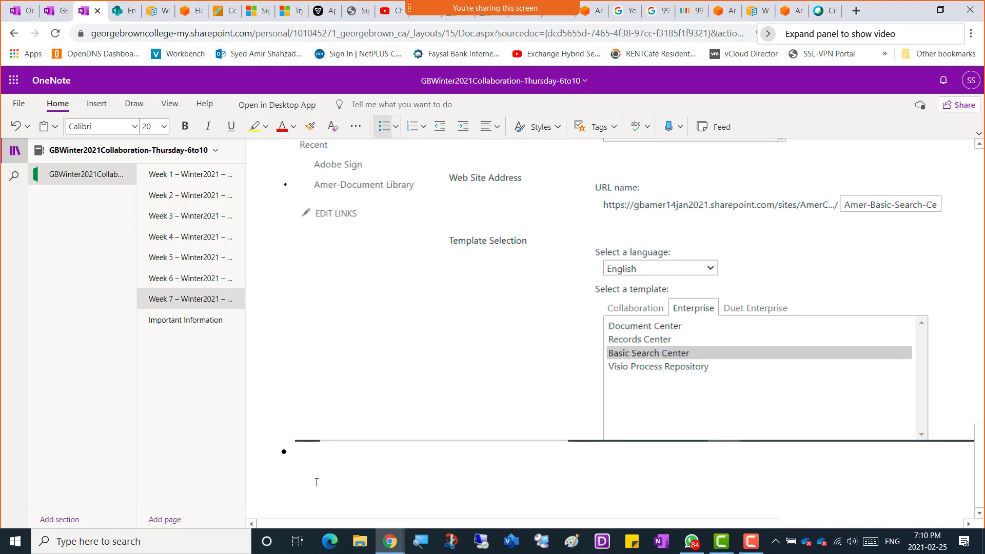
{"action": "type", "text": "Search"}
{"action": "key", "text": "BackSpace"}
{"action": "key", "text": "BackSpace"}
{"action": "key", "text": "BackSpace"}
{"action": "key", "text": "BackSpace"}
{"action": "key", "text": "BackSpace"}
{"action": "key", "text": "BackSpace"}
{"action": "type", "text": "Screenshot 3"}
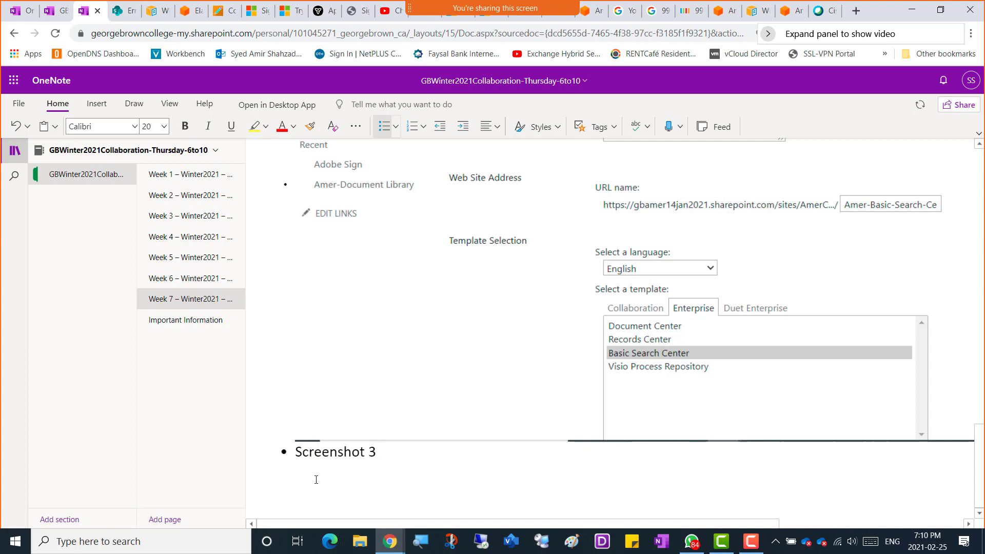
{"action": "type", "text": " = Search Results "}
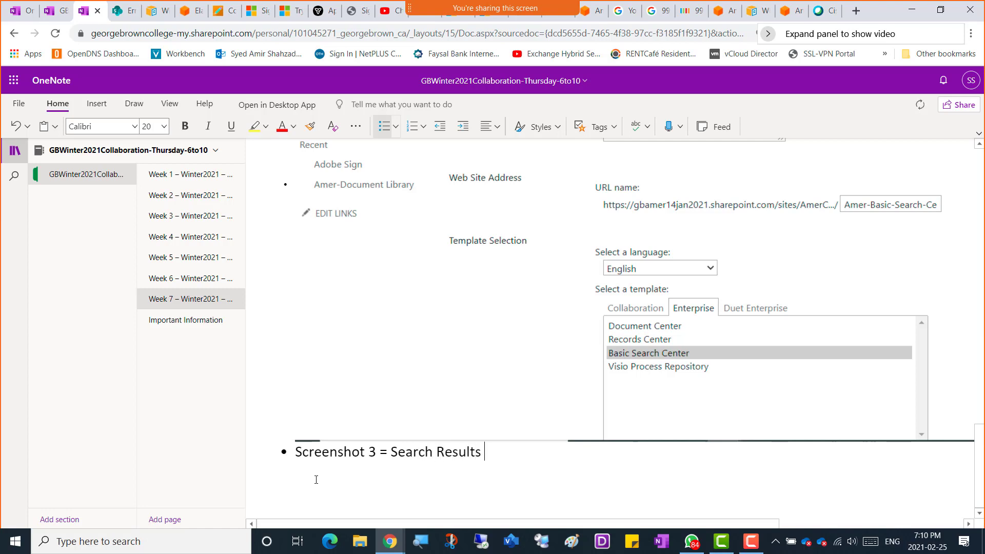
{"action": "type", "text": "Works"}
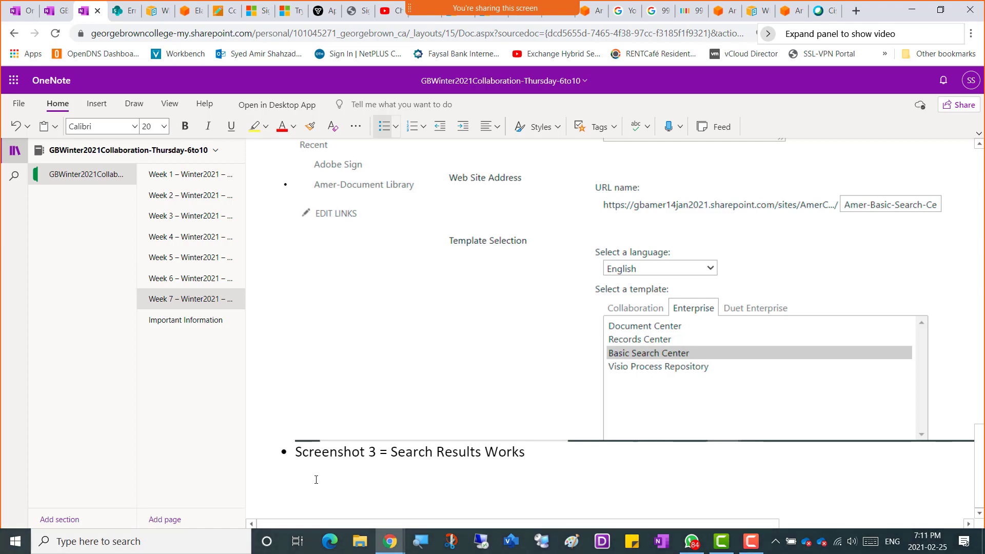
Paste the captured search results screenshot on a new line under the Screenshot 3 bullet
{"action": "key", "text": "Return"}
{"action": "key", "text": "ctrl+v"}
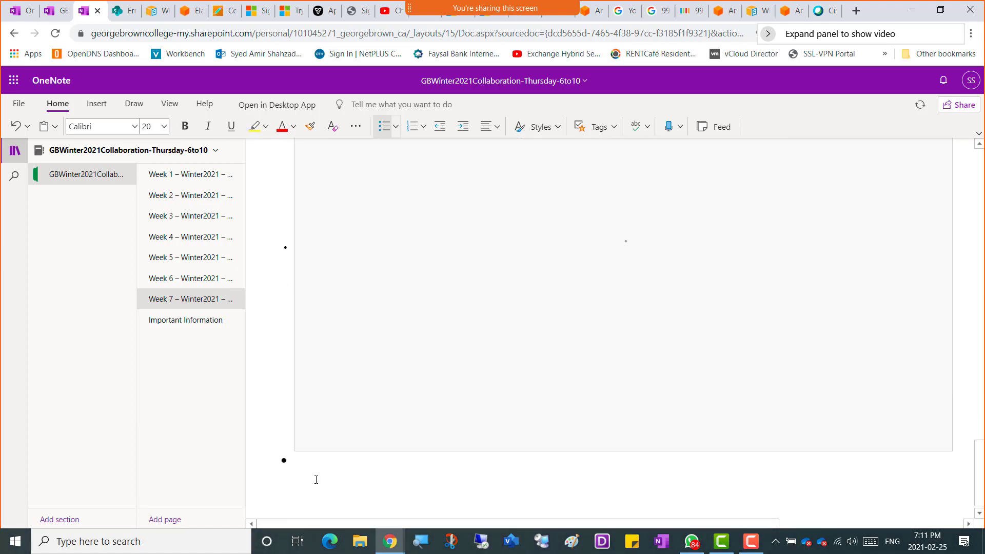
{"action": "scroll", "coordinate": [444, 363], "scroll_direction": "up", "scroll_amount": 5}
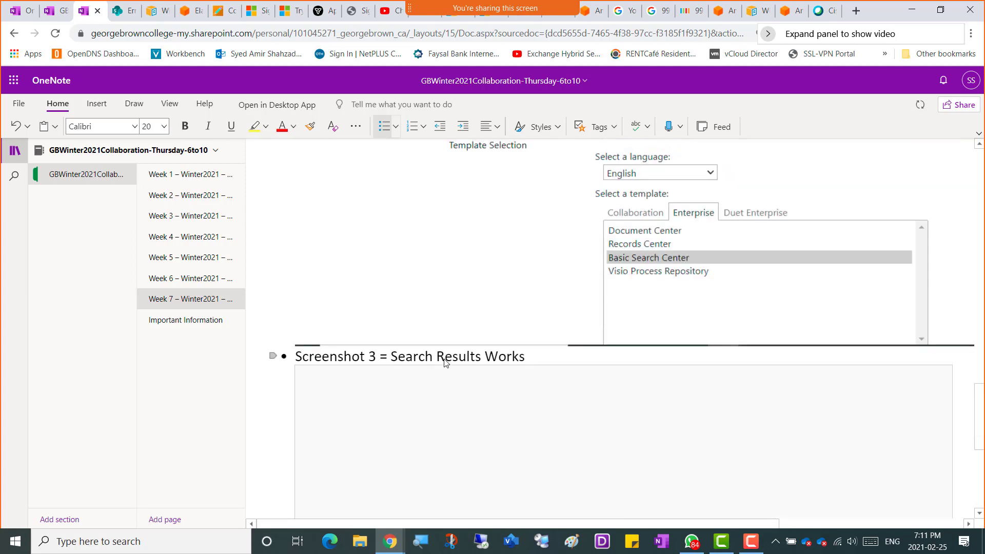
Switch back to the SharePoint browser window and open the Documents library of the Amer-SalesDept site
{"action": "key", "text": "alt+Tab"}
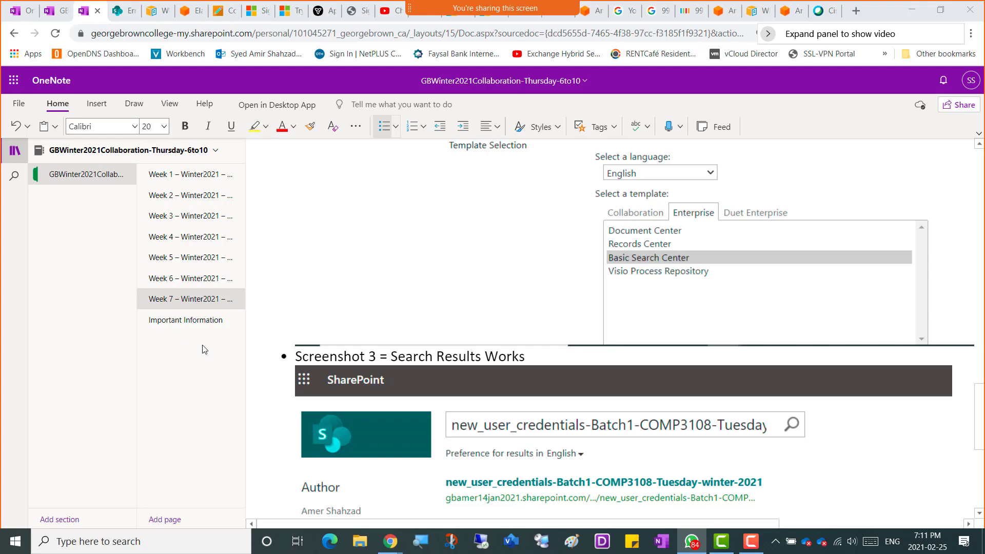
{"action": "mouse_move", "coordinate": [389, 547]}
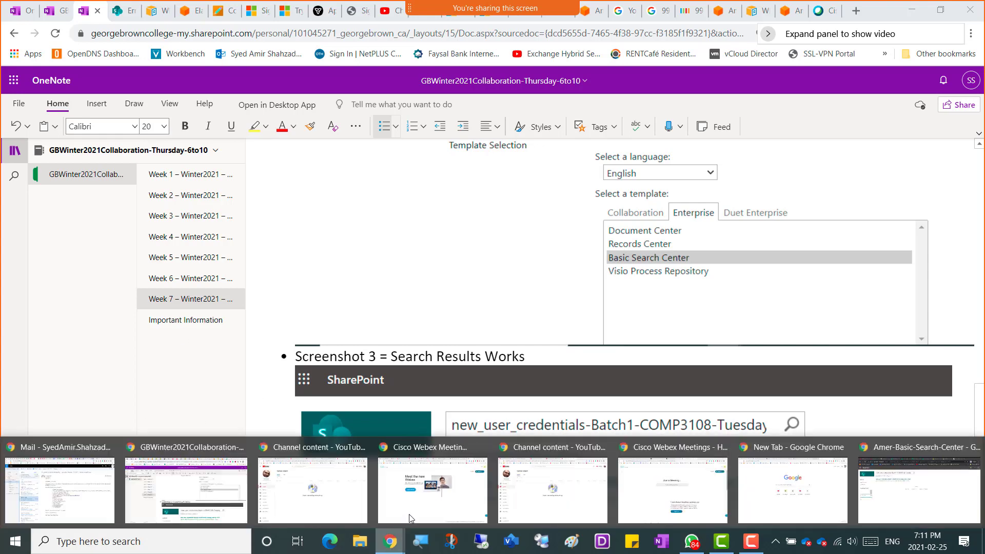
{"action": "left_click", "coordinate": [894, 500]}
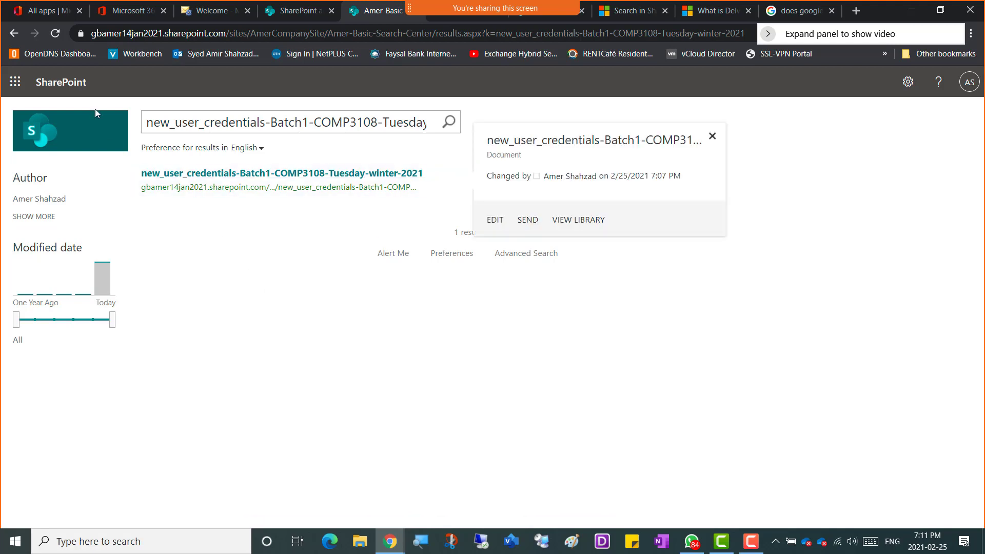
{"action": "left_click", "coordinate": [57, 87]}
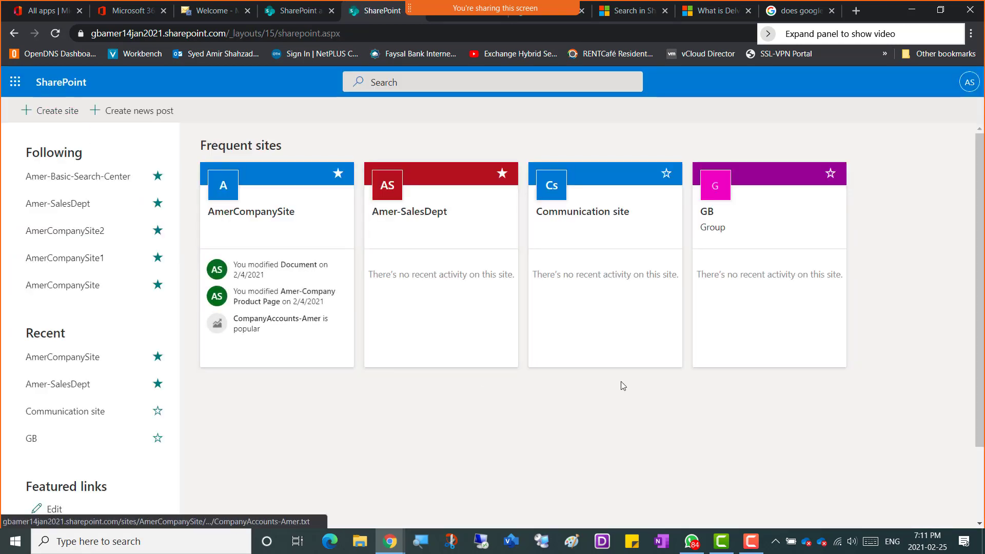
{"action": "left_click", "coordinate": [394, 222]}
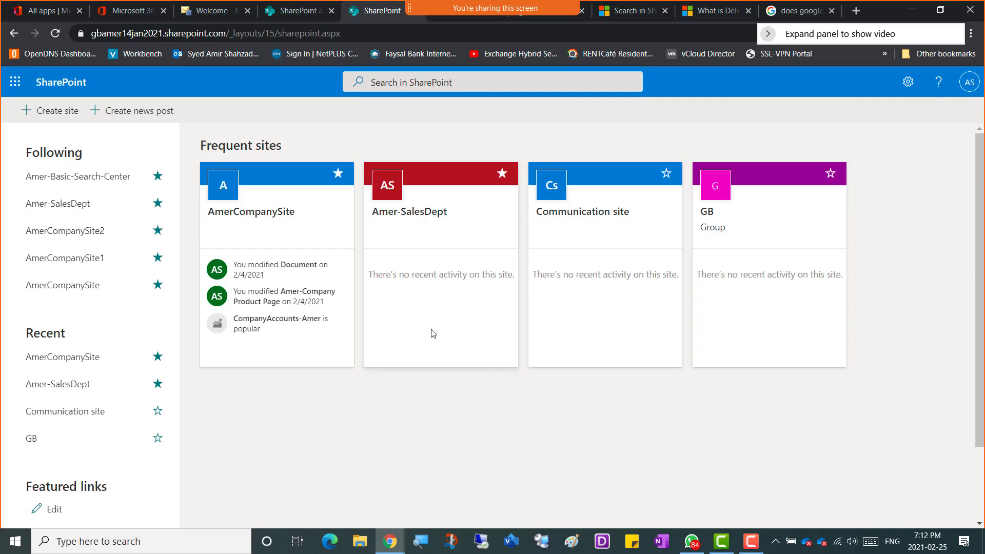
{"action": "left_click", "coordinate": [414, 219]}
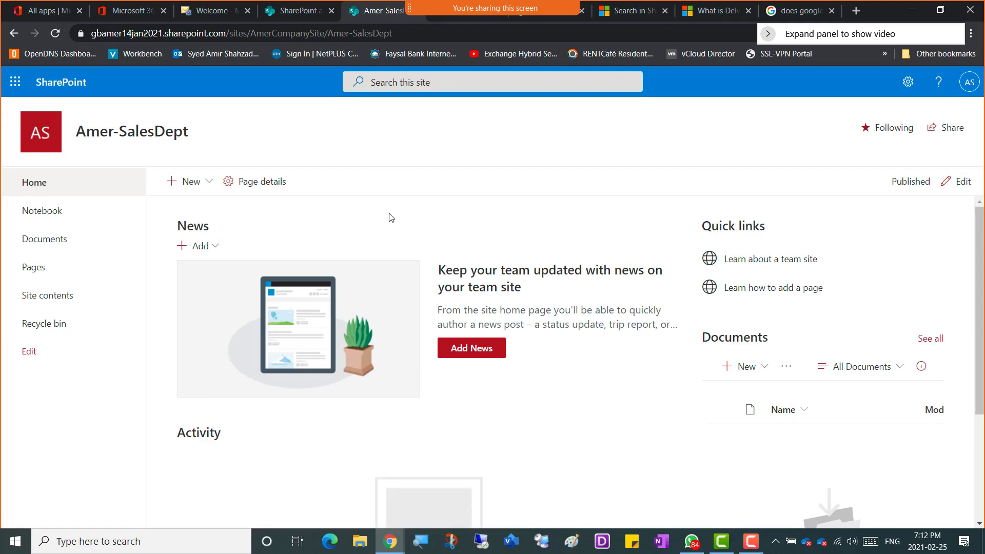
{"action": "left_click", "coordinate": [52, 241]}
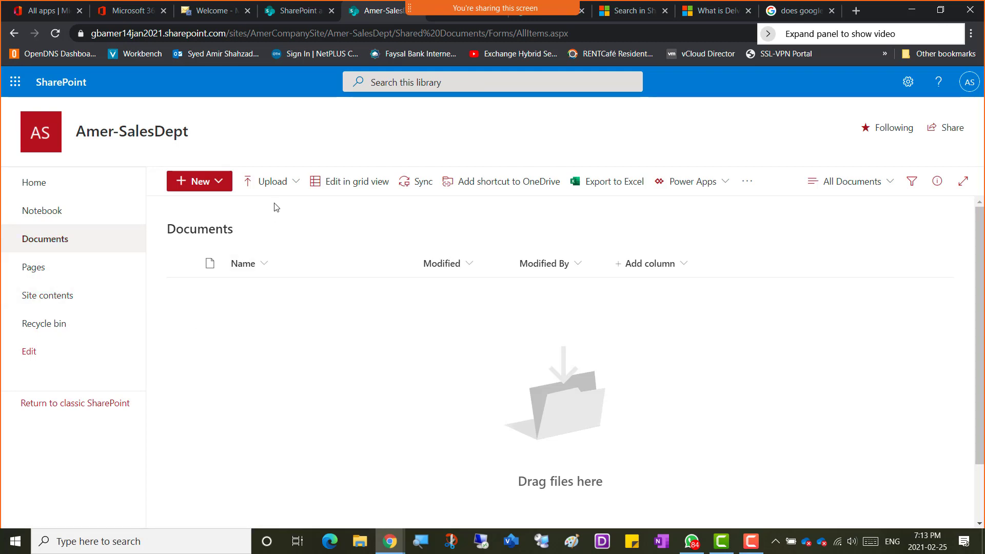
Upload the file debug.log from the local Documents folder to the Amer-SalesDept document library
{"action": "left_click", "coordinate": [297, 182]}
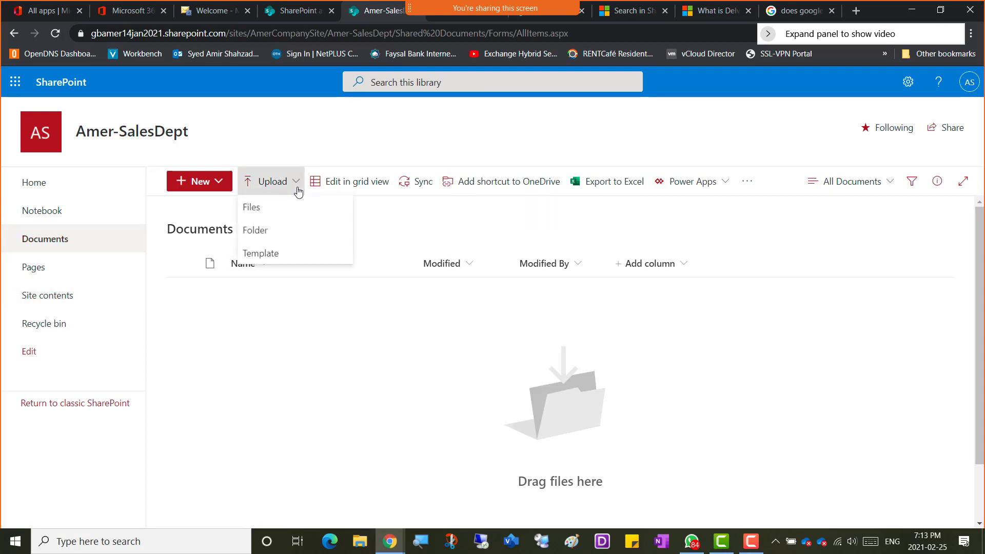
{"action": "left_click", "coordinate": [298, 207]}
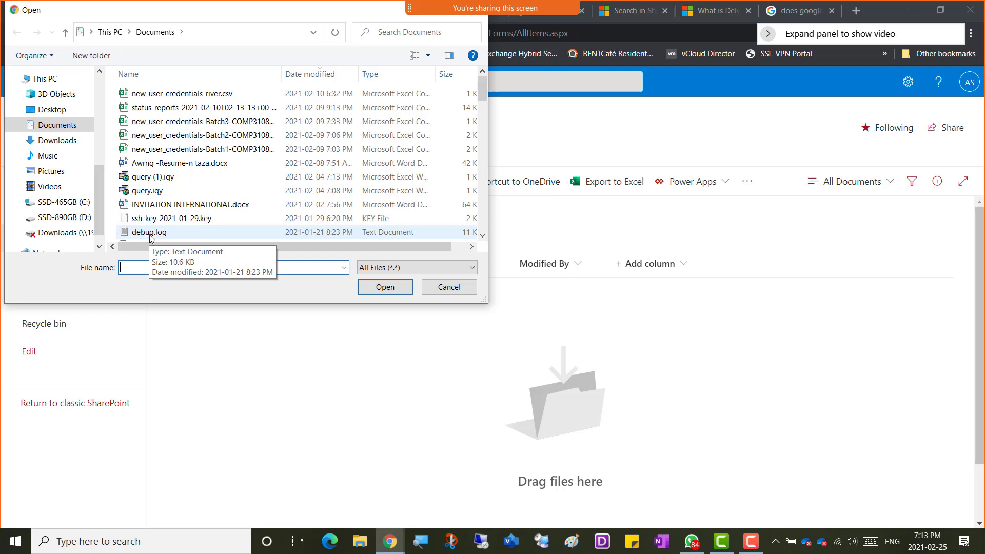
{"action": "double_click", "coordinate": [154, 235]}
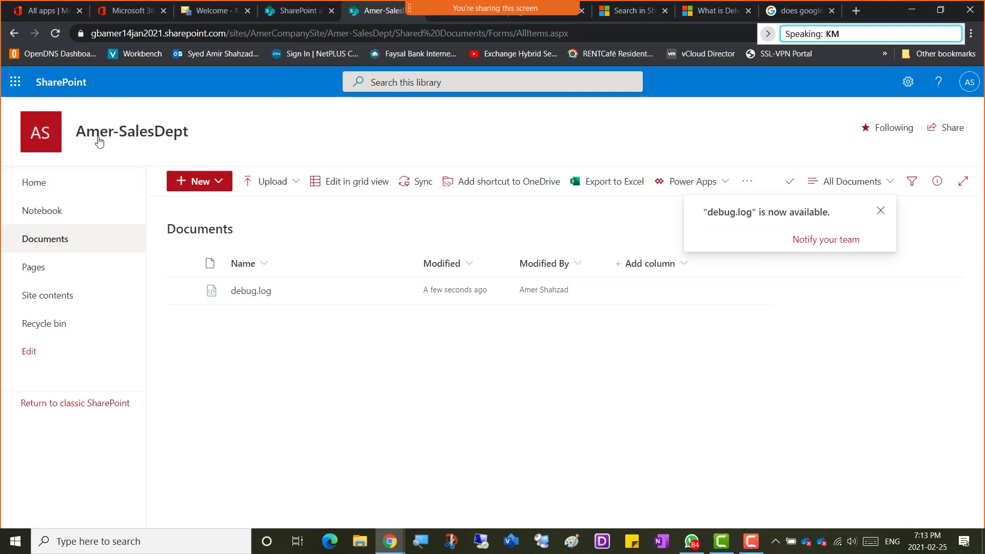
Return to the SharePoint start page, reopen the Amer-SalesDept document library and view the contents of debug.log
{"action": "left_click", "coordinate": [66, 86]}
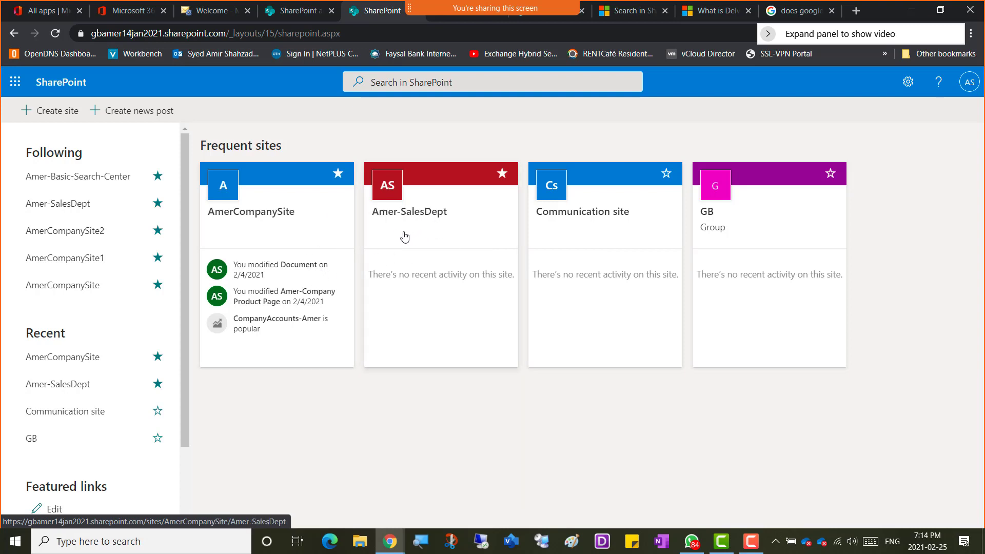
{"action": "left_click", "coordinate": [434, 230]}
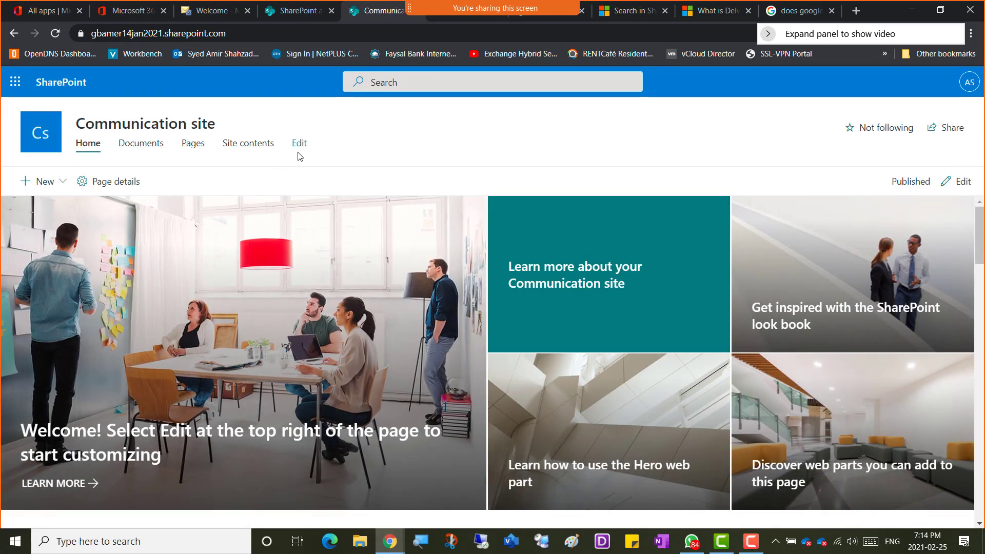
{"action": "left_click", "coordinate": [64, 83]}
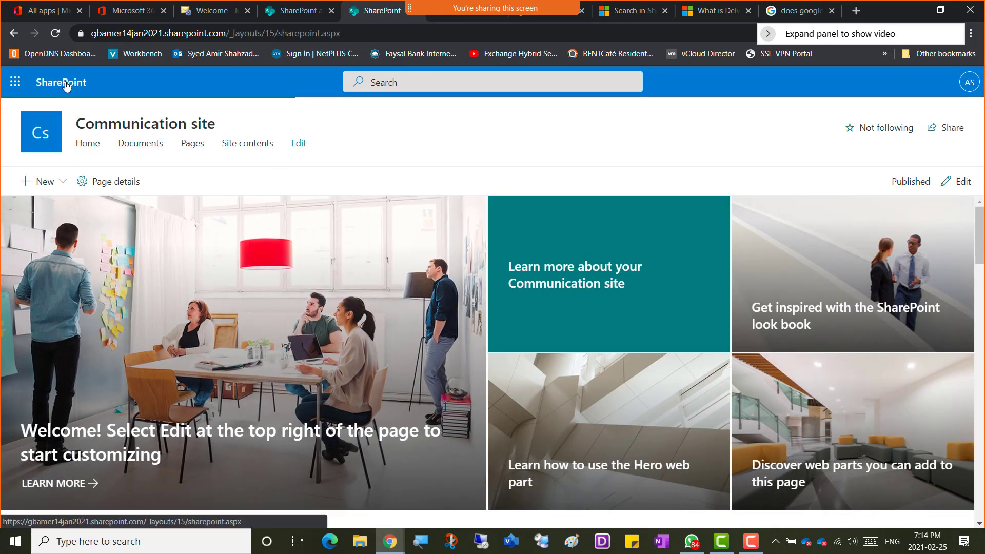
{"action": "left_click", "coordinate": [413, 213]}
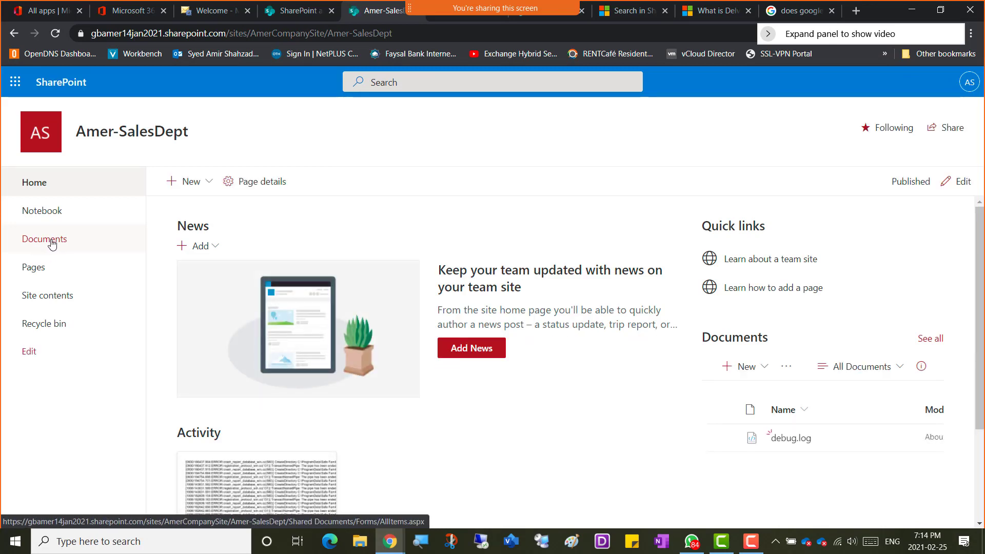
{"action": "left_click", "coordinate": [51, 246]}
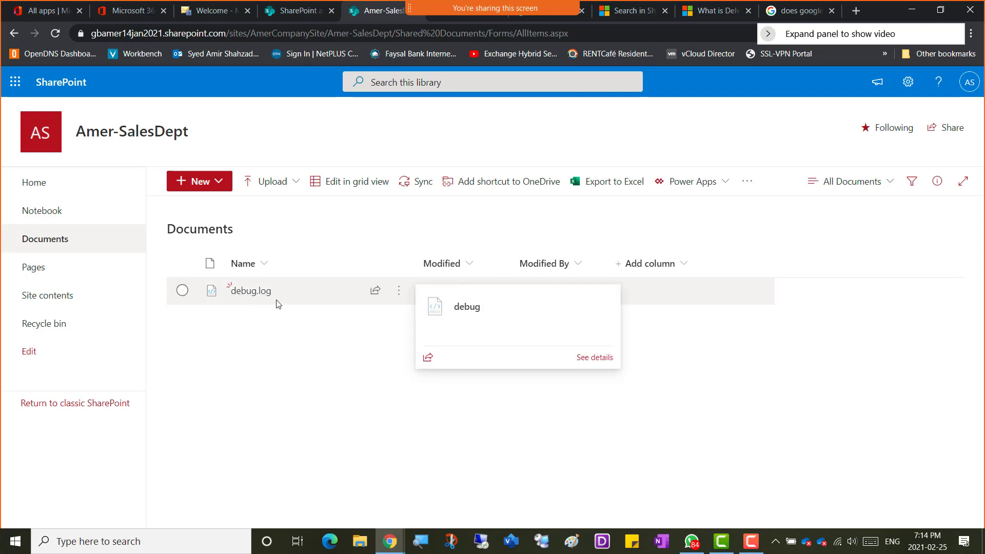
{"action": "left_click", "coordinate": [253, 296]}
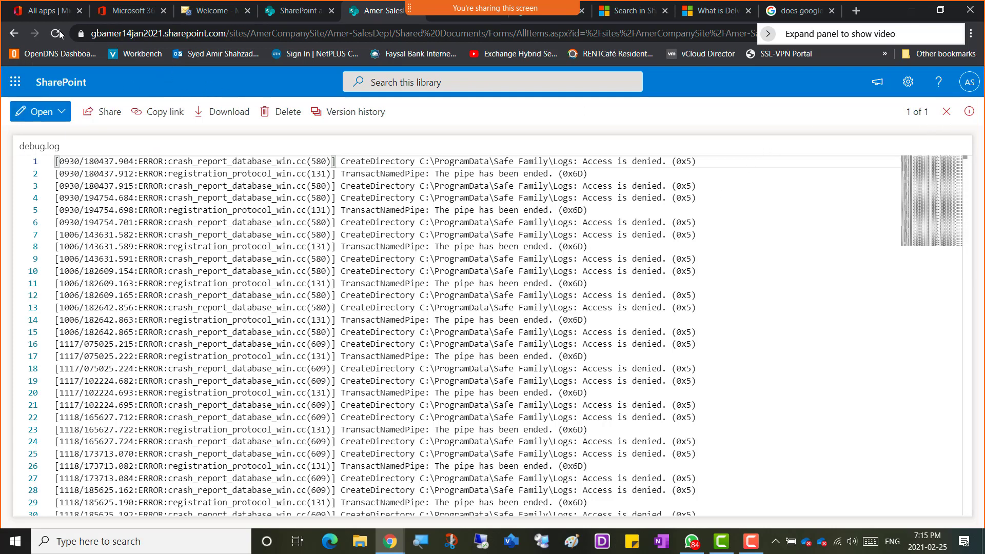
Search for debug.log in the Amer-Basic-Search-Center site, and return to the SharePoint start page after viewing the results
{"action": "left_click", "coordinate": [14, 33]}
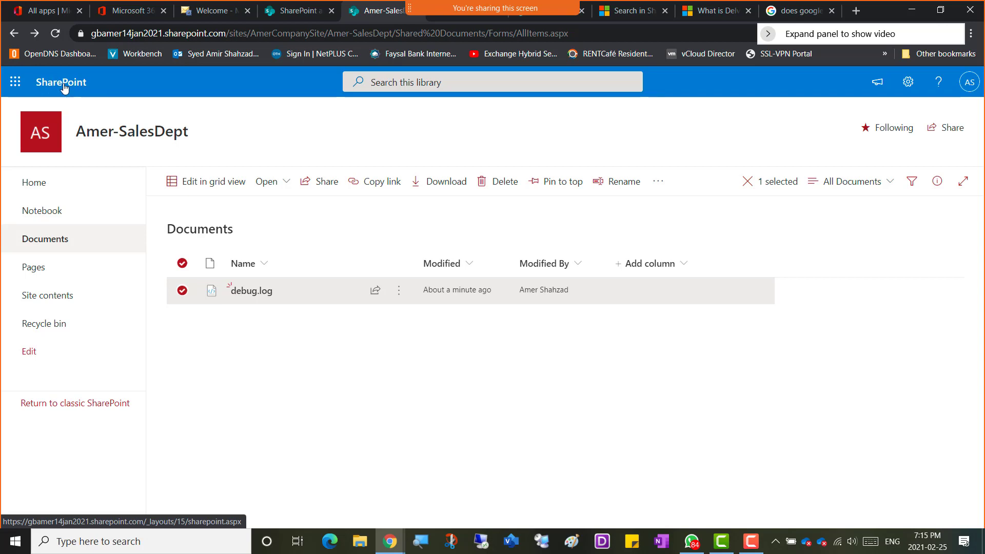
{"action": "left_click", "coordinate": [59, 84]}
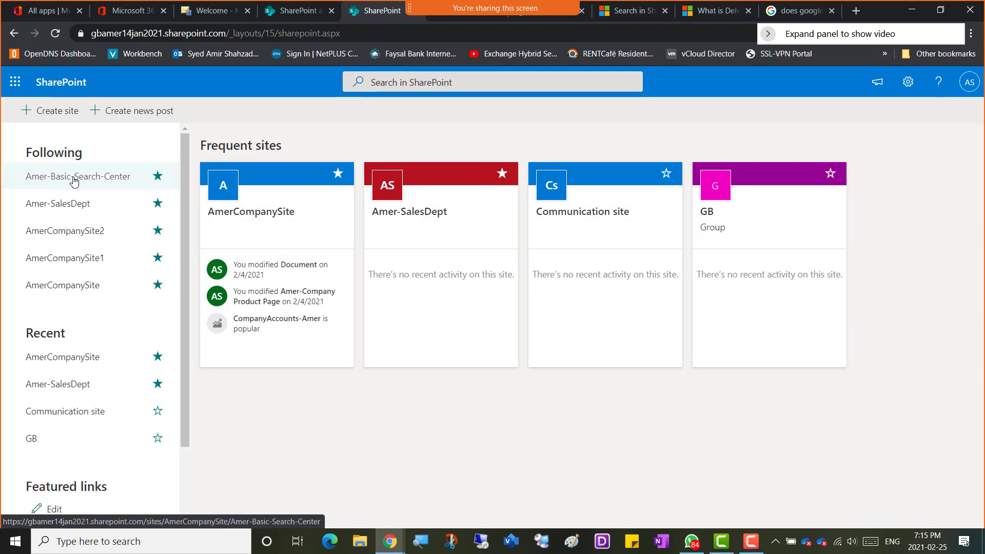
{"action": "left_click", "coordinate": [76, 179]}
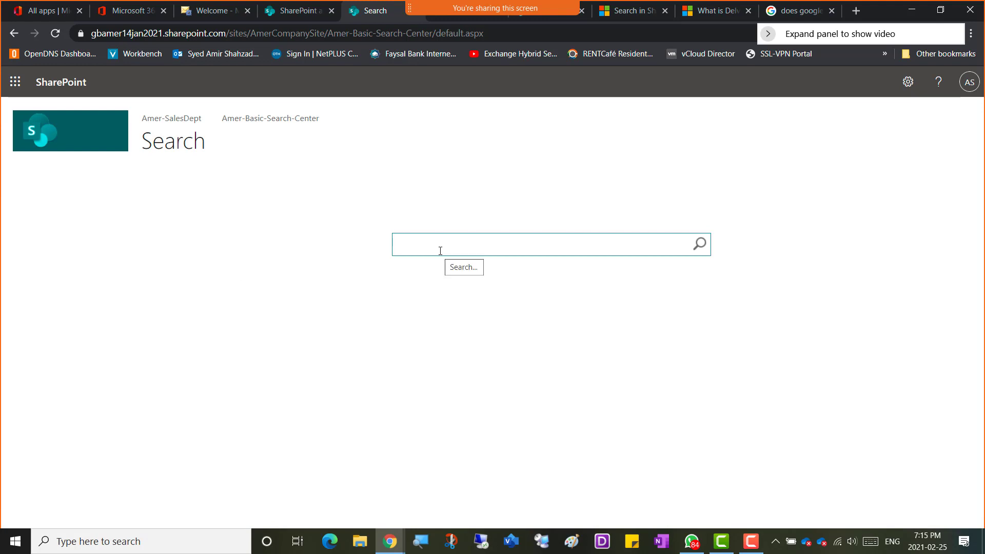
{"action": "type", "text": "debug.log"}
{"action": "key", "text": "Return"}
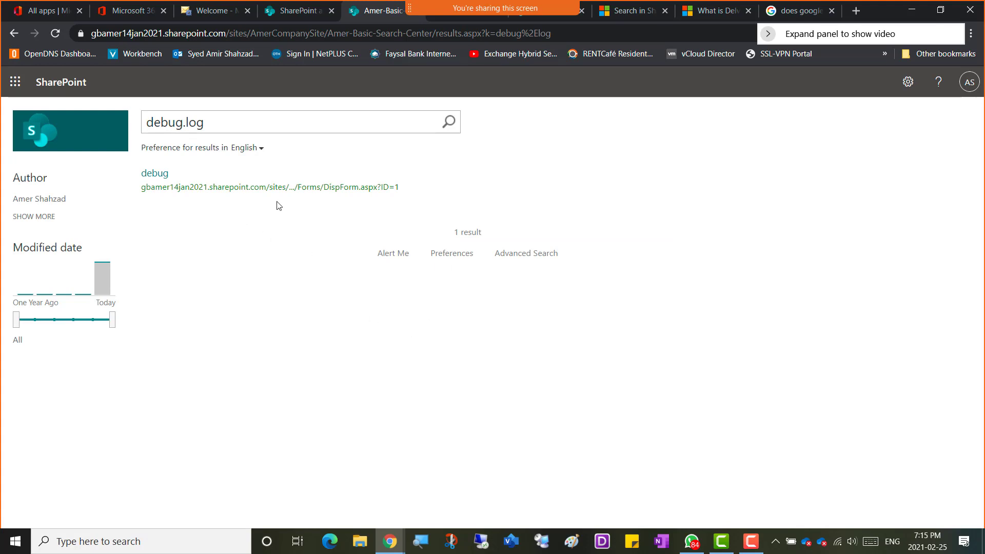
{"action": "mouse_move", "coordinate": [283, 191]}
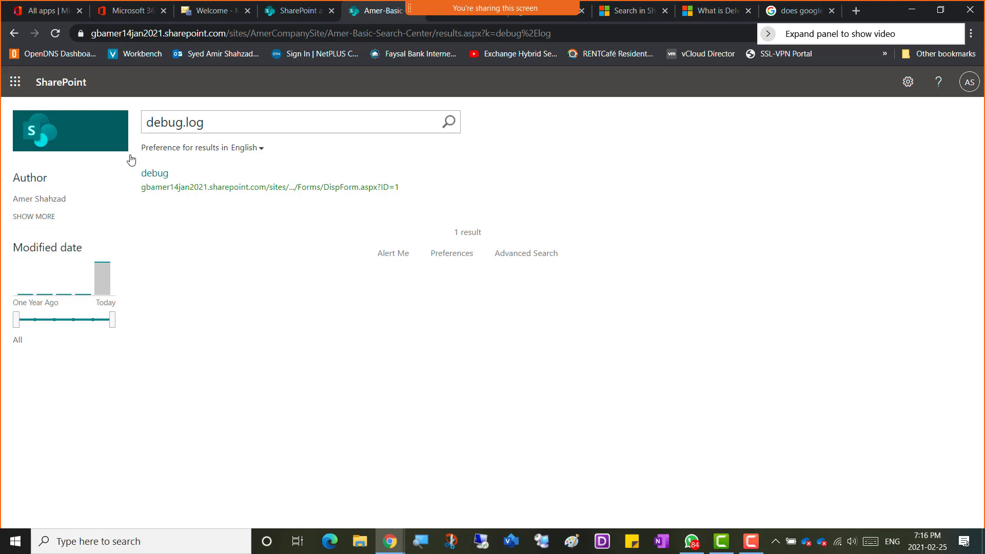
{"action": "left_click", "coordinate": [60, 89]}
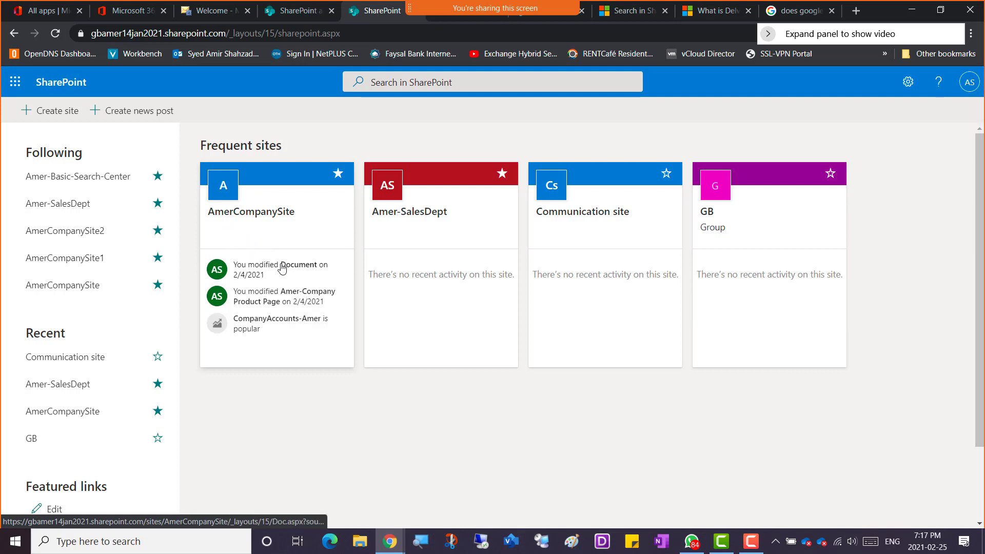
Use ScreenDraw to draw arrows from Amer-Basic-Search-Center and Amer-SalesDept to the AmerCompanySite card
{"action": "left_click", "coordinate": [750, 541]}
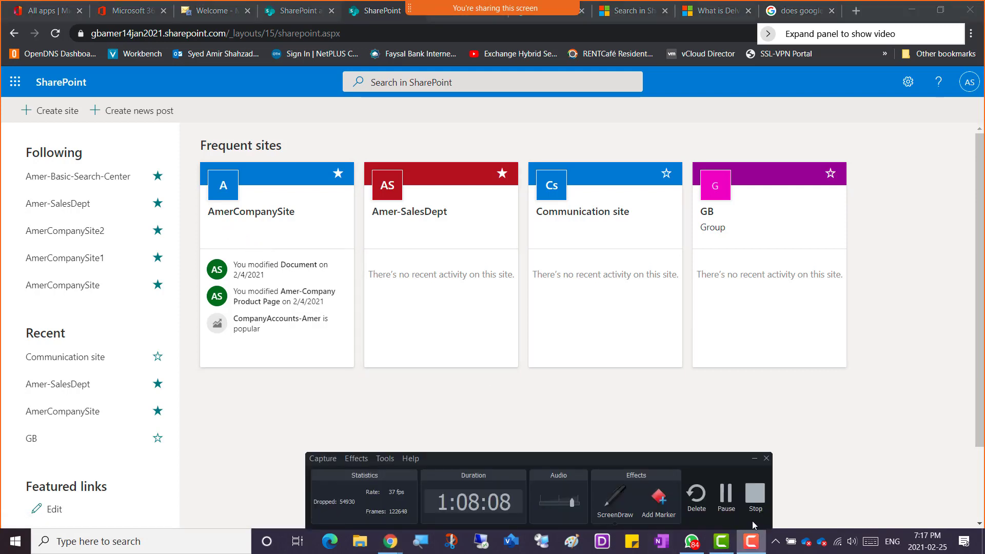
{"action": "key", "text": "ctrl+shift+d"}
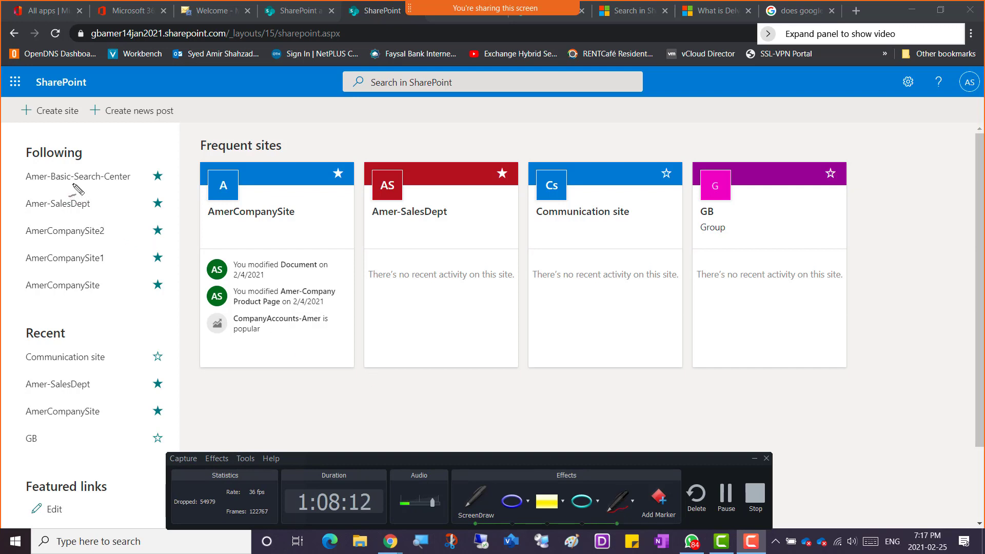
{"action": "mouse_move", "coordinate": [72, 183]}
{"action": "left_mouse_down"}
{"action": "mouse_move", "coordinate": [131, 236]}
{"action": "mouse_move", "coordinate": [200, 221]}
{"action": "mouse_move", "coordinate": [197, 231]}
{"action": "left_mouse_up"}
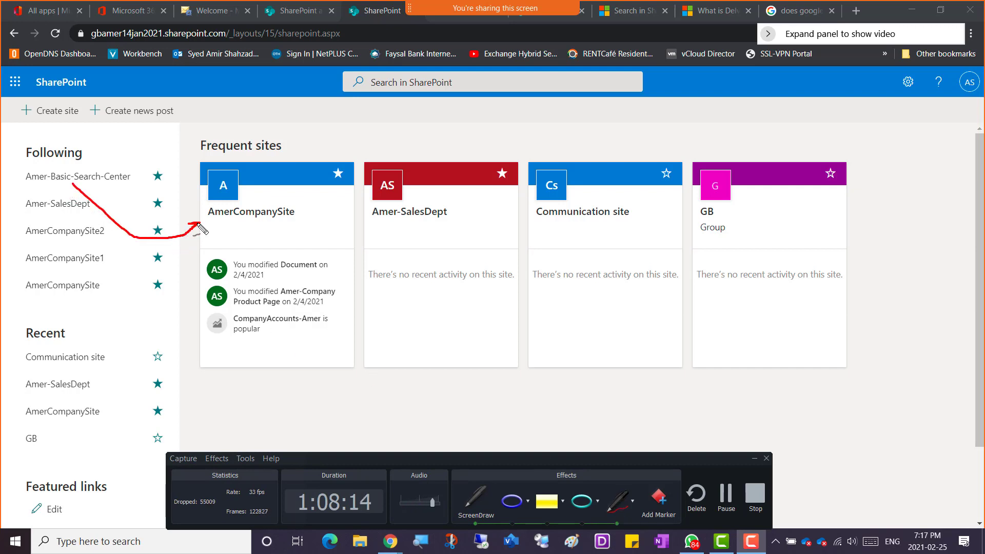
{"action": "mouse_move", "coordinate": [402, 222]}
{"action": "left_mouse_down"}
{"action": "mouse_move", "coordinate": [294, 255]}
{"action": "mouse_move", "coordinate": [247, 224]}
{"action": "mouse_move", "coordinate": [255, 225]}
{"action": "left_mouse_up"}
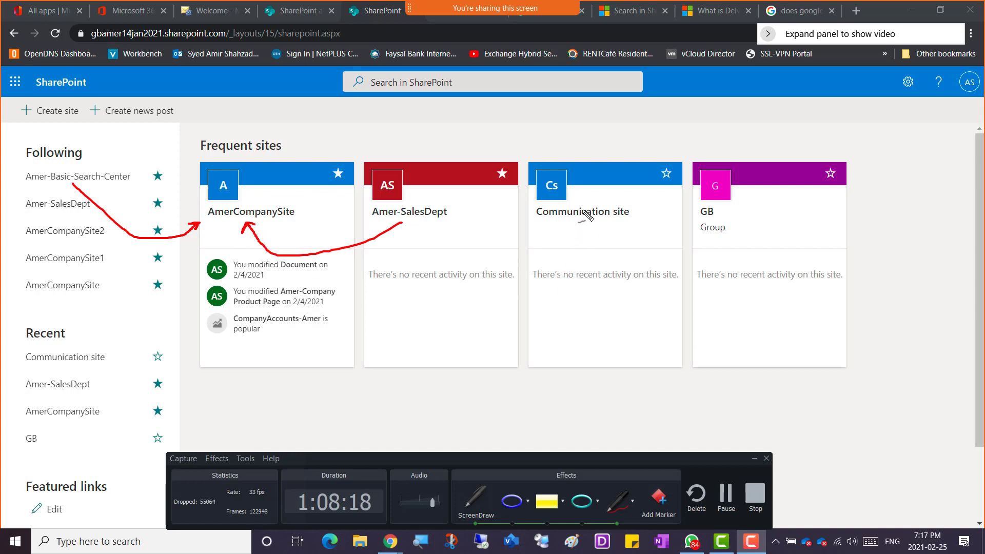
Handwrite "Parent" with an x mark above the AmerCompanySite and Communication site cards
{"action": "mouse_move", "coordinate": [252, 185]}
{"action": "left_mouse_down"}
{"action": "mouse_move", "coordinate": [263, 201]}
{"action": "mouse_move", "coordinate": [255, 186]}
{"action": "mouse_move", "coordinate": [280, 183]}
{"action": "mouse_move", "coordinate": [305, 150]}
{"action": "mouse_move", "coordinate": [294, 149]}
{"action": "left_mouse_up"}
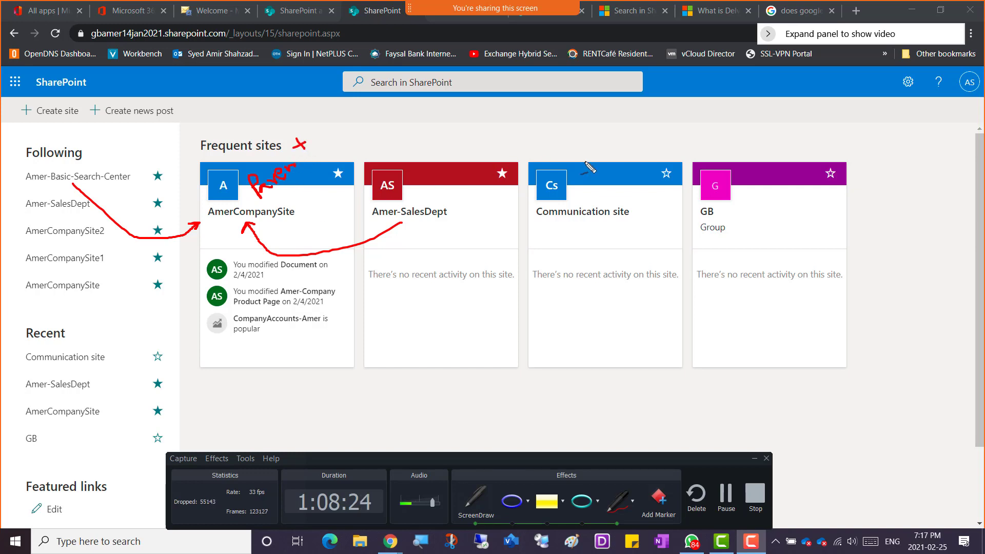
{"action": "mouse_move", "coordinate": [583, 169]}
{"action": "left_mouse_down"}
{"action": "mouse_move", "coordinate": [590, 153]}
{"action": "mouse_move", "coordinate": [598, 165]}
{"action": "mouse_move", "coordinate": [634, 132]}
{"action": "left_mouse_up"}
{"action": "left_click_drag", "start_coordinate": [627, 125], "coordinate": [641, 121]}
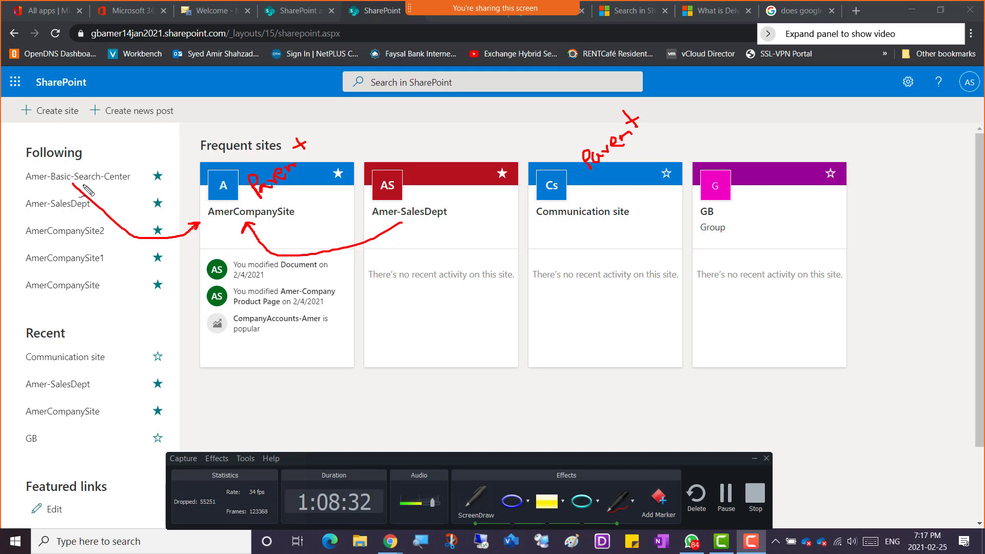
Draw arrows from Amer-Basic-Search-Center to both sites labelled Parent, and clear all annotations and minimize the recorder
{"action": "mouse_move", "coordinate": [81, 170]}
{"action": "left_mouse_down"}
{"action": "mouse_move", "coordinate": [169, 120]}
{"action": "mouse_move", "coordinate": [240, 135]}
{"action": "left_mouse_up"}
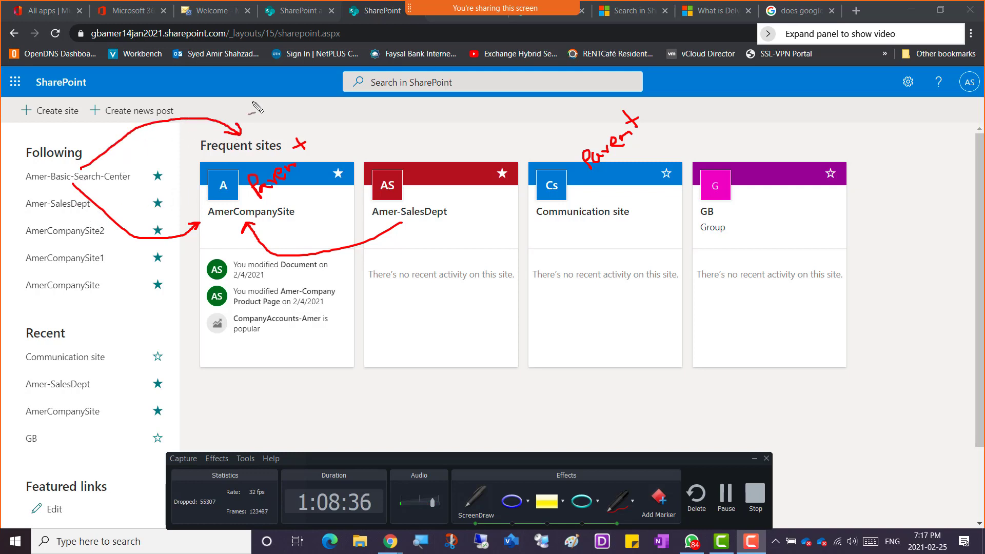
{"action": "mouse_move", "coordinate": [81, 167]}
{"action": "left_mouse_down"}
{"action": "mouse_move", "coordinate": [190, 108]}
{"action": "mouse_move", "coordinate": [382, 98]}
{"action": "mouse_move", "coordinate": [510, 117]}
{"action": "mouse_move", "coordinate": [574, 146]}
{"action": "left_mouse_up"}
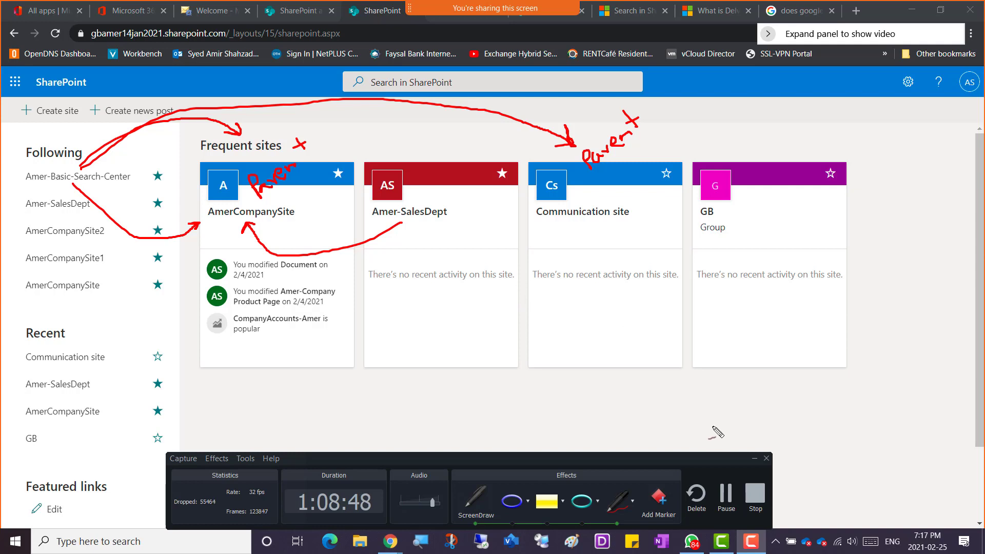
{"action": "key", "text": "Escape"}
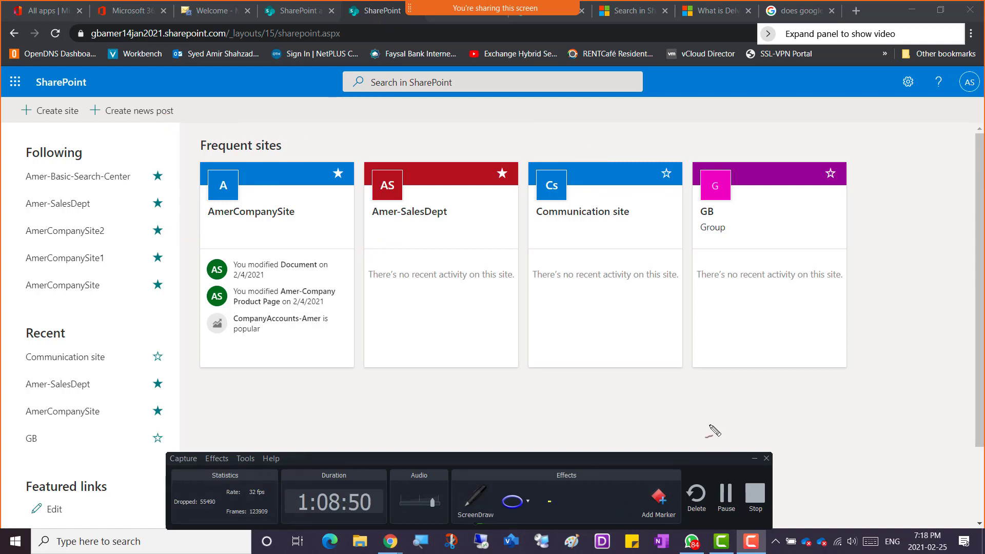
{"action": "left_click", "coordinate": [754, 458]}
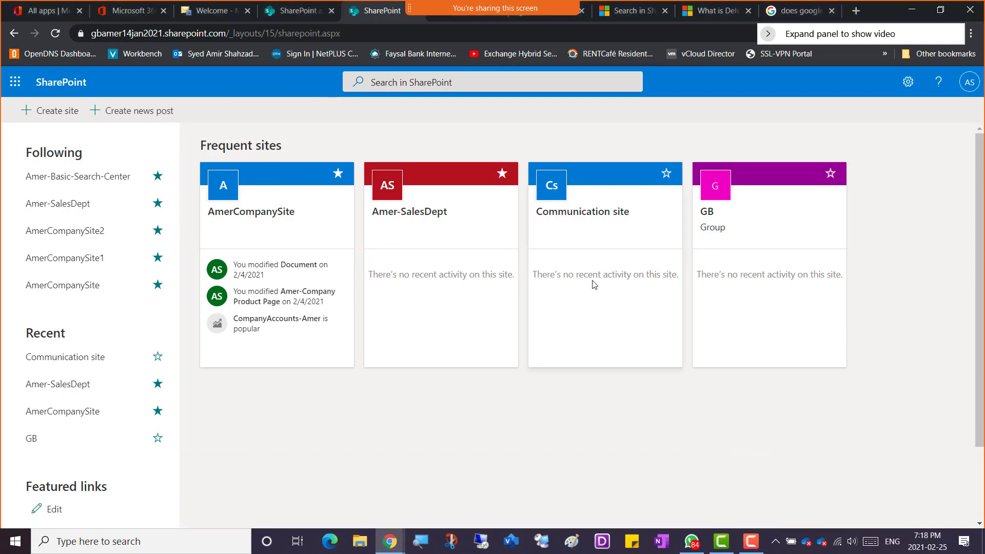
Upload new_user_credentials-Batch2-COMP3108-Tuesday-winter-2021.csv from the local Documents folder to the Communication site's Documents library
{"action": "left_click", "coordinate": [593, 217]}
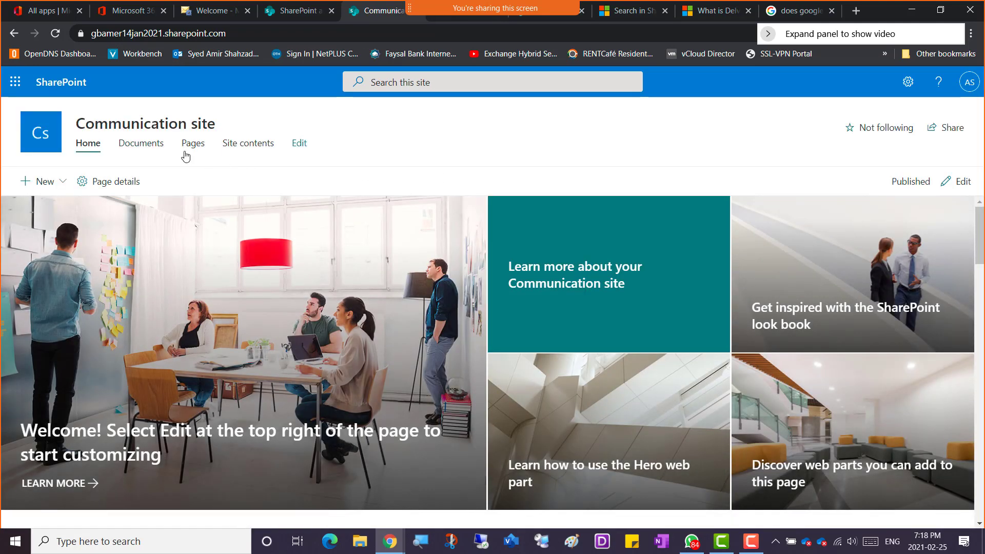
{"action": "left_click", "coordinate": [139, 147]}
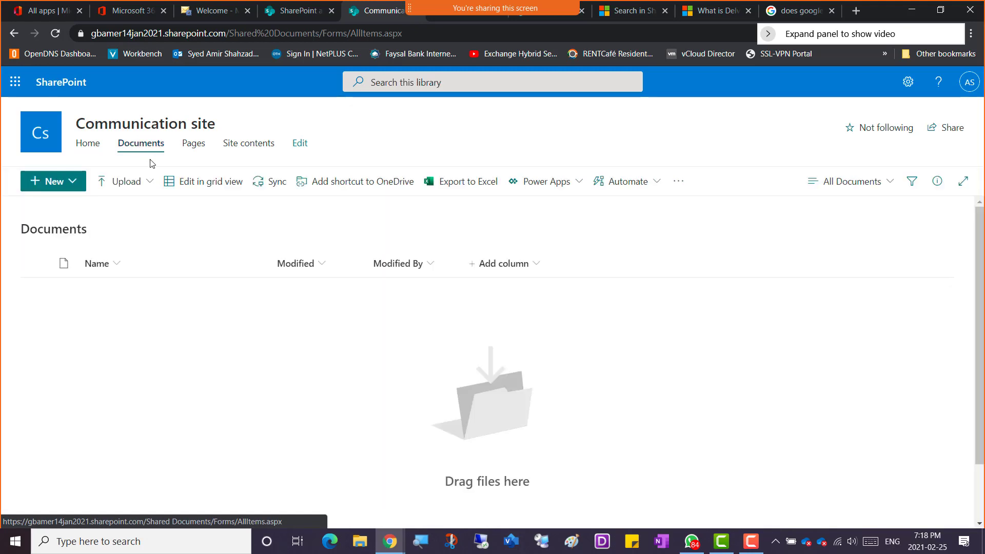
{"action": "left_click", "coordinate": [140, 186]}
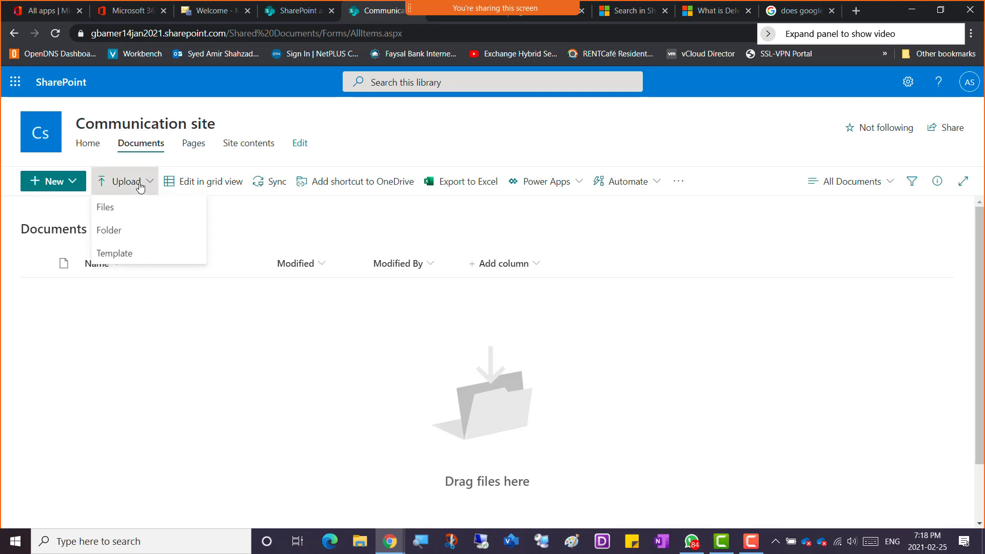
{"action": "left_click", "coordinate": [123, 215]}
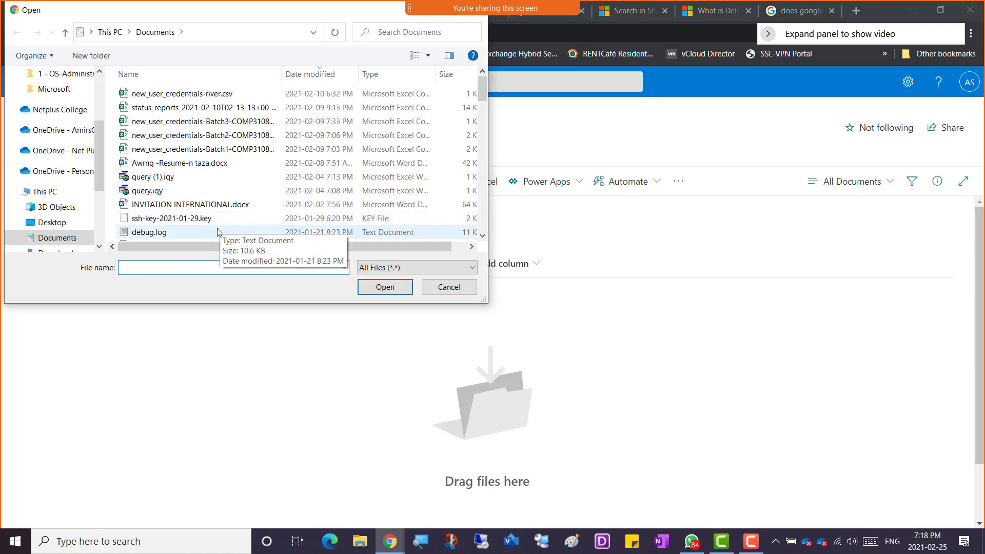
{"action": "scroll", "coordinate": [205, 207], "scroll_direction": "down", "scroll_amount": 1}
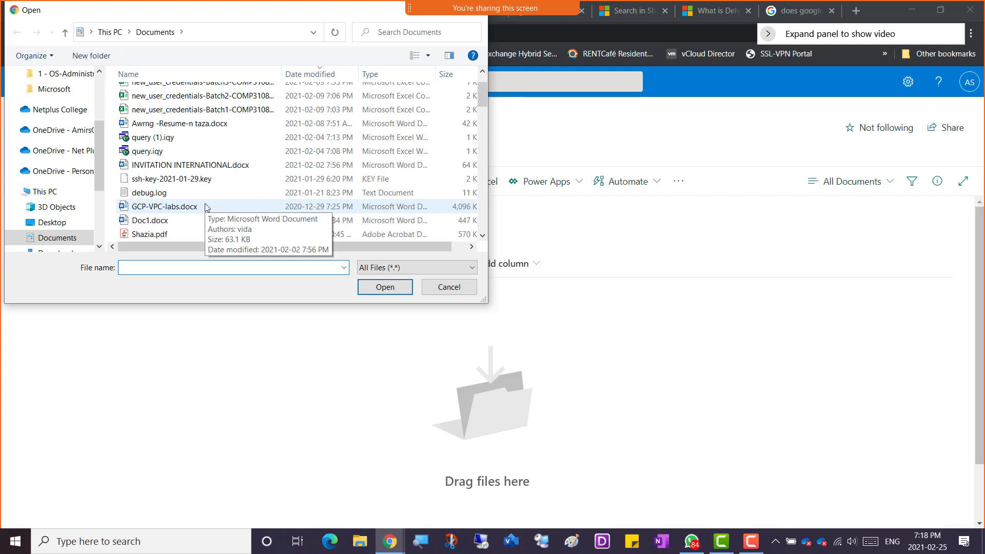
{"action": "scroll", "coordinate": [205, 206], "scroll_direction": "up", "scroll_amount": 1}
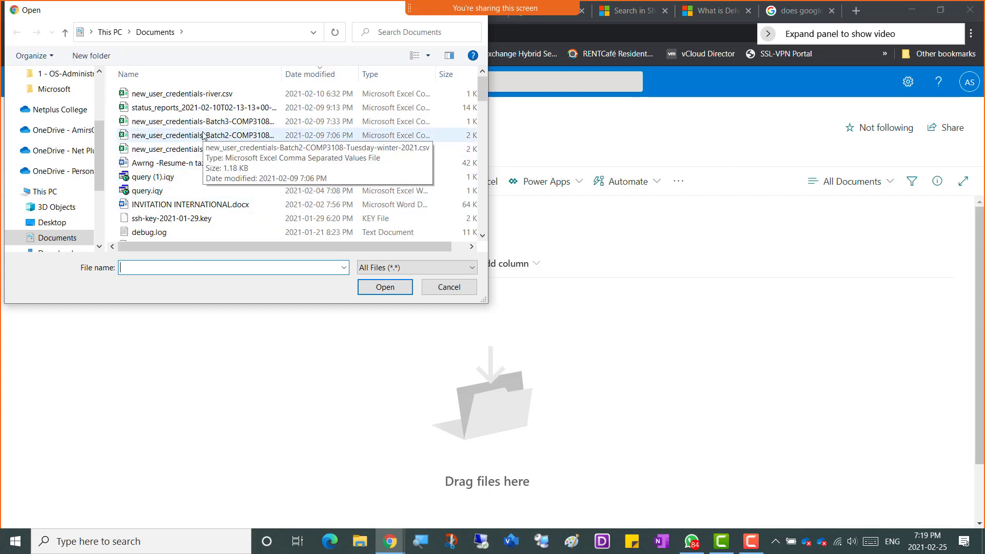
{"action": "double_click", "coordinate": [201, 136]}
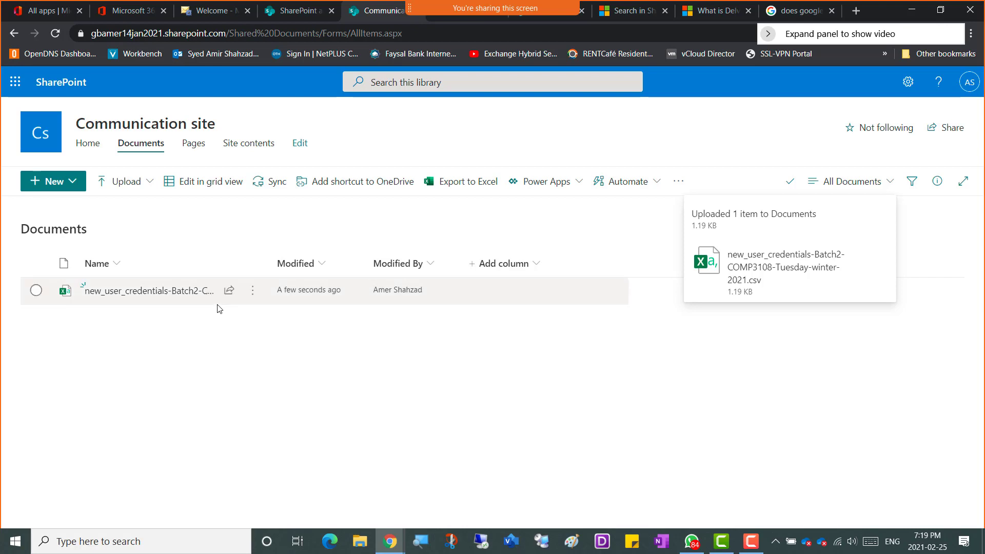
View the details of the uploaded CSV file in the Communication site library and check its file name
{"action": "mouse_move", "coordinate": [253, 298]}
{"action": "mouse_move", "coordinate": [195, 291]}
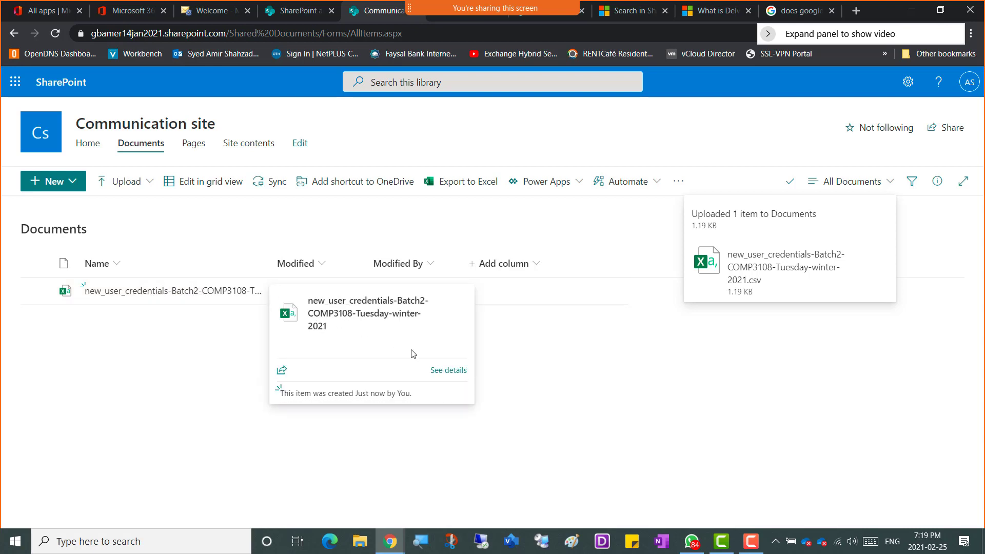
{"action": "left_click", "coordinate": [448, 372]}
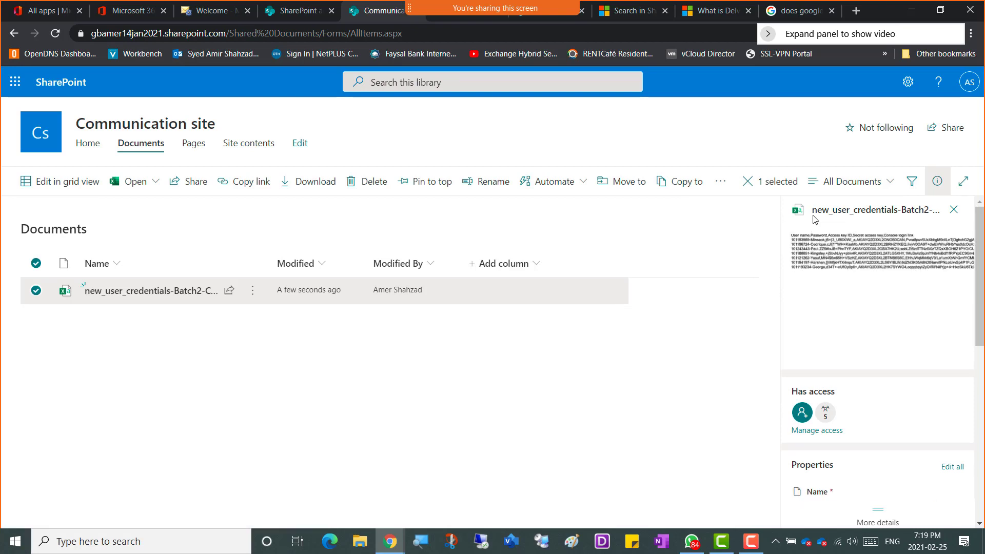
{"action": "left_click_drag", "start_coordinate": [813, 212], "coordinate": [927, 222]}
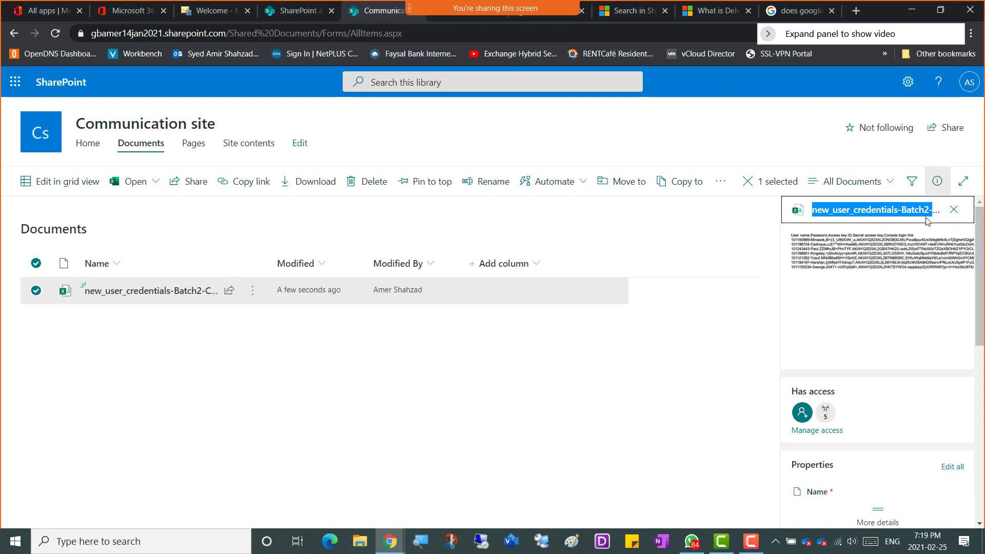
{"action": "left_click", "coordinate": [913, 212]}
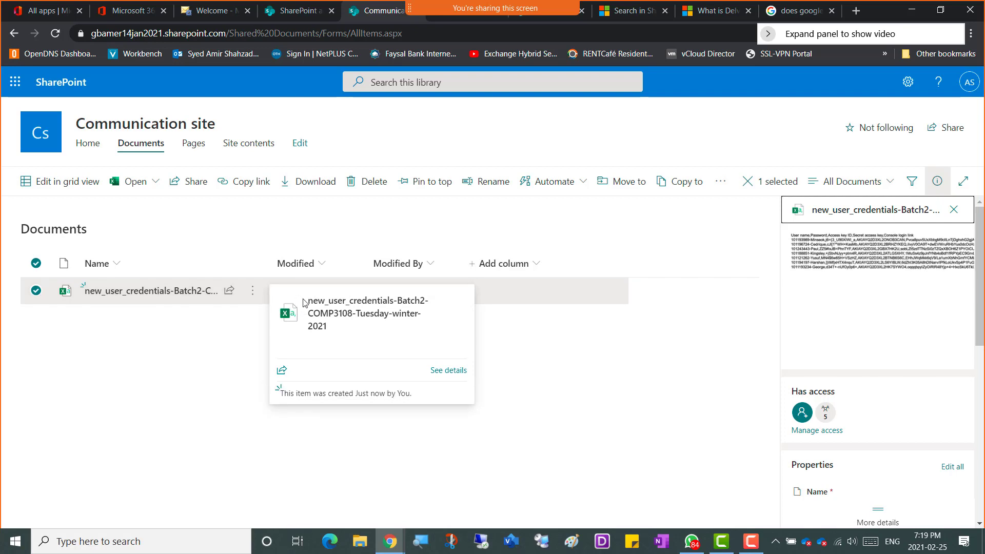
{"action": "left_click", "coordinate": [358, 315]}
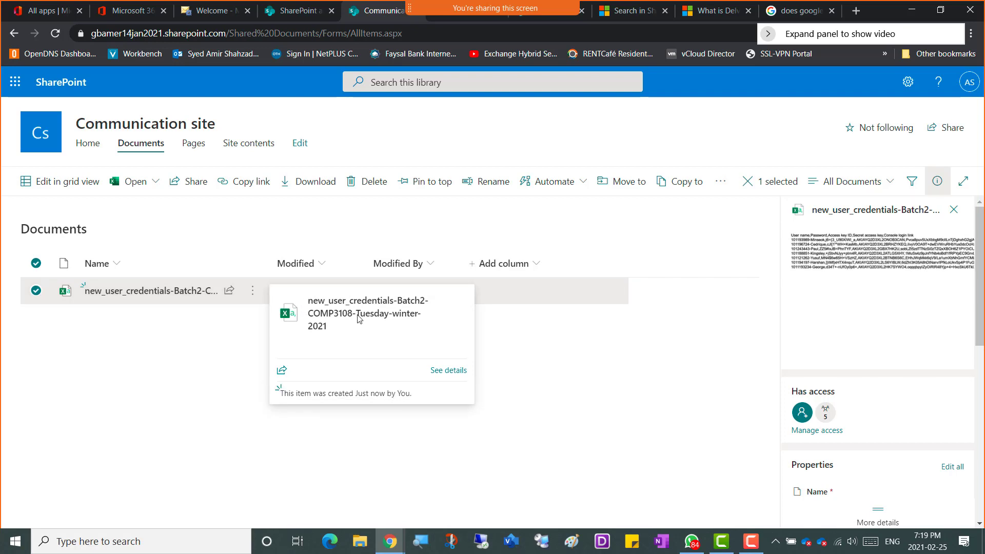
Open the uploaded CSV file in Excel for the web, select its title, and return to the Communication site library
{"action": "left_click", "coordinate": [123, 292]}
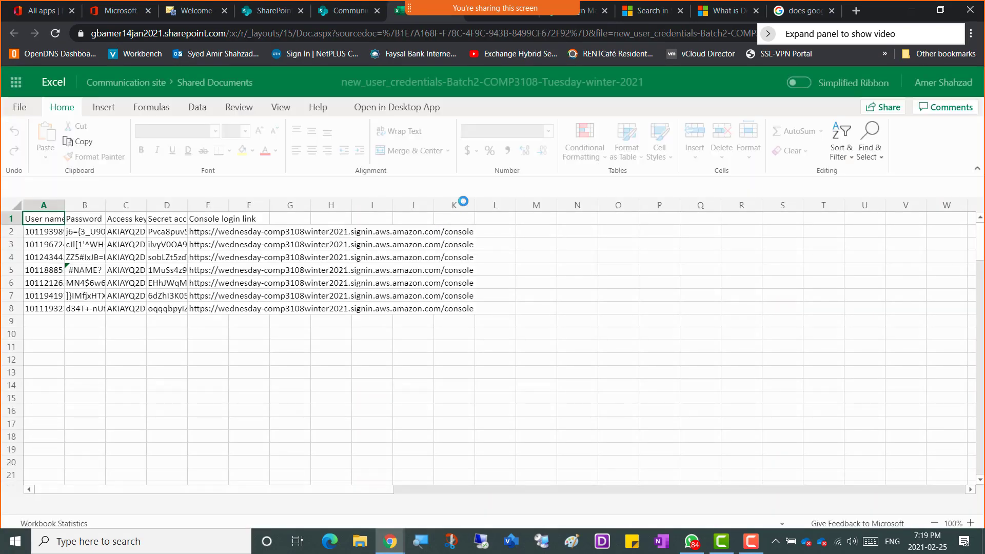
{"action": "left_click_drag", "start_coordinate": [306, 84], "coordinate": [592, 87]}
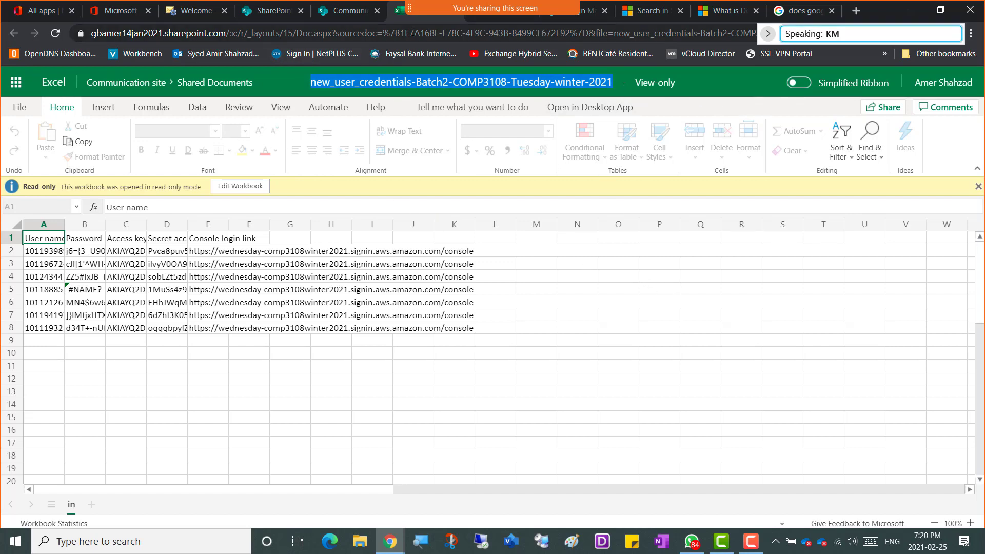
{"action": "left_click", "coordinate": [354, 12]}
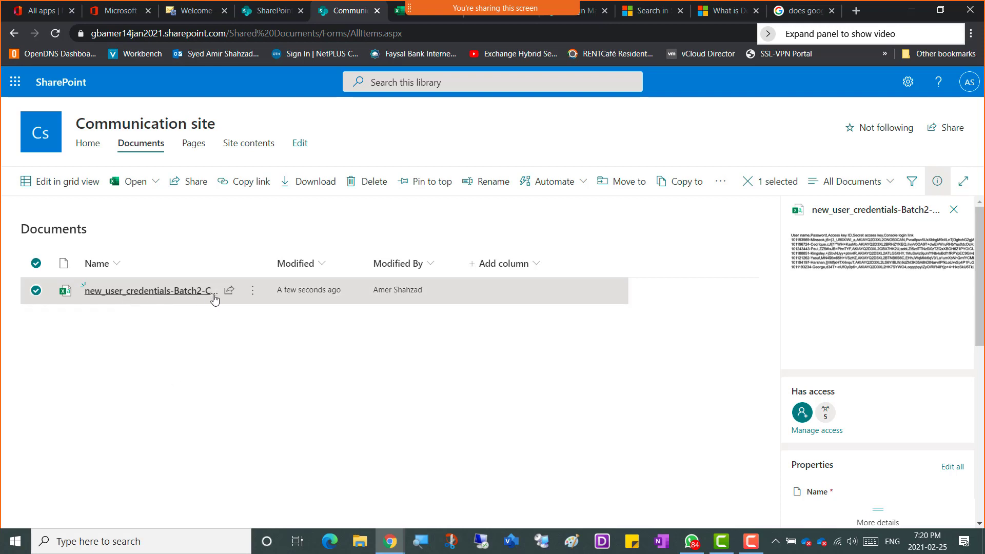
Reopen the CSV workbook from the library, select its full file name in the header, and switch back to the library
{"action": "mouse_move", "coordinate": [212, 295]}
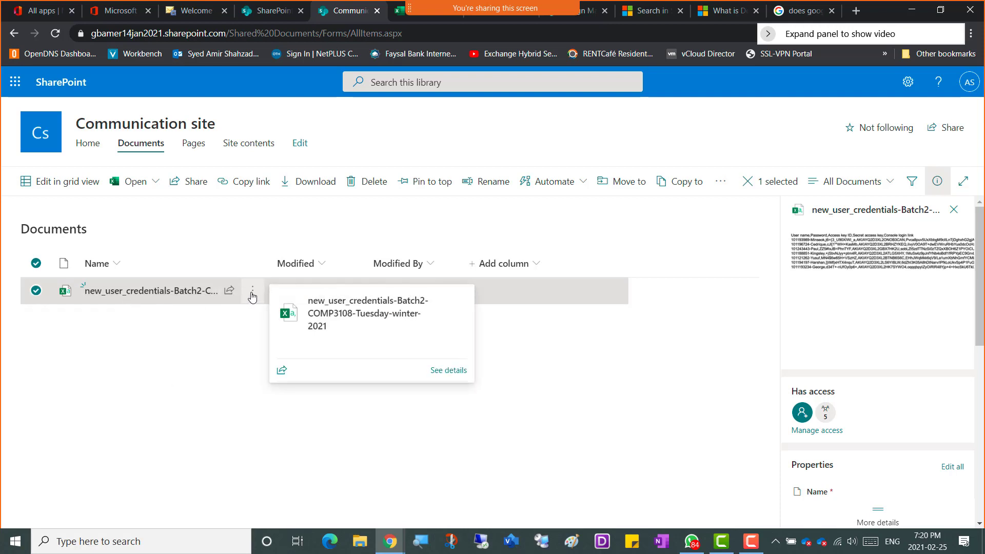
{"action": "left_click", "coordinate": [124, 291]}
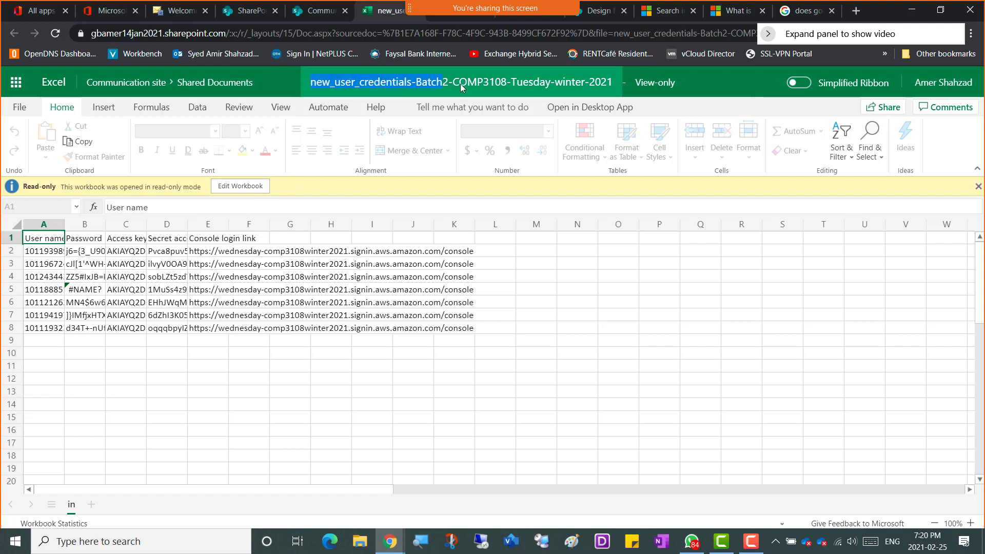
{"action": "left_click_drag", "start_coordinate": [460, 84], "coordinate": [611, 92]}
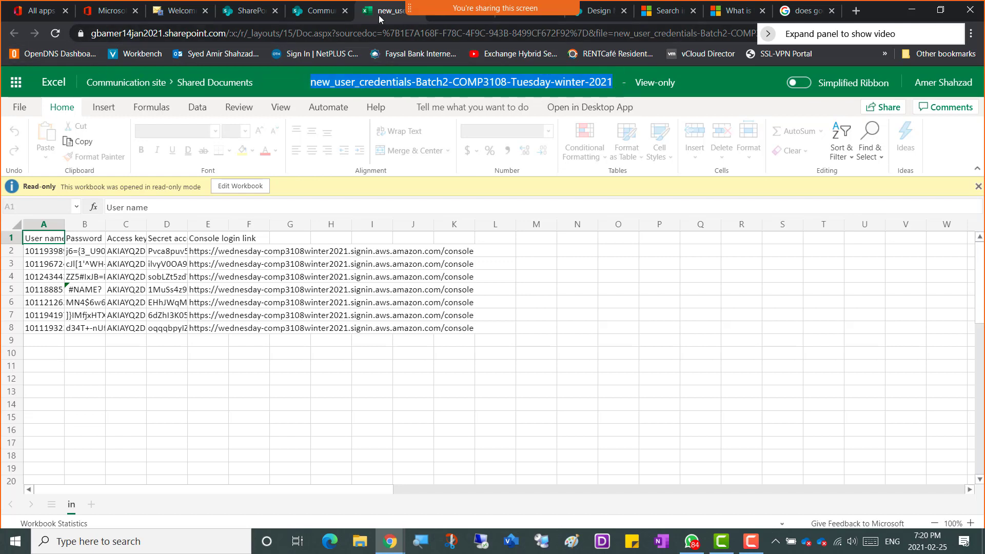
{"action": "left_click", "coordinate": [314, 11]}
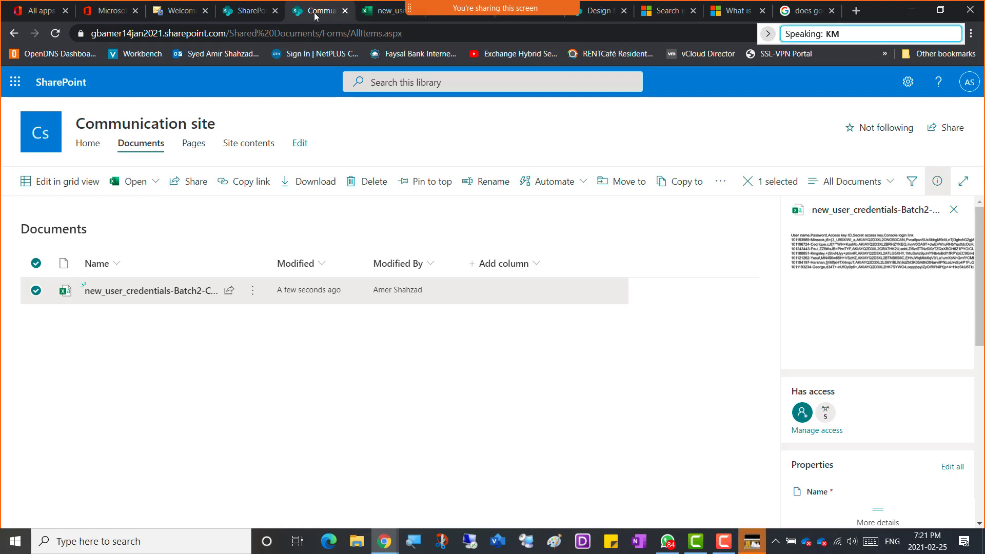
Search the SharePoint start page for "communication" and follow the Communication site from the frequent sites
{"action": "left_click", "coordinate": [237, 17]}
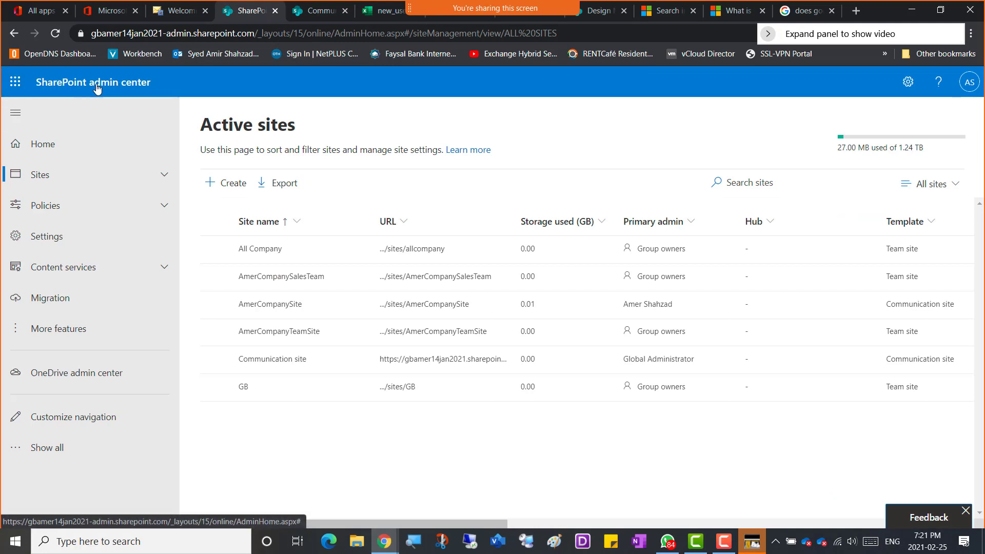
{"action": "left_click", "coordinate": [313, 14]}
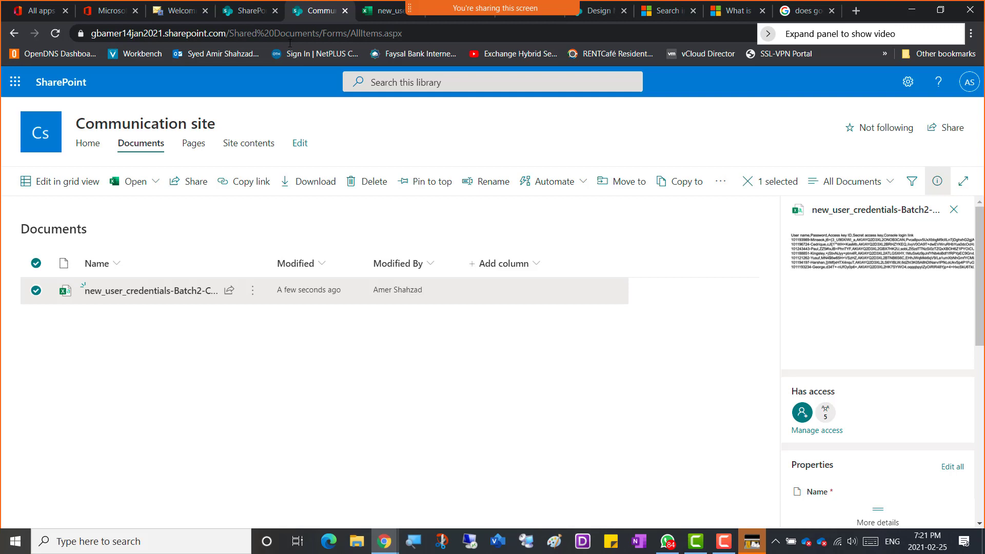
{"action": "left_click", "coordinate": [56, 86]}
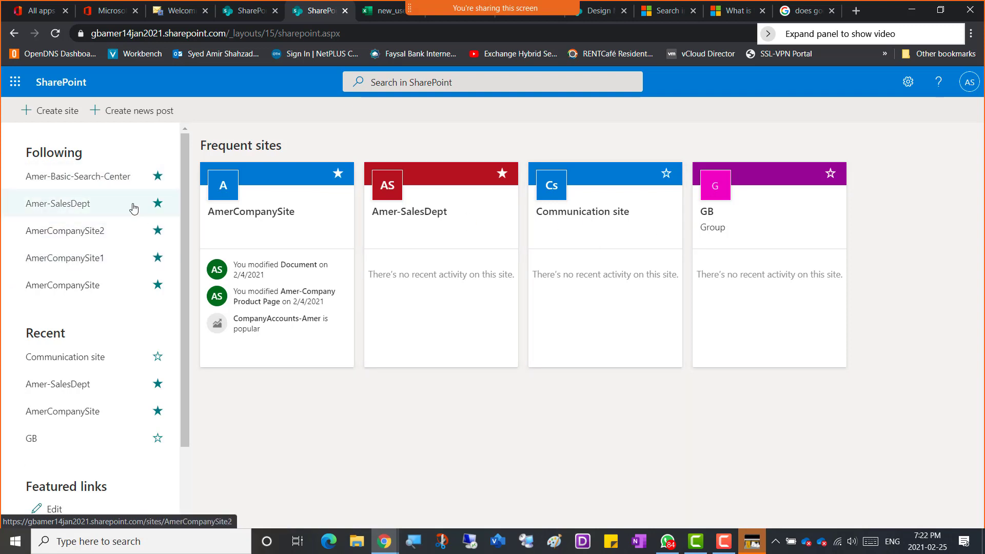
{"action": "left_click", "coordinate": [406, 83]}
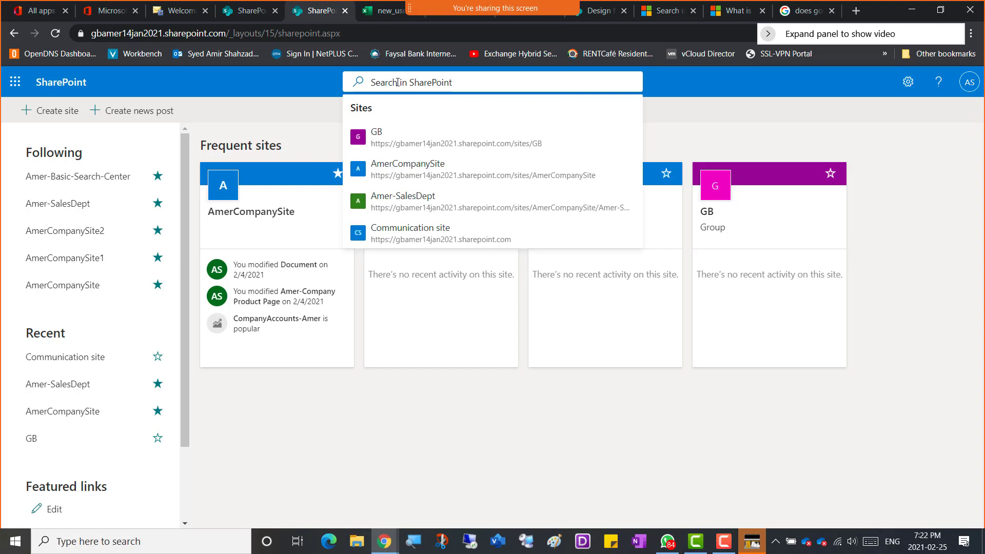
{"action": "type", "text": "commun"}
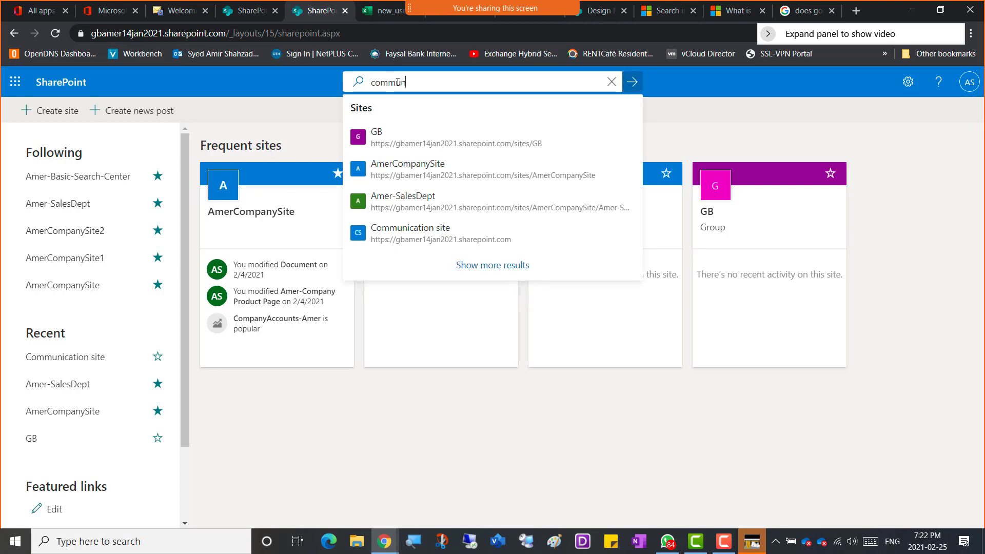
{"action": "type", "text": "ication"}
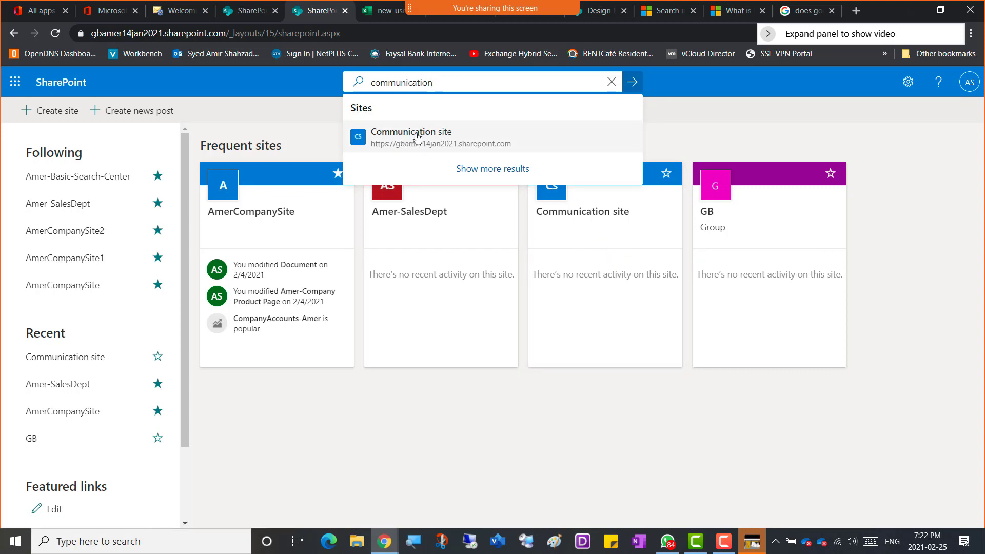
{"action": "left_click", "coordinate": [740, 122]}
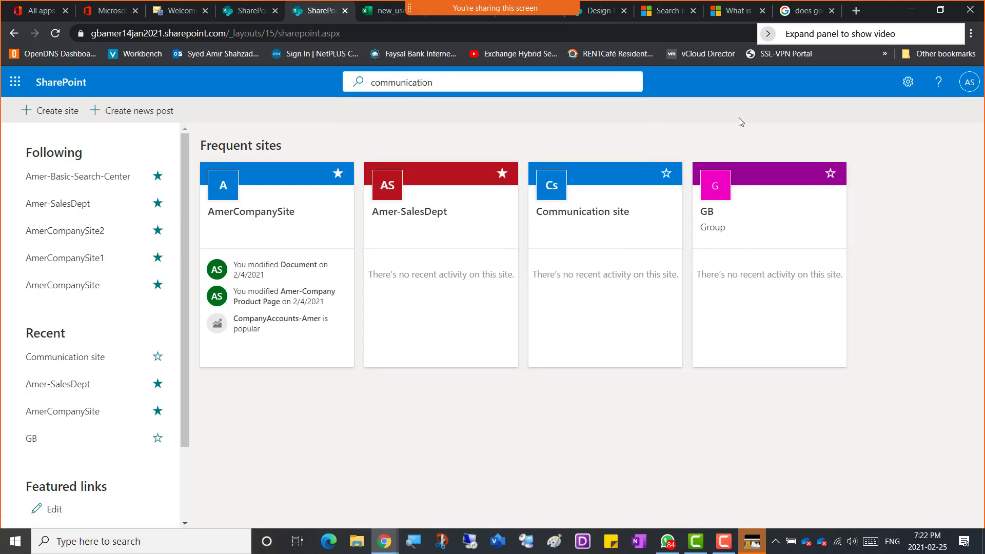
{"action": "left_click", "coordinate": [665, 173]}
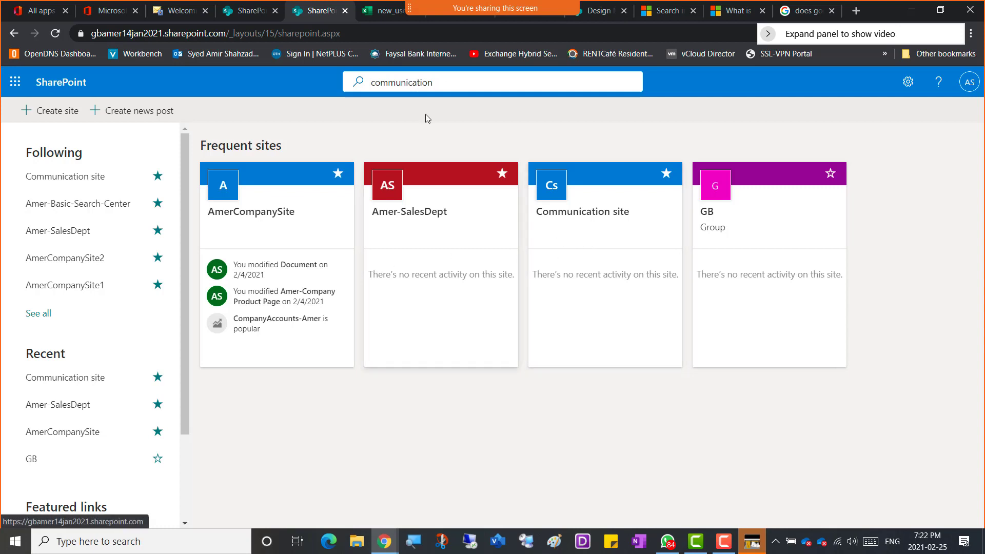
Review the site suggestions for the "communication" search and look over the recently visited sites
{"action": "left_click", "coordinate": [443, 81]}
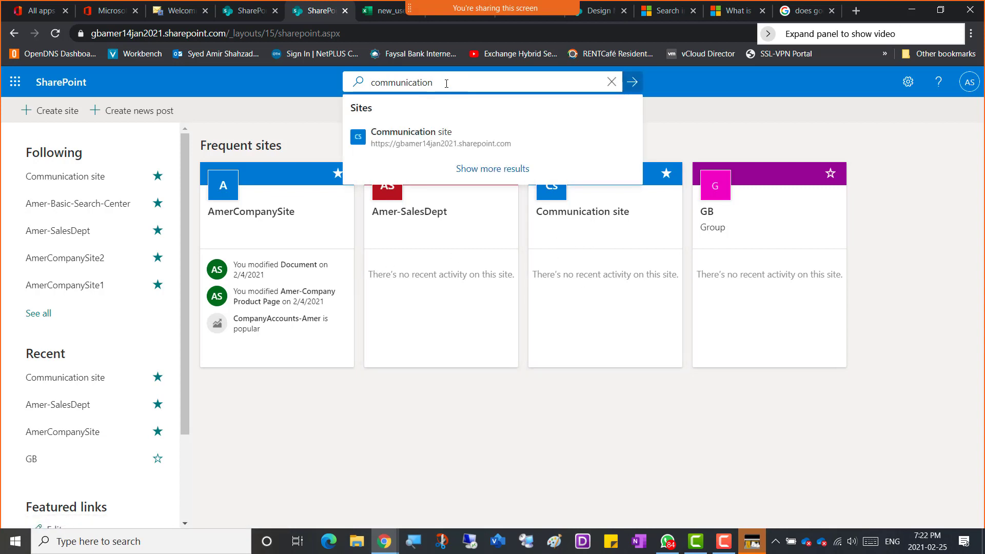
{"action": "left_click_drag", "start_coordinate": [442, 82], "coordinate": [376, 83]}
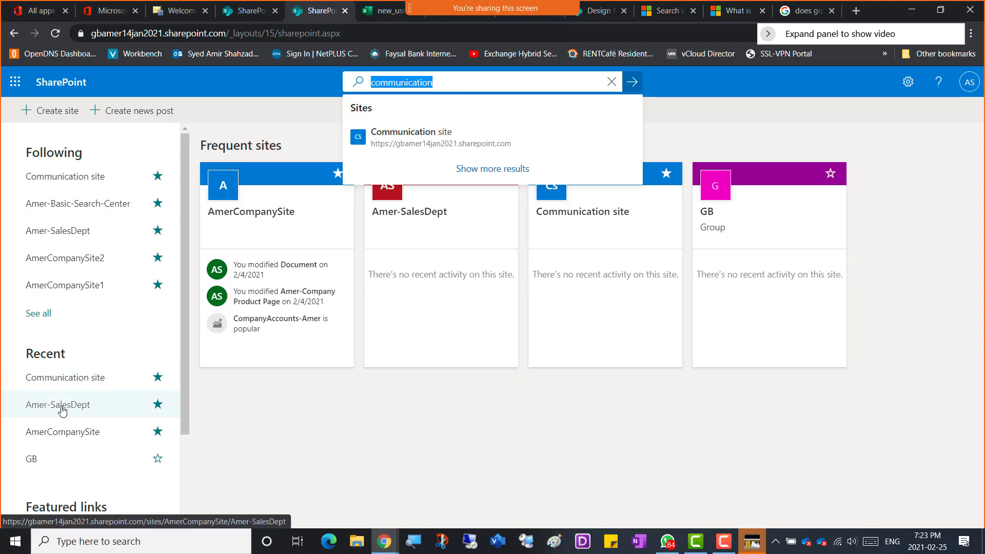
{"action": "scroll", "coordinate": [56, 408], "scroll_direction": "down", "scroll_amount": 2}
{"action": "scroll", "coordinate": [68, 359], "scroll_direction": "up", "scroll_amount": 3}
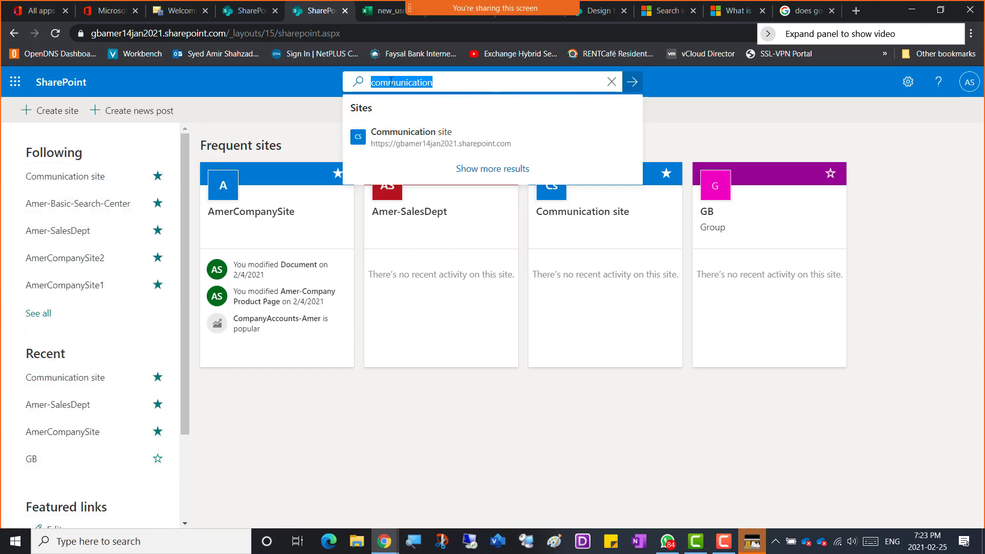
{"action": "left_click", "coordinate": [749, 117]}
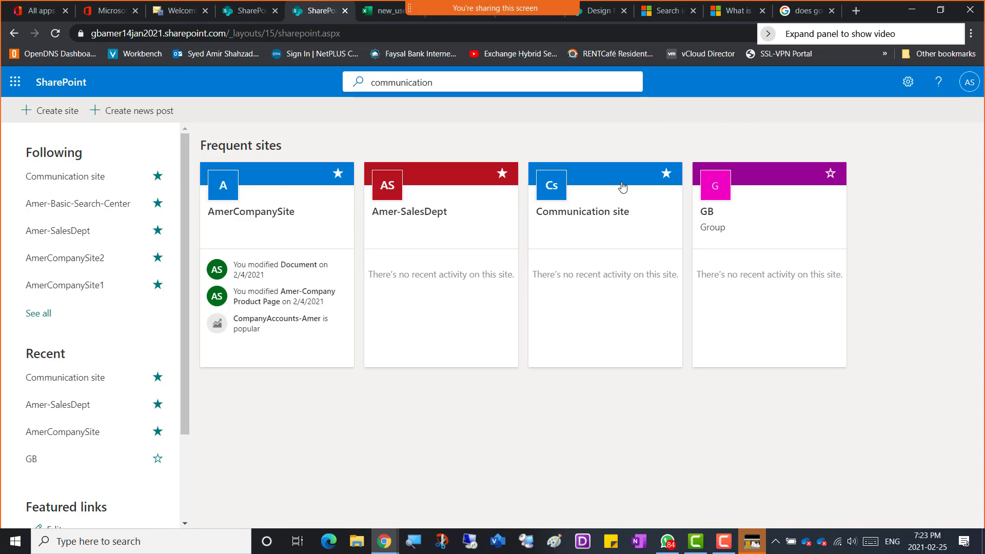
Open the Communication site's Documents library from the frequent sites
{"action": "left_click", "coordinate": [579, 214]}
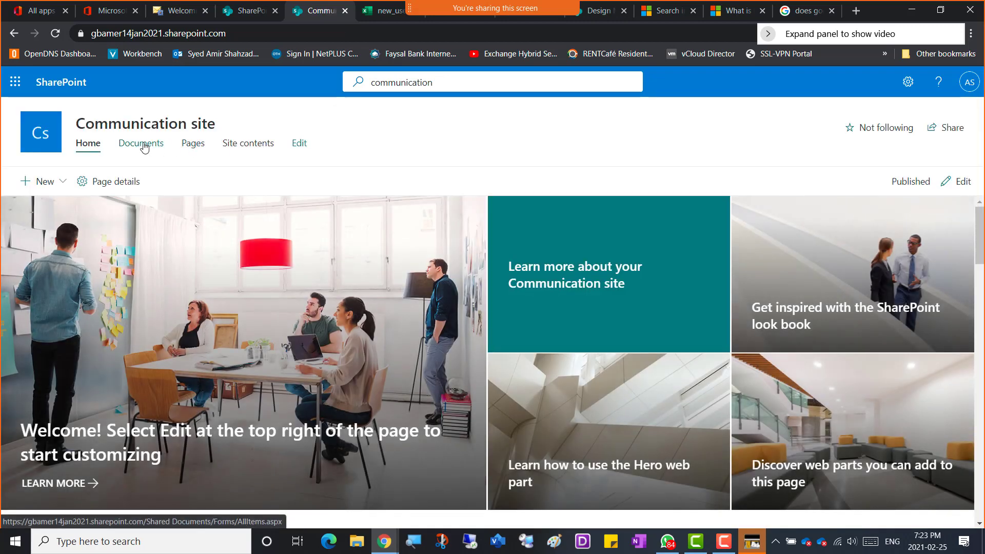
{"action": "left_click", "coordinate": [144, 149]}
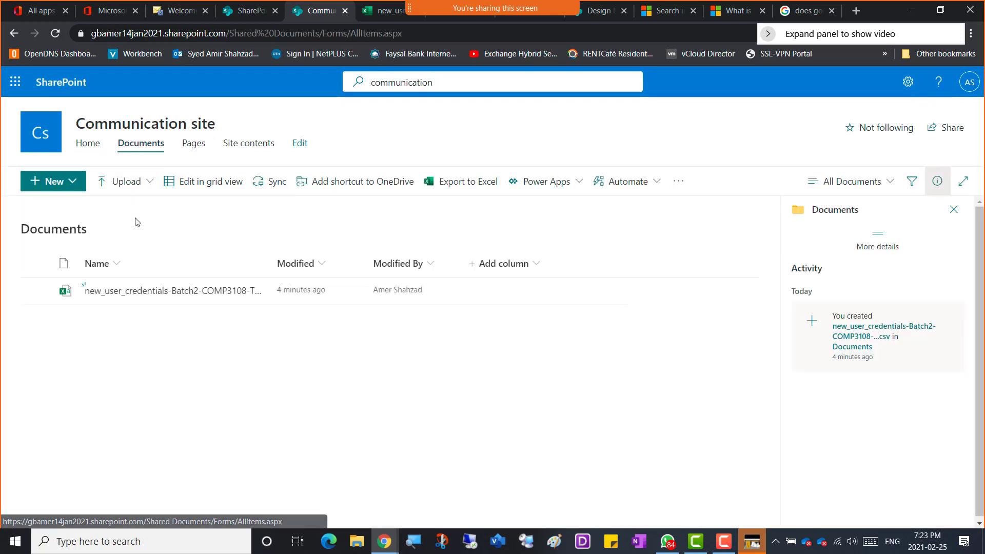
{"action": "left_click", "coordinate": [150, 184]}
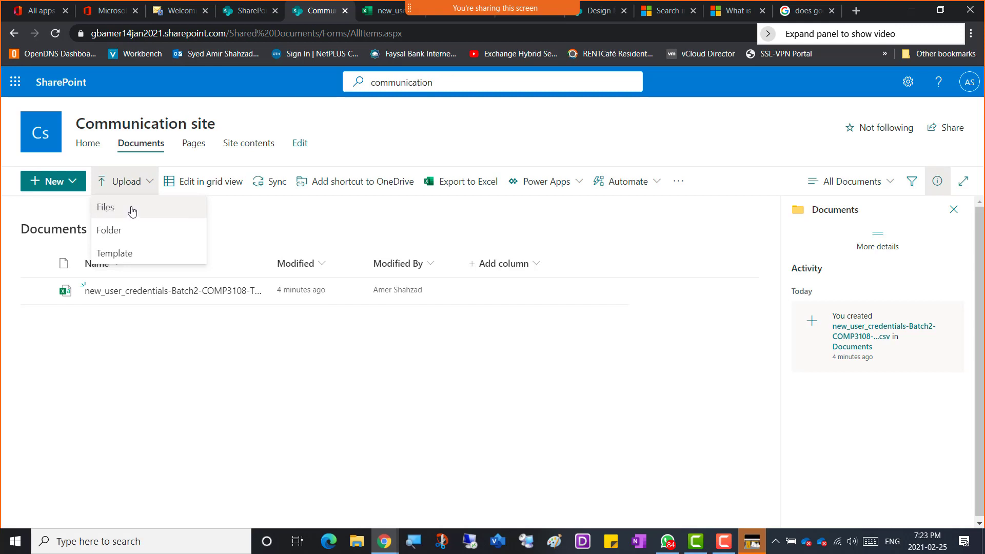
{"action": "left_click", "coordinate": [114, 210]}
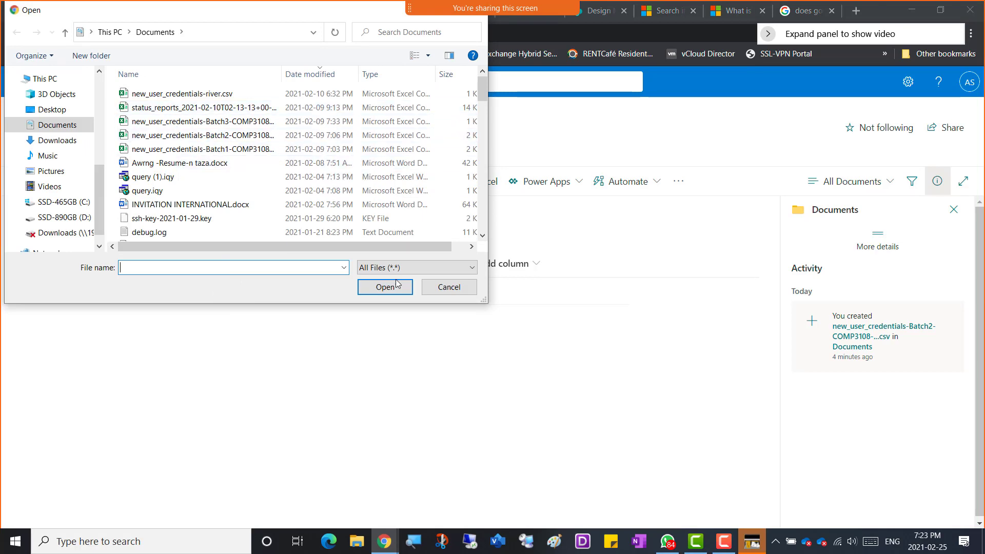
{"action": "left_click", "coordinate": [444, 289]}
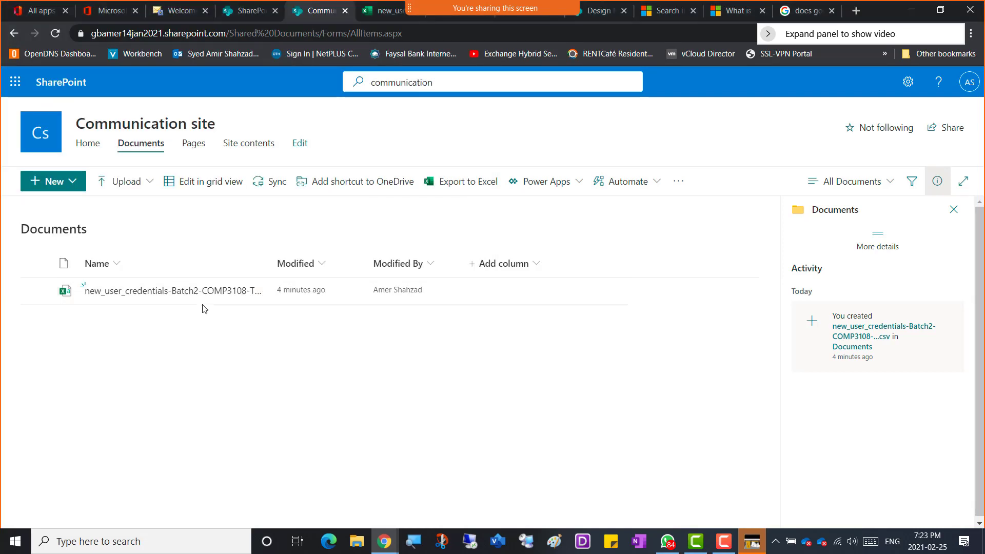
Copy the full file name from the uploaded CSV workbook's header in Excel for the web and close the workbook
{"action": "left_click", "coordinate": [159, 290]}
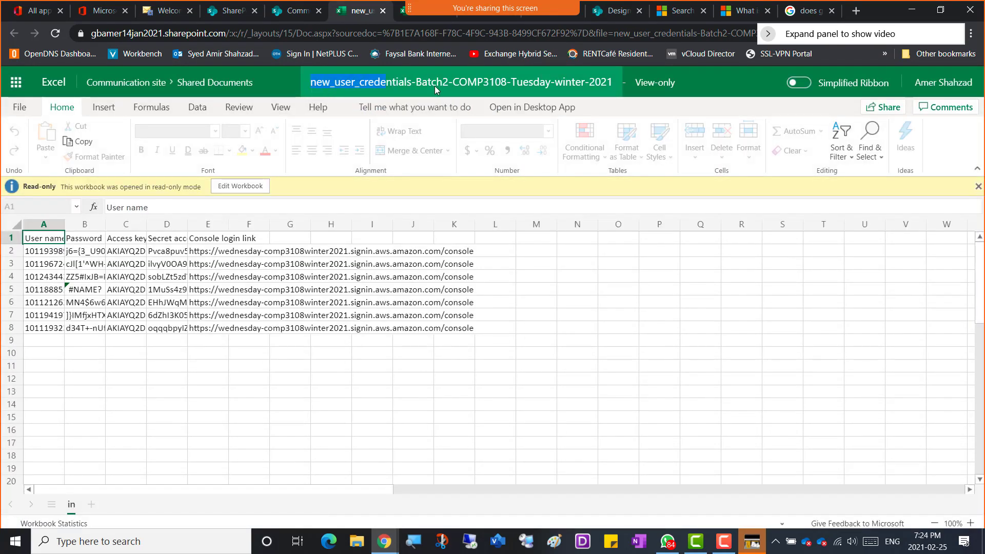
{"action": "left_click_drag", "start_coordinate": [435, 85], "coordinate": [608, 85]}
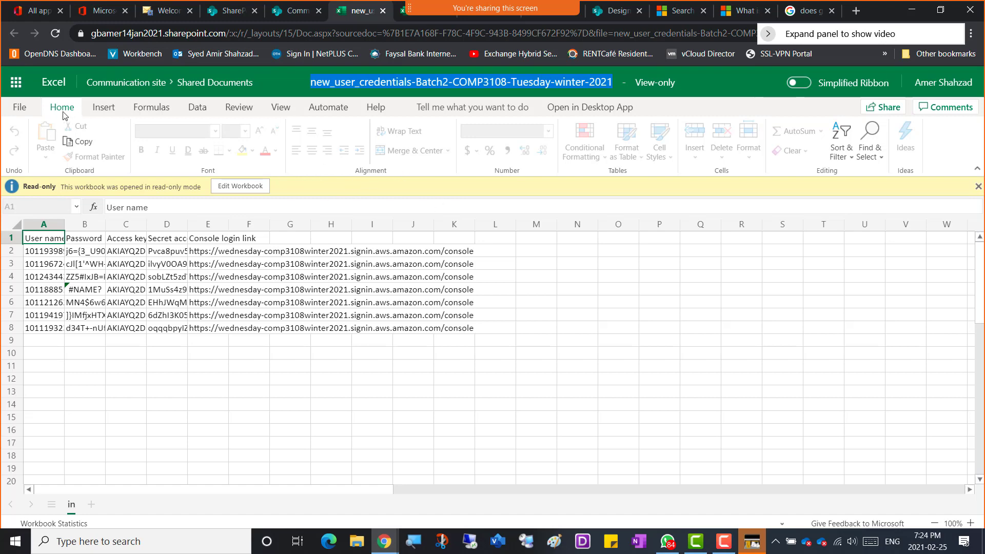
{"action": "left_click", "coordinate": [382, 10]}
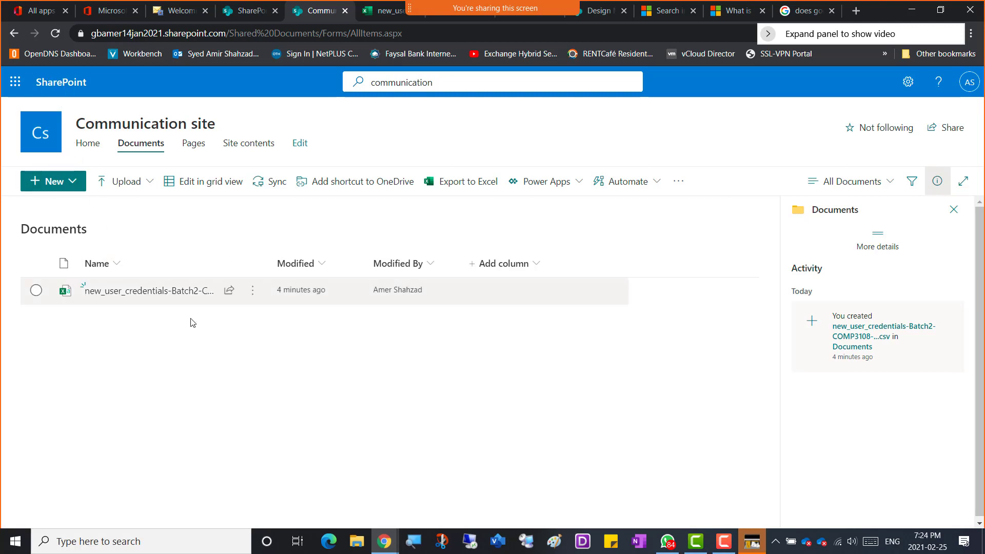
Search the Basic Search Center for new_user_credentials-Batch2-COMP3108-Tuesday-winter-2021 and preview the matching document's details
{"action": "left_click", "coordinate": [60, 86]}
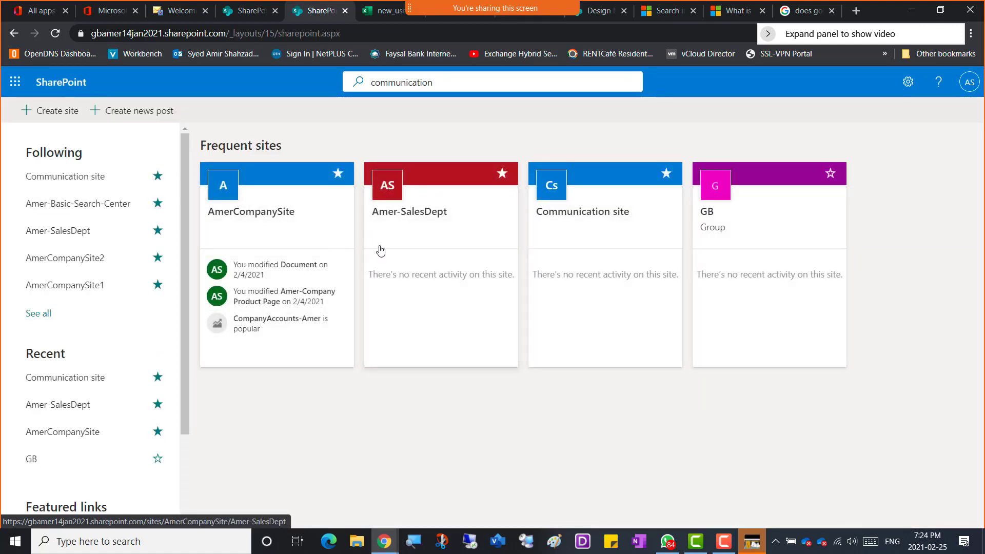
{"action": "left_click", "coordinate": [70, 208]}
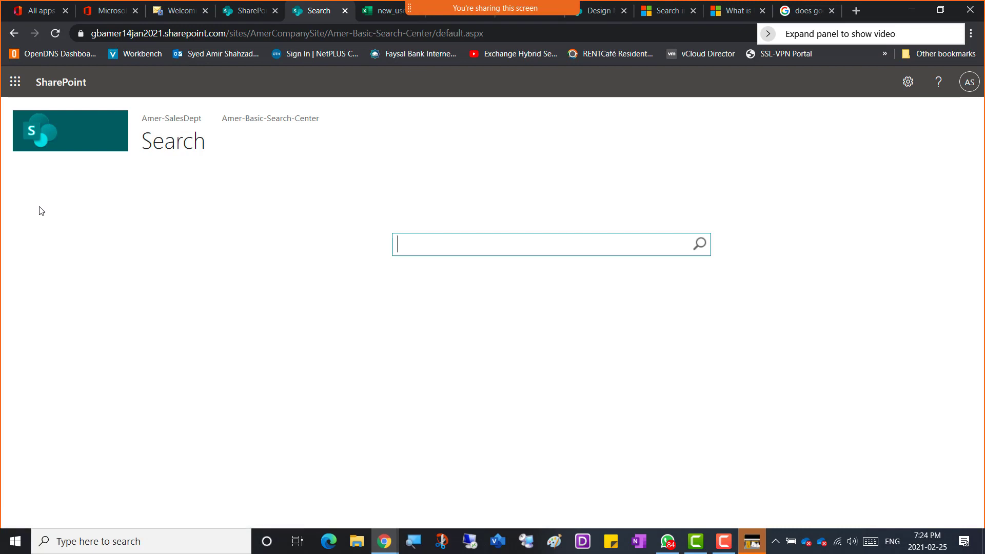
{"action": "right_click", "coordinate": [417, 249]}
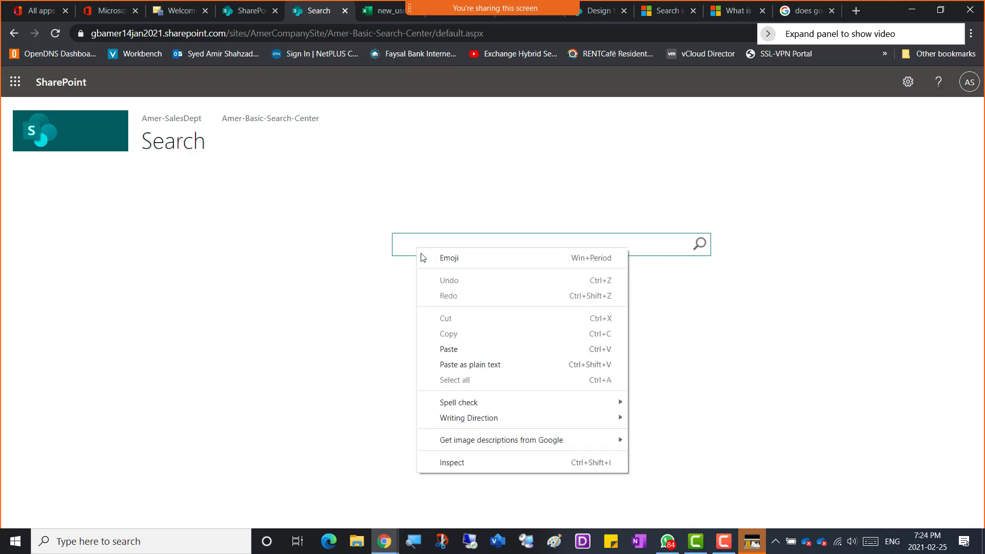
{"action": "left_click", "coordinate": [450, 349]}
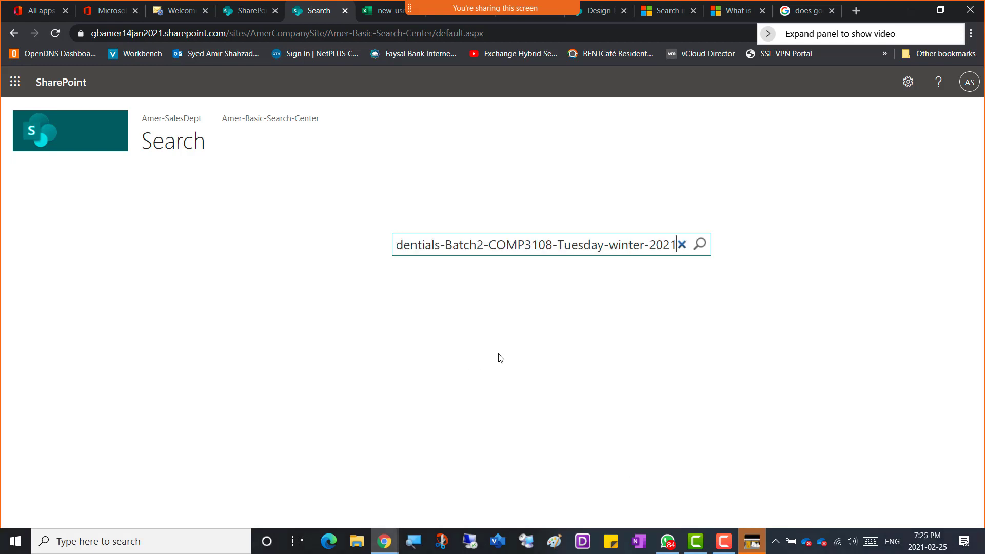
{"action": "left_click", "coordinate": [700, 244]}
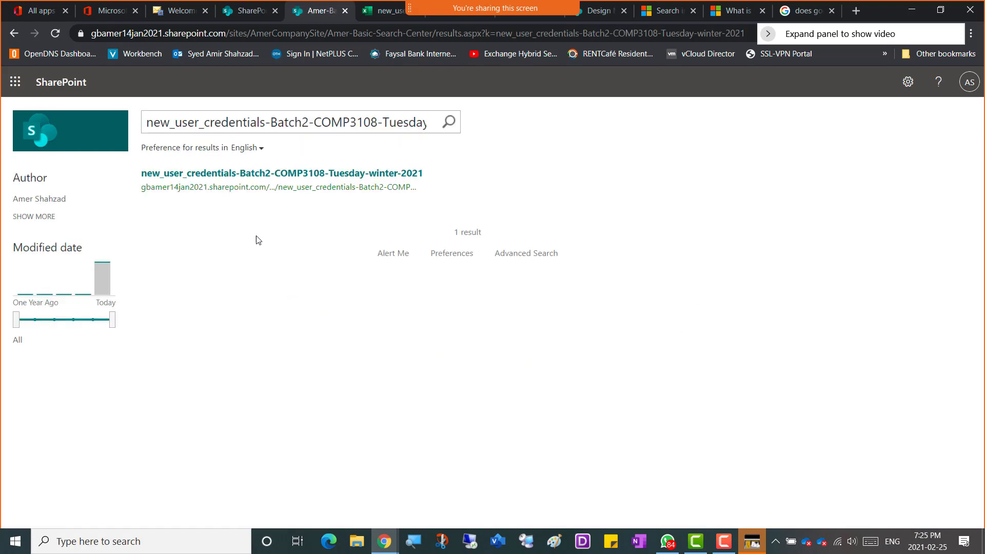
{"action": "mouse_move", "coordinate": [234, 196]}
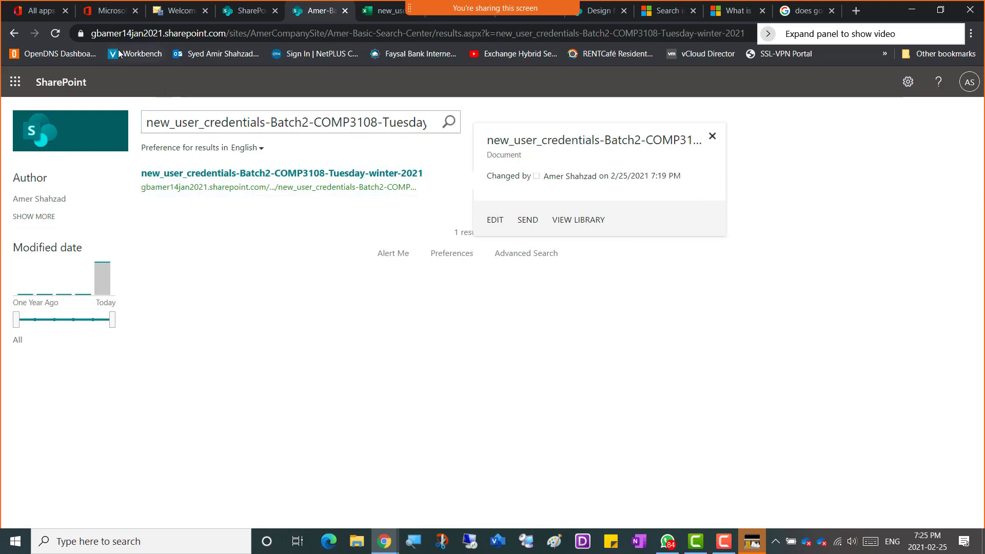
Return to the Communication site's Documents library and begin uploading a file from the local computer
{"action": "left_click", "coordinate": [53, 87]}
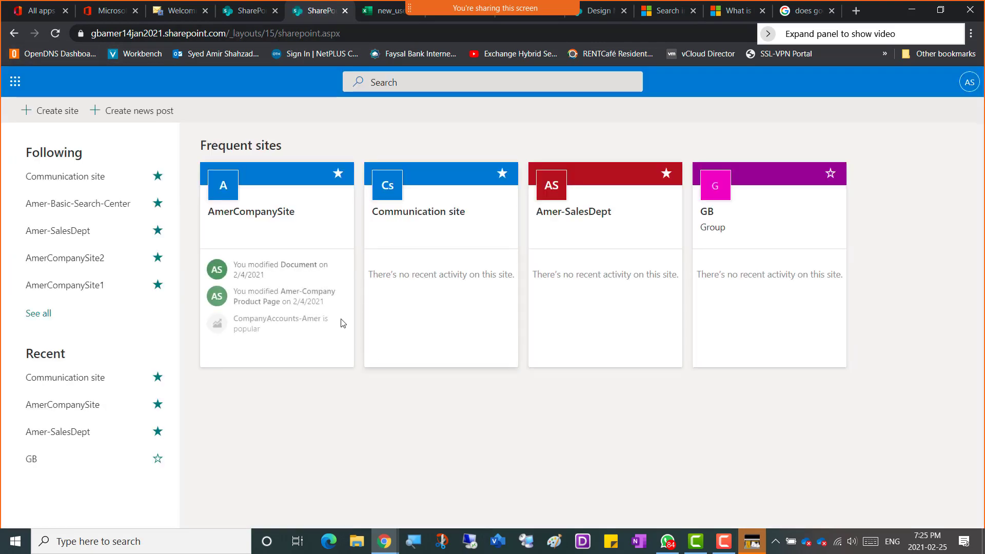
{"action": "left_click", "coordinate": [408, 216]}
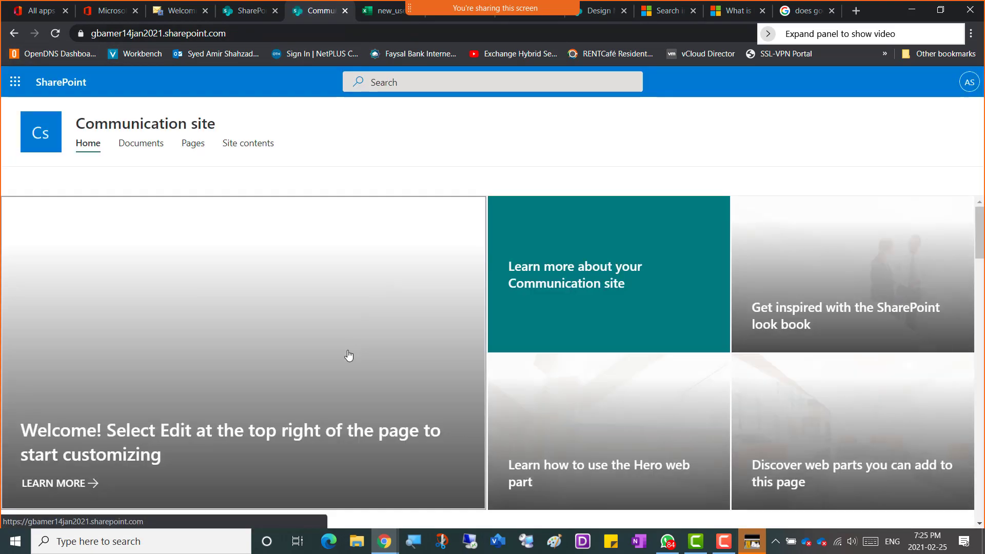
{"action": "left_click", "coordinate": [137, 144]}
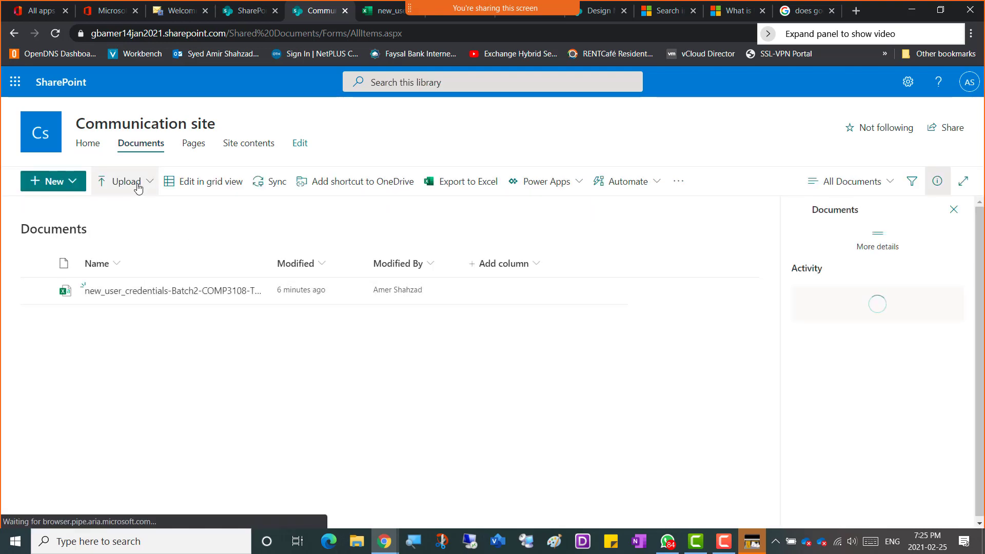
{"action": "left_click", "coordinate": [131, 182]}
{"action": "left_click", "coordinate": [115, 208]}
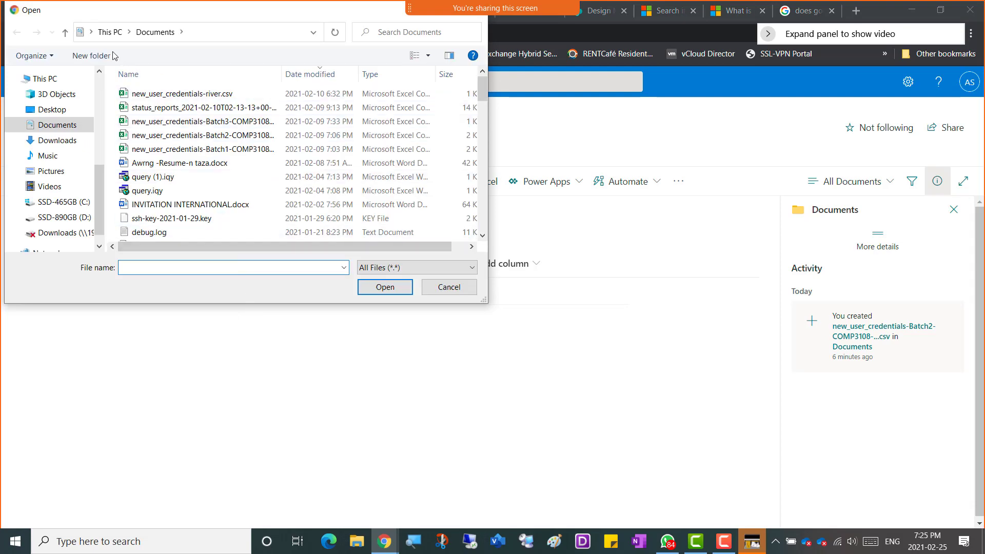
Create a new folder with the default name in the local Documents folder and open it
{"action": "left_click", "coordinate": [92, 55]}
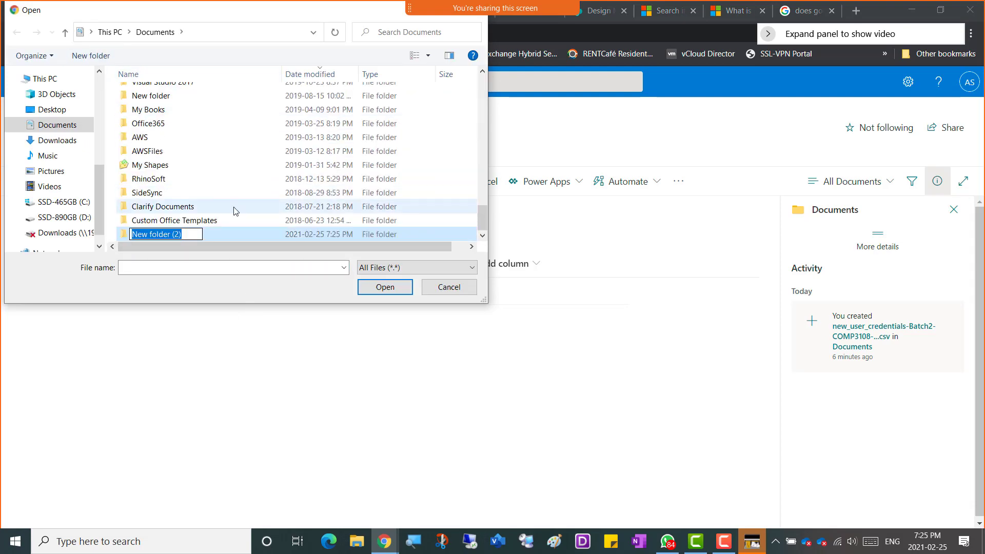
{"action": "key", "text": "Return"}
{"action": "key", "text": "Return"}
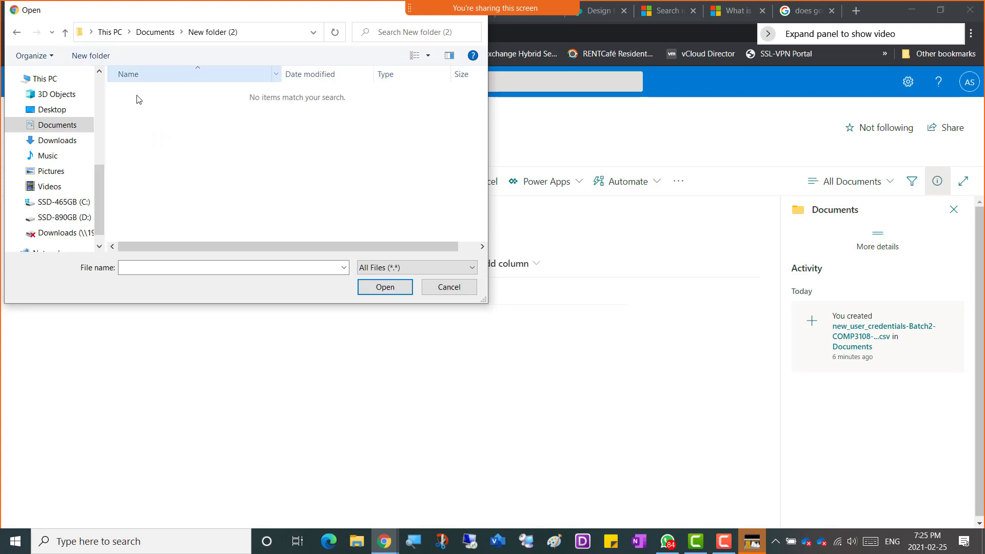
Create an Excel worksheet named Amer-File.xlsx in the new local folder and upload it to the Documents library
{"action": "right_click", "coordinate": [151, 117]}
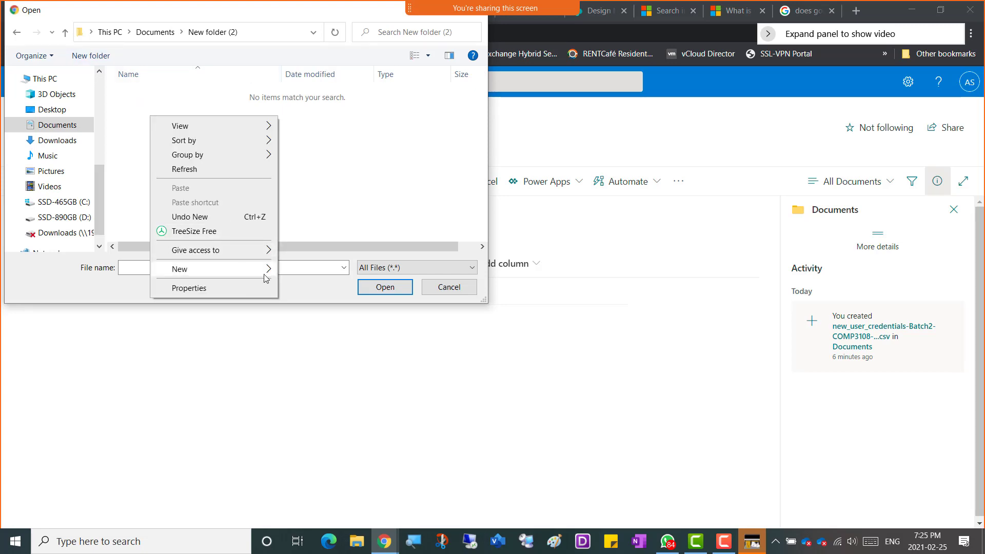
{"action": "mouse_move", "coordinate": [265, 269]}
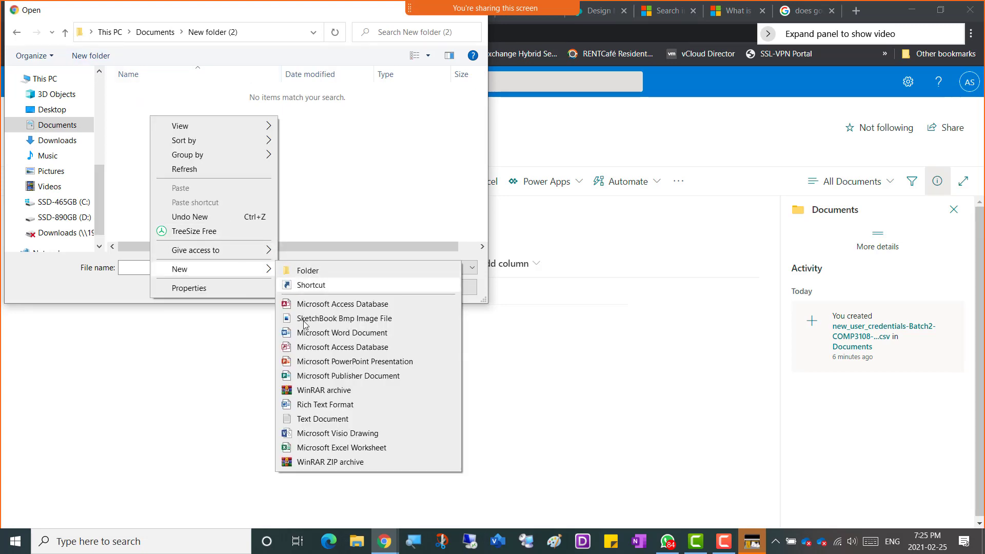
{"action": "left_click", "coordinate": [358, 448]}
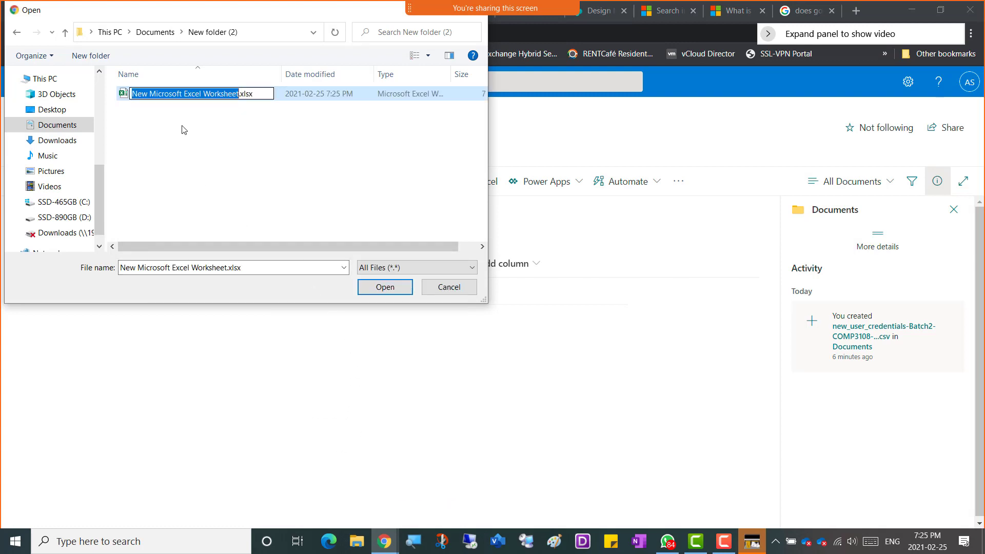
{"action": "type", "text": "Amer-"}
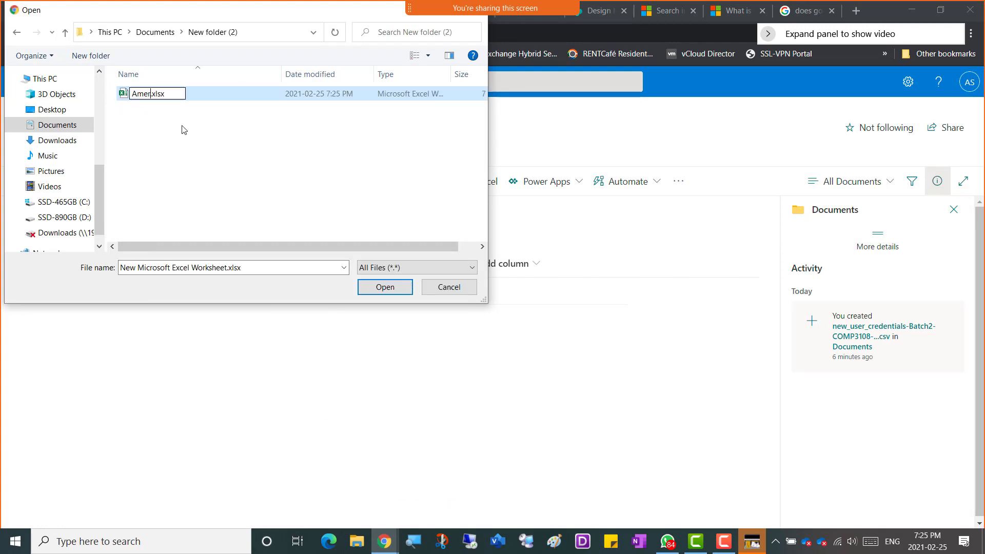
{"action": "type", "text": "File"}
{"action": "left_click", "coordinate": [177, 133]}
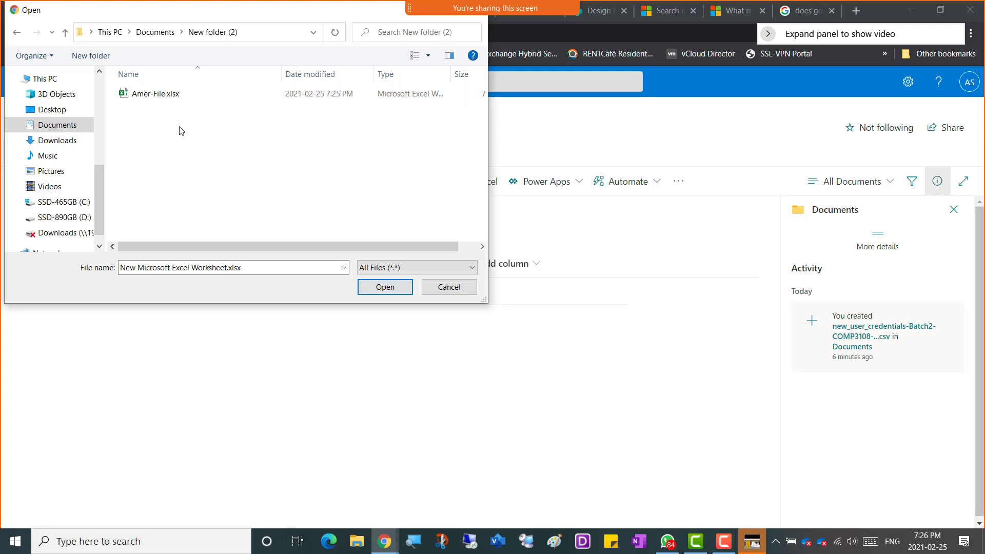
{"action": "double_click", "coordinate": [156, 95]}
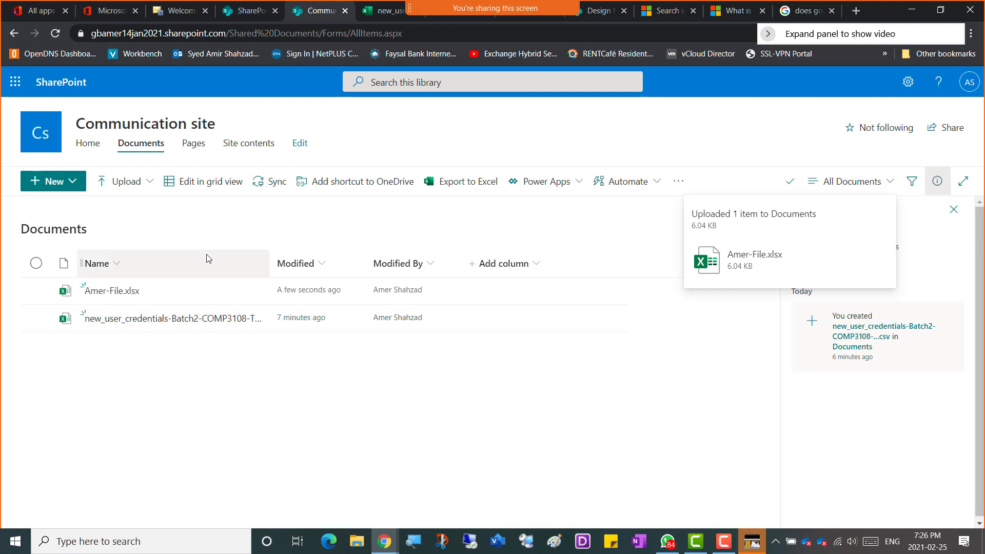
Open Amer-Basic-Search-Center from the followed sites and search it for Amer-file
{"action": "left_click", "coordinate": [58, 85]}
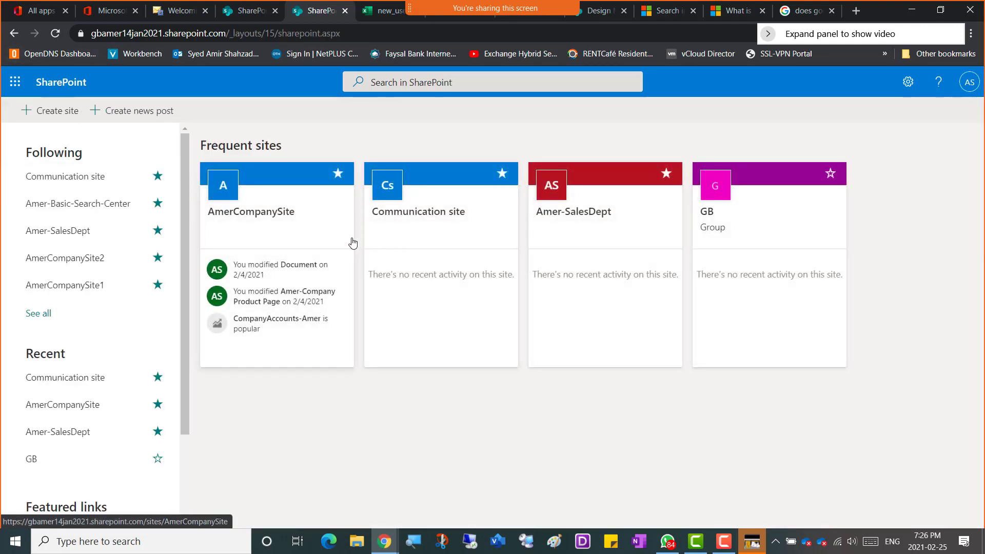
{"action": "left_click", "coordinate": [78, 205]}
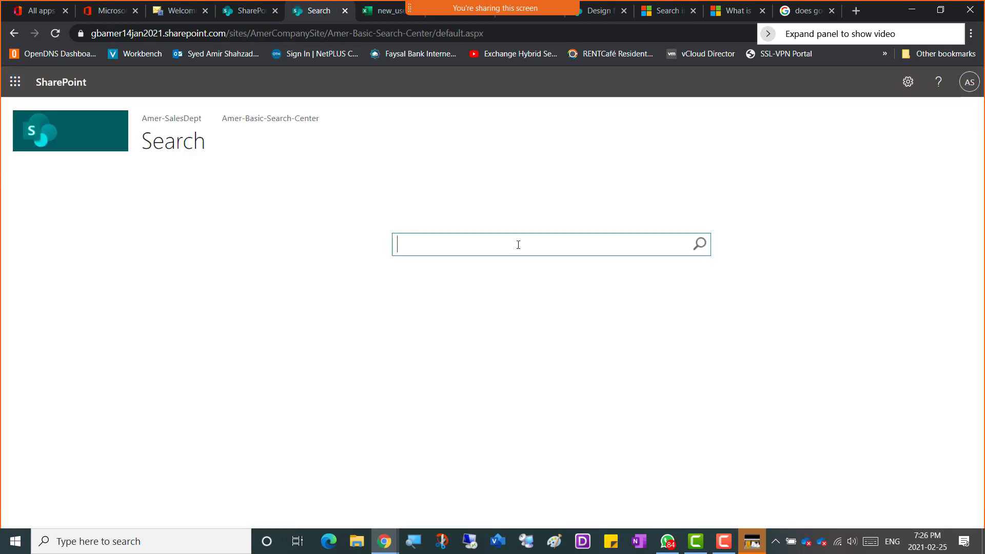
{"action": "type", "text": "Amer-file"}
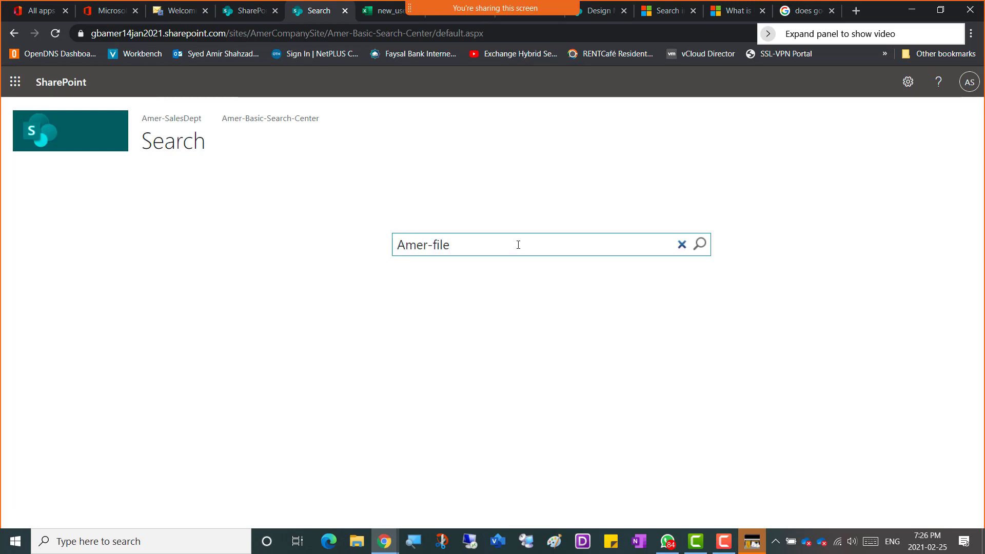
{"action": "key", "text": "Return"}
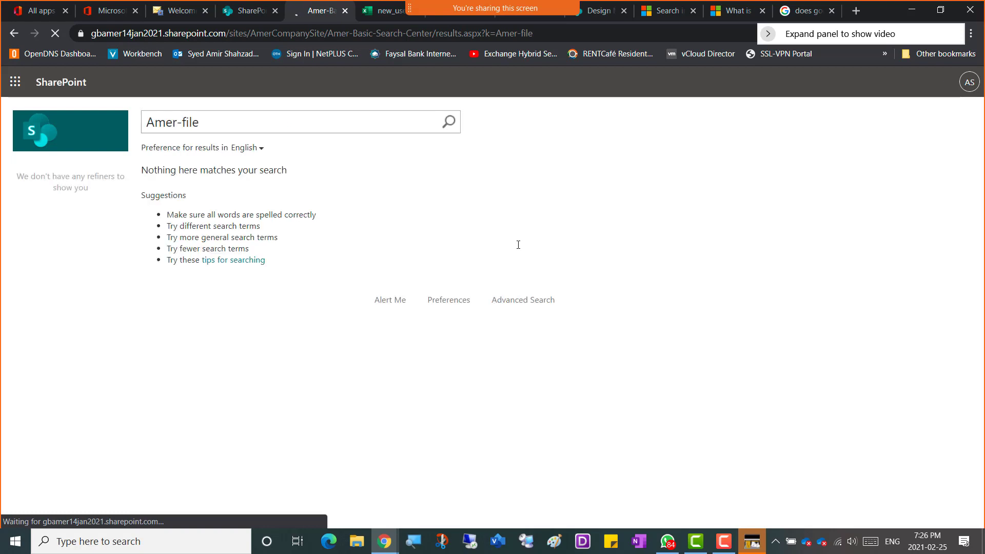
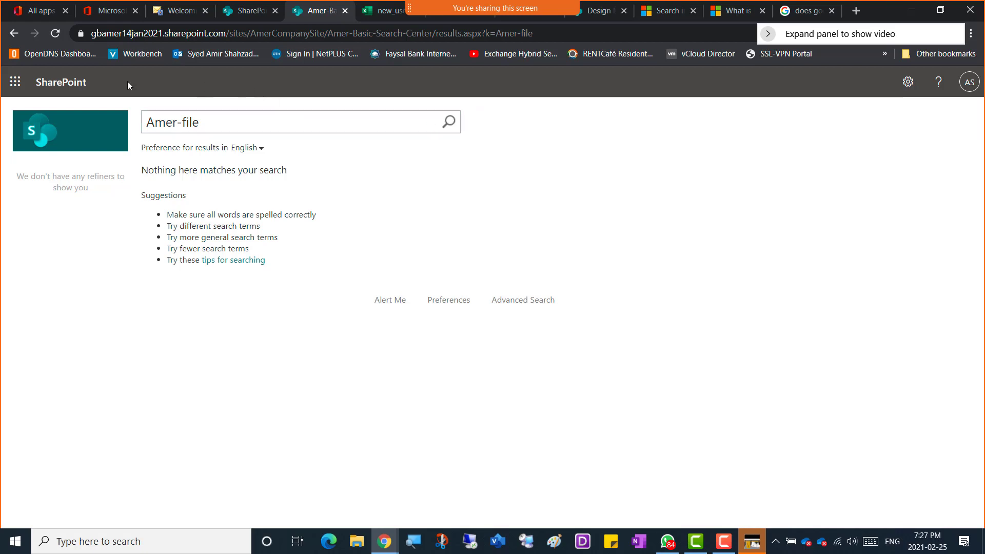
Go back to the Communication site's Documents library and check the name of the uploaded Excel file
{"action": "left_click", "coordinate": [14, 34]}
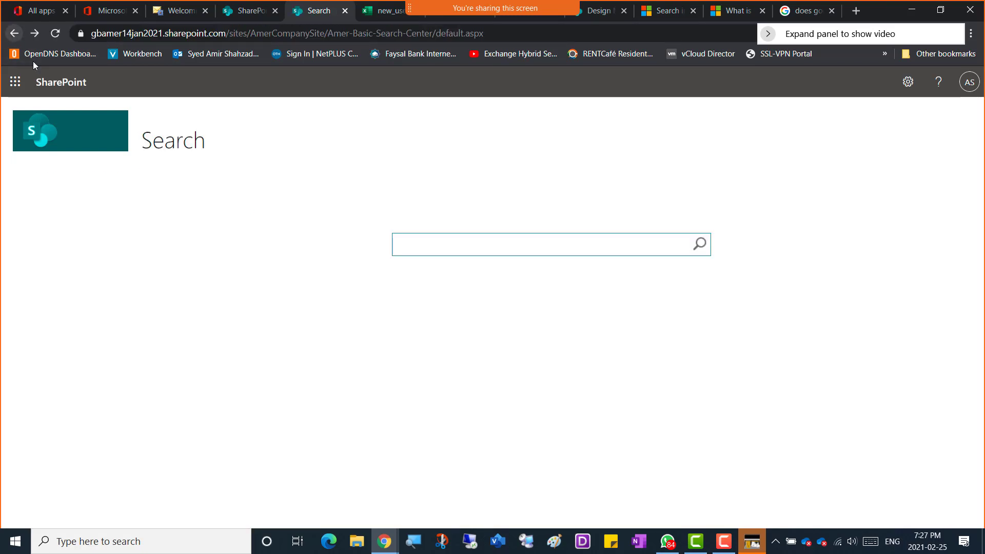
{"action": "left_click", "coordinate": [52, 83]}
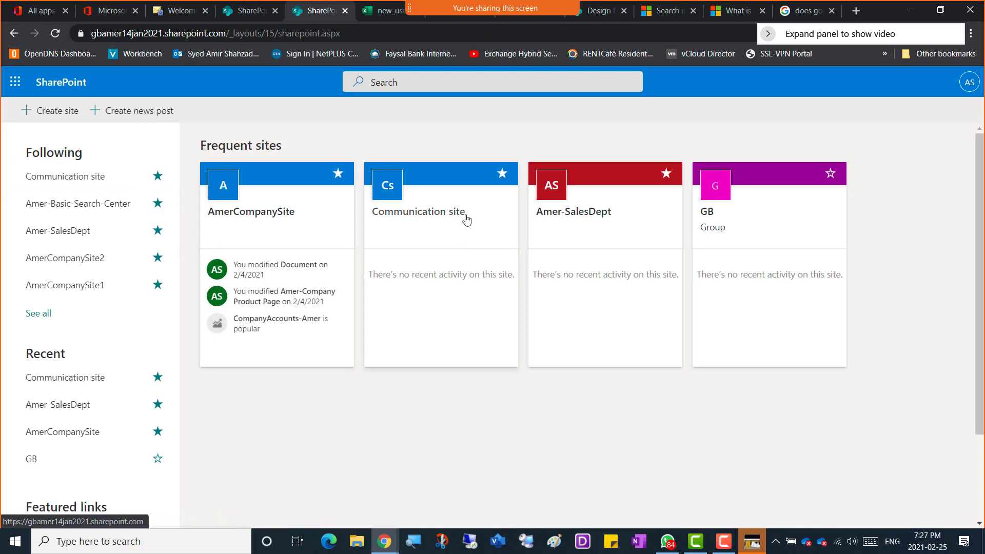
{"action": "left_click", "coordinate": [450, 214]}
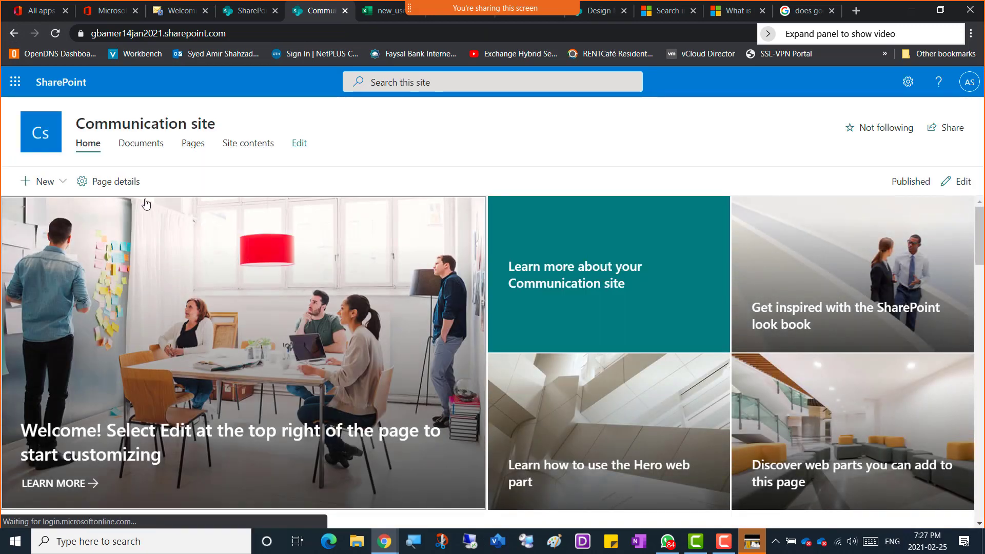
{"action": "left_click", "coordinate": [141, 143]}
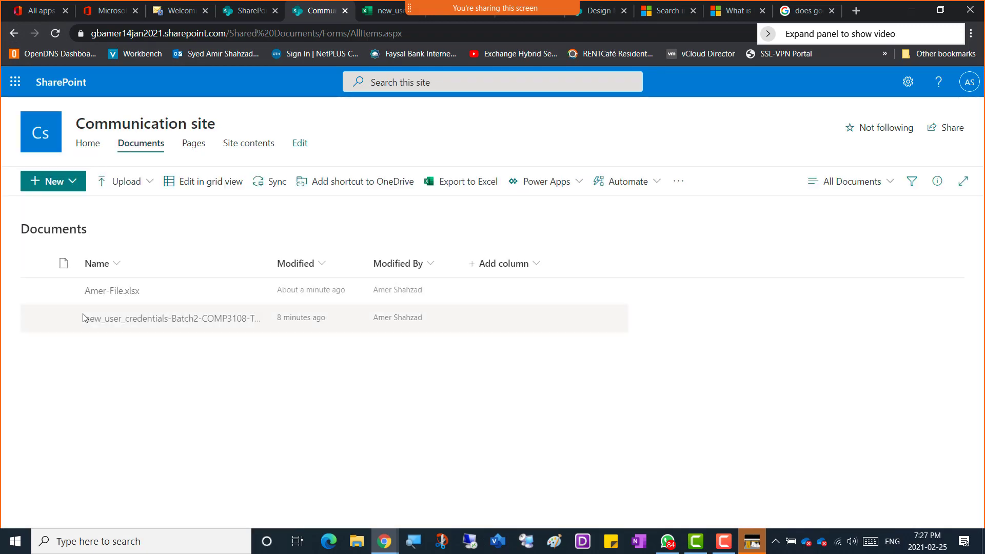
{"action": "mouse_move", "coordinate": [116, 297]}
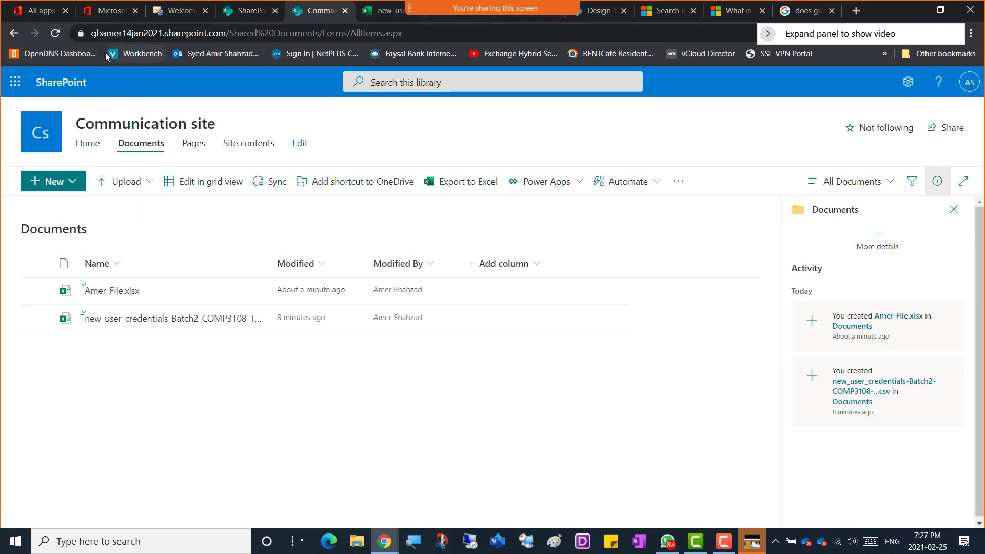
Reopen Amer-Basic-Search-Center, search for the full file name Amer-file.xlsx and examine the result's location
{"action": "left_click", "coordinate": [54, 85]}
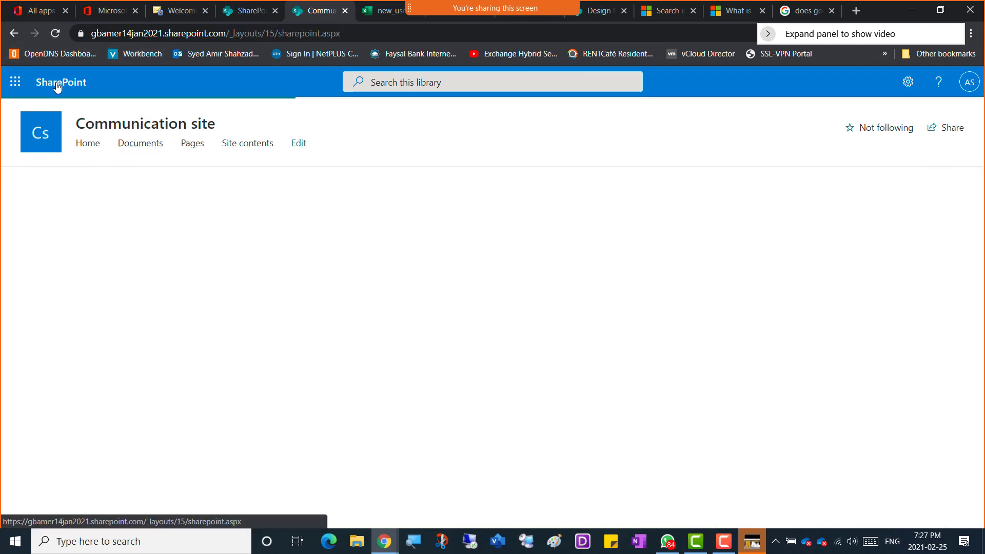
{"action": "left_click", "coordinate": [57, 207]}
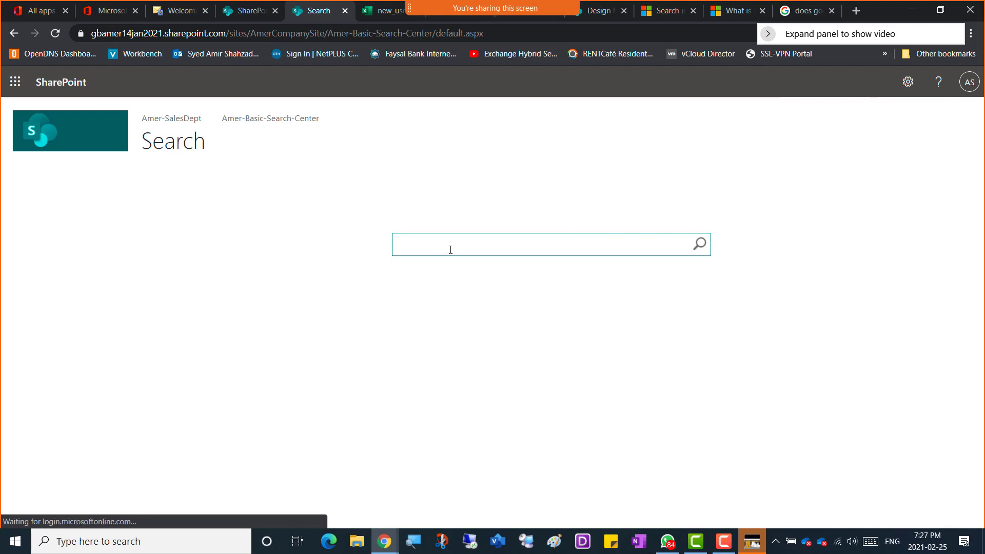
{"action": "type", "text": "Amer-file"}
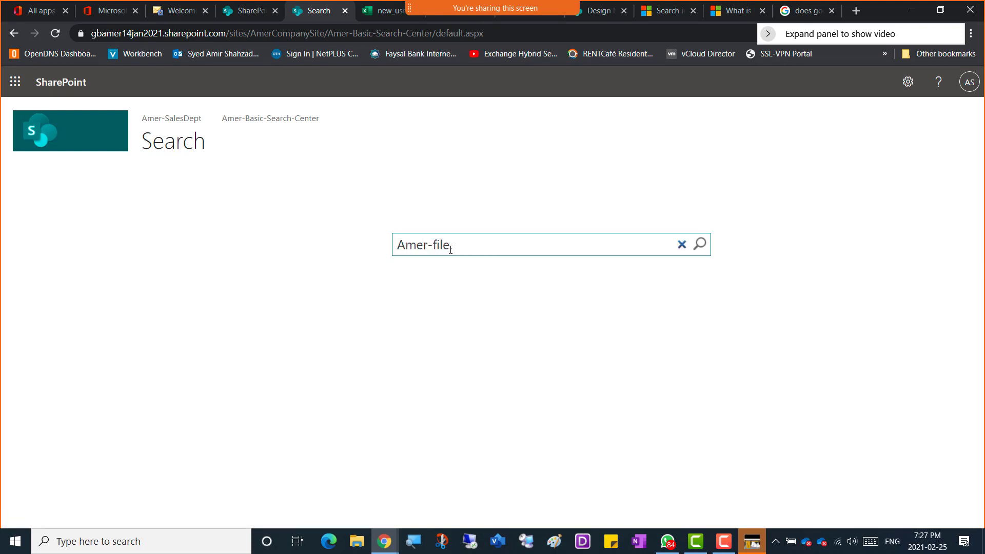
{"action": "type", "text": ".xlsx"}
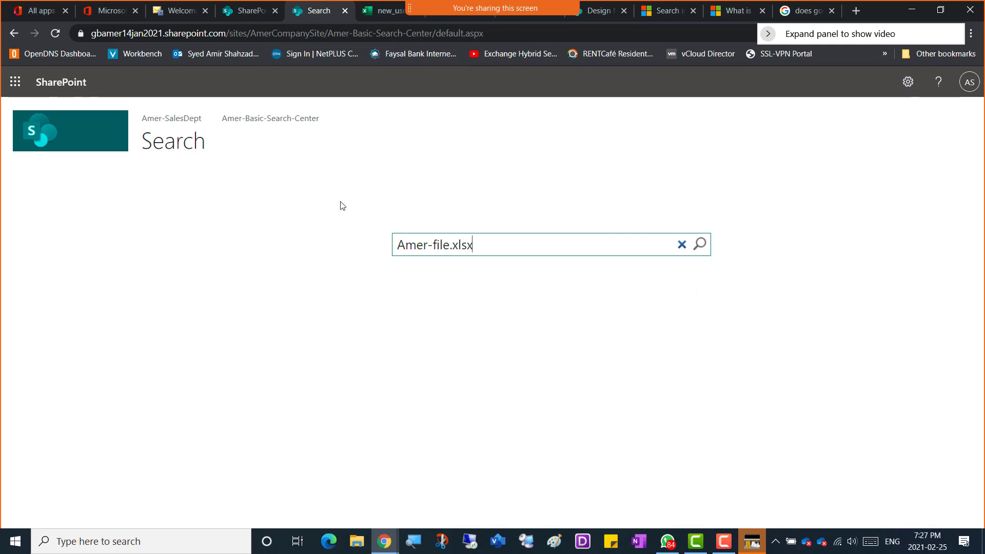
{"action": "left_click", "coordinate": [248, 12]}
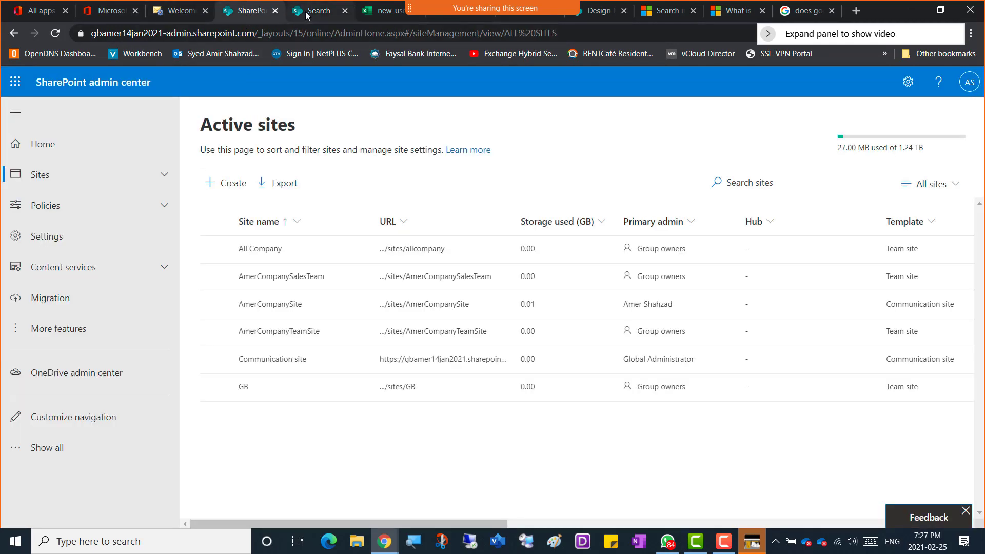
{"action": "left_click", "coordinate": [318, 11]}
{"action": "left_click", "coordinate": [699, 244]}
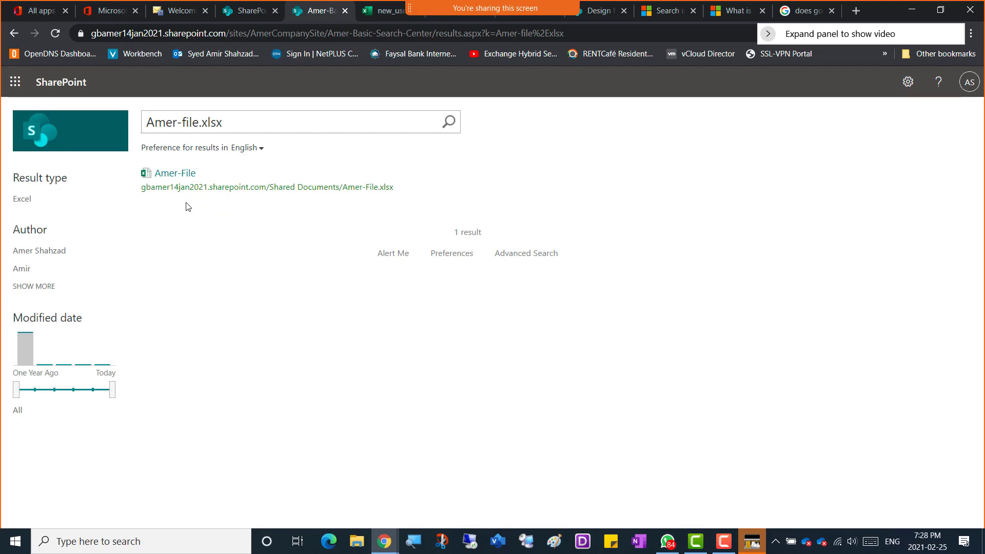
{"action": "mouse_move", "coordinate": [186, 188]}
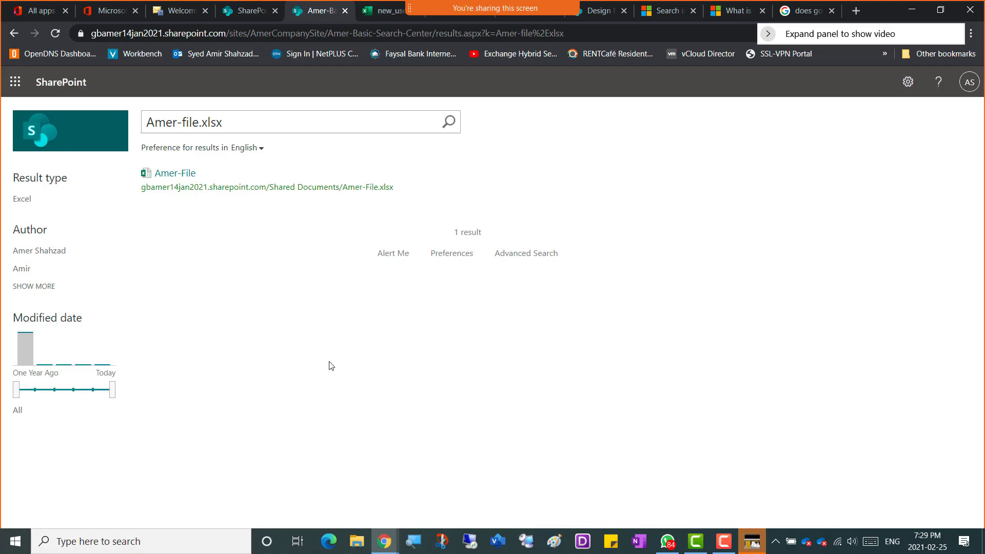
Capture a screenshot of the Amer-file.xlsx search results page and switch to the Week 7 notes in OneNote
{"action": "key", "text": "super+shift+s"}
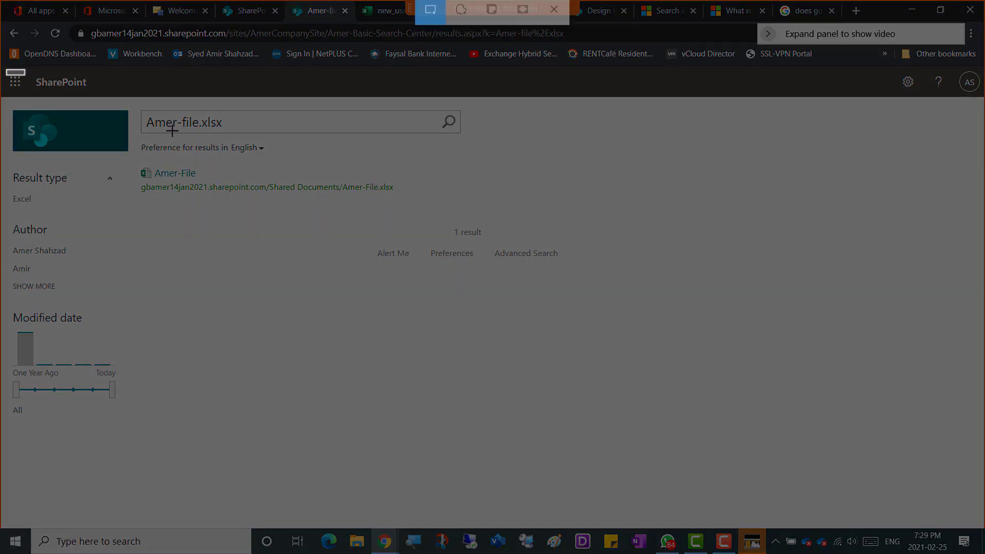
{"action": "left_click_drag", "start_coordinate": [6, 69], "coordinate": [764, 455]}
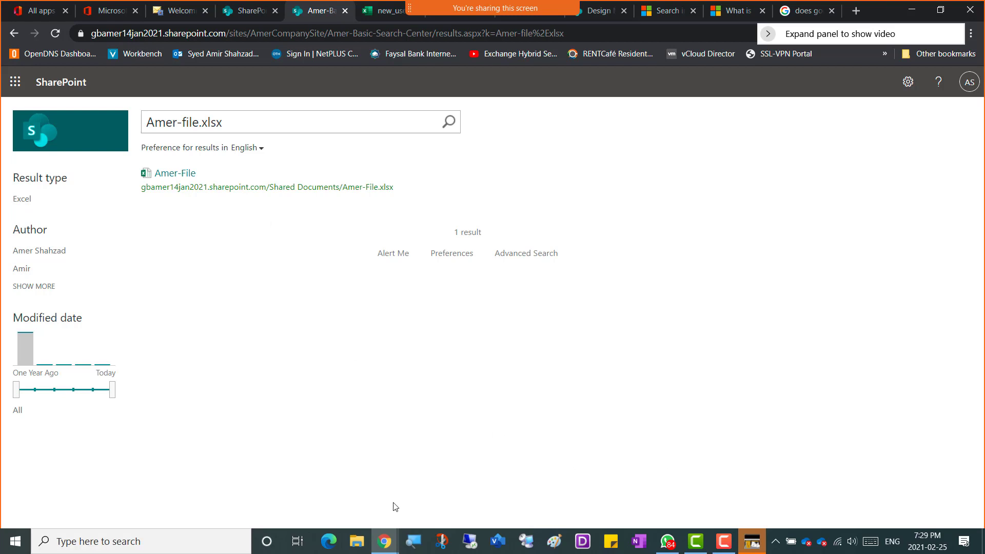
{"action": "mouse_move", "coordinate": [385, 541]}
{"action": "left_click", "coordinate": [208, 507]}
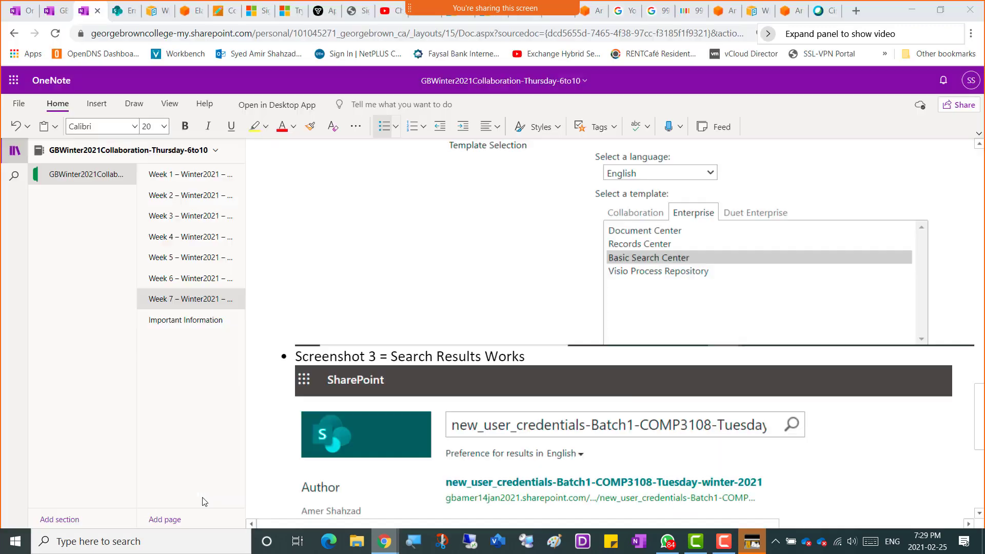
Add the bullet "Screenshot 4 – Cross Site Collection Search Works" at the end of the notes and paste the captured screenshot below it
{"action": "scroll", "coordinate": [409, 469], "scroll_direction": "down", "scroll_amount": 5}
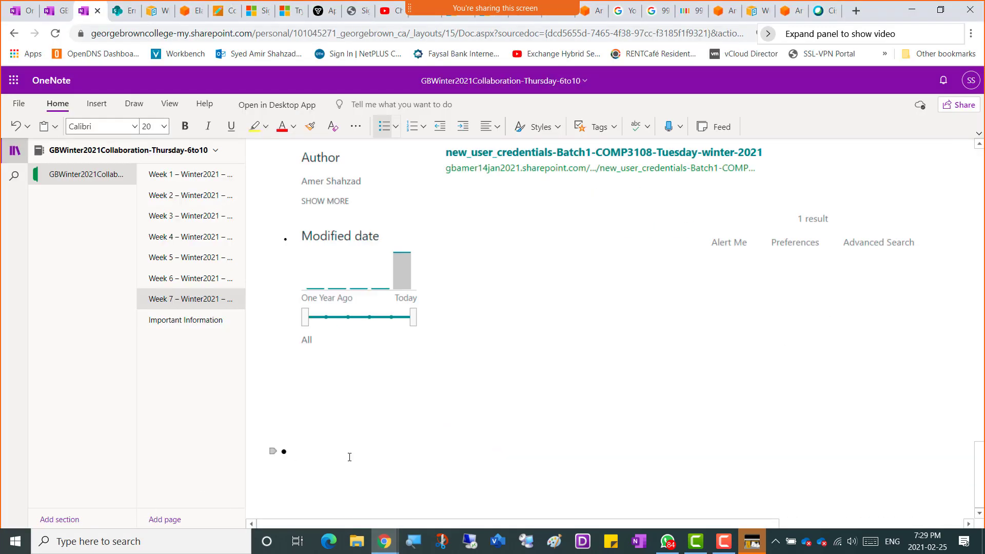
{"action": "type", "text": "Screenshot 4 - Cross S"}
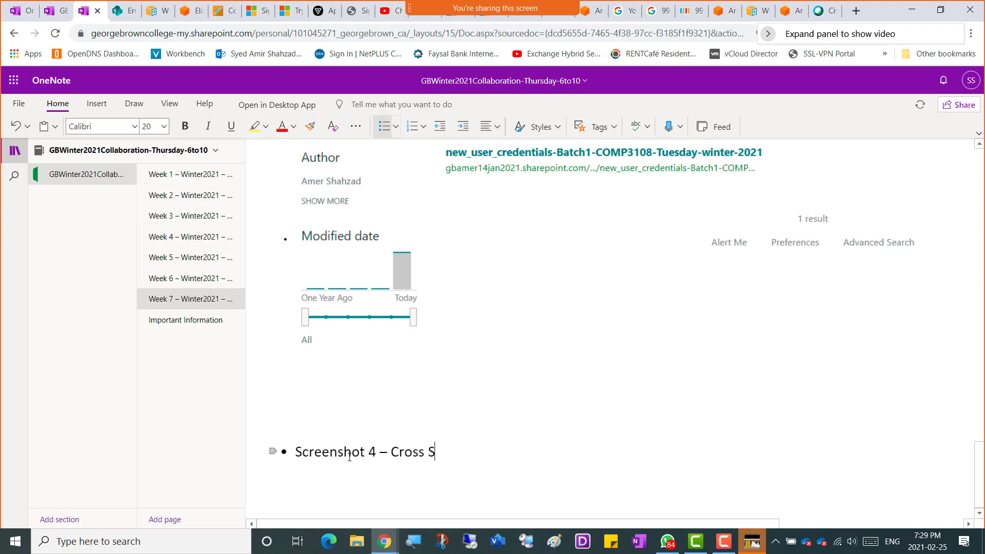
{"action": "type", "text": "ite Collectio"}
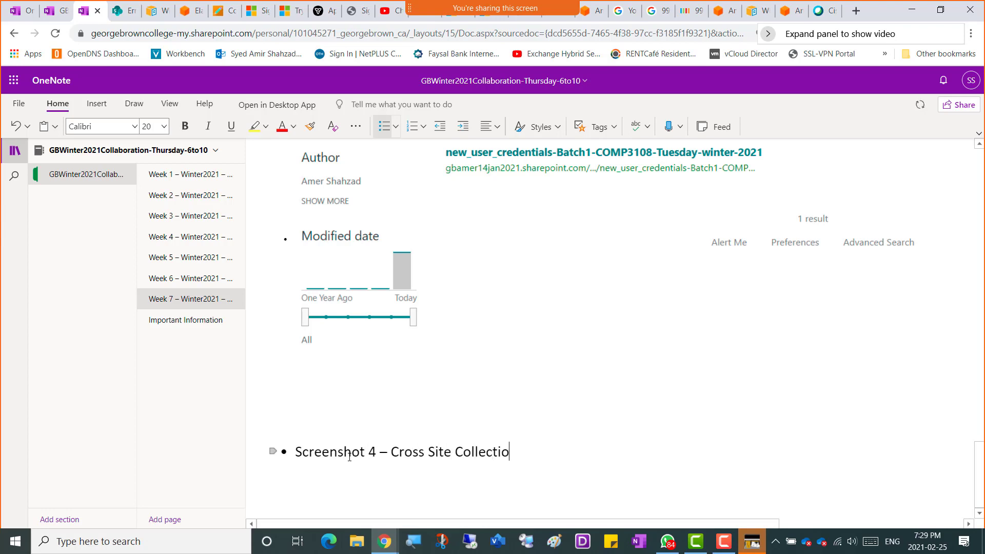
{"action": "type", "text": "n Search Works"}
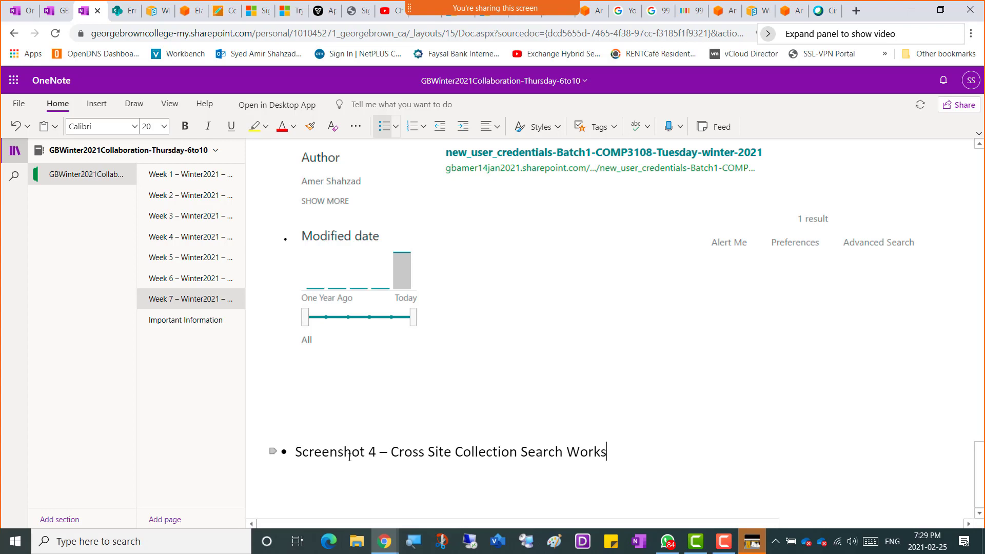
{"action": "key", "text": "Return"}
{"action": "key", "text": "ctrl+v"}
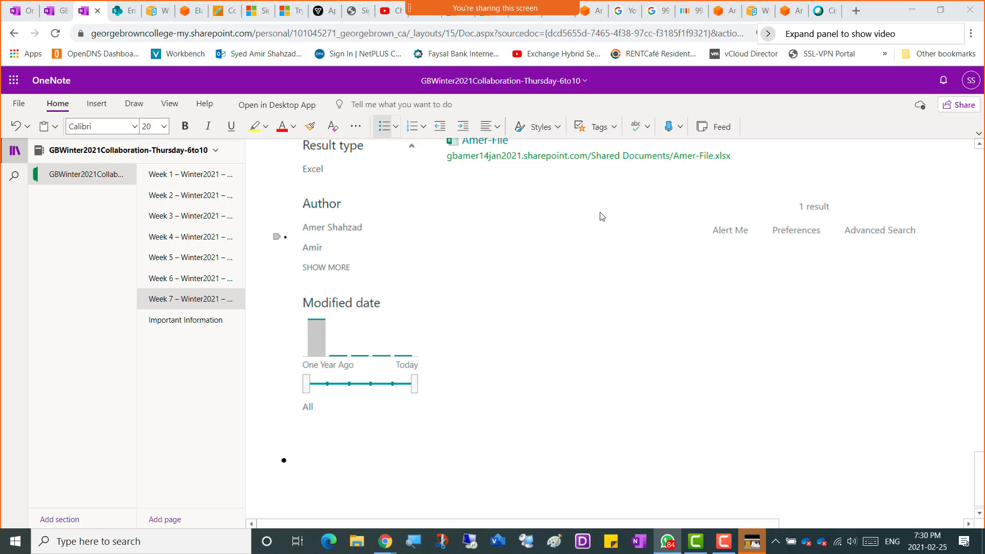
Switch back to the Basic Search Center results in SharePoint, review them and return to the SharePoint start page
{"action": "mouse_move", "coordinate": [383, 548]}
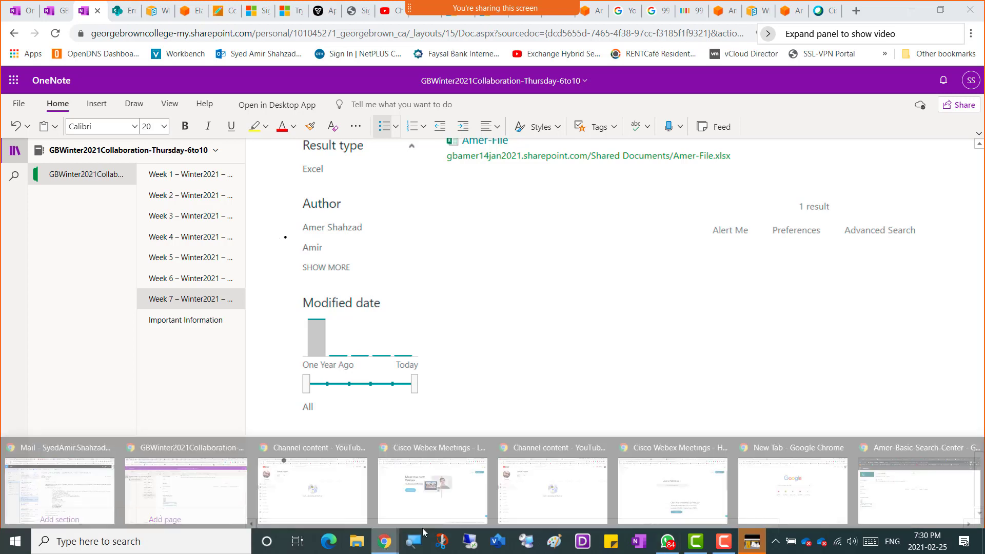
{"action": "left_click", "coordinate": [913, 498]}
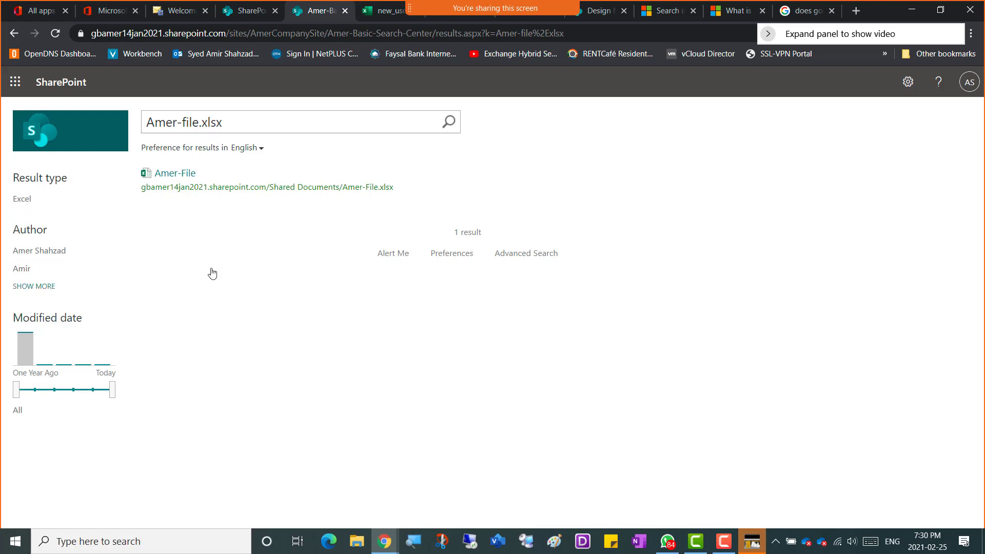
{"action": "mouse_move", "coordinate": [290, 249]}
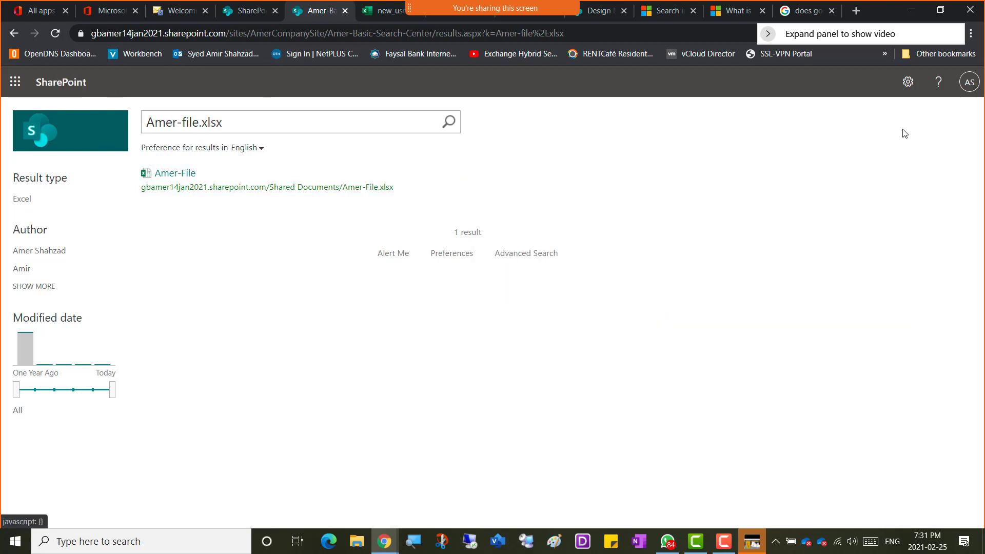
{"action": "left_click", "coordinate": [60, 84]}
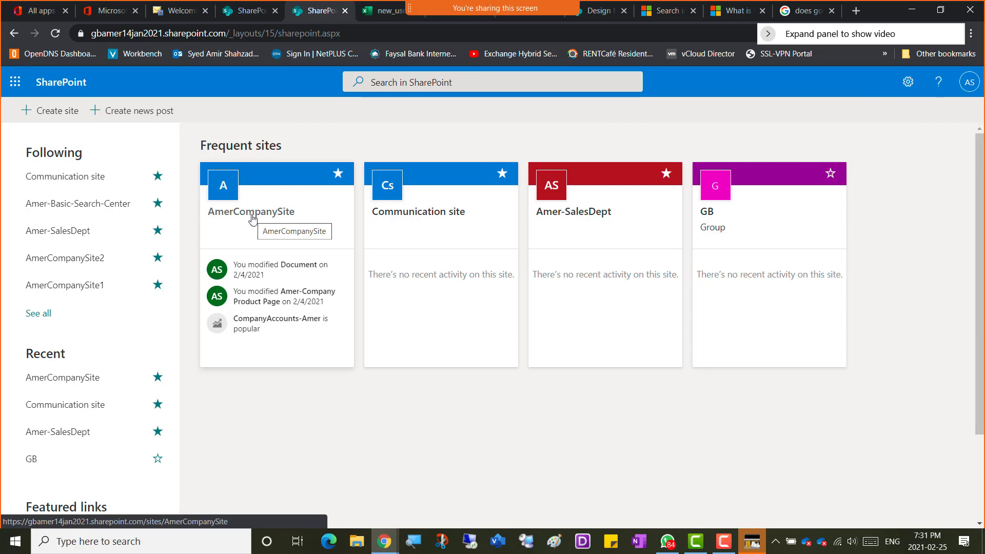
Open AmerCompanySite's site settings from its site contents and go to the search Query Rules page
{"action": "left_click", "coordinate": [252, 217]}
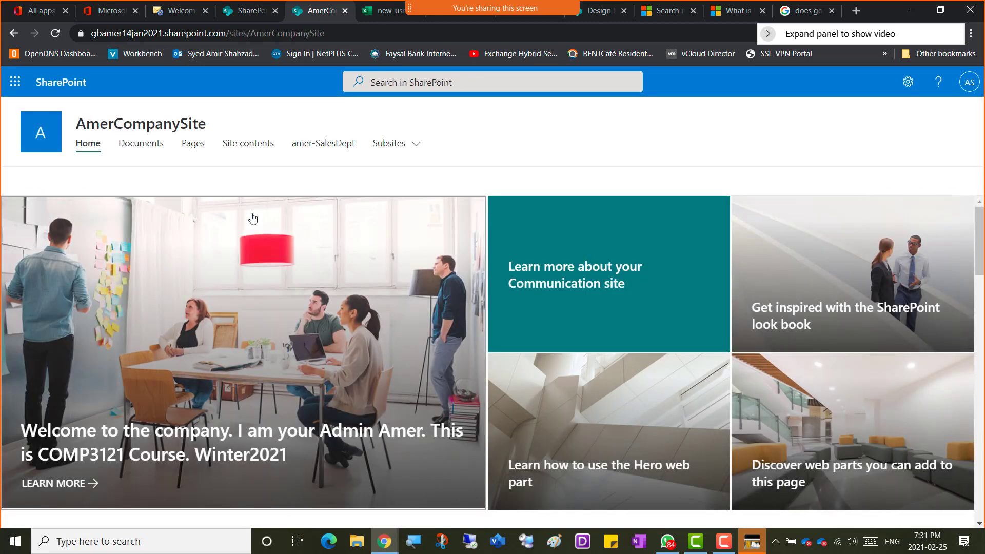
{"action": "left_click", "coordinate": [245, 148]}
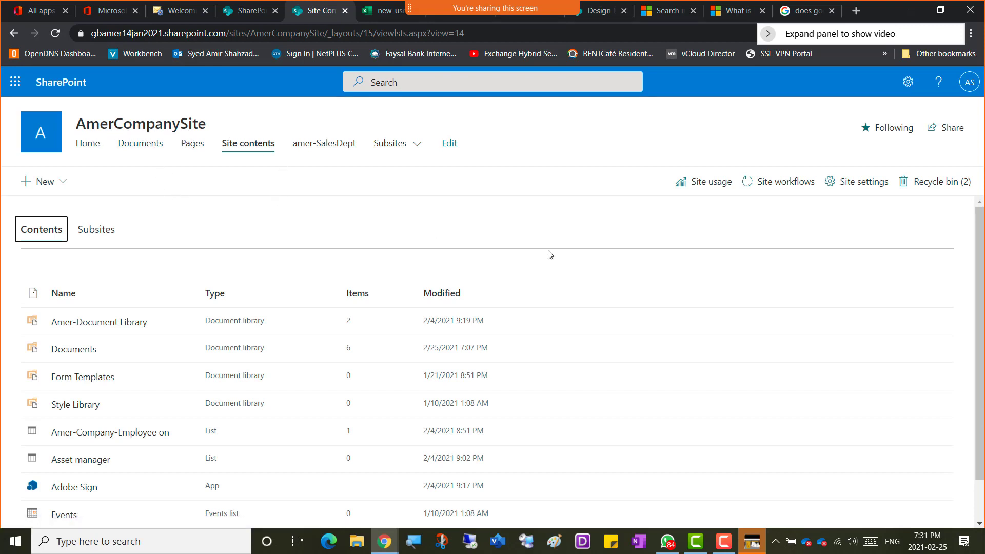
{"action": "left_click", "coordinate": [852, 188]}
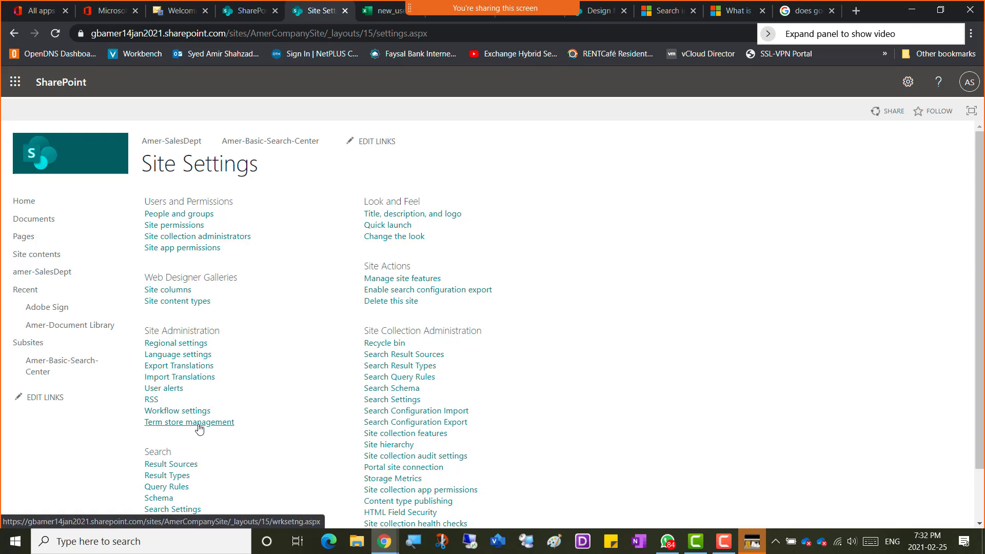
{"action": "scroll", "coordinate": [210, 423], "scroll_direction": "down", "scroll_amount": 3}
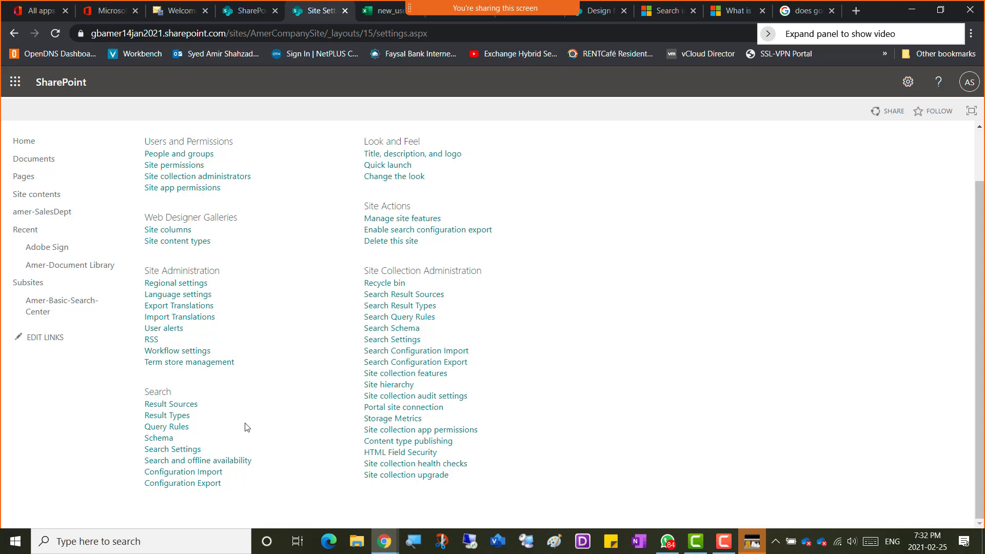
{"action": "left_click", "coordinate": [171, 432]}
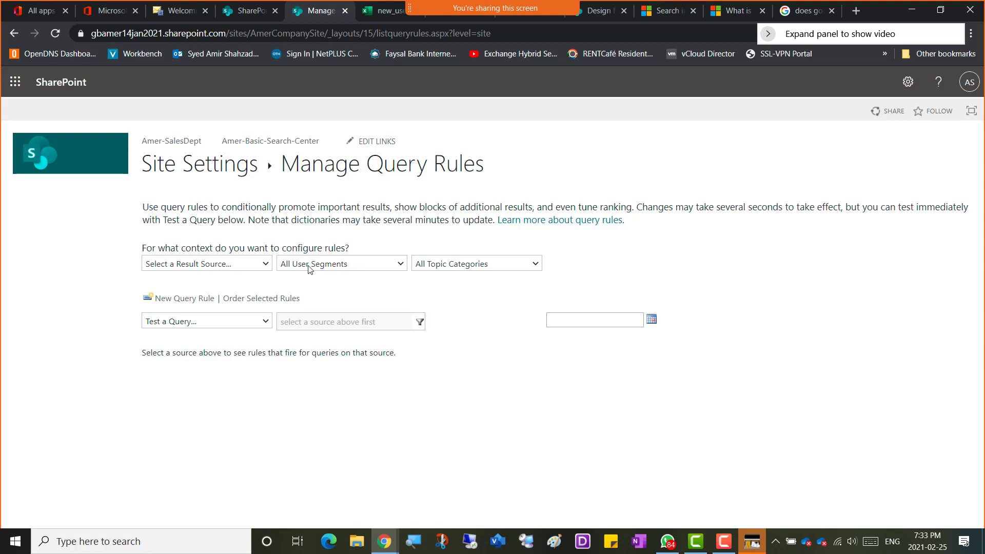
Set the result source context for the query rules to All Sources
{"action": "left_click", "coordinate": [266, 267]}
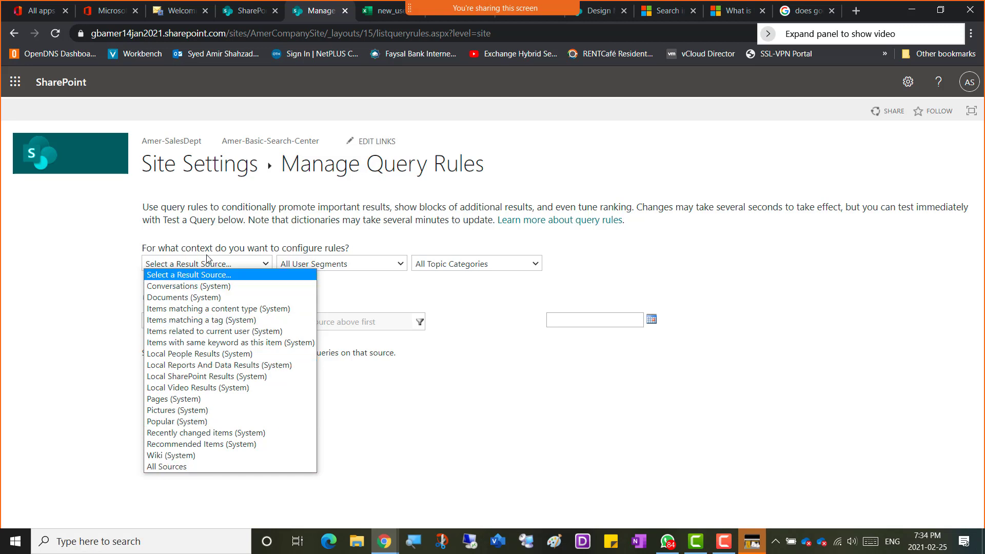
{"action": "left_click", "coordinate": [204, 467]}
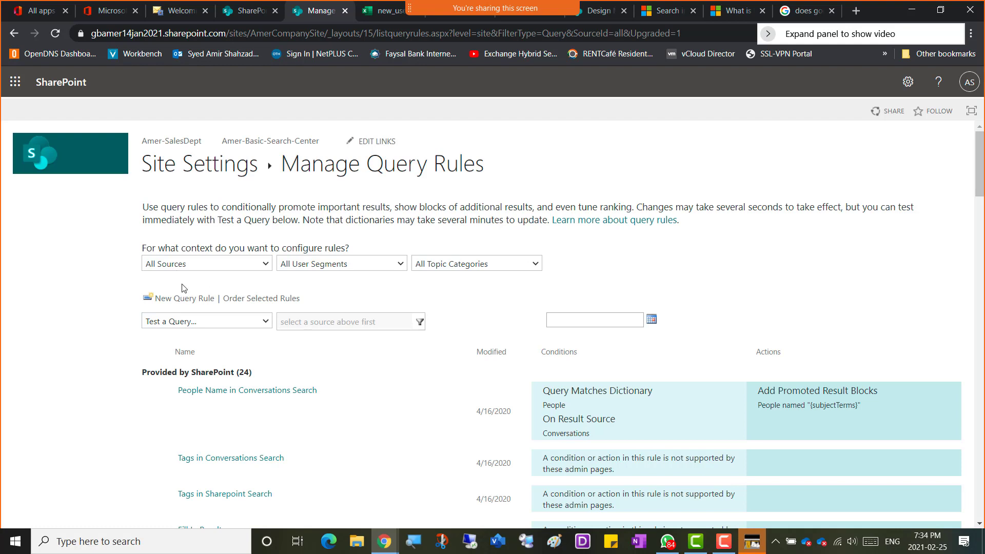
{"action": "left_click", "coordinate": [264, 264]}
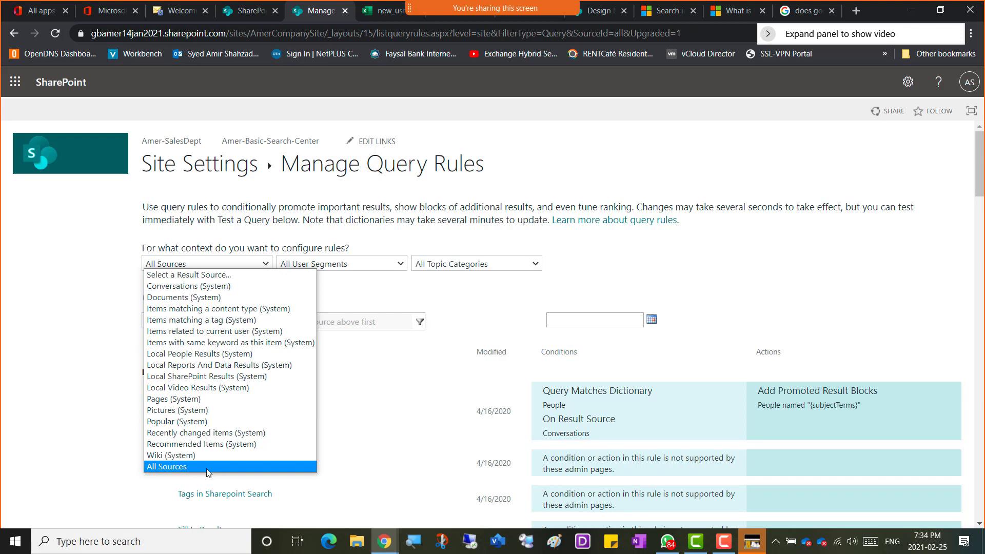
{"action": "left_click", "coordinate": [207, 467]}
Switch the result source to Documents (System) to view its query rules, and return it to All Sources
{"action": "left_click", "coordinate": [265, 264]}
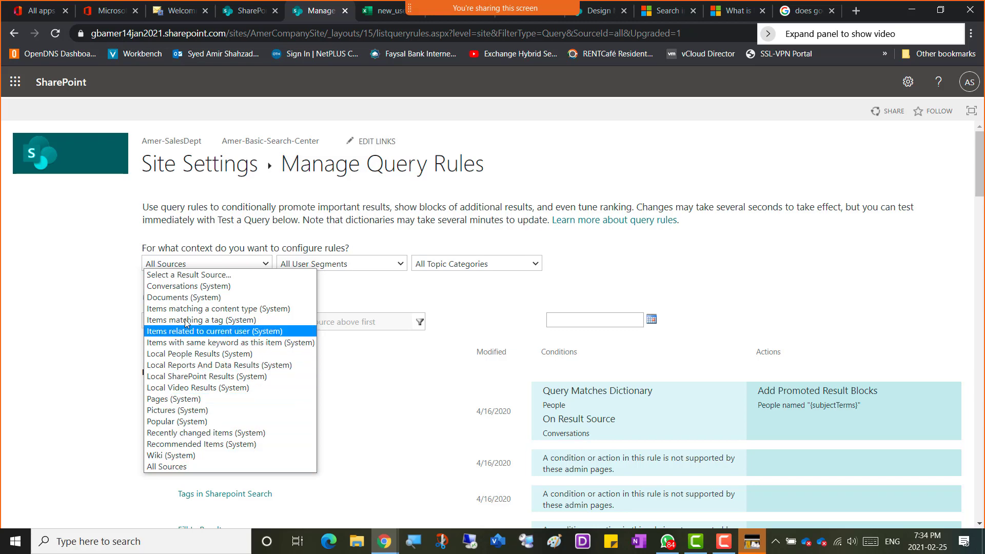
{"action": "left_click", "coordinate": [193, 299]}
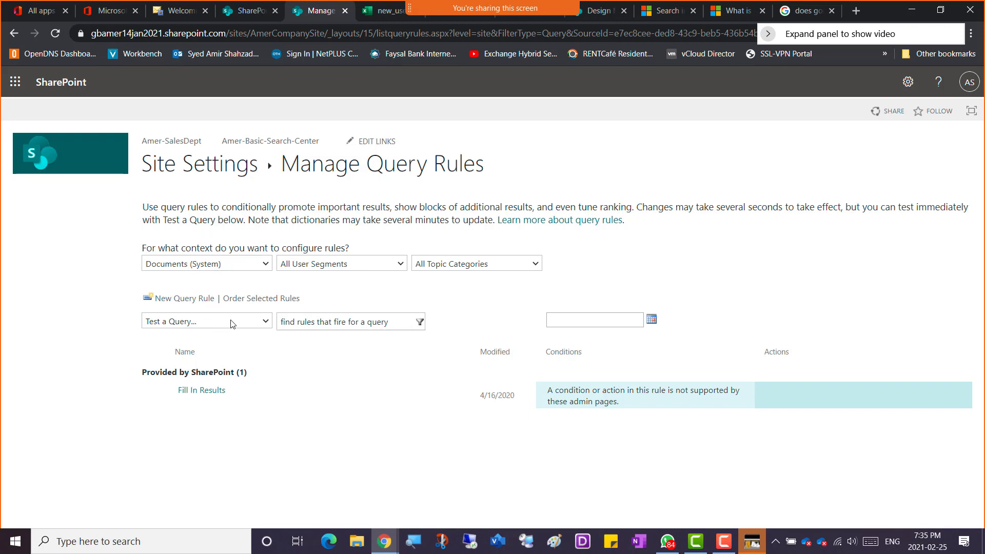
{"action": "left_click", "coordinate": [265, 264]}
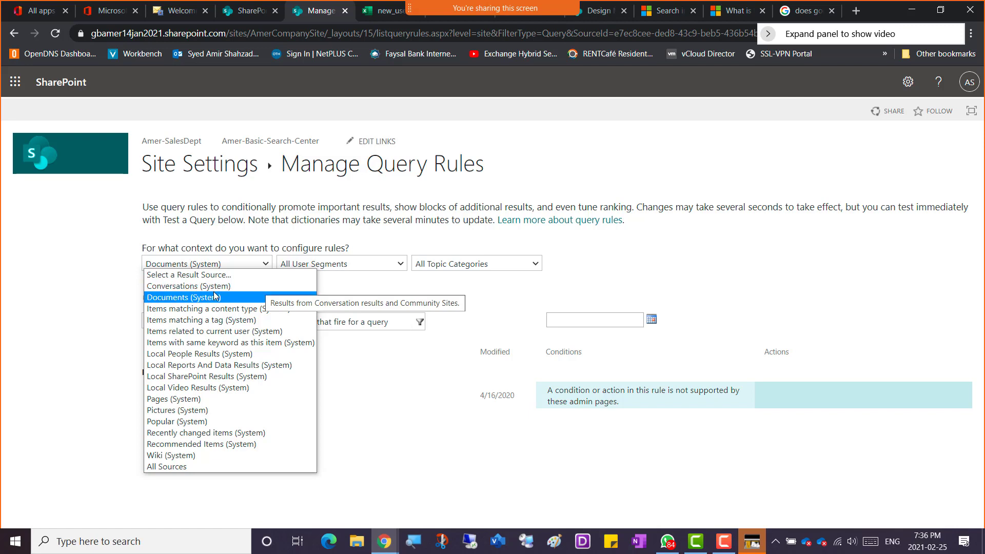
{"action": "left_click", "coordinate": [203, 466]}
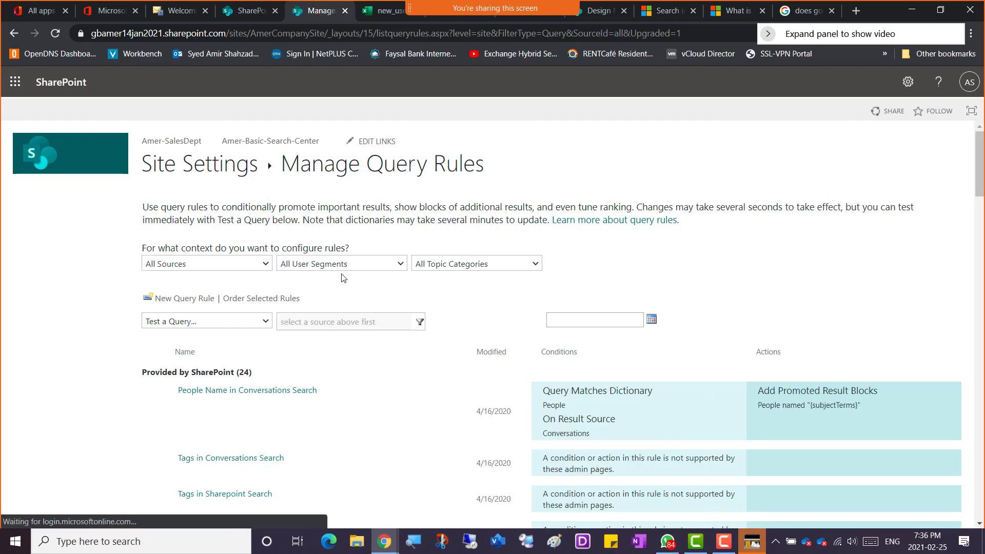
Check which options are available for the user segments and topic categories
{"action": "left_click", "coordinate": [400, 265]}
{"action": "left_click", "coordinate": [394, 274]}
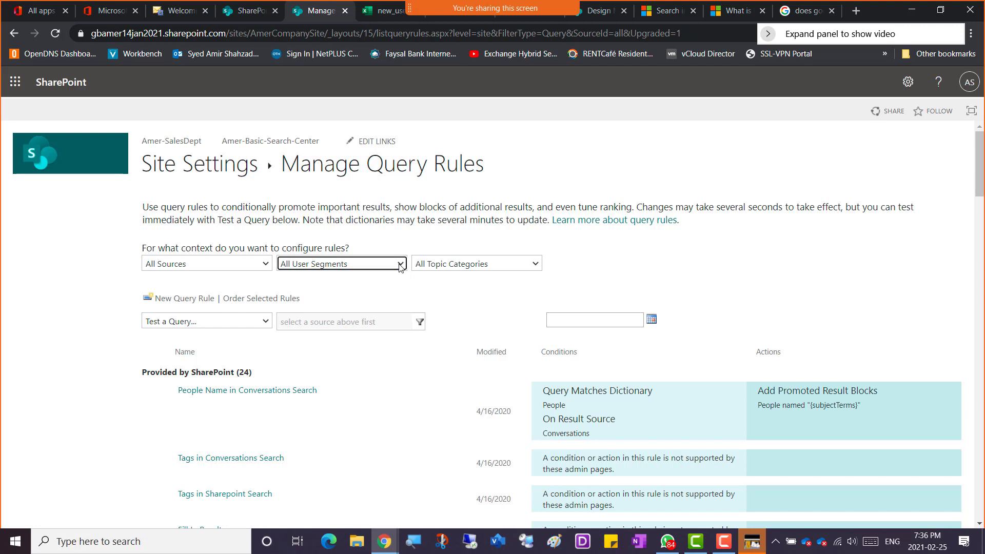
{"action": "left_click", "coordinate": [543, 267]}
{"action": "left_click", "coordinate": [537, 264]}
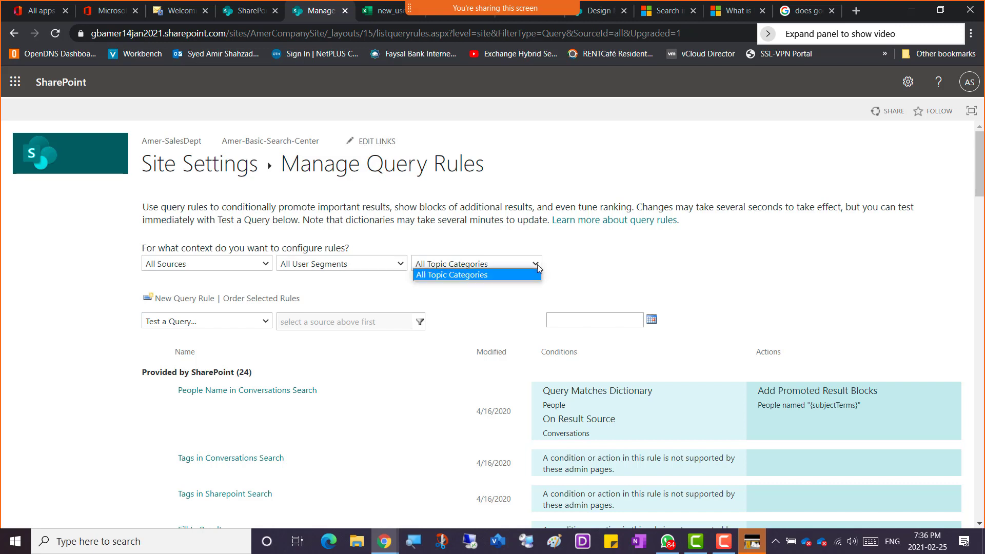
{"action": "left_click", "coordinate": [537, 264]}
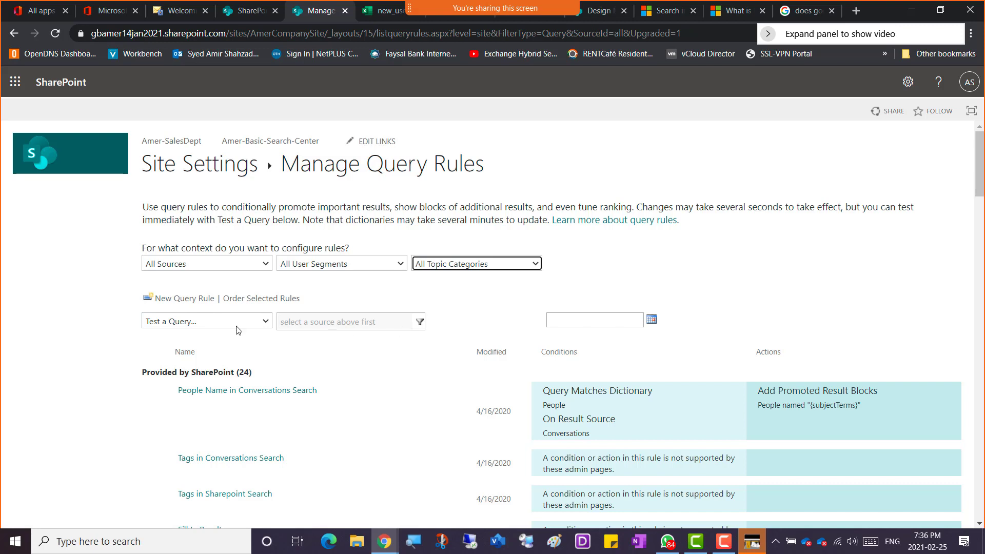
Filter the query rules to Active ones and check the other status filter options
{"action": "left_click", "coordinate": [266, 322]}
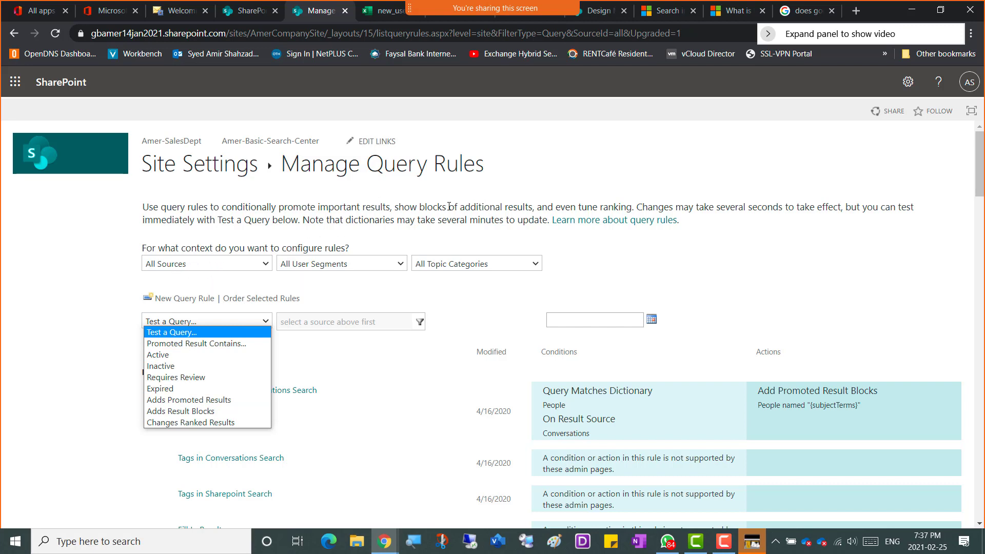
{"action": "left_click", "coordinate": [193, 358]}
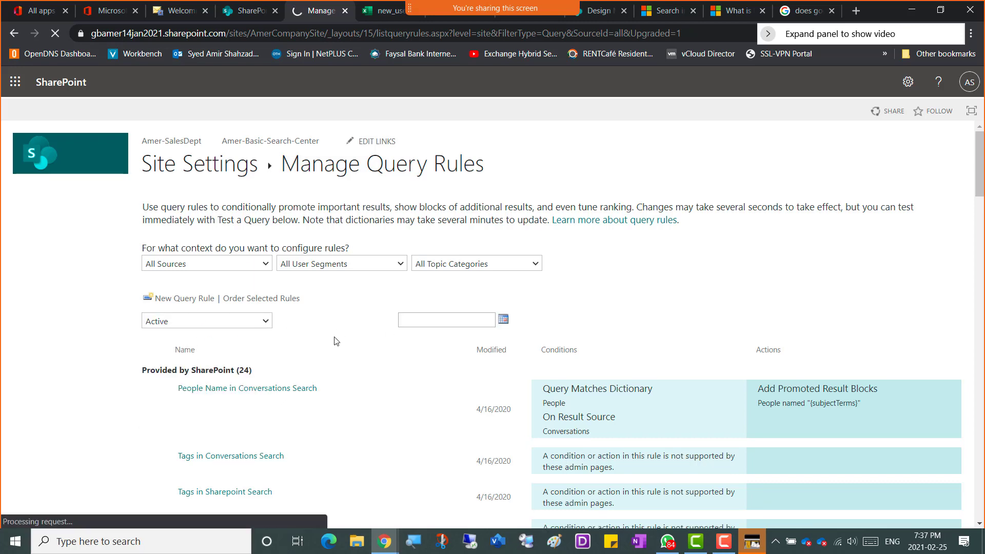
{"action": "left_click", "coordinate": [261, 327]}
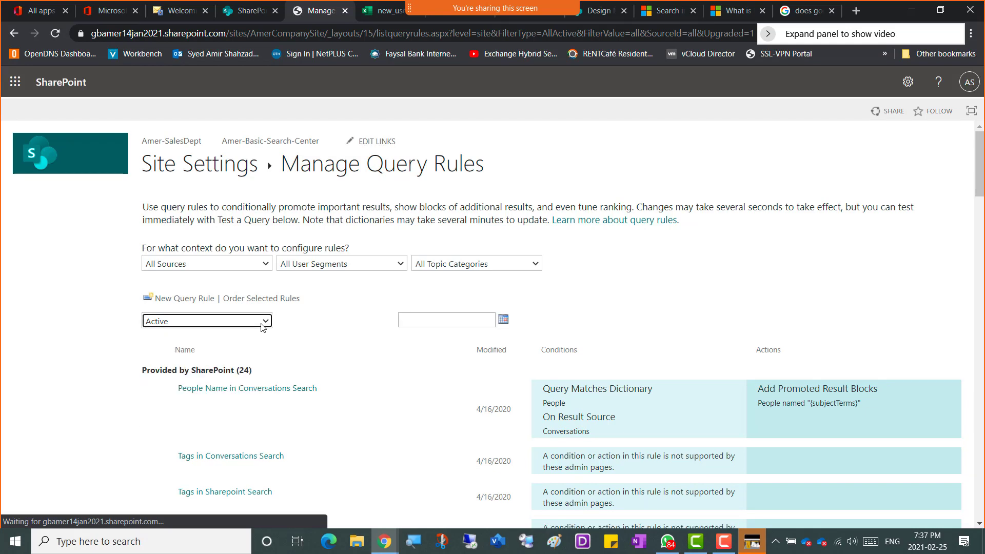
{"action": "left_click", "coordinate": [196, 326]}
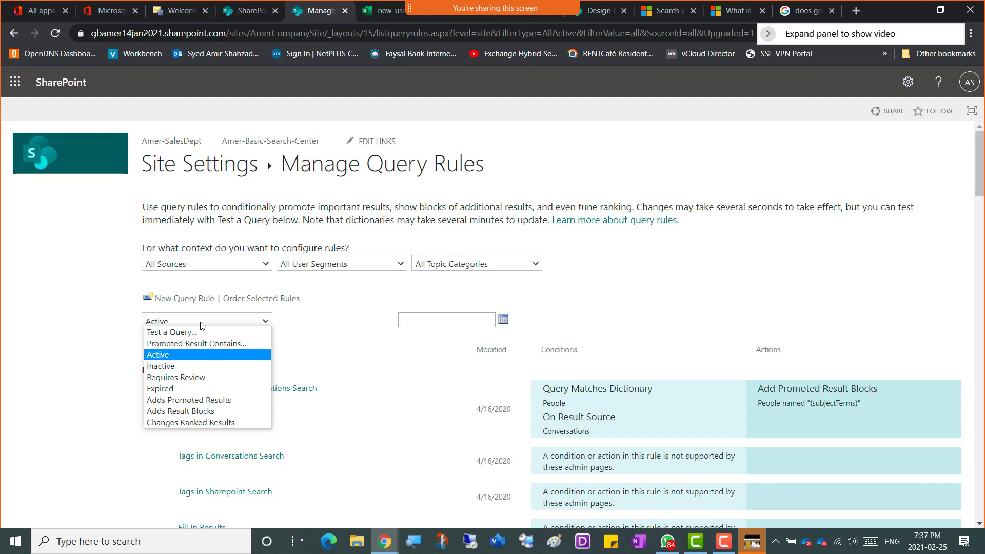
{"action": "left_click", "coordinate": [203, 322]}
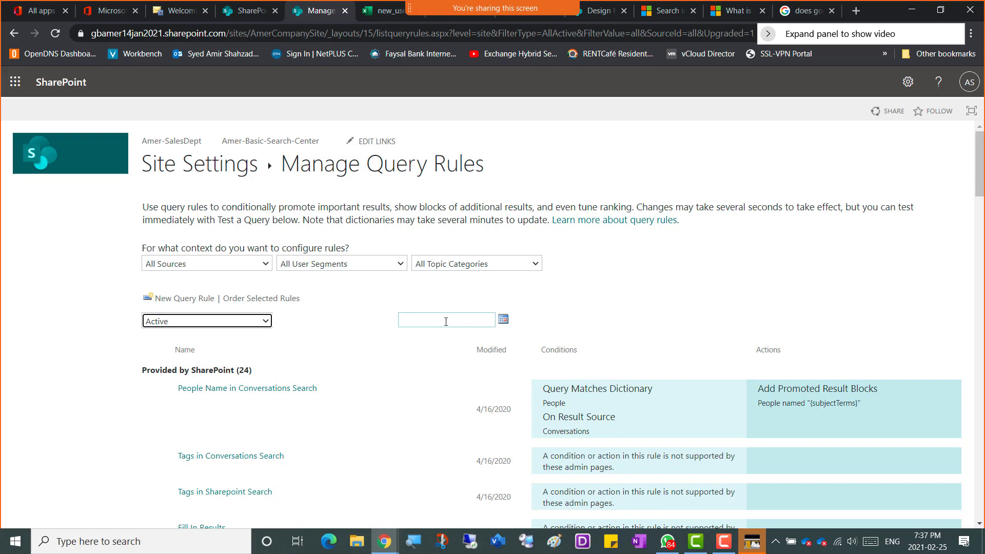
Set the date filter for the active query rules to 2/25/2021
{"action": "left_click", "coordinate": [503, 322]}
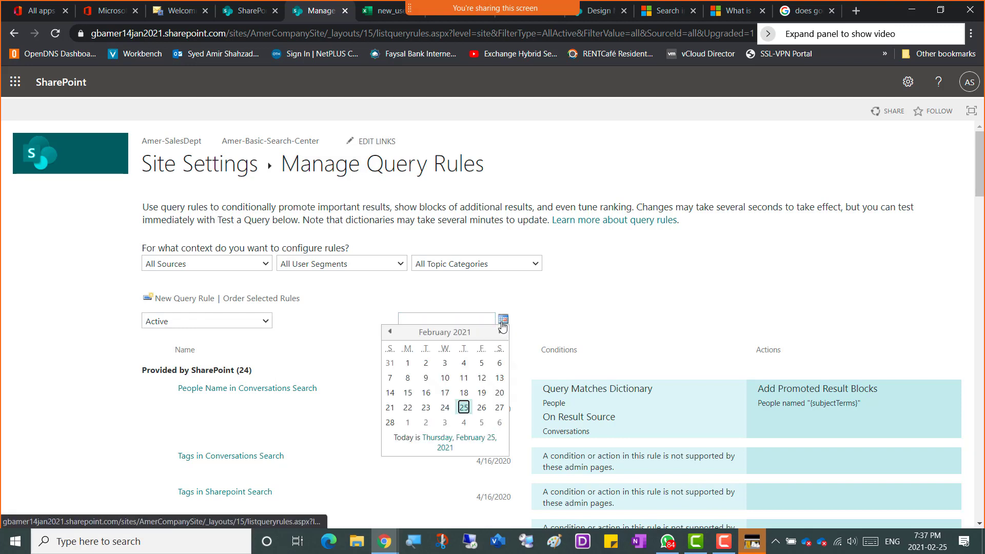
{"action": "left_click", "coordinate": [463, 409]}
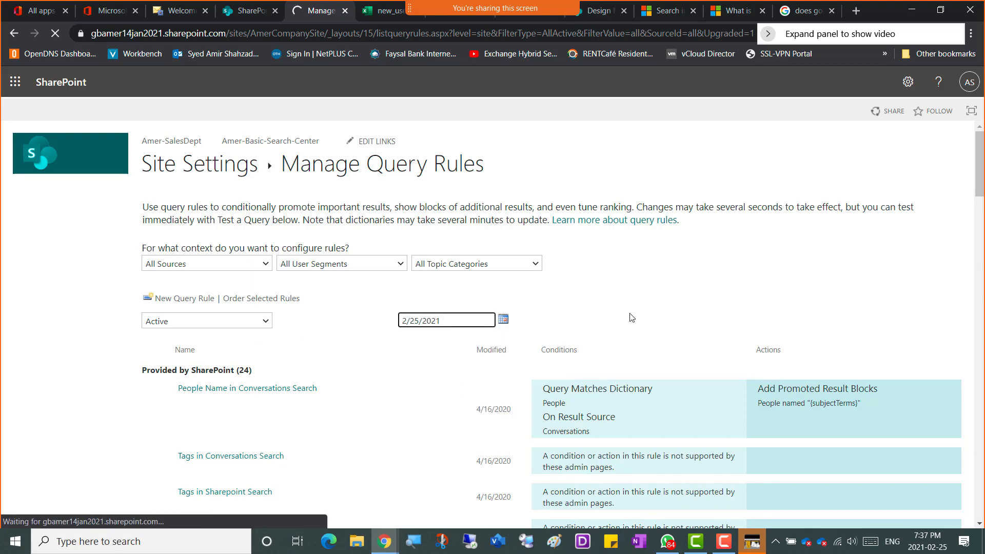
{"action": "scroll", "coordinate": [636, 316], "scroll_direction": "down", "scroll_amount": 1}
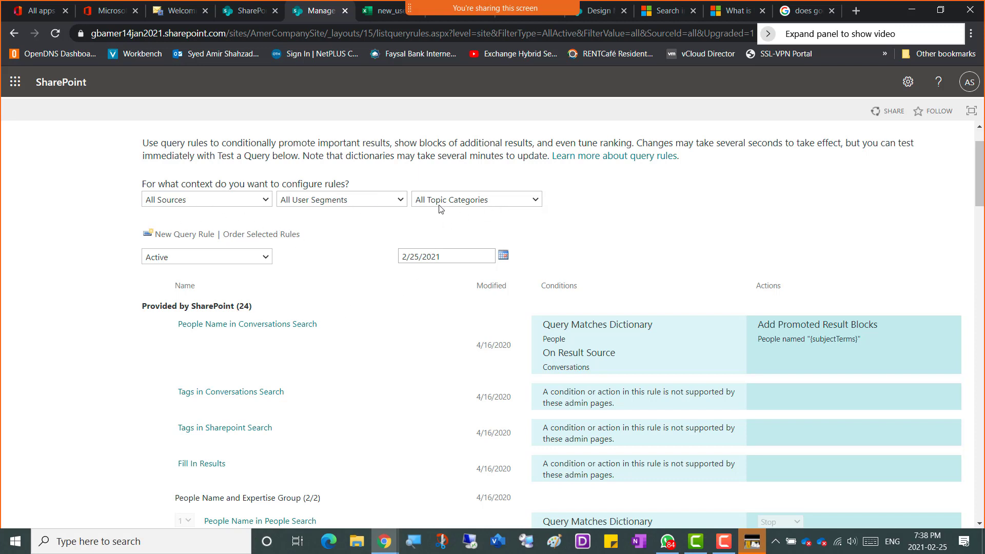
Review the list of available result sources, such as Documents (System), keeping All Sources selected
{"action": "left_click", "coordinate": [229, 203]}
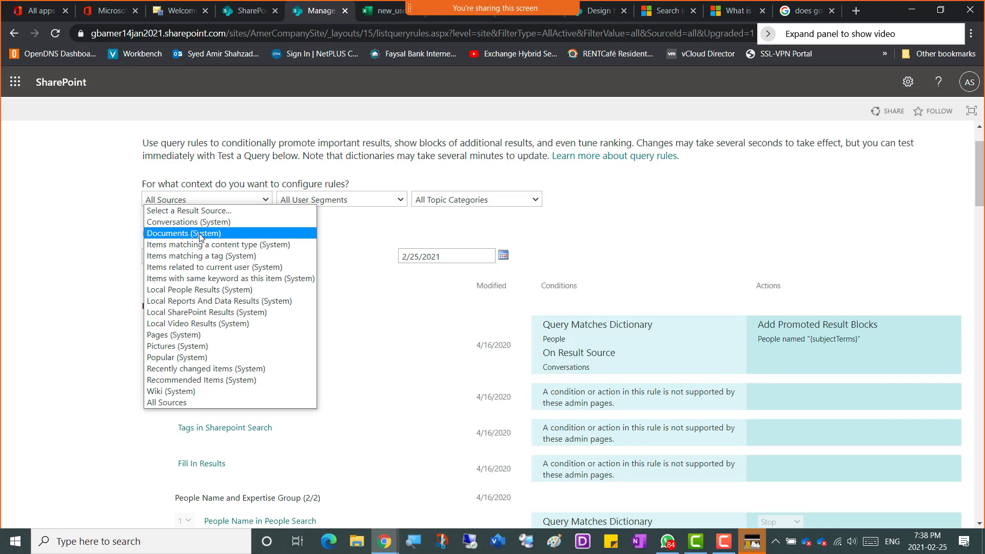
{"action": "left_click", "coordinate": [78, 209]}
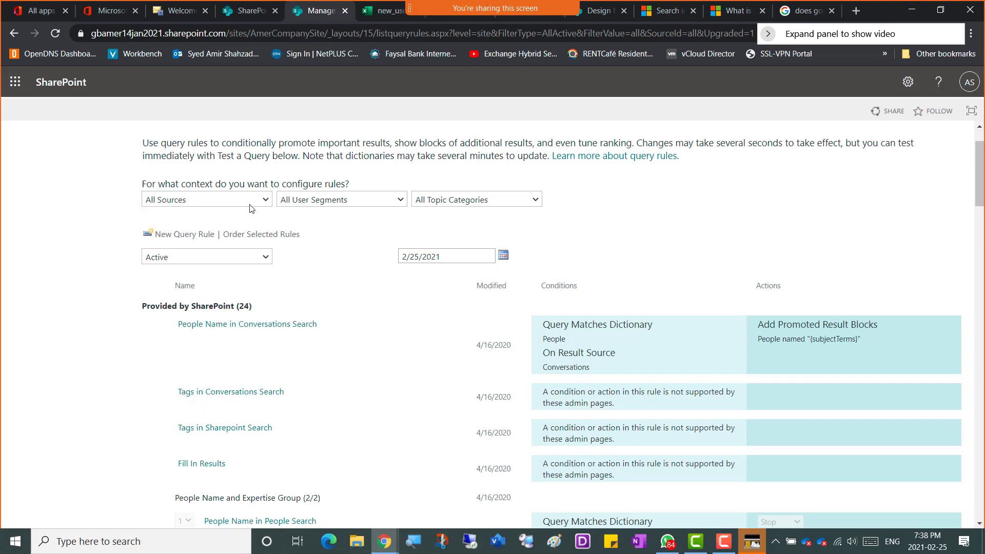
{"action": "left_click", "coordinate": [266, 203]}
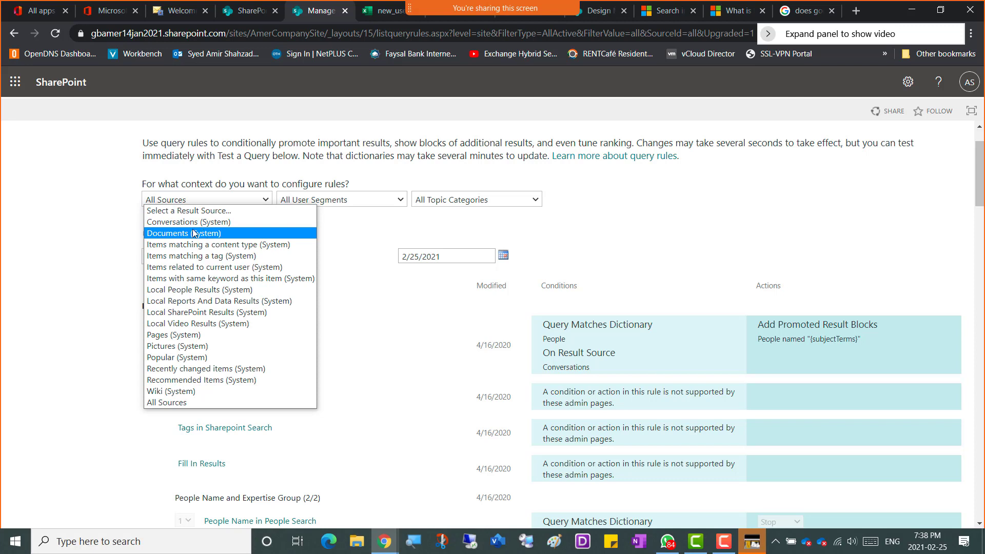
{"action": "left_click", "coordinate": [40, 201]}
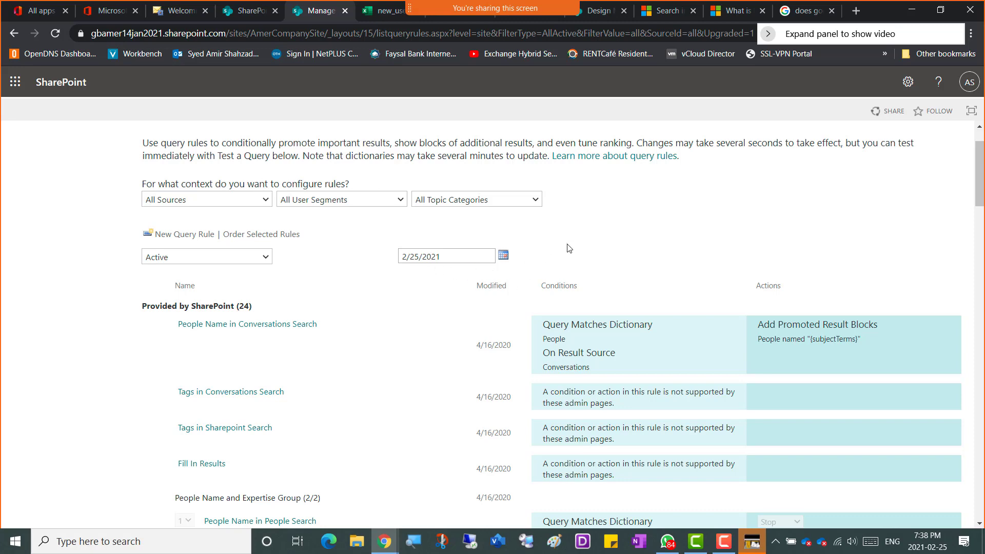
Examine the SharePoint-provided query rules, comparing their names, conditions and actions throughout the list
{"action": "scroll", "coordinate": [567, 248], "scroll_direction": "down", "scroll_amount": 7}
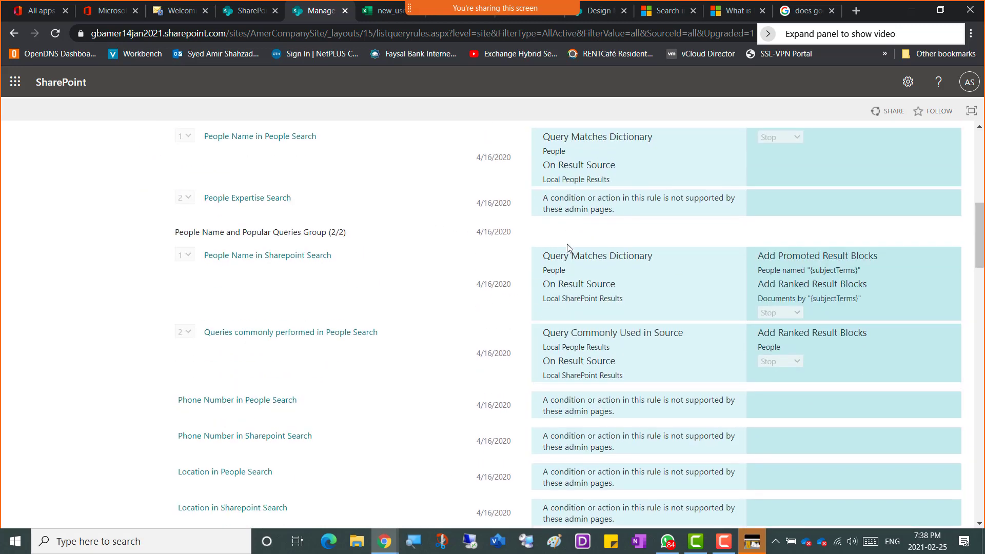
{"action": "scroll", "coordinate": [567, 248], "scroll_direction": "down", "scroll_amount": 1}
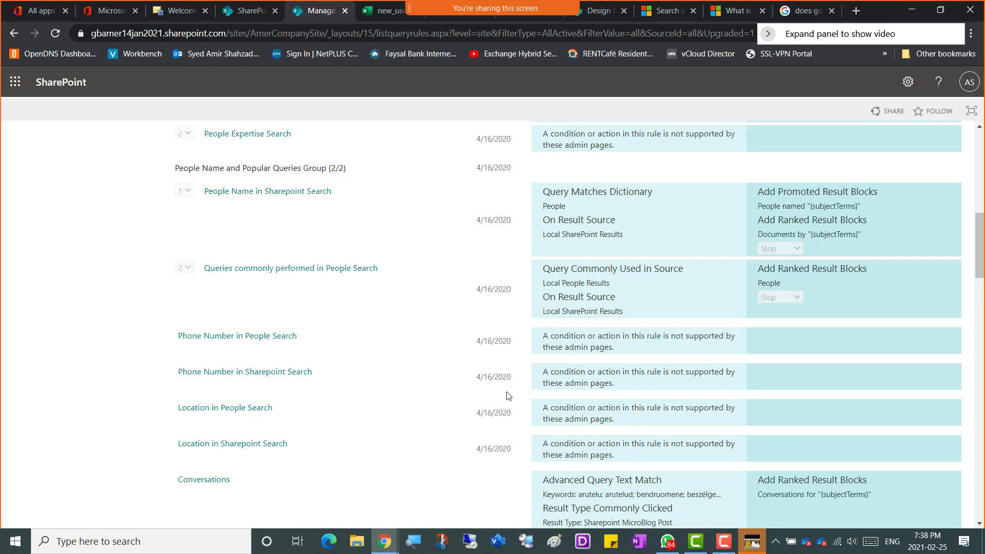
{"action": "scroll", "coordinate": [486, 393], "scroll_direction": "down", "scroll_amount": 1}
{"action": "scroll", "coordinate": [488, 393], "scroll_direction": "down", "scroll_amount": 20}
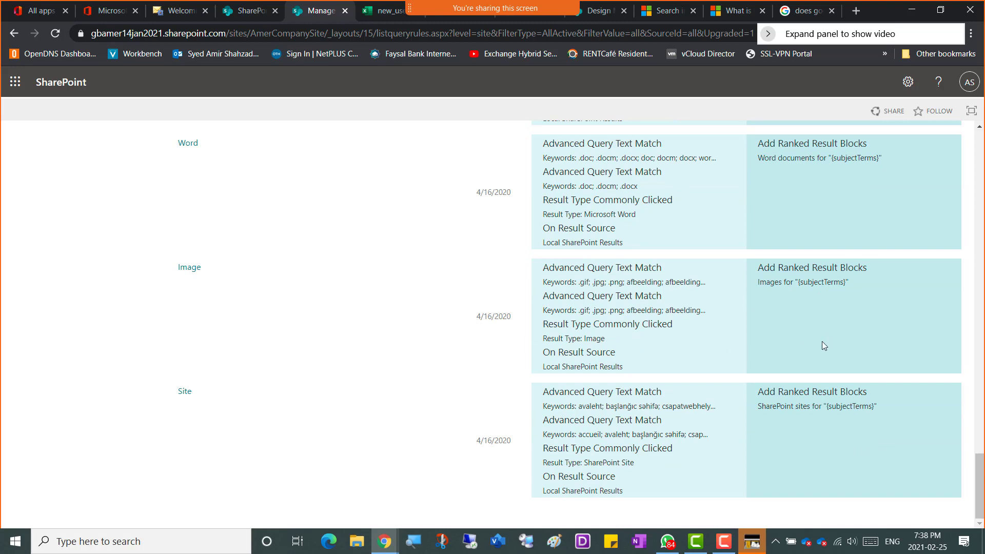
{"action": "scroll", "coordinate": [870, 325], "scroll_direction": "up", "scroll_amount": 20}
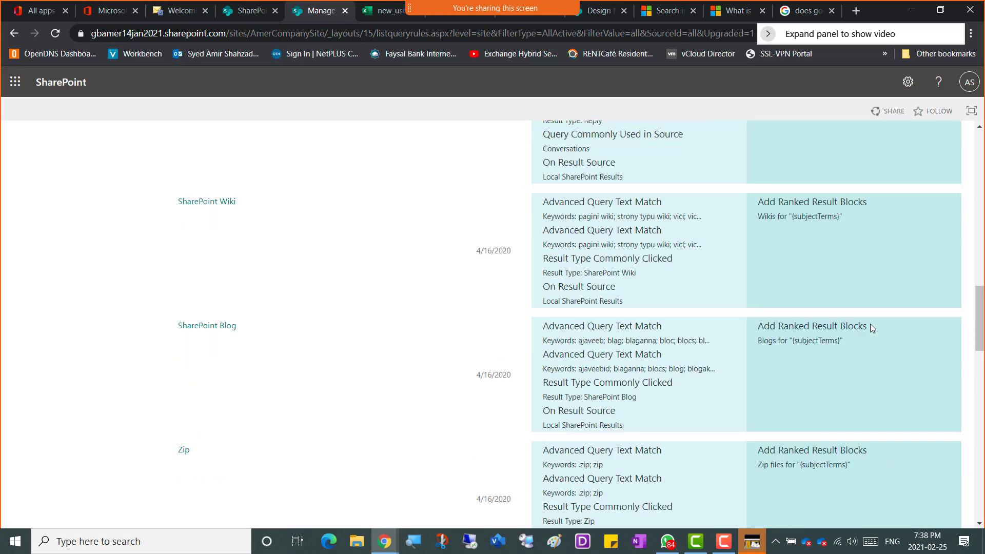
{"action": "scroll", "coordinate": [870, 325], "scroll_direction": "up", "scroll_amount": 5}
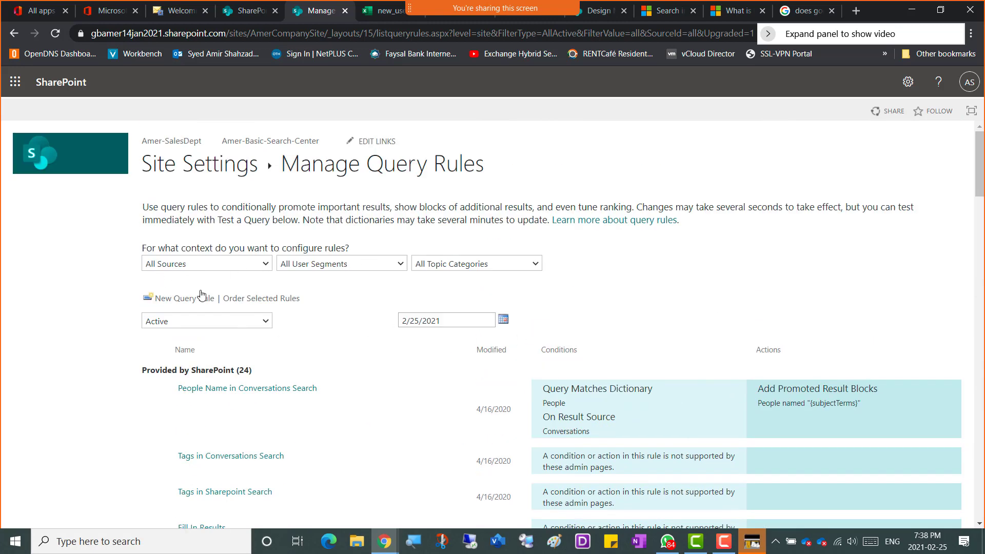
{"action": "scroll", "coordinate": [434, 369], "scroll_direction": "down", "scroll_amount": 2}
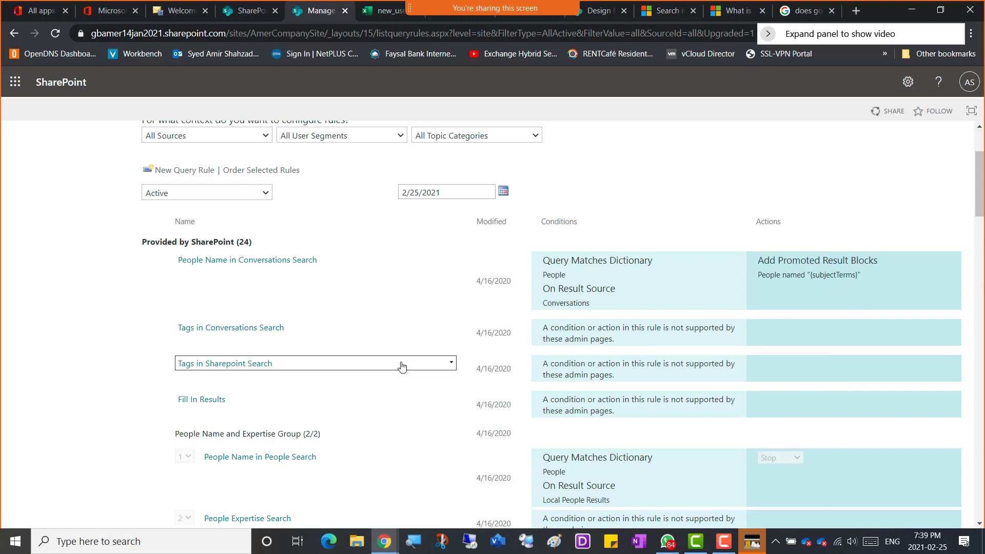
{"action": "scroll", "coordinate": [402, 365], "scroll_direction": "down", "scroll_amount": 3}
{"action": "scroll", "coordinate": [402, 367], "scroll_direction": "down", "scroll_amount": 1}
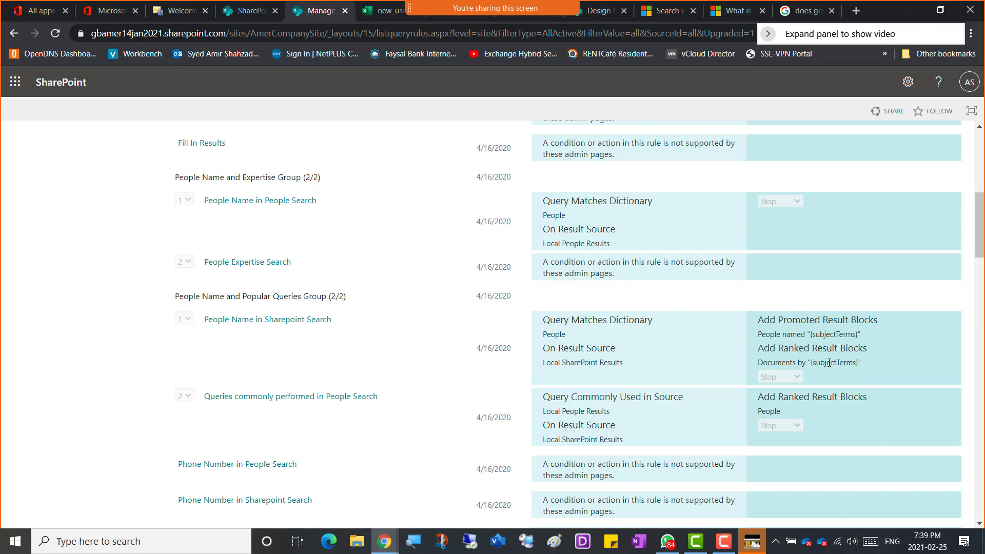
{"action": "scroll", "coordinate": [475, 384], "scroll_direction": "down", "scroll_amount": 4}
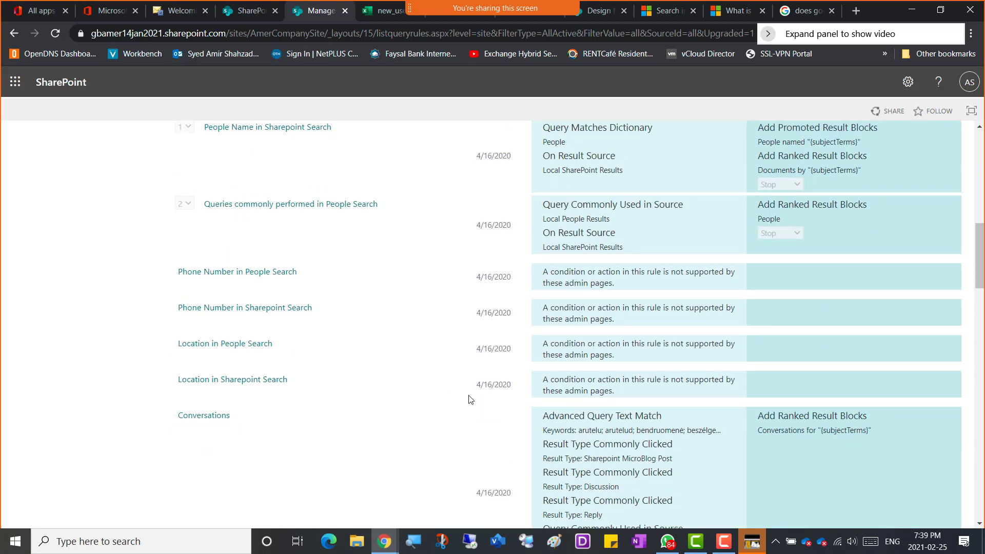
Review the remaining SharePoint-provided query rules, from phone number and location searches to file types such as Zip, Visio, Adobe PDF and Word
{"action": "mouse_move", "coordinate": [455, 413]}
{"action": "scroll", "coordinate": [690, 305], "scroll_direction": "down", "scroll_amount": 1}
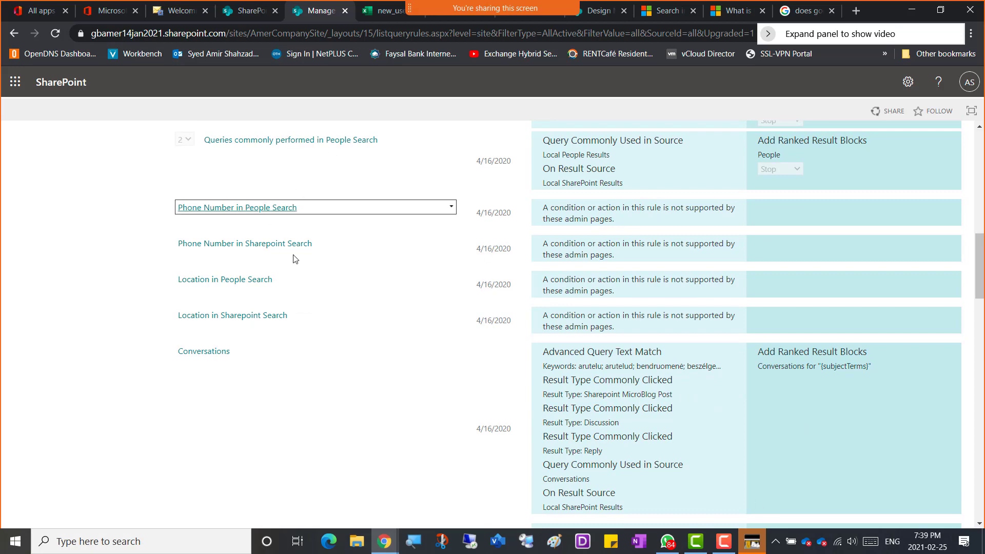
{"action": "scroll", "coordinate": [266, 287], "scroll_direction": "up", "scroll_amount": 2}
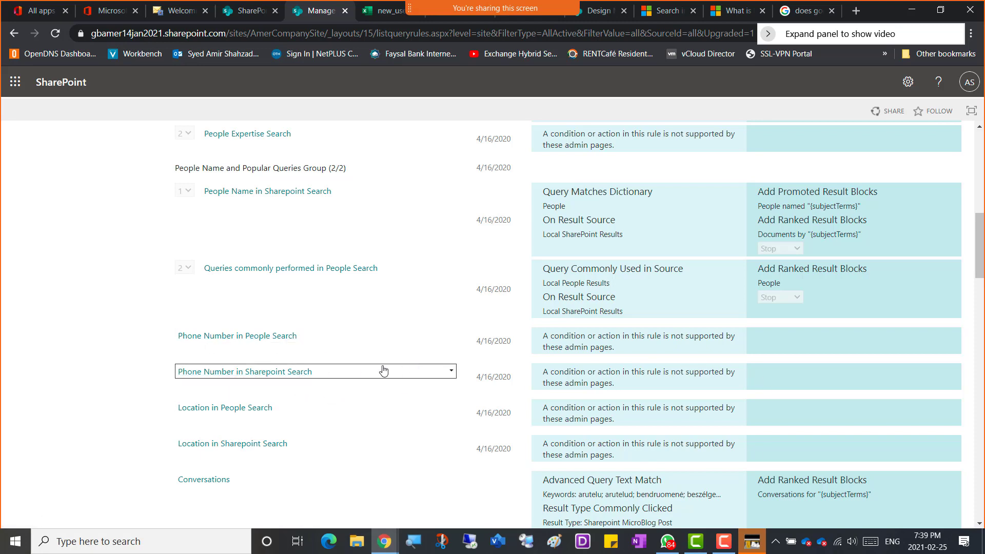
{"action": "scroll", "coordinate": [380, 369], "scroll_direction": "down", "scroll_amount": 7}
{"action": "scroll", "coordinate": [380, 369], "scroll_direction": "down", "scroll_amount": 3}
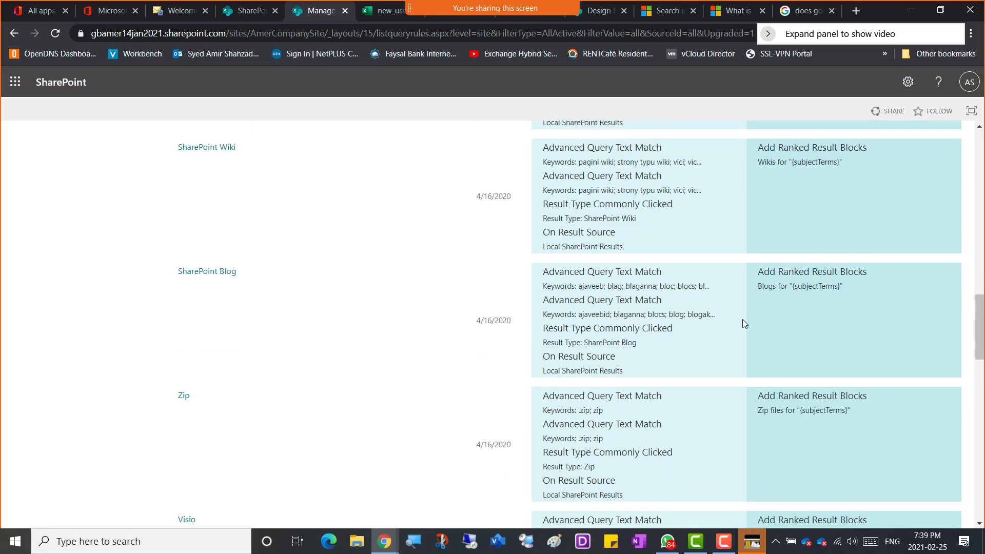
{"action": "scroll", "coordinate": [328, 354], "scroll_direction": "down", "scroll_amount": 3}
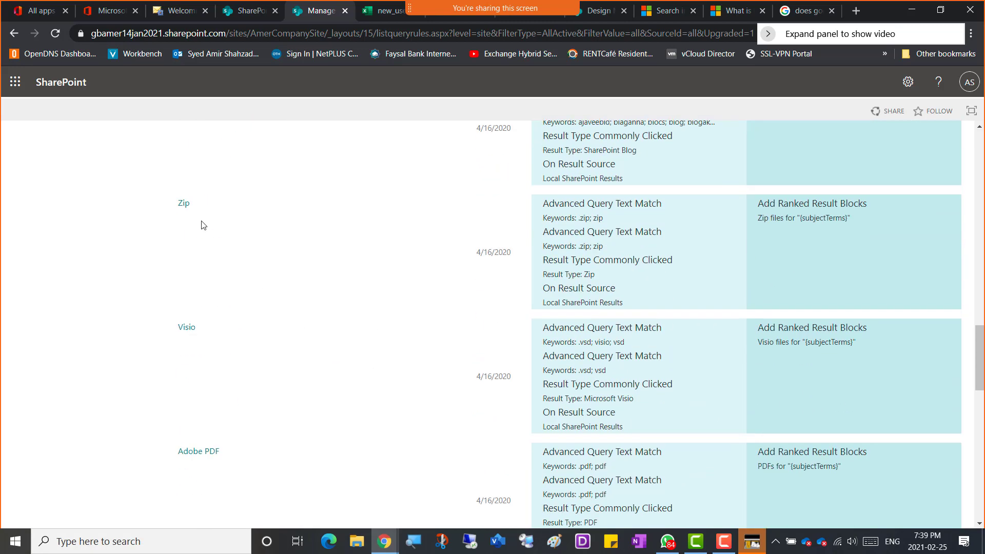
{"action": "scroll", "coordinate": [216, 351], "scroll_direction": "down", "scroll_amount": 2}
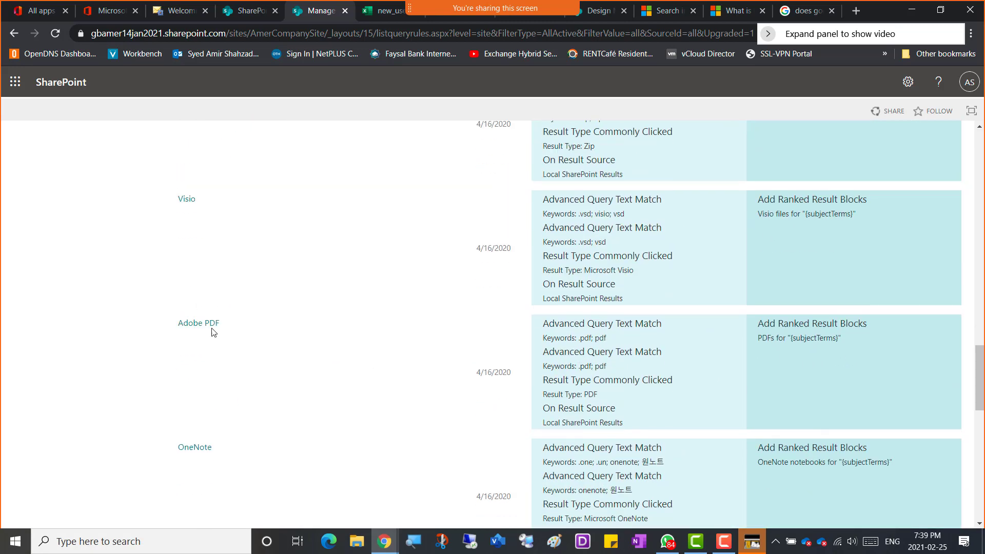
{"action": "scroll", "coordinate": [247, 365], "scroll_direction": "down", "scroll_amount": 1}
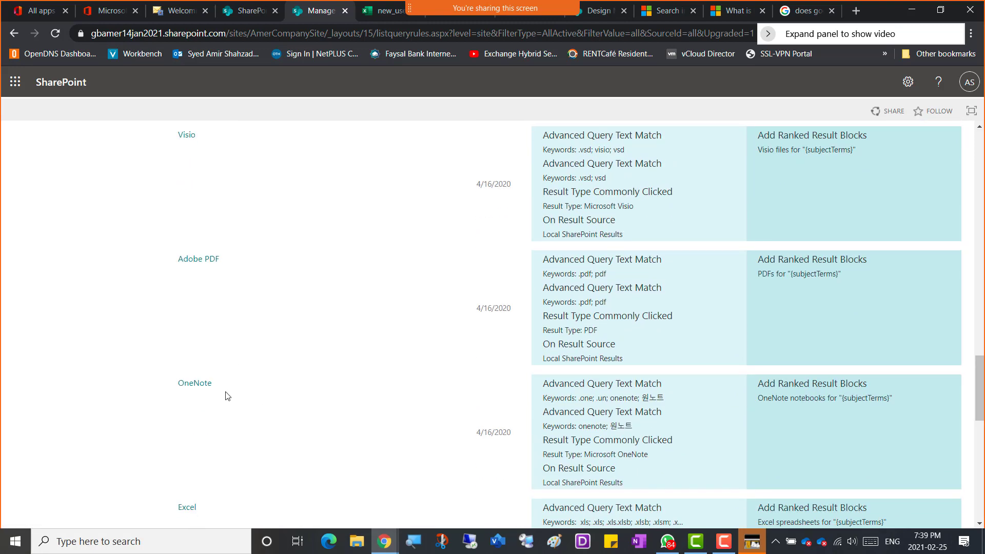
{"action": "scroll", "coordinate": [225, 398], "scroll_direction": "down", "scroll_amount": 2}
{"action": "scroll", "coordinate": [208, 425], "scroll_direction": "down", "scroll_amount": 3}
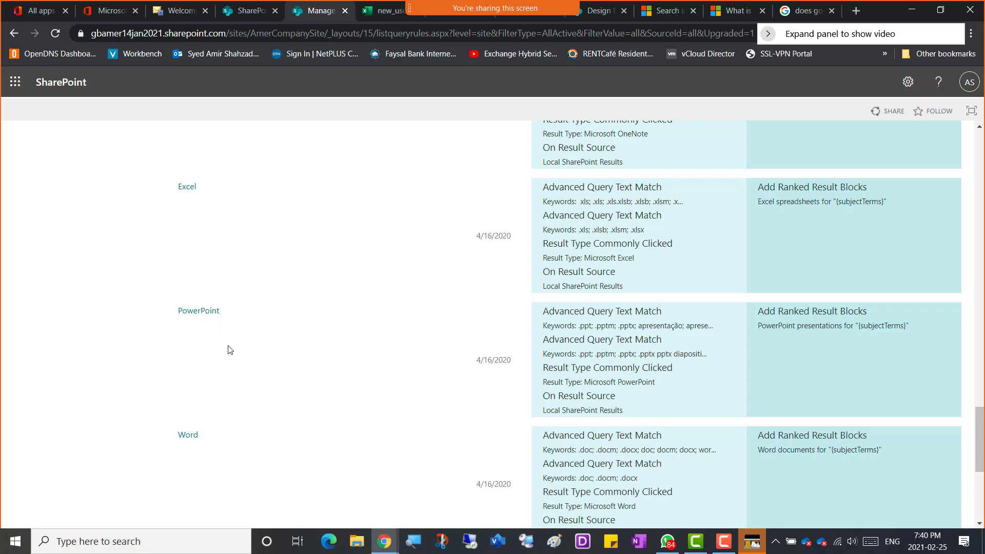
{"action": "scroll", "coordinate": [216, 342], "scroll_direction": "down", "scroll_amount": 3}
{"action": "scroll", "coordinate": [215, 343], "scroll_direction": "down", "scroll_amount": 1}
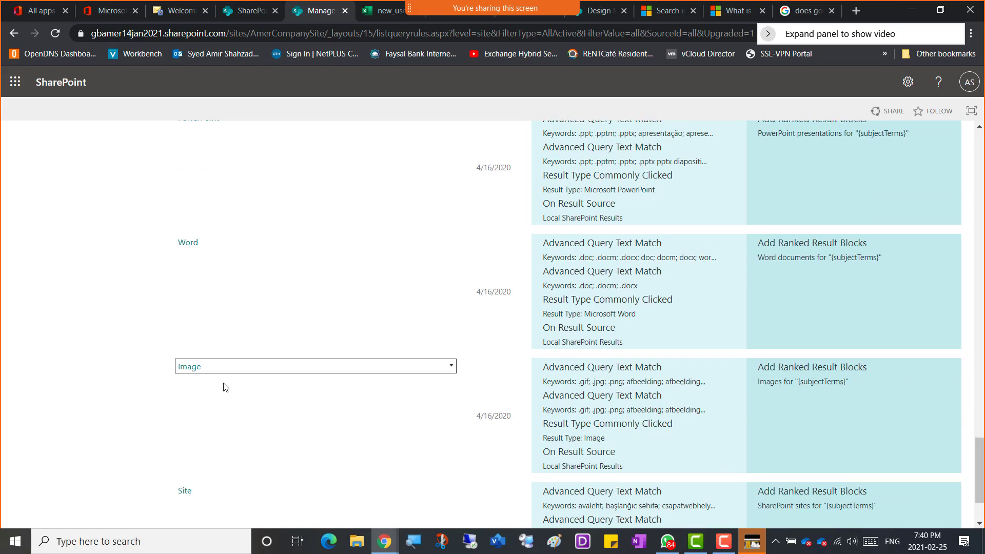
{"action": "scroll", "coordinate": [243, 439], "scroll_direction": "down", "scroll_amount": 2}
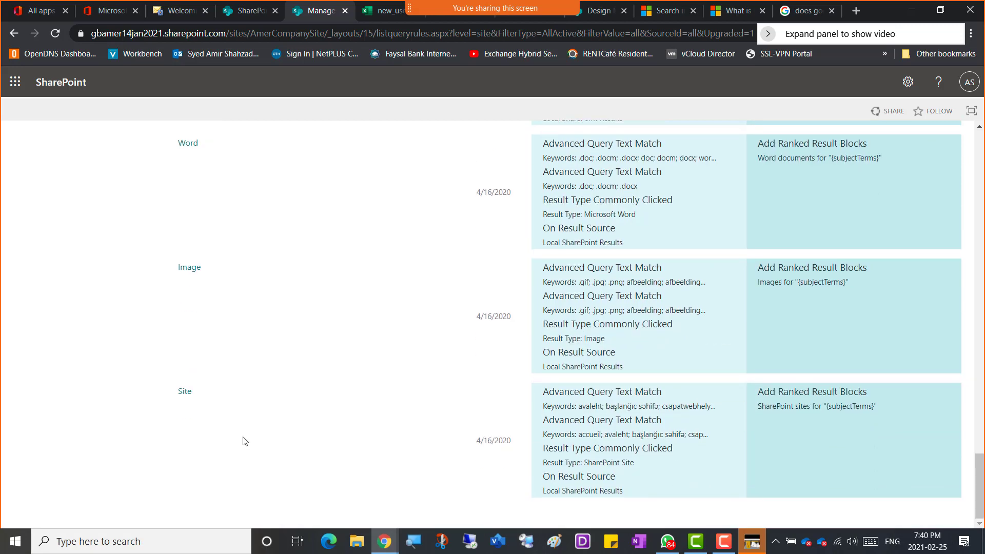
{"action": "scroll", "coordinate": [250, 426], "scroll_direction": "up", "scroll_amount": 18}
{"action": "scroll", "coordinate": [253, 426], "scroll_direction": "up", "scroll_amount": 20}
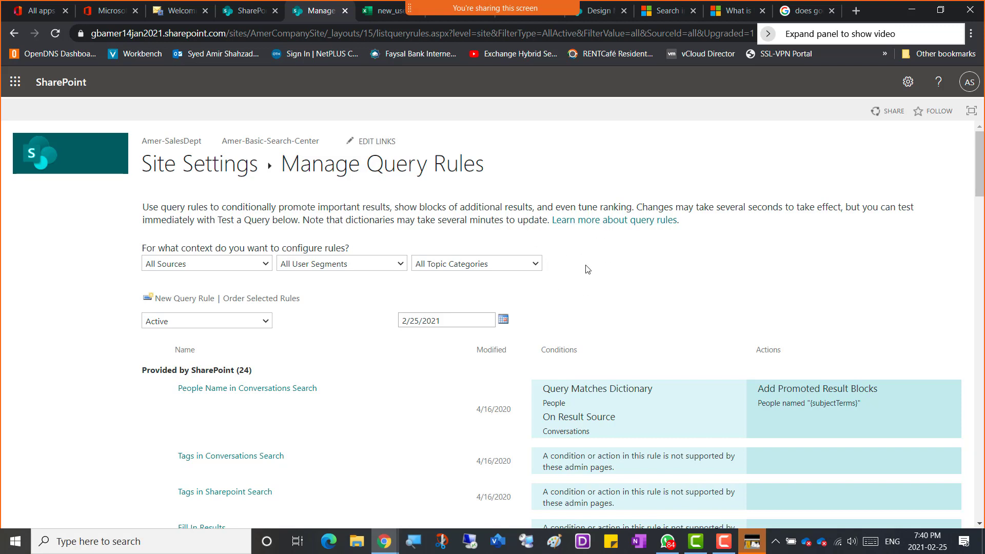
Check the result source options for the query rules again, leaving All Sources selected
{"action": "left_click", "coordinate": [267, 270]}
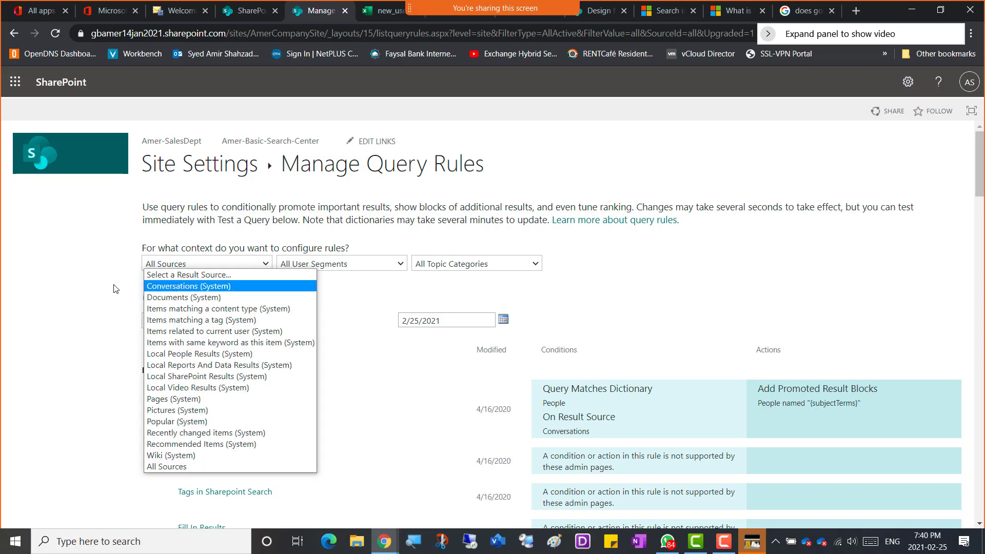
{"action": "left_click", "coordinate": [48, 285]}
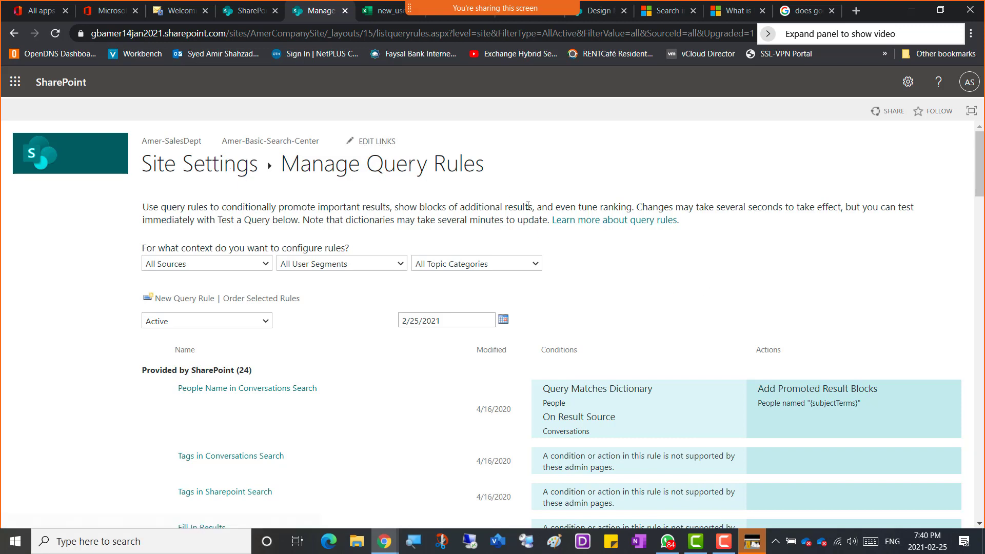
{"action": "left_click", "coordinate": [266, 266]}
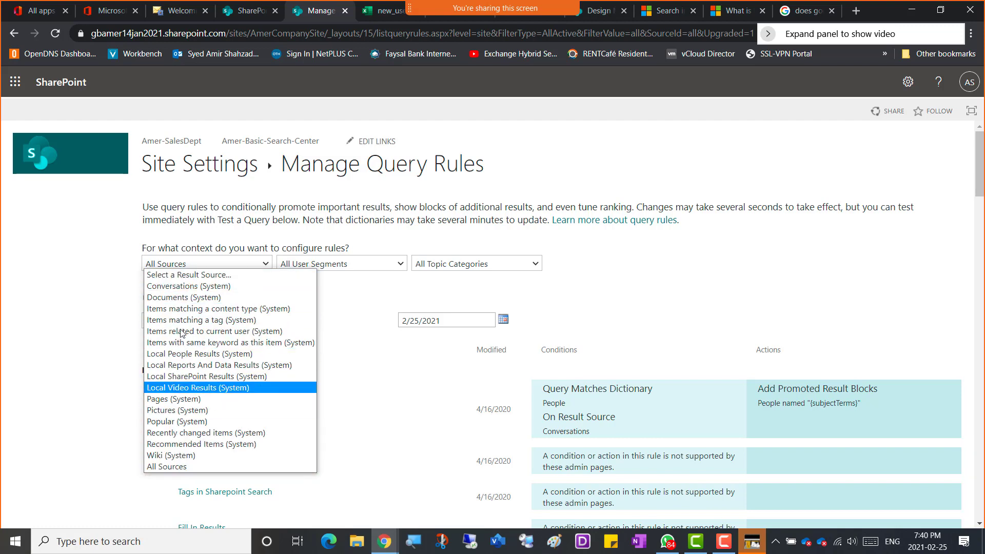
{"action": "left_click", "coordinate": [17, 252]}
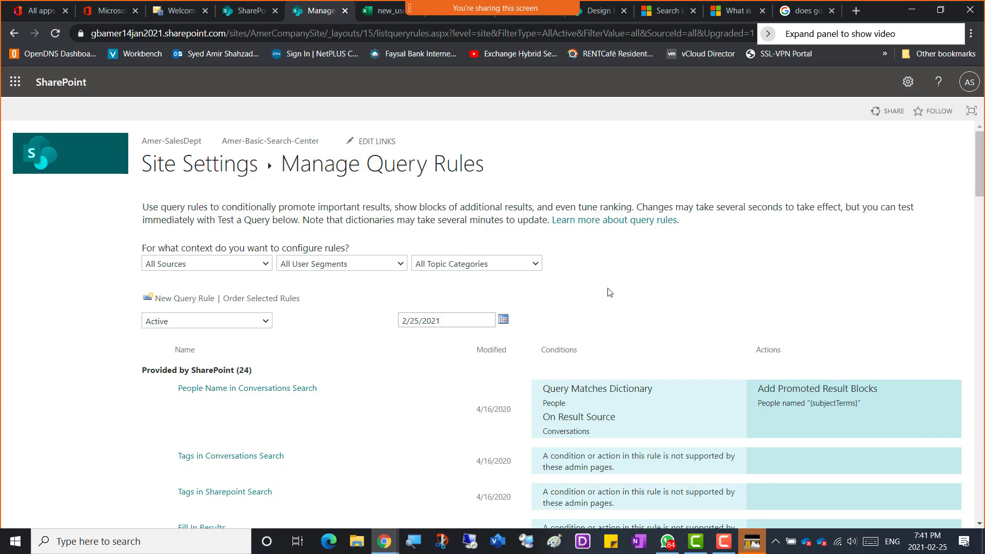
Capture a screen snip of the Manage Query Rules page and switch to the end of the Week 7 page in the OneNote notebook
{"action": "key", "text": "super+shift+s"}
{"action": "mouse_move", "coordinate": [6, 73]}
{"action": "left_mouse_down"}
{"action": "mouse_move", "coordinate": [320, 206]}
{"action": "mouse_move", "coordinate": [904, 500]}
{"action": "mouse_move", "coordinate": [940, 497]}
{"action": "left_mouse_up"}
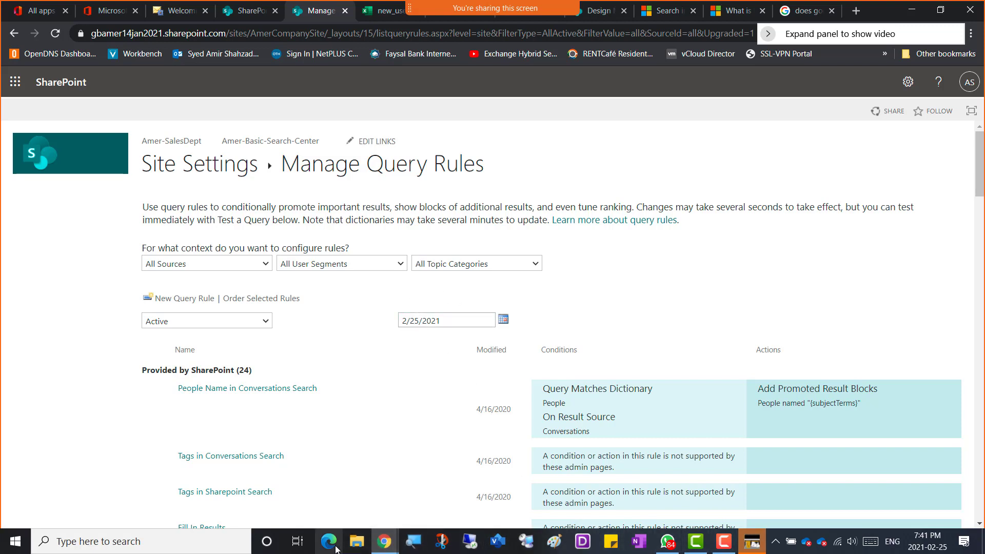
{"action": "left_click", "coordinate": [384, 542]}
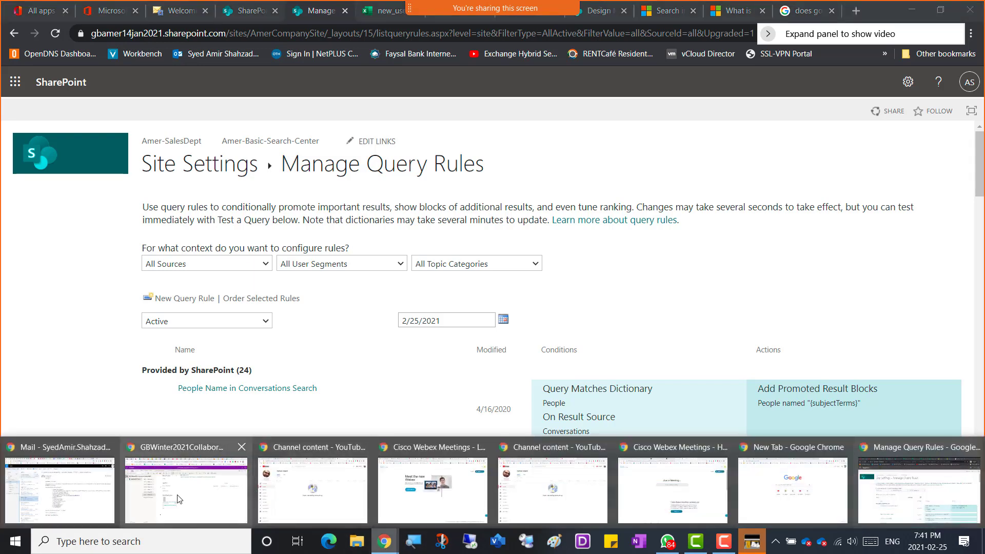
{"action": "left_click", "coordinate": [200, 496]}
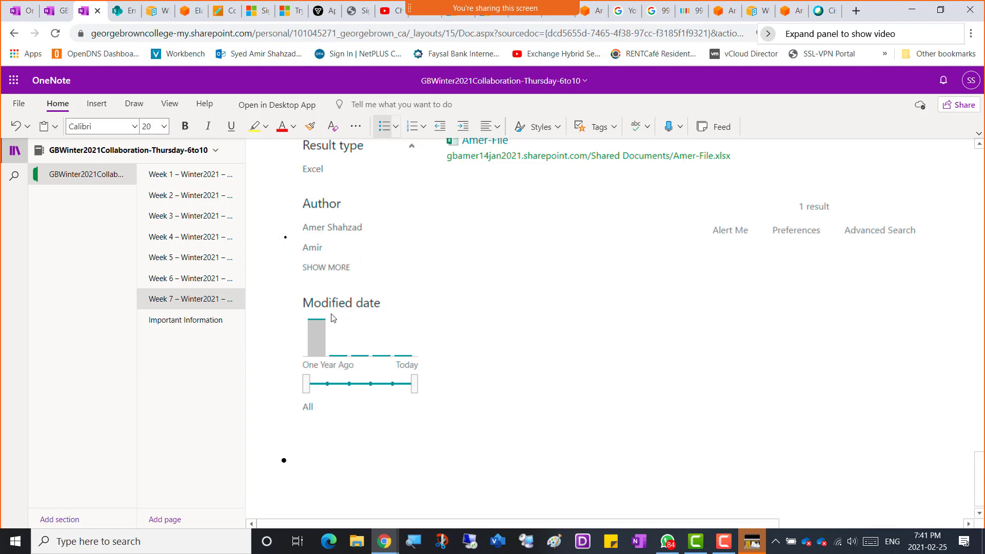
{"action": "scroll", "coordinate": [385, 403], "scroll_direction": "up", "scroll_amount": 5}
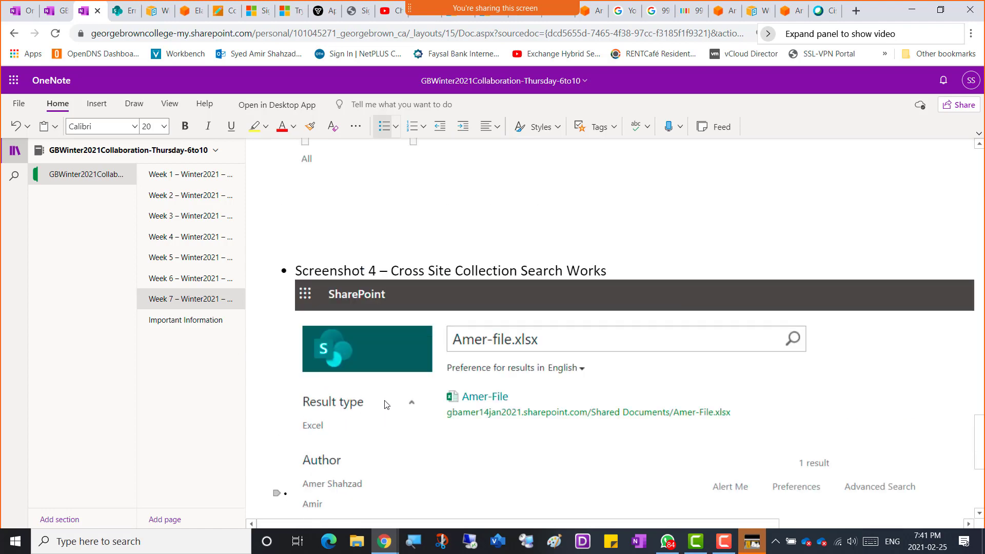
{"action": "scroll", "coordinate": [386, 404], "scroll_direction": "down", "scroll_amount": 1}
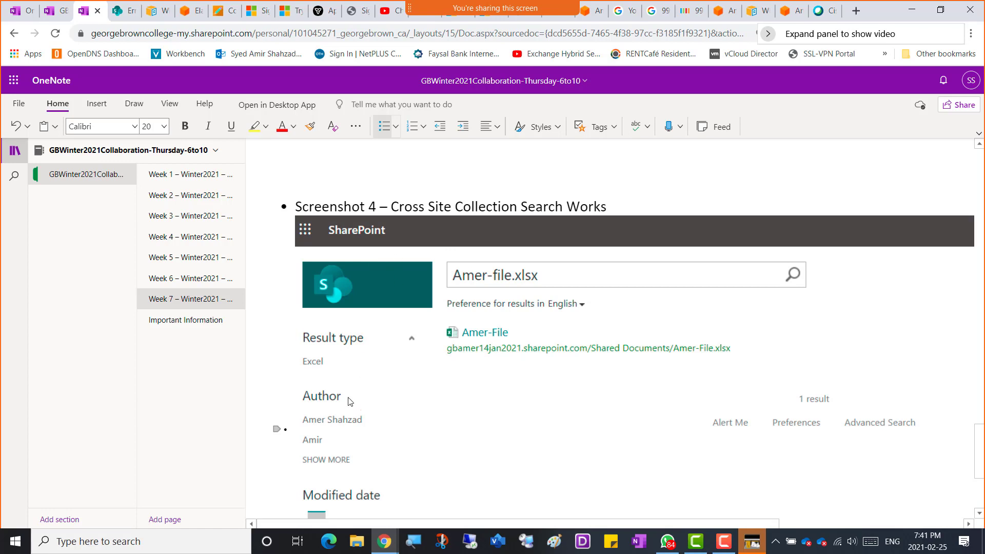
{"action": "scroll", "coordinate": [351, 401], "scroll_direction": "down", "scroll_amount": 4}
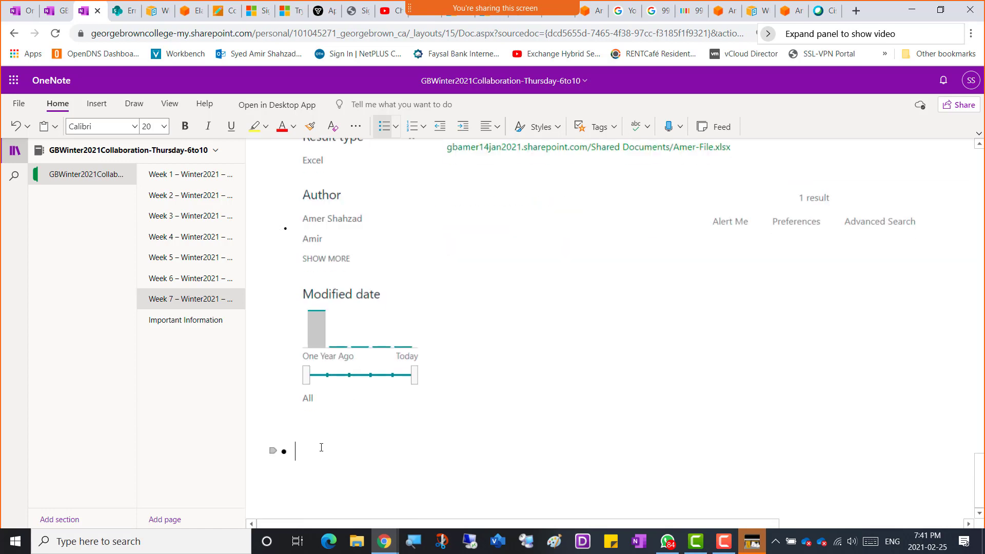
Add the bullet caption "Screenshot 5 = Manage Query Rules" and paste the captured page image below it
{"action": "type", "text": "Screenshot 5 ="}
{"action": "key", "text": "alt+Tab"}
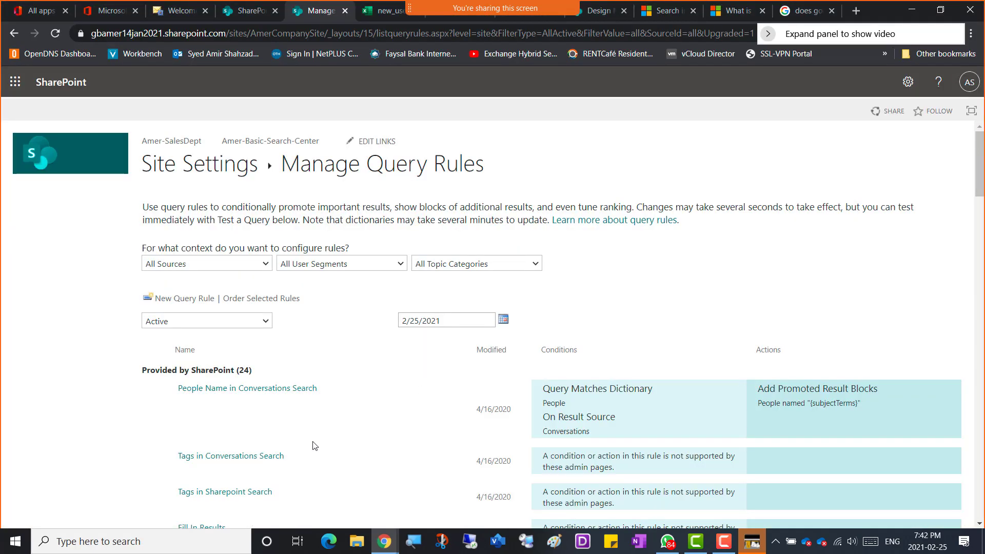
{"action": "key", "text": "alt+Tab"}
{"action": "type", "text": "Ma"}
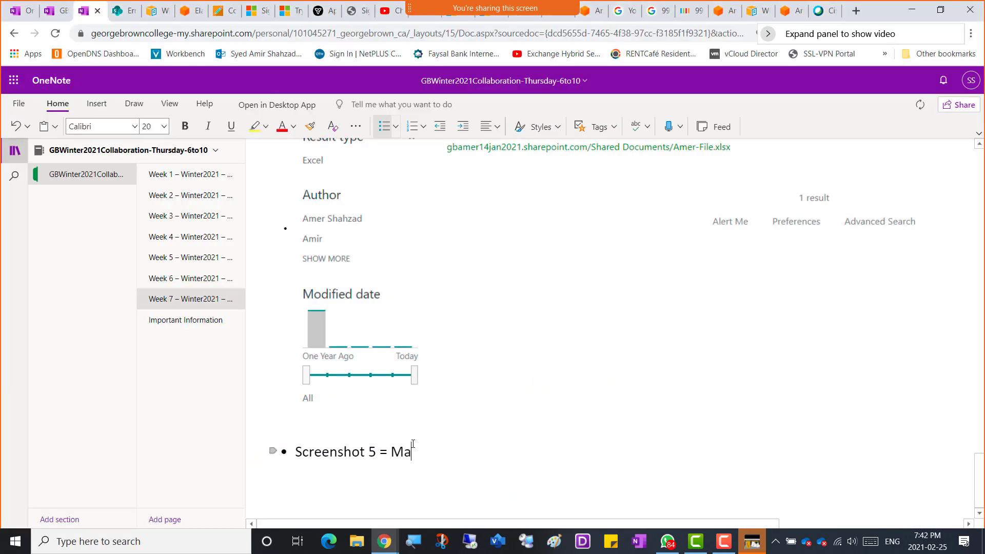
{"action": "type", "text": "nage Query Rules"}
{"action": "key", "text": "Return"}
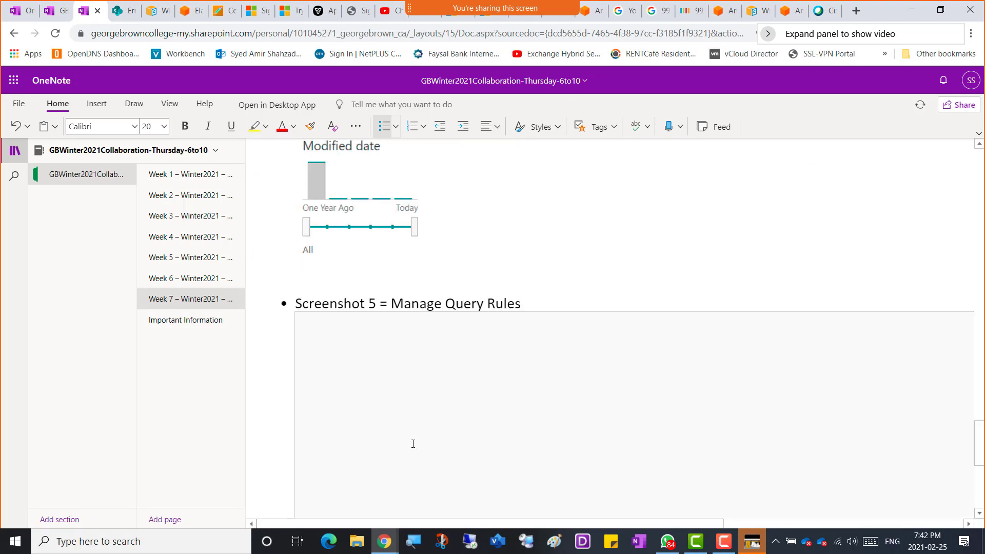
{"action": "key", "text": "ctrl+v"}
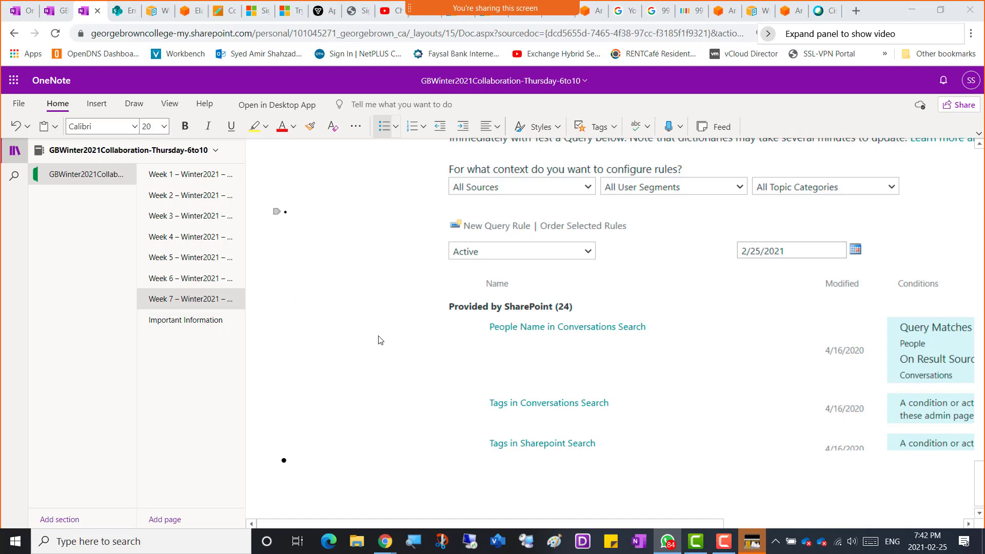
Switch back to the SharePoint query rules, return to Site Settings and open the search Schema
{"action": "key", "text": "alt+Tab"}
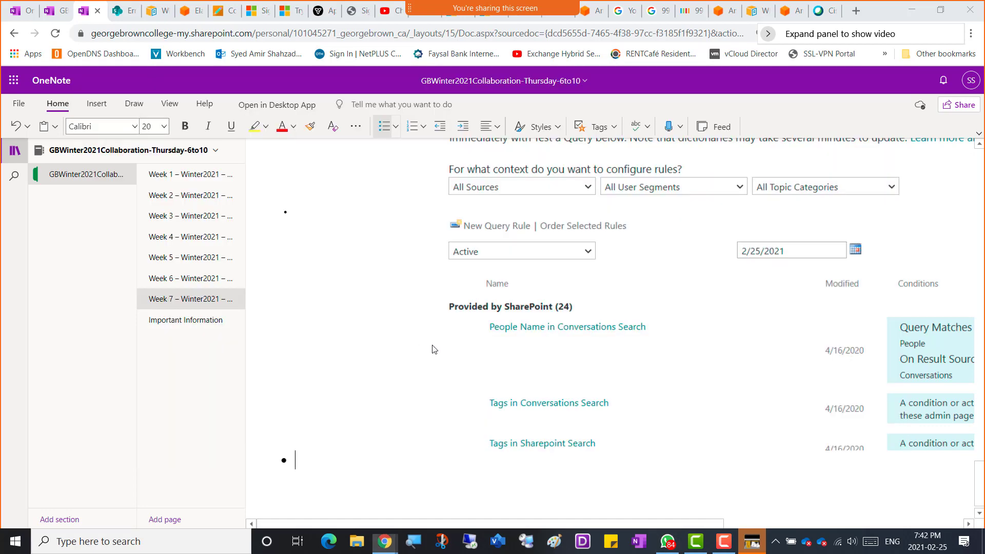
{"action": "key", "text": "alt+Tab"}
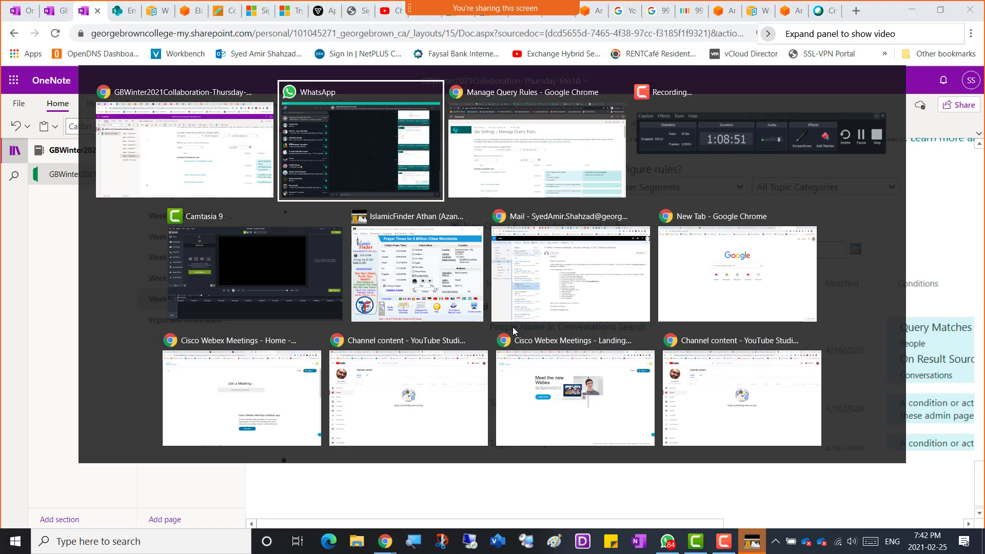
{"action": "key", "text": "alt+Tab"}
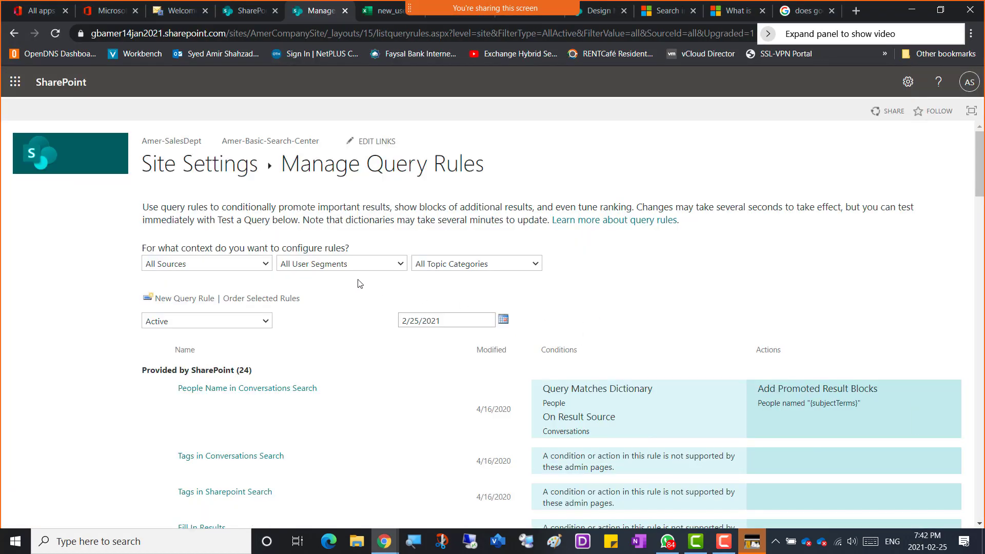
{"action": "left_click", "coordinate": [207, 171]}
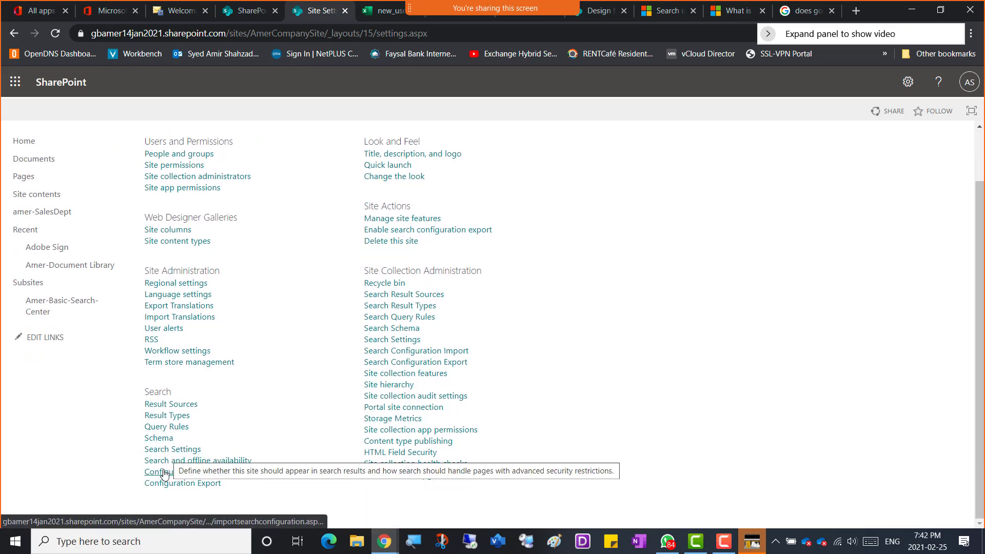
{"action": "left_click", "coordinate": [158, 439]}
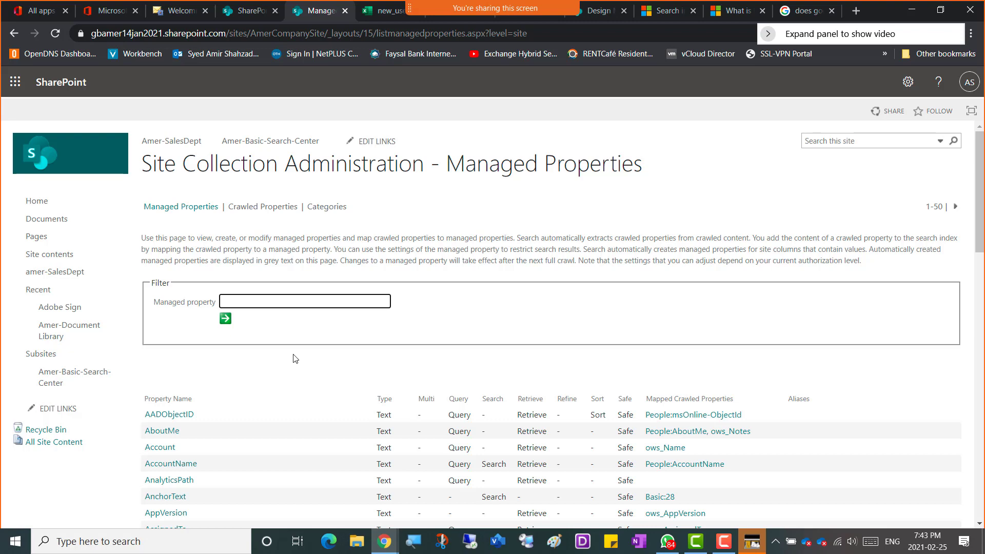
Examine the managed properties and their mapped crawled properties, highlighting "map crawled properties to managed properties" in the page description
{"action": "scroll", "coordinate": [295, 358], "scroll_direction": "down", "scroll_amount": 5}
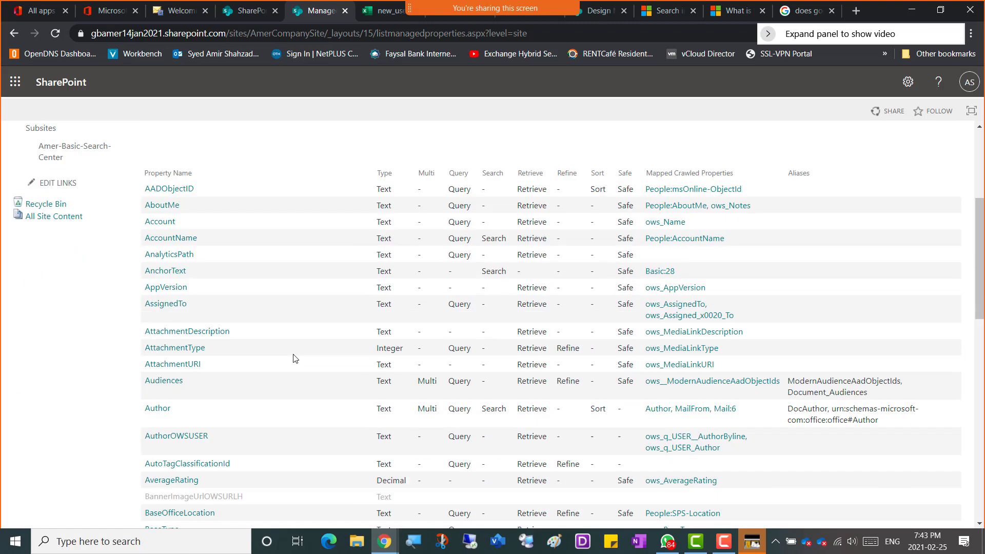
{"action": "scroll", "coordinate": [293, 359], "scroll_direction": "down", "scroll_amount": 5}
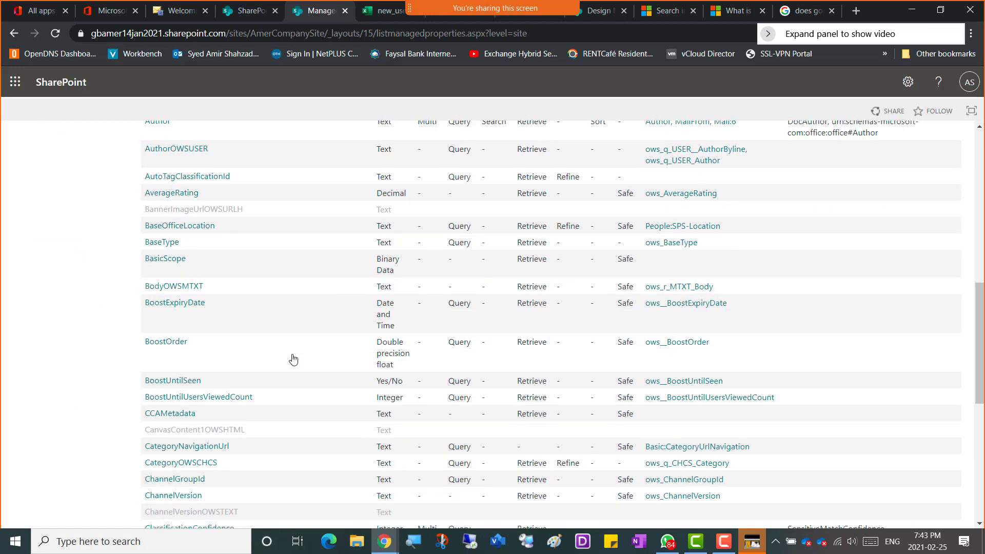
{"action": "mouse_move", "coordinate": [286, 246]}
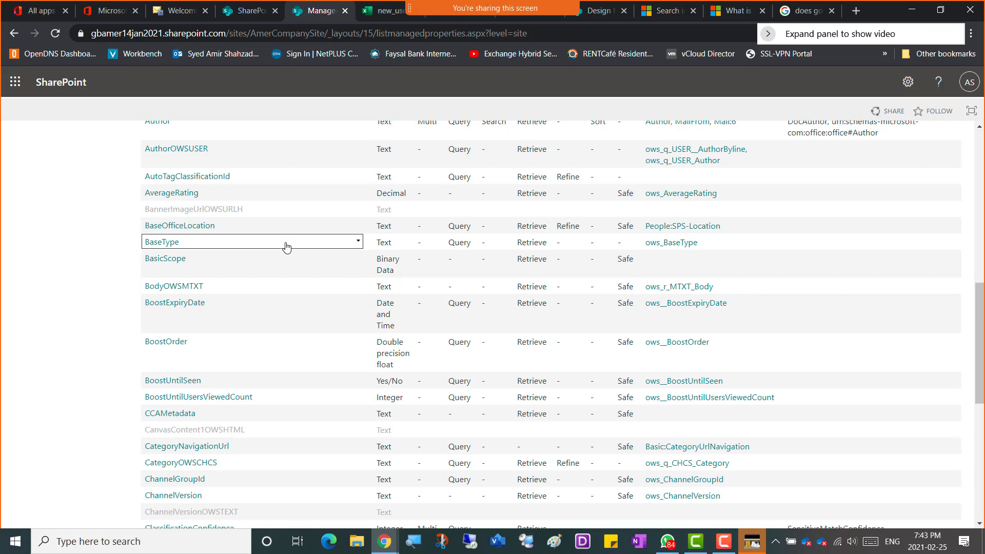
{"action": "scroll", "coordinate": [286, 247], "scroll_direction": "up", "scroll_amount": 5}
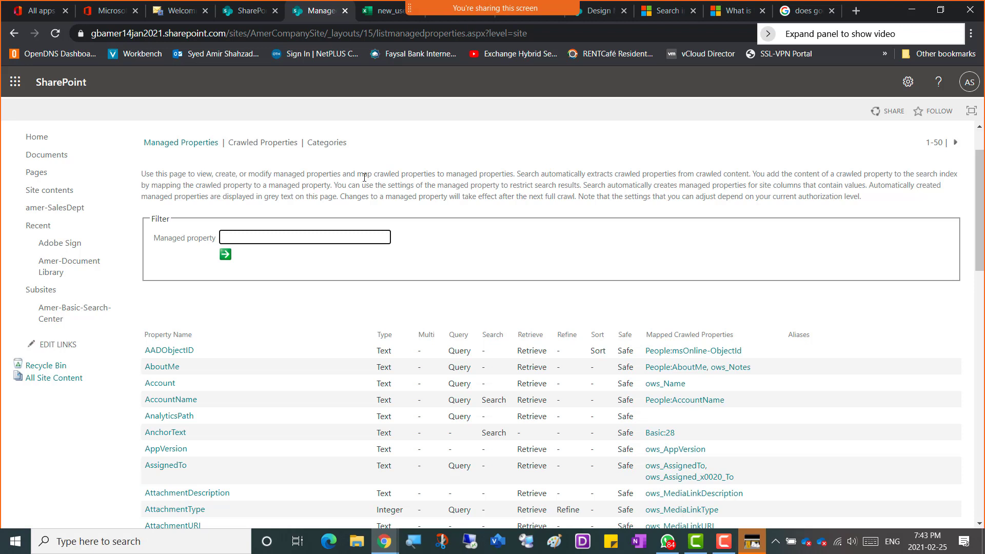
{"action": "left_click_drag", "start_coordinate": [358, 174], "coordinate": [435, 175]}
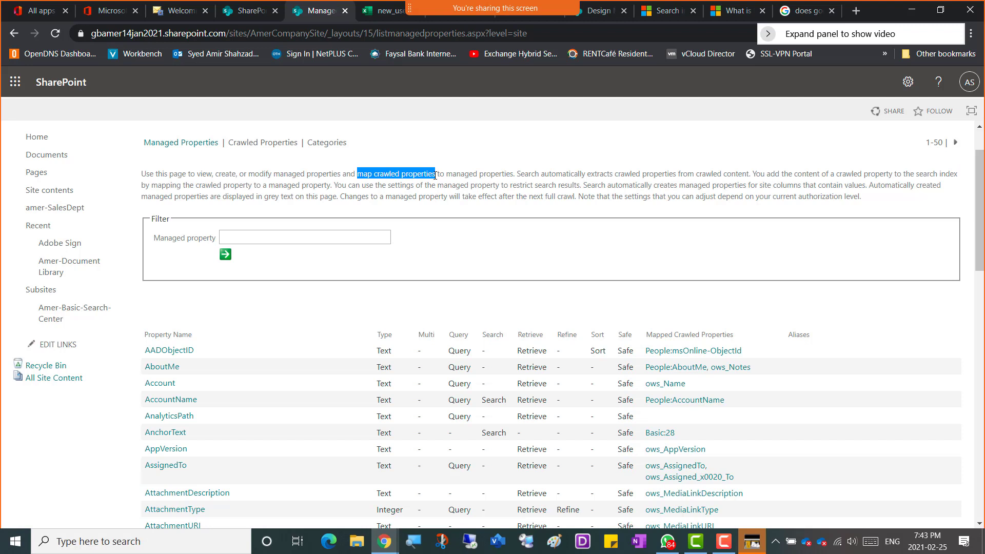
{"action": "left_click_drag", "start_coordinate": [444, 175], "coordinate": [514, 175]}
{"action": "mouse_move", "coordinate": [233, 386]}
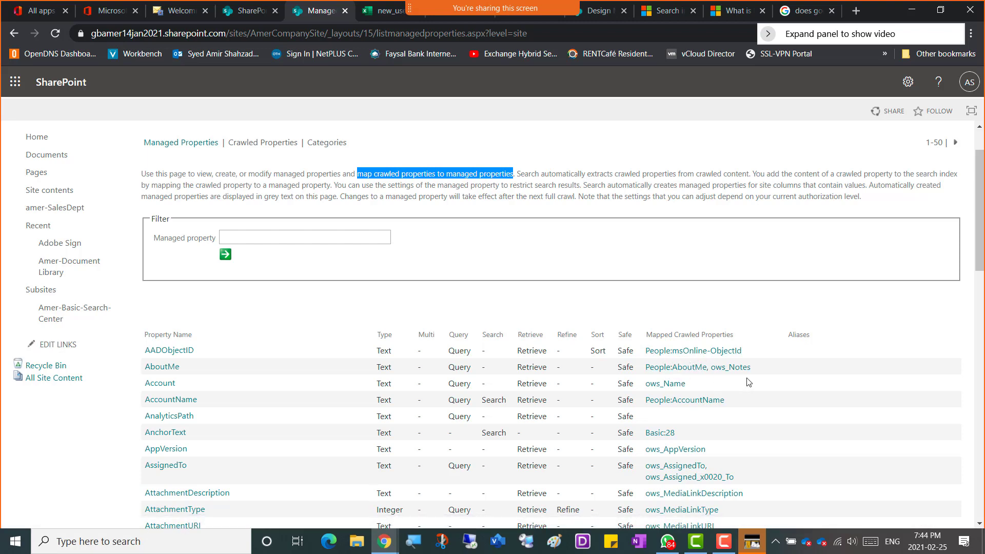
Look through the list of managed properties with their types, search options, mapped crawled properties and aliases
{"action": "scroll", "coordinate": [712, 429], "scroll_direction": "down", "scroll_amount": 2}
{"action": "scroll", "coordinate": [712, 429], "scroll_direction": "down", "scroll_amount": 1}
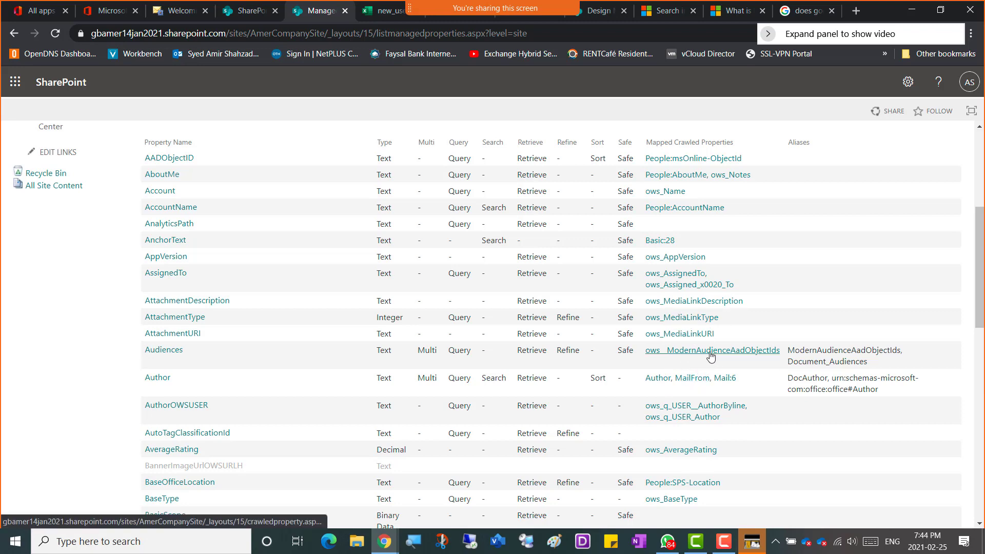
{"action": "scroll", "coordinate": [711, 356], "scroll_direction": "down", "scroll_amount": 6}
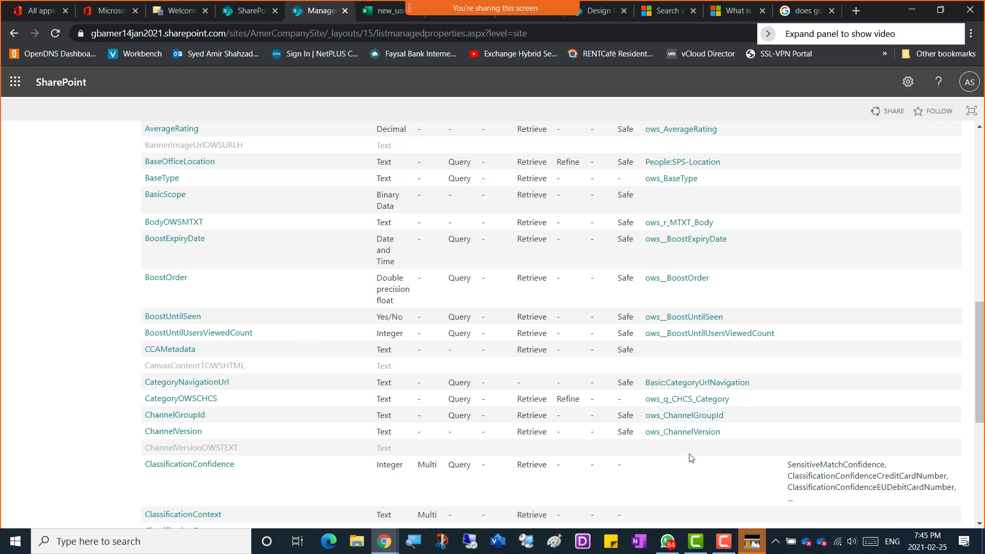
{"action": "scroll", "coordinate": [724, 469], "scroll_direction": "down", "scroll_amount": 4}
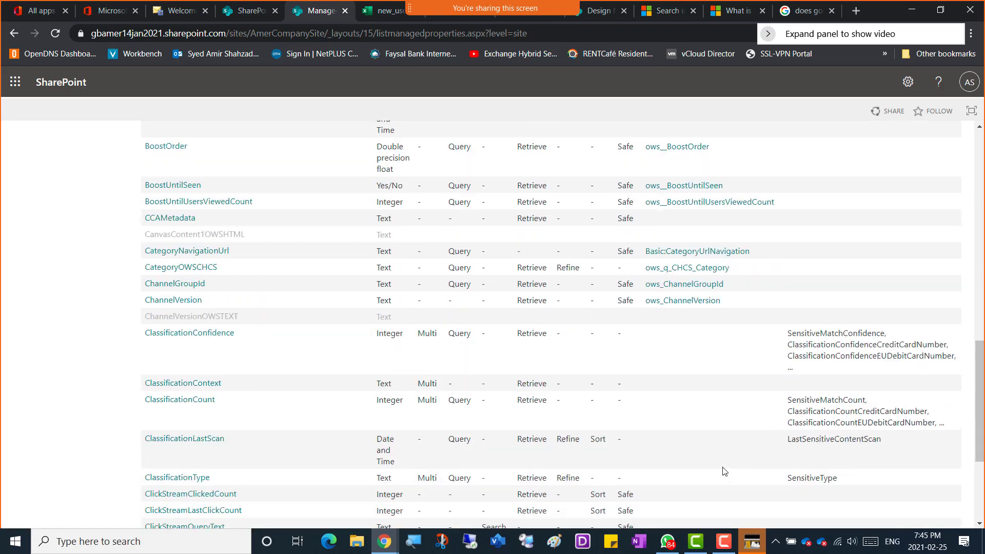
{"action": "scroll", "coordinate": [724, 470], "scroll_direction": "down", "scroll_amount": 3}
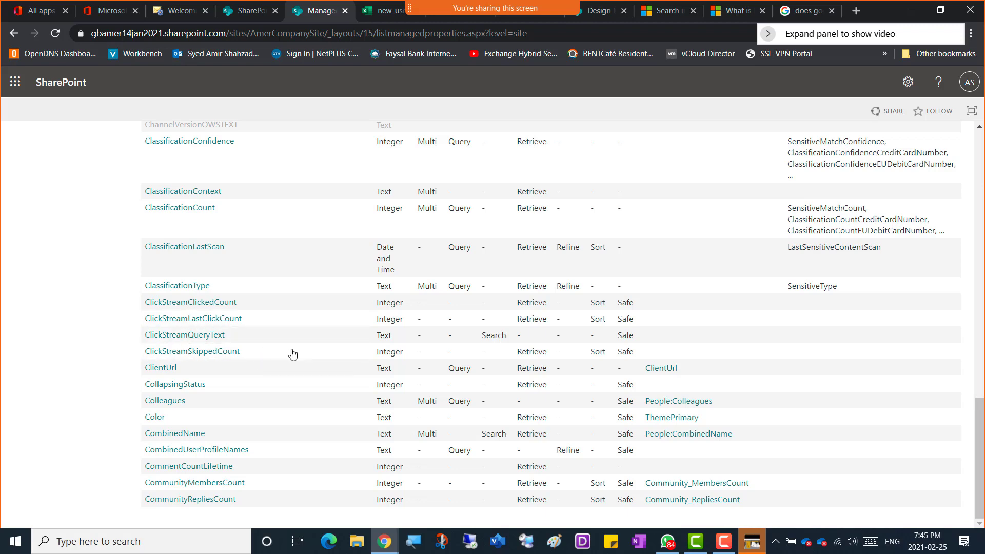
{"action": "scroll", "coordinate": [592, 251], "scroll_direction": "up", "scroll_amount": 6}
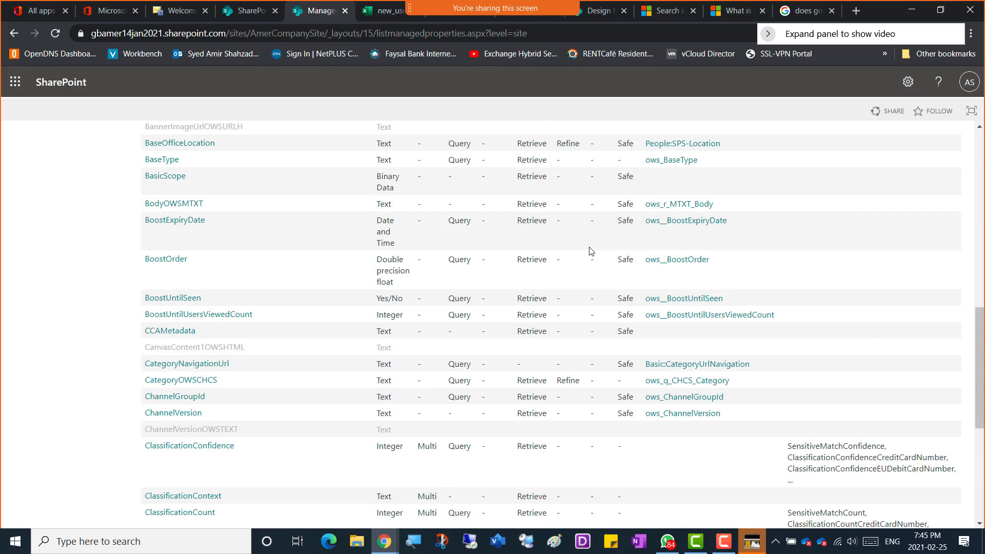
{"action": "scroll", "coordinate": [593, 251], "scroll_direction": "up", "scroll_amount": 10}
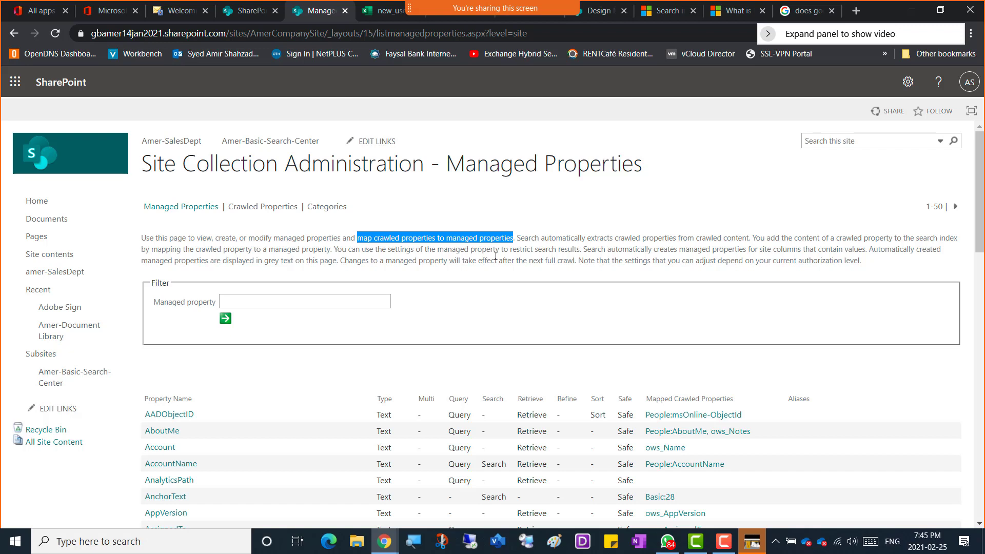
Highlight the page description's sentences on automatic extraction of crawled properties and on adding their content to the search index by mapping
{"action": "left_click_drag", "start_coordinate": [517, 238], "coordinate": [750, 237]}
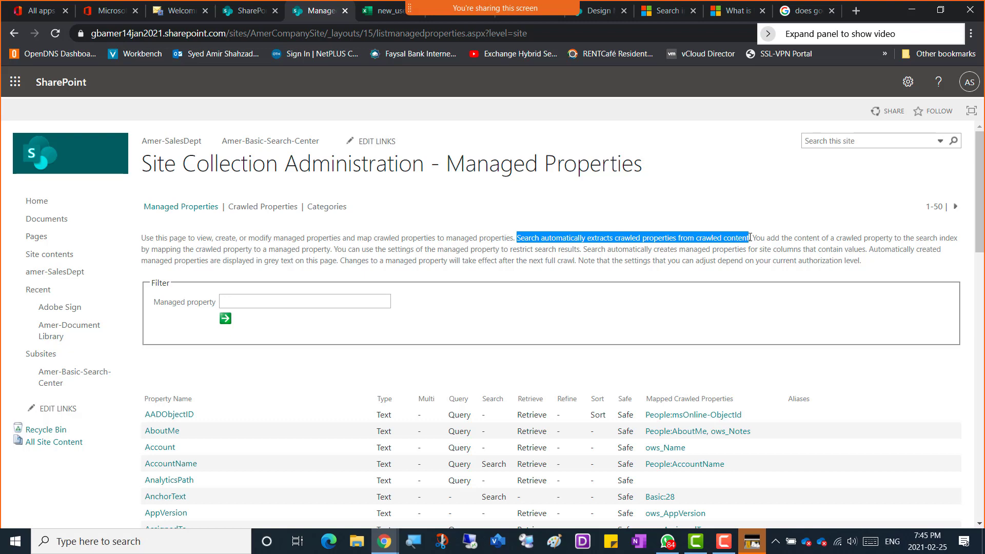
{"action": "left_click_drag", "start_coordinate": [756, 237], "coordinate": [328, 252]}
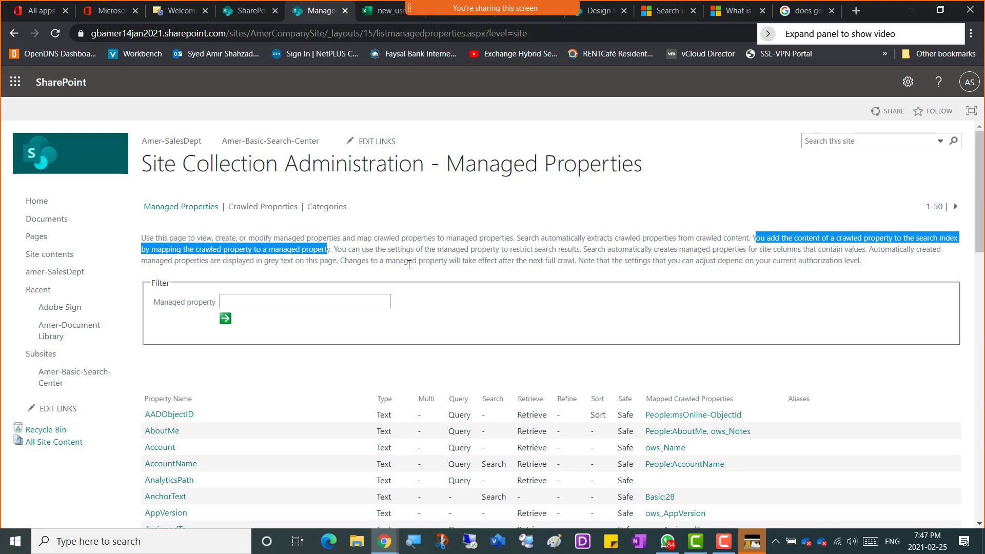
{"action": "scroll", "coordinate": [314, 369], "scroll_direction": "down", "scroll_amount": 1}
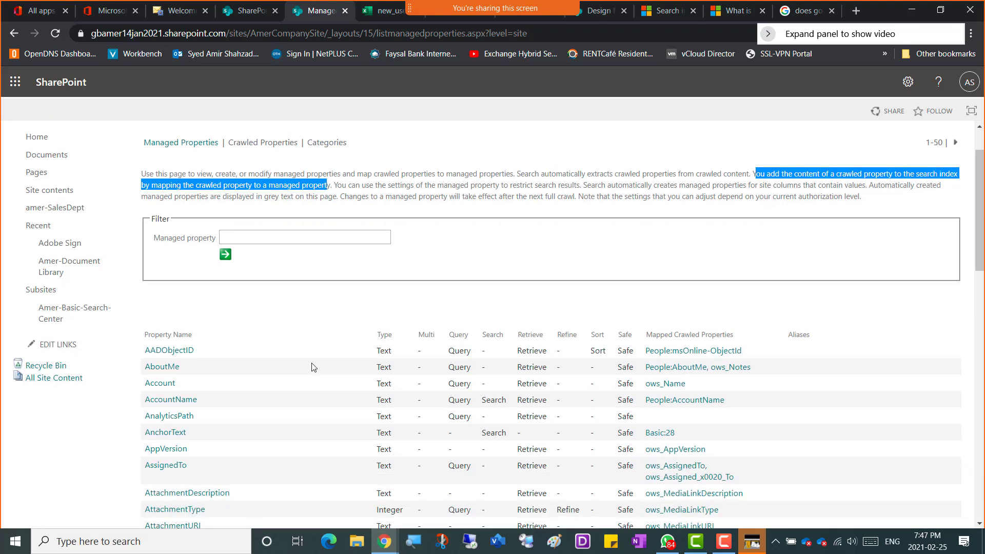
{"action": "scroll", "coordinate": [320, 366], "scroll_direction": "up", "scroll_amount": 1}
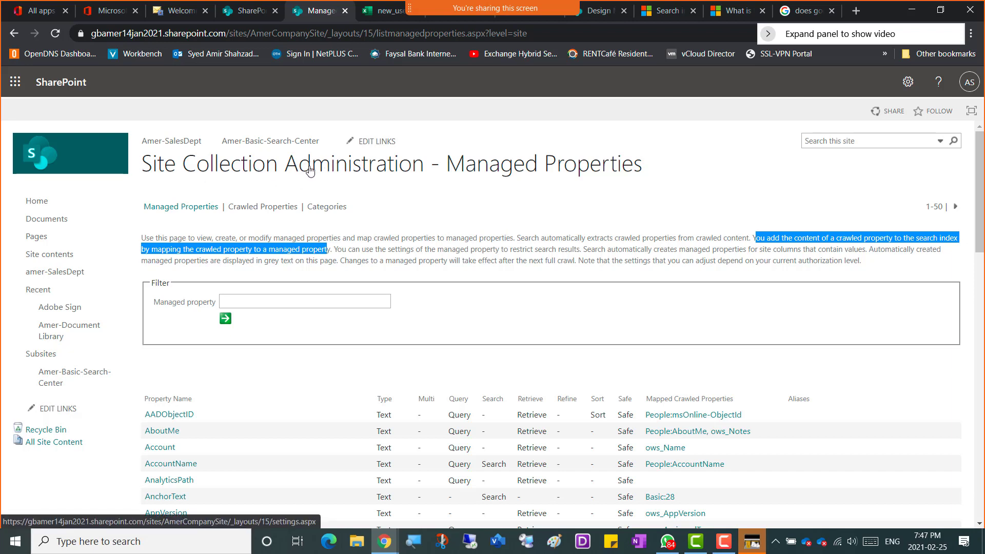
Return to Site Settings and open the site's Search Settings at the Search Center URL field
{"action": "left_click", "coordinate": [265, 170]}
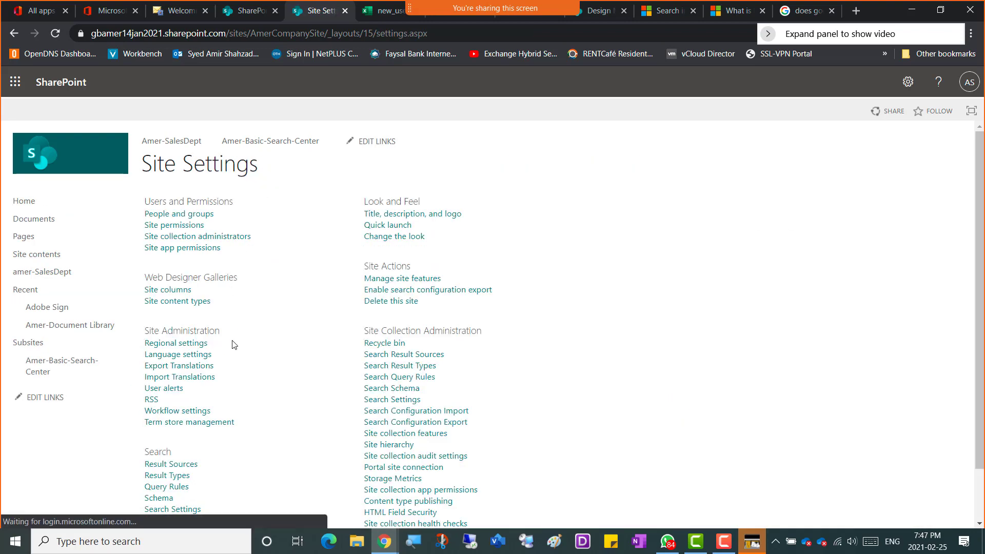
{"action": "scroll", "coordinate": [223, 409], "scroll_direction": "down", "scroll_amount": 2}
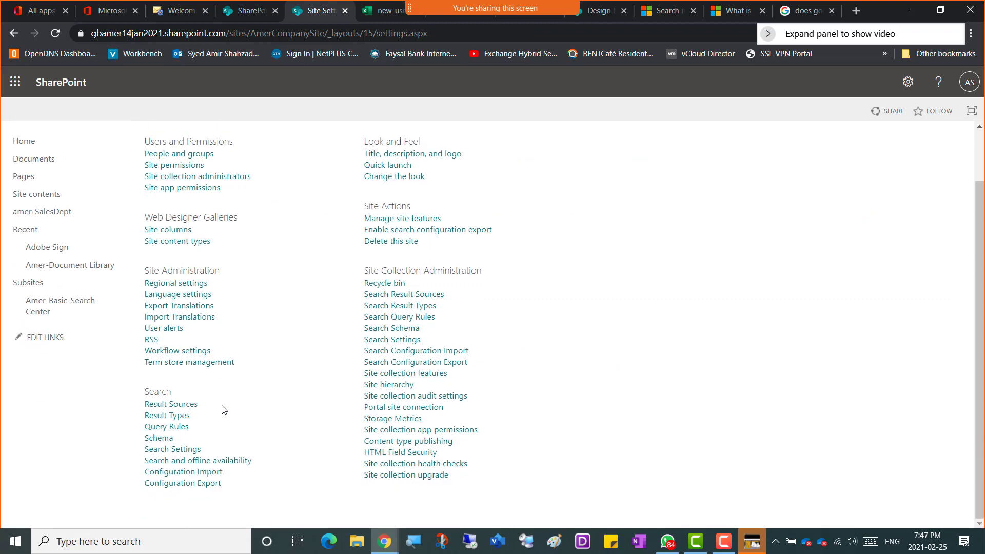
{"action": "left_click", "coordinate": [181, 455]}
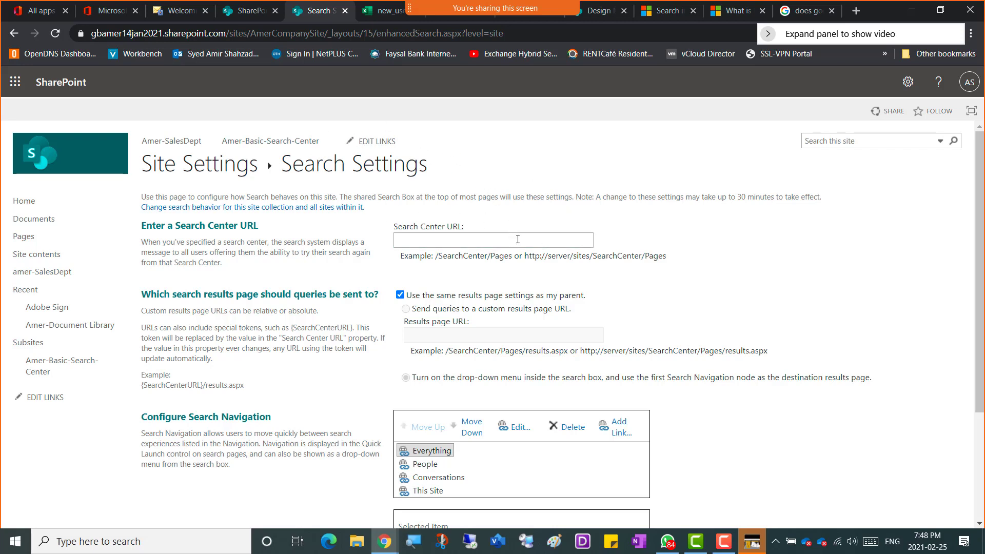
{"action": "left_click", "coordinate": [536, 241]}
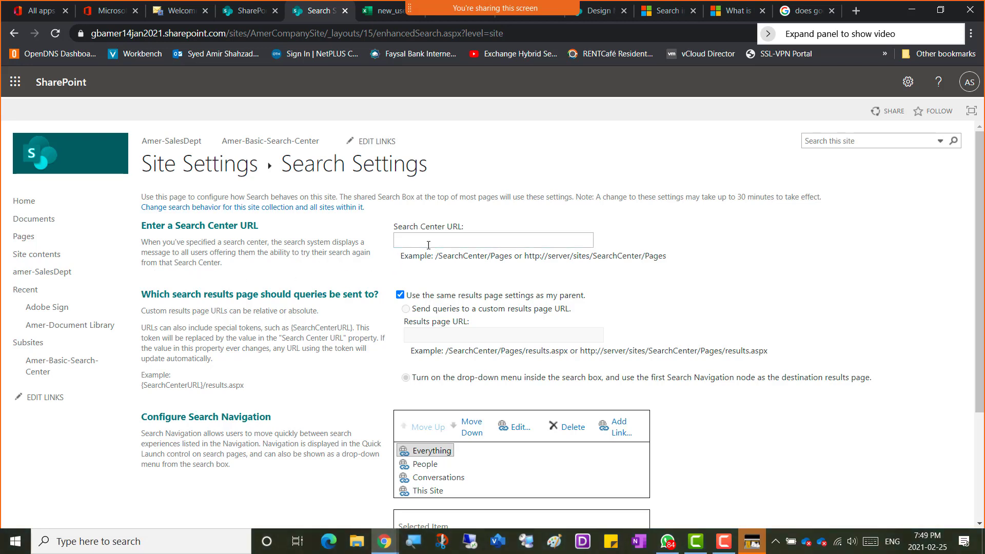
Open the Amer-Basic-Search-Center site from the SharePoint home page and copy its full page address
{"action": "left_click", "coordinate": [51, 84]}
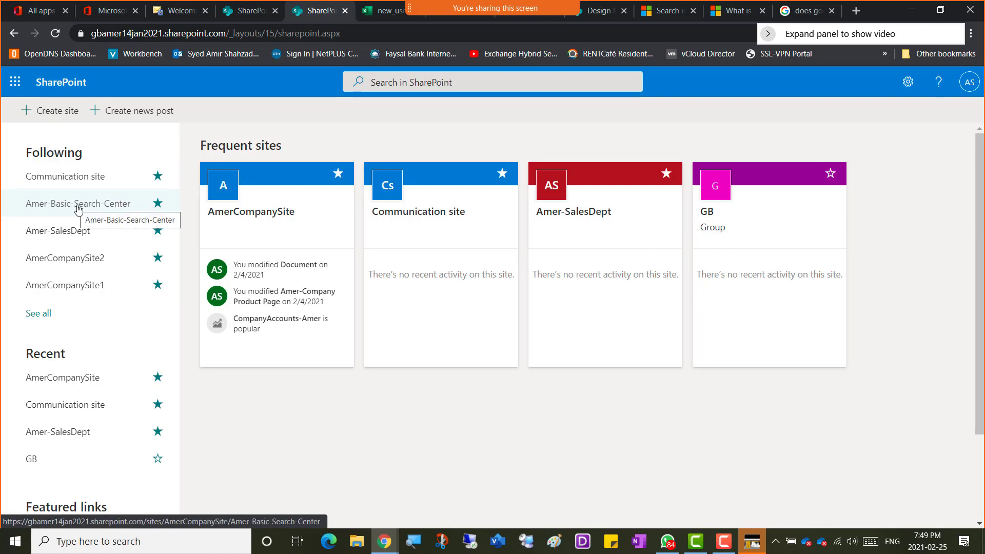
{"action": "left_click", "coordinate": [69, 208]}
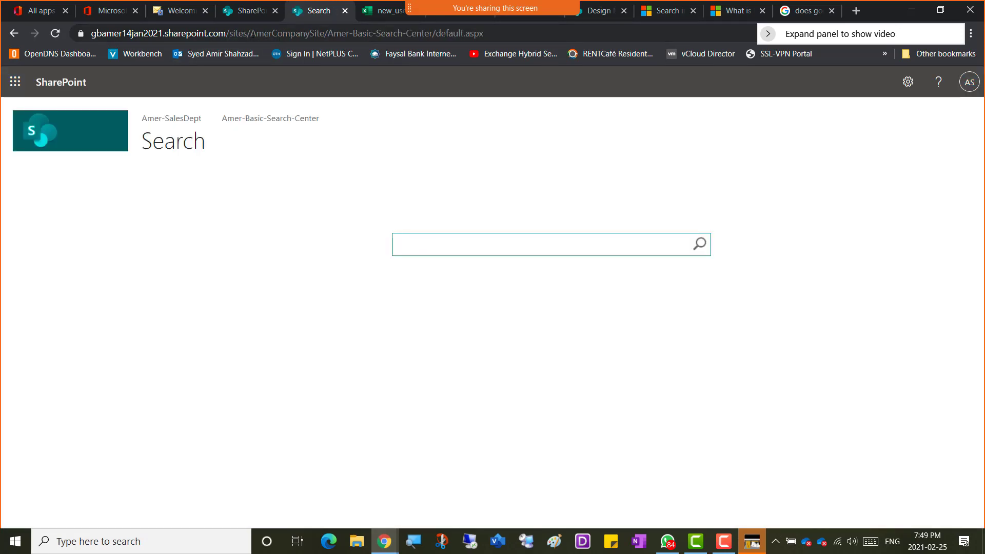
{"action": "left_click_drag", "start_coordinate": [484, 33], "coordinate": [43, 33]}
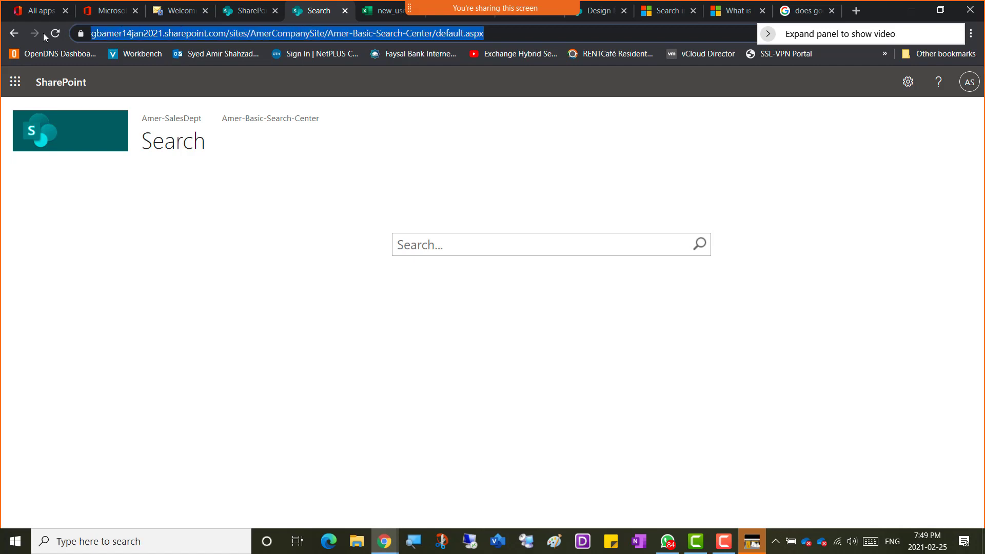
{"action": "right_click", "coordinate": [99, 34]}
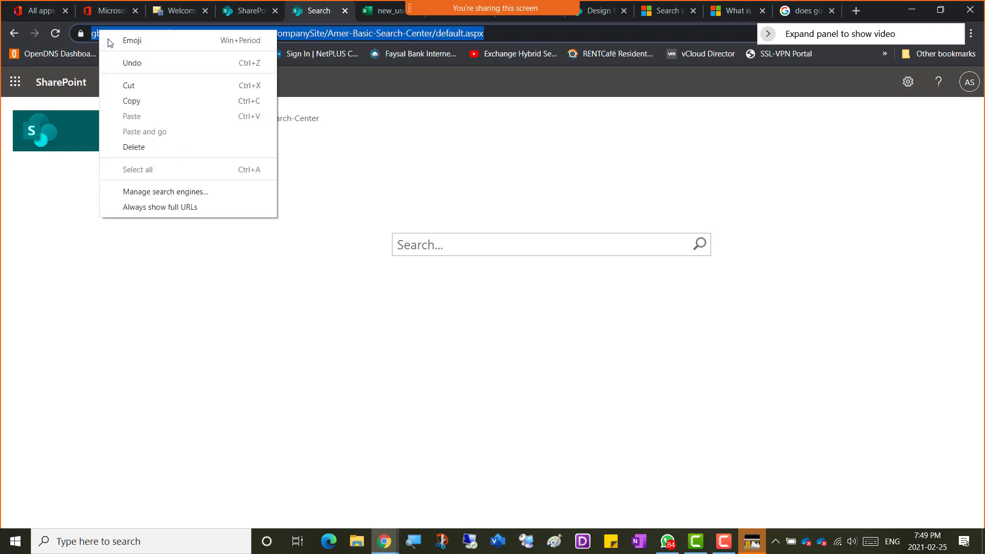
{"action": "left_click", "coordinate": [152, 98]}
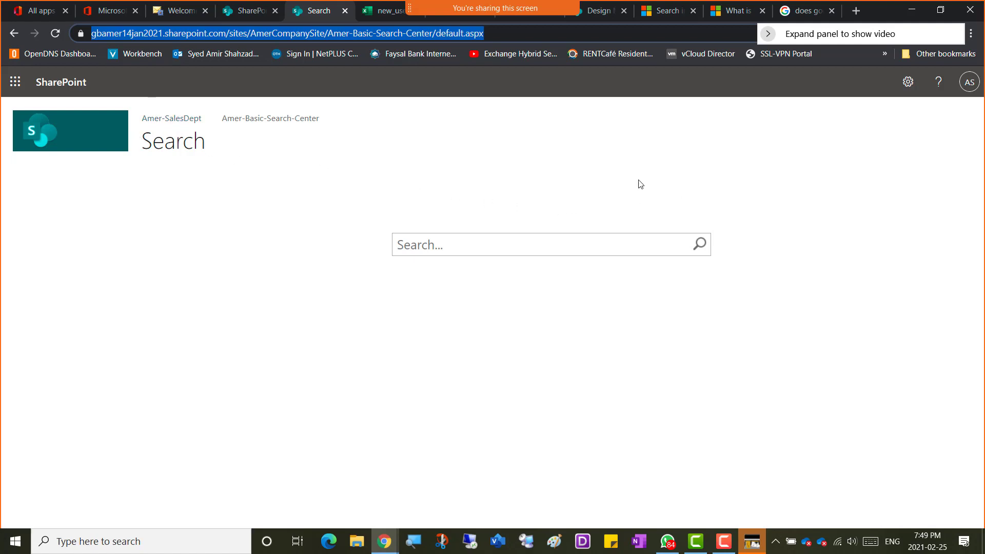
Go back to AmerCompanySite and reopen Search Settings through its site contents and site settings
{"action": "left_click", "coordinate": [68, 82]}
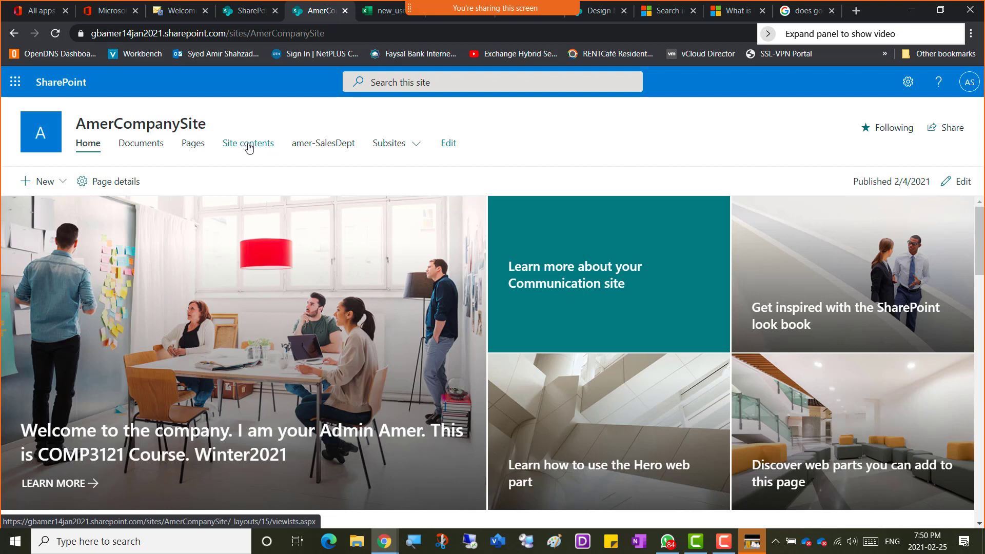
{"action": "left_click", "coordinate": [245, 148]}
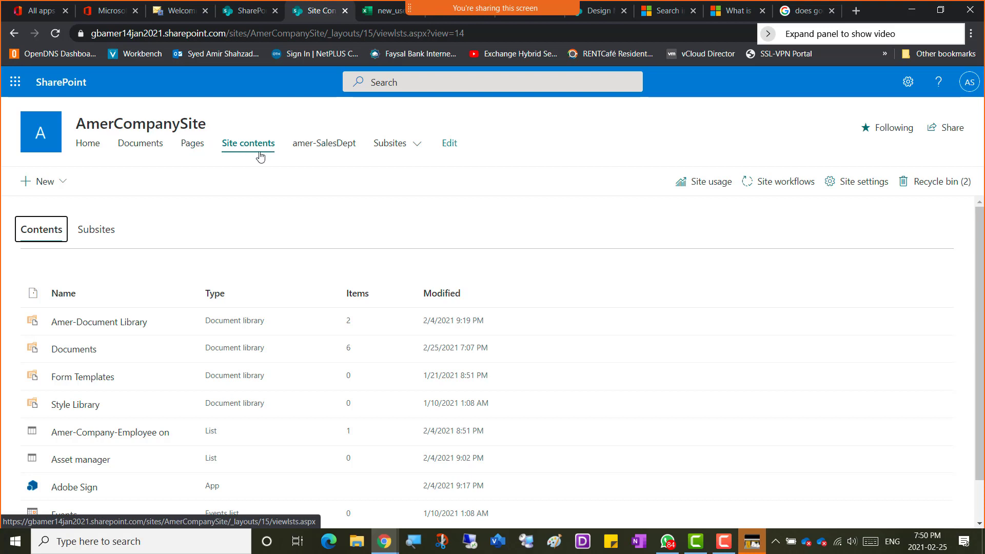
{"action": "left_click", "coordinate": [863, 185]}
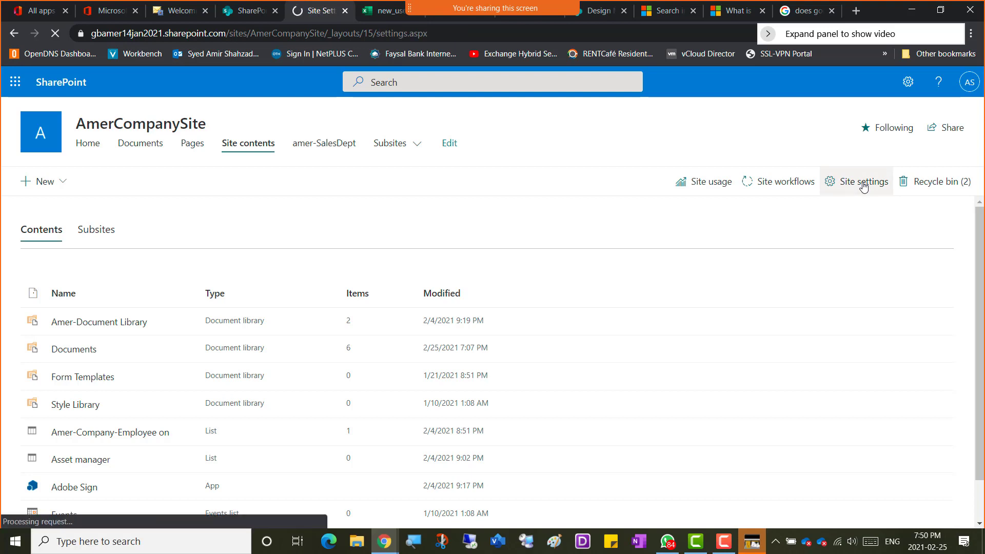
{"action": "scroll", "coordinate": [238, 385], "scroll_direction": "down", "scroll_amount": 2}
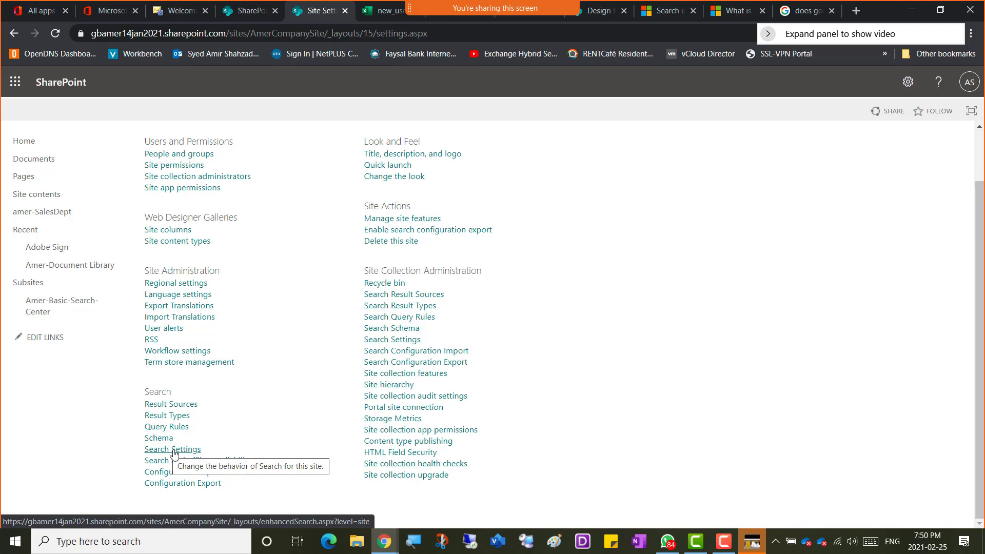
{"action": "left_click", "coordinate": [177, 454]}
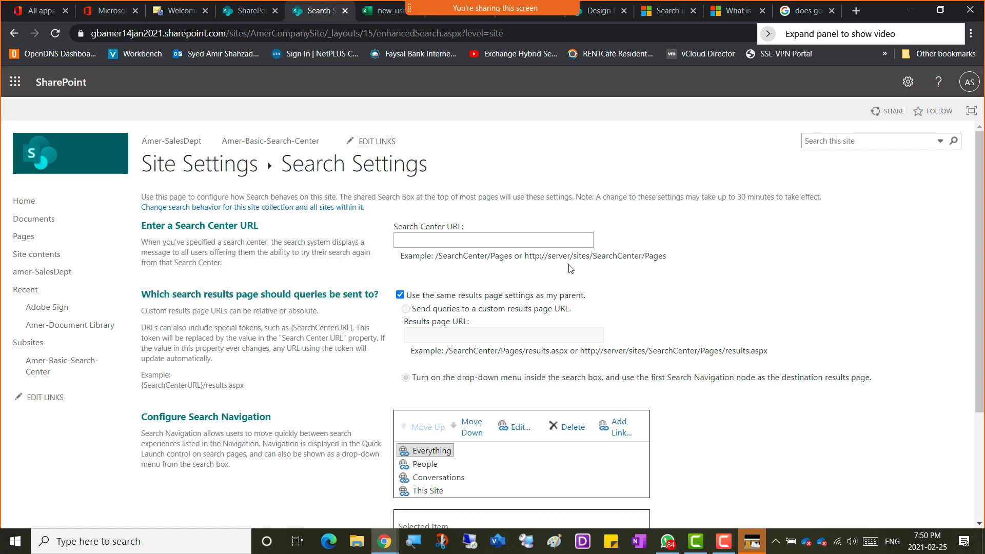
Paste the copied Amer-Basic-Search-Center/default.aspx address as the Search Center URL
{"action": "left_click", "coordinate": [435, 238]}
{"action": "right_click", "coordinate": [395, 240]}
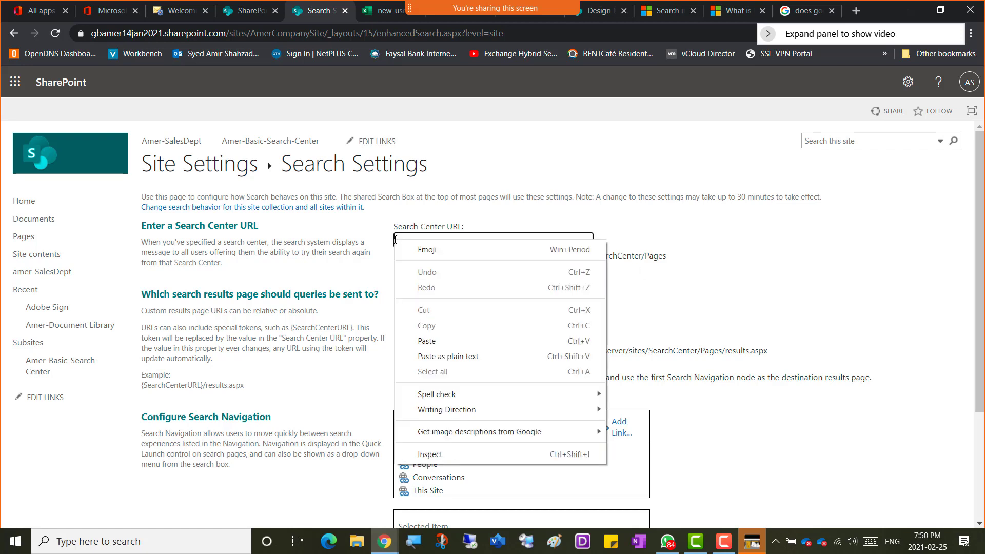
{"action": "left_click", "coordinate": [439, 341]}
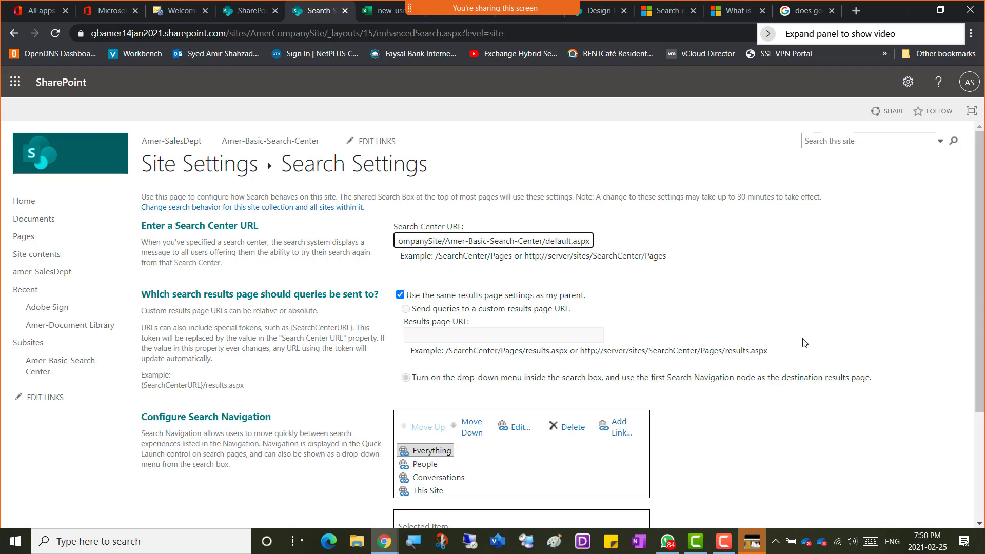
Check the pasted Search Center URL from its beginning through to default.aspx, and leave the field
{"action": "key", "text": "Left"}
{"action": "key", "text": "Left"}
{"action": "key", "text": "Left"}
{"action": "key", "text": "Left"}
{"action": "key", "text": "Left"}
{"action": "key", "text": "Left"}
{"action": "key", "text": "Left"}
{"action": "key", "text": "Left"}
{"action": "key", "text": "Left"}
{"action": "key", "text": "Left"}
{"action": "key", "text": "Left"}
{"action": "key", "text": "Left"}
{"action": "key", "text": "Left"}
{"action": "key", "text": "Left"}
{"action": "key", "text": "Left"}
{"action": "key", "text": "Left"}
{"action": "key", "text": "Left"}
{"action": "key", "text": "Left"}
{"action": "key", "text": "Left"}
{"action": "key", "text": "Left"}
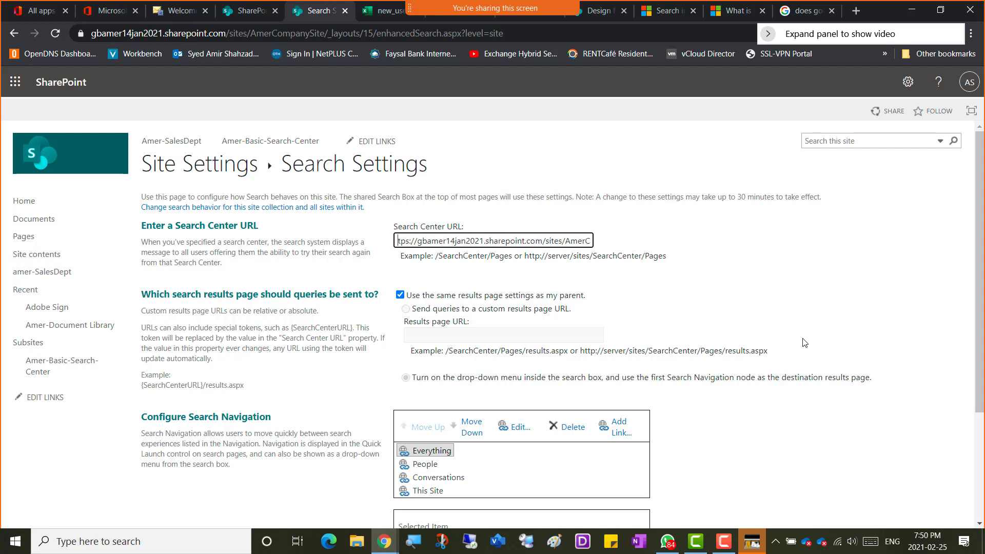
{"action": "key", "text": "Left"}
{"action": "key", "text": "Left"}
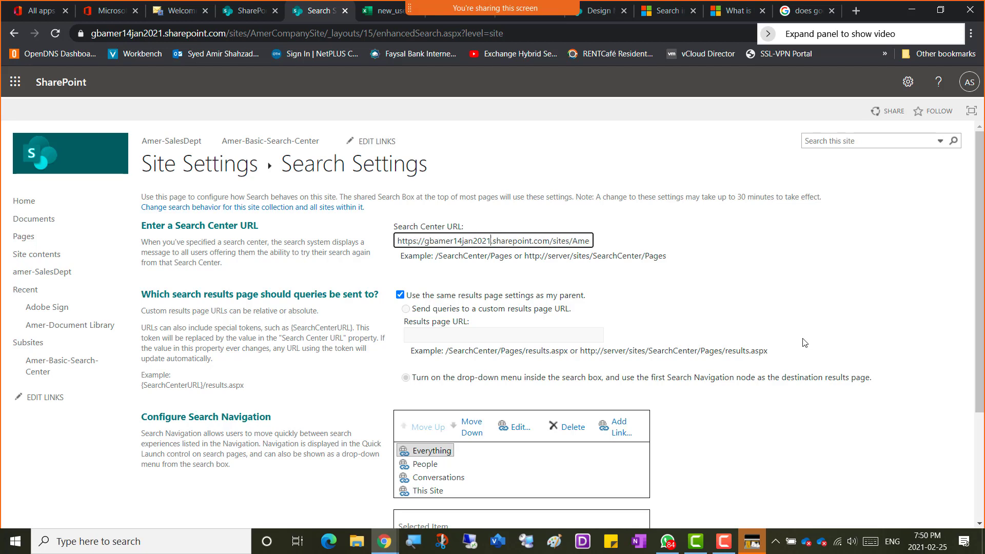
{"action": "key", "text": "Right"}
{"action": "key", "text": "Right"}
{"action": "key", "text": "Right"}
{"action": "key", "text": "Right"}
{"action": "key", "text": "Right"}
{"action": "key", "text": "Right"}
{"action": "key", "text": "Right"}
{"action": "key", "text": "Right"}
{"action": "key", "text": "Right"}
{"action": "key", "text": "Right"}
{"action": "key", "text": "Right"}
{"action": "key", "text": "Right"}
{"action": "key", "text": "Right"}
{"action": "key", "text": "Right"}
{"action": "key", "text": "Right"}
{"action": "key", "text": "Right"}
{"action": "key", "text": "Right"}
{"action": "key", "text": "Right"}
{"action": "key", "text": "Right"}
{"action": "key", "text": "Right"}
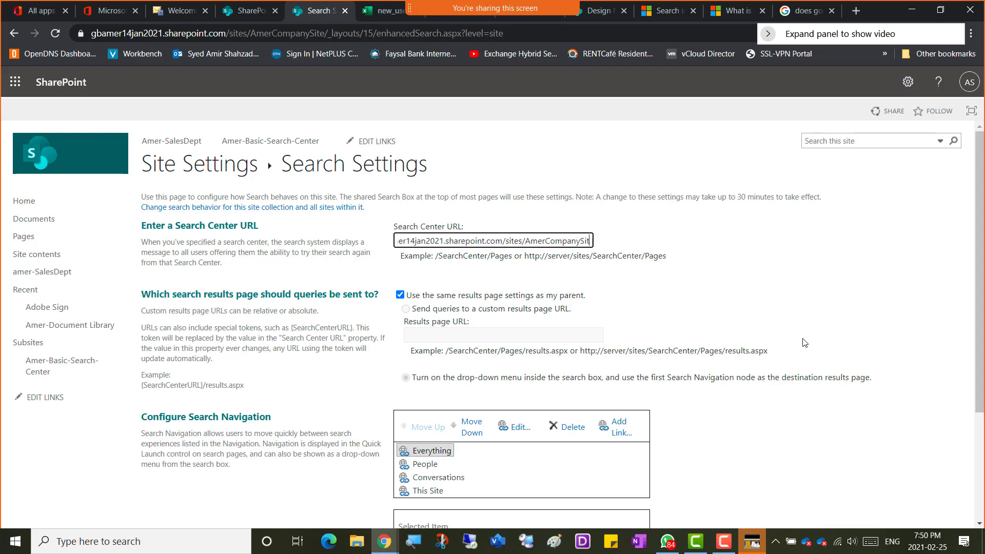
{"action": "key", "text": "Right"}
{"action": "key", "text": "Right"}
{"action": "key", "text": "Right"}
{"action": "key", "text": "Right"}
{"action": "key", "text": "Right"}
{"action": "key", "text": "Right"}
{"action": "key", "text": "Right"}
{"action": "key", "text": "Right"}
{"action": "key", "text": "Right"}
{"action": "key", "text": "Right"}
{"action": "key", "text": "Right"}
{"action": "key", "text": "Right"}
{"action": "key", "text": "Right"}
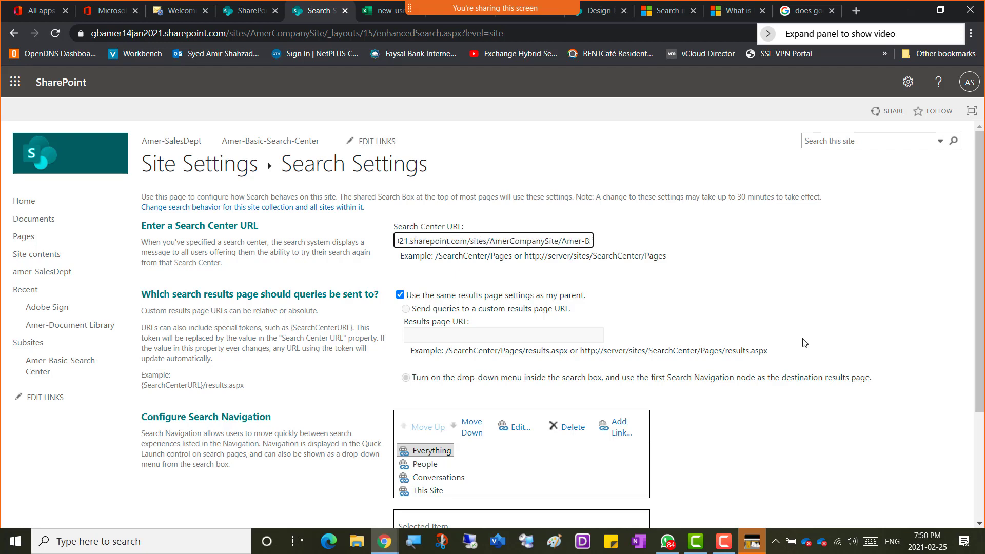
{"action": "key", "text": "Right"}
{"action": "key", "text": "Right"}
{"action": "key", "text": "Right"}
{"action": "key", "text": "Right"}
{"action": "key", "text": "Right"}
{"action": "key", "text": "Right"}
{"action": "key", "text": "Right"}
{"action": "key", "text": "Right"}
{"action": "key", "text": "Right"}
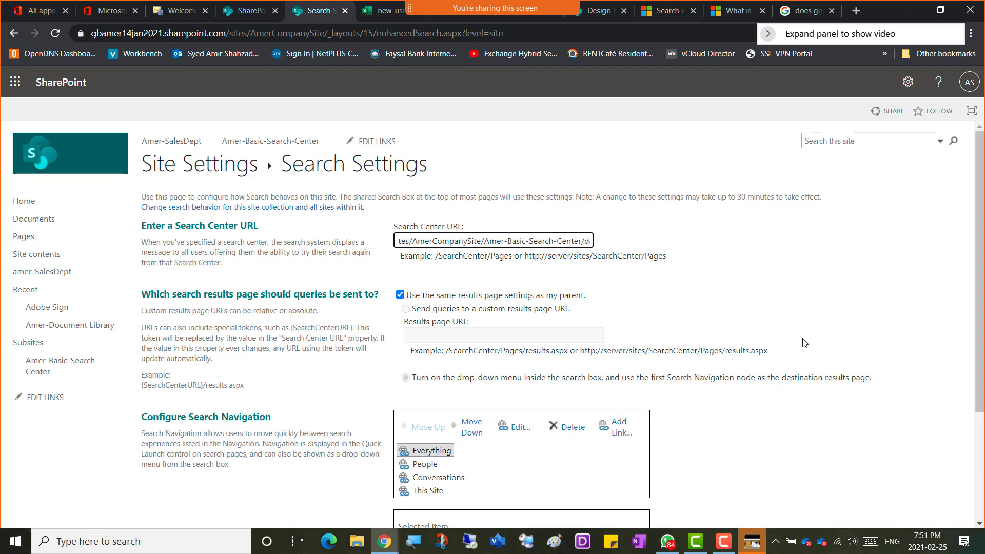
{"action": "key", "text": "Right"}
{"action": "key", "text": "Right"}
{"action": "key", "text": "Right"}
{"action": "key", "text": "Right"}
{"action": "key", "text": "Right"}
{"action": "key", "text": "Right"}
{"action": "key", "text": "Right"}
{"action": "key", "text": "Right"}
{"action": "key", "text": "Right"}
{"action": "key", "text": "Right"}
{"action": "key", "text": "Right"}
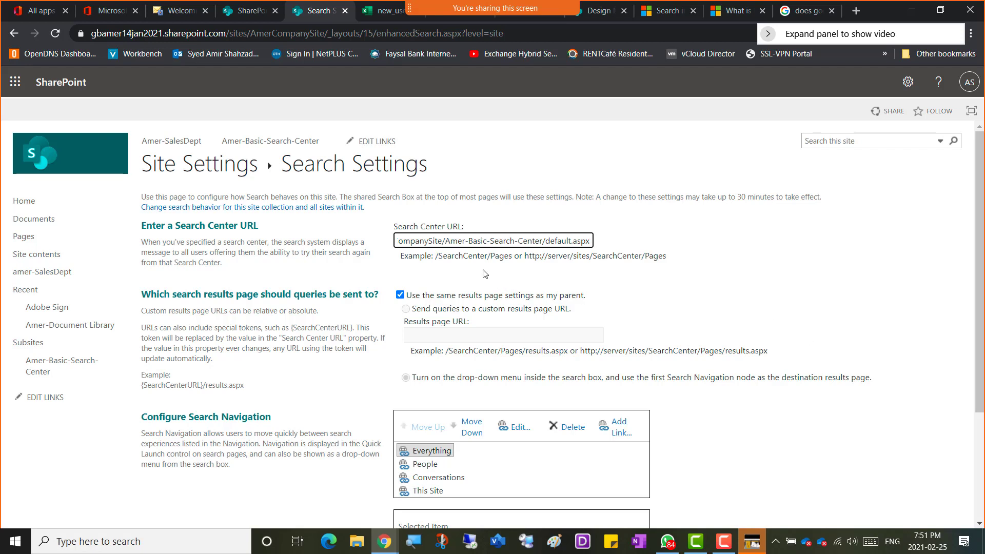
{"action": "left_click", "coordinate": [653, 285]}
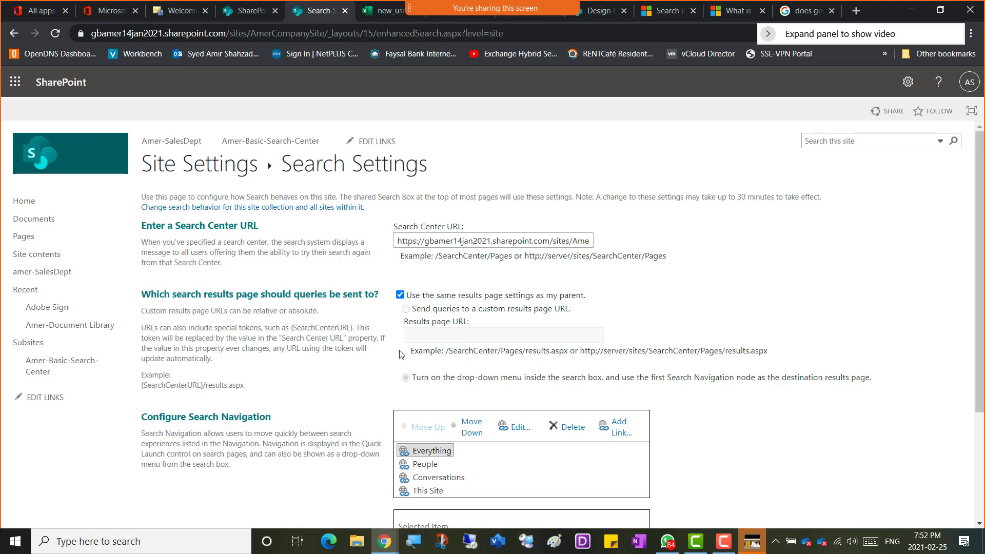
Review the results page and search navigation options of AmerCompanySite, and save the search settings
{"action": "scroll", "coordinate": [197, 381], "scroll_direction": "down", "scroll_amount": 1}
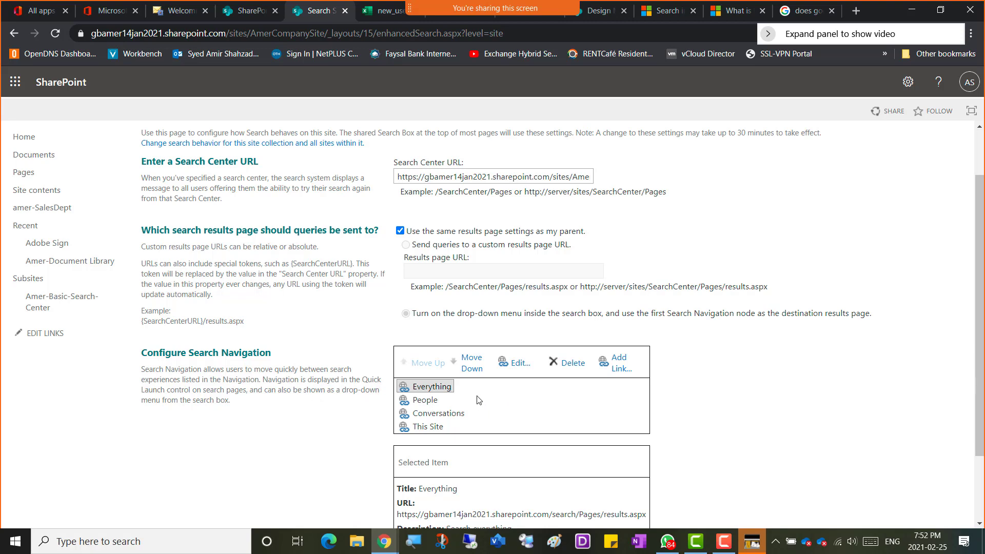
{"action": "scroll", "coordinate": [472, 398], "scroll_direction": "down", "scroll_amount": 3}
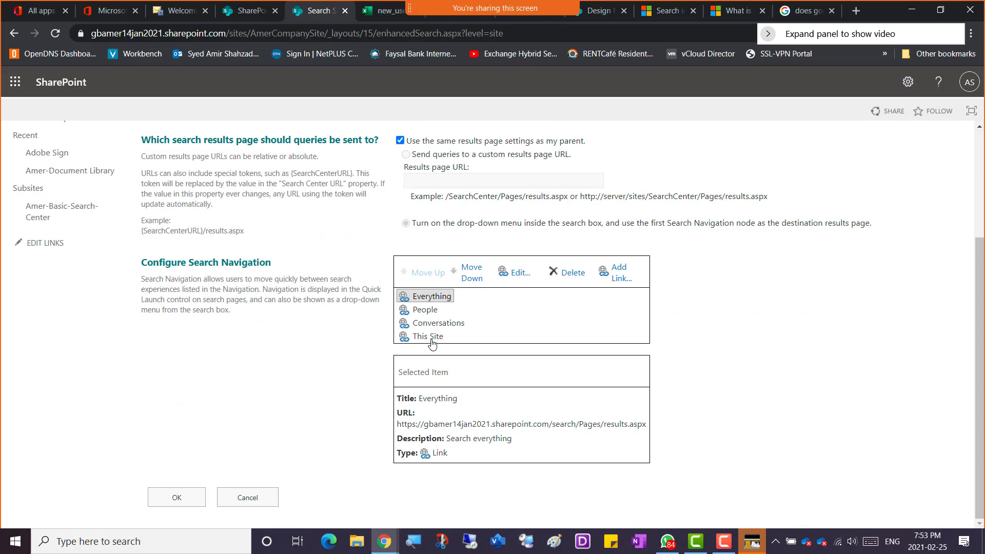
{"action": "mouse_move", "coordinate": [432, 344]}
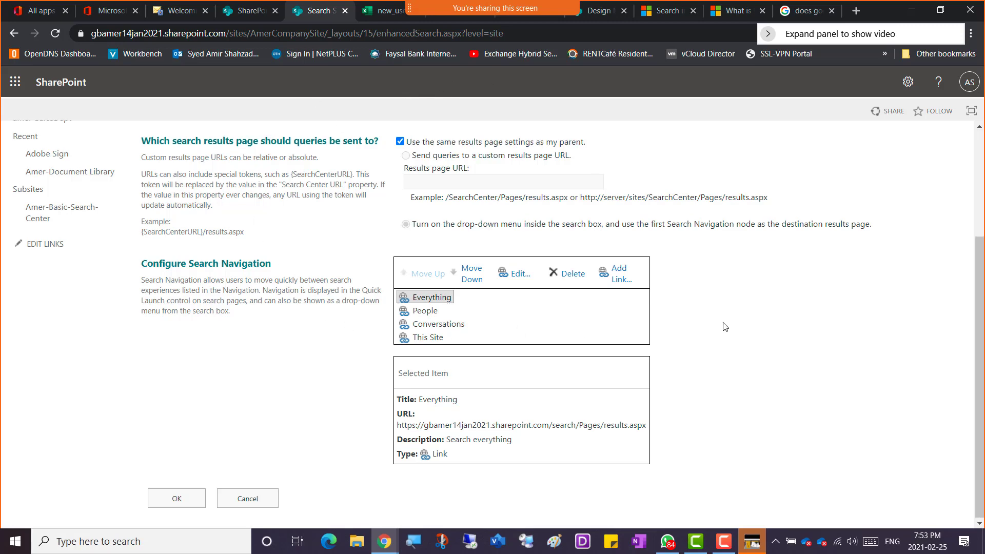
{"action": "scroll", "coordinate": [723, 325], "scroll_direction": "up", "scroll_amount": 3}
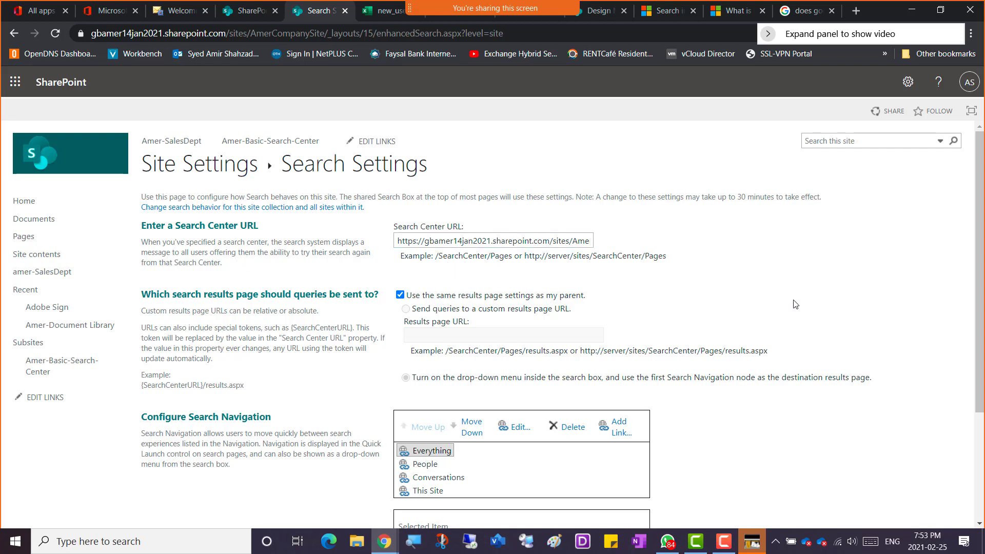
{"action": "scroll", "coordinate": [794, 317], "scroll_direction": "down", "scroll_amount": 3}
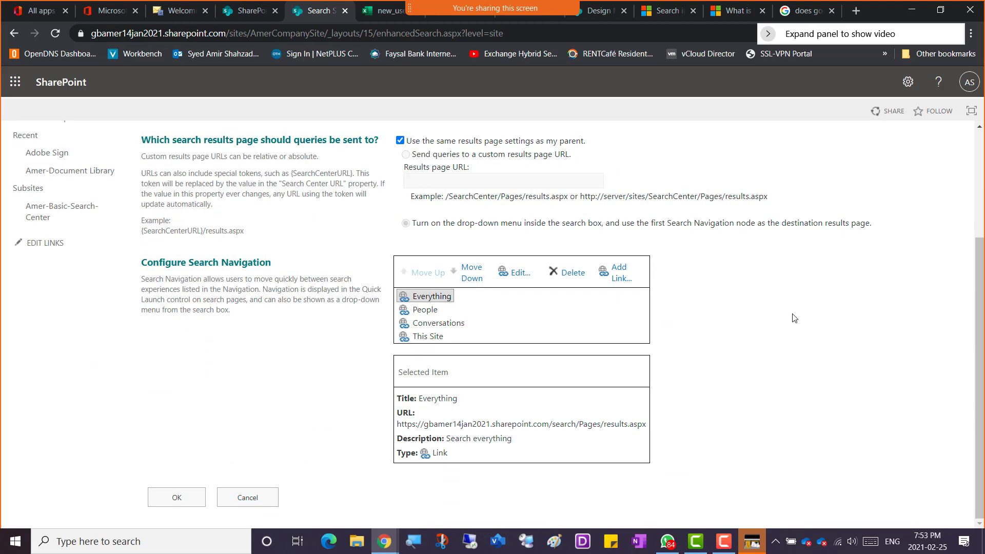
{"action": "scroll", "coordinate": [767, 311], "scroll_direction": "up", "scroll_amount": 3}
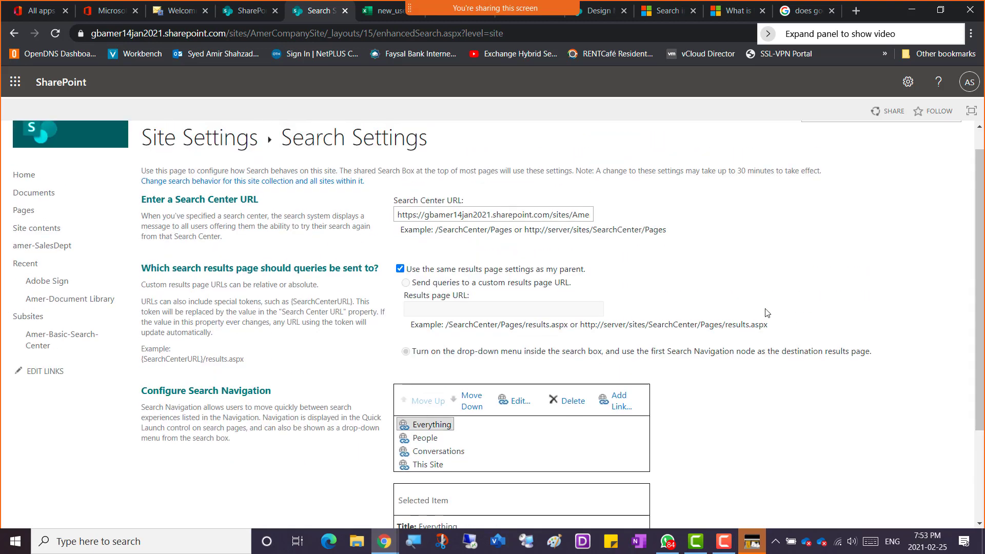
{"action": "scroll", "coordinate": [203, 462], "scroll_direction": "down", "scroll_amount": 3}
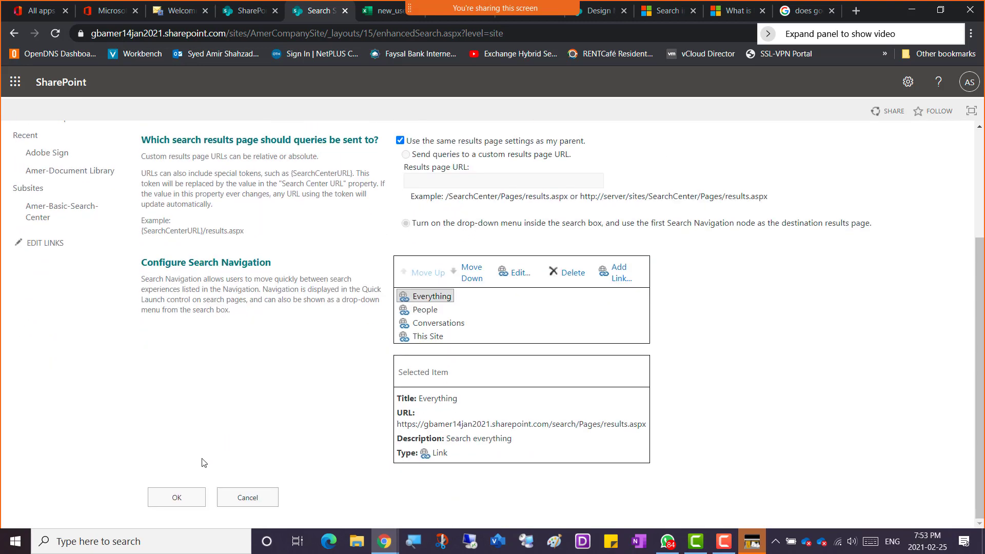
{"action": "left_click", "coordinate": [163, 498]}
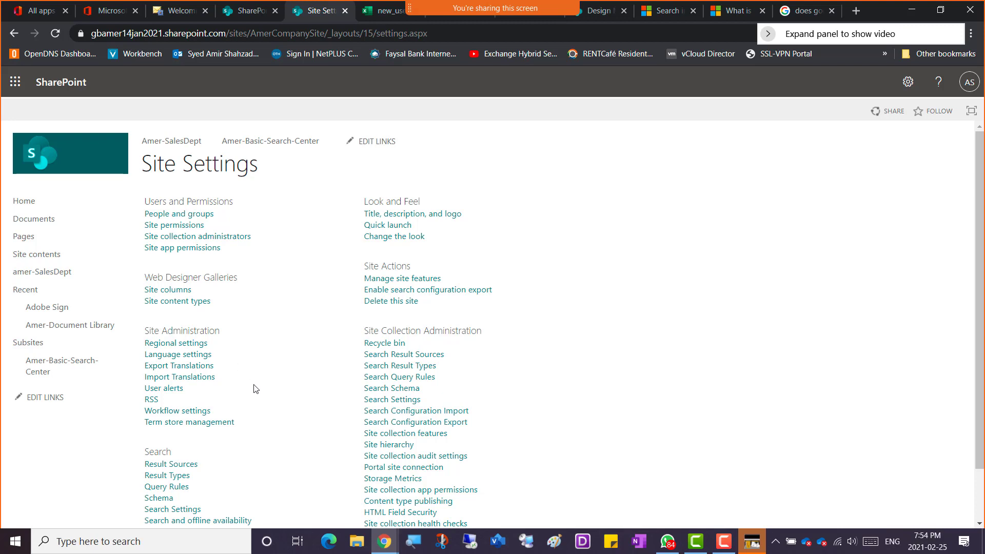
Reopen Search Settings from the site's Search section and capture a screenshot of the page
{"action": "scroll", "coordinate": [250, 412], "scroll_direction": "down", "scroll_amount": 1}
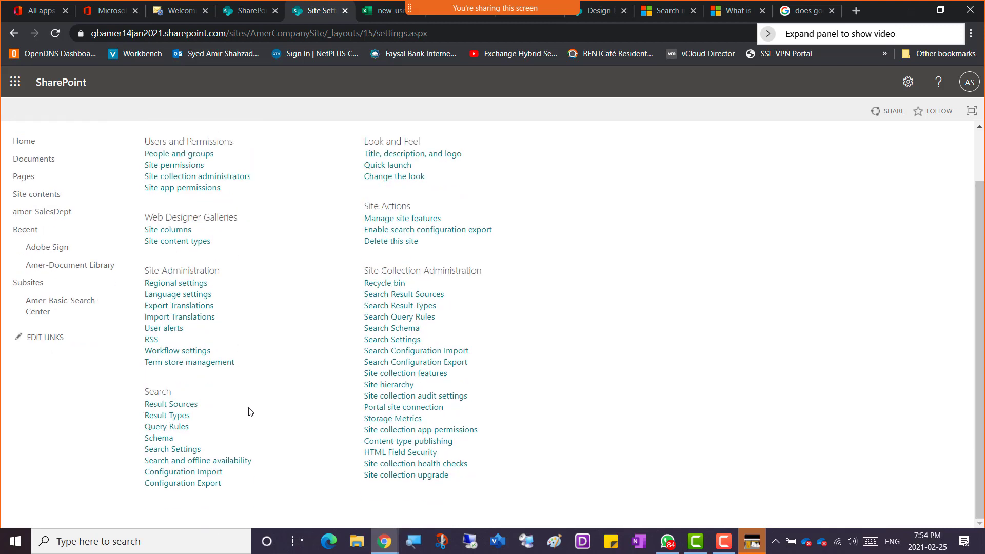
{"action": "left_click", "coordinate": [173, 452]}
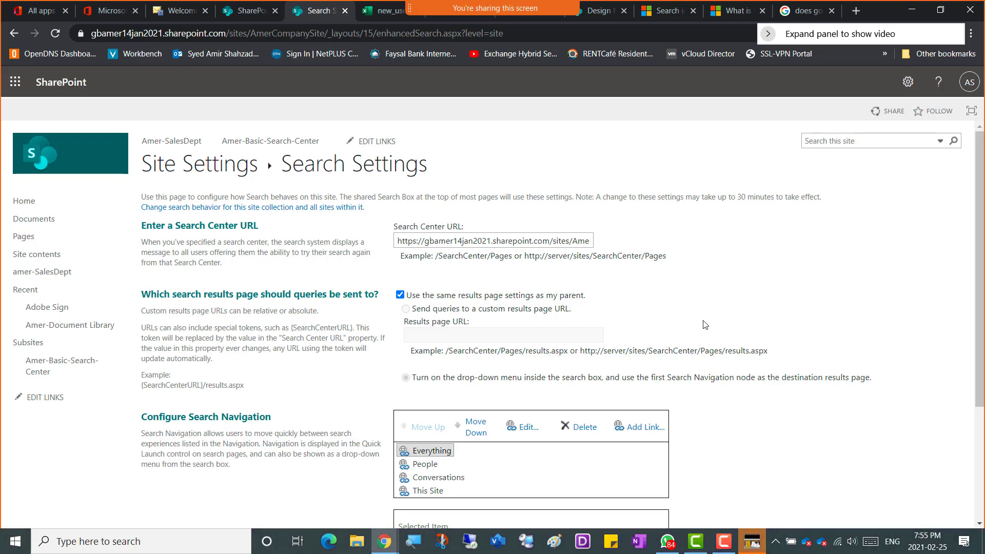
{"action": "key", "text": "super+shift+s"}
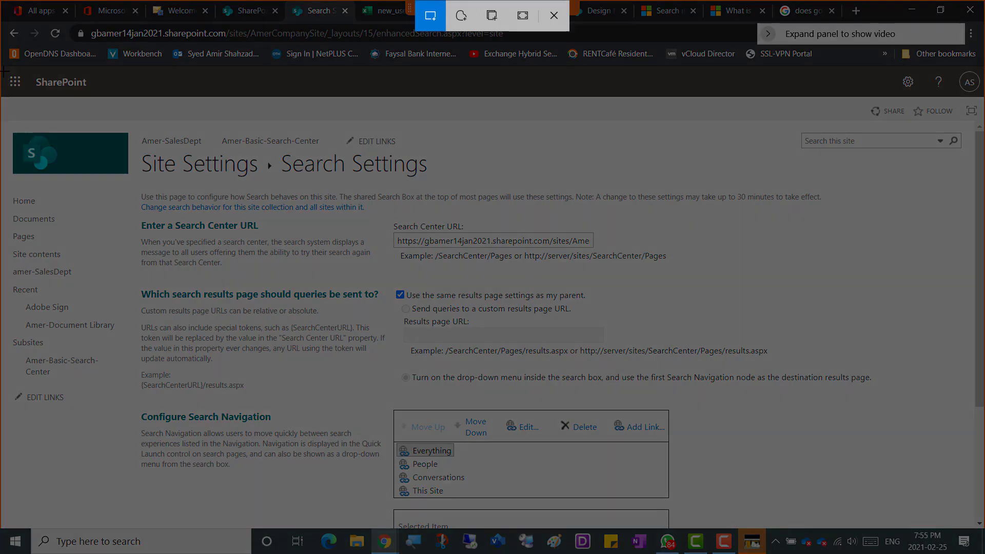
{"action": "mouse_move", "coordinate": [4, 71]}
{"action": "left_mouse_down"}
{"action": "mouse_move", "coordinate": [368, 320]}
{"action": "mouse_move", "coordinate": [823, 514]}
{"action": "mouse_move", "coordinate": [874, 519]}
{"action": "left_mouse_up"}
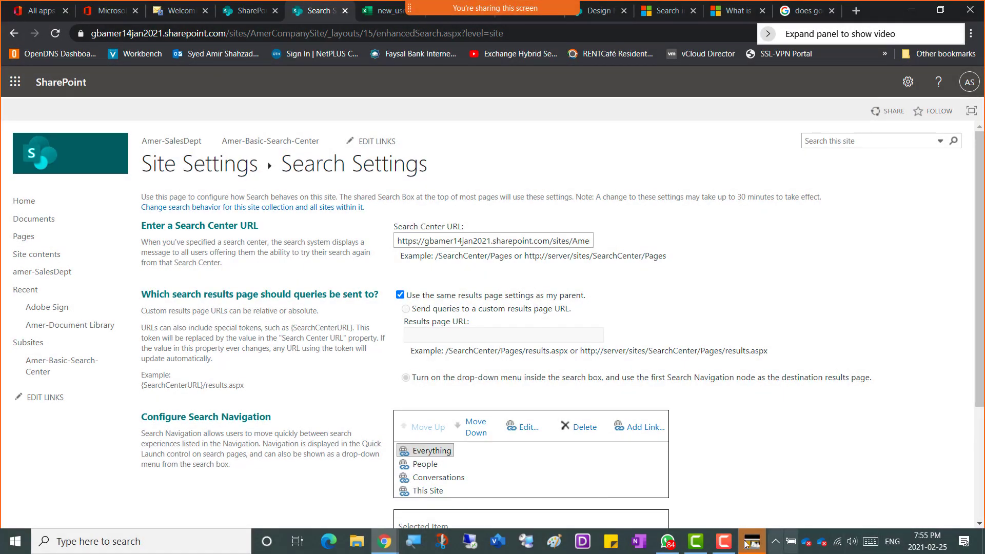
Switch to the Week 7 OneNote page, add the bullet "Screenshot 6 = Search Settings Page" and paste the screenshot below it
{"action": "mouse_move", "coordinate": [385, 547]}
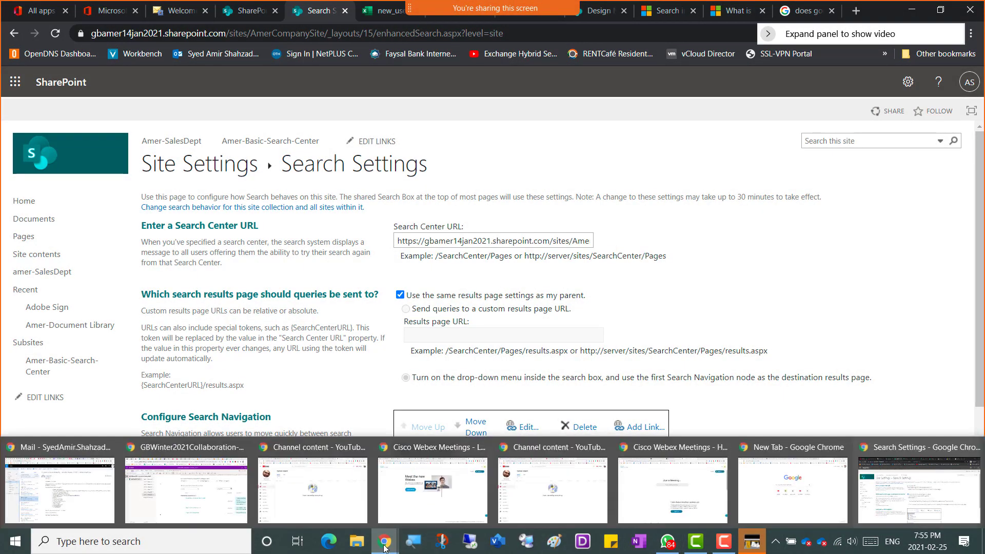
{"action": "left_click", "coordinate": [186, 490]}
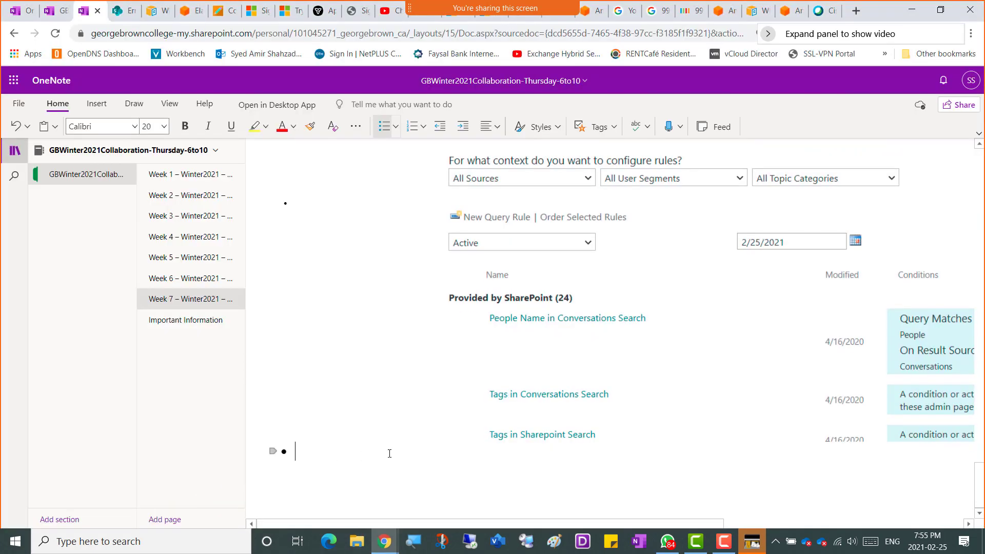
{"action": "type", "text": "Screenshot 6 "}
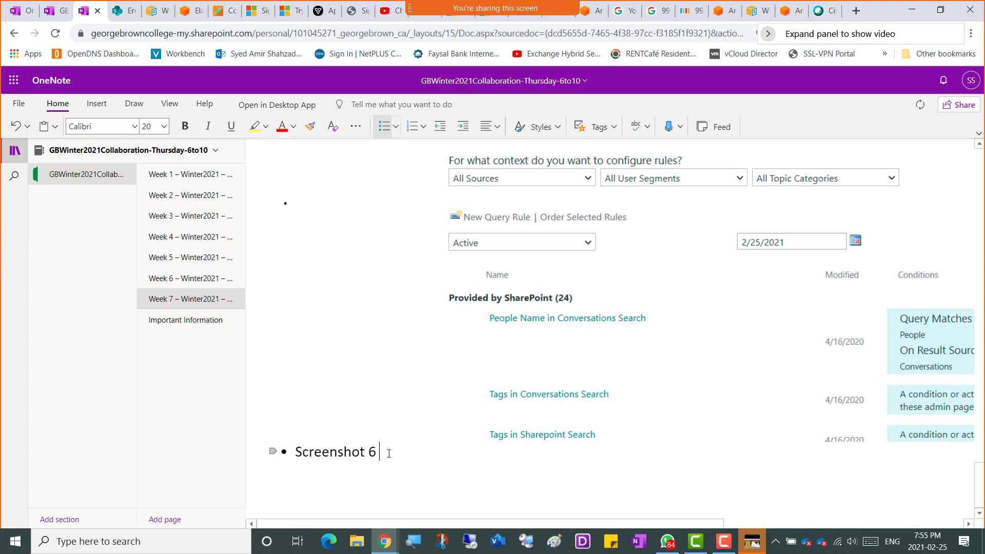
{"action": "type", "text": "=Search Settings Pag"}
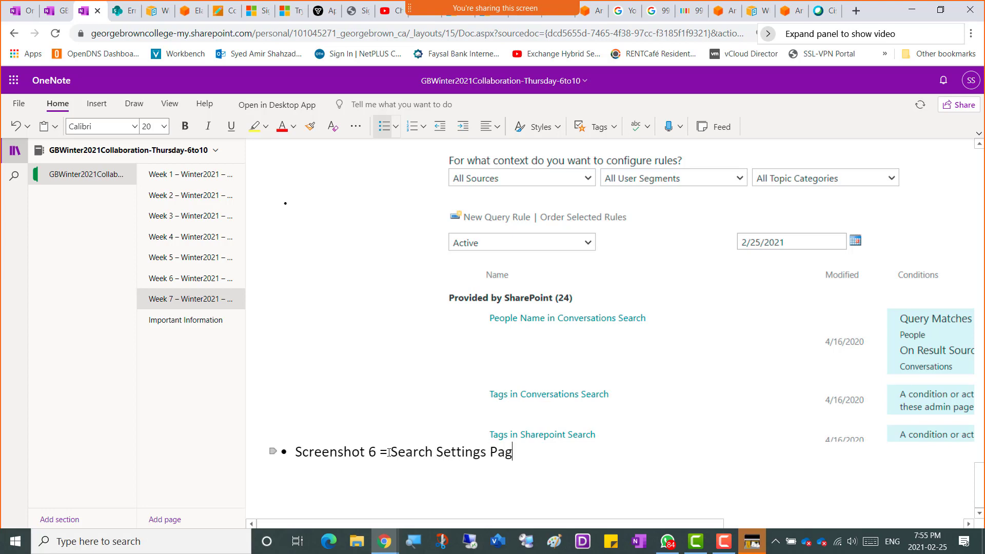
{"action": "type", "text": "e"}
{"action": "key", "text": "Return"}
{"action": "key", "text": "ctrl+v"}
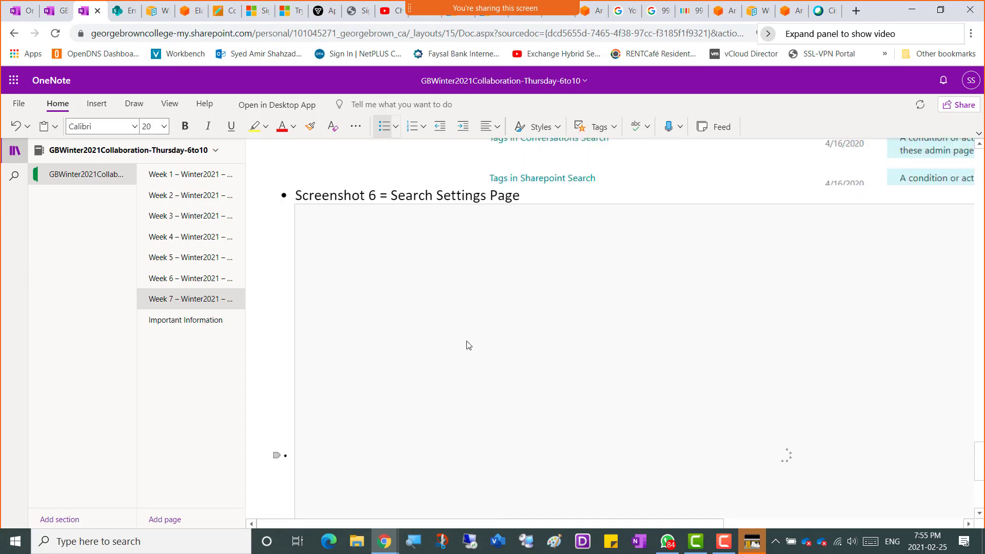
Switch back to the SharePoint Search Settings page and save the settings again
{"action": "key", "text": "alt+Tab"}
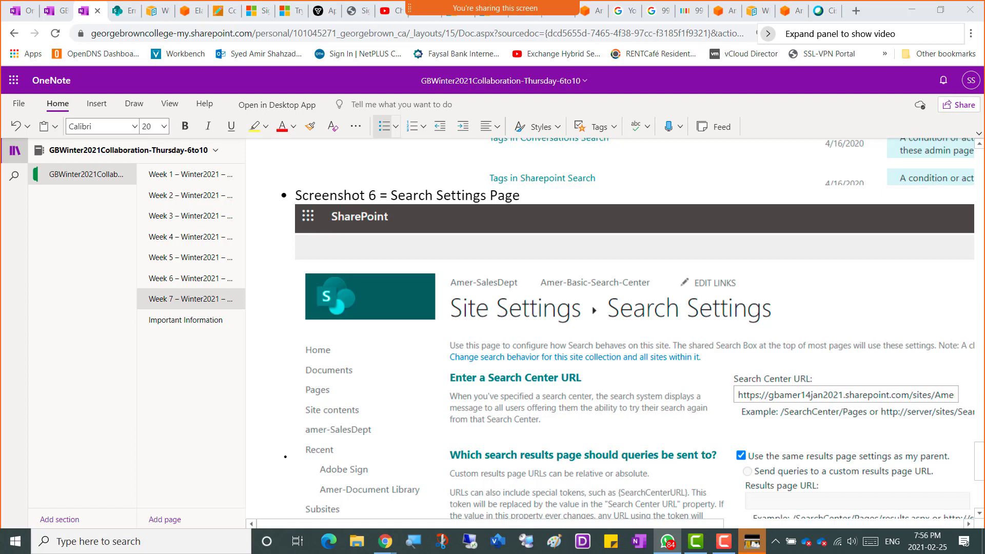
{"action": "key", "text": "alt+Tab"}
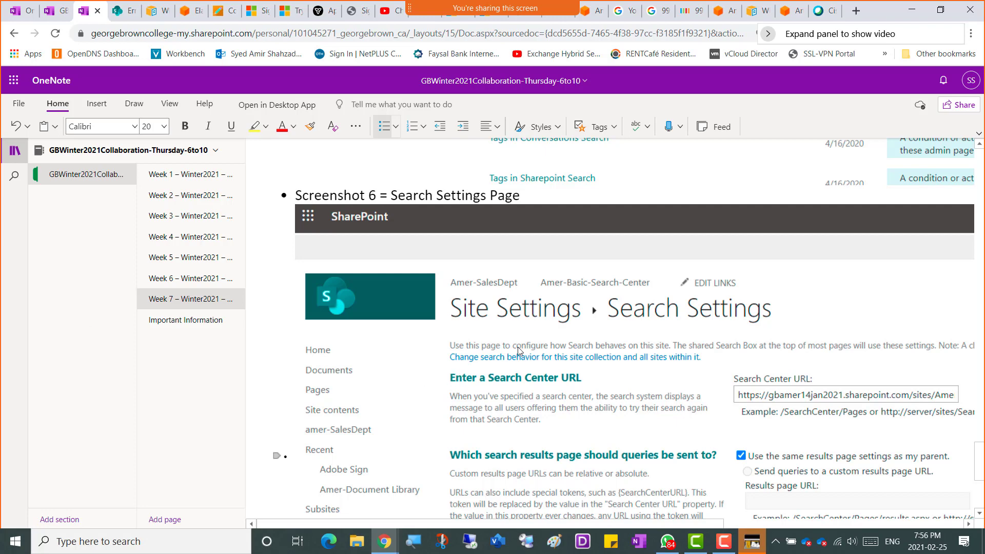
{"action": "key", "text": "alt+Tab"}
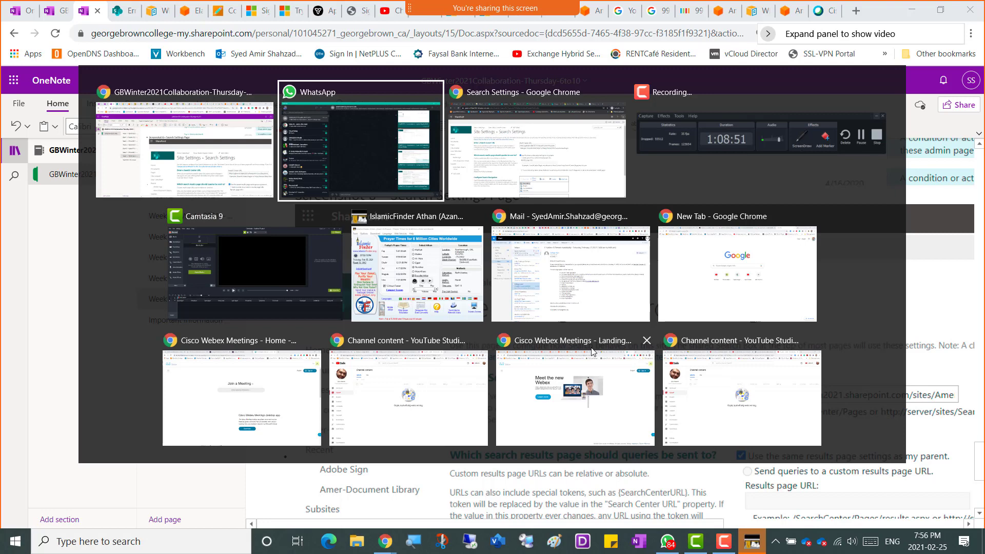
{"action": "key", "text": "alt+Tab"}
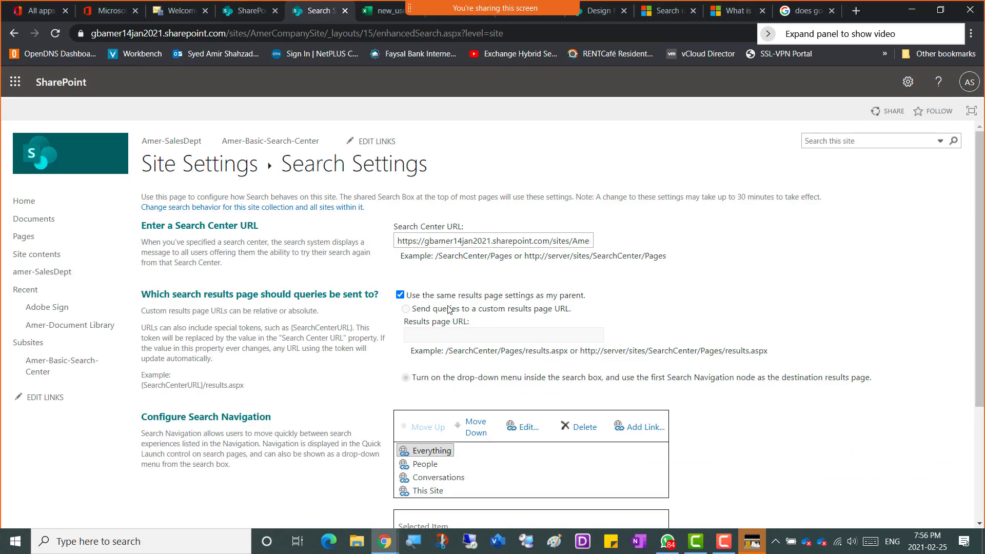
{"action": "scroll", "coordinate": [666, 335], "scroll_direction": "down", "scroll_amount": 3}
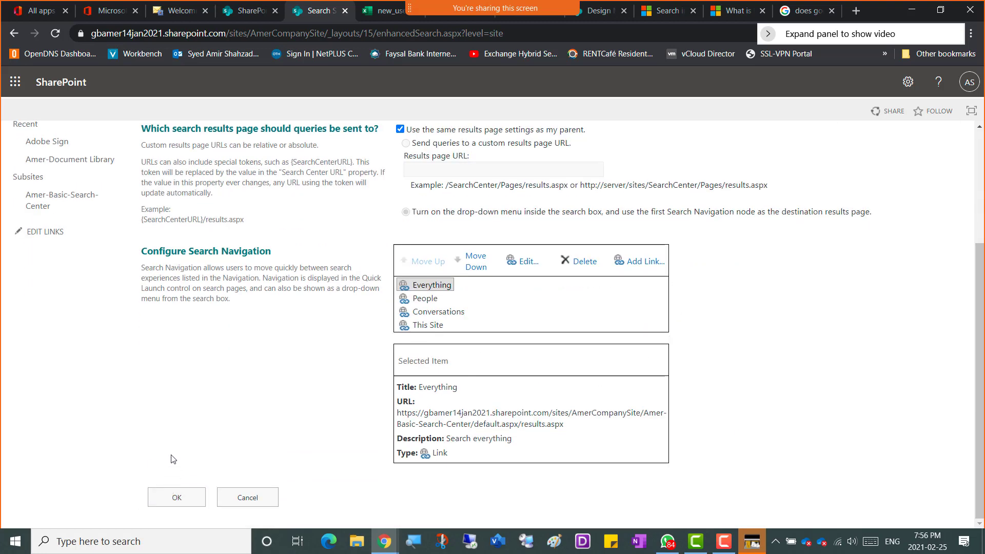
{"action": "left_click", "coordinate": [173, 500]}
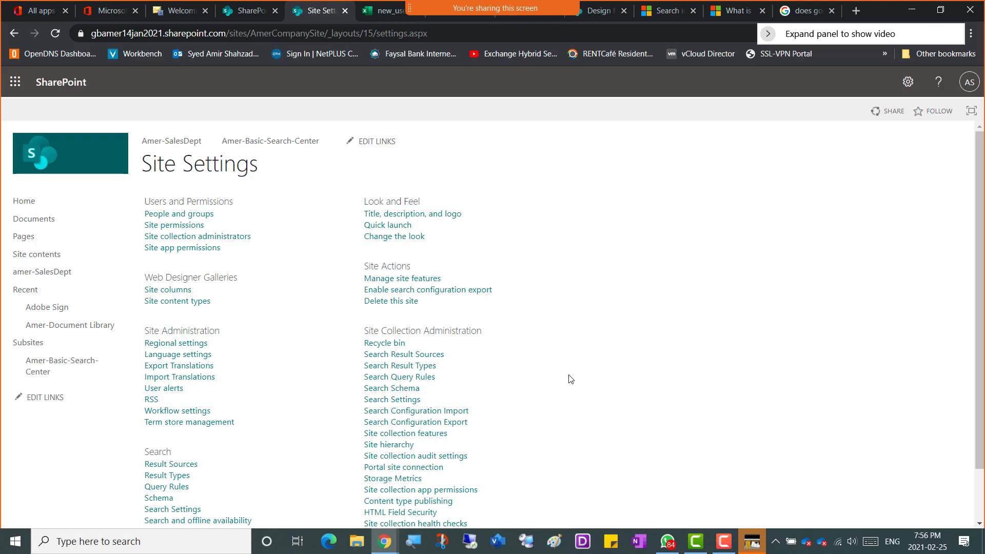
Go to the AmerCompanySite home page and check the file suggestions offered by its search box
{"action": "left_click", "coordinate": [28, 205]}
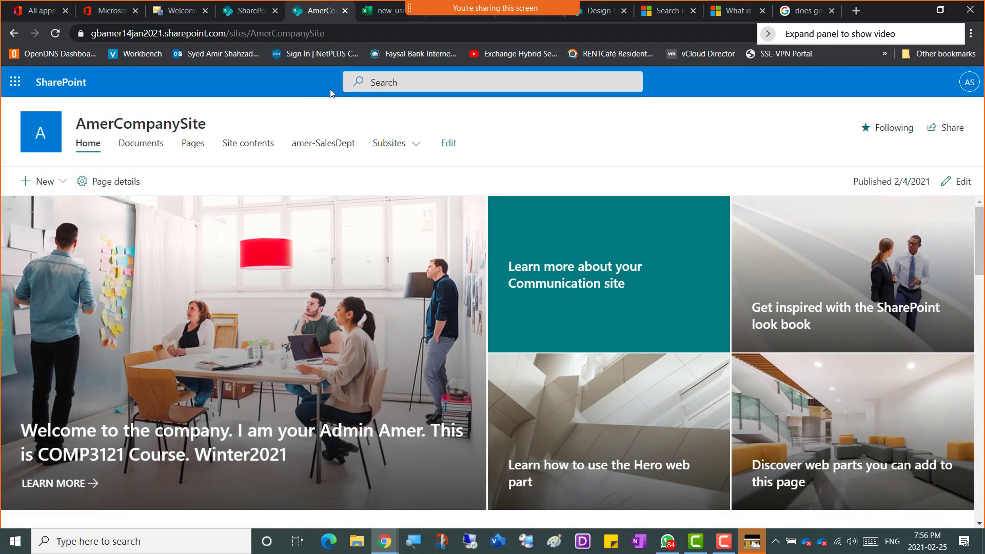
{"action": "left_click", "coordinate": [385, 83]}
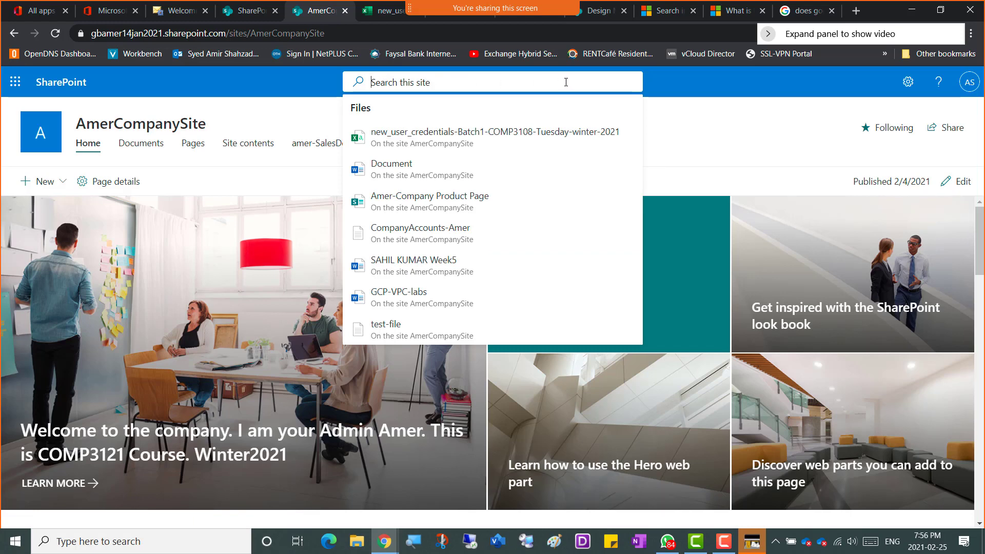
{"action": "left_click", "coordinate": [589, 85]}
{"action": "left_click", "coordinate": [753, 110]}
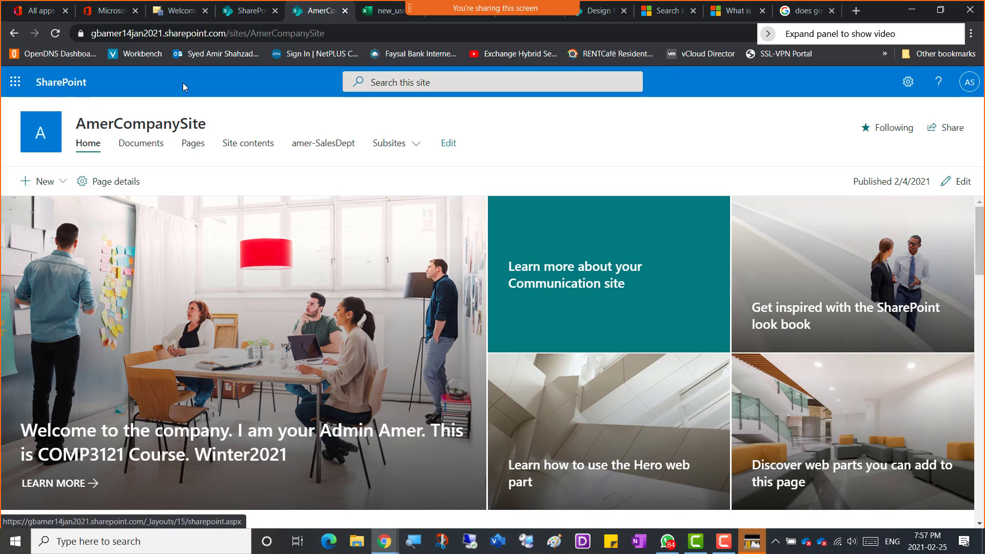
Open the suggested new_user_credentials-Batch1-COMP3108-Tuesday-winter-2021 workbook from the site search, and close it again
{"action": "left_click", "coordinate": [381, 83]}
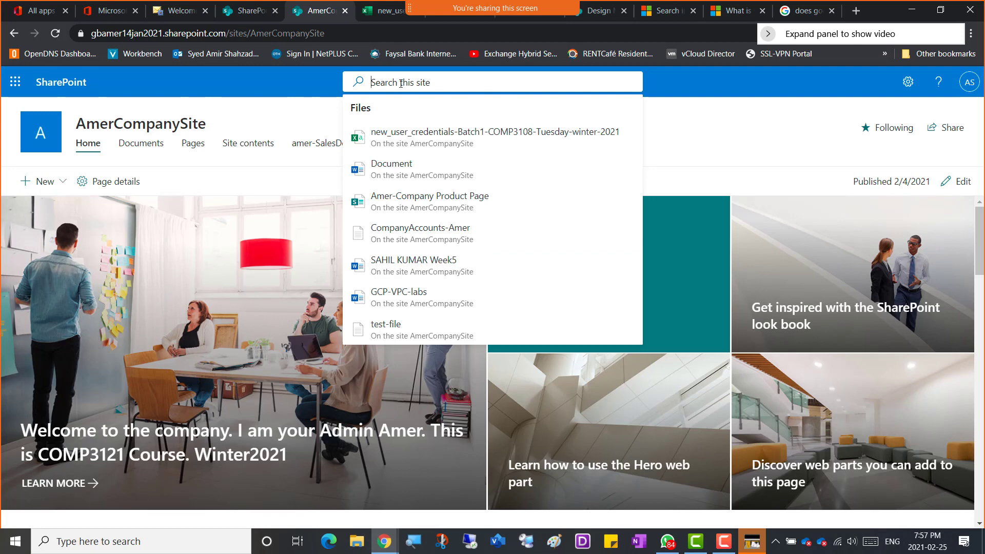
{"action": "left_click", "coordinate": [458, 133]}
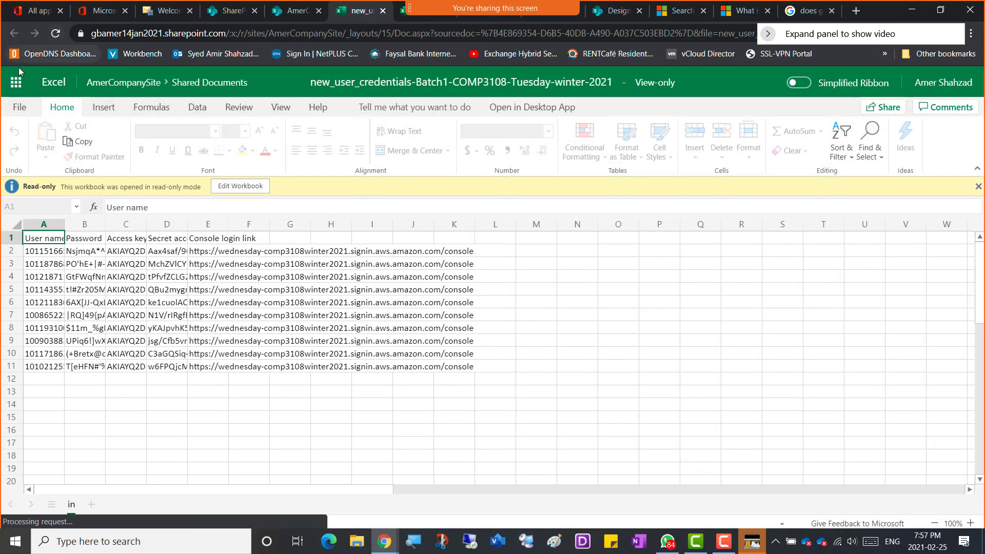
{"action": "left_click", "coordinate": [383, 11]}
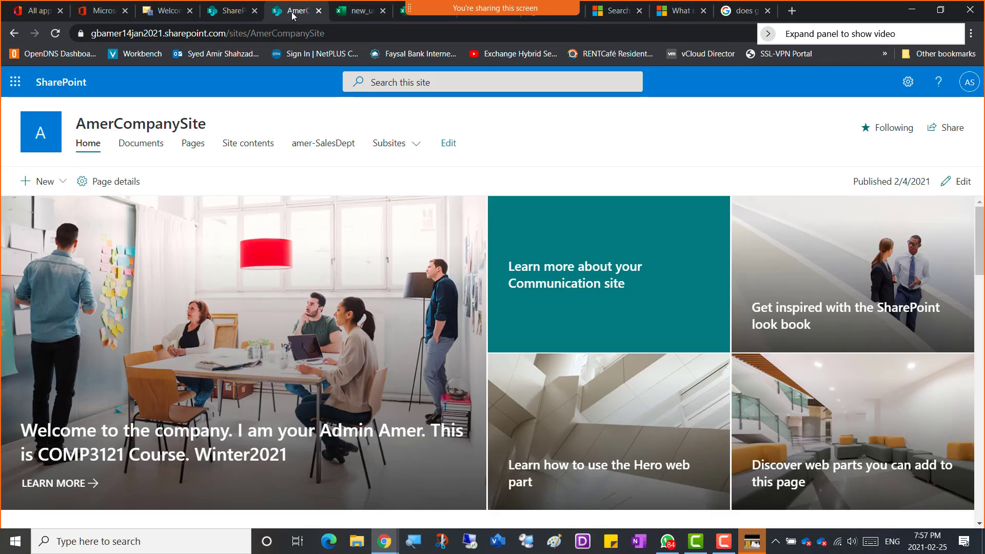
Search AmerCompanySite for amer-file, extend the search to the whole organization, and exit the search
{"action": "left_click", "coordinate": [418, 83]}
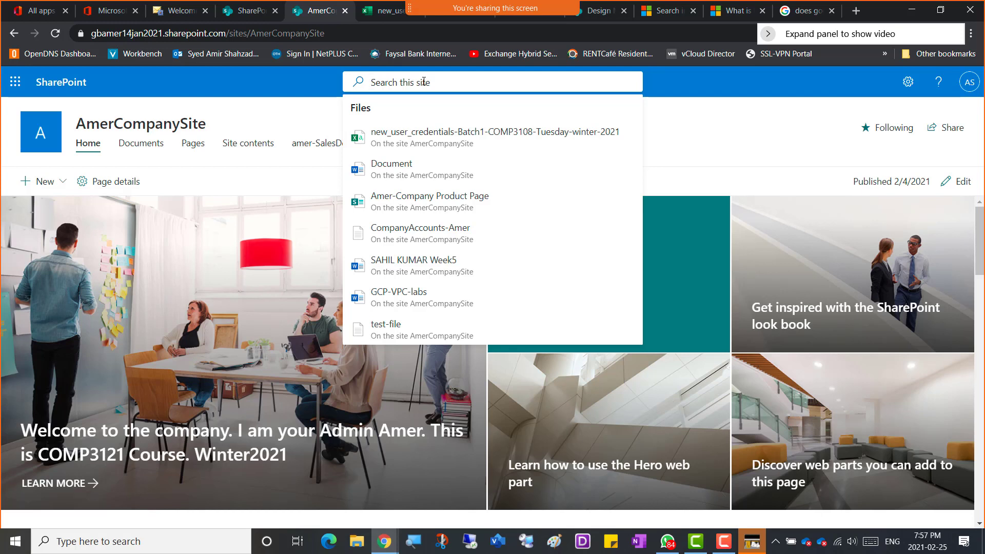
{"action": "type", "text": "amer"}
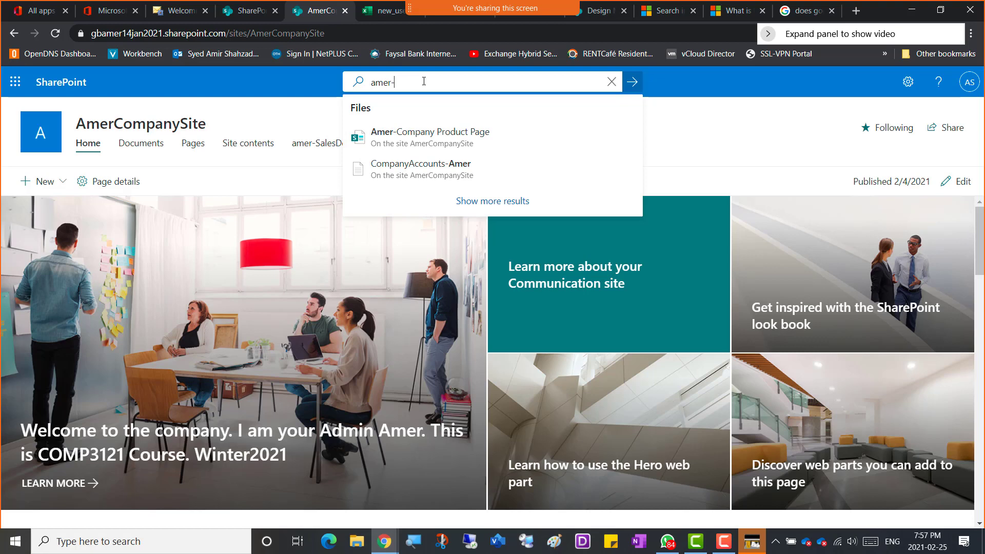
{"action": "type", "text": "-file"}
{"action": "key", "text": "Return"}
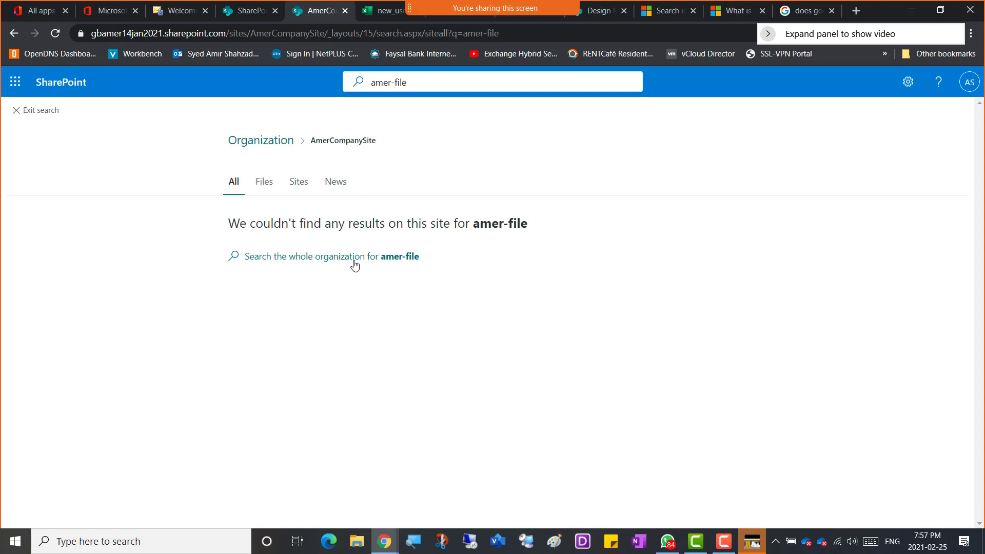
{"action": "left_click", "coordinate": [309, 258]}
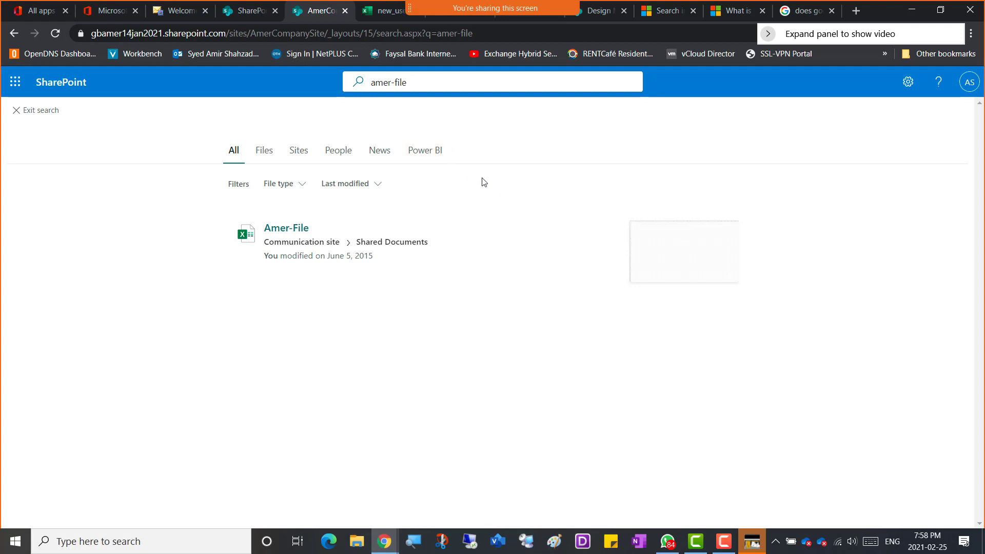
{"action": "left_click", "coordinate": [415, 88]}
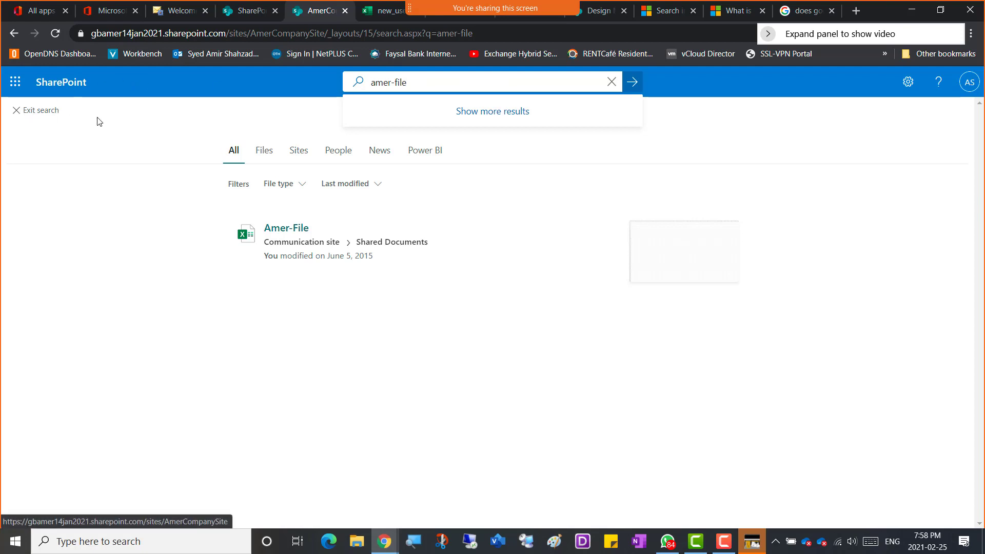
{"action": "left_click", "coordinate": [47, 112]}
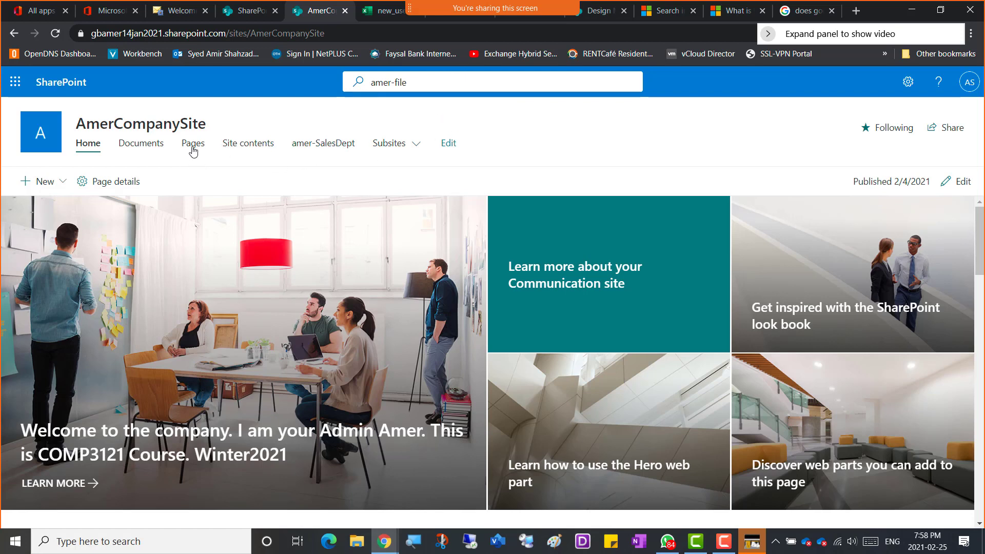
Open the Search and Offline Availability page from the AmerCompanySite site settings
{"action": "left_click", "coordinate": [250, 144]}
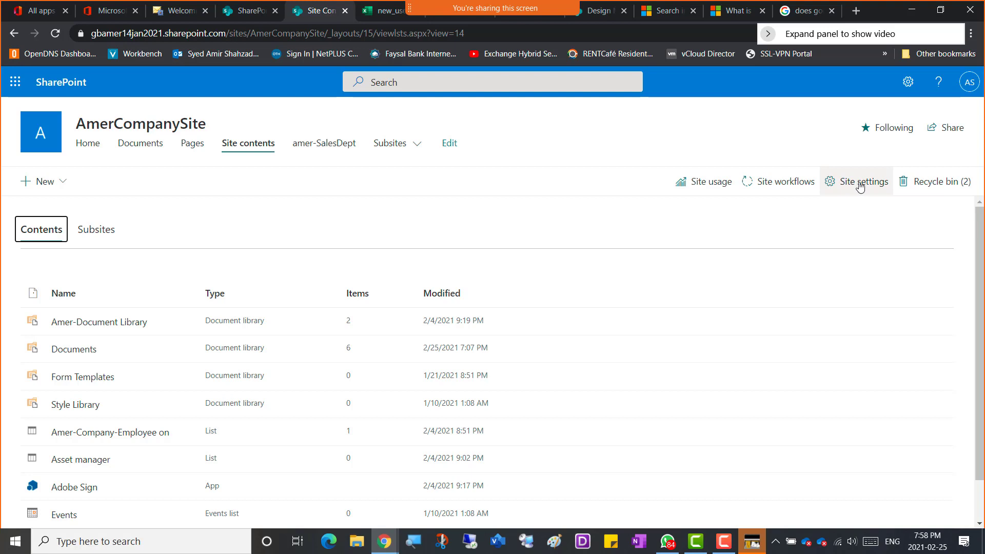
{"action": "left_click", "coordinate": [859, 186]}
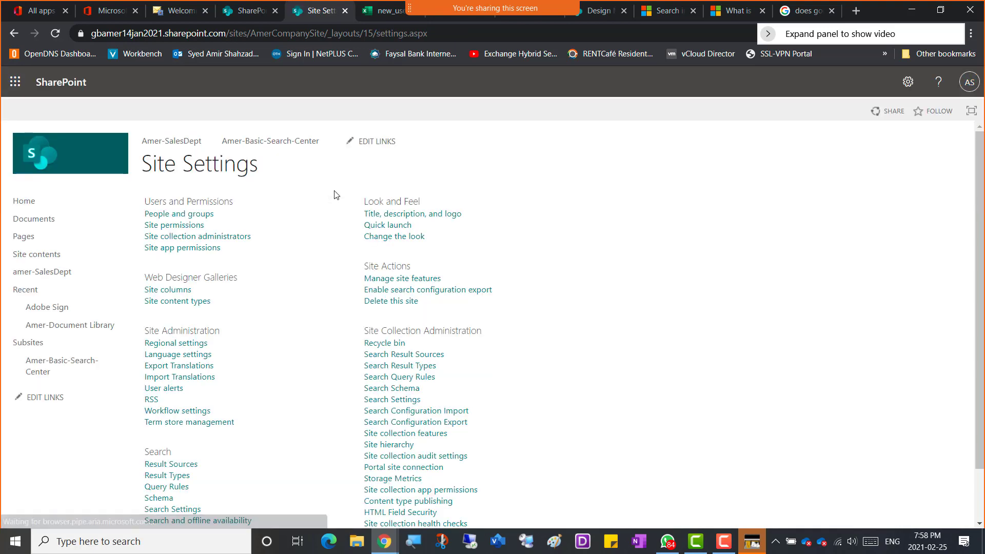
{"action": "scroll", "coordinate": [289, 376], "scroll_direction": "down", "scroll_amount": 2}
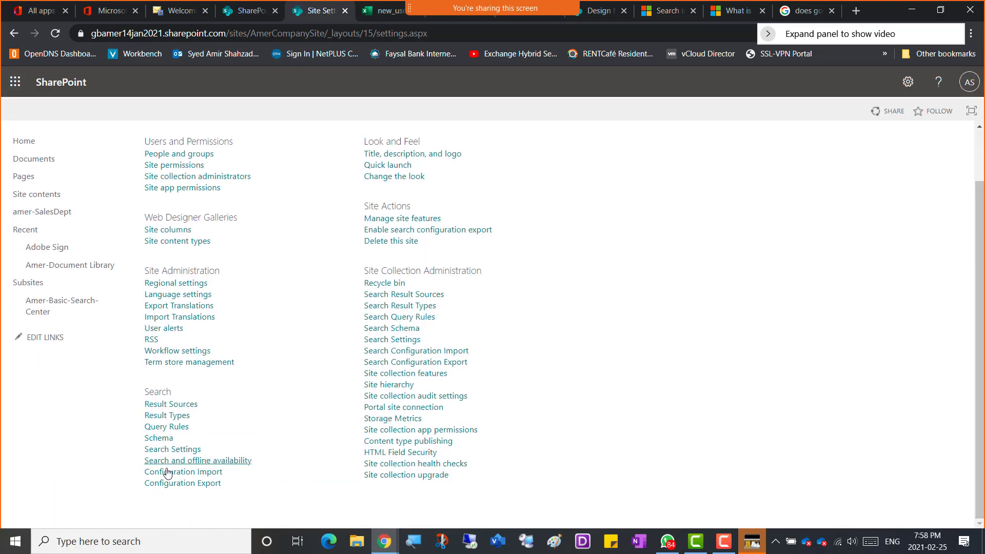
{"action": "left_click", "coordinate": [230, 461]}
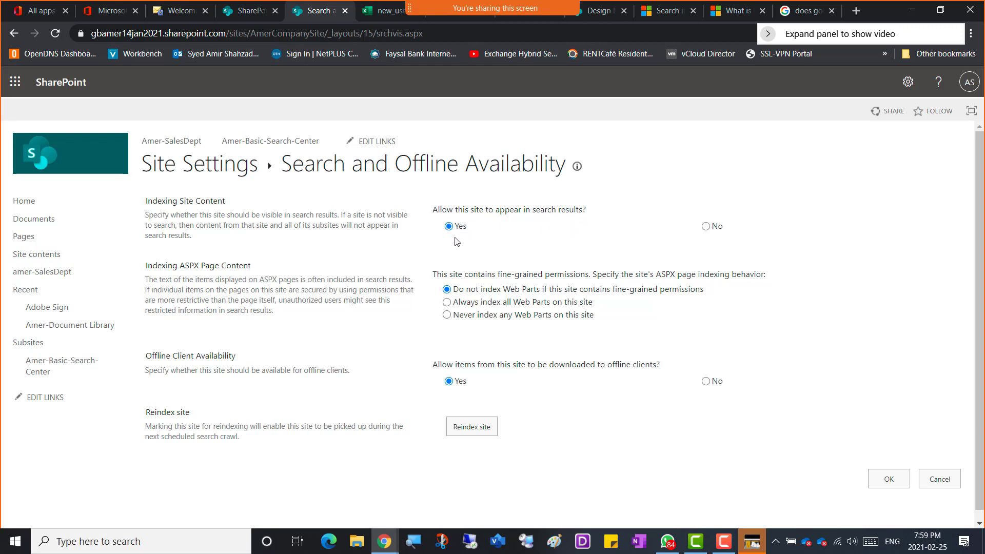
Set Allow this site to appear in search results to No for AmerCompanySite and save the change
{"action": "left_click", "coordinate": [705, 229]}
{"action": "left_click_drag", "start_coordinate": [293, 215], "coordinate": [339, 216]}
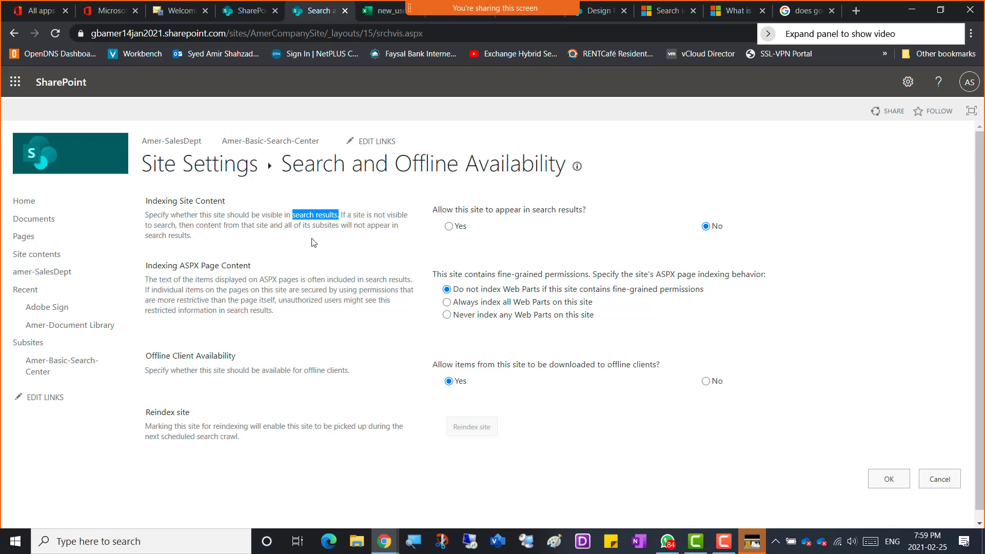
{"action": "double_click", "coordinate": [329, 225]}
{"action": "left_click", "coordinate": [350, 329]}
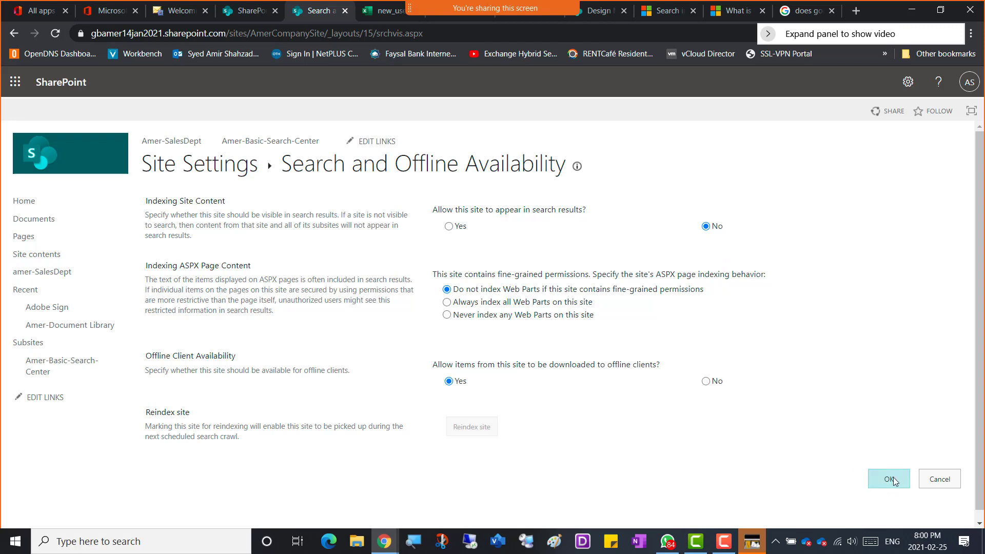
{"action": "left_click", "coordinate": [880, 484]}
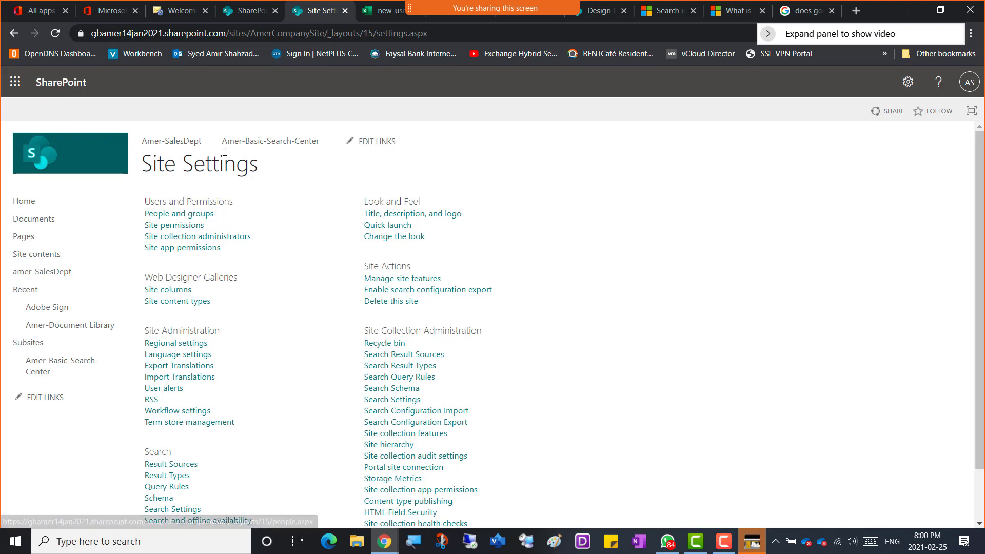
Return to the AmerCompanySite home page and look over the files in its Documents library, including CompanyAccounts-Amer.txt
{"action": "left_click", "coordinate": [24, 203]}
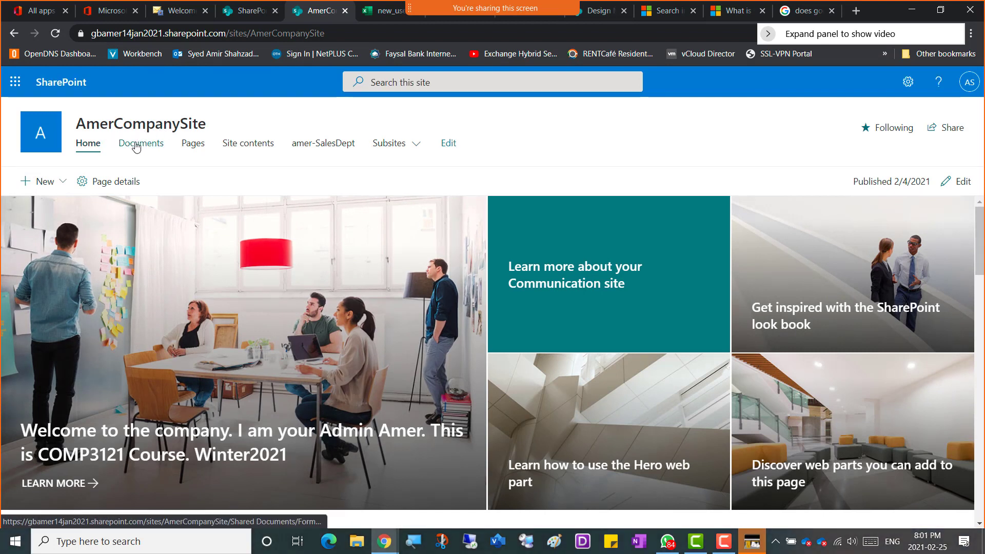
{"action": "left_click", "coordinate": [141, 147]}
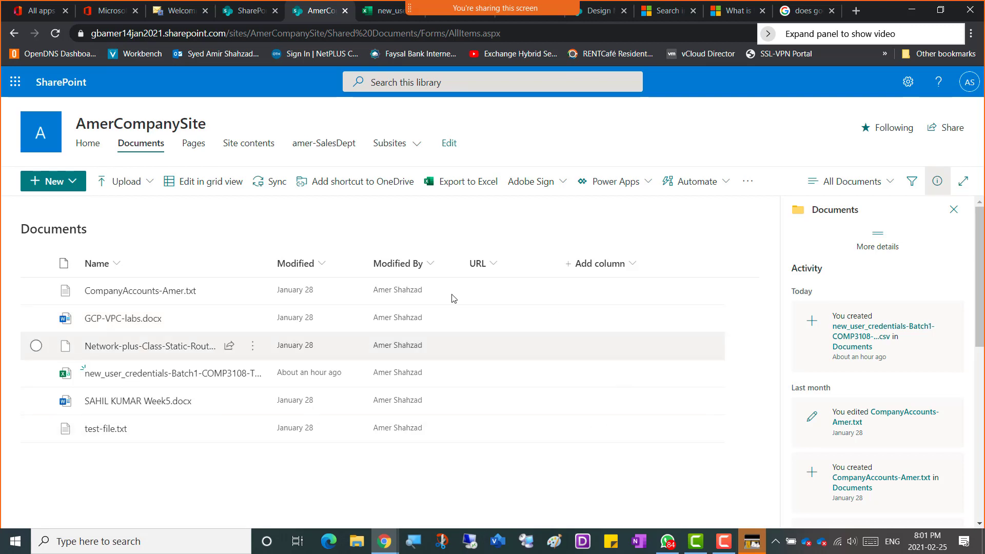
{"action": "mouse_move", "coordinate": [143, 300]}
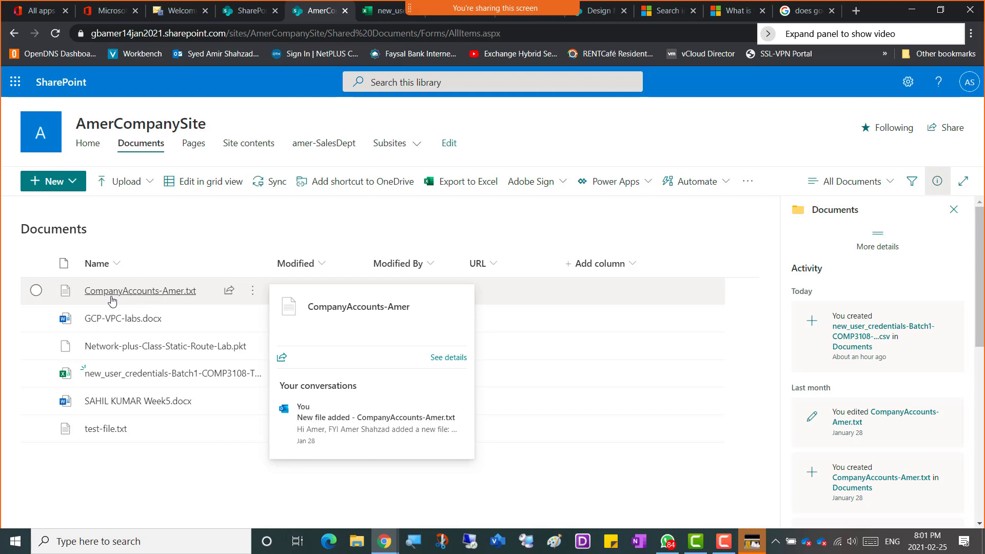
{"action": "mouse_move", "coordinate": [94, 301]}
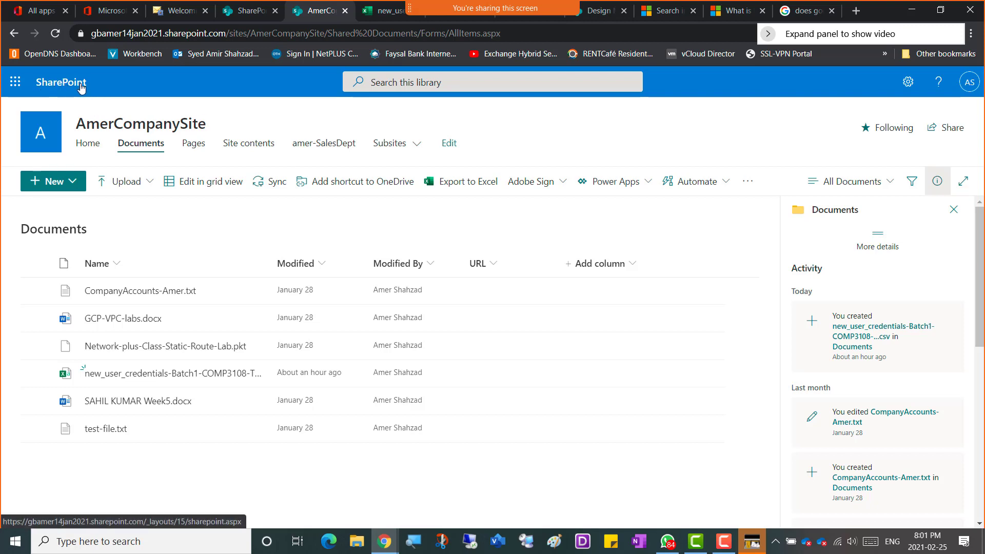
Reopen AmerCompanySite from the SharePoint start page and select CompanyAccounts-Amer.txt in its Documents library
{"action": "left_click", "coordinate": [60, 83]}
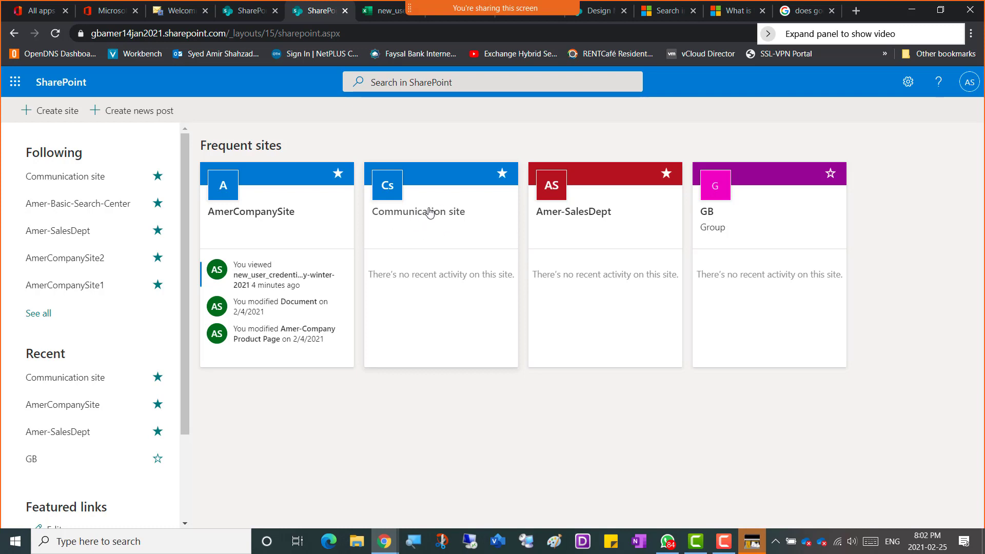
{"action": "left_click", "coordinate": [241, 217]}
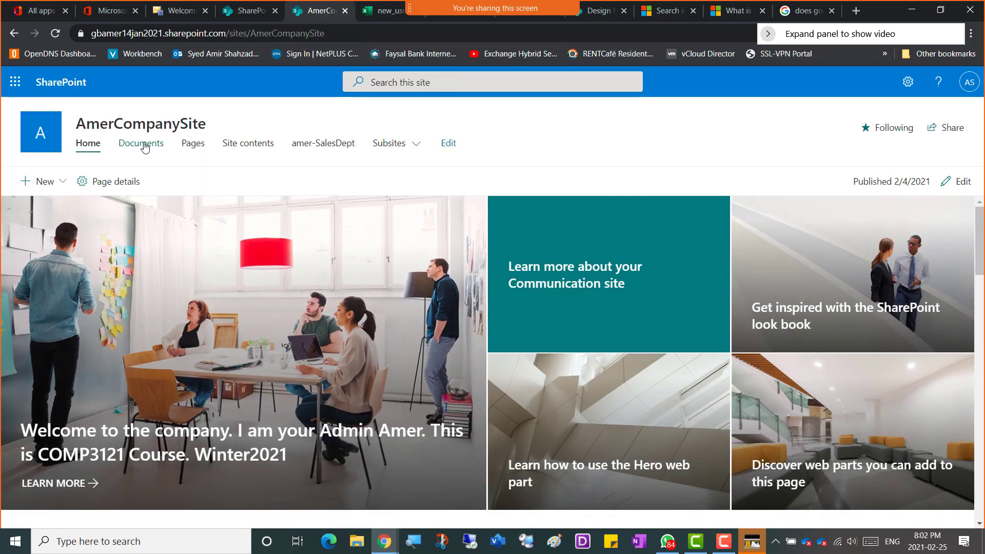
{"action": "left_click", "coordinate": [143, 145]}
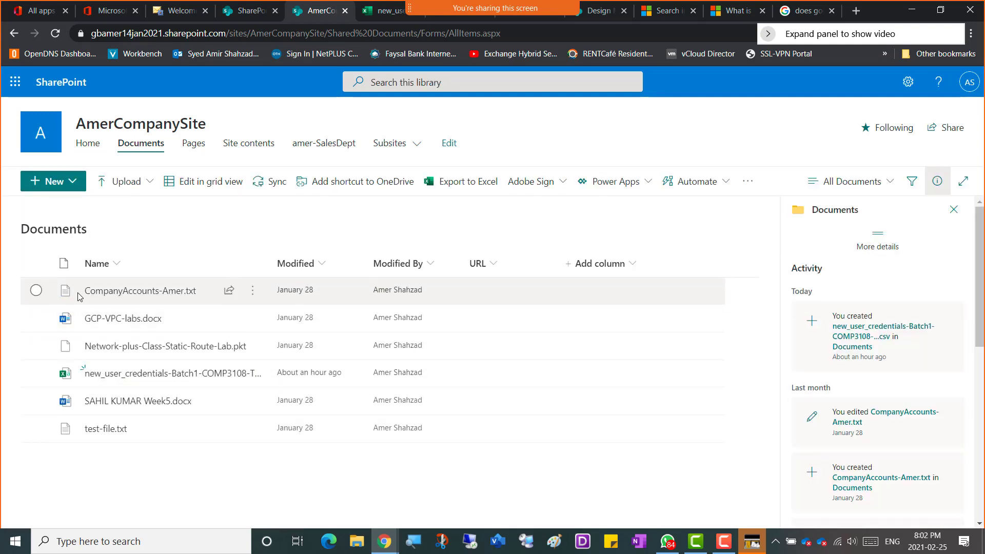
{"action": "left_click_drag", "start_coordinate": [84, 296], "coordinate": [147, 306]}
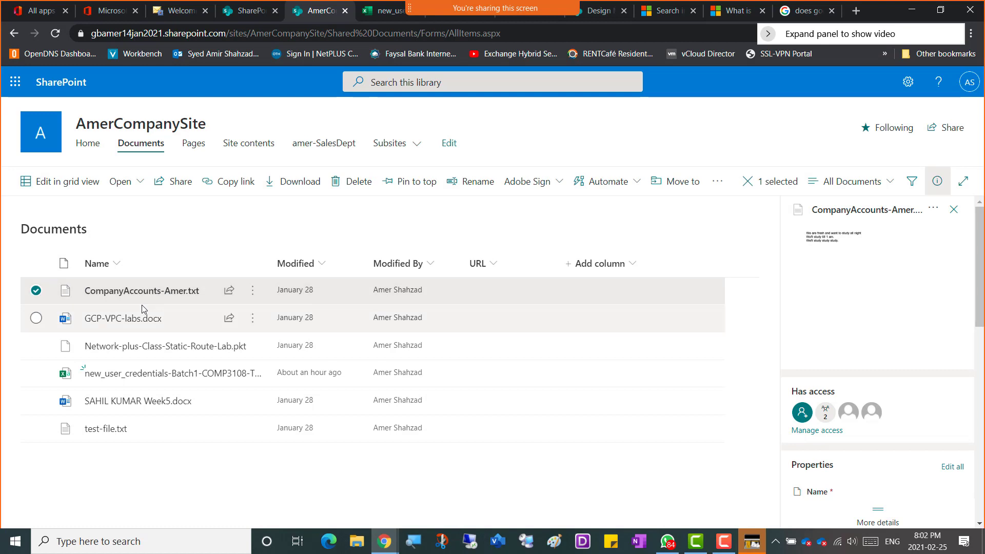
Copy the file name CompanyAccounts-Amer from the details of the selected text file
{"action": "mouse_move", "coordinate": [144, 297]}
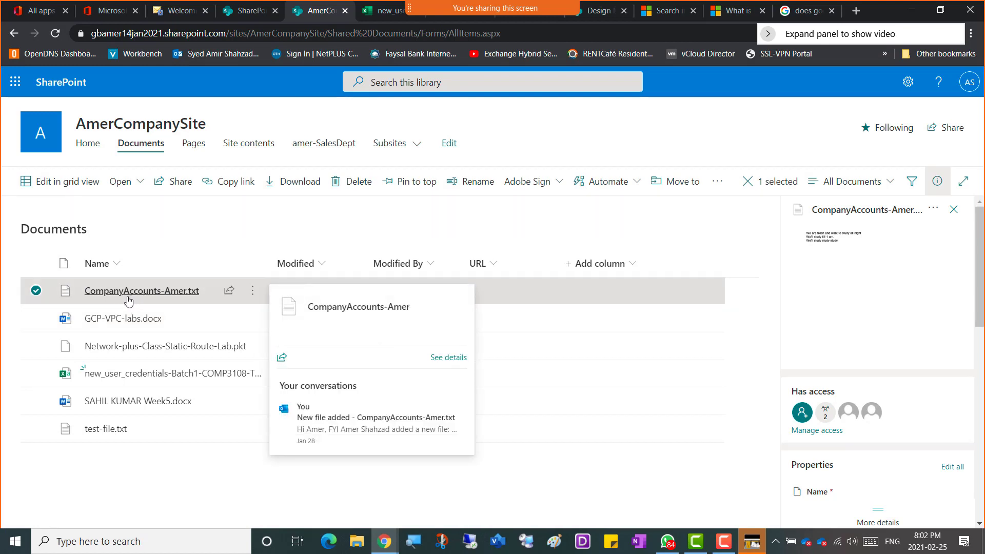
{"action": "left_click", "coordinate": [812, 214]}
{"action": "left_click_drag", "start_coordinate": [813, 214], "coordinate": [915, 218]}
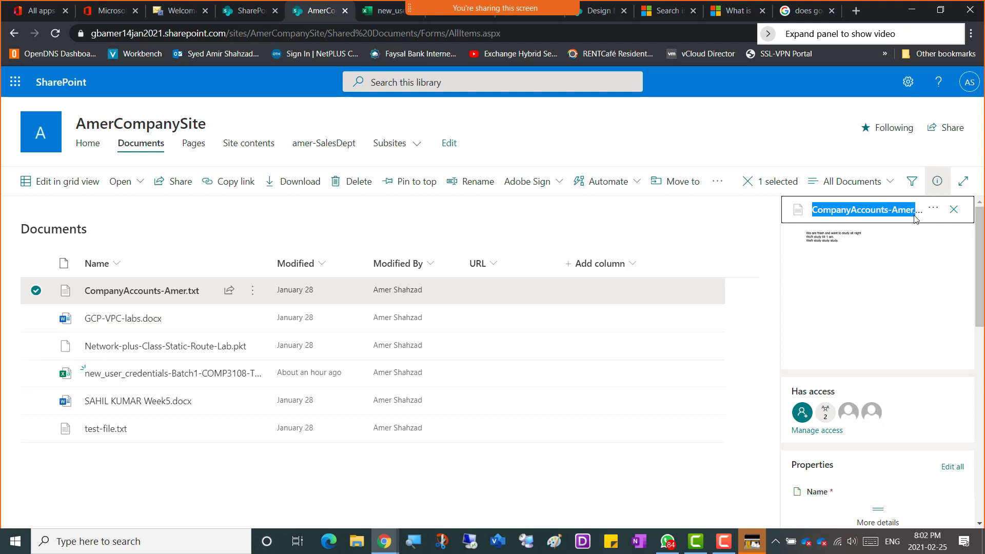
{"action": "right_click", "coordinate": [893, 211]}
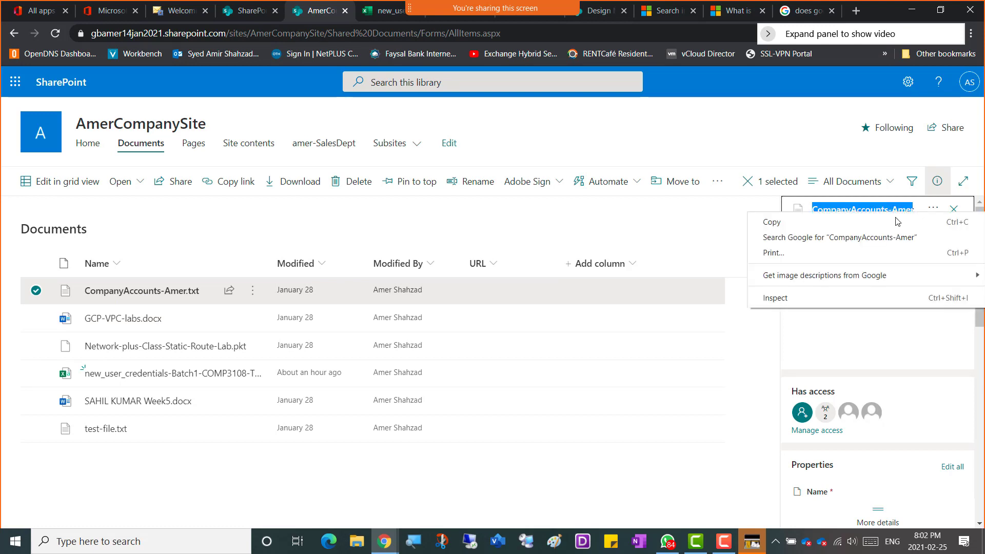
{"action": "left_click", "coordinate": [851, 226]}
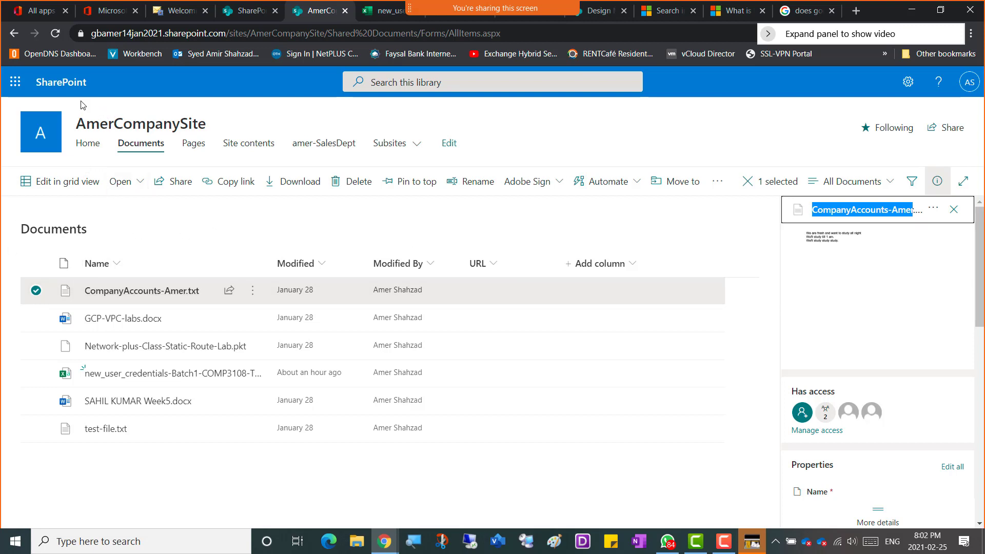
Open the Communication site's contents and start creating a new subsite there
{"action": "left_click", "coordinate": [60, 84]}
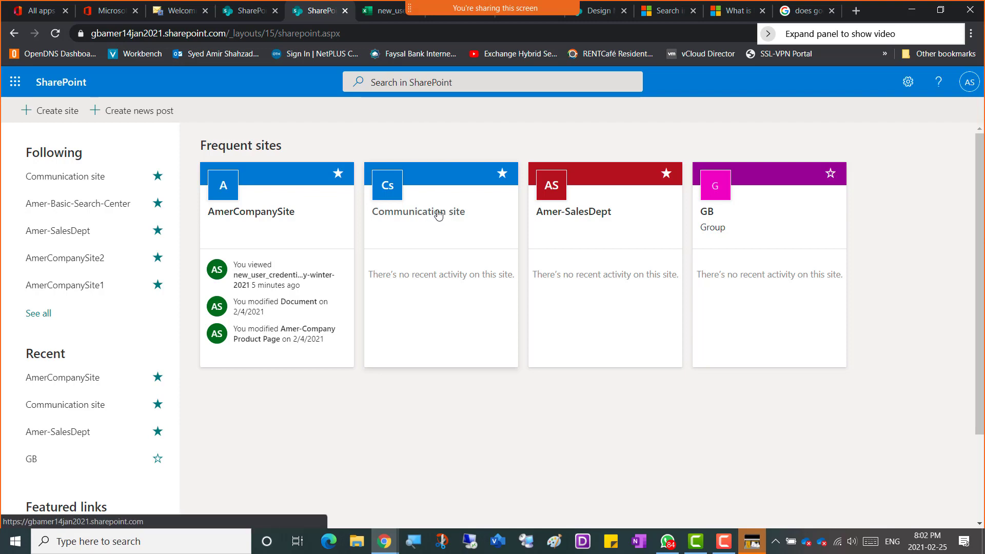
{"action": "left_click", "coordinate": [437, 214]}
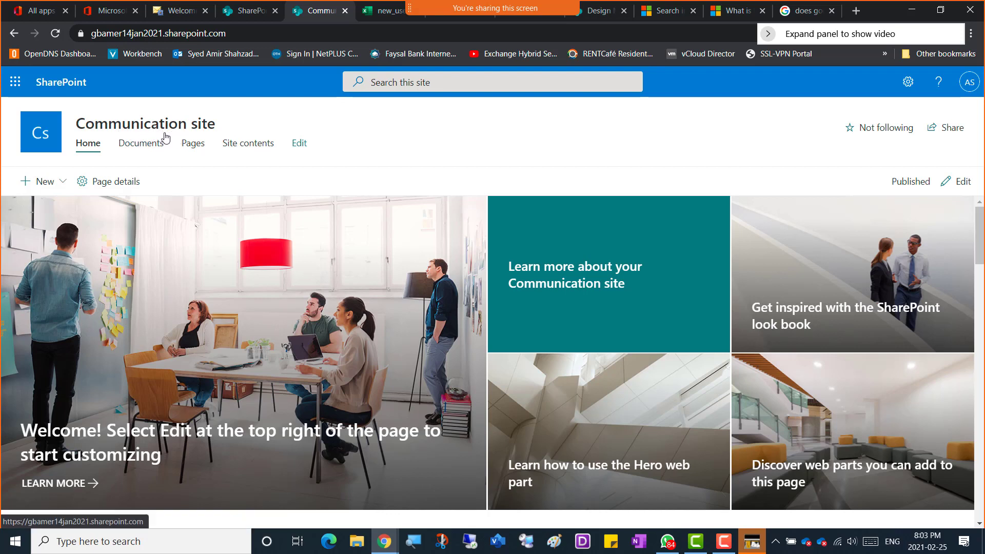
{"action": "left_click", "coordinate": [248, 147]}
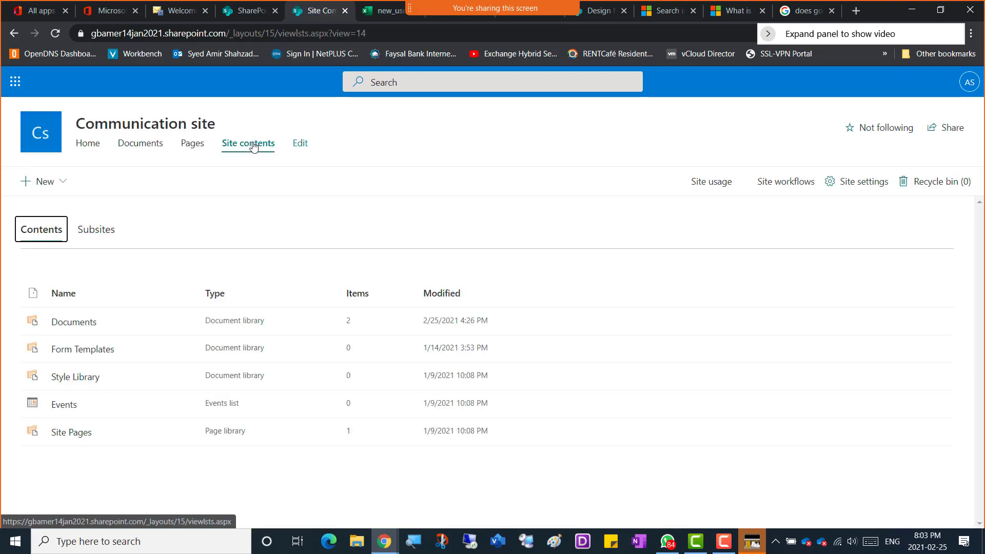
{"action": "left_click", "coordinate": [64, 186]}
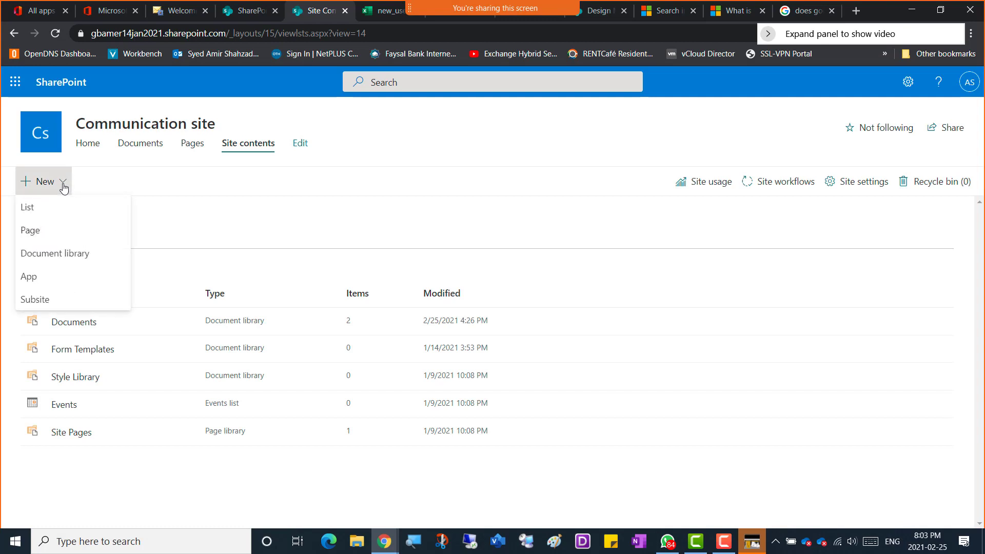
{"action": "left_click", "coordinate": [62, 304]}
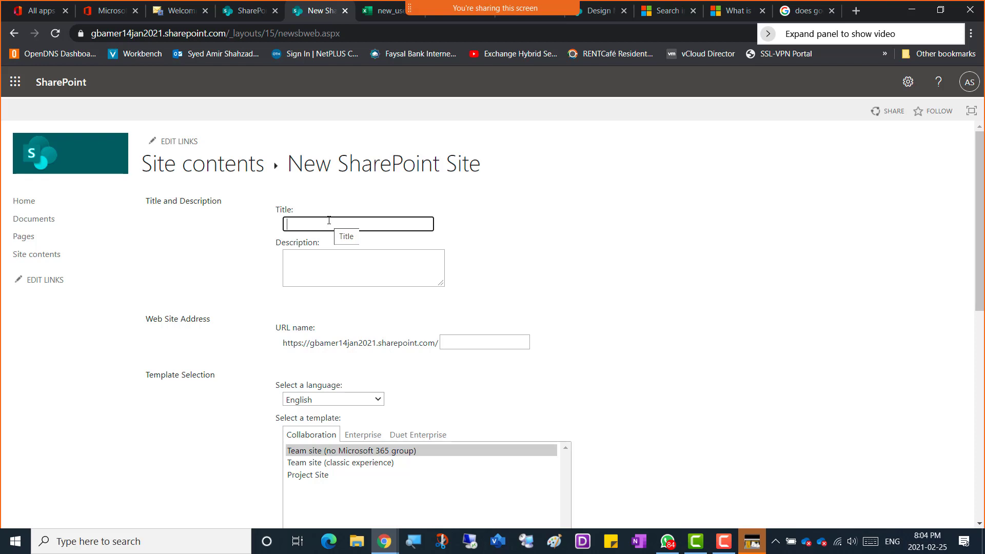
Enter Amer-2nd-Search-Center as the new subsite's title, description and URL name
{"action": "type", "text": "Amer-2nd-Search-Center"}
{"action": "key", "text": "ctrl+a"}
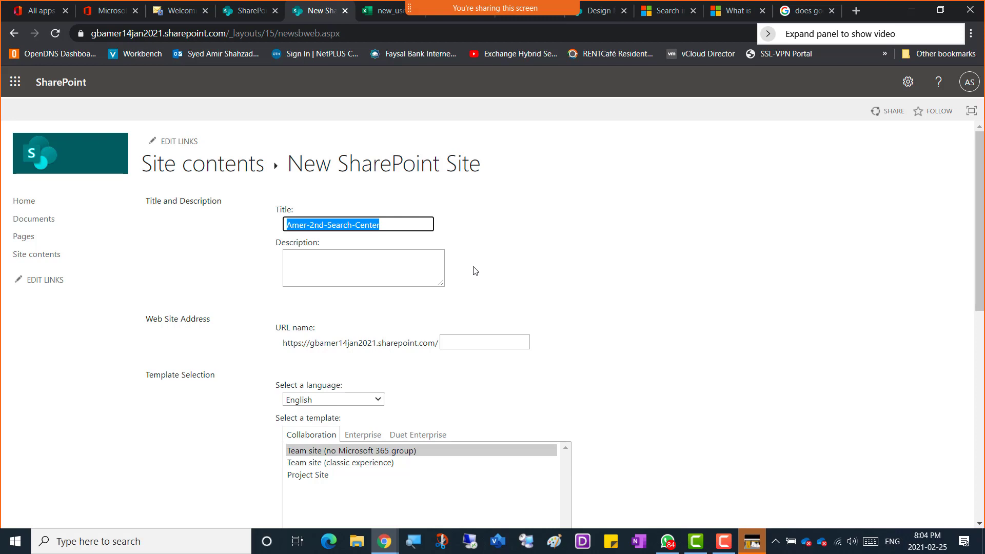
{"action": "left_click", "coordinate": [407, 263]}
{"action": "key", "text": "ctrl+v"}
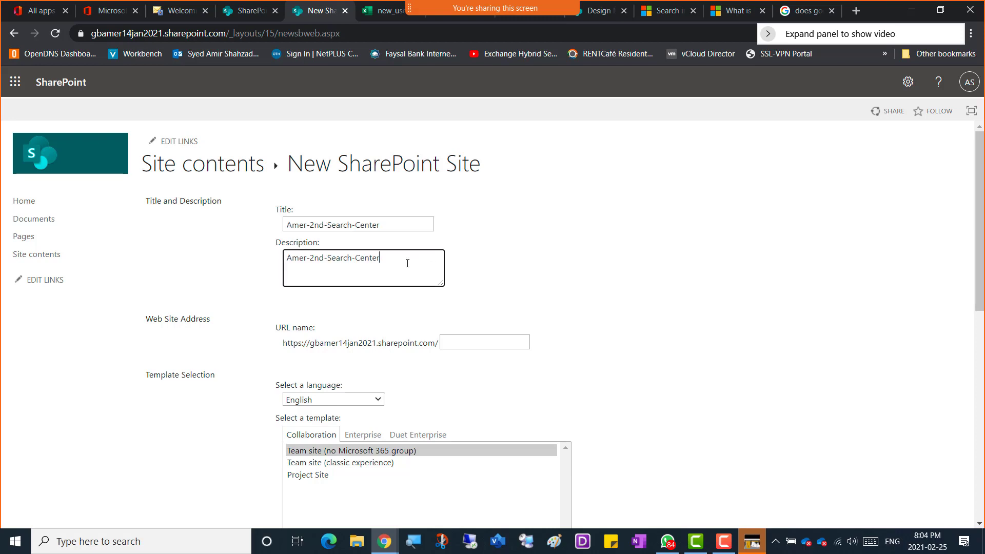
{"action": "left_click", "coordinate": [456, 343]}
{"action": "key", "text": "ctrl+v"}
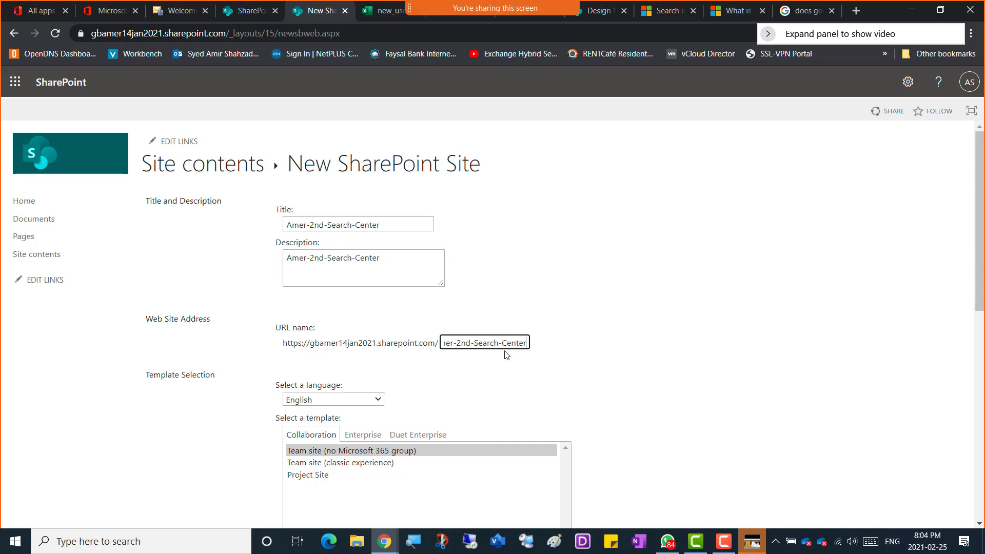
Choose the Basic Search Center template from the Enterprise templates for the new subsite
{"action": "left_click", "coordinate": [366, 436]}
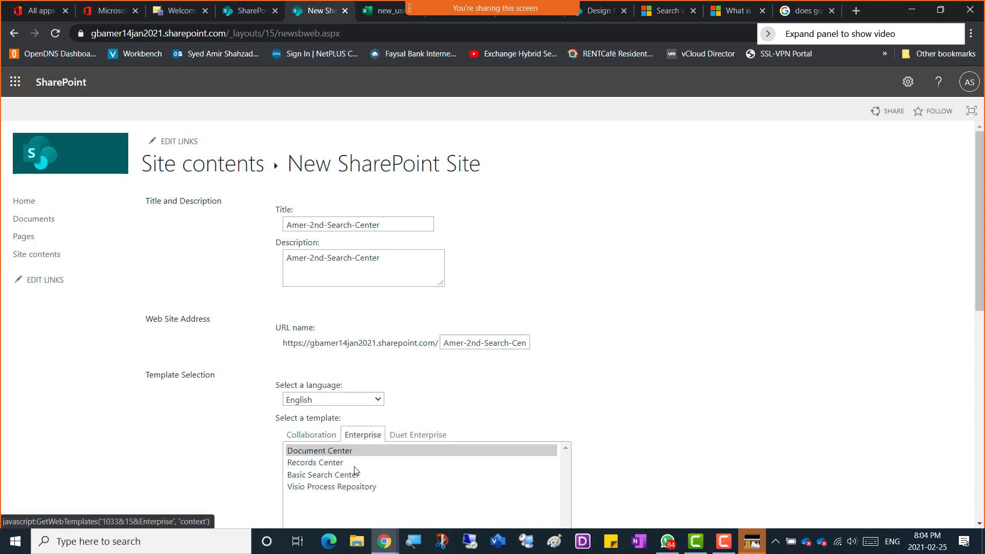
{"action": "left_click", "coordinate": [343, 475]}
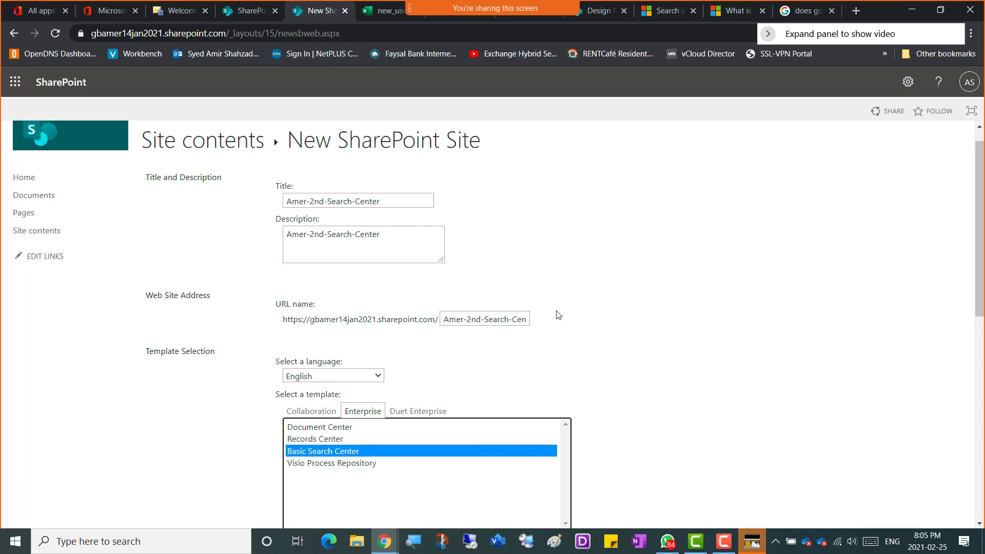
{"action": "left_click", "coordinate": [665, 417]}
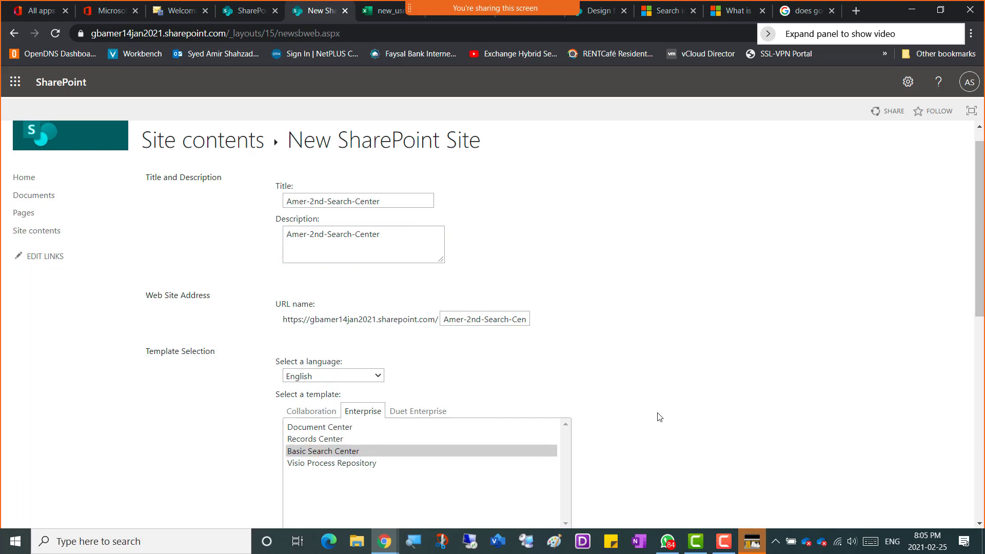
Set the subsite to display on the parent's Quick Launch and to use the parent site's top link bar
{"action": "scroll", "coordinate": [621, 380], "scroll_direction": "down", "scroll_amount": 2}
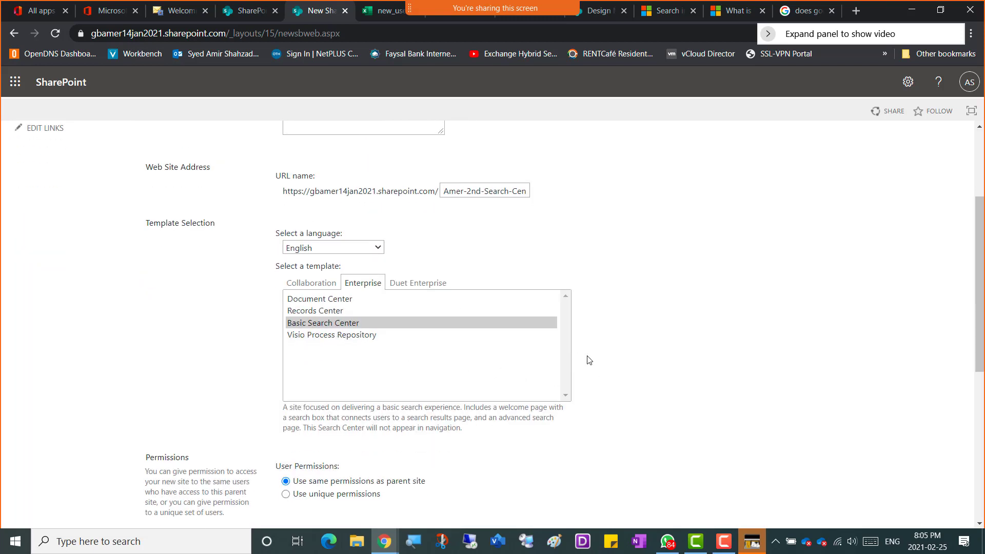
{"action": "scroll", "coordinate": [589, 359], "scroll_direction": "down", "scroll_amount": 5}
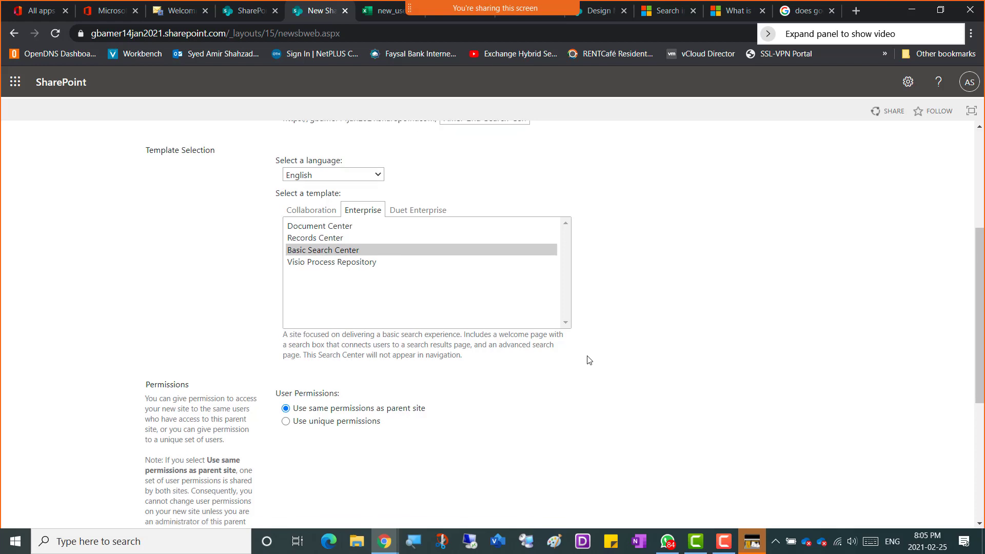
{"action": "scroll", "coordinate": [588, 359], "scroll_direction": "down", "scroll_amount": 1}
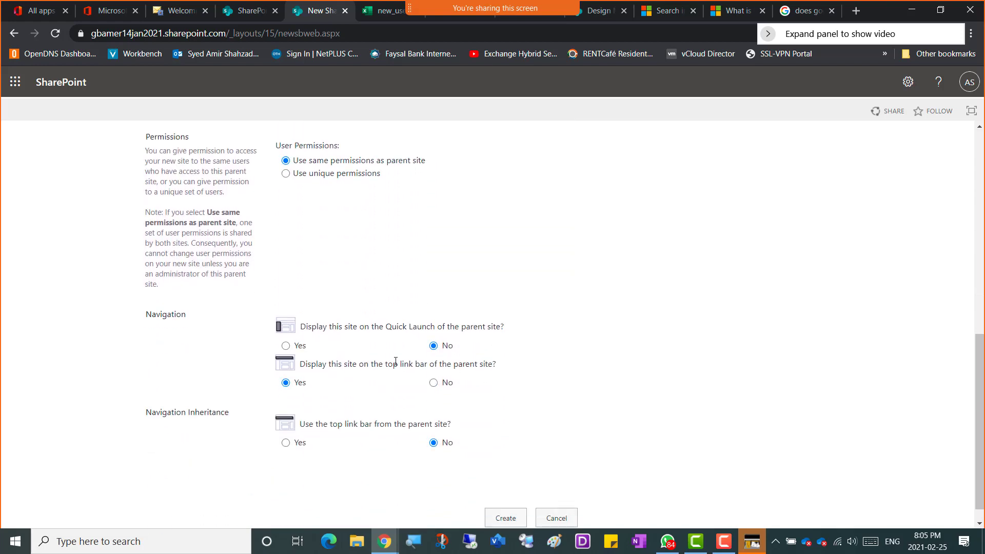
{"action": "left_click", "coordinate": [286, 345]}
{"action": "left_click", "coordinate": [286, 443]}
Review the template, permission and navigation settings, and create the search center subsite
{"action": "scroll", "coordinate": [542, 401], "scroll_direction": "up", "scroll_amount": 15}
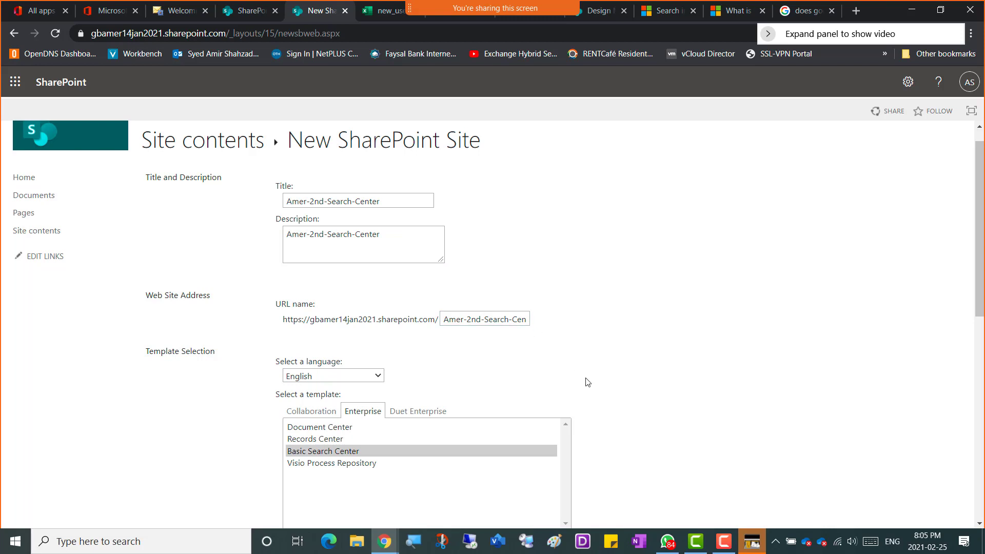
{"action": "scroll", "coordinate": [586, 381], "scroll_direction": "down", "scroll_amount": 4}
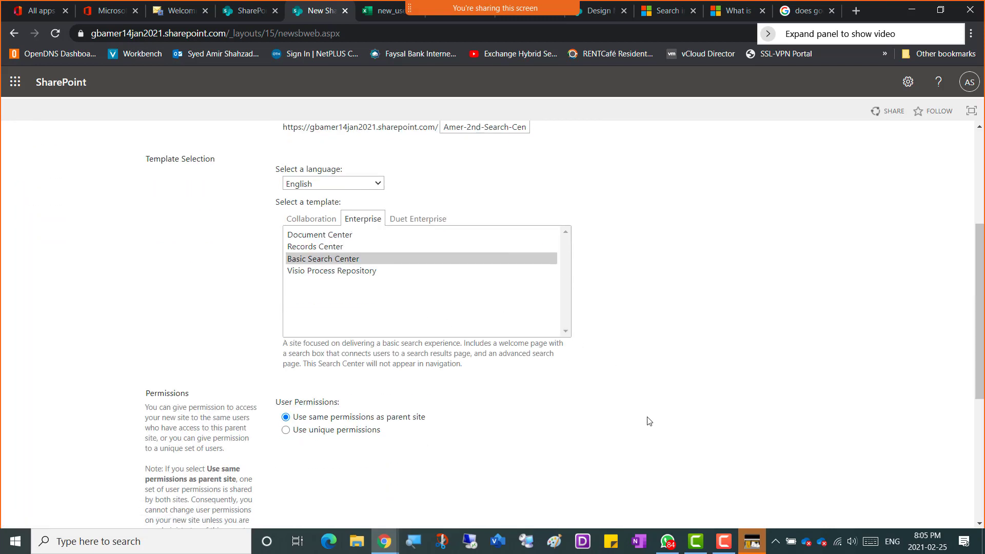
{"action": "scroll", "coordinate": [647, 418], "scroll_direction": "down", "scroll_amount": 2}
{"action": "scroll", "coordinate": [648, 419], "scroll_direction": "down", "scroll_amount": 4}
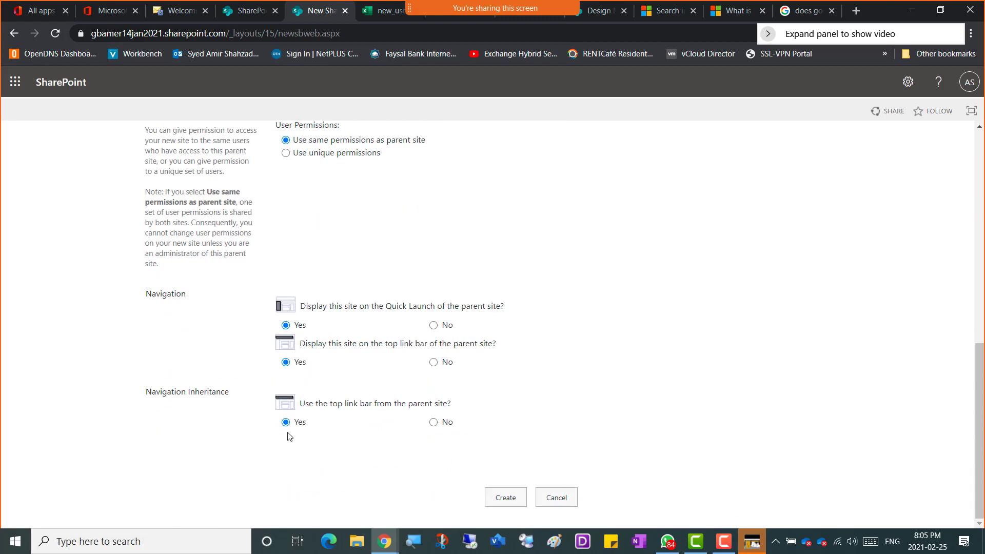
{"action": "left_click", "coordinate": [510, 500]}
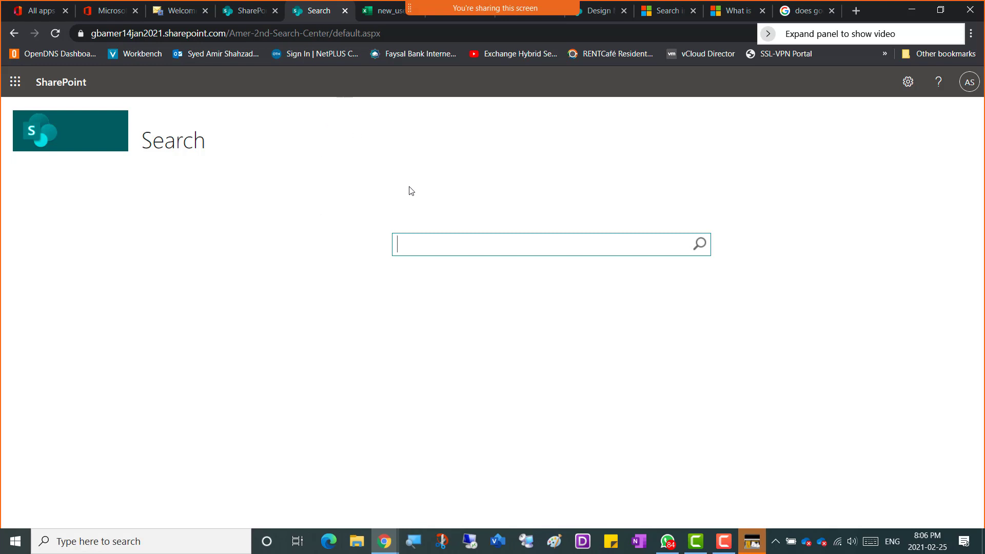
{"action": "right_click", "coordinate": [407, 244]}
{"action": "left_click", "coordinate": [447, 346]}
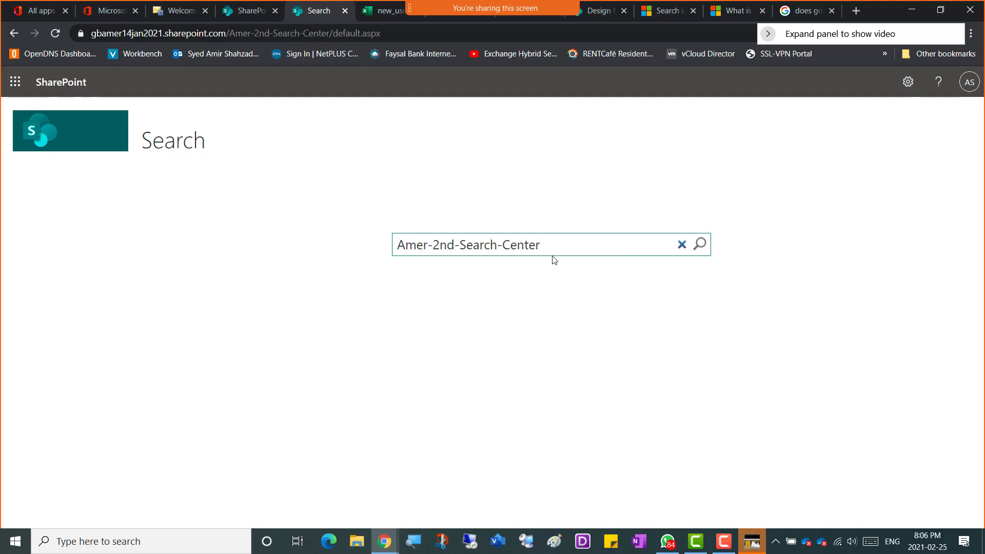
{"action": "key", "text": "BackSpace"}
{"action": "key", "text": "BackSpace"}
{"action": "key", "text": "BackSpace"}
{"action": "key", "text": "BackSpace"}
{"action": "key", "text": "BackSpace"}
{"action": "key", "text": "BackSpace"}
{"action": "key", "text": "BackSpace"}
{"action": "key", "text": "BackSpace"}
{"action": "key", "text": "BackSpace"}
{"action": "key", "text": "BackSpace"}
{"action": "key", "text": "BackSpace"}
{"action": "key", "text": "BackSpace"}
{"action": "key", "text": "BackSpace"}
{"action": "key", "text": "BackSpace"}
{"action": "key", "text": "BackSpace"}
{"action": "key", "text": "BackSpace"}
{"action": "key", "text": "BackSpace"}
{"action": "key", "text": "BackSpace"}
{"action": "key", "text": "BackSpace"}
{"action": "key", "text": "BackSpace"}
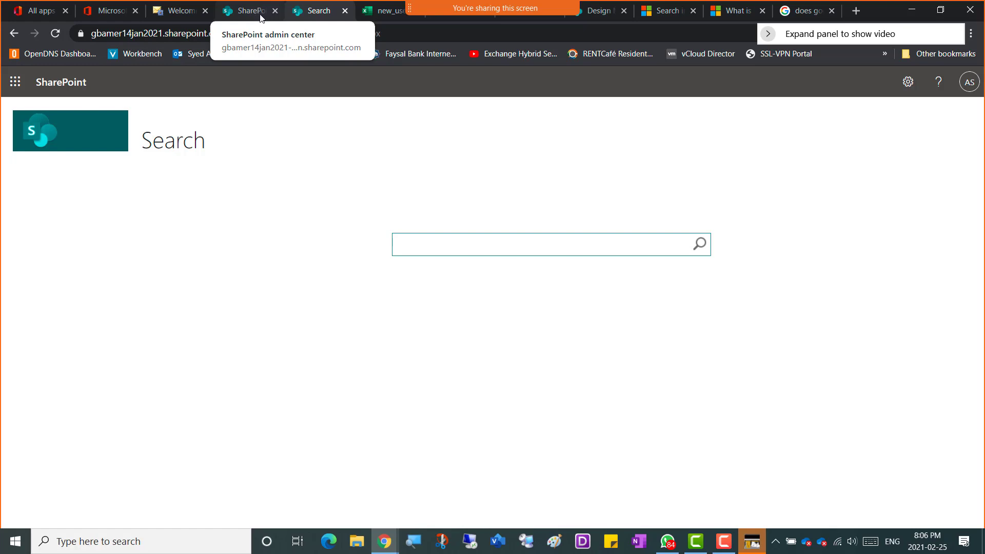
Go back to the SharePoint start page and open the Documents library of AmerCompanySite
{"action": "left_click", "coordinate": [234, 14]}
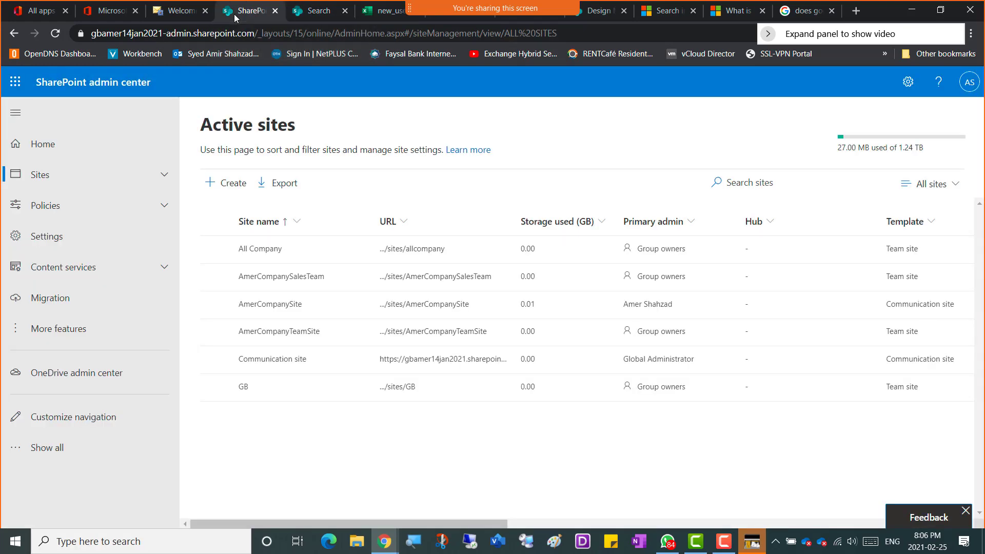
{"action": "left_click", "coordinate": [299, 14]}
{"action": "left_click", "coordinate": [69, 88]}
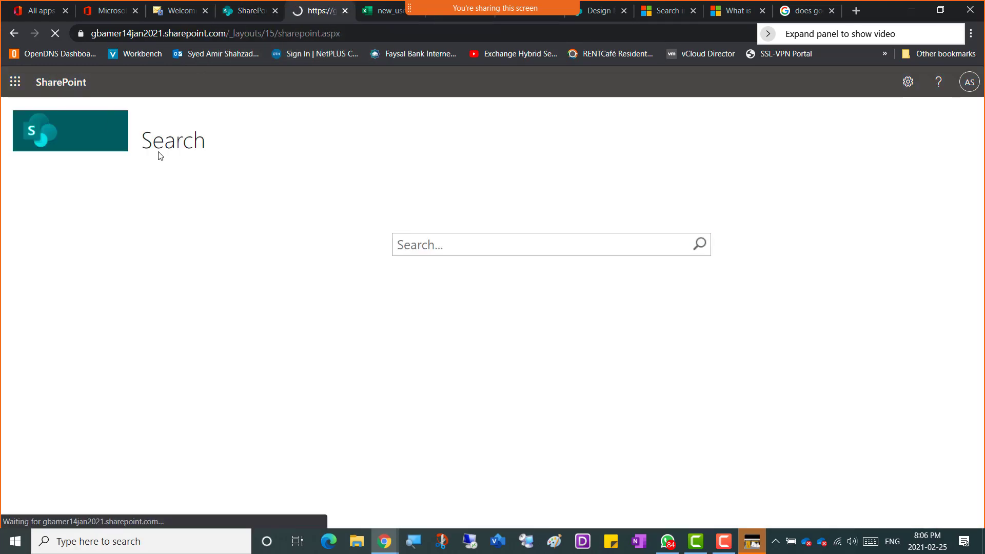
{"action": "left_click", "coordinate": [256, 216]}
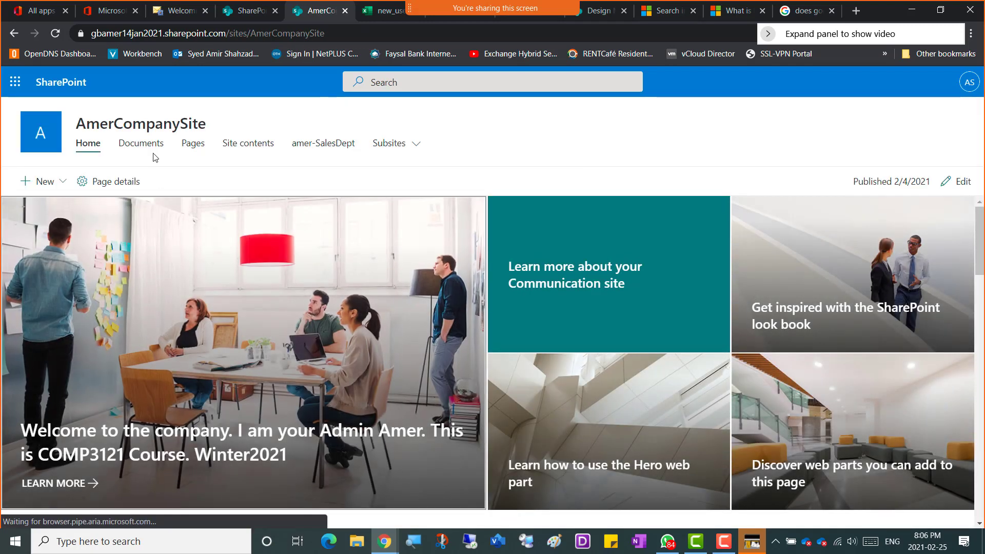
{"action": "left_click", "coordinate": [146, 147]}
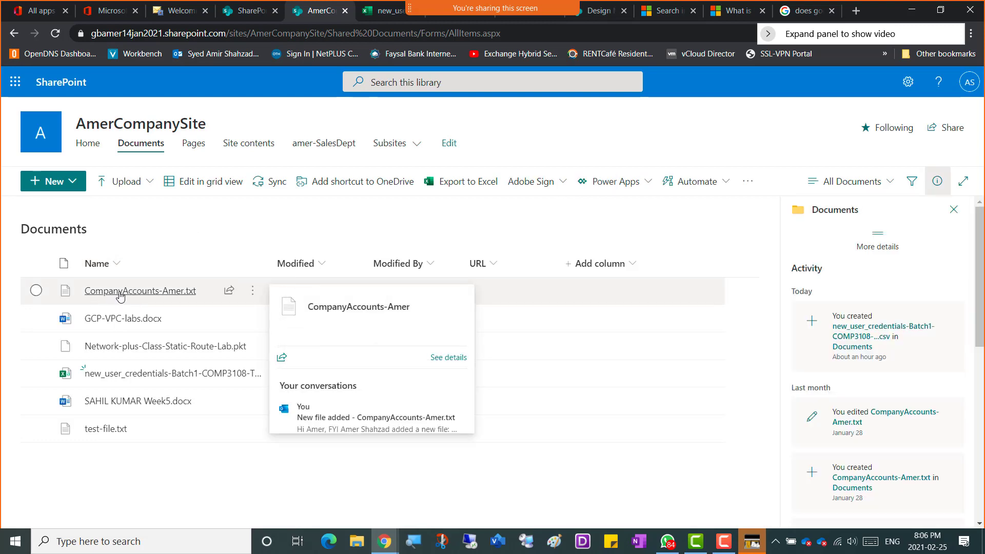
Select CompanyAccounts-Amer.txt and copy its name without the extension from the file details
{"action": "left_click", "coordinate": [35, 291]}
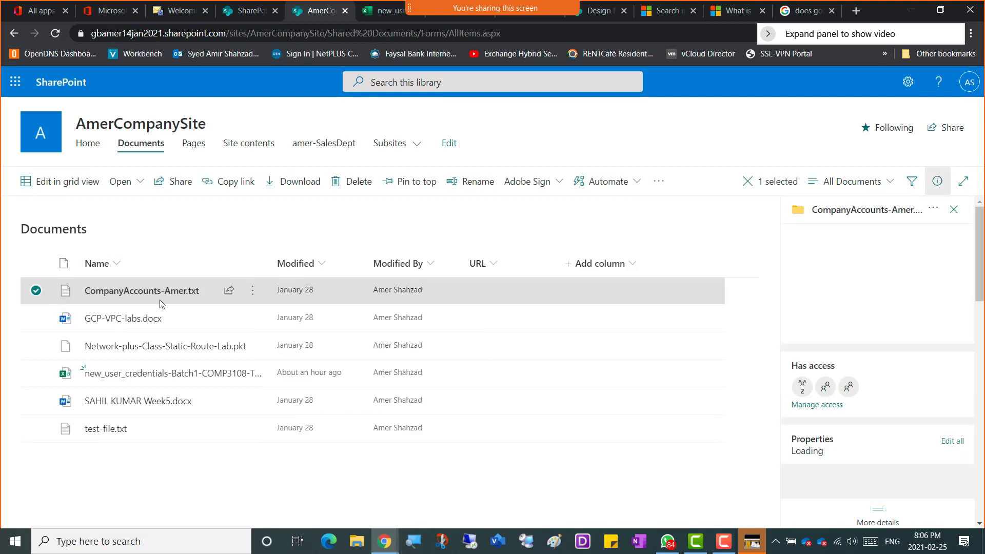
{"action": "left_click_drag", "start_coordinate": [812, 210], "coordinate": [913, 215]}
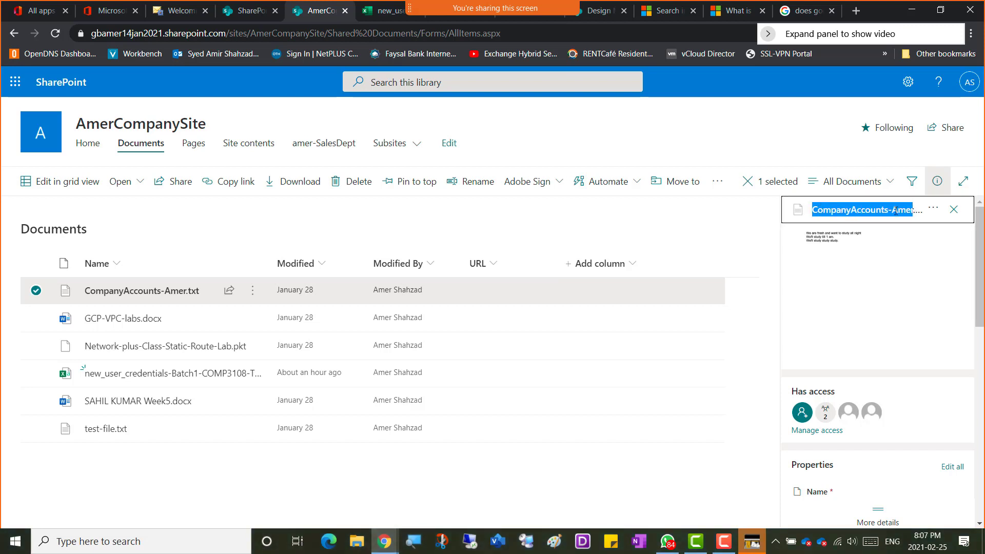
{"action": "right_click", "coordinate": [906, 215]}
{"action": "left_click", "coordinate": [868, 220]}
View the Communication site's list of subsites, and return to the SharePoint start page
{"action": "left_click", "coordinate": [57, 82]}
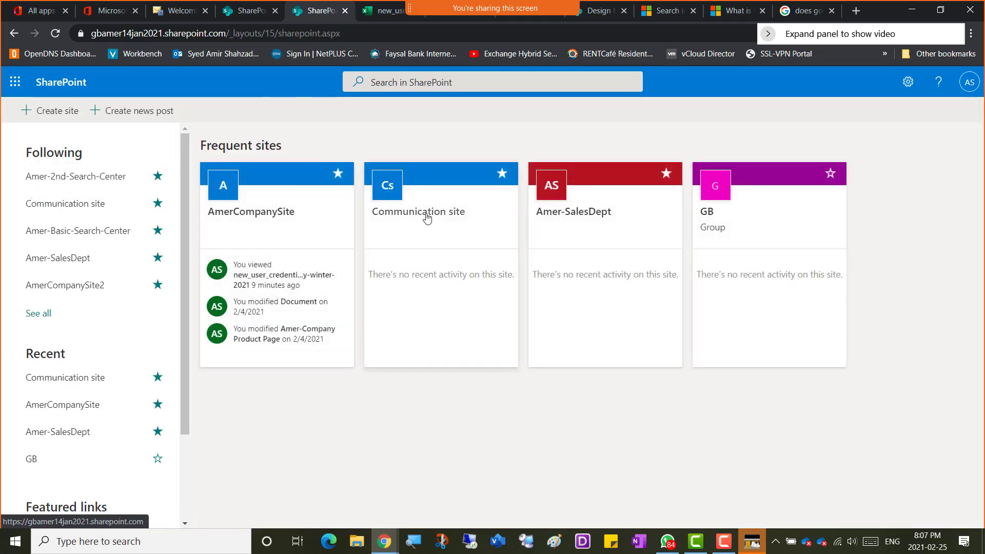
{"action": "left_click", "coordinate": [421, 214]}
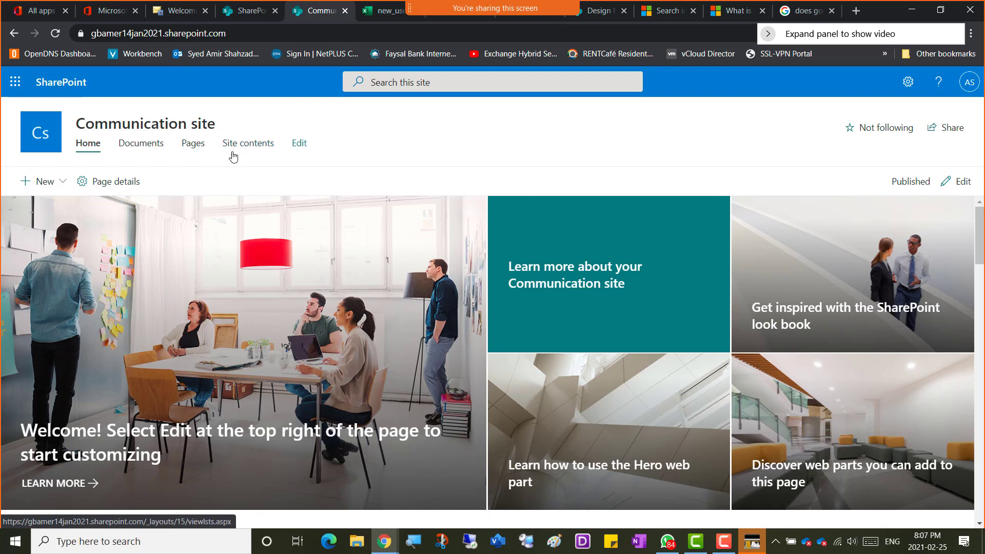
{"action": "left_click", "coordinate": [256, 146]}
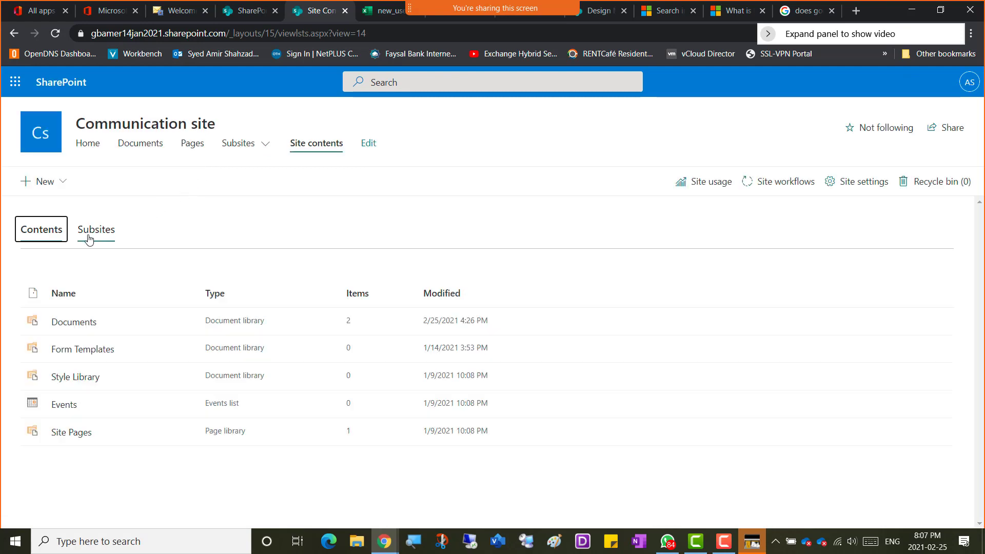
{"action": "left_click", "coordinate": [102, 236]}
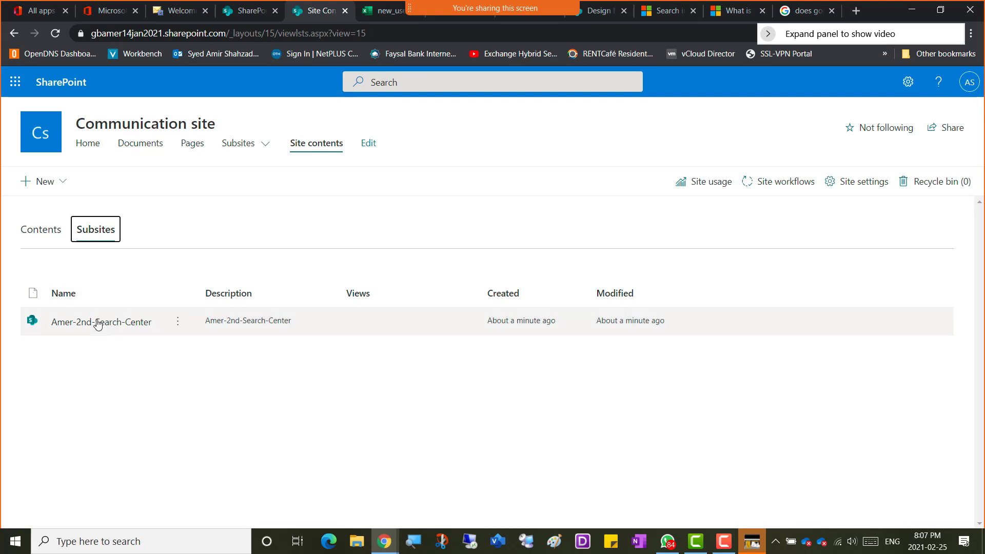
{"action": "left_click", "coordinate": [47, 90]}
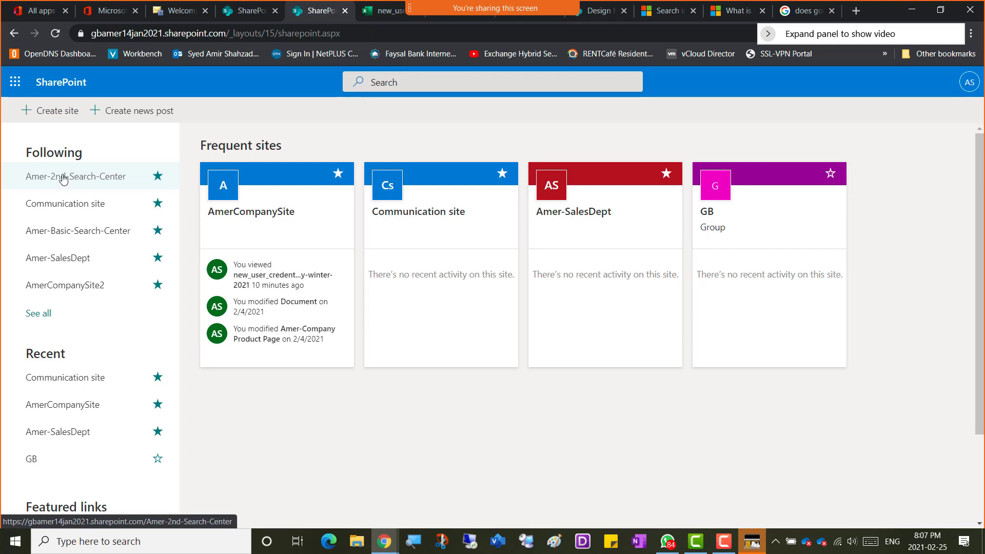
Open the Amer-2nd-Search-Center site and search it for the copied file name, CompanyAccounts-Amer
{"action": "left_click", "coordinate": [70, 177]}
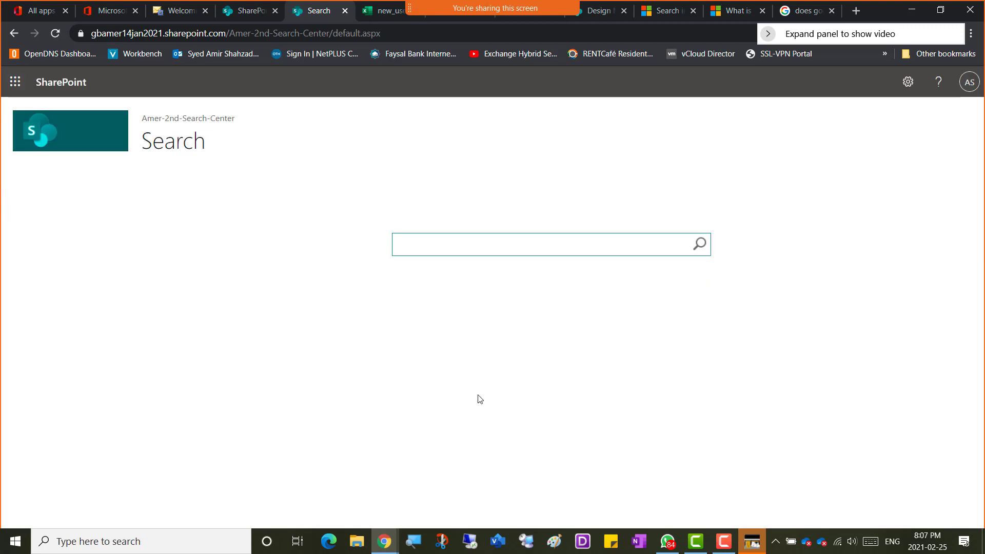
{"action": "right_click", "coordinate": [409, 240]}
{"action": "left_click", "coordinate": [441, 341]}
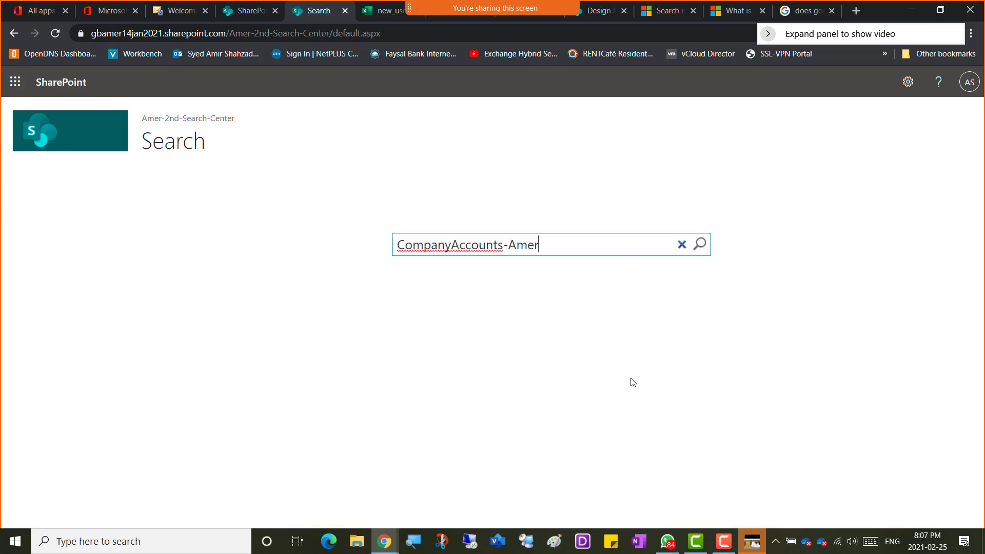
{"action": "left_click", "coordinate": [699, 245]}
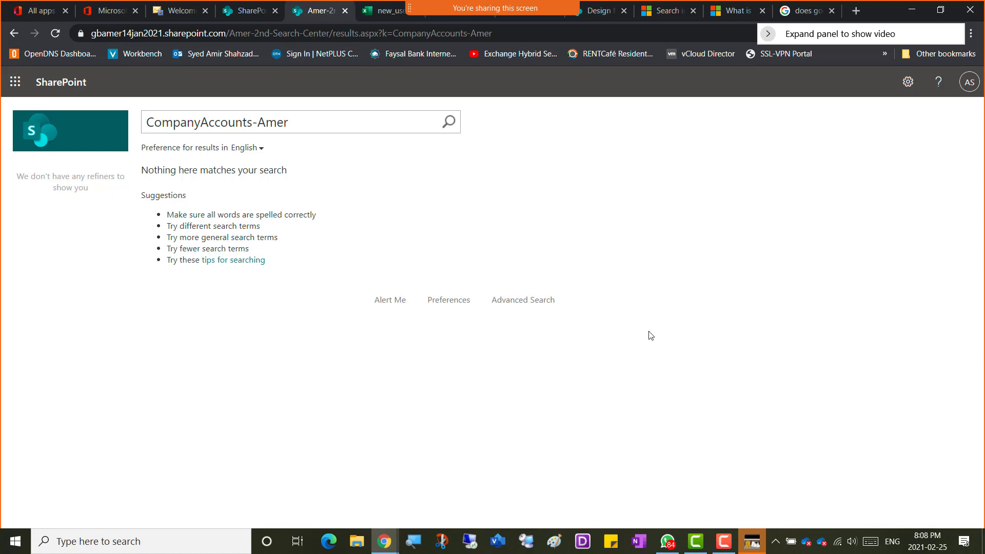
{"action": "key", "text": "alt+Tab"}
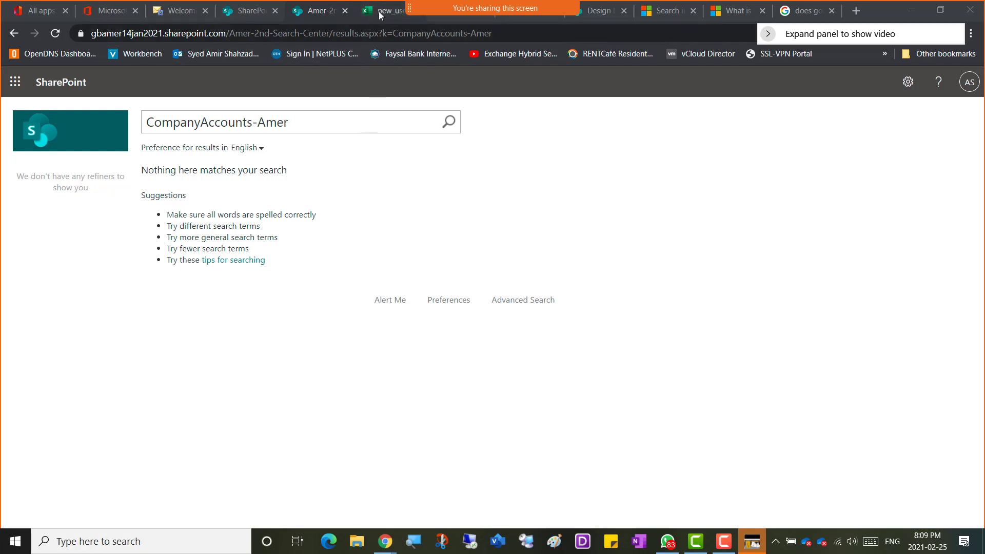
In AmerCompanySite's Search and Offline Availability settings, allow the site to appear in search results and save the change
{"action": "left_click", "coordinate": [64, 87]}
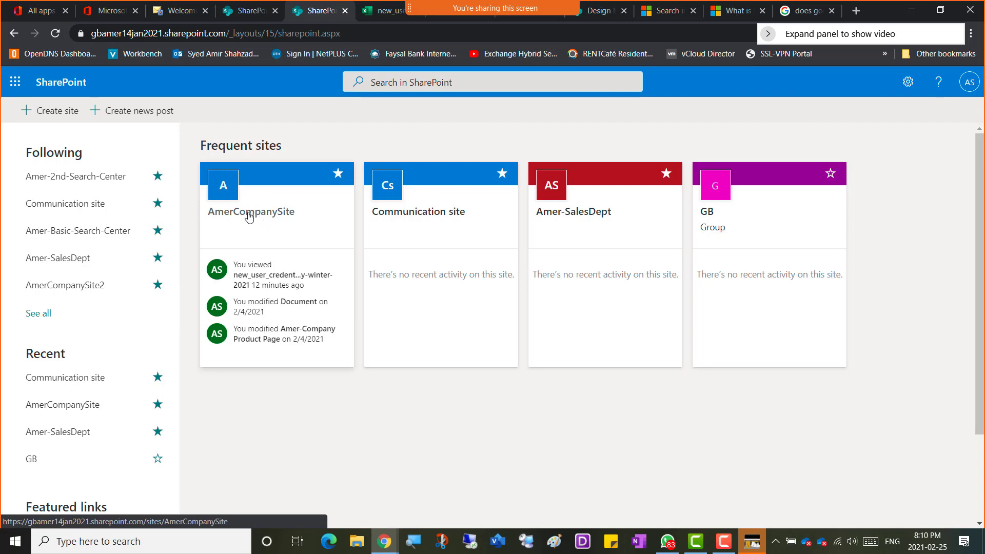
{"action": "left_click", "coordinate": [255, 214]}
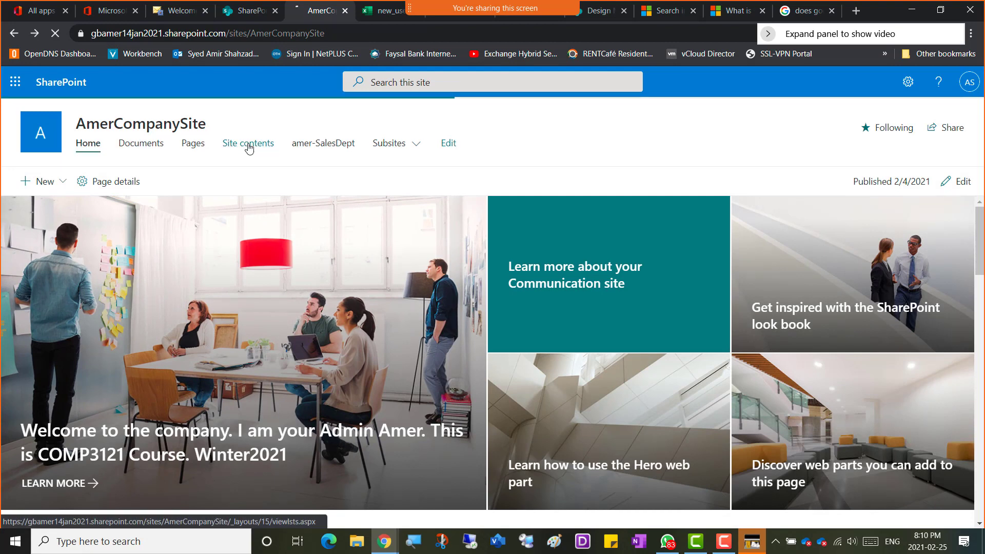
{"action": "left_click", "coordinate": [249, 146]}
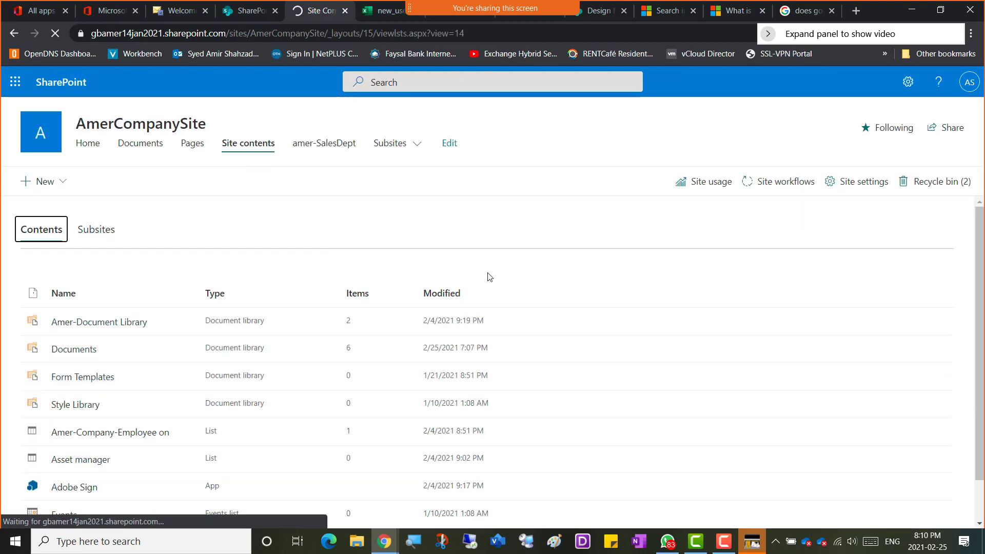
{"action": "left_click", "coordinate": [855, 185]}
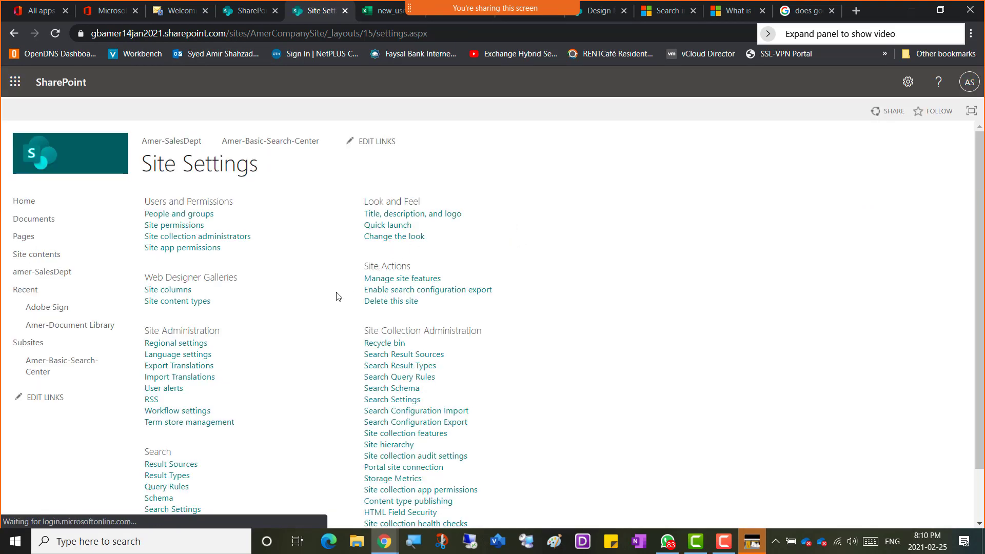
{"action": "scroll", "coordinate": [252, 341], "scroll_direction": "down", "scroll_amount": 2}
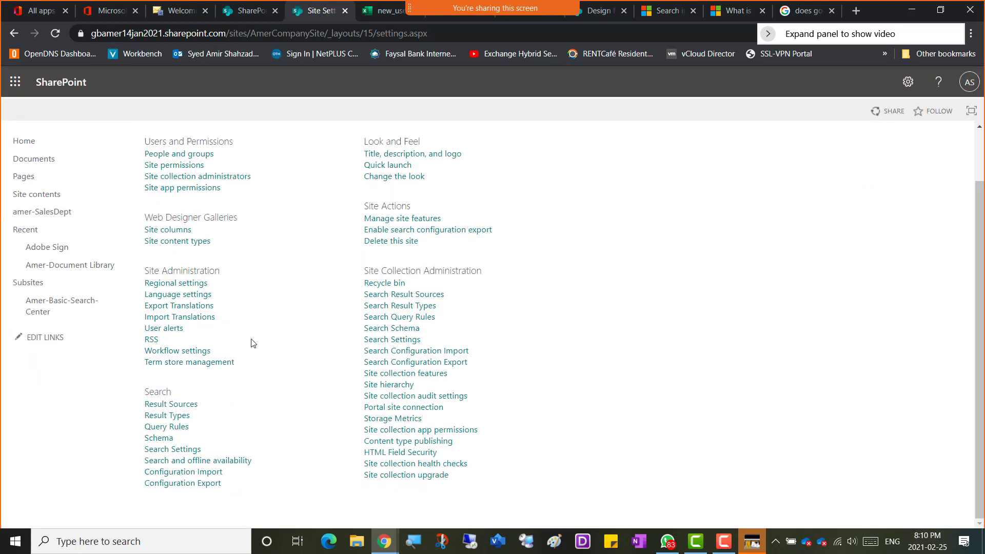
{"action": "left_click", "coordinate": [222, 464]}
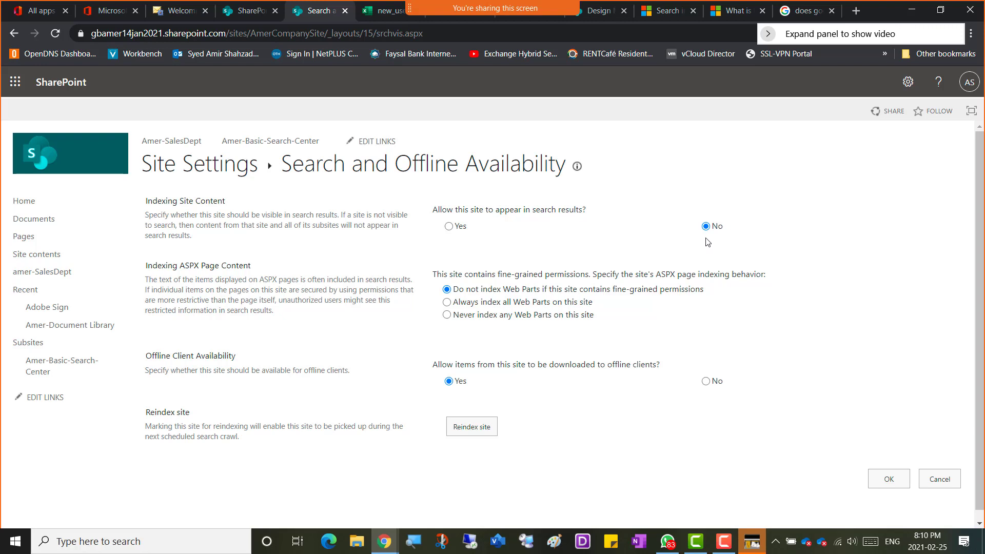
{"action": "left_click", "coordinate": [448, 226]}
{"action": "left_click", "coordinate": [887, 483]}
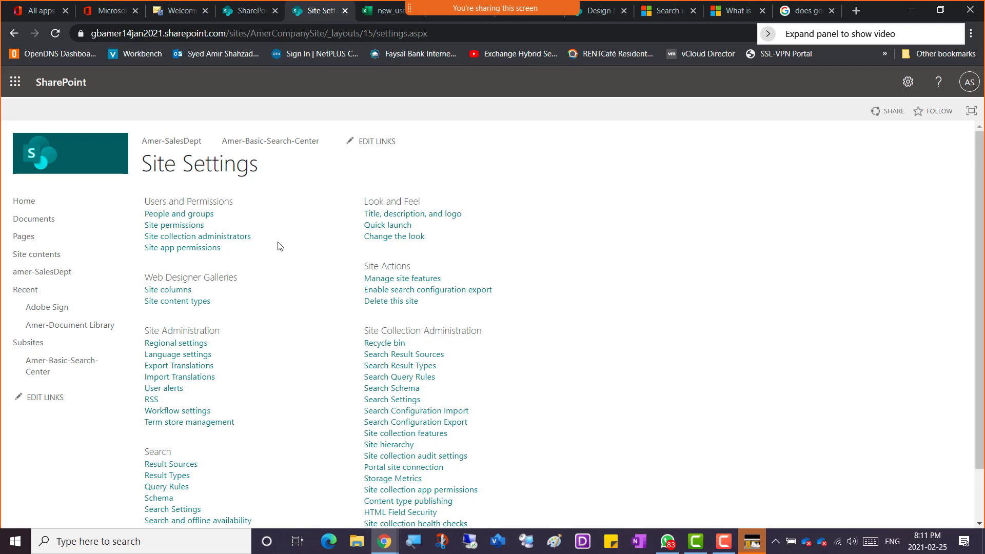
Return to Amer-2nd-Search-Center and search for CompanyAccounts-Amer again, rerunning the query several times
{"action": "left_click", "coordinate": [61, 86]}
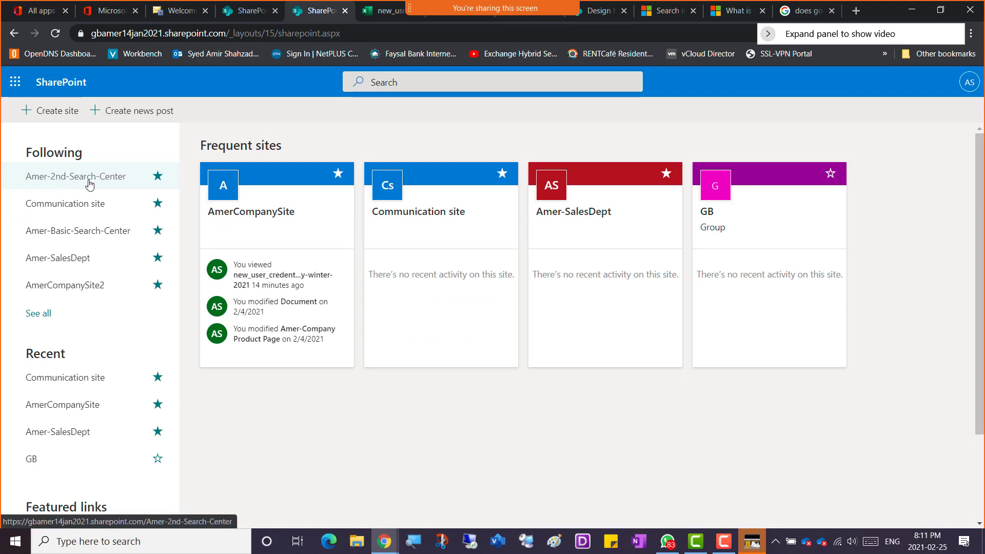
{"action": "left_click", "coordinate": [91, 179]}
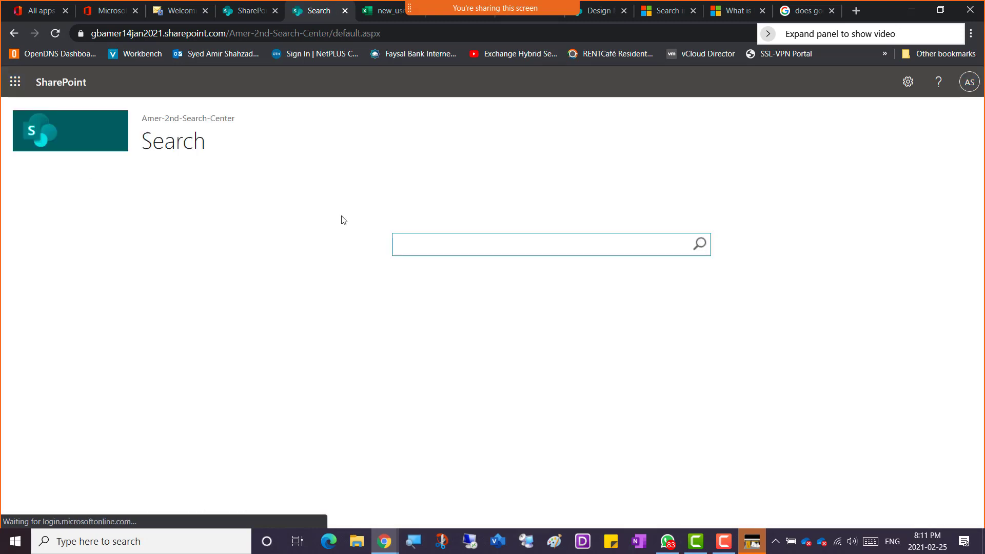
{"action": "right_click", "coordinate": [418, 242]}
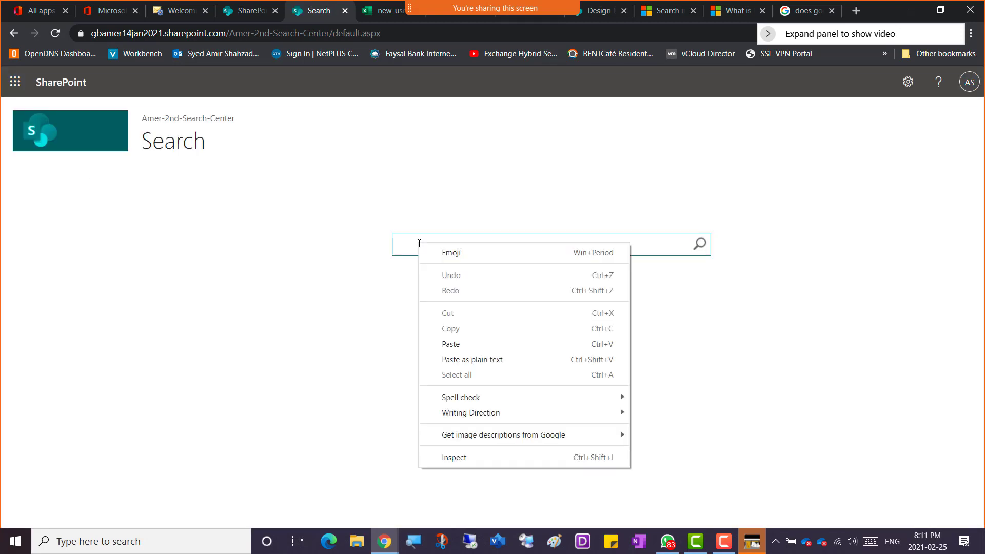
{"action": "left_click", "coordinate": [451, 343]}
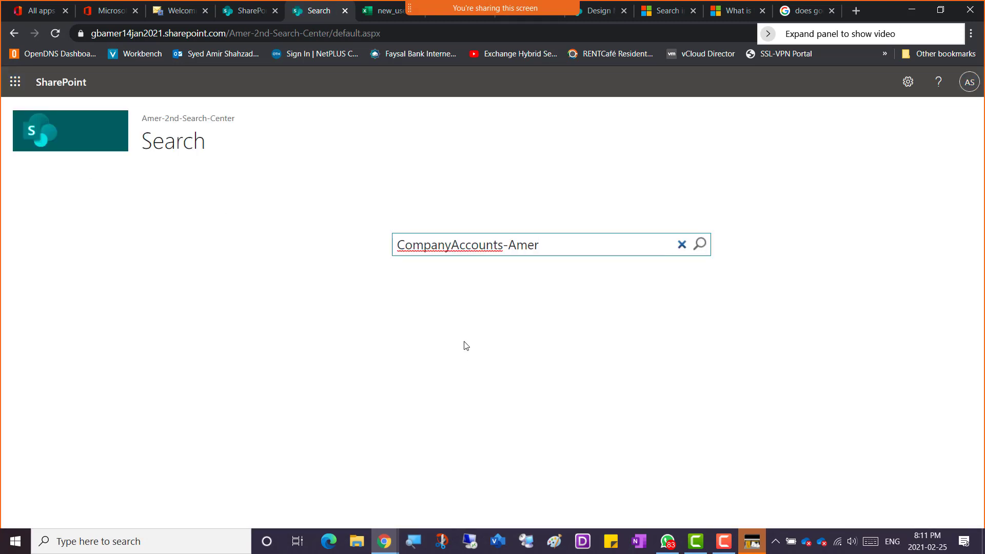
{"action": "left_click", "coordinate": [701, 246]}
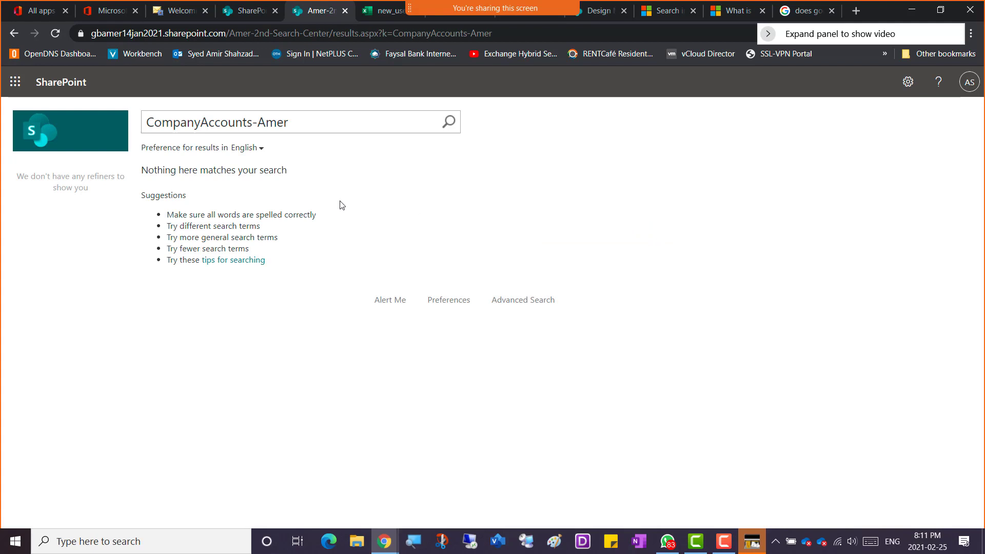
{"action": "left_click", "coordinate": [451, 124]}
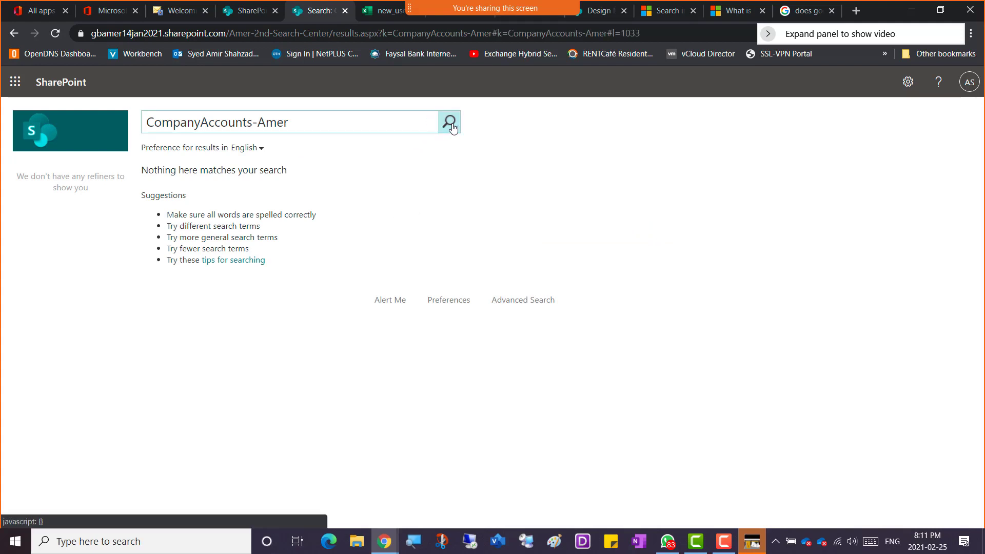
{"action": "left_click", "coordinate": [449, 125]}
{"action": "left_click", "coordinate": [450, 125]}
{"action": "left_click", "coordinate": [449, 125]}
{"action": "left_click", "coordinate": [449, 125]}
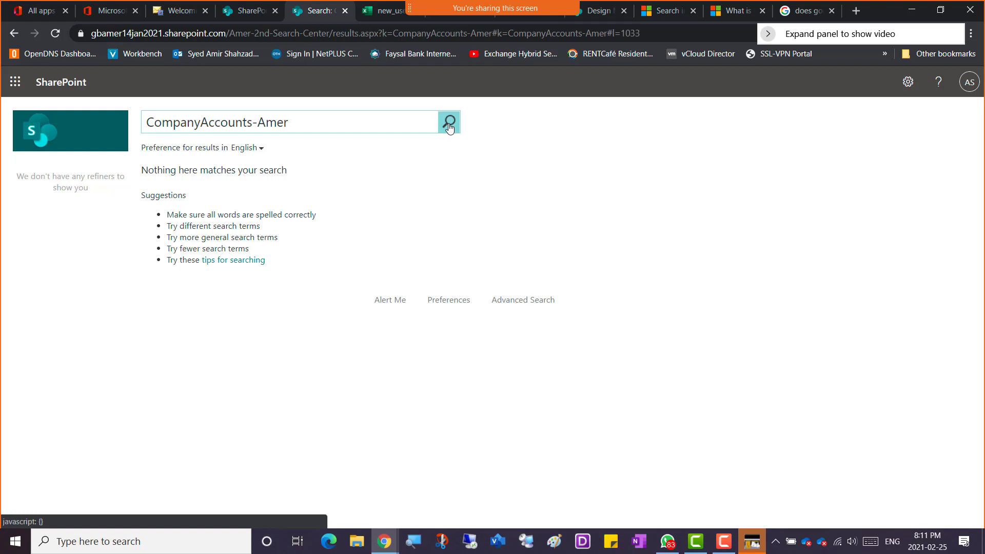
Add the .txt extension to the query, search for CompanyAccounts-Amer.txt with refreshed results, and preview the matching file's details
{"action": "left_click", "coordinate": [331, 122]}
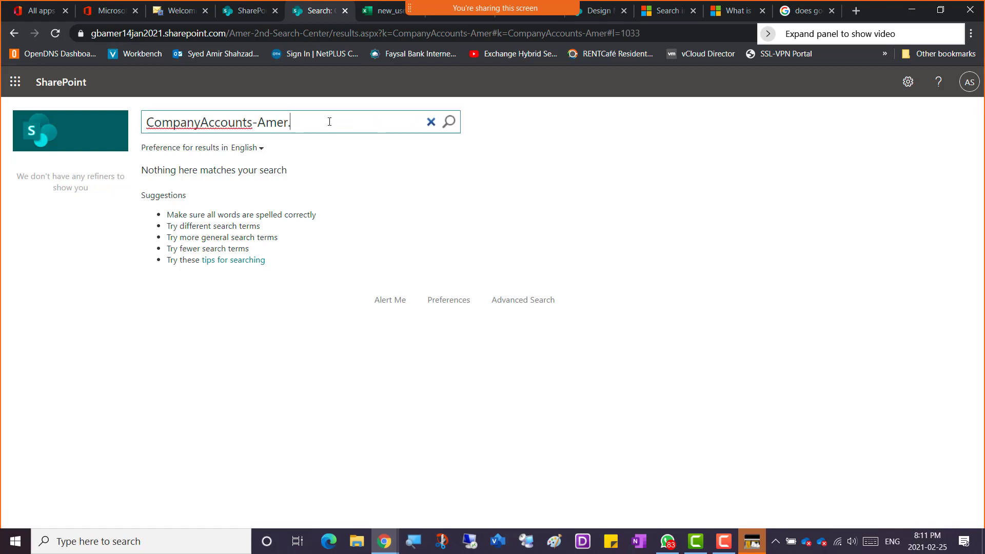
{"action": "type", "text": ".txt"}
{"action": "left_click", "coordinate": [450, 123]}
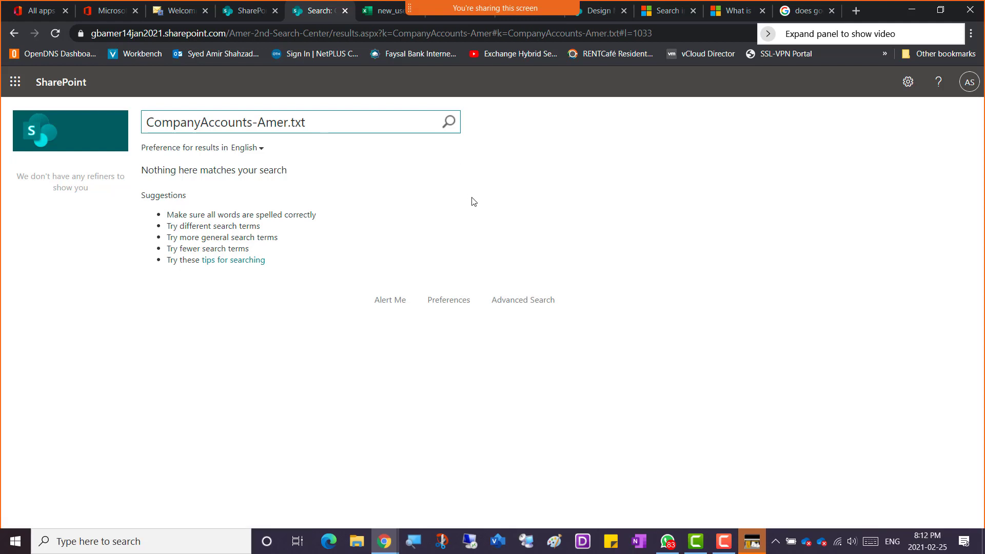
{"action": "left_click", "coordinate": [56, 35]}
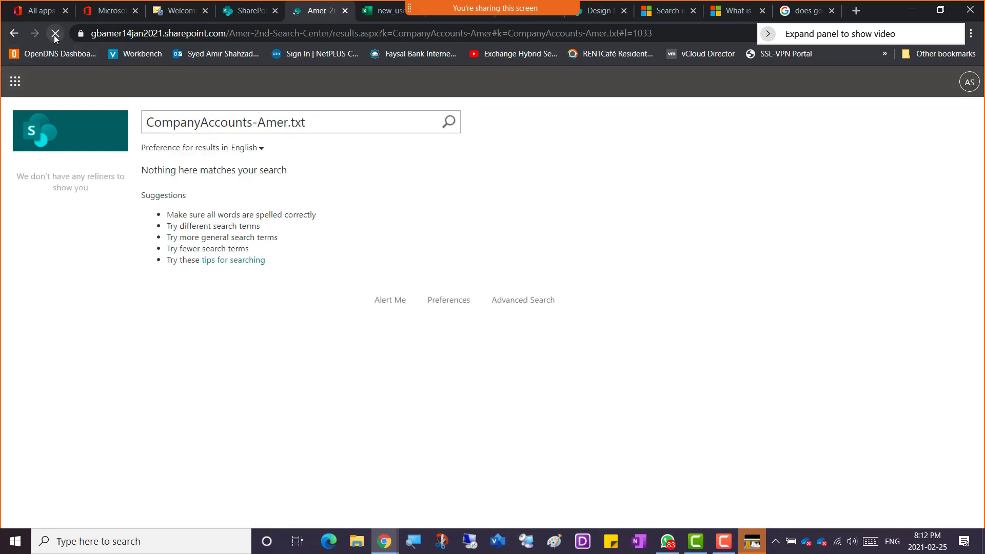
{"action": "left_click", "coordinate": [56, 34]}
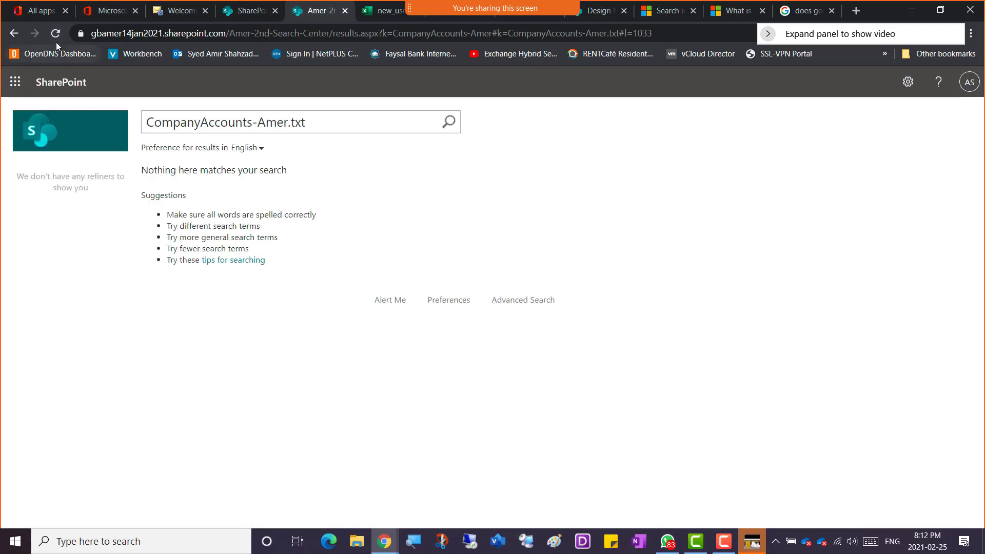
{"action": "left_click", "coordinate": [55, 34]}
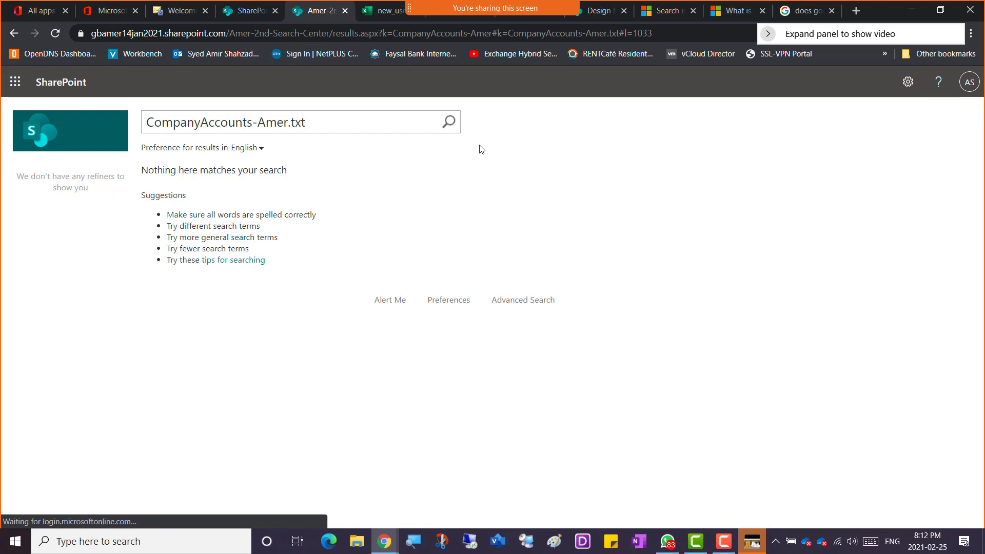
{"action": "left_click", "coordinate": [450, 123]}
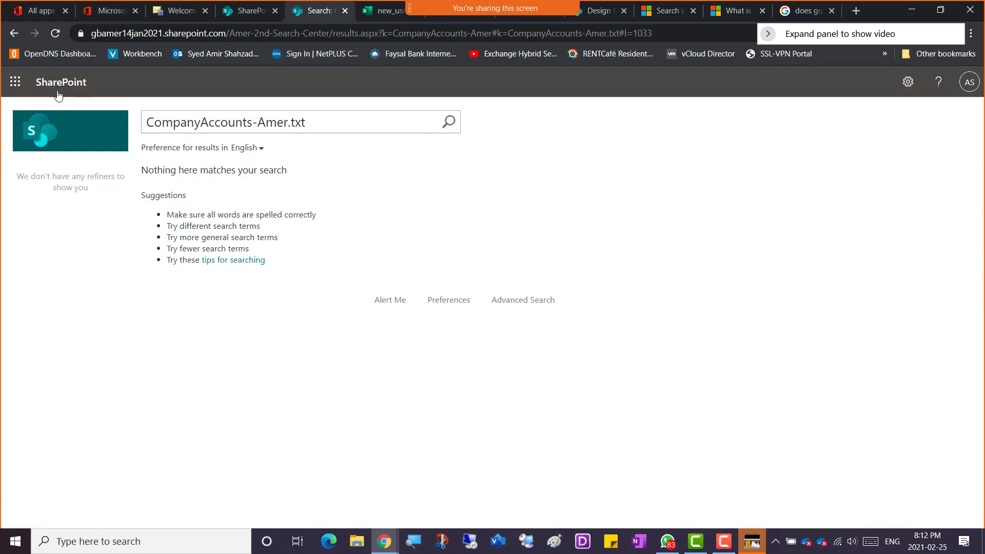
{"action": "left_click", "coordinate": [54, 33]}
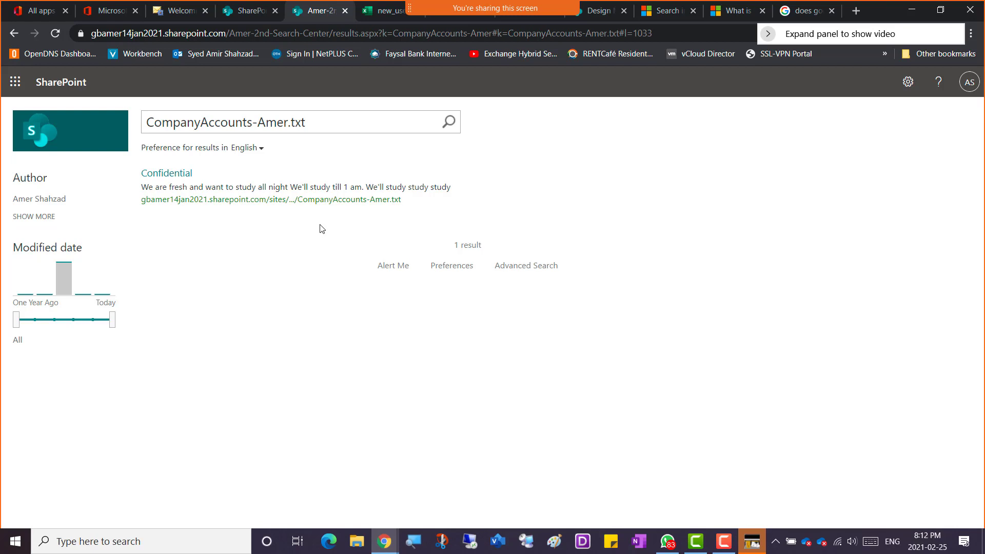
{"action": "mouse_move", "coordinate": [161, 194]}
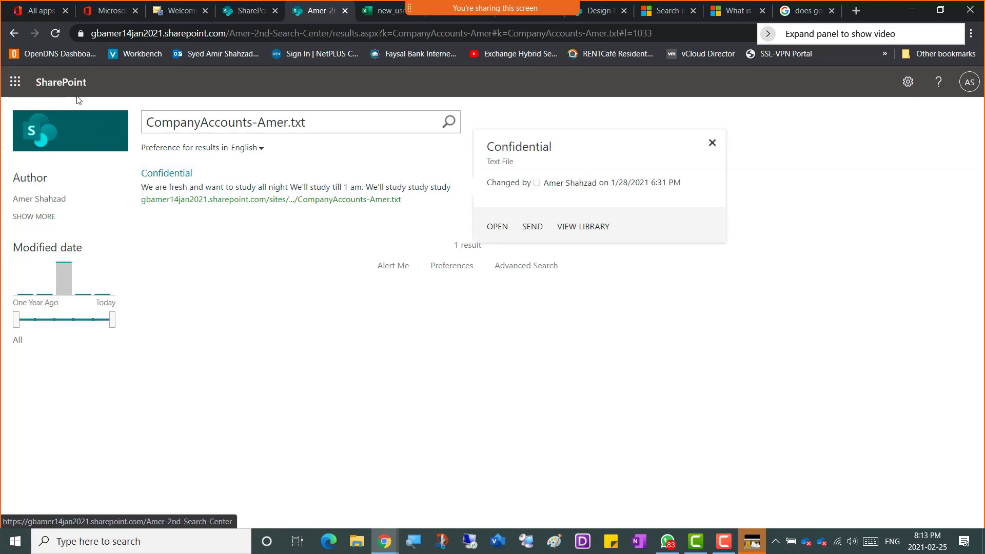
Return to AmerCompanySite from the SharePoint start page and view its Documents library
{"action": "left_click", "coordinate": [51, 85]}
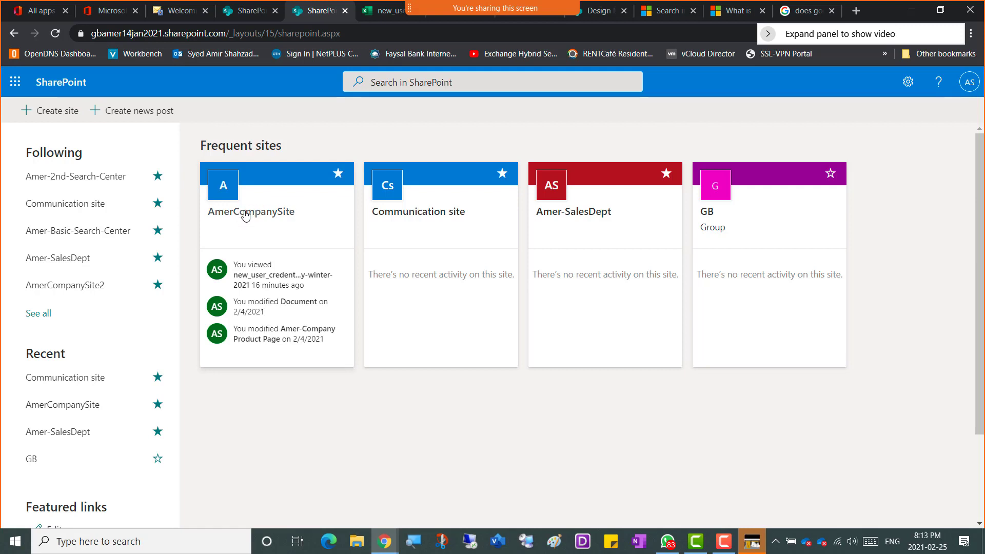
{"action": "left_click", "coordinate": [245, 214]}
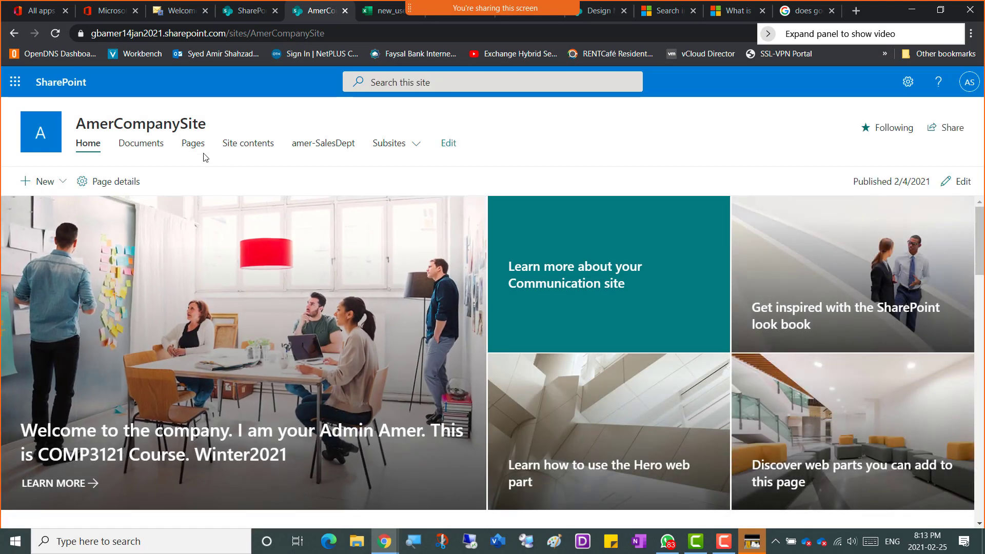
{"action": "left_click", "coordinate": [136, 146]}
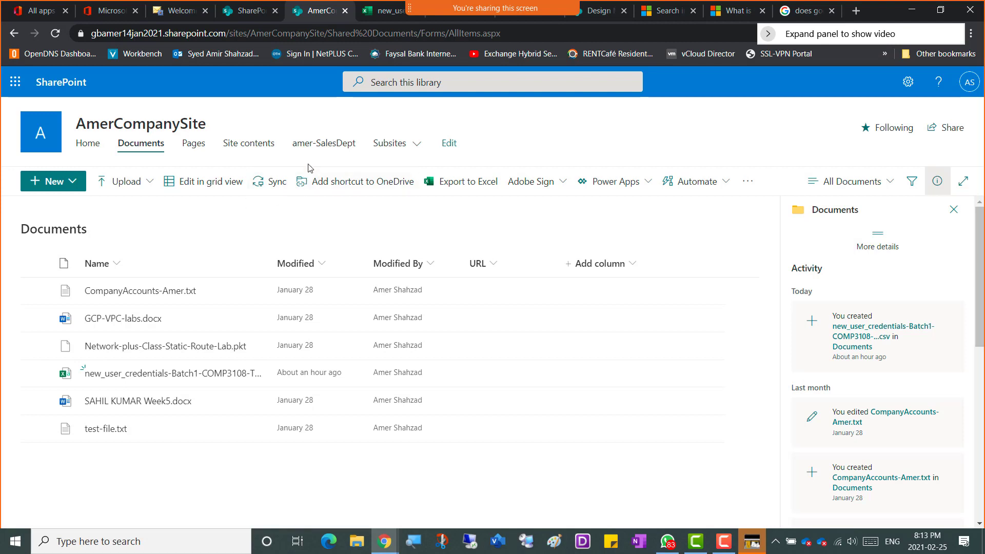
Open AmerCompanySite's Search and Offline Availability settings and choose No for allowing the site to appear in search results
{"action": "left_click", "coordinate": [246, 145]}
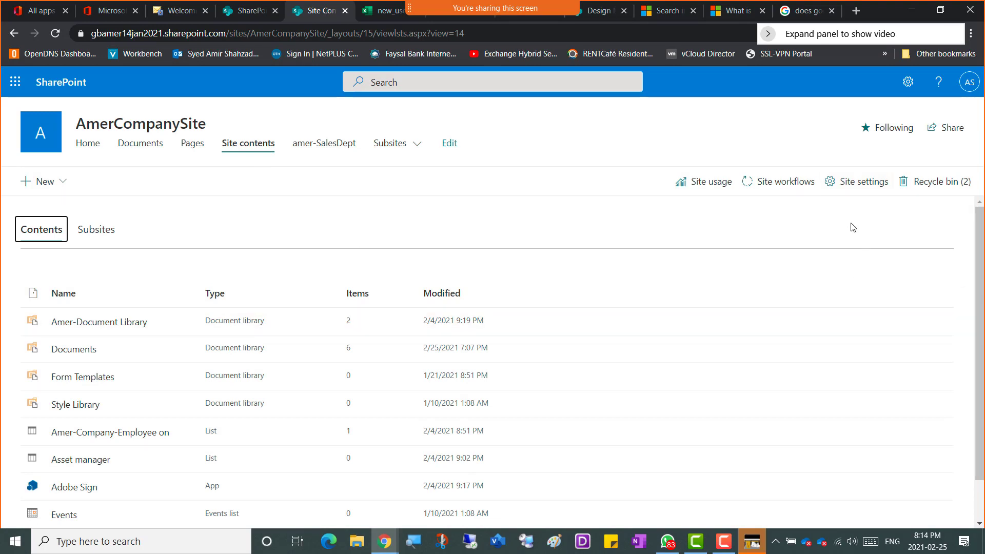
{"action": "left_click", "coordinate": [860, 188]}
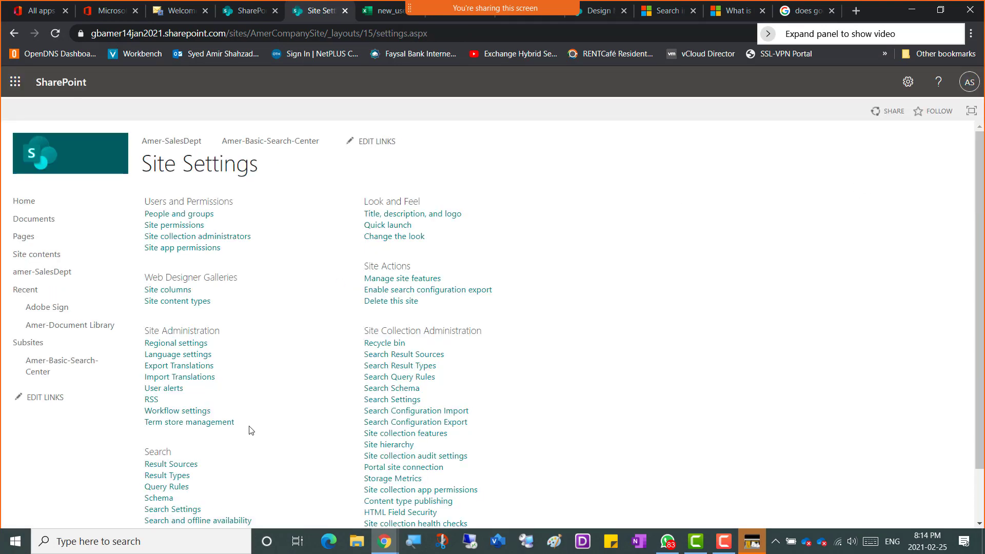
{"action": "scroll", "coordinate": [251, 430], "scroll_direction": "down", "scroll_amount": 2}
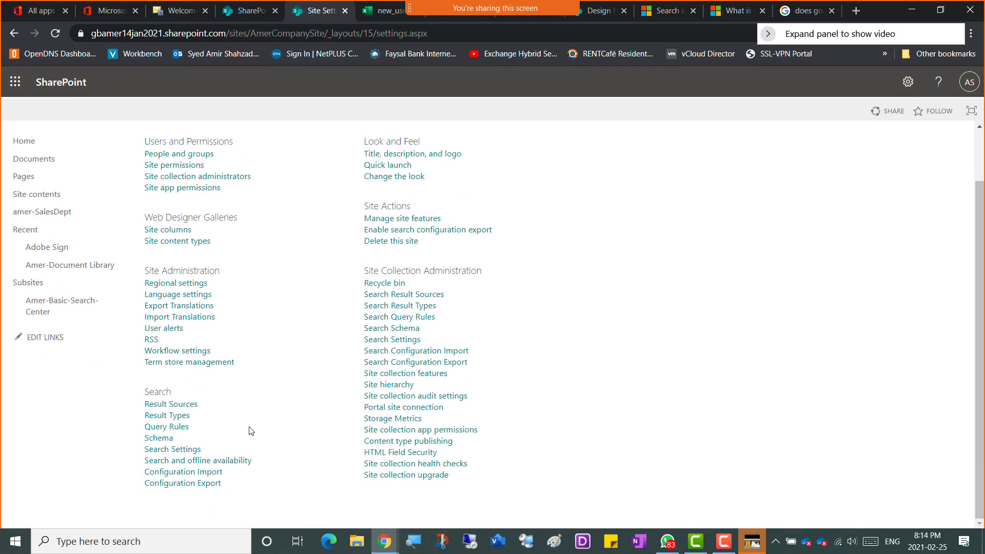
{"action": "left_click", "coordinate": [211, 461]}
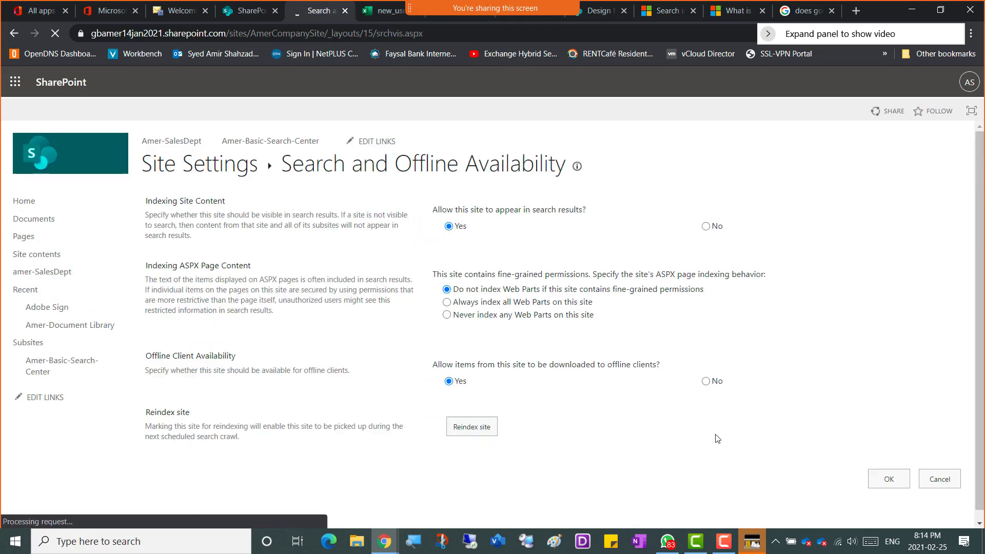
{"action": "left_click", "coordinate": [706, 227]}
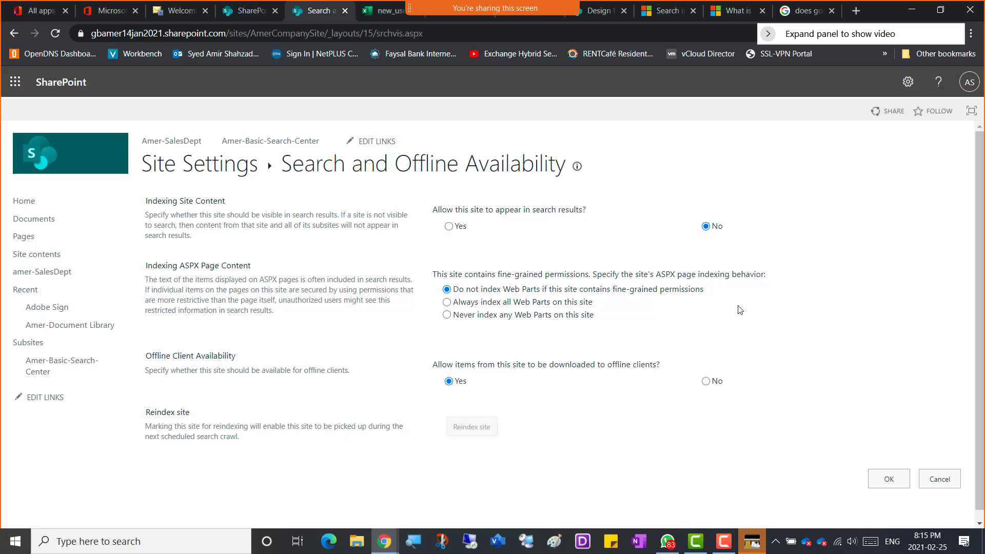
Capture a screenshot of the Search and Offline Availability page and switch to the end of the Week 7 notes in OneNote
{"action": "key", "text": "super+shift+s"}
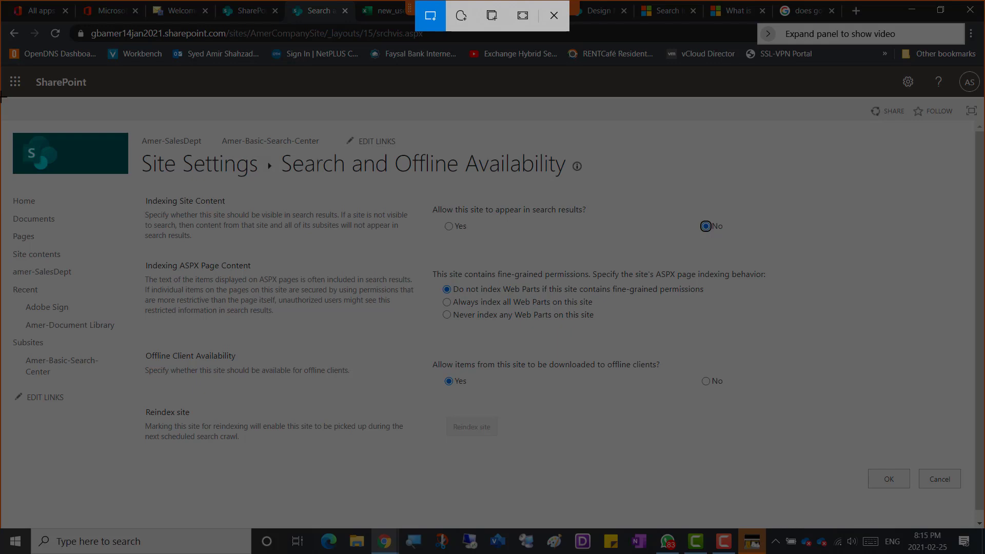
{"action": "mouse_move", "coordinate": [2, 96]}
{"action": "left_mouse_down"}
{"action": "mouse_move", "coordinate": [329, 205]}
{"action": "mouse_move", "coordinate": [968, 523]}
{"action": "left_mouse_up"}
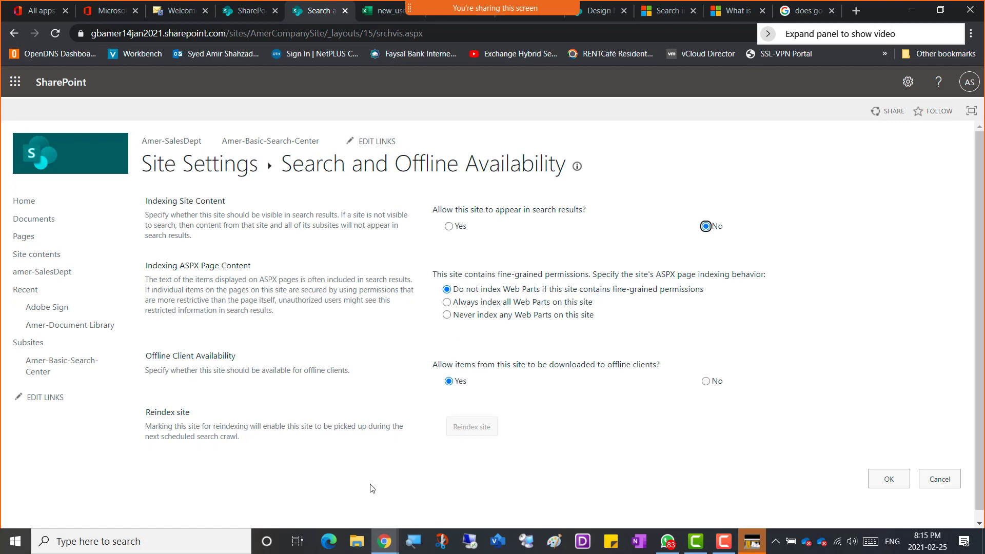
{"action": "left_click", "coordinate": [384, 541]}
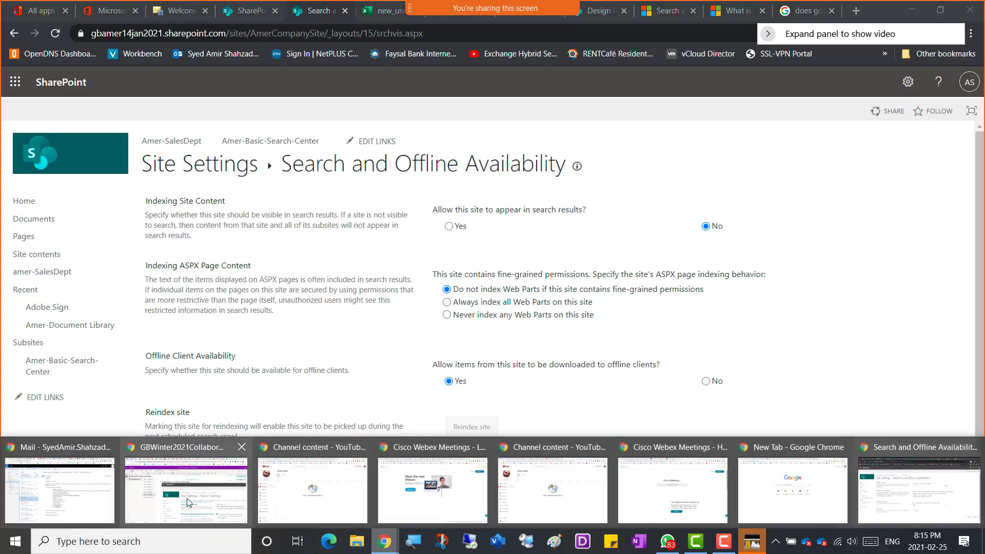
{"action": "left_click", "coordinate": [187, 502]}
{"action": "scroll", "coordinate": [333, 400], "scroll_direction": "down", "scroll_amount": 5}
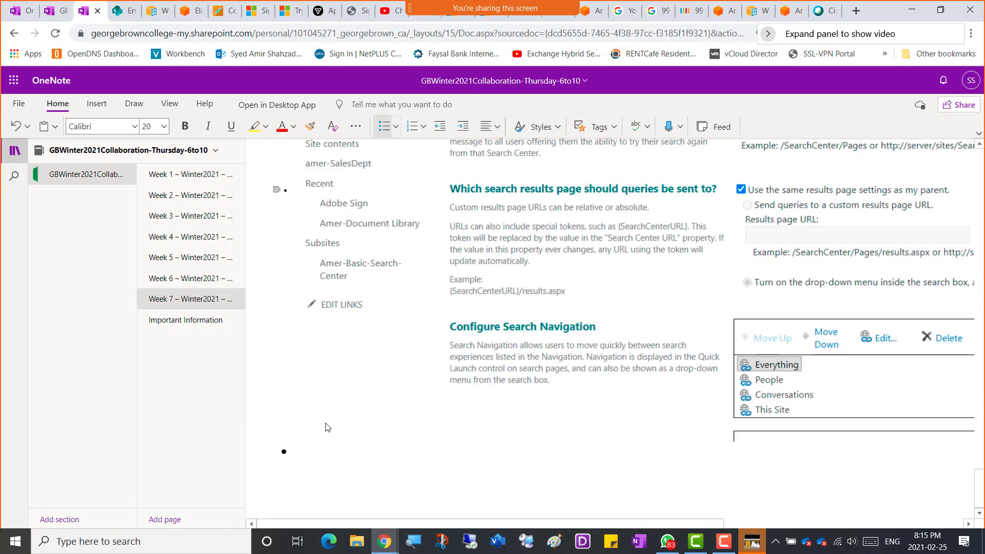
Add the caption "Screenshot 7 = Site Collection Content Unavailable in Search" at the empty bullet ending the Week 7 notes
{"action": "left_click", "coordinate": [324, 443]}
{"action": "type", "text": "Screenshot 7 = Site Collec"}
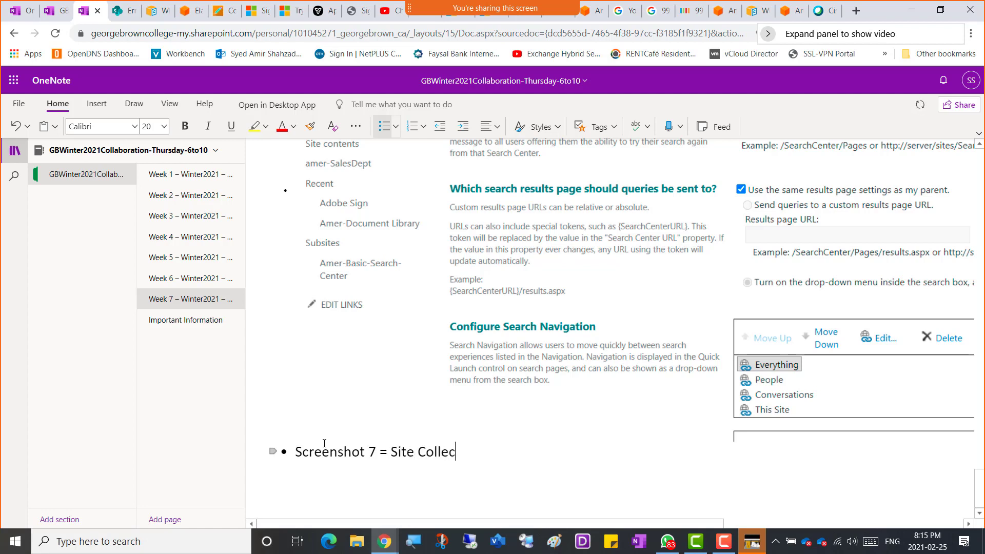
{"action": "type", "text": "tion Content UN"}
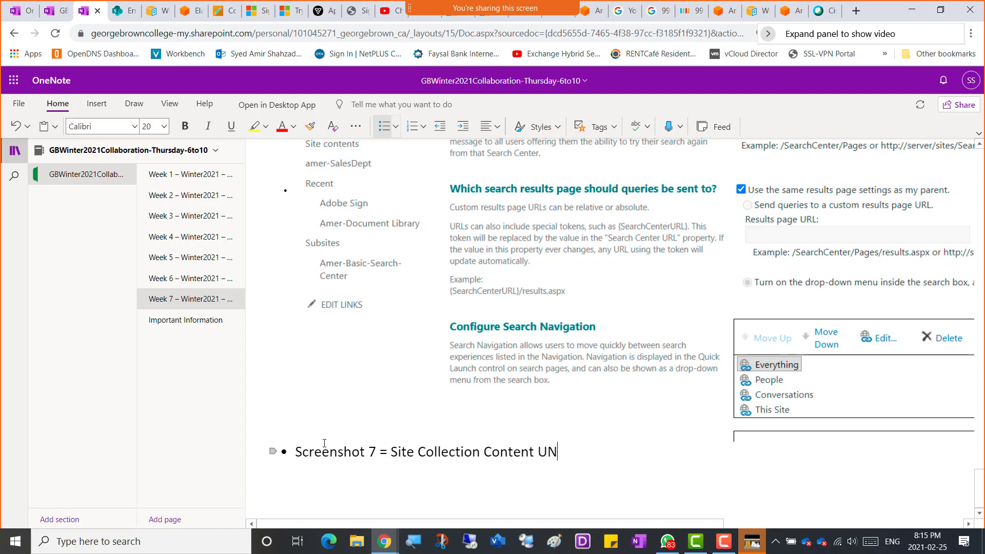
{"action": "type", "text": "available"}
{"action": "key", "text": "BackSpace"}
{"action": "key", "text": "BackSpace"}
{"action": "key", "text": "BackSpace"}
{"action": "key", "text": "BackSpace"}
{"action": "key", "text": "BackSpace"}
{"action": "key", "text": "BackSpace"}
{"action": "key", "text": "BackSpace"}
{"action": "key", "text": "BackSpace"}
{"action": "key", "text": "BackSpace"}
{"action": "key", "text": "BackSpace"}
{"action": "key", "text": "BackSpace"}
{"action": "type", "text": "navailable in Search"}
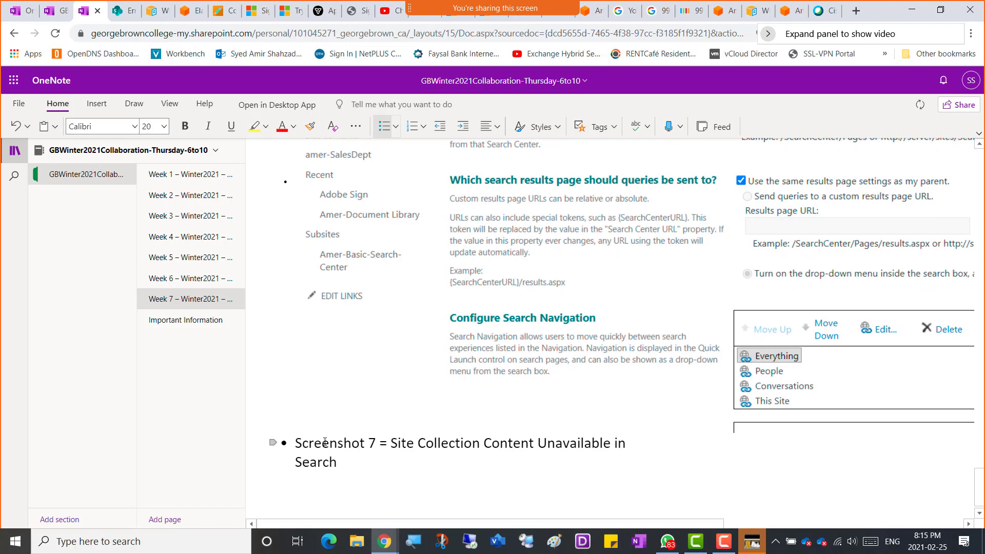
Paste the captured availability settings image beneath the Screenshot 7 caption
{"action": "key", "text": "Return"}
{"action": "key", "text": "ctrl+v"}
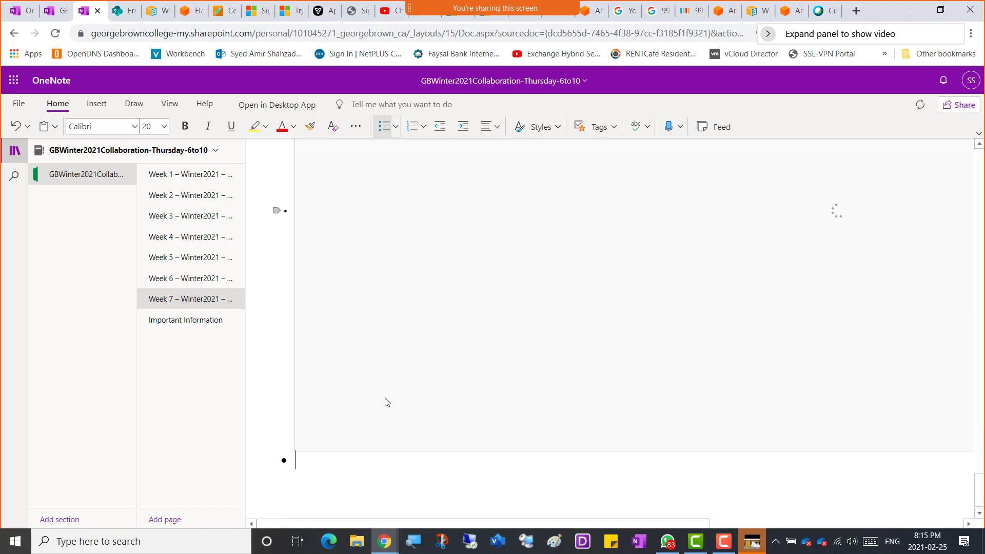
{"action": "scroll", "coordinate": [458, 363], "scroll_direction": "up", "scroll_amount": 2}
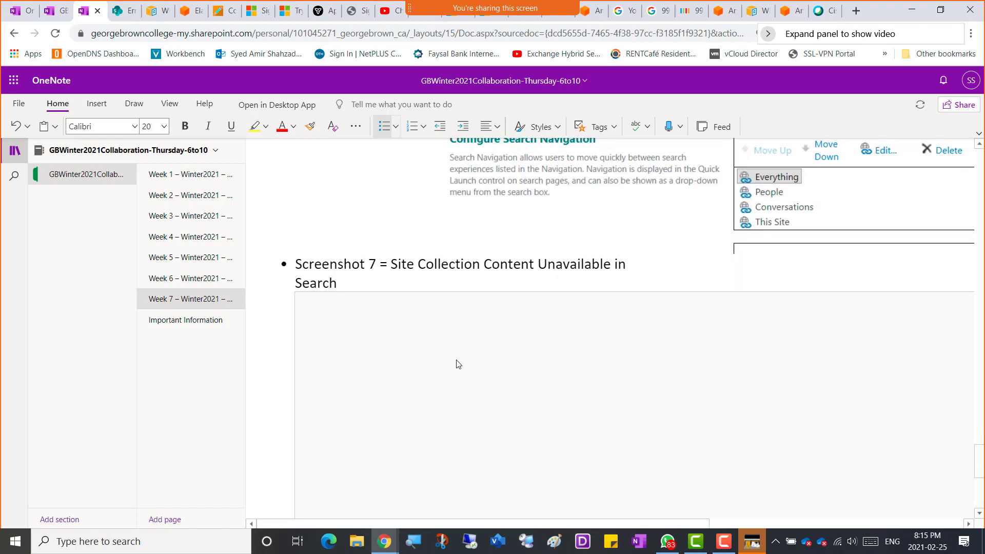
Switch back to SharePoint's Search and Offline Availability page and choose Yes for allowing the site to appear in search results
{"action": "key", "text": "alt+Tab"}
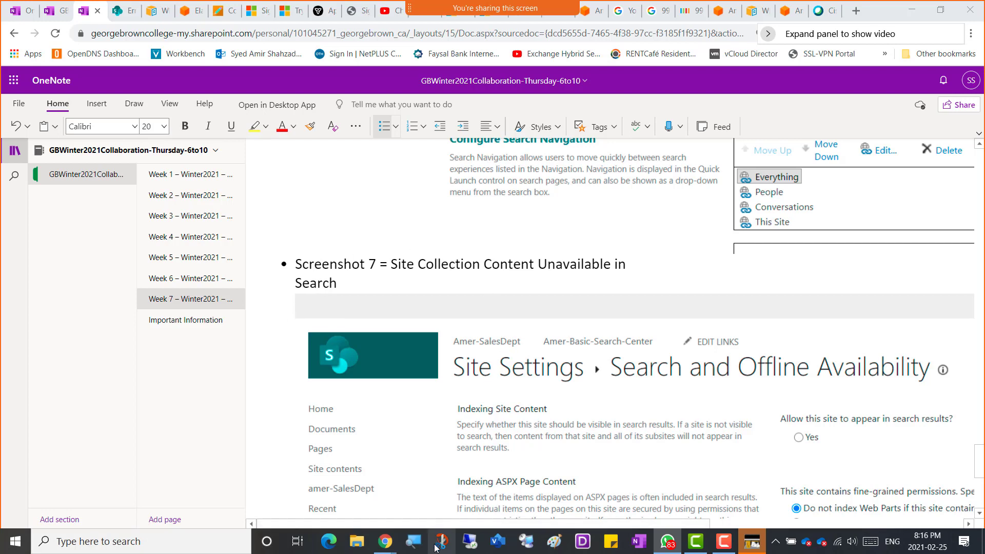
{"action": "mouse_move", "coordinate": [385, 545]}
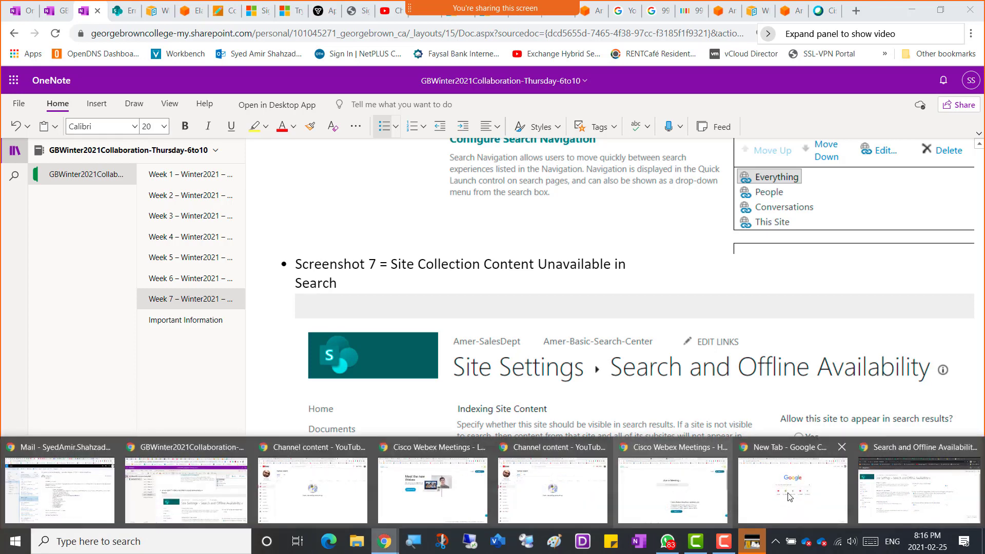
{"action": "left_click", "coordinate": [911, 495]}
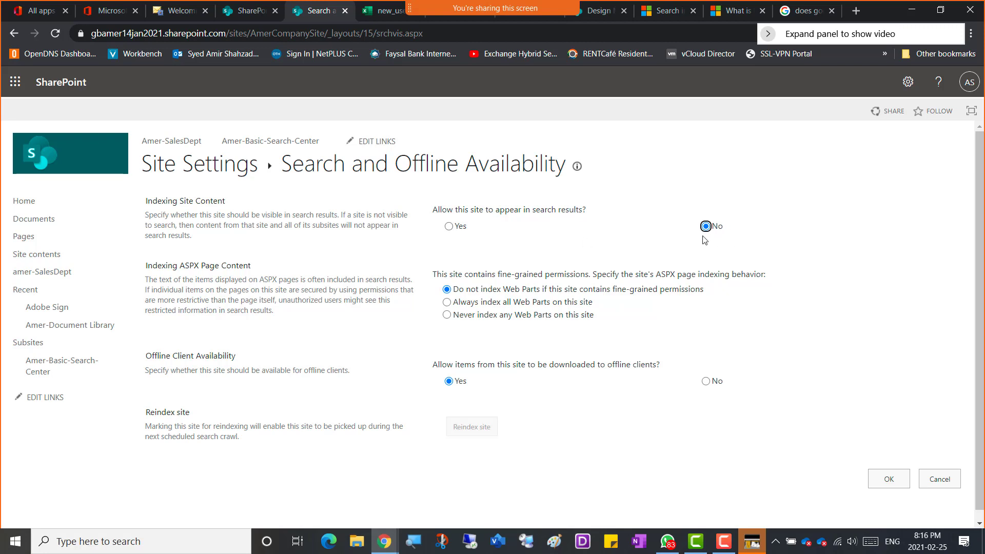
{"action": "left_click", "coordinate": [450, 230]}
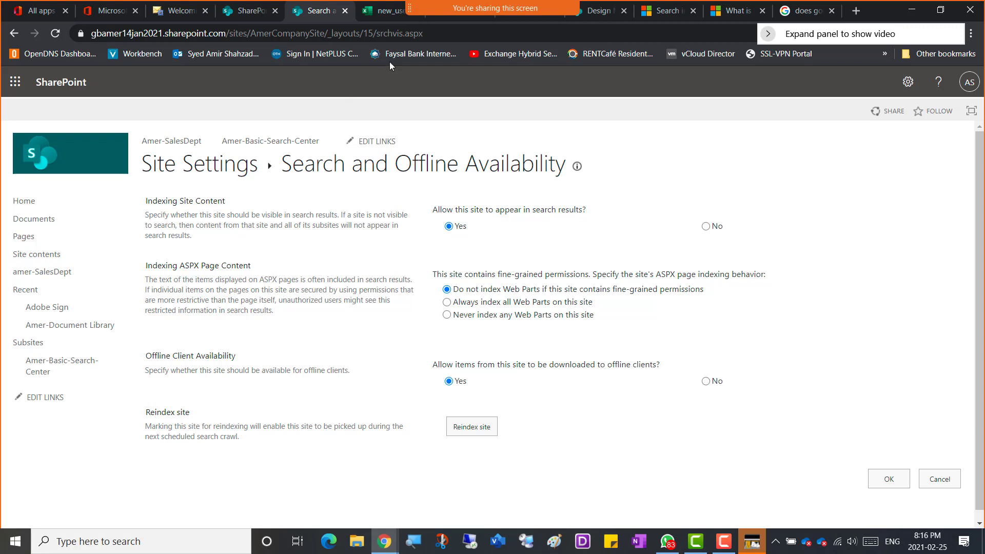
Examine the .aspx extension in the page address, the fine-grained permissions indexing option, and the search crawl note under Reindex site
{"action": "left_click", "coordinate": [428, 34]}
{"action": "left_click", "coordinate": [428, 34]}
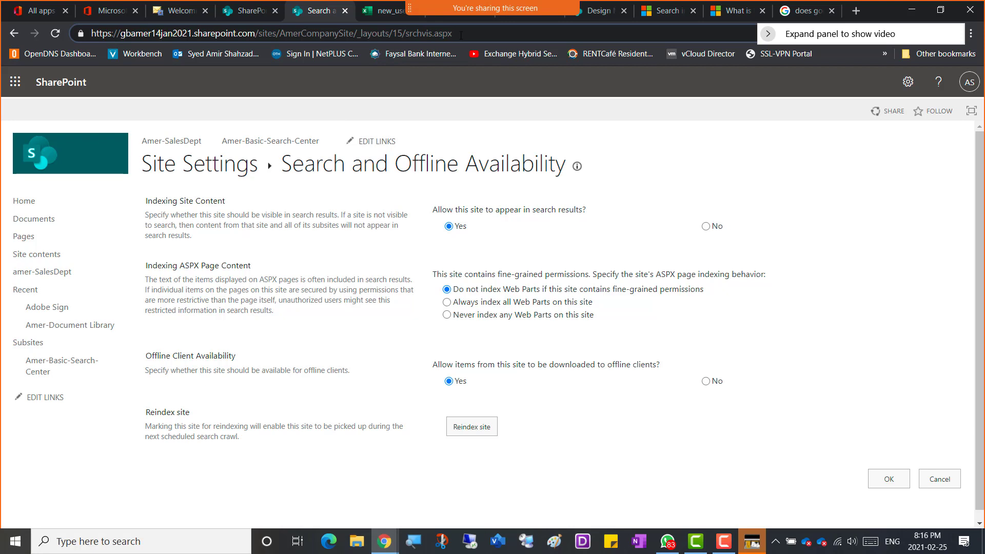
{"action": "left_click_drag", "start_coordinate": [461, 34], "coordinate": [434, 34]}
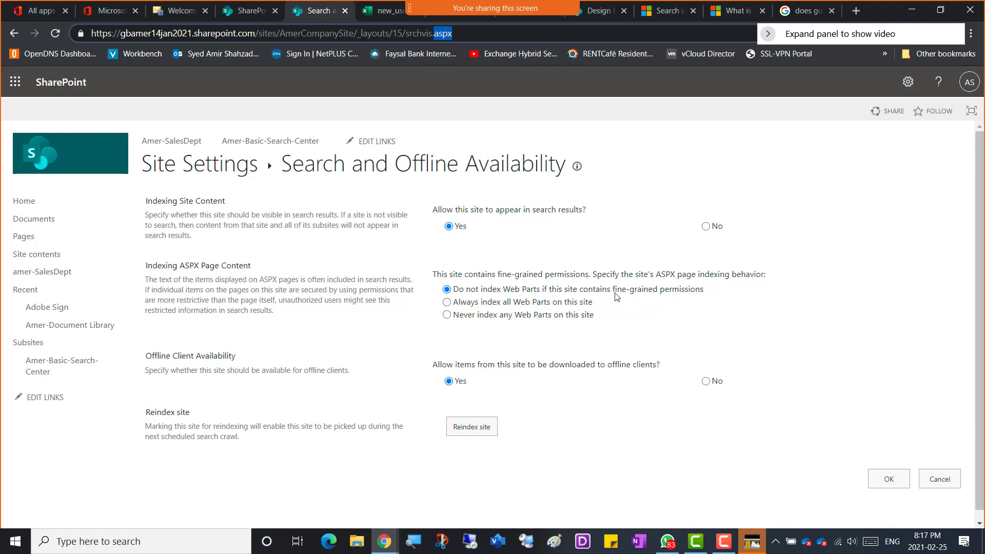
{"action": "left_click_drag", "start_coordinate": [613, 290], "coordinate": [662, 291]}
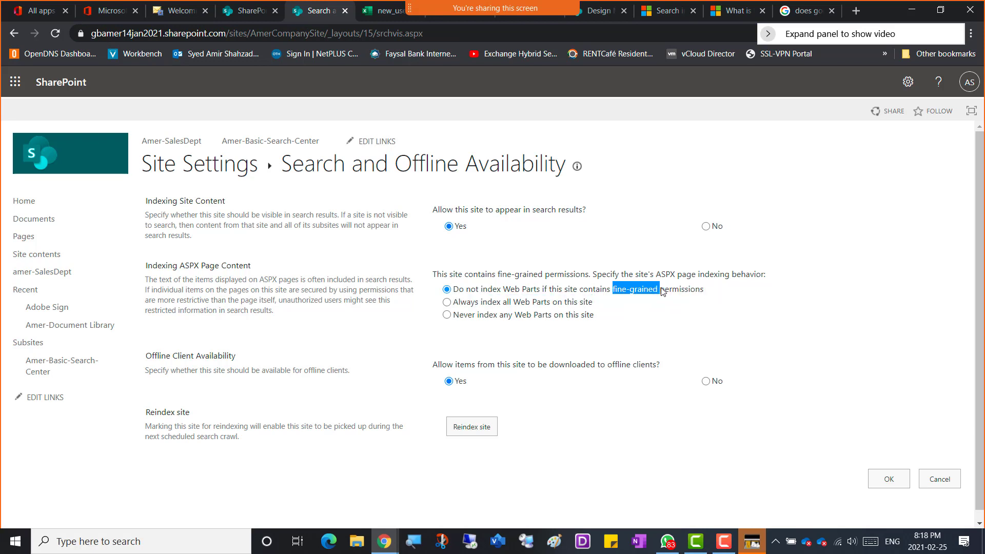
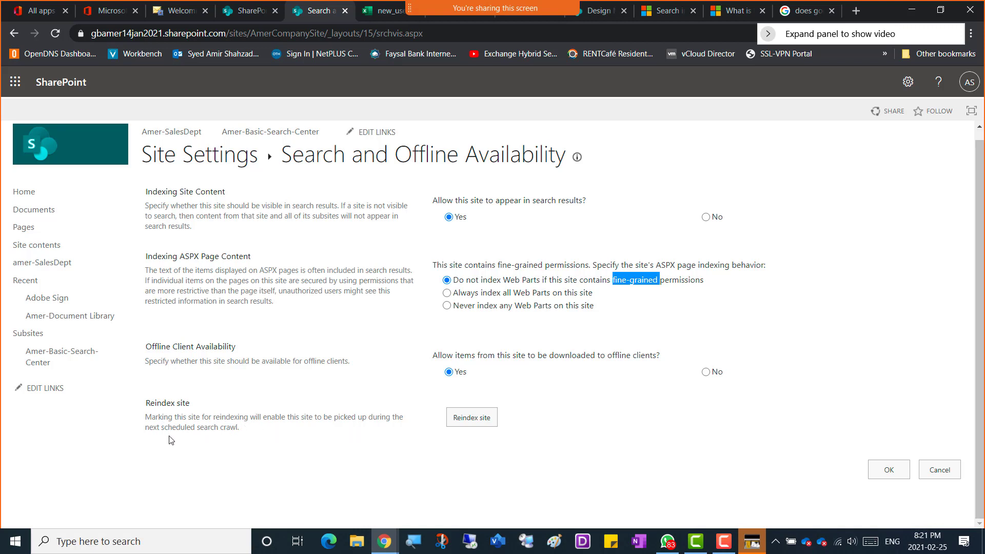
{"action": "left_click_drag", "start_coordinate": [198, 428], "coordinate": [242, 429]}
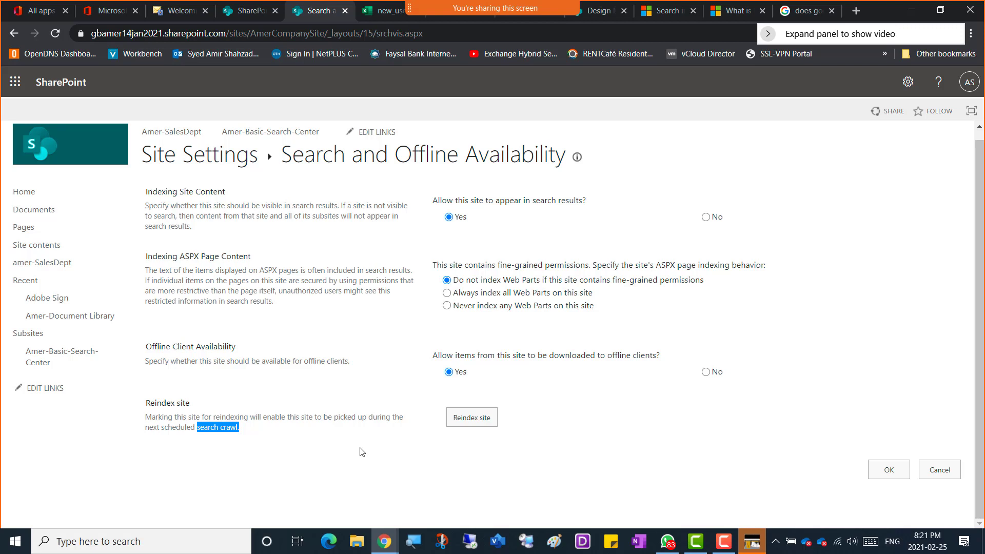
Bring up the Reindex site confirmation, capture a screenshot of it, and switch to the end of the OneNote Week 7 notes
{"action": "left_click", "coordinate": [466, 421]}
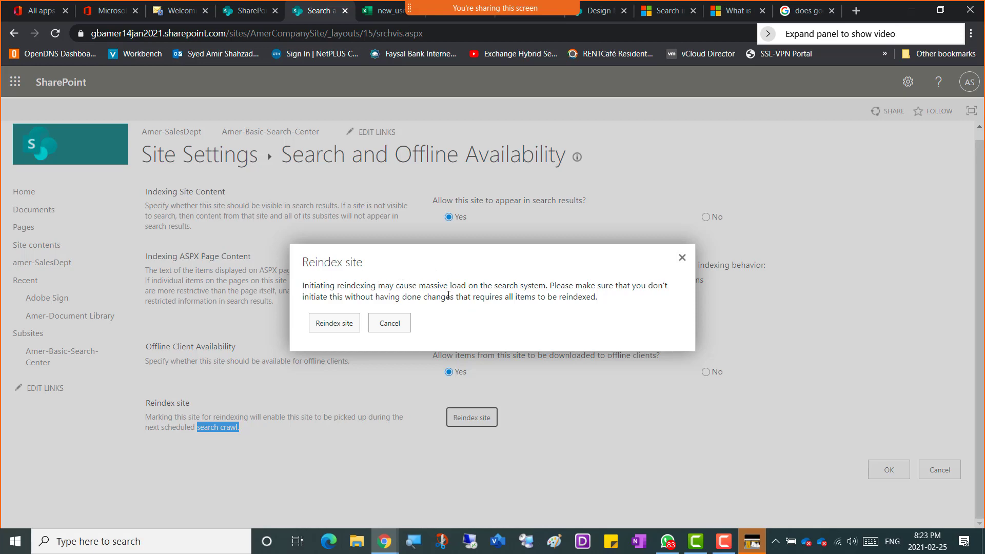
{"action": "key", "text": "super+shift+s"}
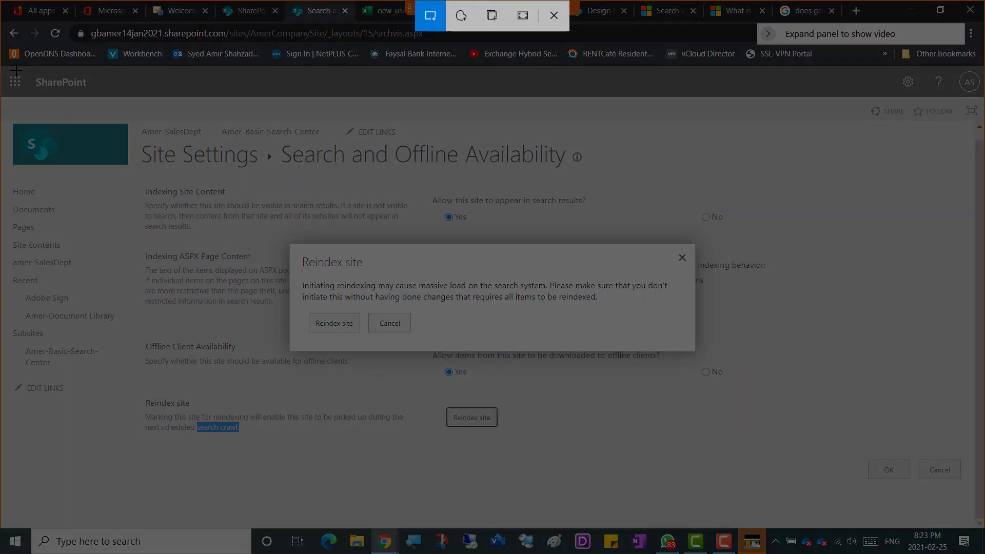
{"action": "left_click_drag", "start_coordinate": [14, 70], "coordinate": [966, 513]}
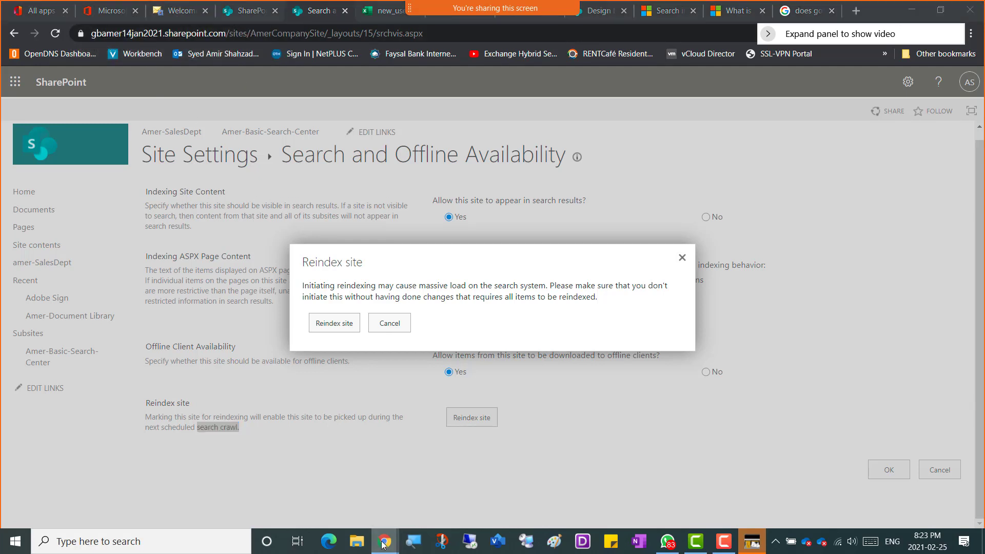
{"action": "mouse_move", "coordinate": [385, 540]}
{"action": "left_click", "coordinate": [165, 467]}
{"action": "scroll", "coordinate": [380, 474], "scroll_direction": "down", "scroll_amount": 5}
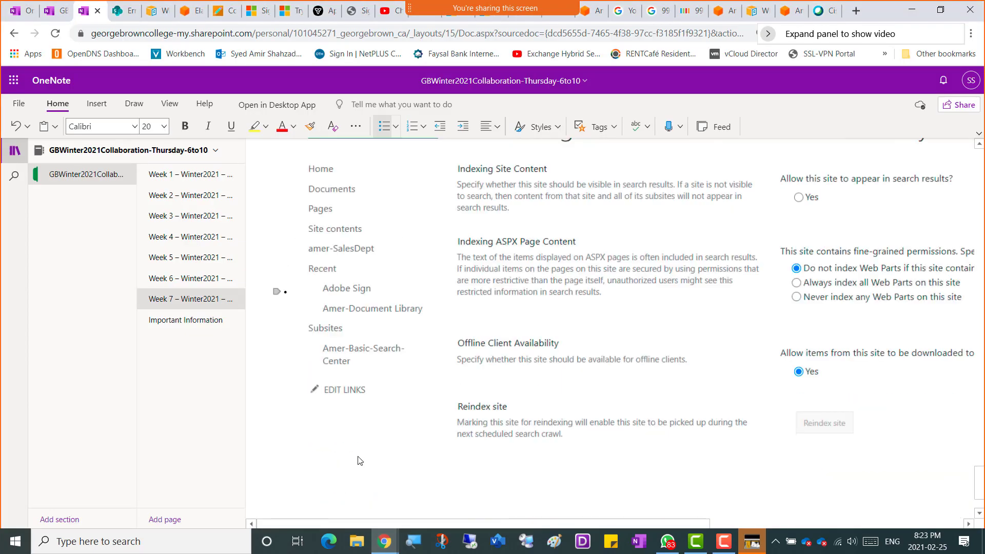
Add the caption "Screenshot 8 = Re-indexing a site" to the Week 7 notes and paste the captured reindex confirmation image beneath it
{"action": "type", "text": "Scr"}
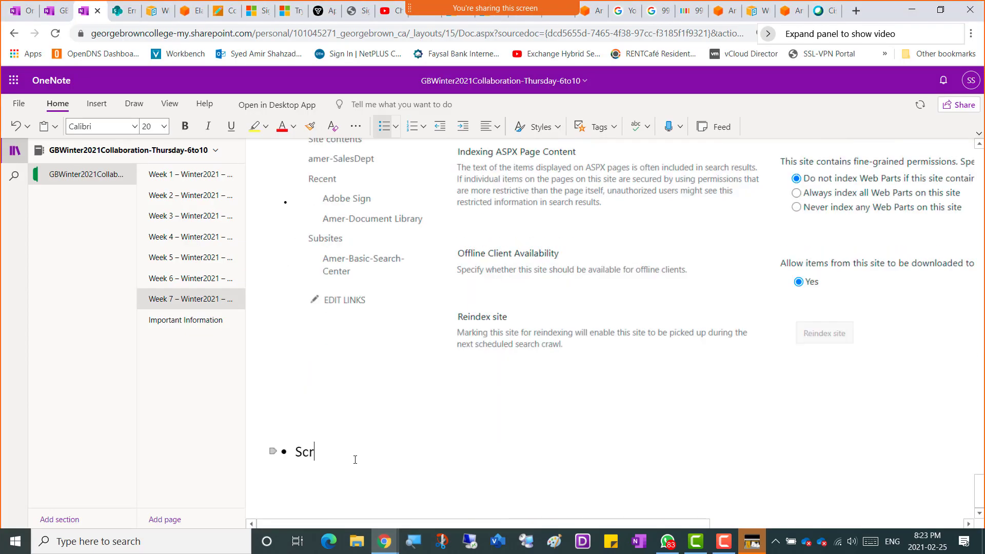
{"action": "type", "text": "eenshot 8 = Re-indexing a "}
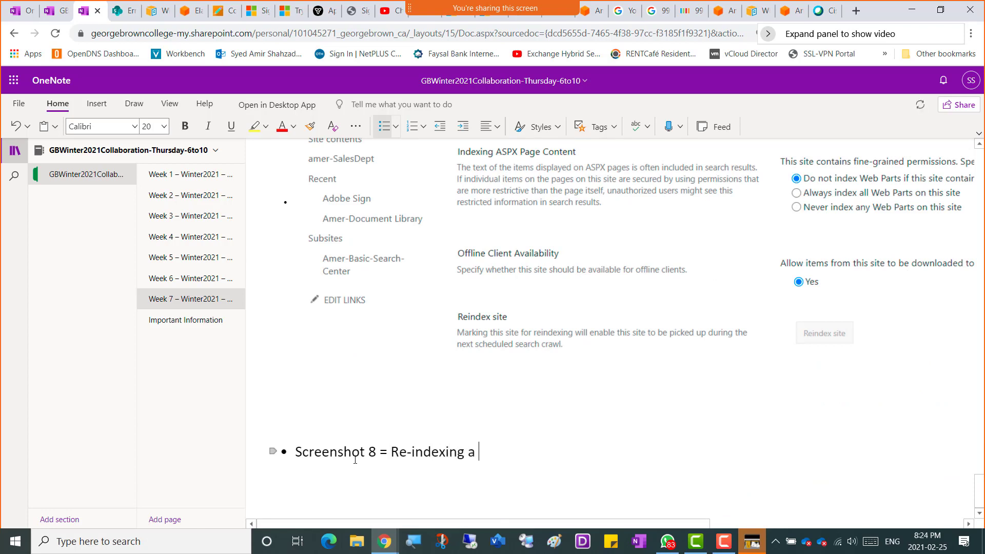
{"action": "type", "text": "site"}
{"action": "key", "text": "Return"}
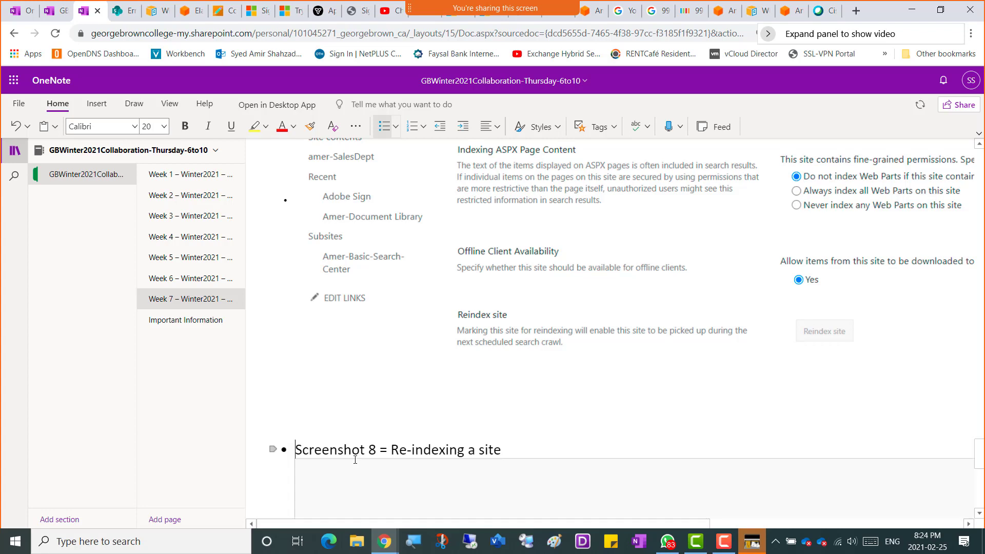
{"action": "key", "text": "ctrl+v"}
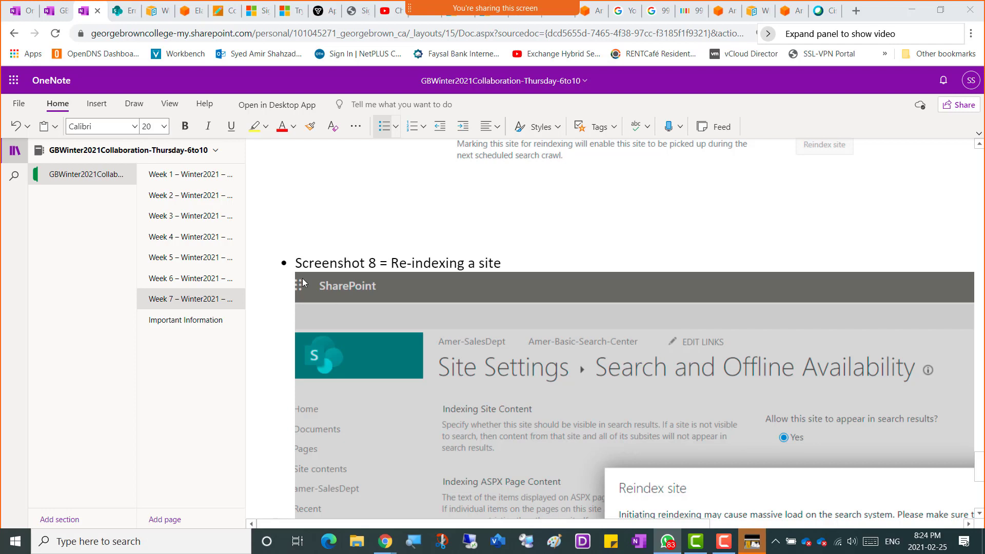
Return to SharePoint, cancel the site reindexing, and leave the Search and Offline Availability settings without saving
{"action": "key", "text": "alt+Tab"}
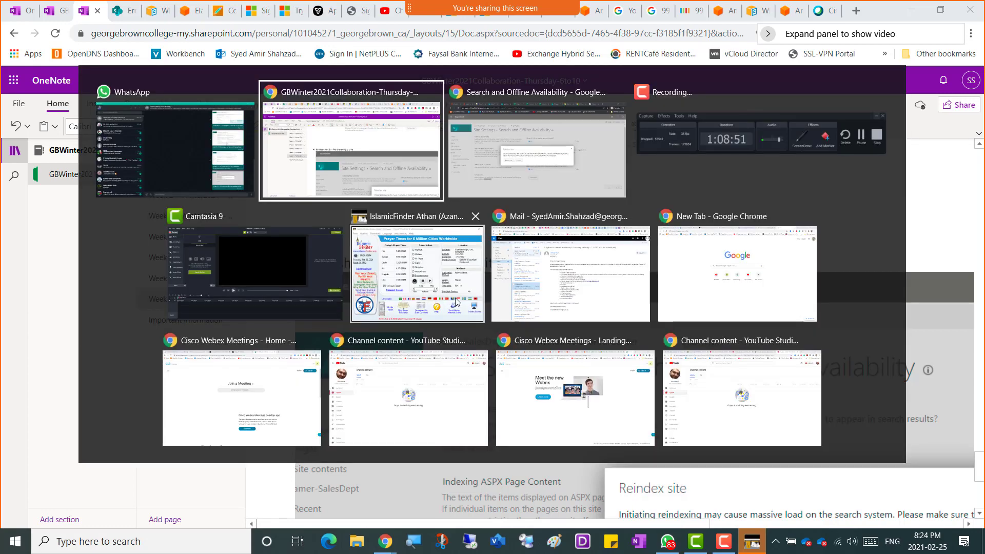
{"action": "key", "text": "alt+Tab"}
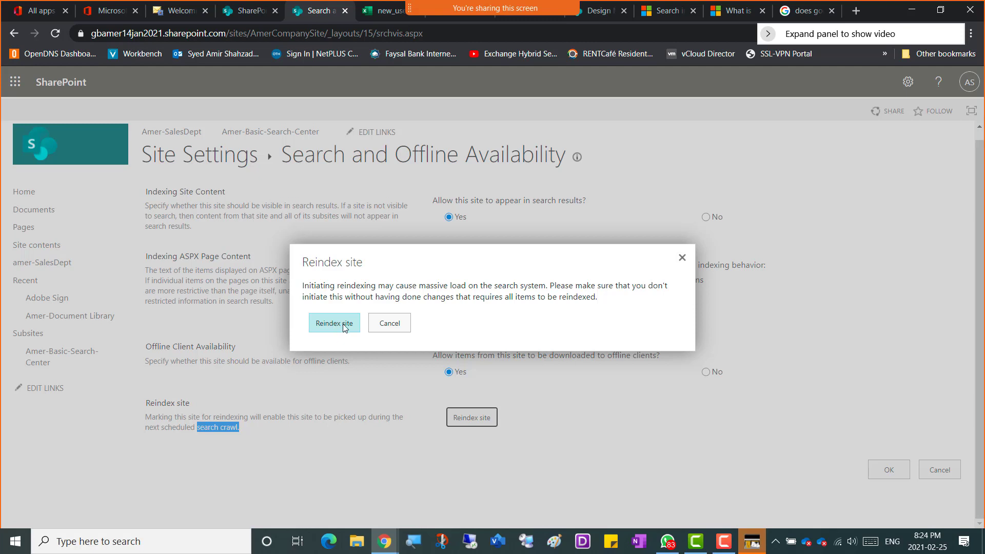
{"action": "left_click", "coordinate": [402, 328]}
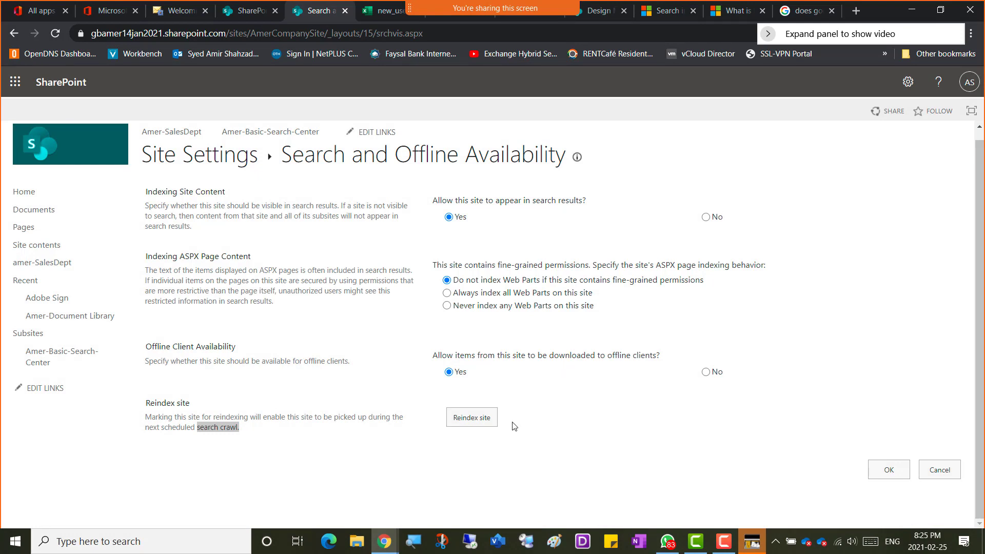
{"action": "left_click", "coordinate": [270, 422]}
{"action": "left_click", "coordinate": [946, 476]}
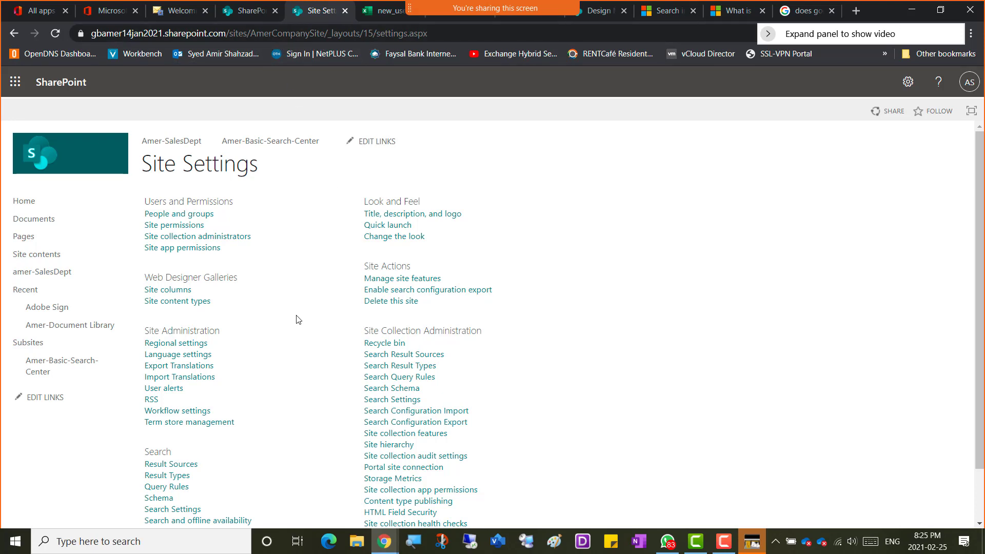
Try to open the title, description, and logo settings from the Site Settings page
{"action": "scroll", "coordinate": [301, 322], "scroll_direction": "down", "scroll_amount": 1}
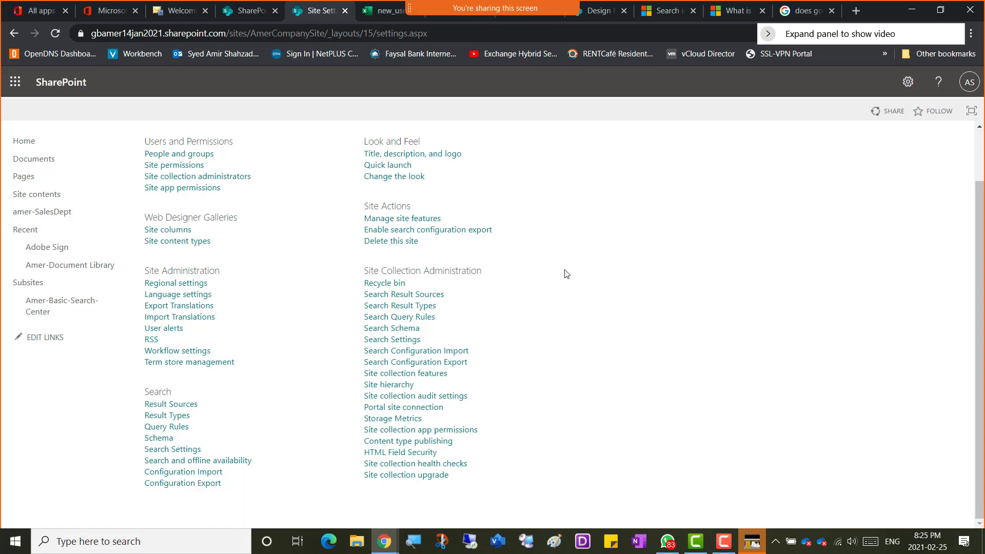
{"action": "scroll", "coordinate": [566, 274], "scroll_direction": "up", "scroll_amount": 2}
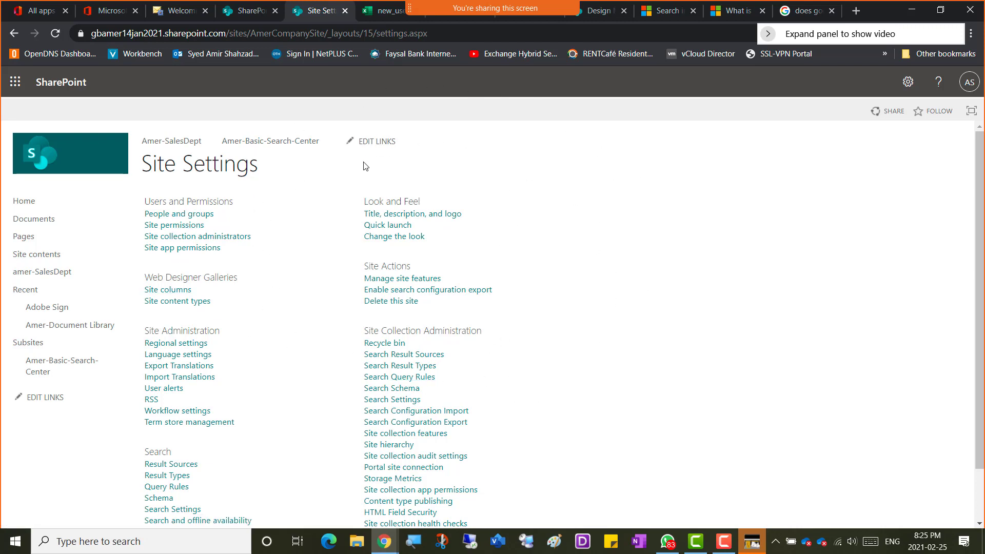
{"action": "left_click", "coordinate": [427, 216]}
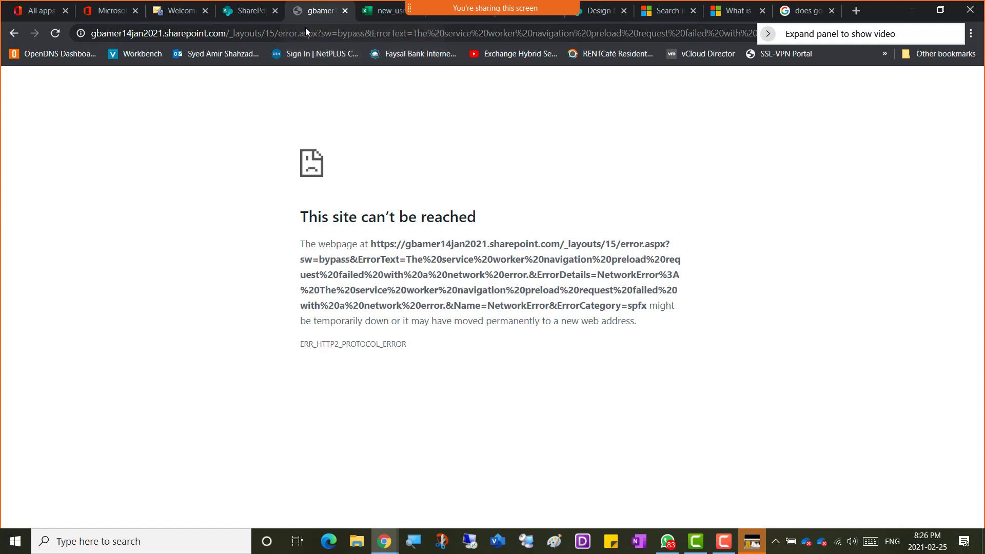
Close the failed site page and the leftover user credentials workbook and Design Manager browser tabs
{"action": "left_click", "coordinate": [348, 13]}
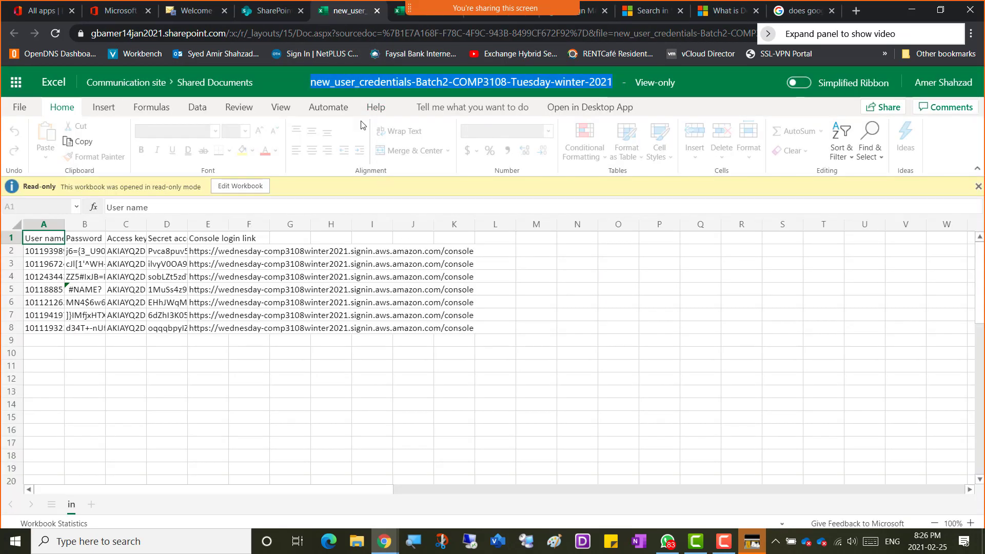
{"action": "left_click", "coordinate": [377, 11]}
{"action": "left_click", "coordinate": [377, 11]}
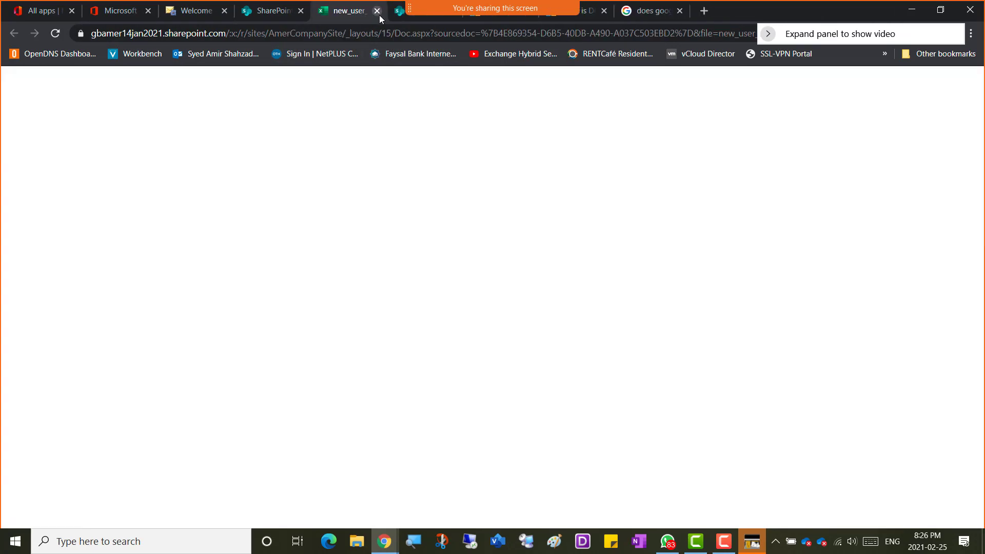
{"action": "left_click", "coordinate": [377, 10]}
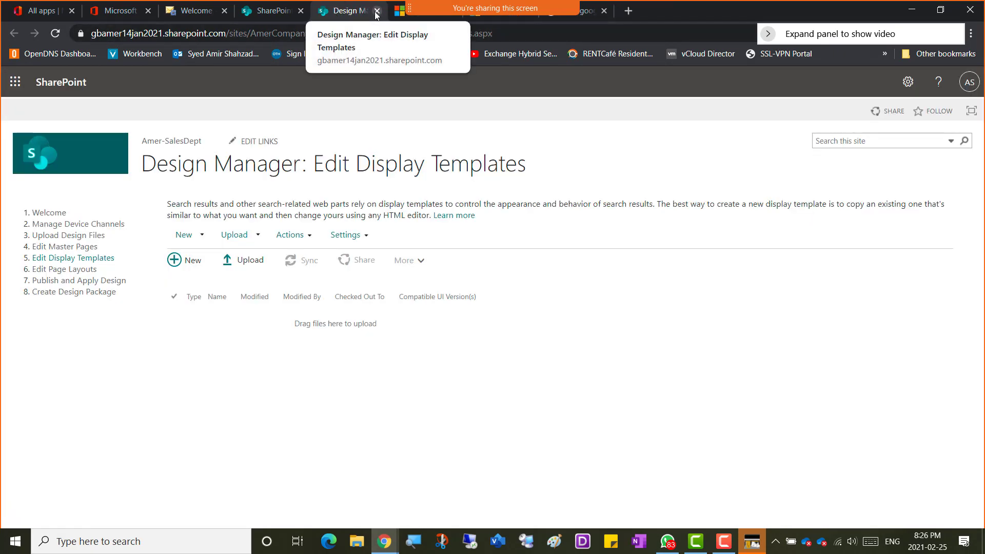
{"action": "left_click", "coordinate": [376, 12]}
Reopen AmerCompanySite from the admin center's active sites, close the Welcome browser tab, and go to the site's Site Settings
{"action": "left_click", "coordinate": [279, 15]}
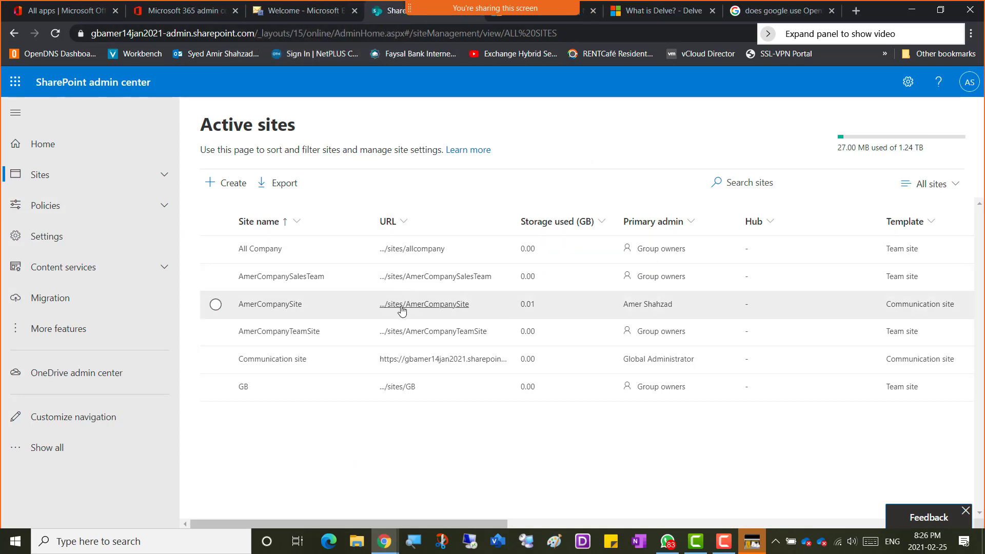
{"action": "left_click", "coordinate": [425, 304]}
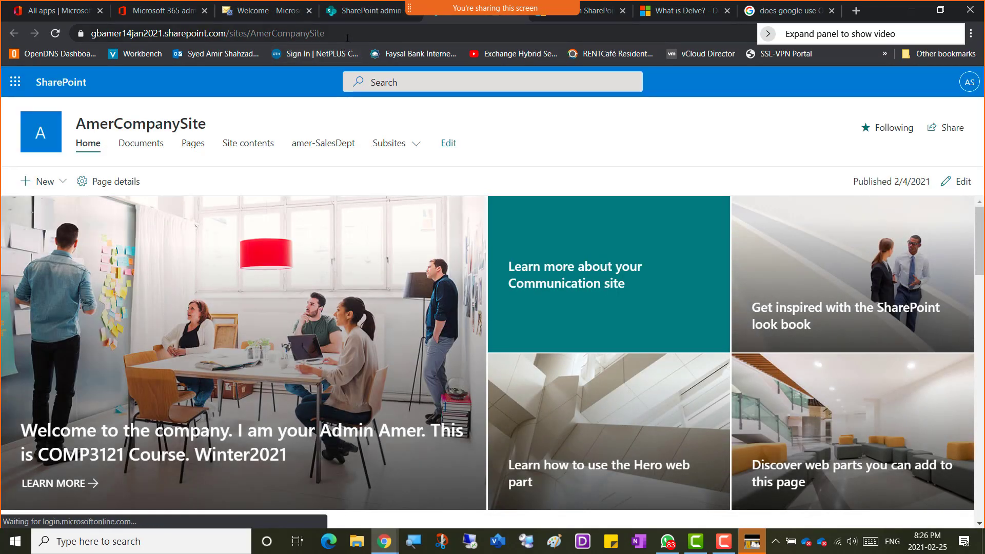
{"action": "left_click", "coordinate": [308, 11]}
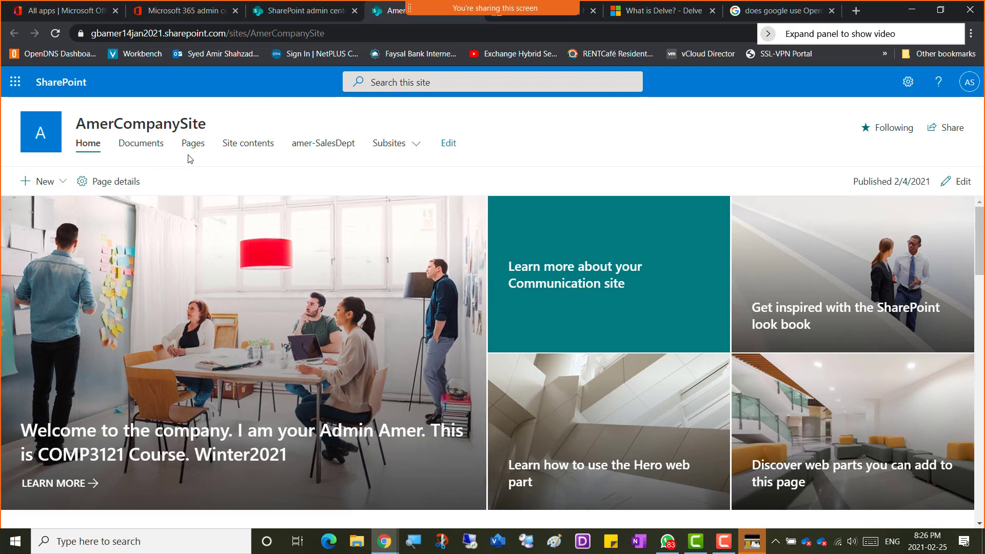
{"action": "left_click", "coordinate": [243, 148]}
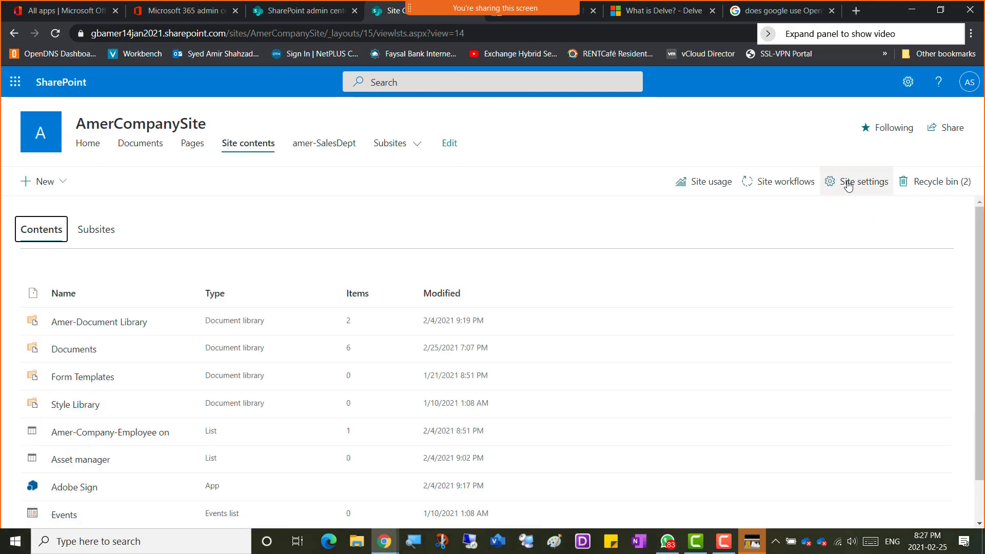
{"action": "left_click", "coordinate": [848, 186]}
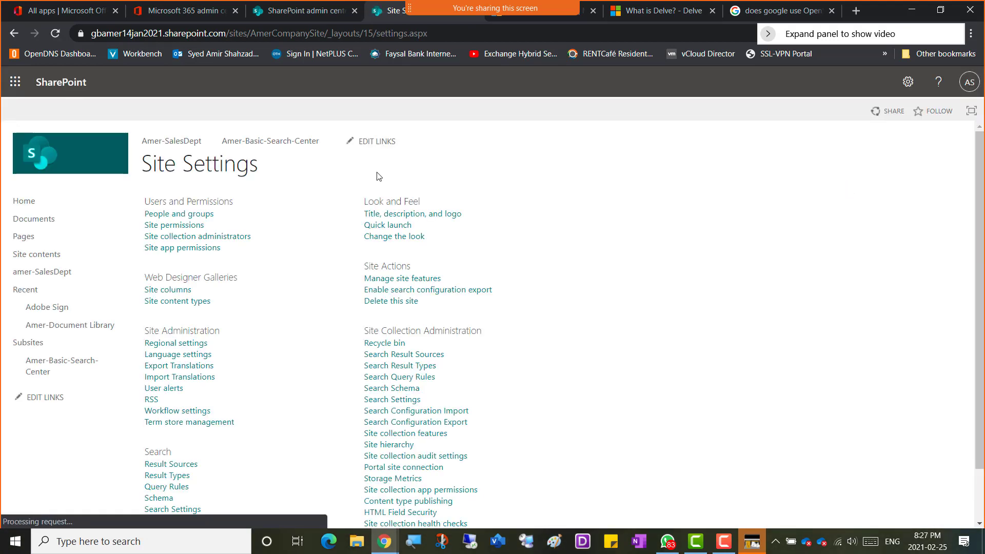
Examine the site's title, description, and logo options, including the example local logo path, and leave without saving
{"action": "left_click", "coordinate": [389, 219]}
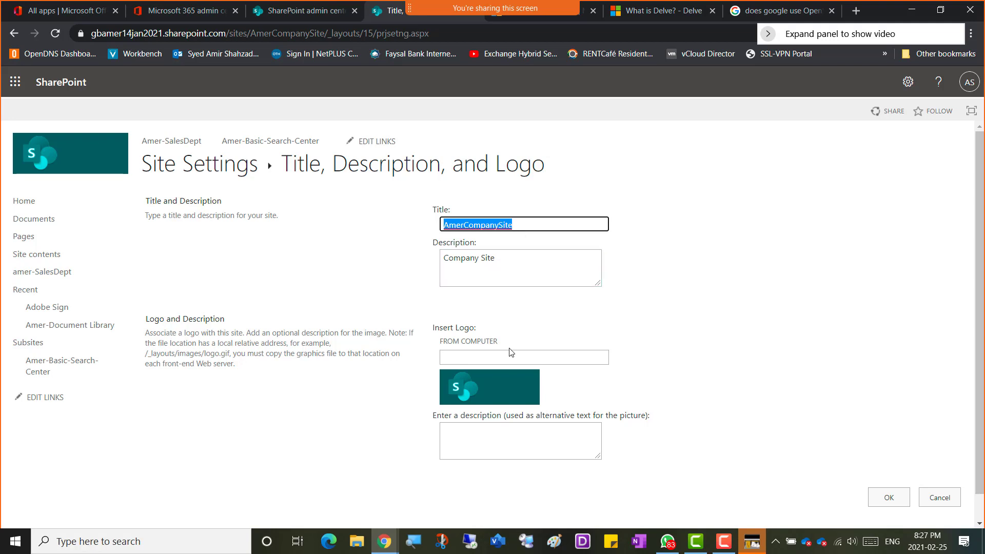
{"action": "left_click", "coordinate": [473, 361]}
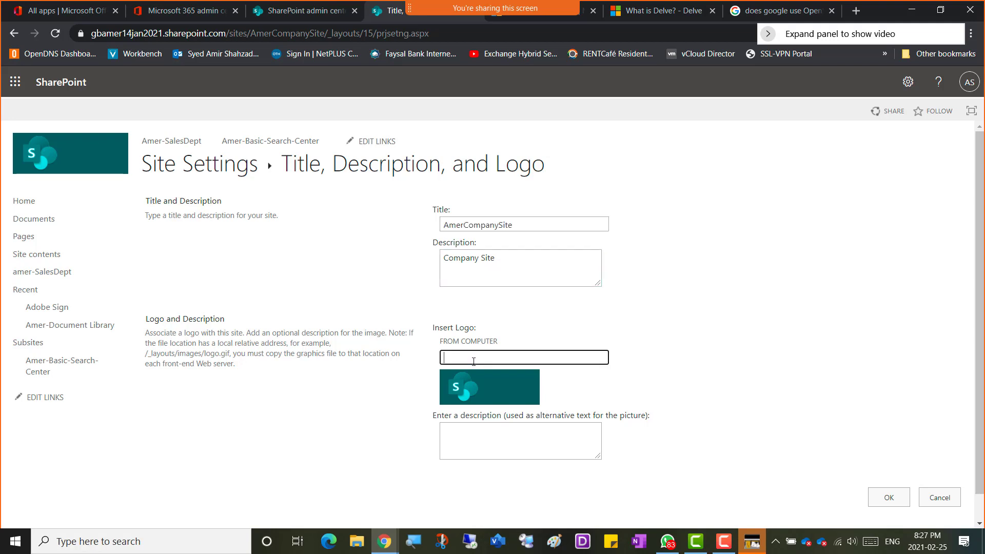
{"action": "left_click", "coordinate": [471, 390]}
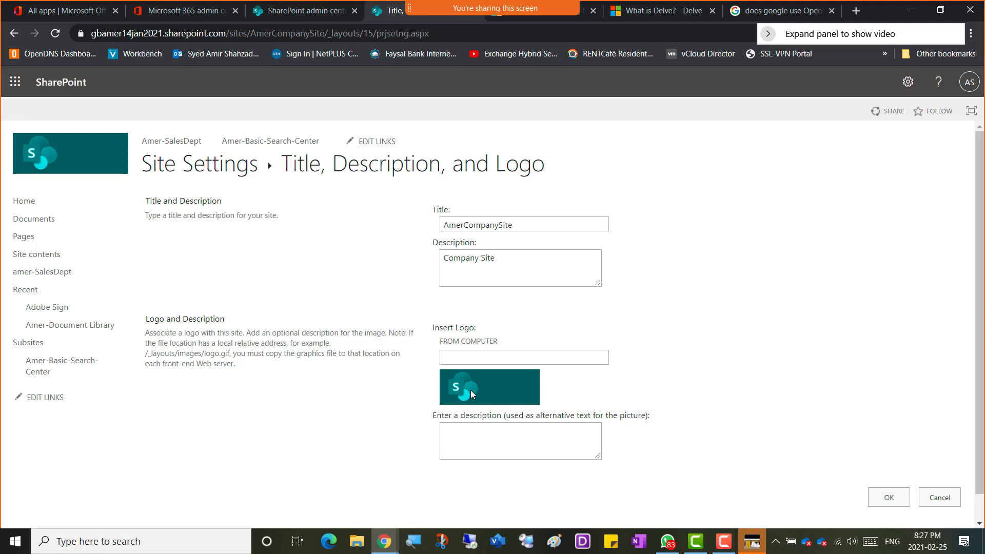
{"action": "left_click", "coordinate": [472, 353]}
{"action": "left_click", "coordinate": [465, 339]}
{"action": "left_click", "coordinate": [473, 361]}
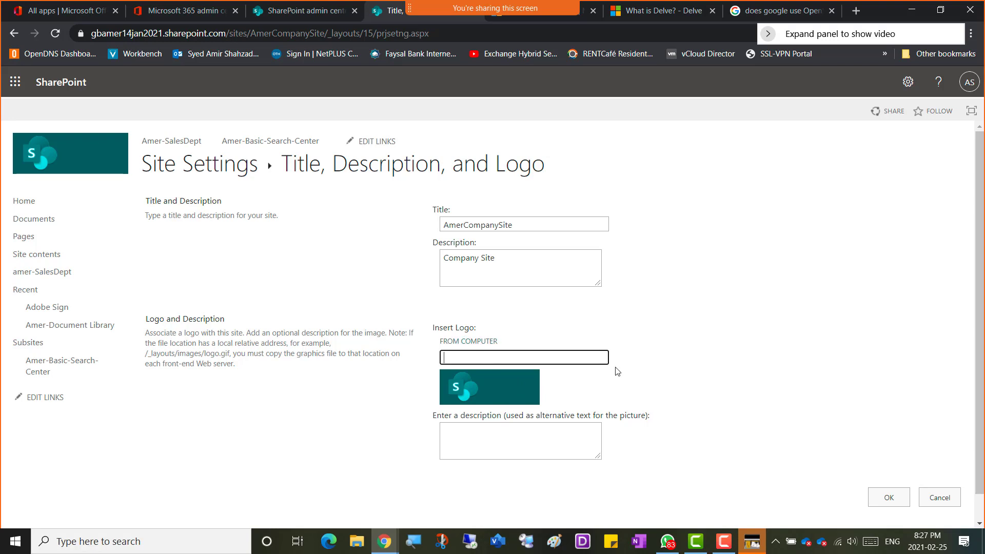
{"action": "double_click", "coordinate": [273, 343]}
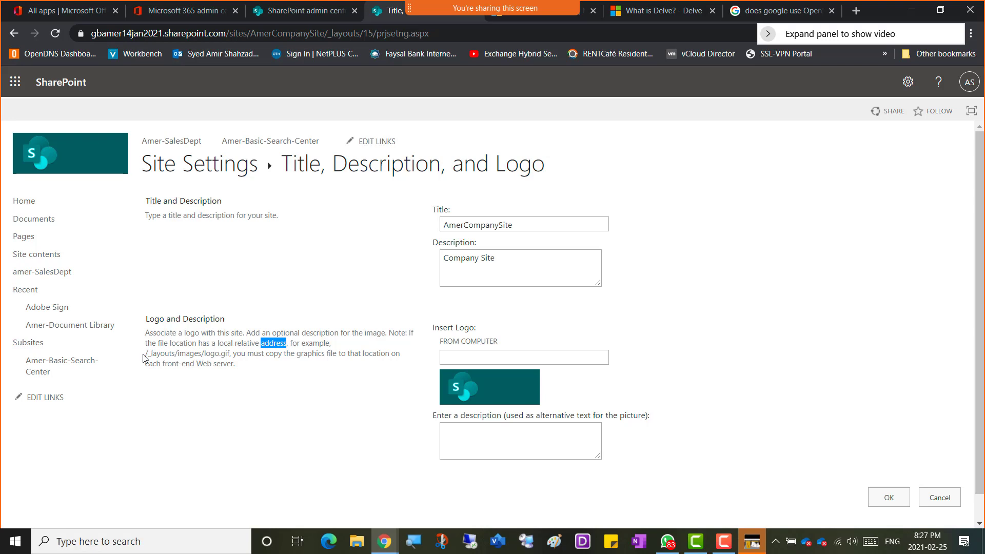
{"action": "left_click_drag", "start_coordinate": [145, 354], "coordinate": [226, 355]}
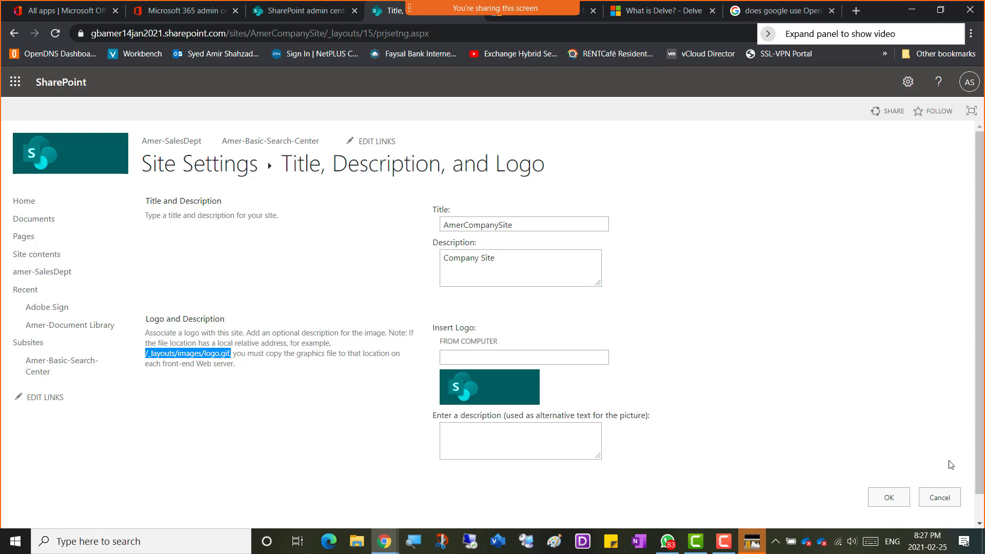
{"action": "left_click", "coordinate": [941, 499]}
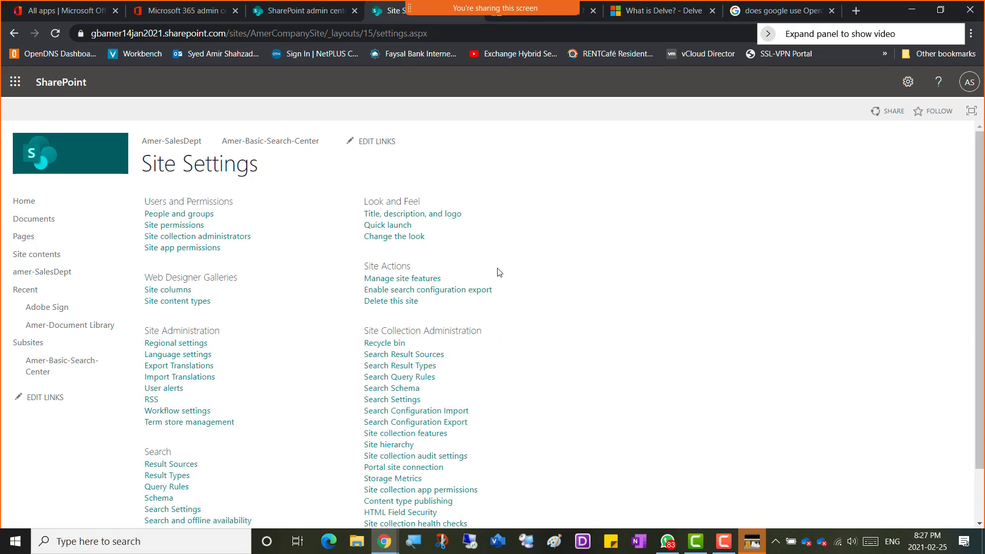
Change the Quick Launch order so that Documents is in position 4, and save the new order
{"action": "left_click", "coordinate": [399, 226]}
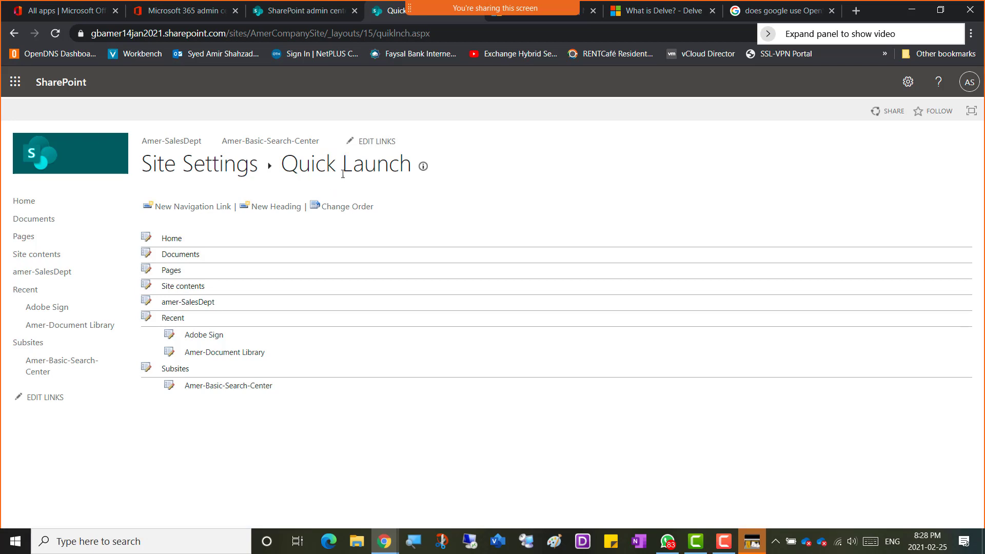
{"action": "left_click", "coordinate": [337, 210]}
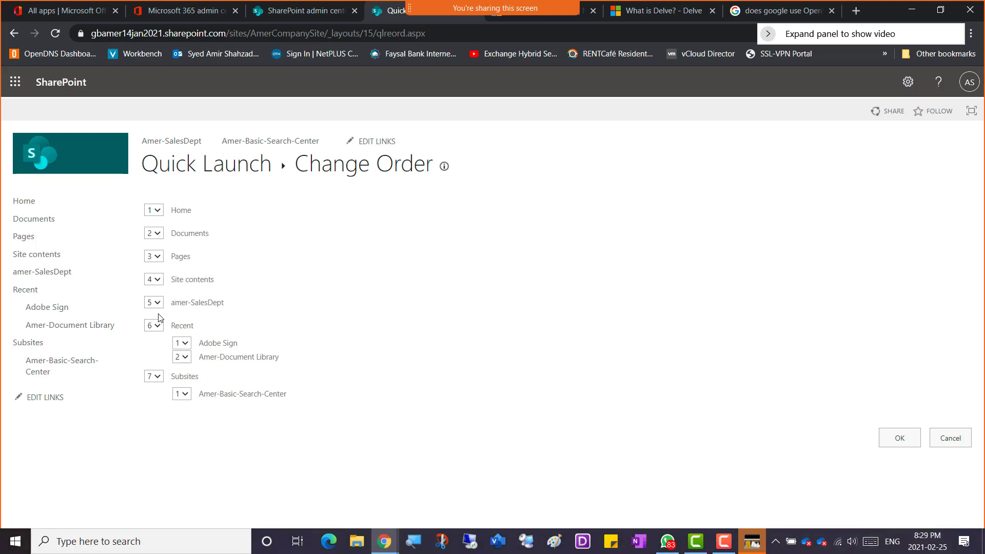
{"action": "left_click", "coordinate": [156, 233]}
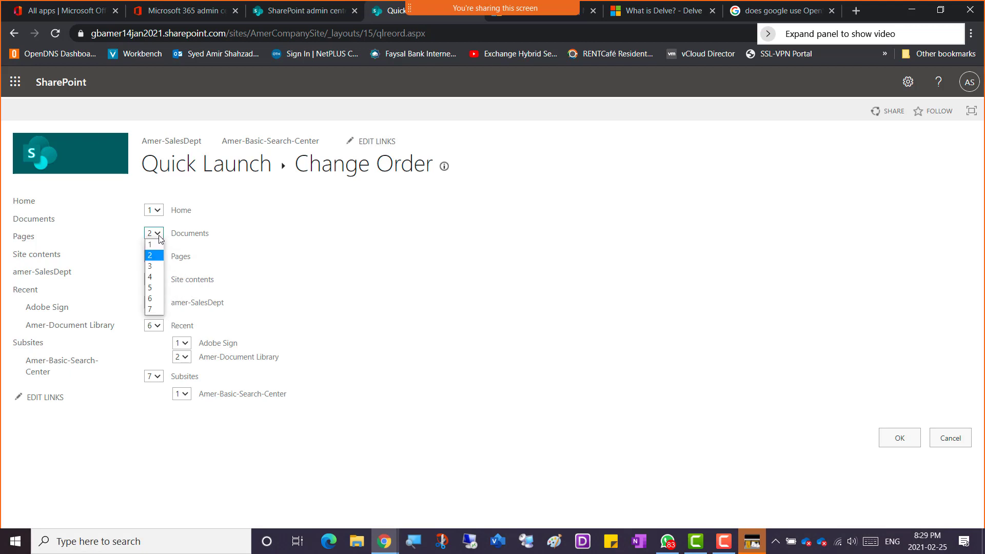
{"action": "left_click", "coordinate": [160, 239]}
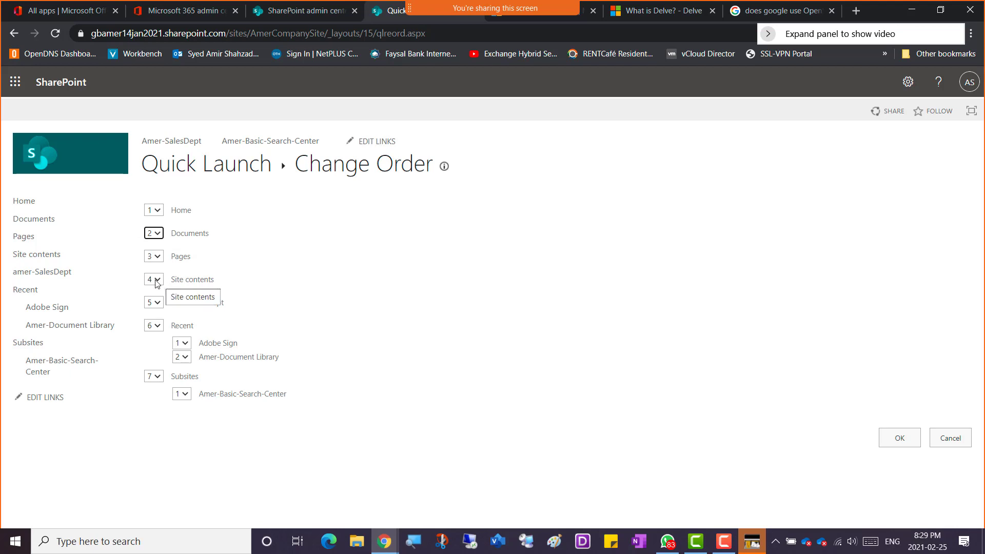
{"action": "left_click", "coordinate": [157, 233]}
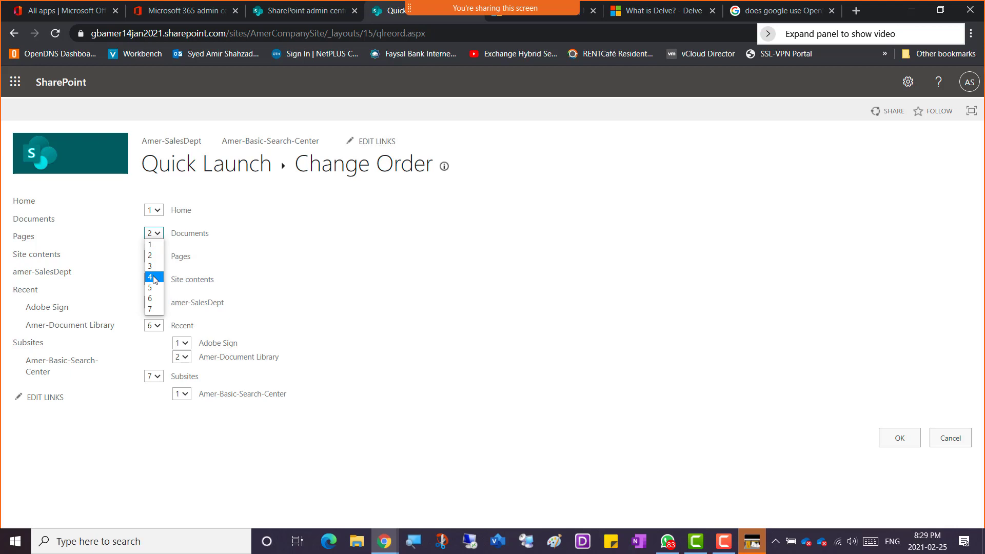
{"action": "left_click", "coordinate": [153, 277]}
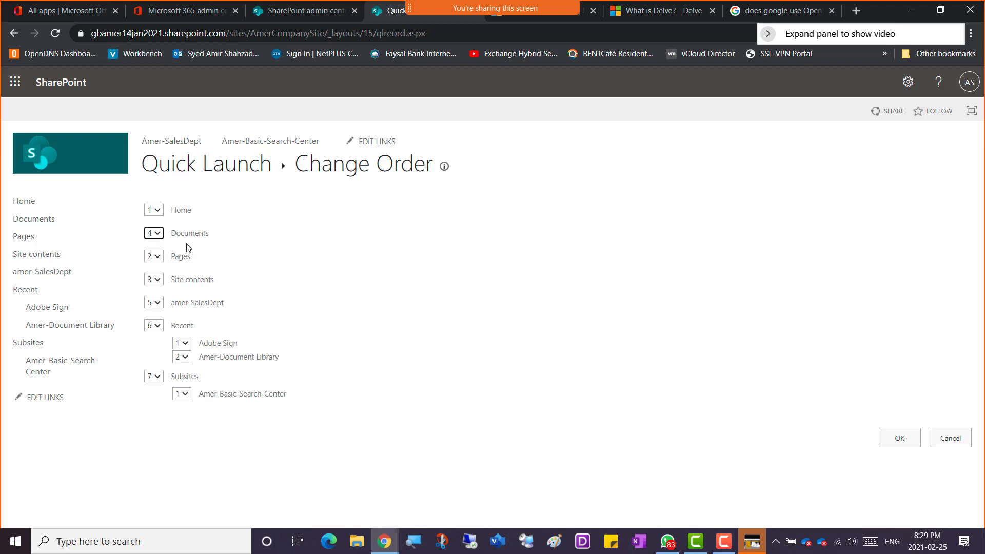
{"action": "left_click", "coordinate": [580, 437]}
{"action": "left_click", "coordinate": [897, 442]}
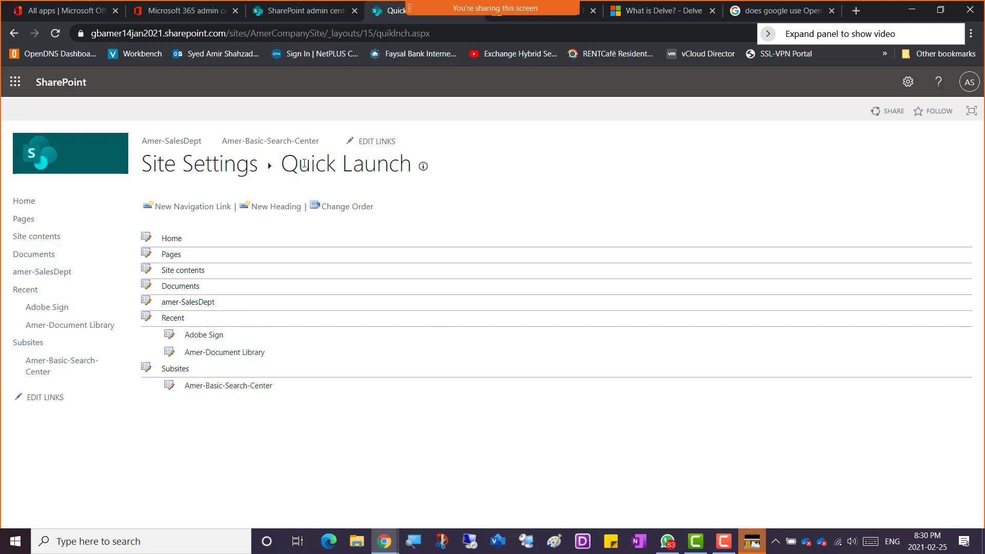
Return to Site Settings and examine the themes offered in the Change the look gallery
{"action": "left_click", "coordinate": [210, 167]}
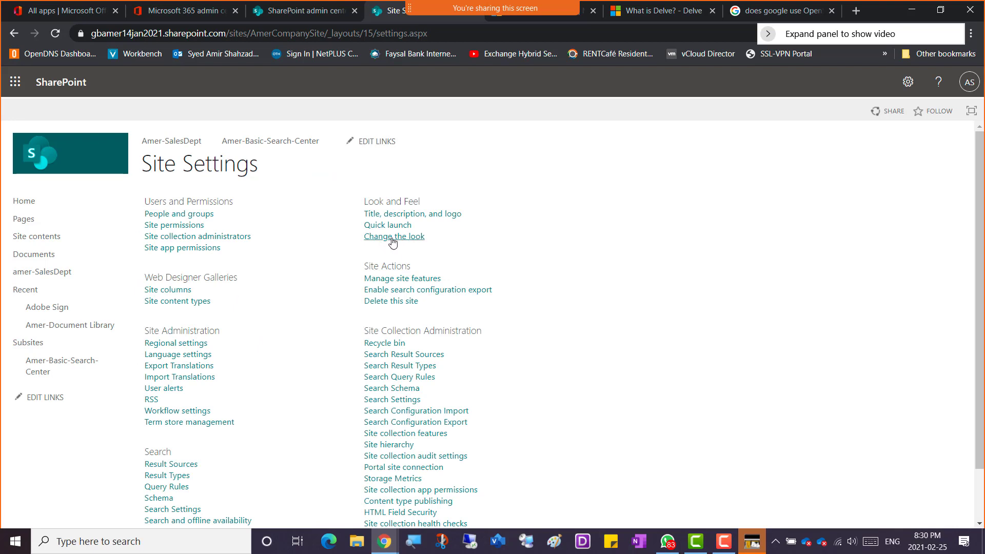
{"action": "left_click", "coordinate": [396, 239]}
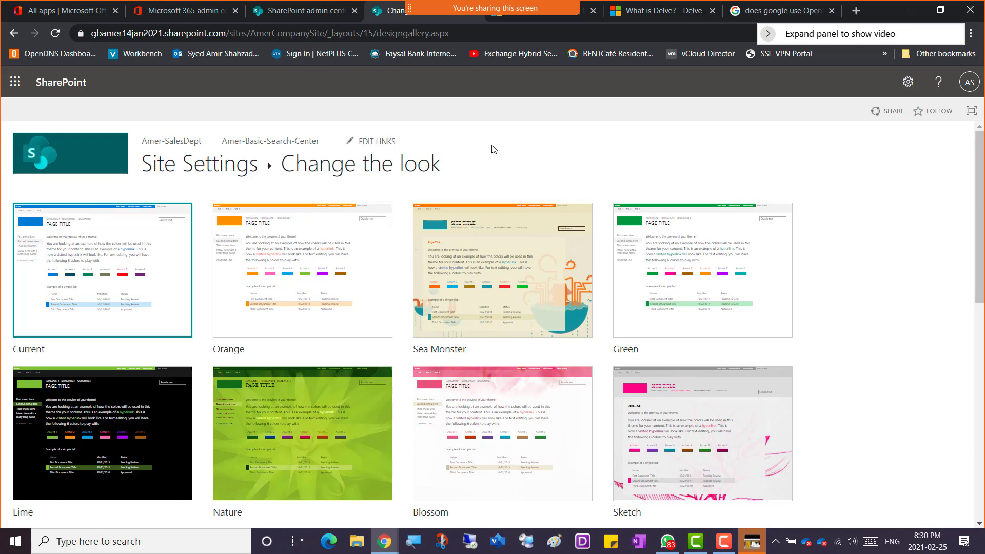
{"action": "scroll", "coordinate": [493, 149], "scroll_direction": "down", "scroll_amount": 4}
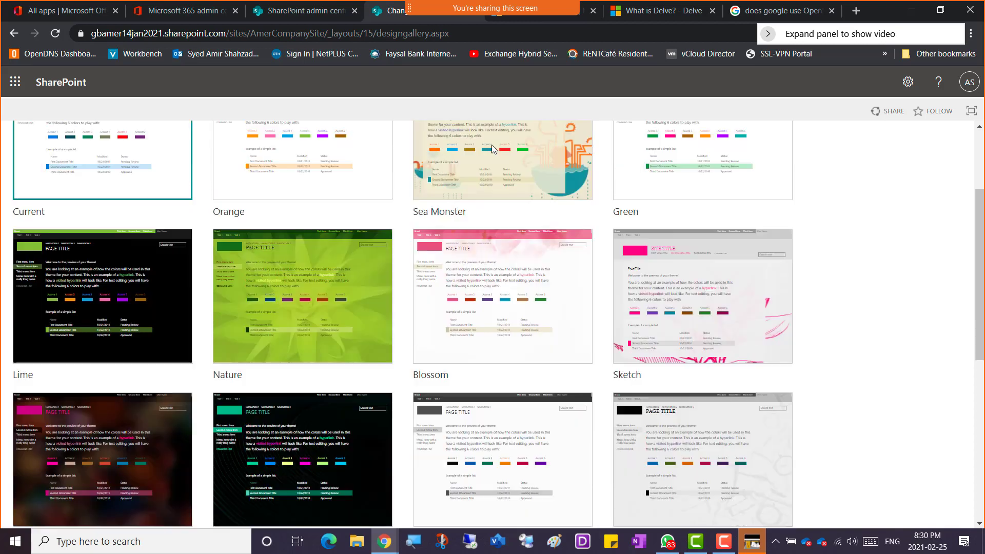
{"action": "scroll", "coordinate": [816, 360], "scroll_direction": "down", "scroll_amount": 1}
{"action": "scroll", "coordinate": [816, 359], "scroll_direction": "down", "scroll_amount": 4}
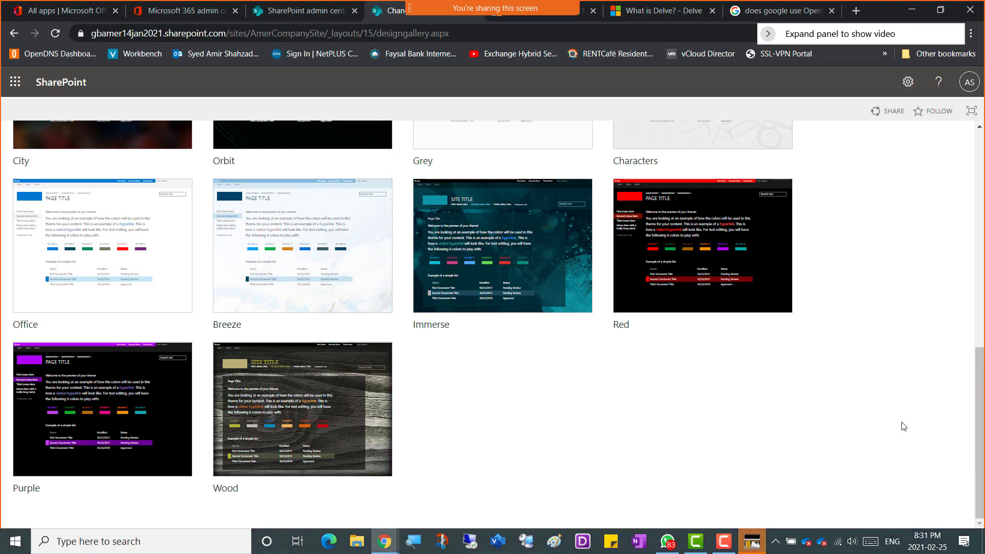
{"action": "scroll", "coordinate": [904, 406], "scroll_direction": "up", "scroll_amount": 3}
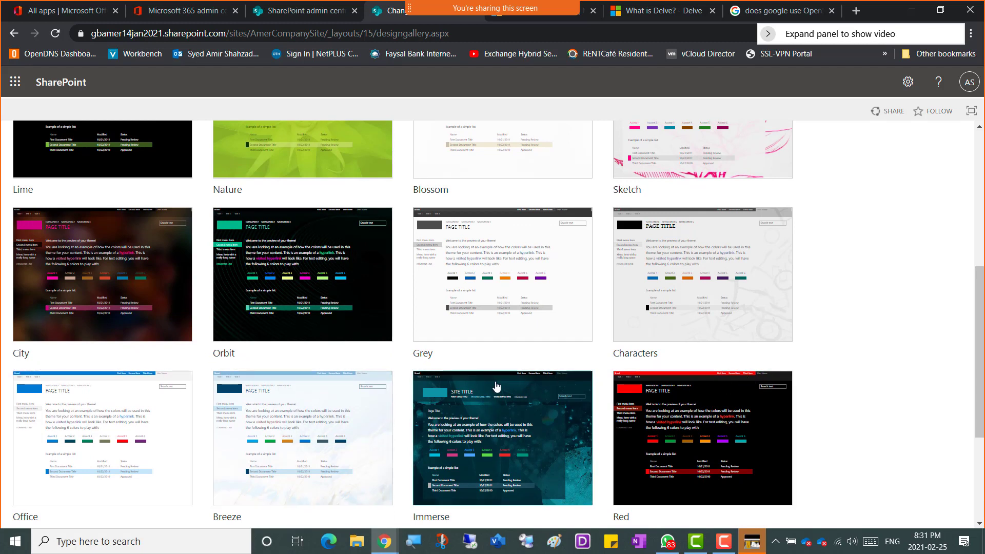
{"action": "scroll", "coordinate": [451, 383], "scroll_direction": "down", "scroll_amount": 2}
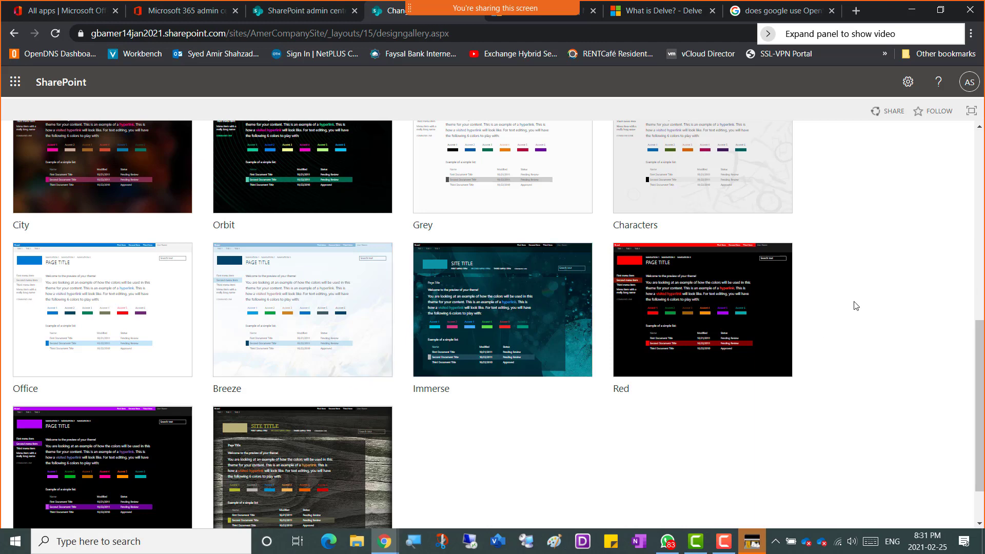
{"action": "scroll", "coordinate": [855, 305], "scroll_direction": "up", "scroll_amount": 6}
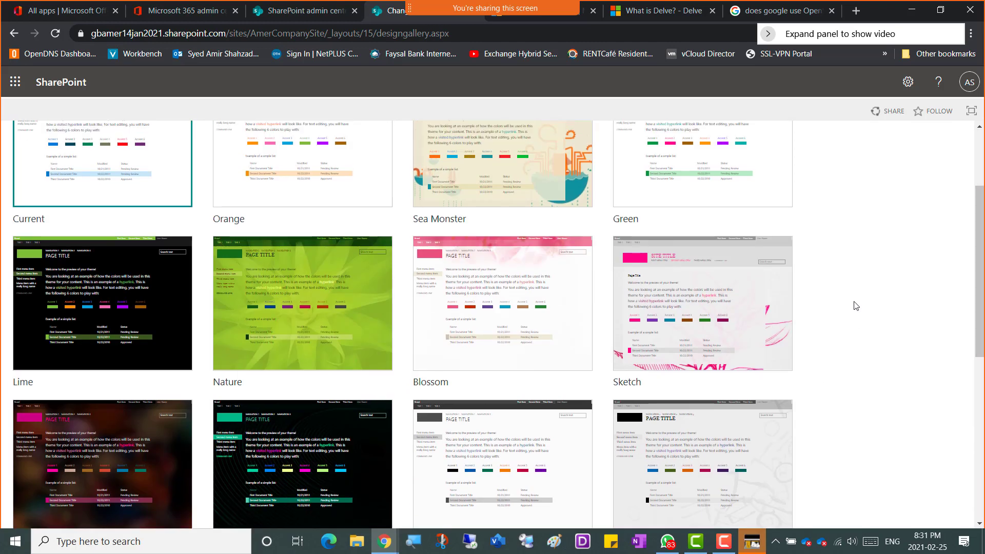
{"action": "scroll", "coordinate": [855, 305], "scroll_direction": "up", "scroll_amount": 3}
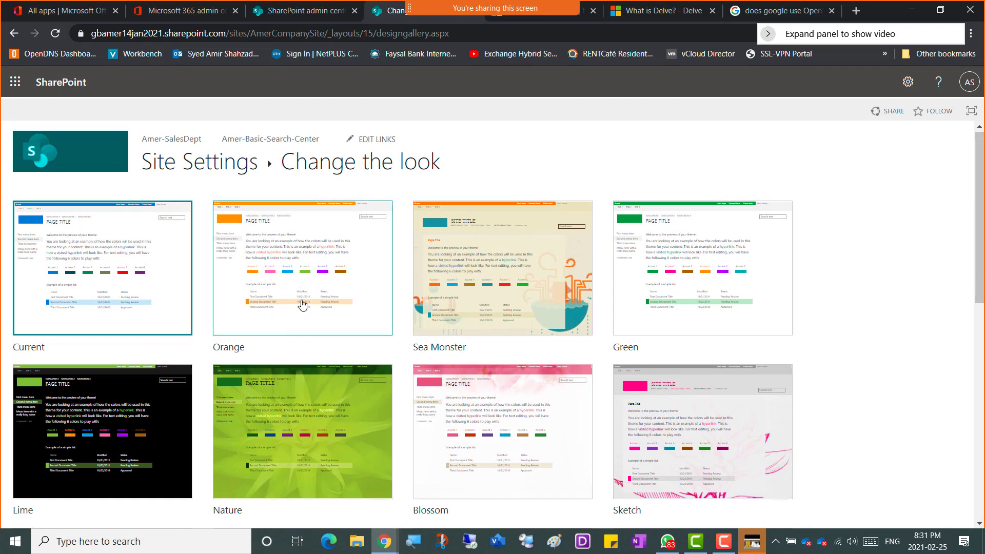
Preview the Sea Monster theme on the site, decline it, and return to Site Settings
{"action": "left_click", "coordinate": [485, 272]}
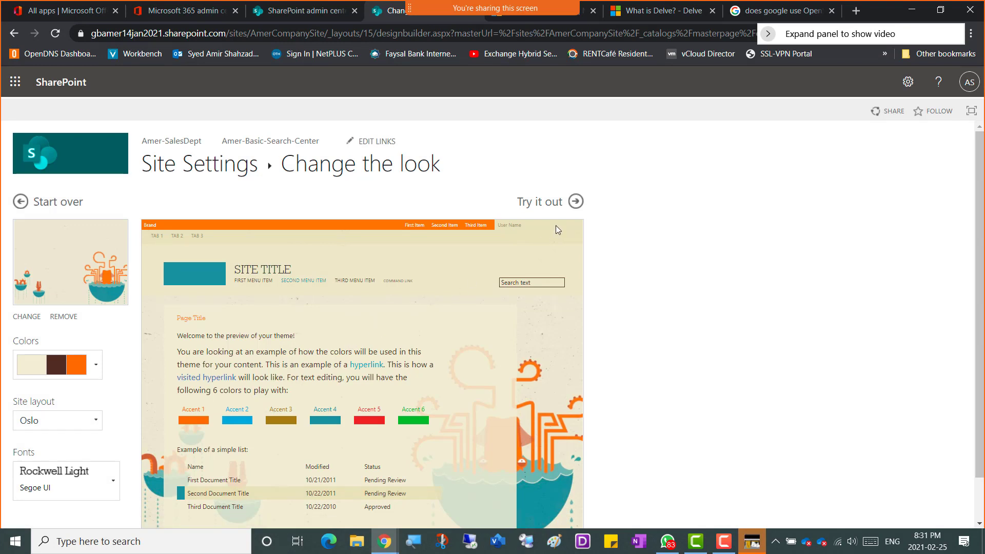
{"action": "left_click", "coordinate": [542, 203]}
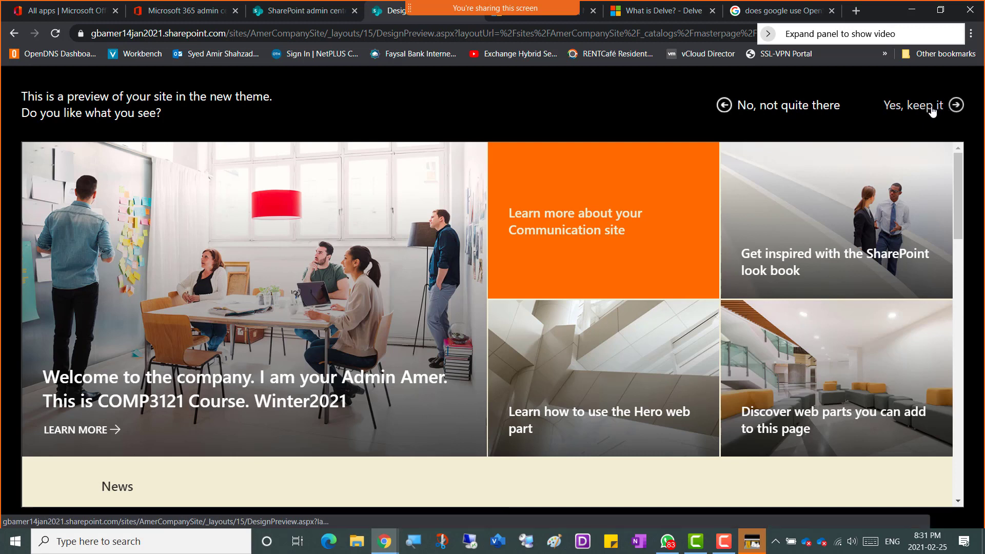
{"action": "left_click", "coordinate": [770, 109]}
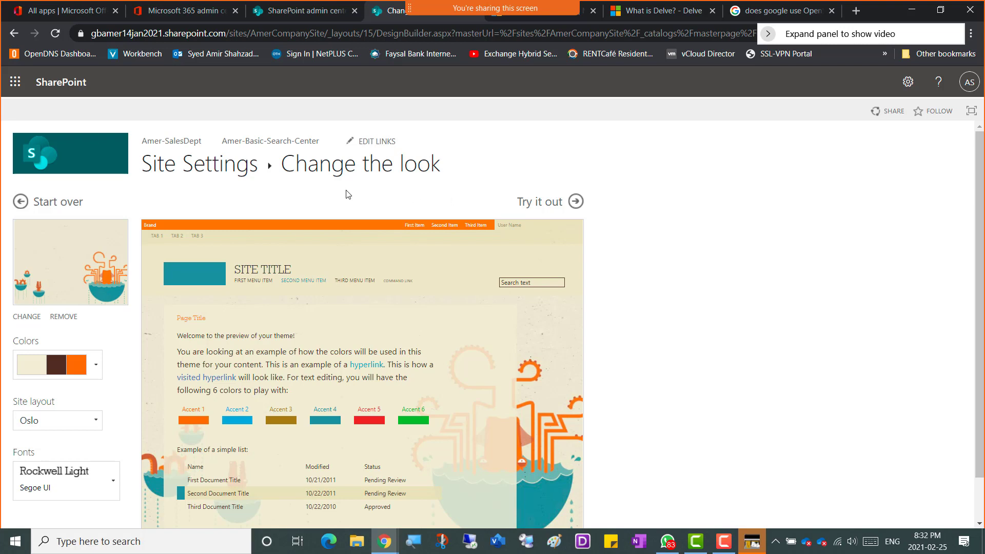
{"action": "left_click", "coordinate": [190, 173]}
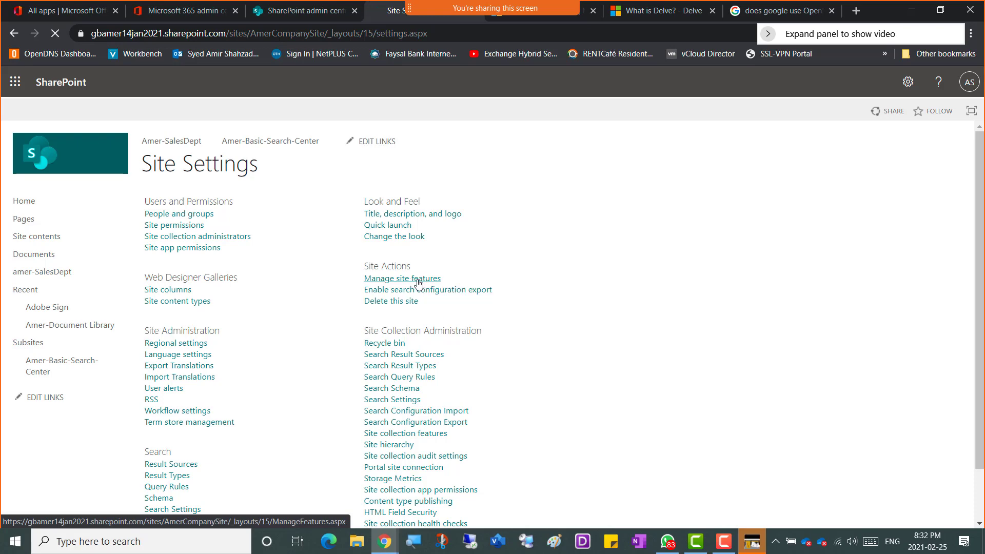
Examine which features are available and active under Manage site features, and return to Site Settings
{"action": "left_click", "coordinate": [417, 281]}
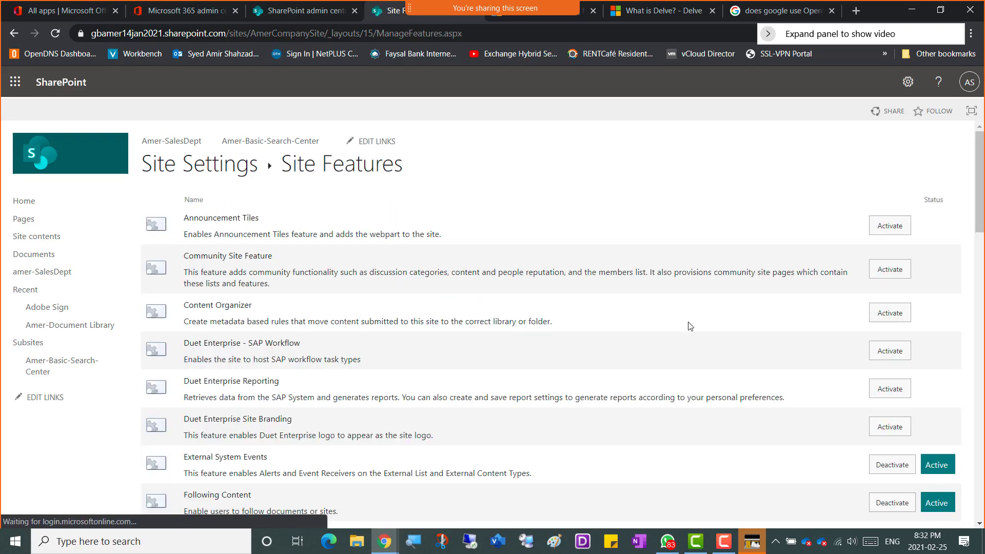
{"action": "scroll", "coordinate": [486, 324], "scroll_direction": "down", "scroll_amount": 8}
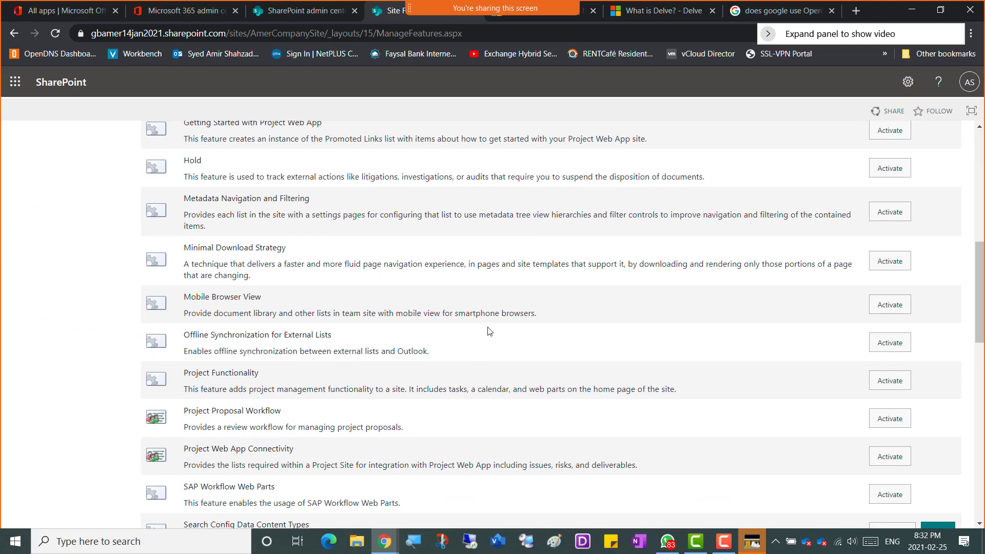
{"action": "scroll", "coordinate": [506, 330], "scroll_direction": "up", "scroll_amount": 6}
{"action": "scroll", "coordinate": [514, 322], "scroll_direction": "down", "scroll_amount": 1}
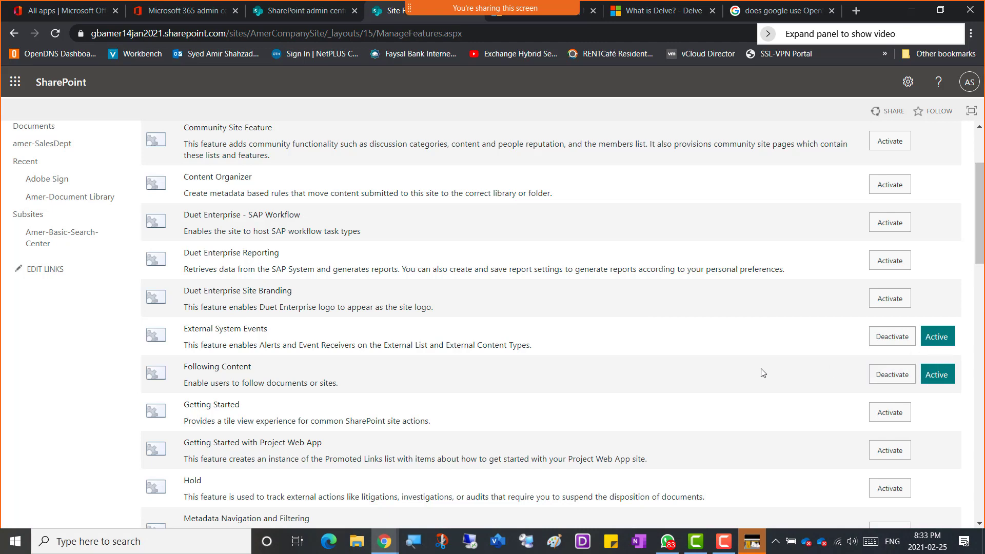
{"action": "scroll", "coordinate": [764, 373], "scroll_direction": "up", "scroll_amount": 3}
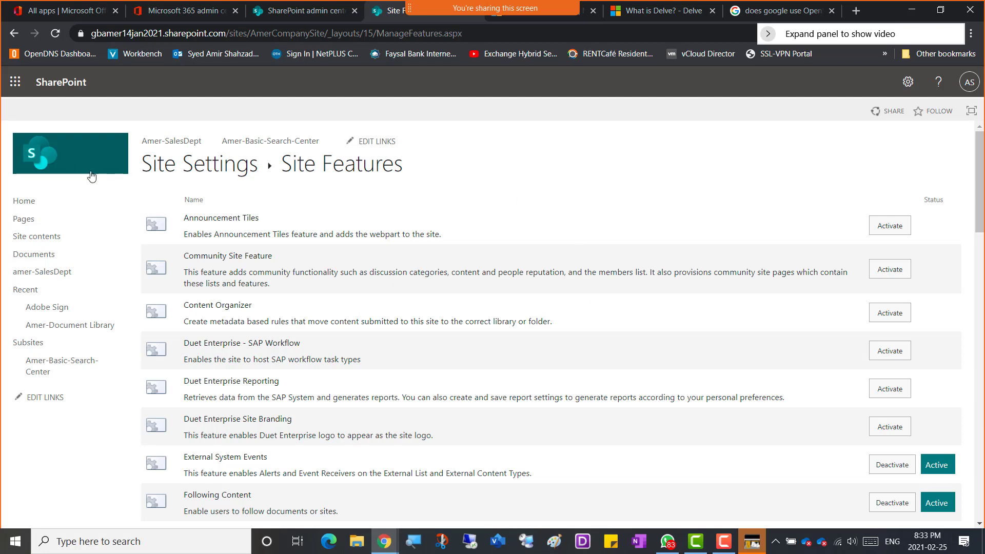
{"action": "left_click", "coordinate": [210, 170]}
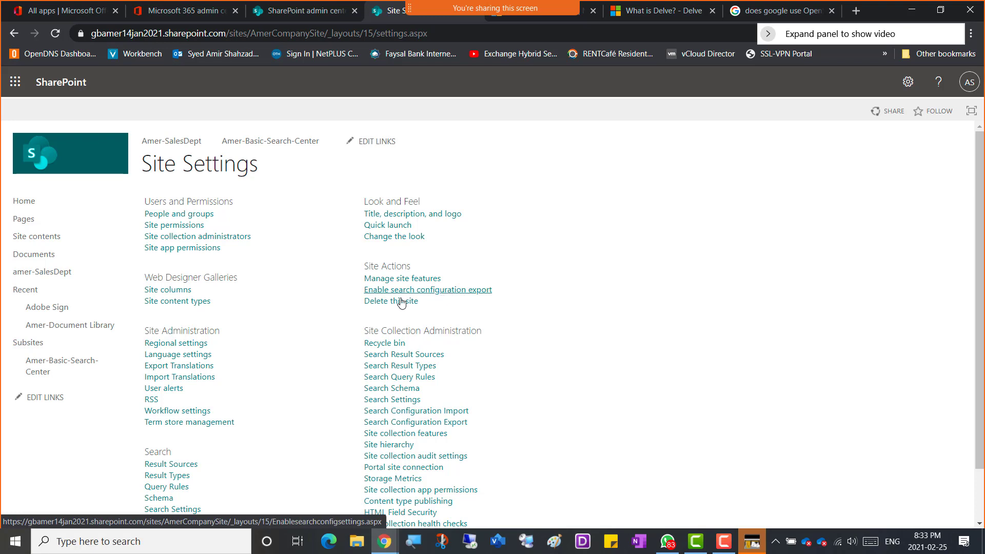
Enable search configuration export for the site and close the confirmation page
{"action": "scroll", "coordinate": [234, 389], "scroll_direction": "down", "scroll_amount": 1}
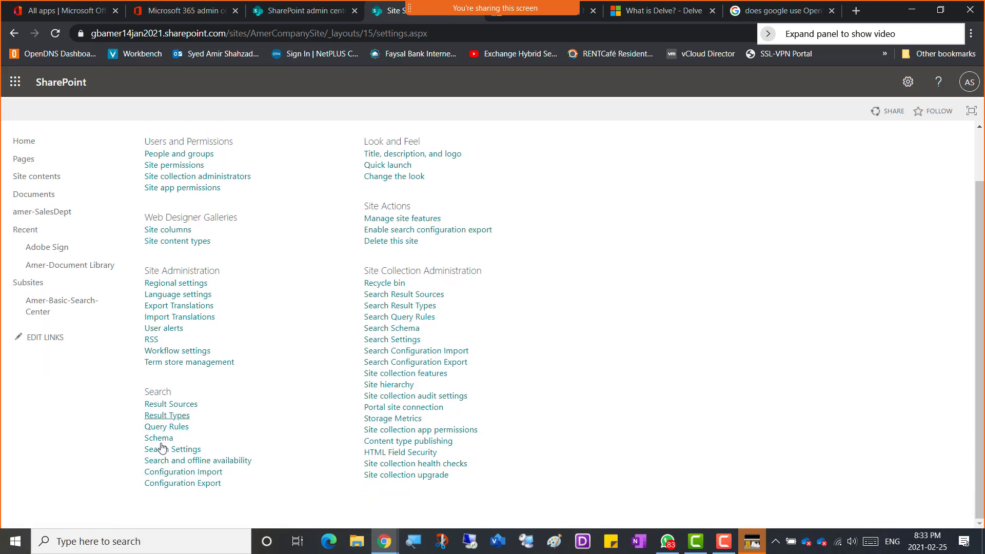
{"action": "scroll", "coordinate": [500, 269], "scroll_direction": "up", "scroll_amount": 1}
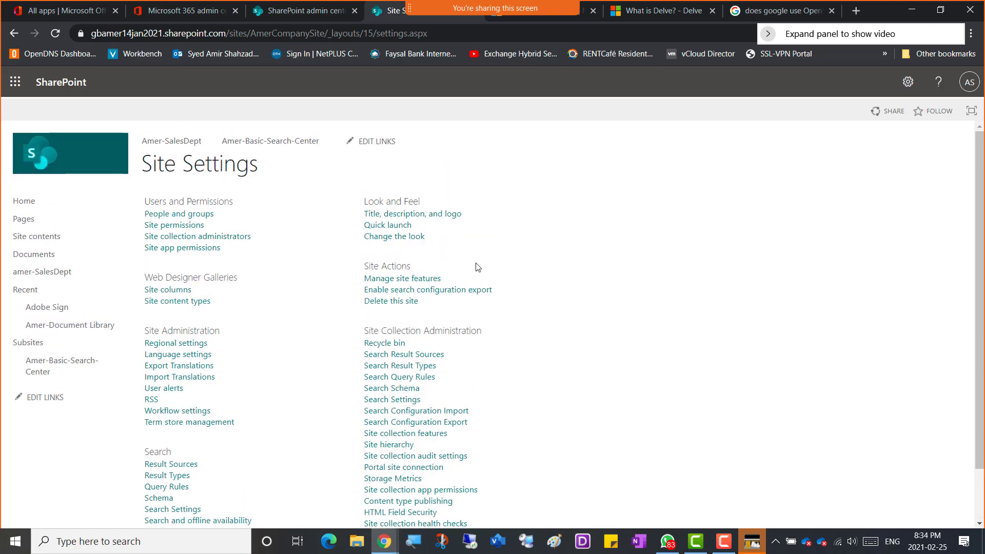
{"action": "left_click", "coordinate": [449, 294]}
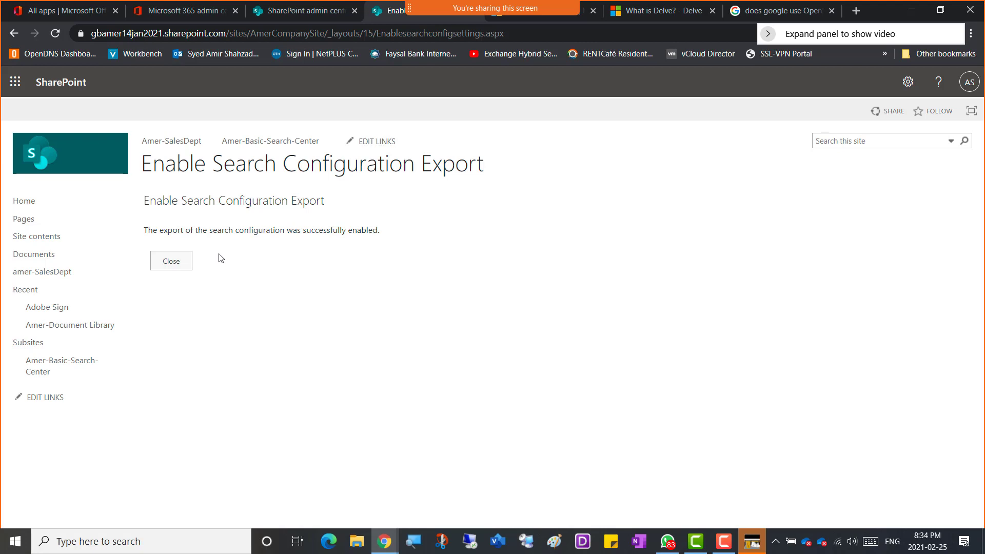
{"action": "left_click", "coordinate": [172, 262]}
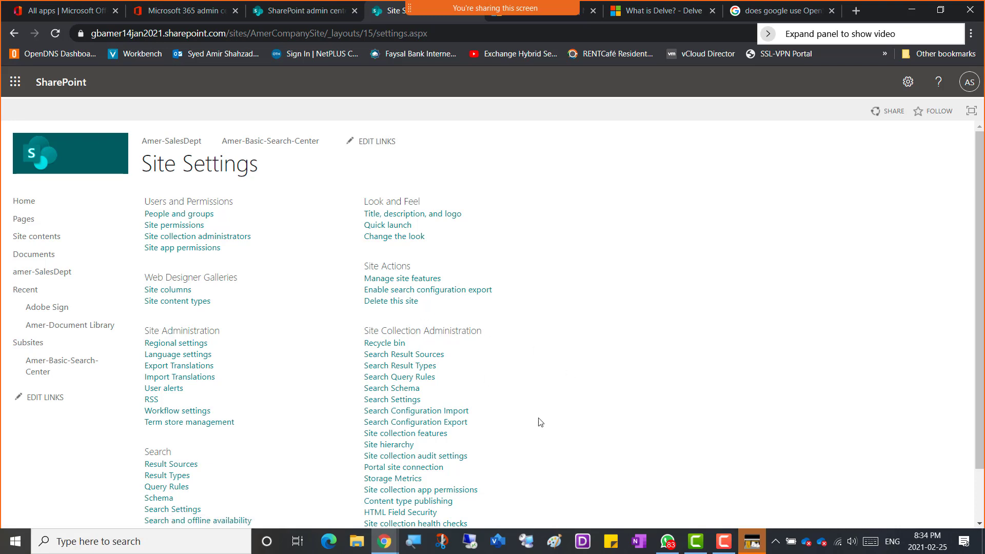
Review the Delete This Site page without deleting anything, and highlight the Site Administration and Site Collection Administration headings in Site Settings
{"action": "left_click", "coordinate": [394, 302]}
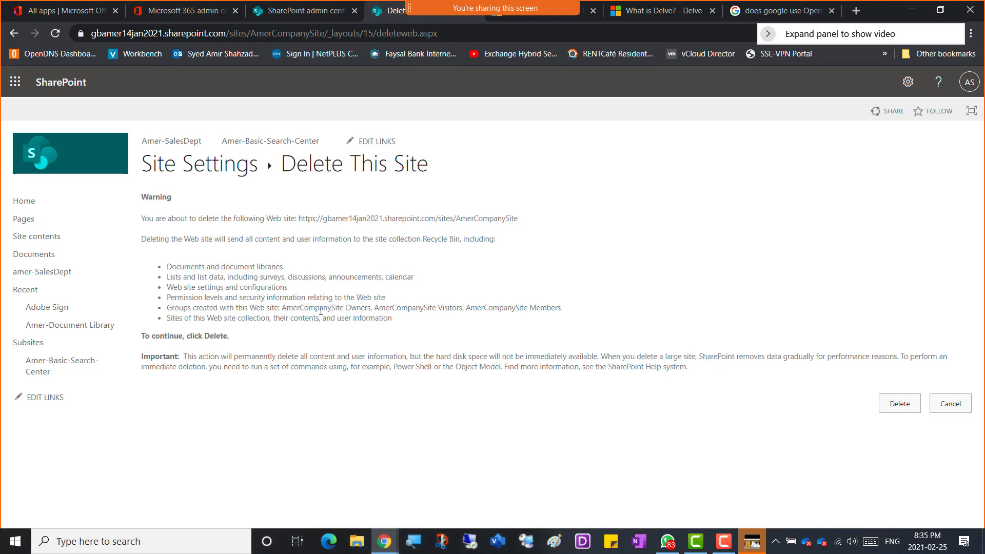
{"action": "left_click", "coordinate": [201, 163]}
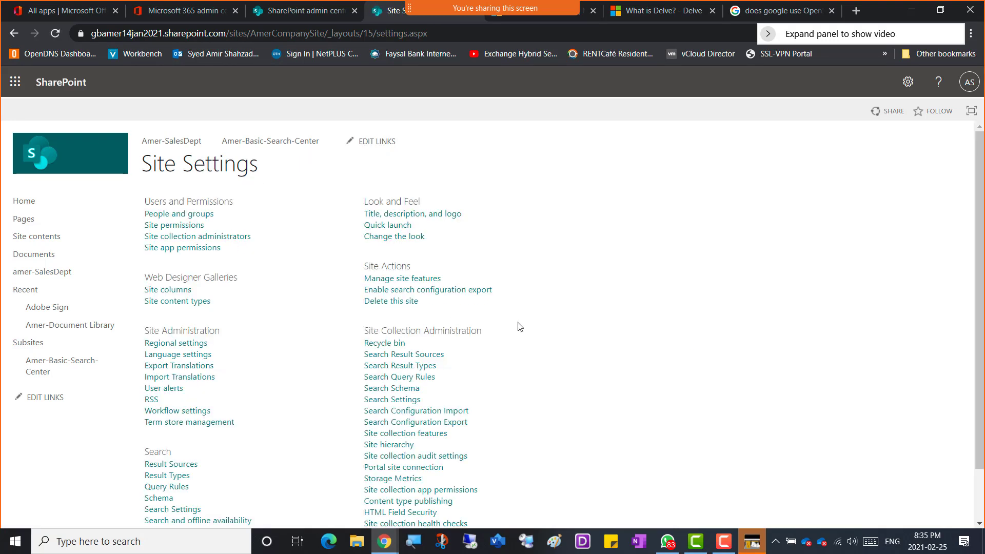
{"action": "scroll", "coordinate": [528, 324], "scroll_direction": "down", "scroll_amount": 1}
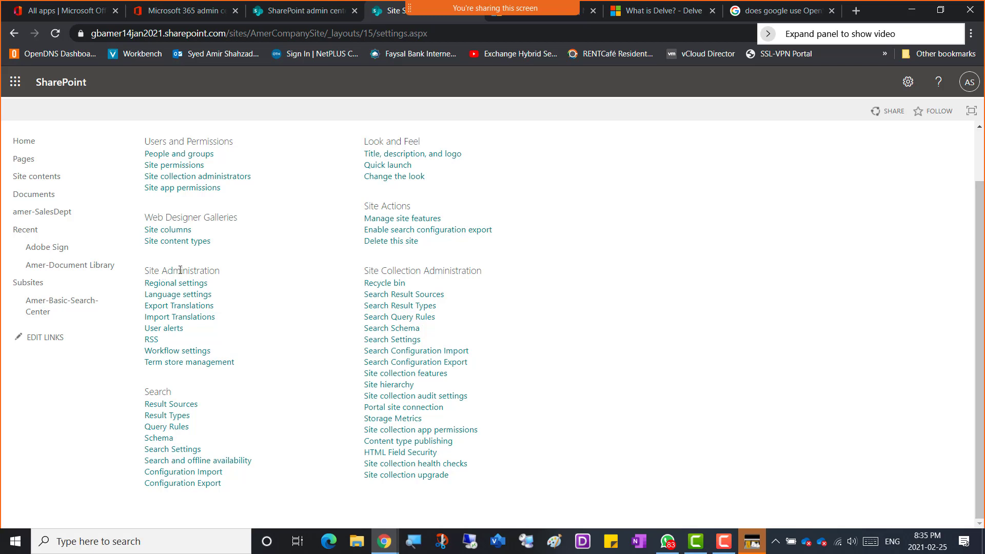
{"action": "left_click_drag", "start_coordinate": [215, 270], "coordinate": [147, 268]}
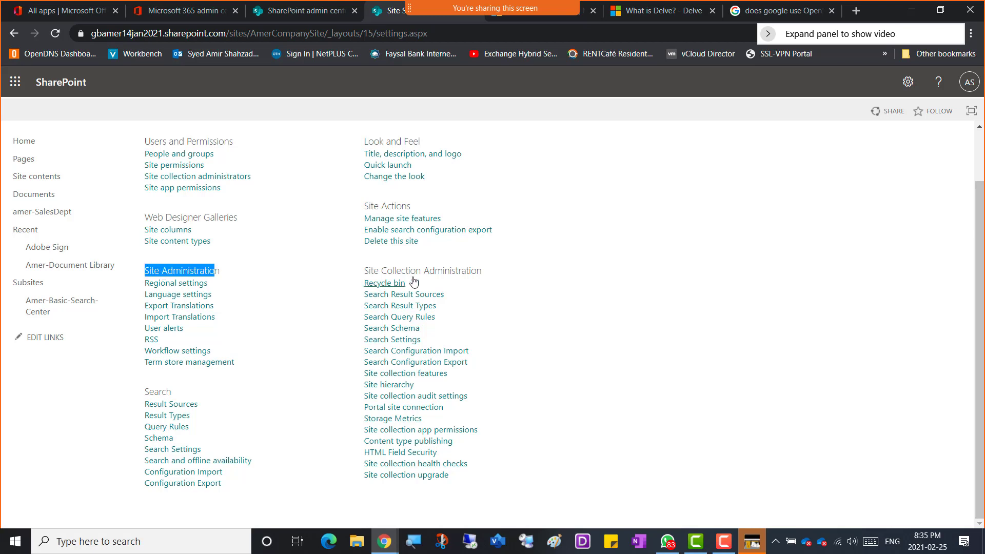
{"action": "left_click_drag", "start_coordinate": [485, 275], "coordinate": [369, 272]}
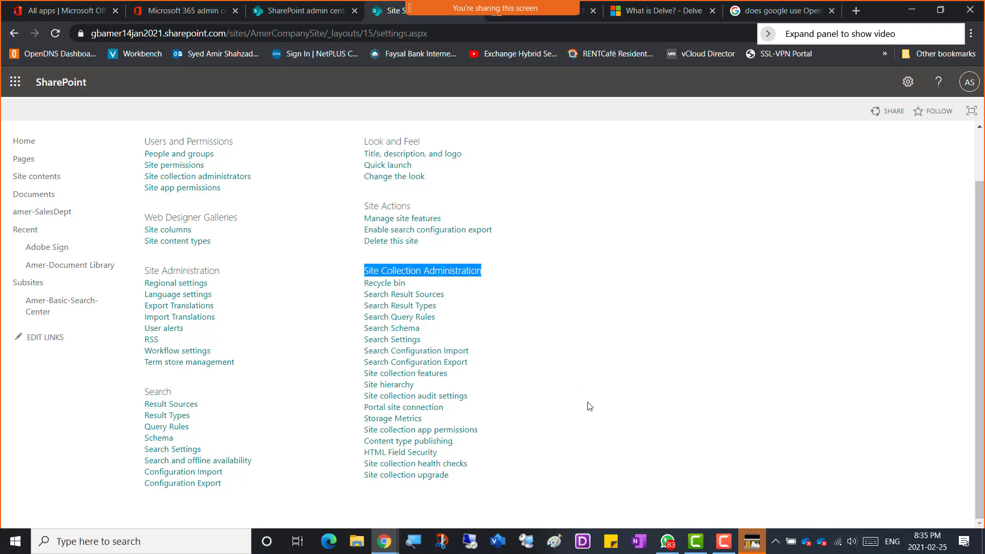
Switch to the screen recorder's ScreenDraw pen and handwrite "Site Coll" with a line down to "Subsite" in the blank area
{"action": "left_click", "coordinate": [722, 540]}
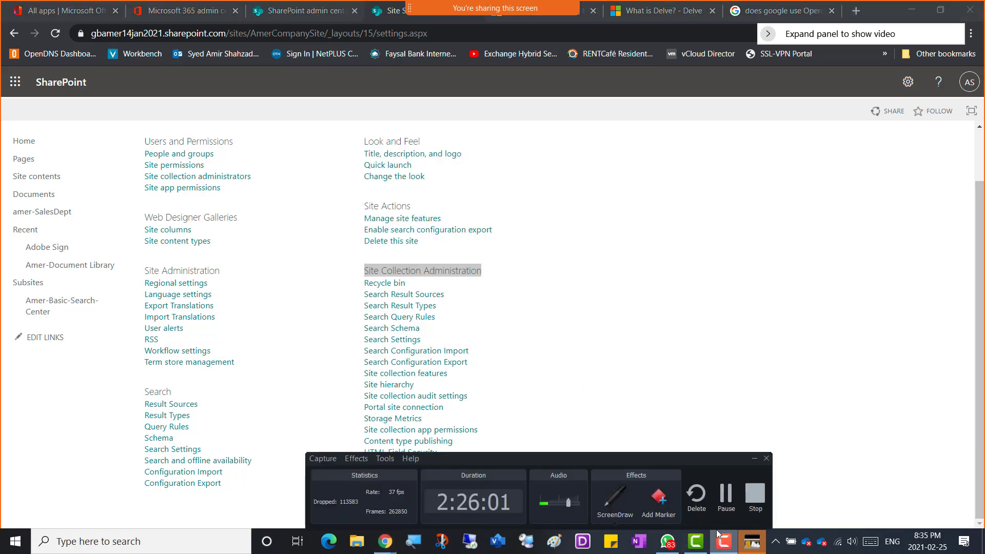
{"action": "left_click", "coordinate": [622, 505]}
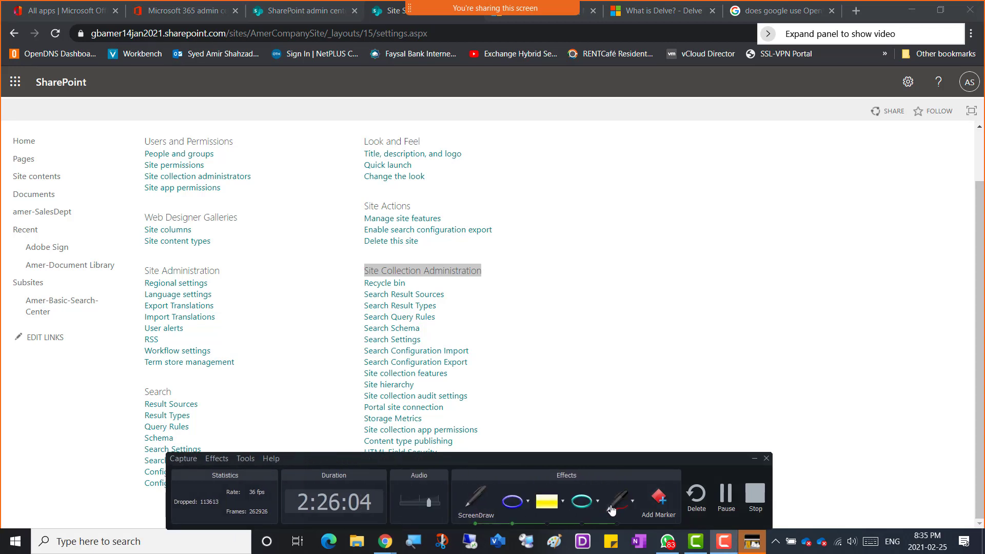
{"action": "left_click", "coordinate": [611, 507]}
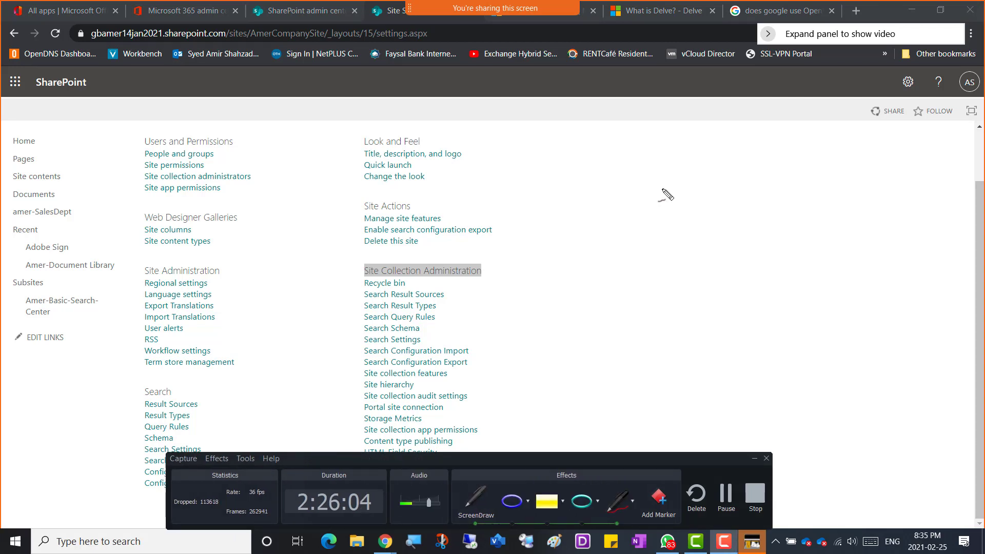
{"action": "mouse_move", "coordinate": [698, 195]}
{"action": "left_mouse_down"}
{"action": "mouse_move", "coordinate": [694, 211]}
{"action": "mouse_move", "coordinate": [728, 193]}
{"action": "mouse_move", "coordinate": [742, 206]}
{"action": "left_mouse_up"}
{"action": "left_click", "coordinate": [705, 198]}
{"action": "mouse_move", "coordinate": [763, 174]}
{"action": "left_mouse_down"}
{"action": "mouse_move", "coordinate": [774, 195]}
{"action": "mouse_move", "coordinate": [795, 191]}
{"action": "left_mouse_up"}
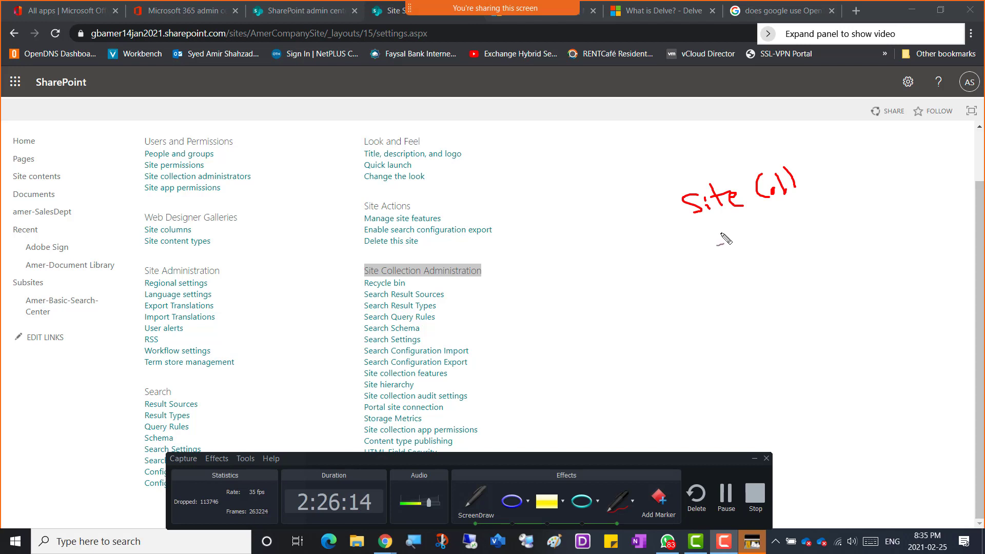
{"action": "mouse_move", "coordinate": [729, 220]}
{"action": "left_mouse_down"}
{"action": "mouse_move", "coordinate": [720, 294]}
{"action": "mouse_move", "coordinate": [742, 295]}
{"action": "mouse_move", "coordinate": [769, 265]}
{"action": "mouse_move", "coordinate": [767, 251]}
{"action": "mouse_move", "coordinate": [784, 268]}
{"action": "left_mouse_up"}
{"action": "left_click", "coordinate": [753, 263]}
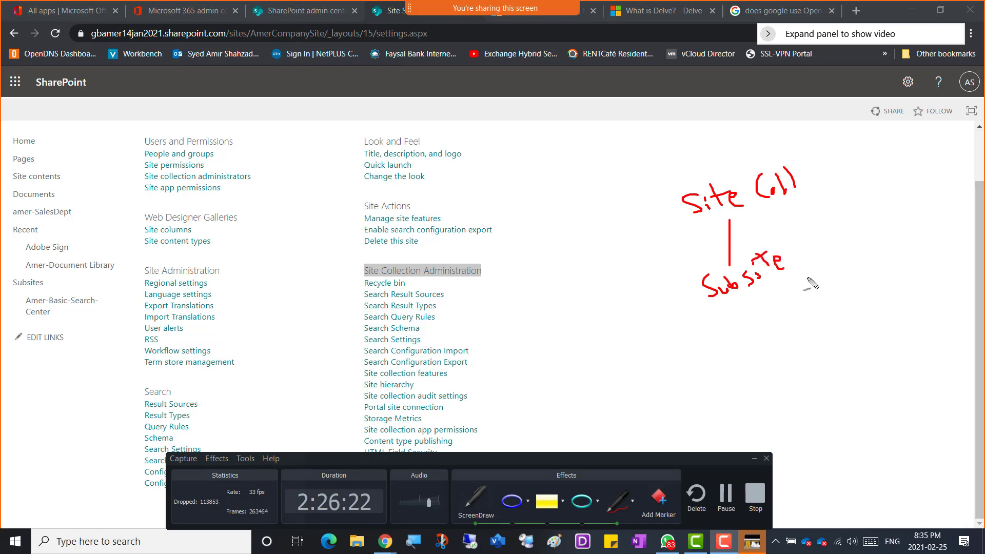
Add further branches labelled "SS" to the hand-drawn diagram, both directly under the site collection and beneath existing subsites
{"action": "mouse_move", "coordinate": [769, 223]}
{"action": "left_mouse_down"}
{"action": "mouse_move", "coordinate": [860, 278]}
{"action": "mouse_move", "coordinate": [872, 313]}
{"action": "mouse_move", "coordinate": [883, 300]}
{"action": "mouse_move", "coordinate": [875, 314]}
{"action": "left_mouse_up"}
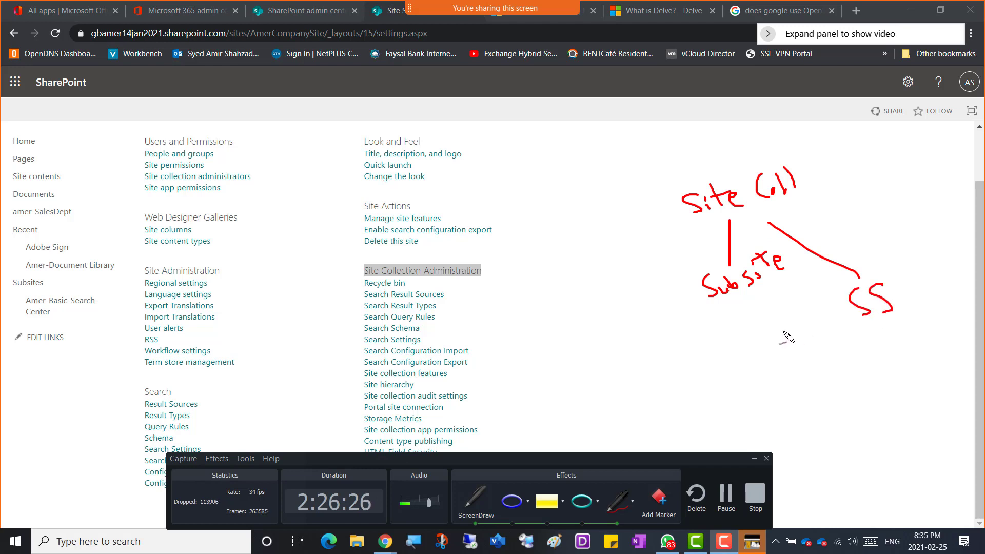
{"action": "mouse_move", "coordinate": [773, 304]}
{"action": "left_mouse_down"}
{"action": "mouse_move", "coordinate": [783, 387]}
{"action": "mouse_move", "coordinate": [768, 402]}
{"action": "mouse_move", "coordinate": [777, 425]}
{"action": "mouse_move", "coordinate": [811, 422]}
{"action": "mouse_move", "coordinate": [852, 458]}
{"action": "left_mouse_up"}
{"action": "left_click_drag", "start_coordinate": [874, 452], "coordinate": [865, 470]}
{"action": "mouse_move", "coordinate": [899, 444]}
{"action": "left_mouse_down"}
{"action": "mouse_move", "coordinate": [899, 459]}
{"action": "mouse_move", "coordinate": [926, 458]}
{"action": "left_mouse_up"}
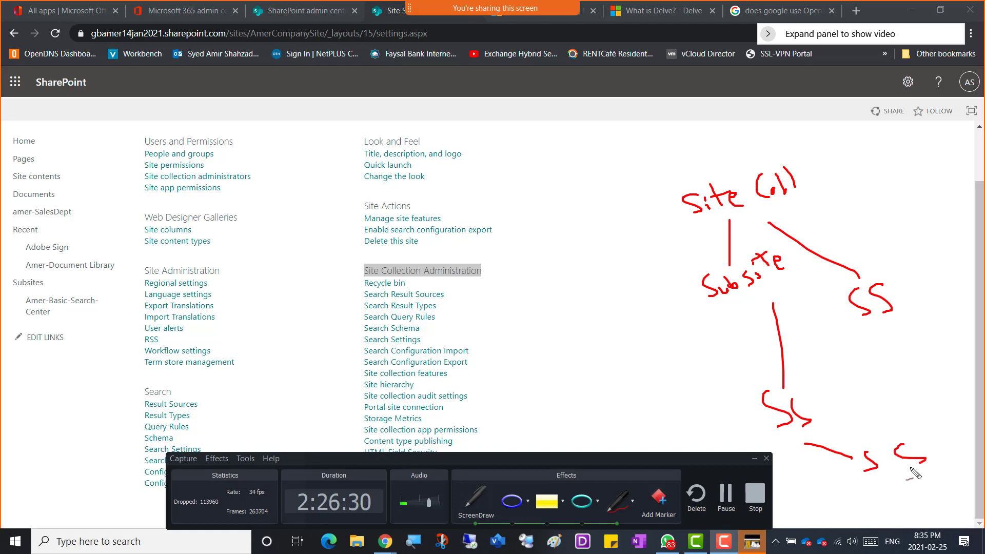
{"action": "left_click_drag", "start_coordinate": [889, 329], "coordinate": [895, 361]}
{"action": "mouse_move", "coordinate": [885, 360]}
{"action": "left_mouse_down"}
{"action": "mouse_move", "coordinate": [868, 367]}
{"action": "mouse_move", "coordinate": [872, 381]}
{"action": "mouse_move", "coordinate": [904, 378]}
{"action": "left_mouse_up"}
{"action": "mouse_move", "coordinate": [777, 212]}
{"action": "left_mouse_down"}
{"action": "mouse_move", "coordinate": [891, 242]}
{"action": "mouse_move", "coordinate": [893, 263]}
{"action": "mouse_move", "coordinate": [918, 261]}
{"action": "mouse_move", "coordinate": [869, 197]}
{"action": "mouse_move", "coordinate": [944, 194]}
{"action": "left_mouse_up"}
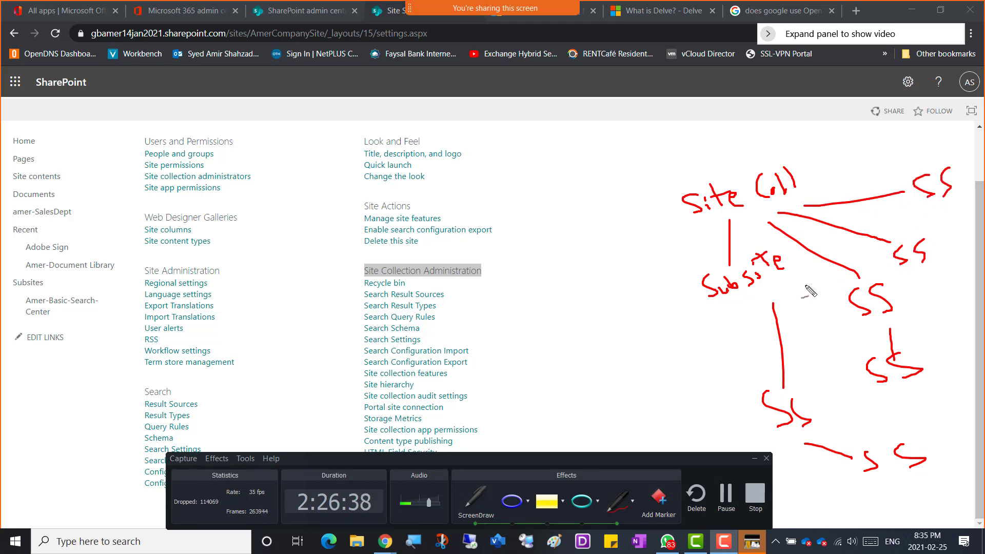
Extend the handwritten "Site Coll" label to read "Site Collection", undoing and rewriting the badly drawn letters
{"action": "mouse_move", "coordinate": [803, 177]}
{"action": "left_mouse_down"}
{"action": "mouse_move", "coordinate": [854, 174]}
{"action": "mouse_move", "coordinate": [864, 146]}
{"action": "left_mouse_up"}
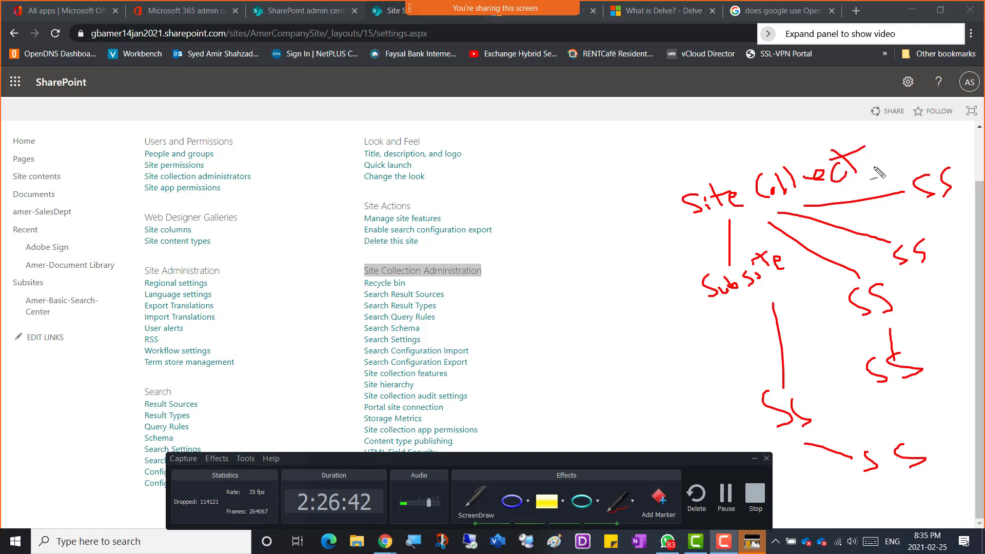
{"action": "key", "text": "ctrl+z"}
{"action": "key", "text": "ctrl+z"}
{"action": "key", "text": "ctrl+z"}
{"action": "key", "text": "ctrl+z"}
{"action": "key", "text": "ctrl+z"}
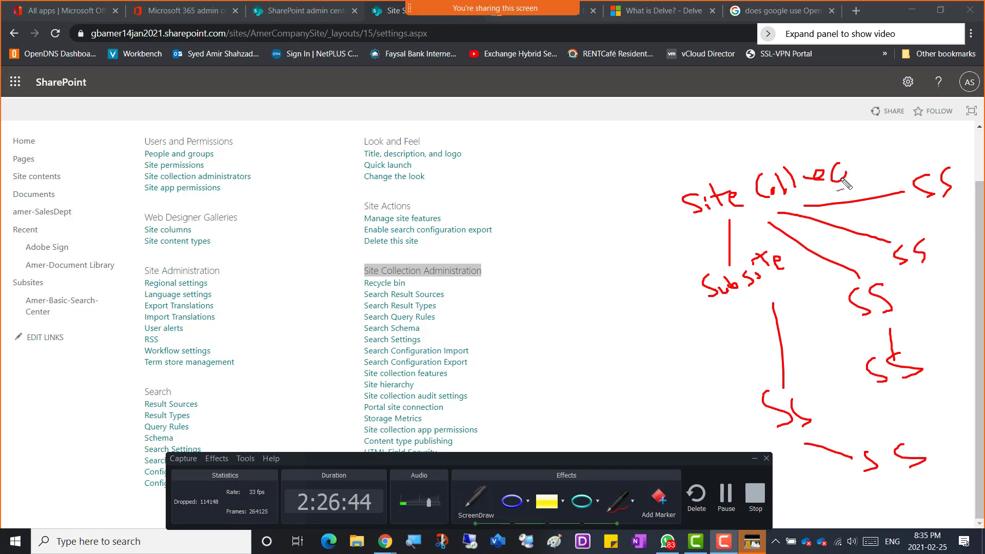
{"action": "mouse_move", "coordinate": [802, 180]}
{"action": "left_mouse_down"}
{"action": "mouse_move", "coordinate": [814, 187]}
{"action": "mouse_move", "coordinate": [833, 174]}
{"action": "mouse_move", "coordinate": [835, 155]}
{"action": "left_mouse_up"}
{"action": "mouse_move", "coordinate": [837, 154]}
{"action": "left_mouse_down"}
{"action": "mouse_move", "coordinate": [843, 166]}
{"action": "mouse_move", "coordinate": [871, 150]}
{"action": "left_mouse_up"}
{"action": "left_click", "coordinate": [829, 139]}
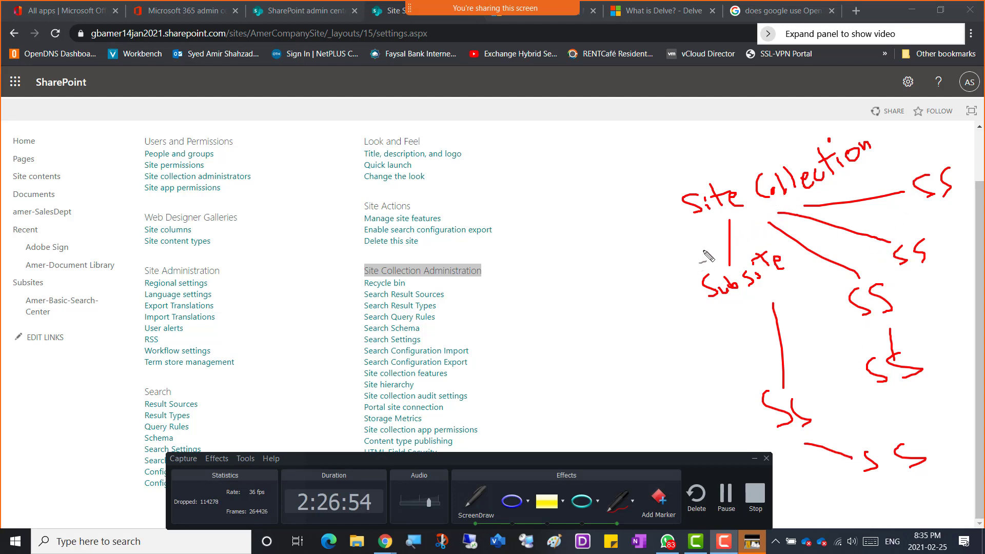
Outline the whole diagram and circle the Site Collection Administration heading, clear all drawings, and minimize the recorder
{"action": "mouse_move", "coordinate": [929, 485]}
{"action": "left_mouse_down"}
{"action": "mouse_move", "coordinate": [963, 323]}
{"action": "mouse_move", "coordinate": [931, 130]}
{"action": "mouse_move", "coordinate": [711, 154]}
{"action": "mouse_move", "coordinate": [787, 429]}
{"action": "mouse_move", "coordinate": [931, 487]}
{"action": "left_mouse_up"}
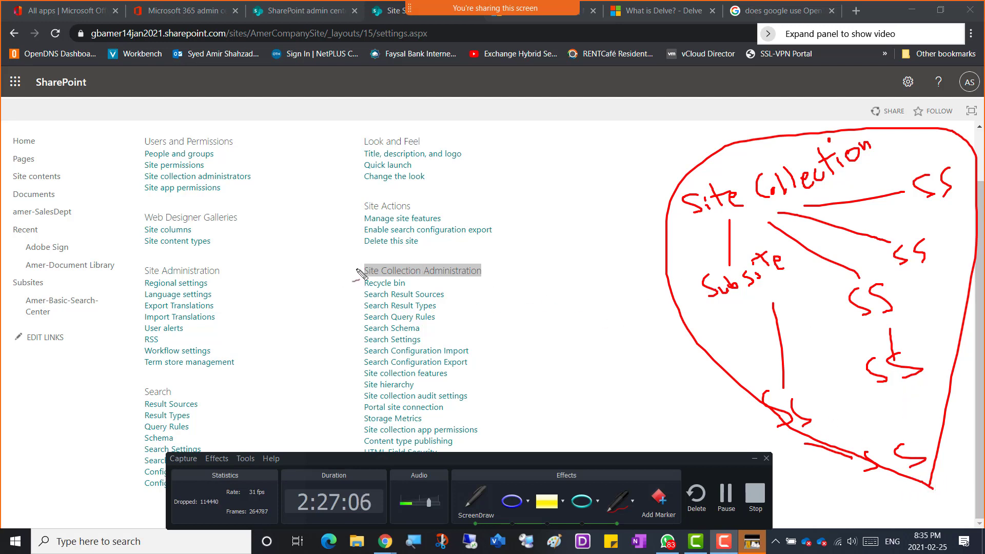
{"action": "mouse_move", "coordinate": [345, 258]}
{"action": "left_mouse_down"}
{"action": "mouse_move", "coordinate": [509, 261]}
{"action": "mouse_move", "coordinate": [480, 297]}
{"action": "mouse_move", "coordinate": [420, 299]}
{"action": "mouse_move", "coordinate": [308, 257]}
{"action": "mouse_move", "coordinate": [366, 251]}
{"action": "left_mouse_up"}
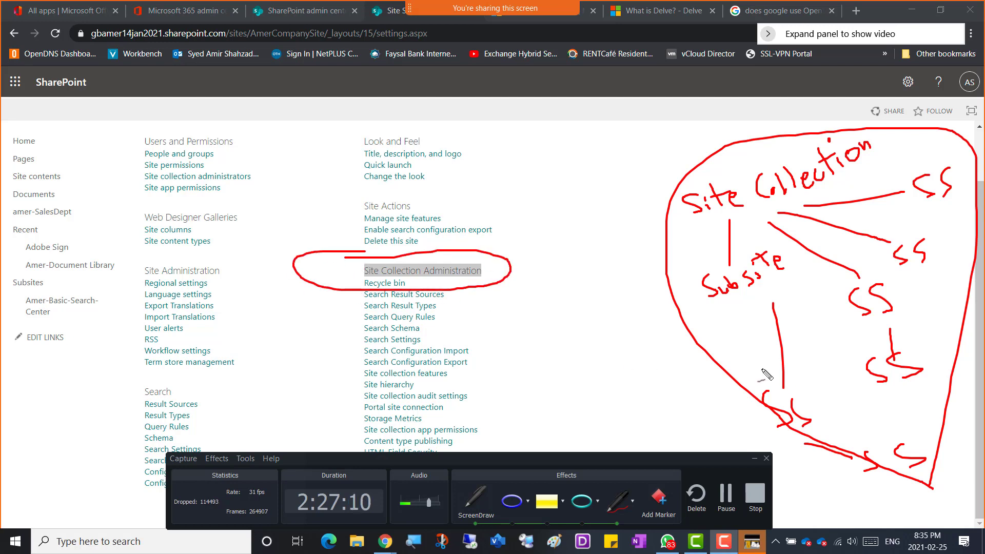
{"action": "key", "text": "Escape"}
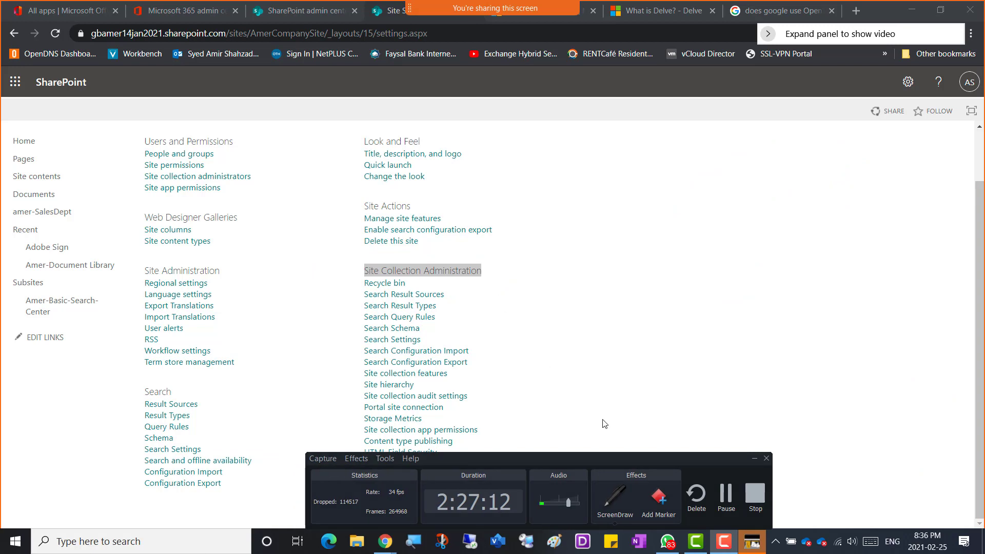
{"action": "left_click", "coordinate": [754, 458]}
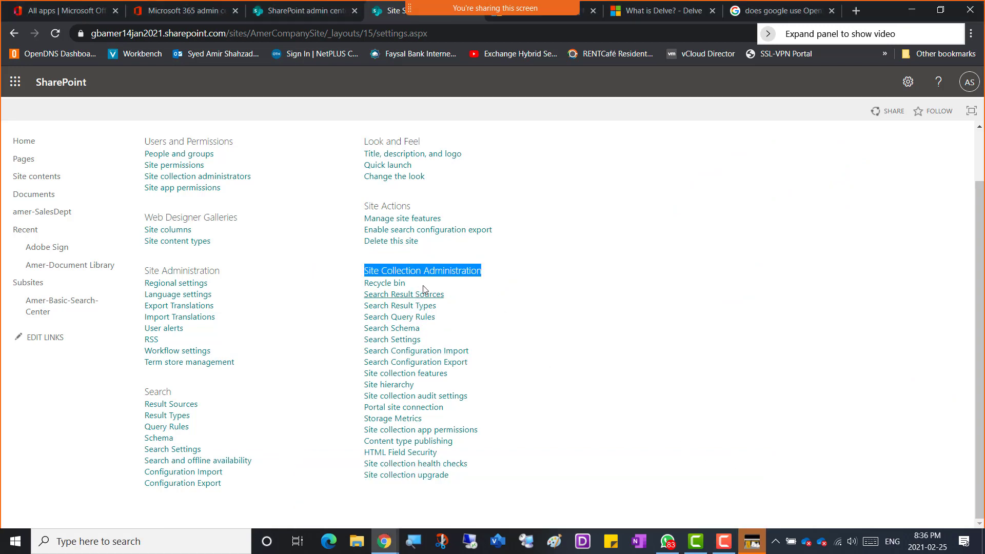
Clear the text selection and open the site collection's Recycle bin
{"action": "left_click", "coordinate": [573, 293]}
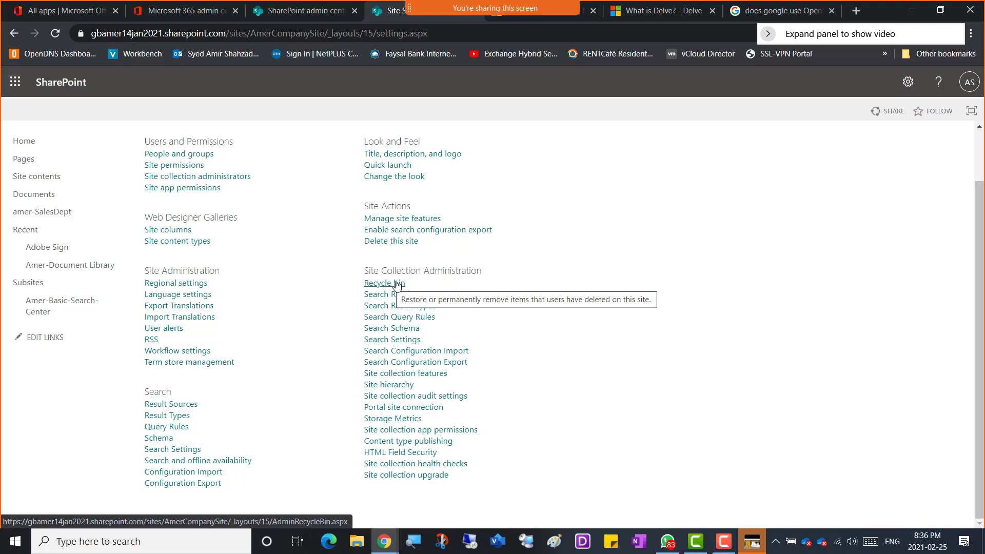
{"action": "left_click", "coordinate": [392, 284]}
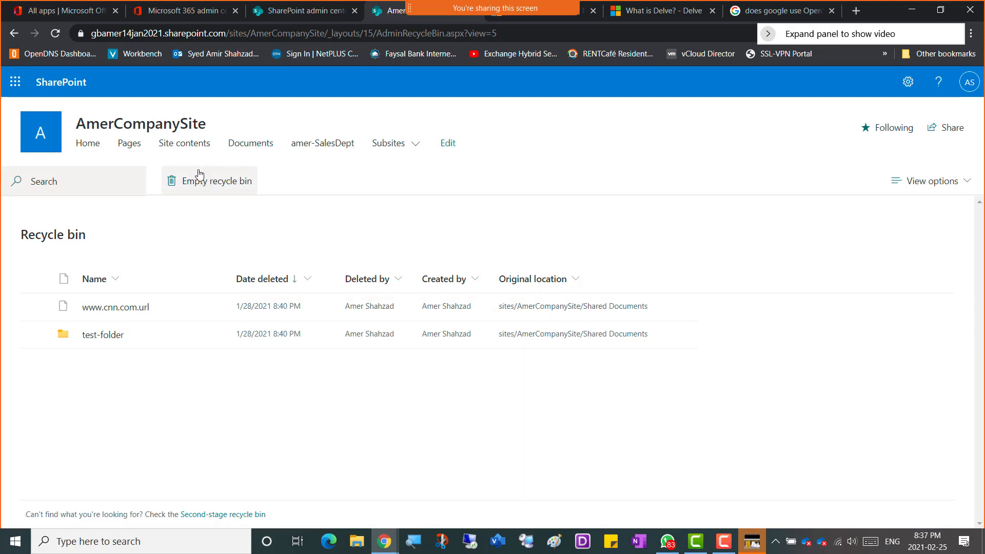
{"action": "left_click", "coordinate": [36, 306]}
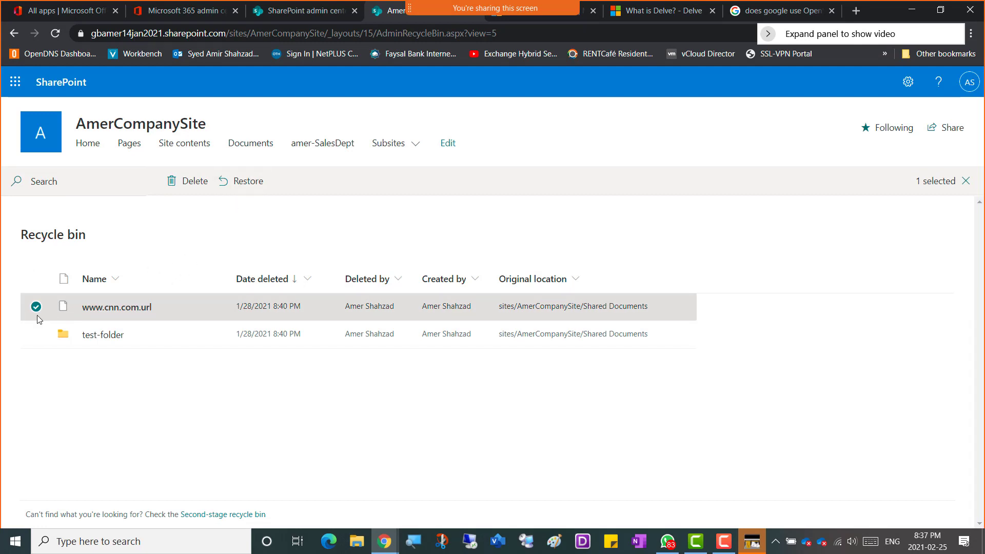
{"action": "left_click", "coordinate": [35, 334]}
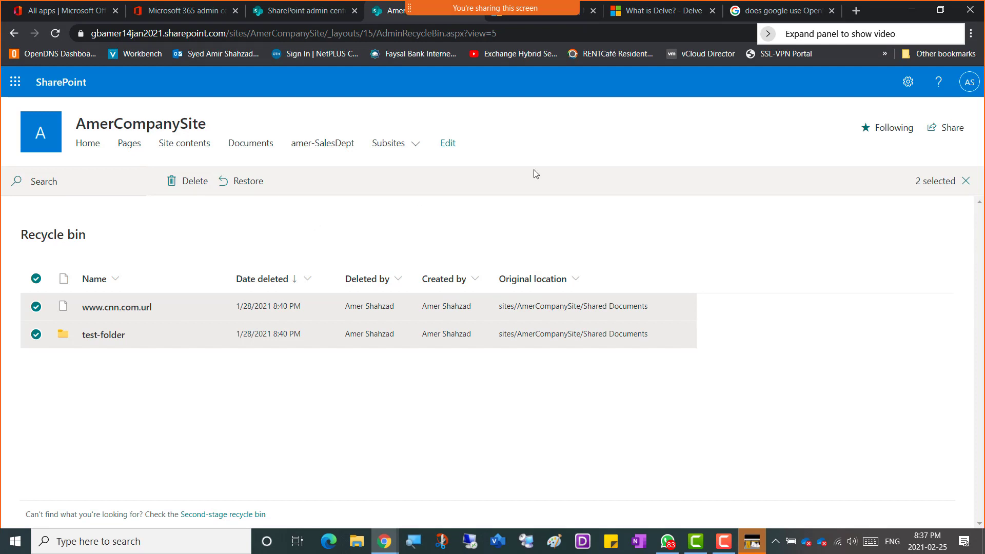
Search Google for "Sharepoint online Site Administration Recyclebin" and open Microsoft's "Manage the Recycle bin of a SharePoint site" article
{"action": "left_click", "coordinate": [778, 11]}
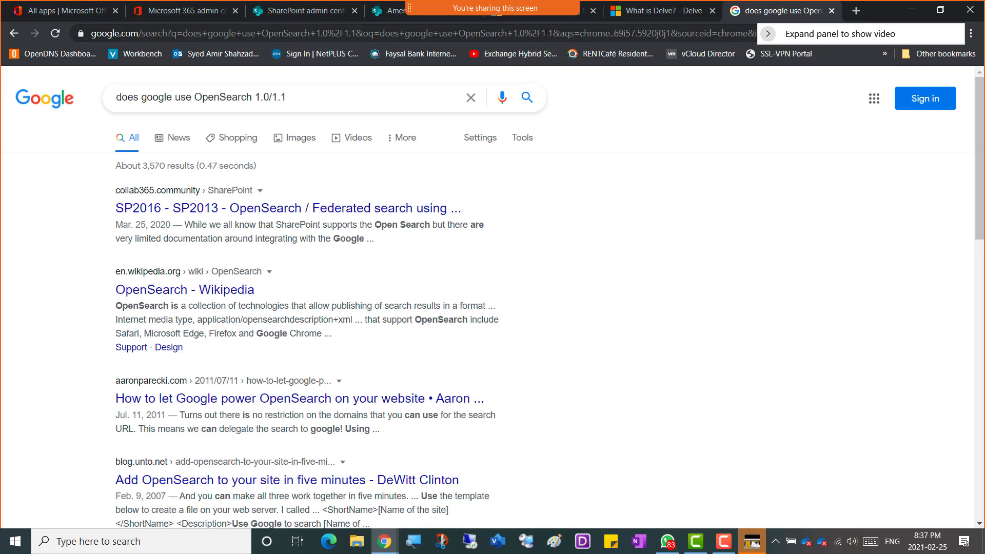
{"action": "key", "text": "ctrl+l"}
{"action": "type", "text": "Share"}
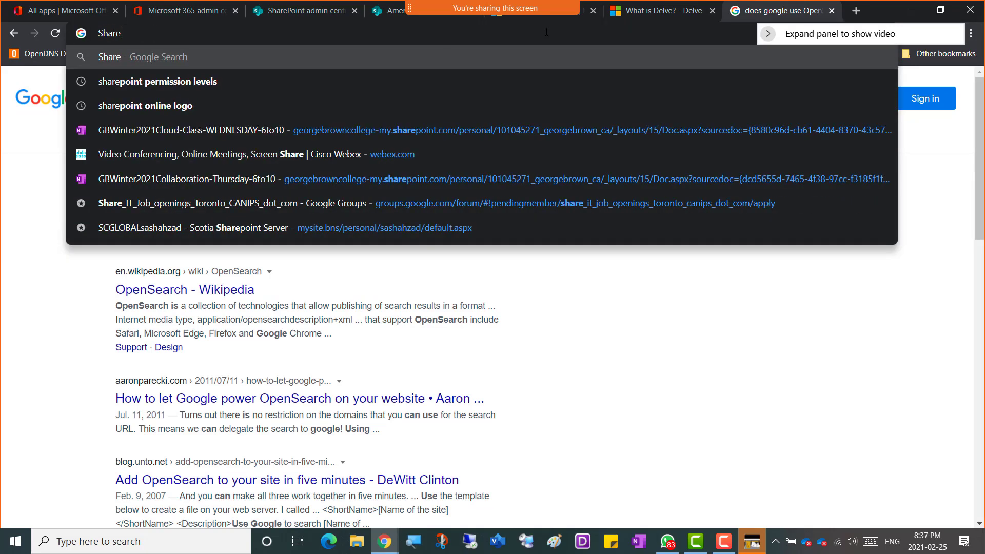
{"action": "type", "text": "point onlin"}
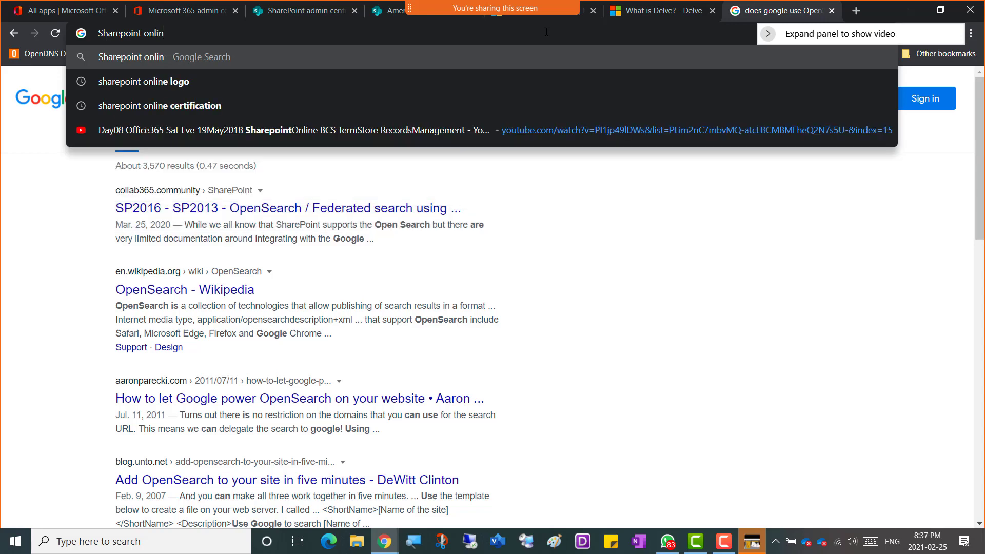
{"action": "type", "text": "e Site Ad"}
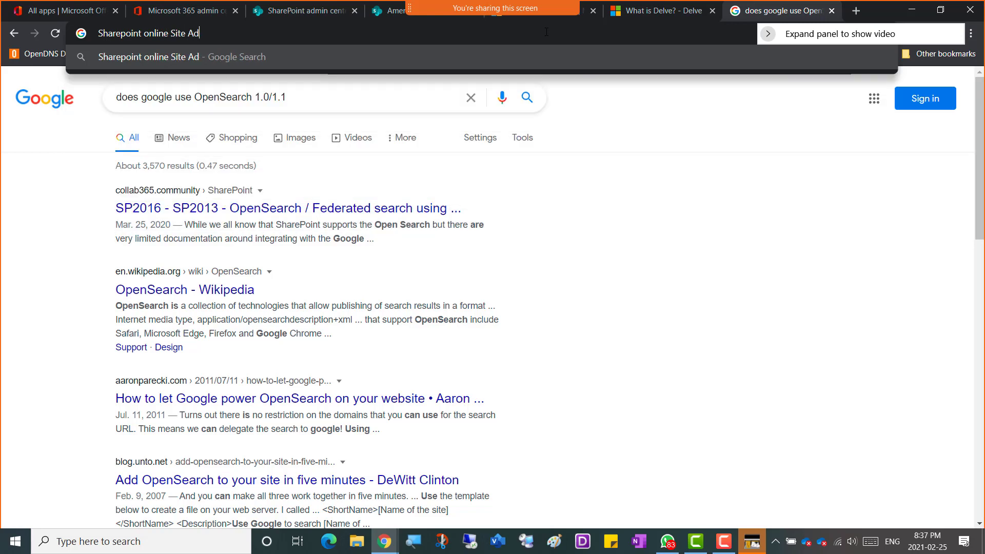
{"action": "type", "text": "ministration"}
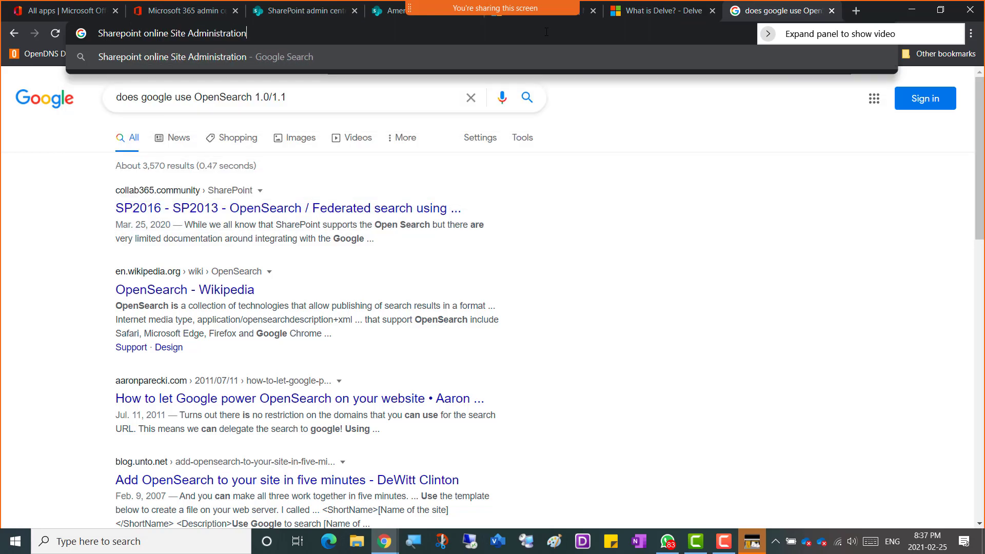
{"action": "type", "text": " Recycl"}
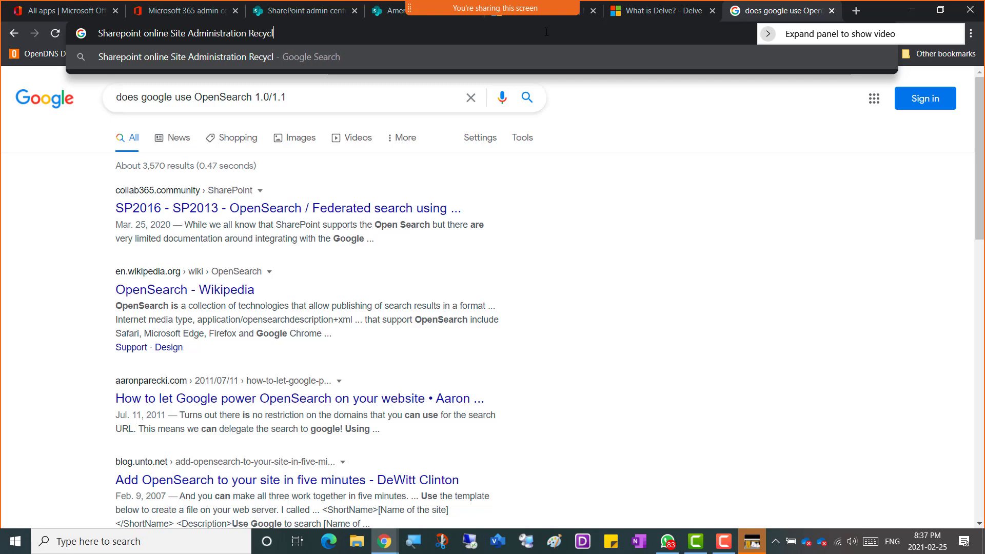
{"action": "type", "text": "e bin"}
{"action": "key", "text": "Return"}
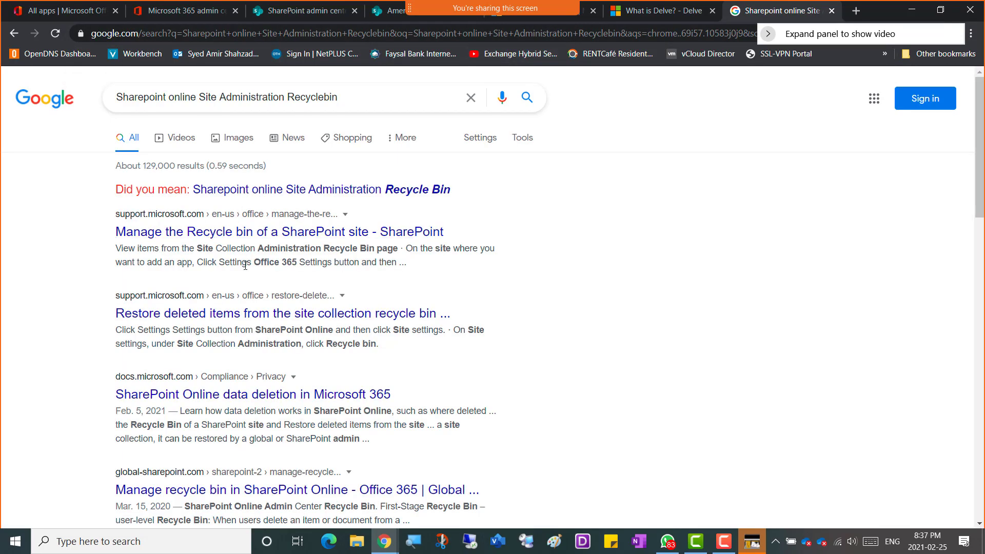
{"action": "left_click", "coordinate": [277, 235]}
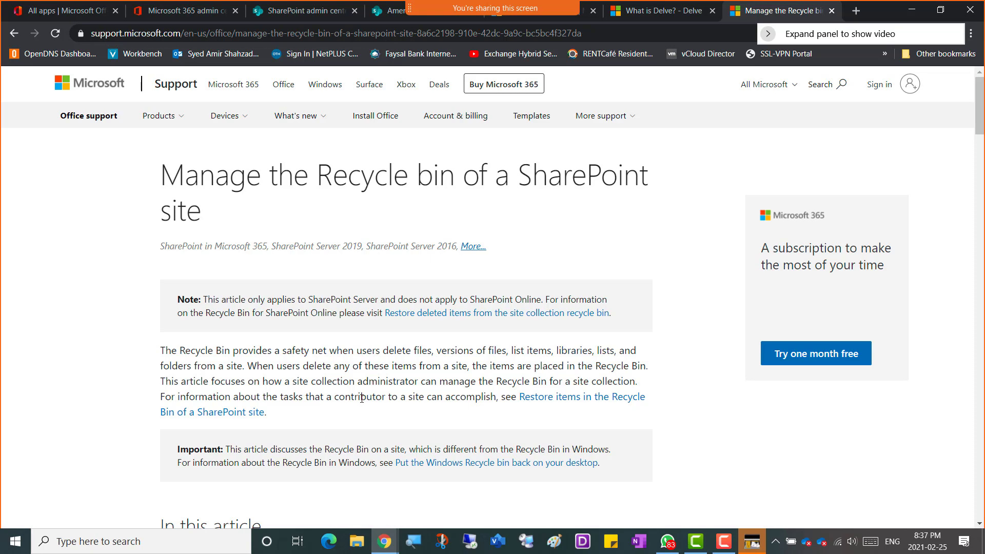
Examine the article's Important note and Overview section, highlighting the passages on the Windows Recycle Bin, automatic deletion and Central Administration
{"action": "scroll", "coordinate": [370, 398], "scroll_direction": "down", "scroll_amount": 3}
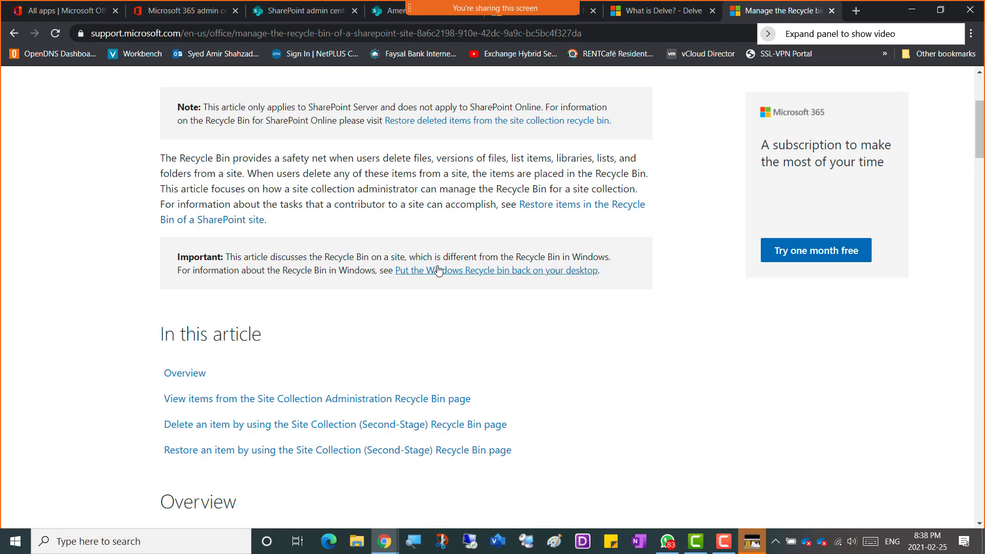
{"action": "left_click_drag", "start_coordinate": [326, 258], "coordinate": [619, 260]}
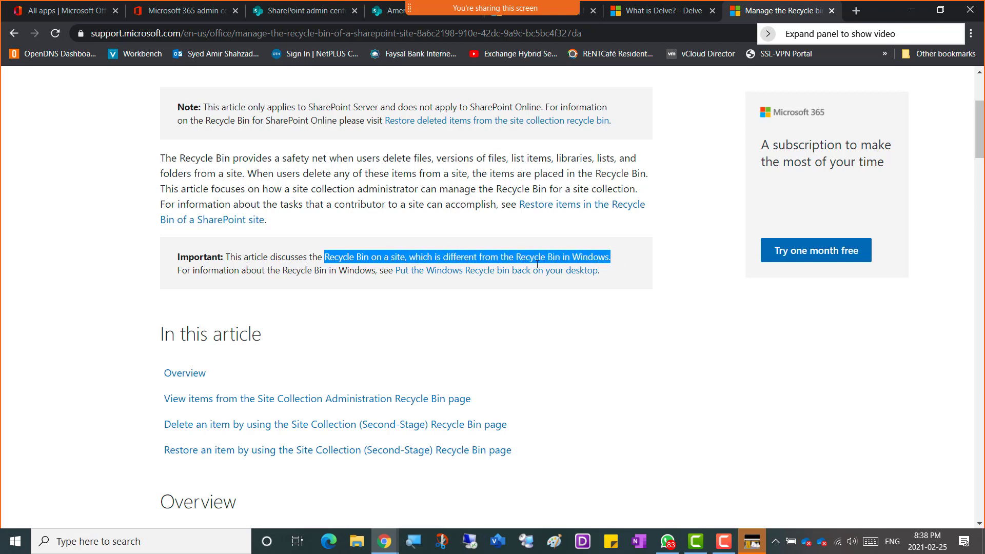
{"action": "left_click", "coordinate": [190, 380]}
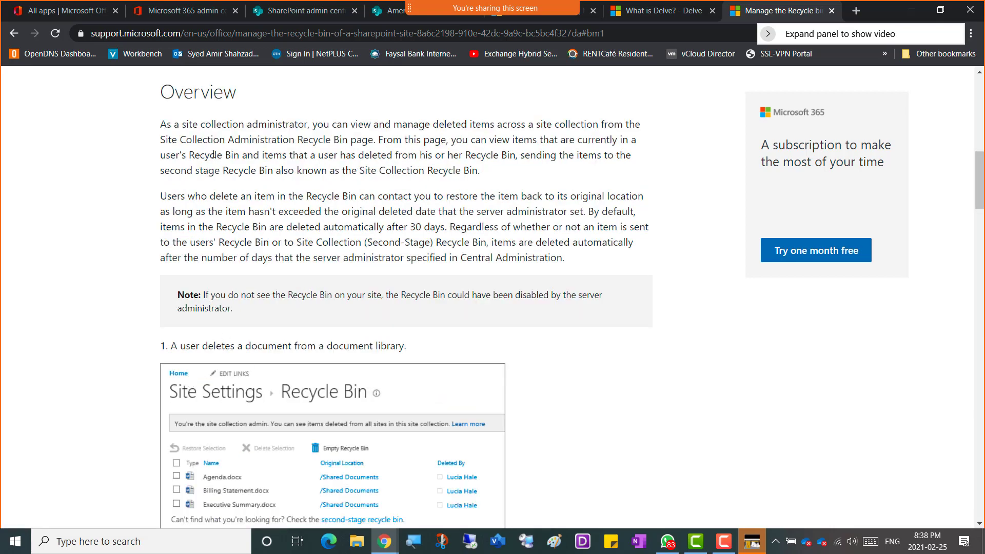
{"action": "left_click_drag", "start_coordinate": [446, 229], "coordinate": [362, 224]}
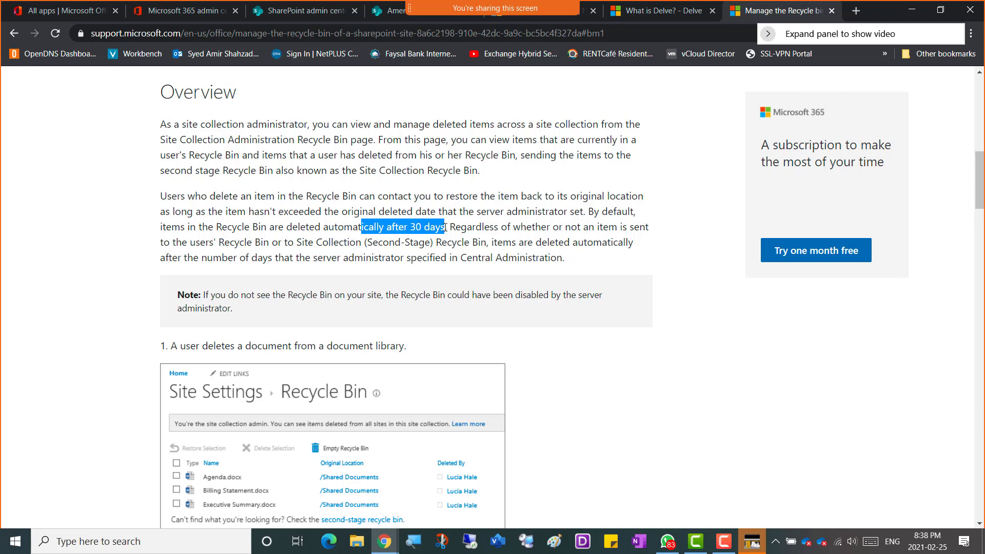
{"action": "left_click_drag", "start_coordinate": [449, 226], "coordinate": [401, 227]}
{"action": "left_click_drag", "start_coordinate": [564, 259], "coordinate": [463, 262]}
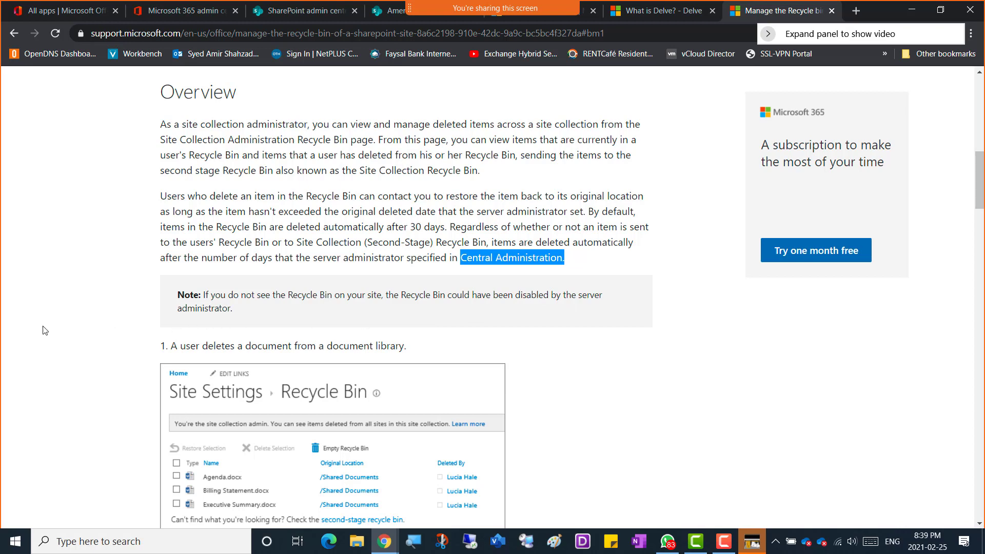
{"action": "scroll", "coordinate": [46, 328], "scroll_direction": "down", "scroll_amount": 2}
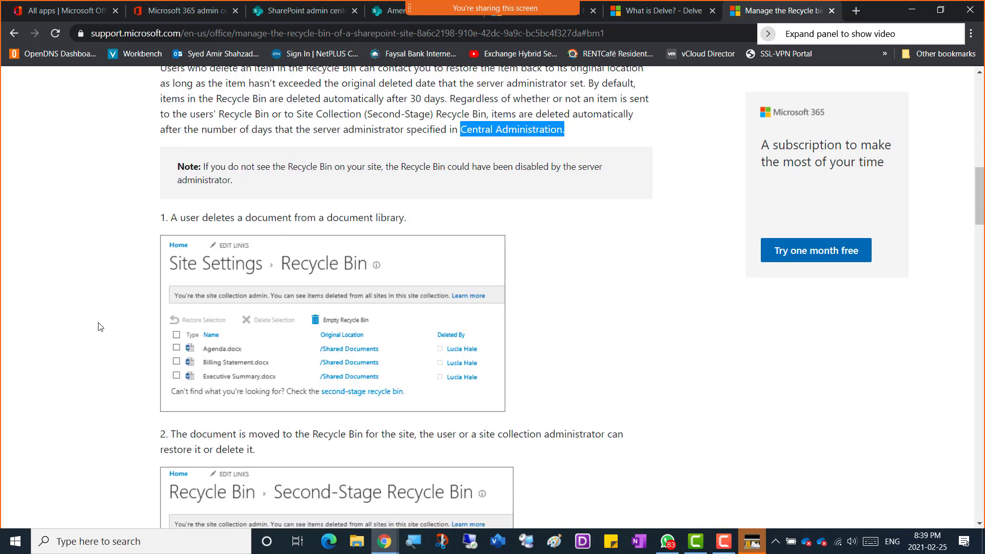
{"action": "scroll", "coordinate": [96, 327], "scroll_direction": "down", "scroll_amount": 3}
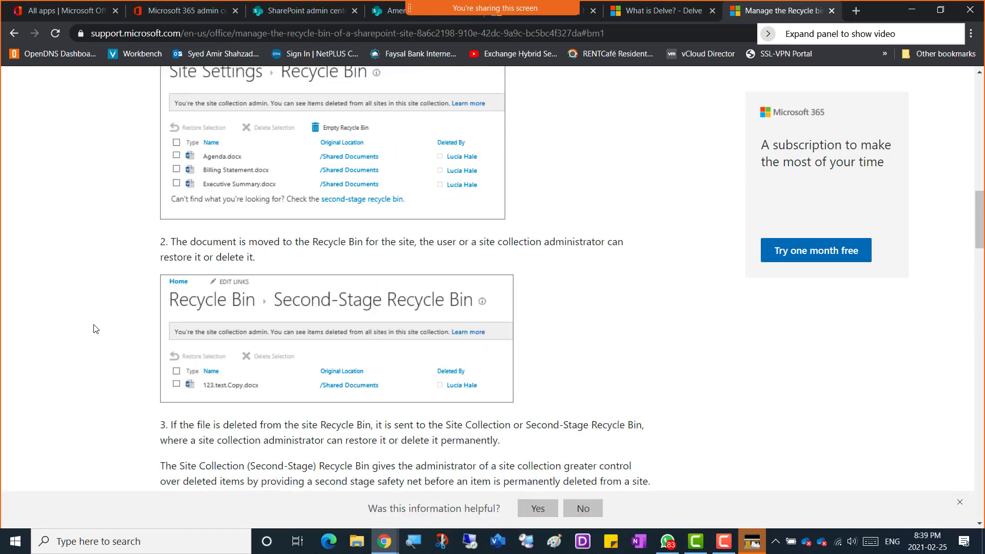
{"action": "scroll", "coordinate": [527, 269], "scroll_direction": "up", "scroll_amount": 9}
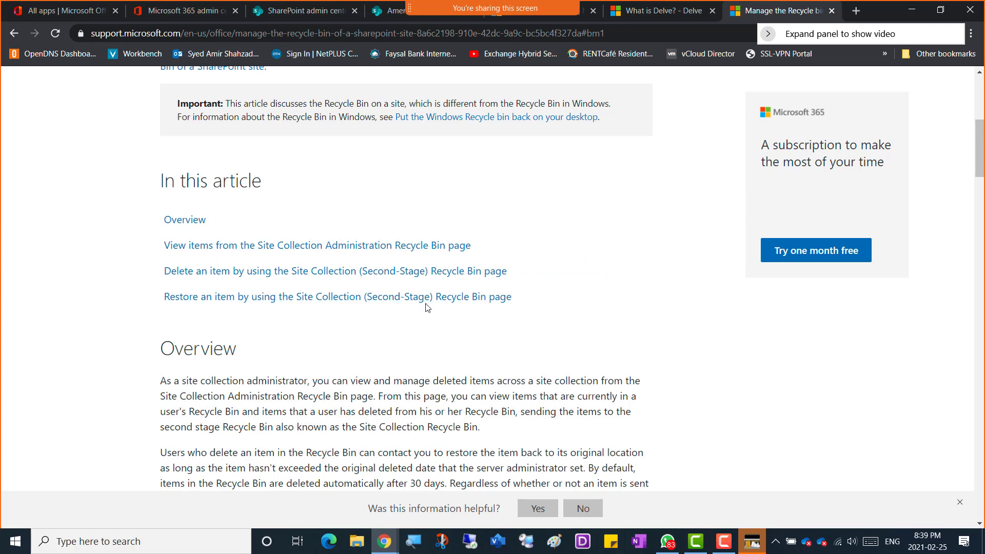
Copy the article's Overview heading together with its two paragraphs, ending at "Central Administration."
{"action": "scroll", "coordinate": [428, 307], "scroll_direction": "down", "scroll_amount": 2}
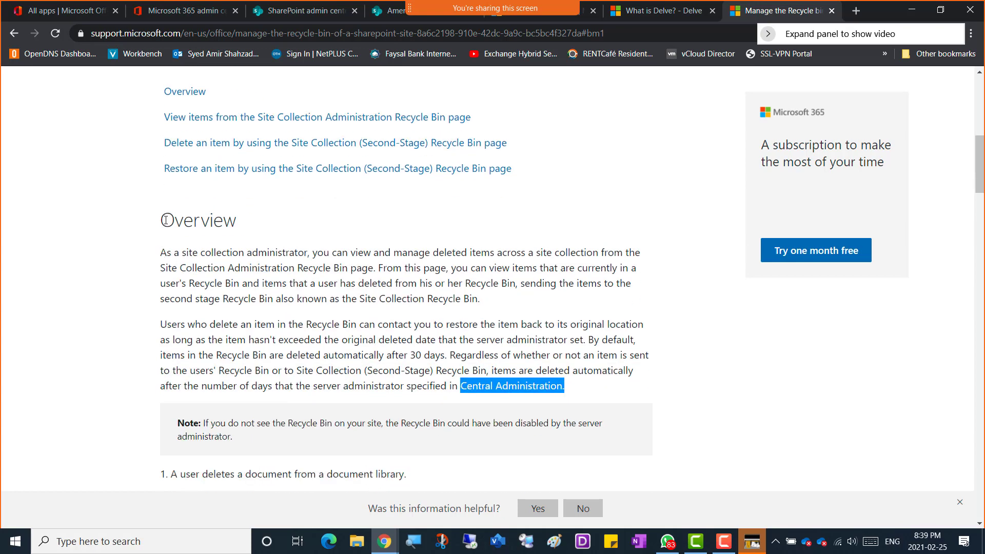
{"action": "left_click_drag", "start_coordinate": [165, 220], "coordinate": [616, 385]}
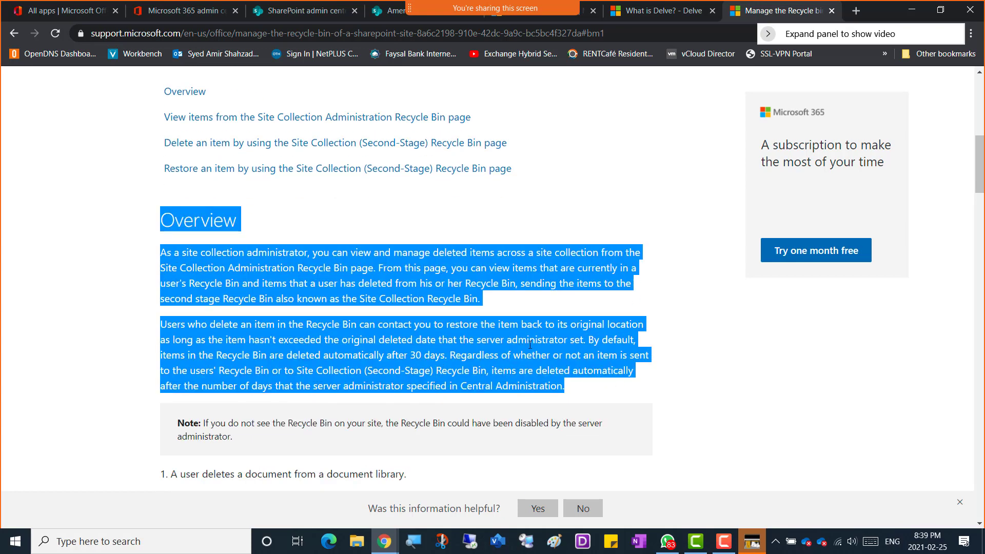
{"action": "right_click", "coordinate": [530, 344]}
{"action": "left_click", "coordinate": [549, 354]}
Switch to the OneNote notebook, add a "ShapointSite recycle Bin" bullet at the end of the Week 7 page, and paste the copied text
{"action": "left_click", "coordinate": [384, 541]}
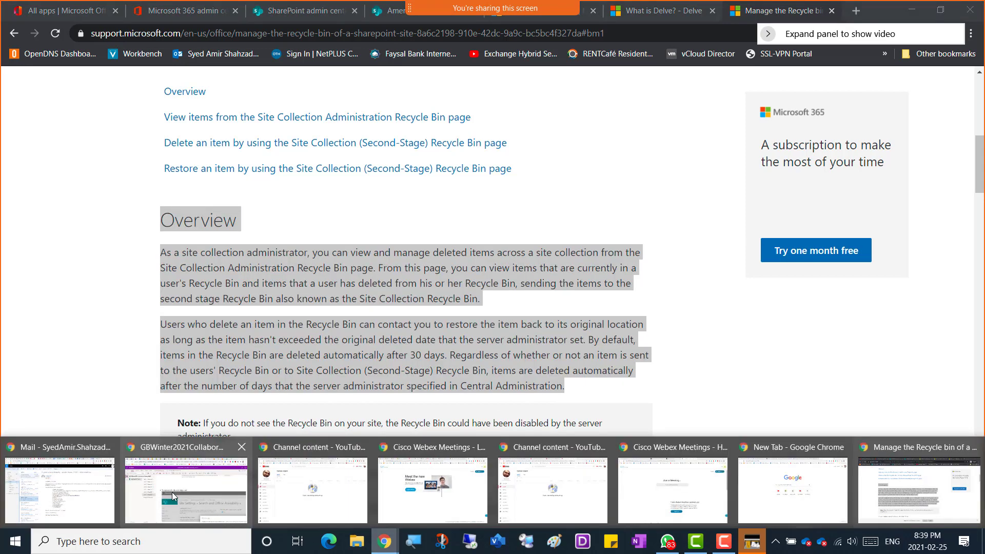
{"action": "left_click", "coordinate": [171, 491]}
{"action": "scroll", "coordinate": [315, 470], "scroll_direction": "down", "scroll_amount": 7}
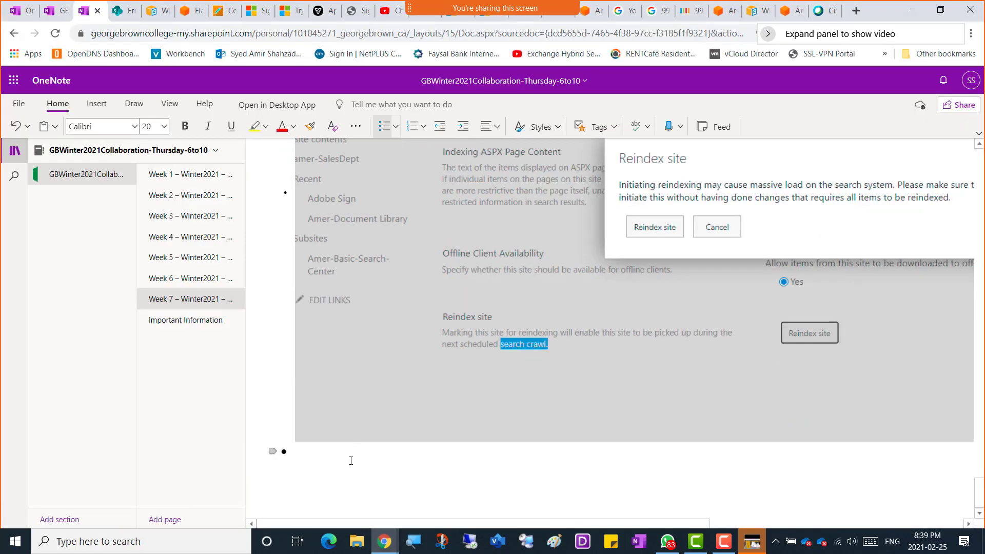
{"action": "type", "text": "ShapointSite recycle Bin"}
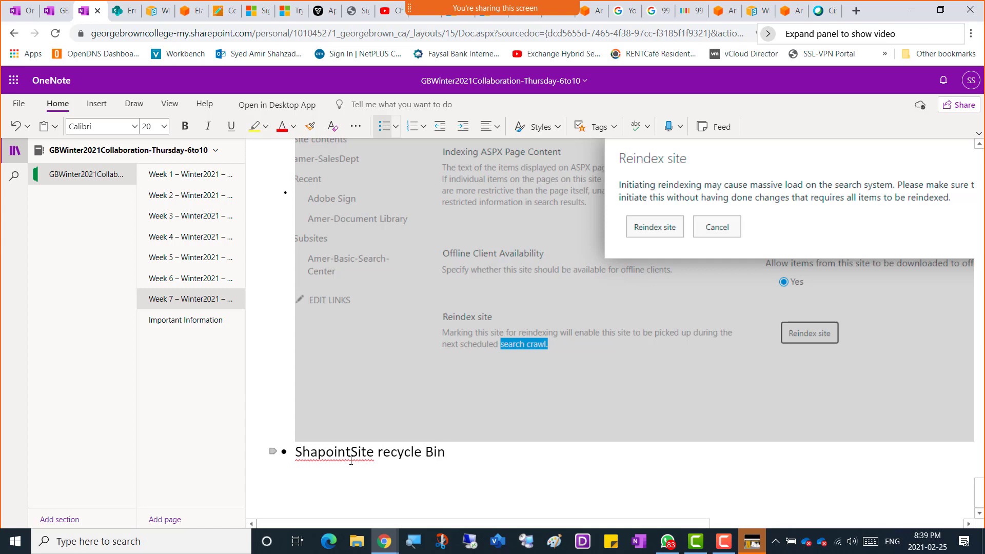
{"action": "key", "text": "ctrl+v"}
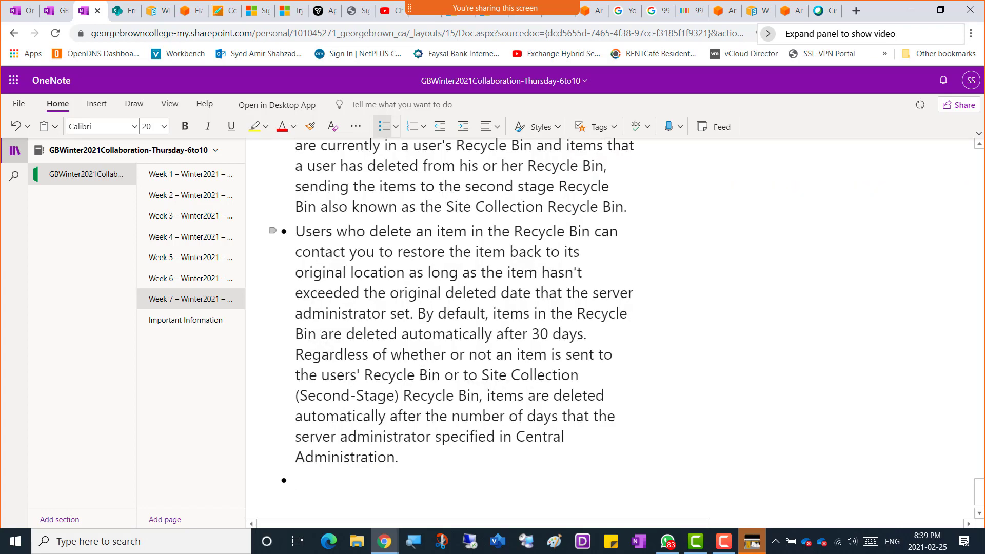
Copy the support article's web address into the "ShapointSite recycle Bin" bullet in OneNote, and move "Overview" to its own bullet
{"action": "key", "text": "alt+Tab"}
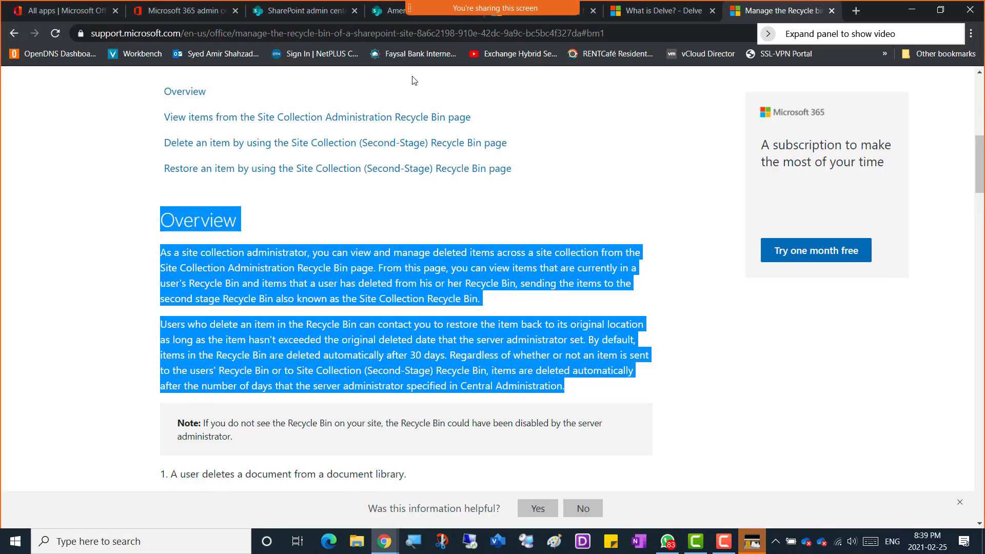
{"action": "left_click", "coordinate": [418, 33]}
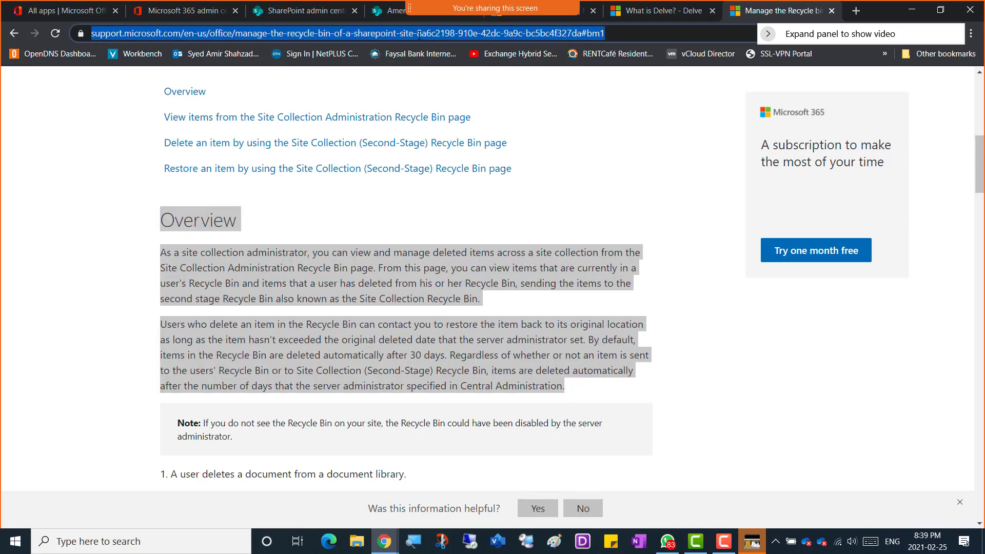
{"action": "key", "text": "alt+Tab"}
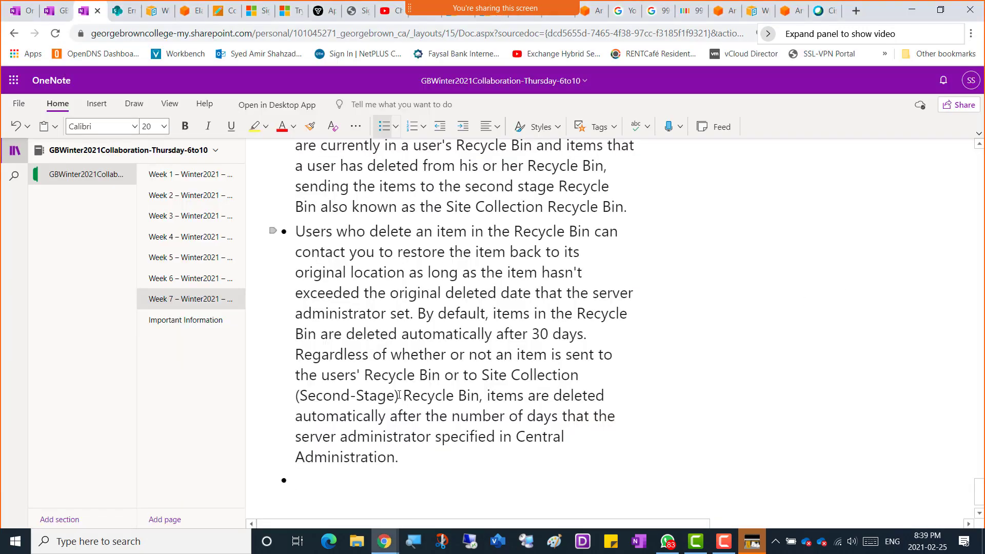
{"action": "scroll", "coordinate": [399, 395], "scroll_direction": "up", "scroll_amount": 5}
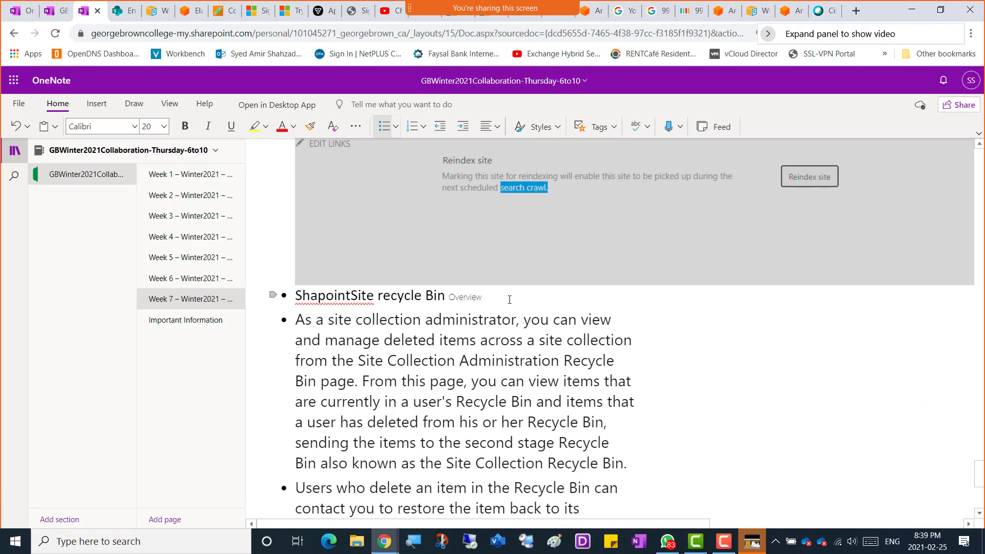
{"action": "left_click", "coordinate": [509, 300]}
{"action": "key", "text": "ctrl+v"}
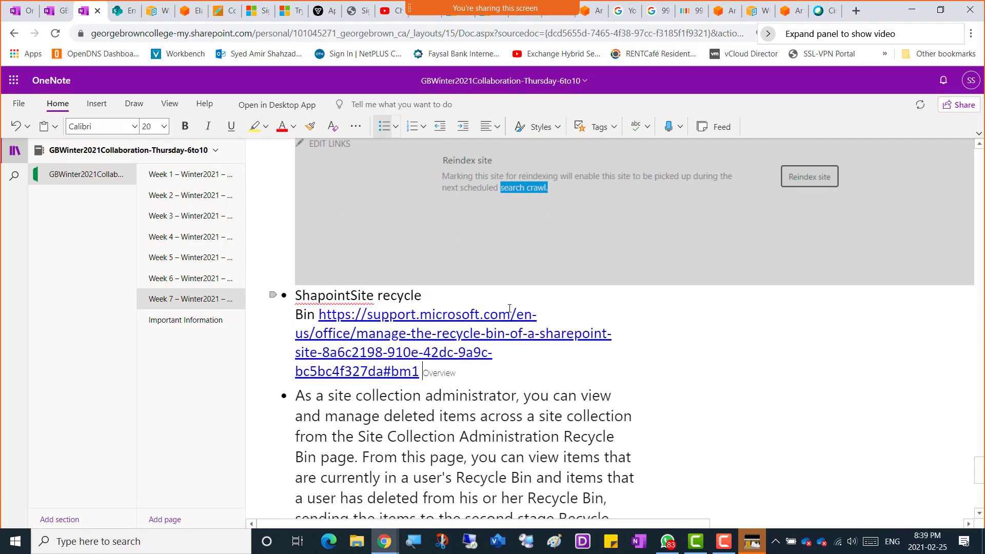
{"action": "key", "text": "Return"}
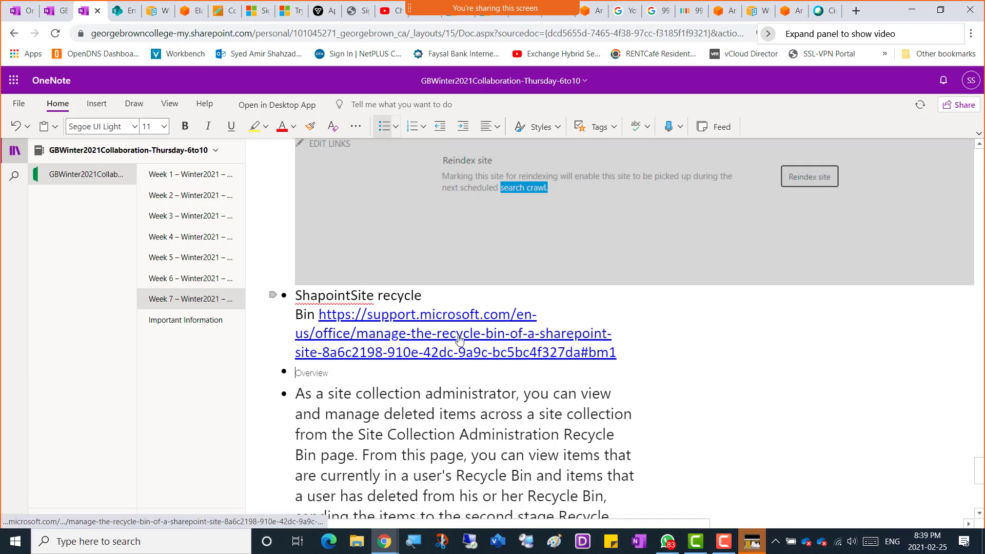
Set the font size of the "Overview" bullet to 20
{"action": "left_click_drag", "start_coordinate": [347, 369], "coordinate": [295, 370]}
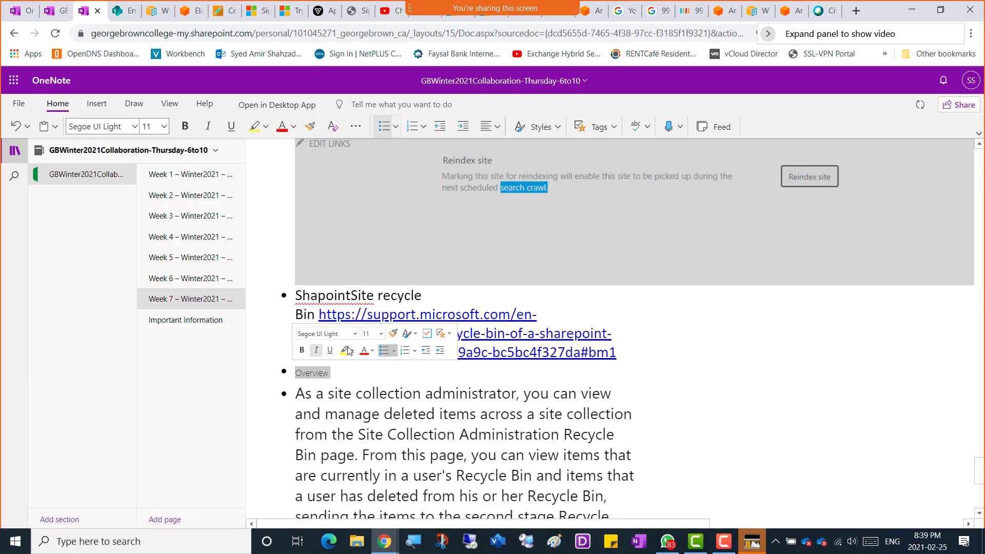
{"action": "left_click", "coordinate": [379, 333]}
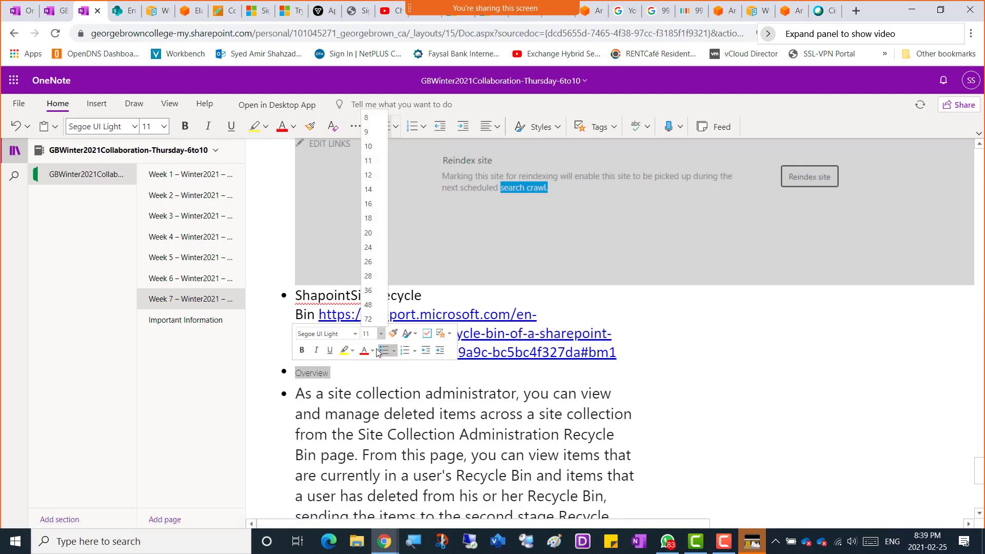
{"action": "left_click", "coordinate": [369, 233]}
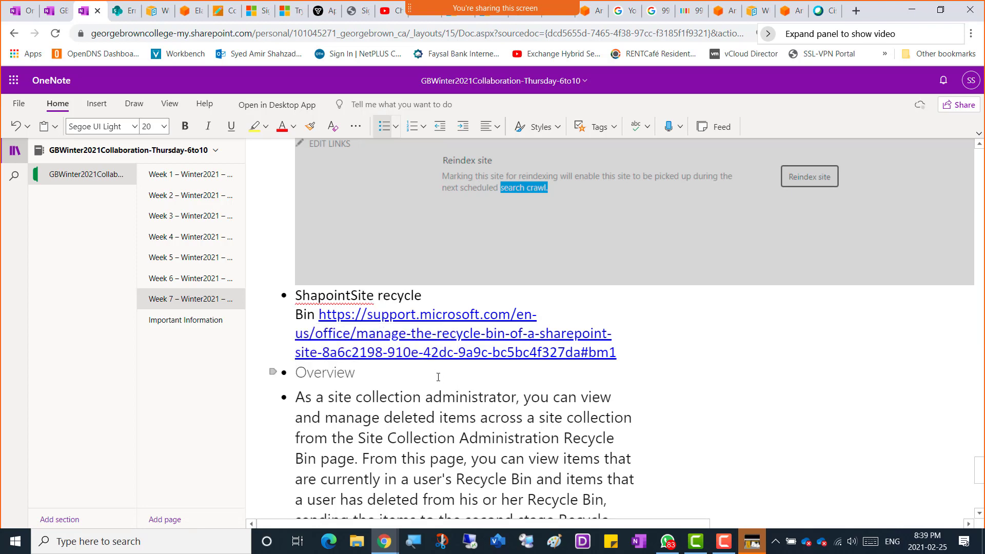
Return to the Recycle bin support article in the browser and view its beginning
{"action": "key", "text": "alt+Tab"}
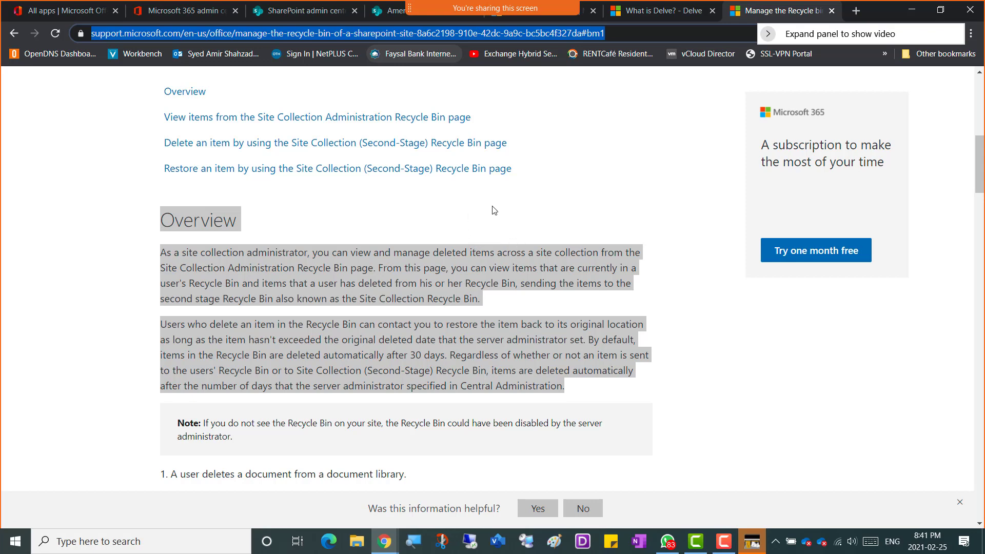
{"action": "scroll", "coordinate": [522, 215], "scroll_direction": "up", "scroll_amount": 10}
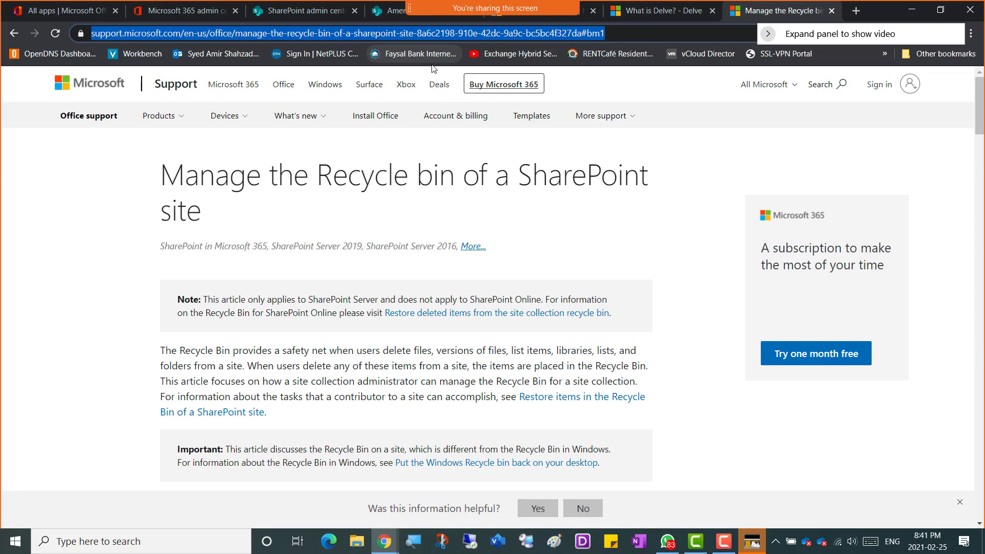
Return to AmerCompanySite's Site Settings, open the site collection features and look through the whole feature list
{"action": "left_click", "coordinate": [386, 14]}
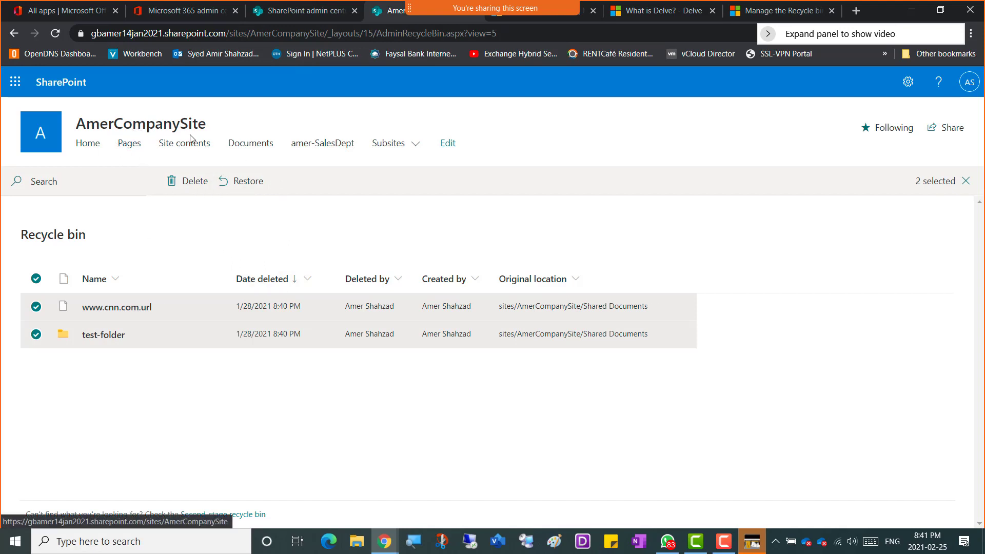
{"action": "left_click", "coordinate": [15, 35]}
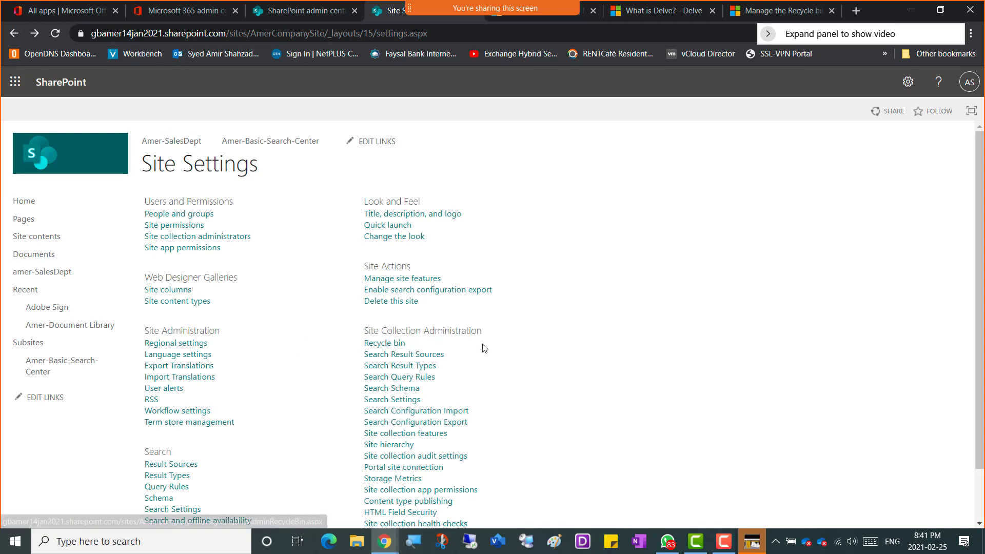
{"action": "scroll", "coordinate": [495, 347], "scroll_direction": "down", "scroll_amount": 2}
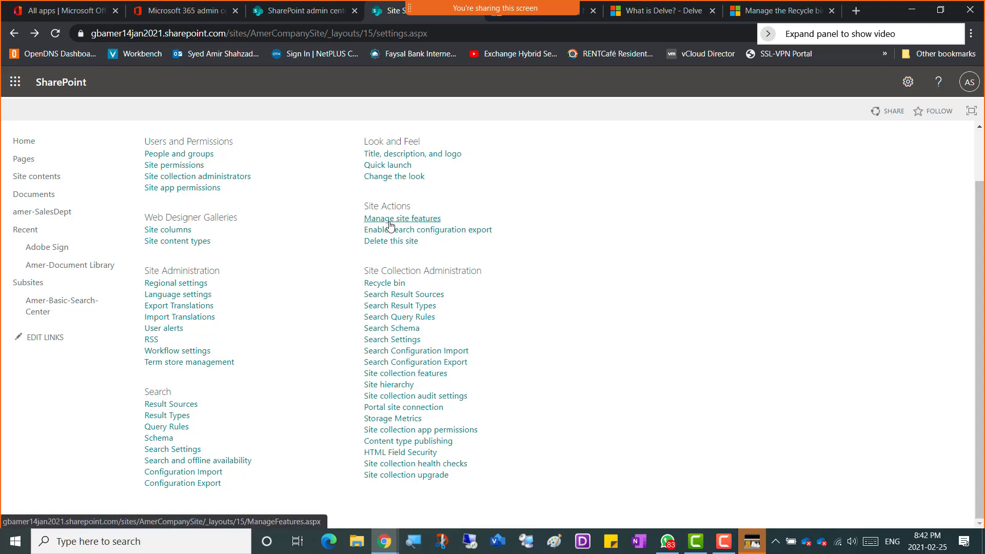
{"action": "left_click", "coordinate": [425, 377]}
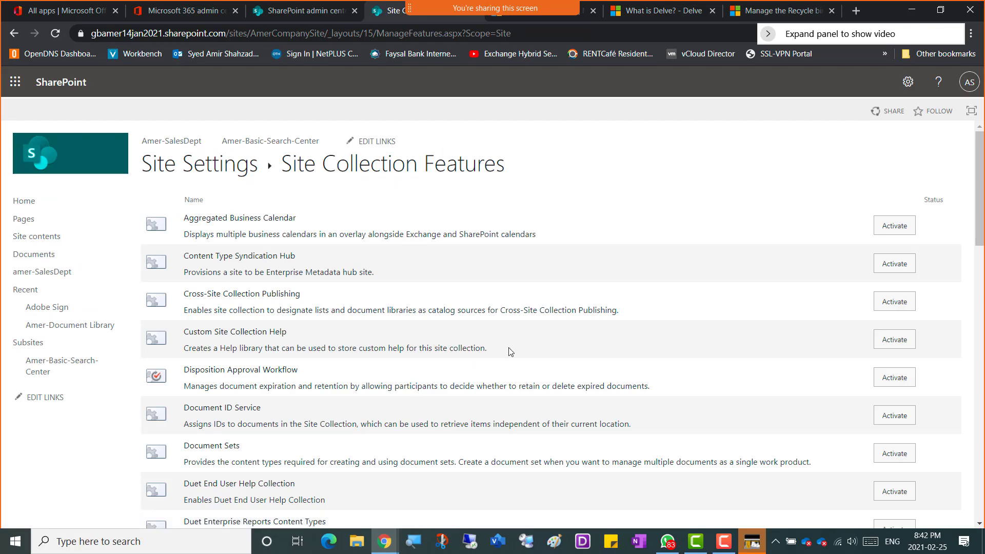
{"action": "scroll", "coordinate": [551, 365], "scroll_direction": "down", "scroll_amount": 8}
{"action": "scroll", "coordinate": [551, 366], "scroll_direction": "down", "scroll_amount": 11}
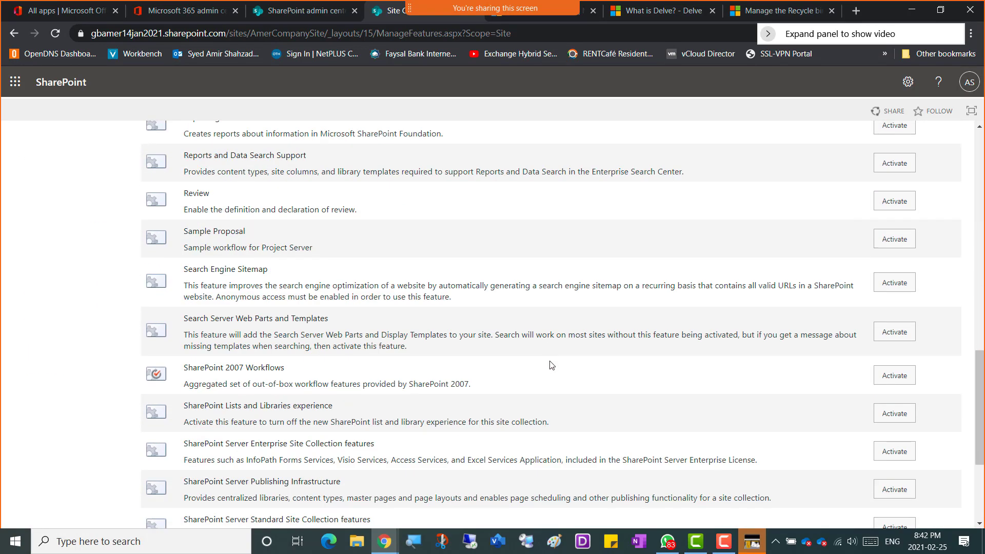
{"action": "scroll", "coordinate": [551, 365], "scroll_direction": "up", "scroll_amount": 8}
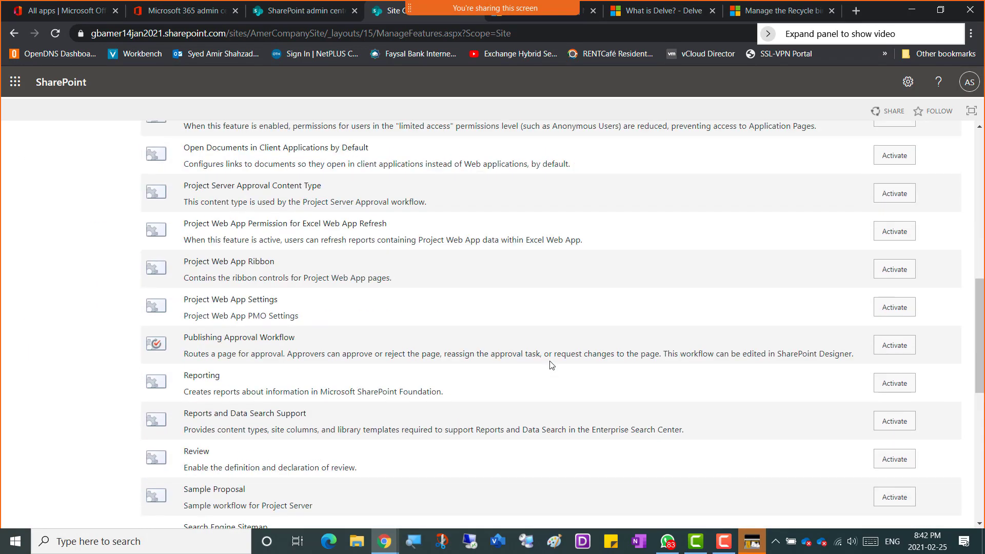
{"action": "scroll", "coordinate": [552, 365], "scroll_direction": "up", "scroll_amount": 12}
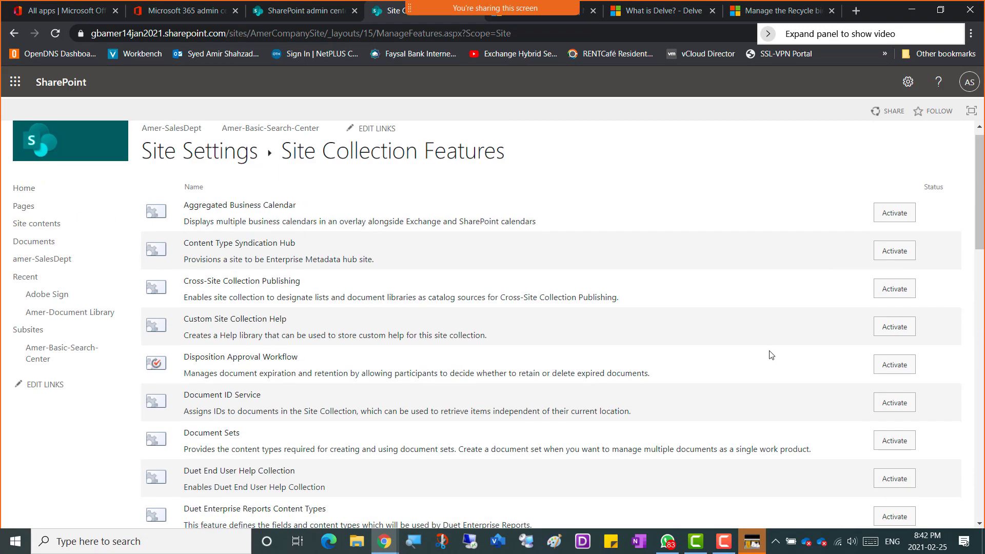
{"action": "scroll", "coordinate": [914, 305], "scroll_direction": "down", "scroll_amount": 20}
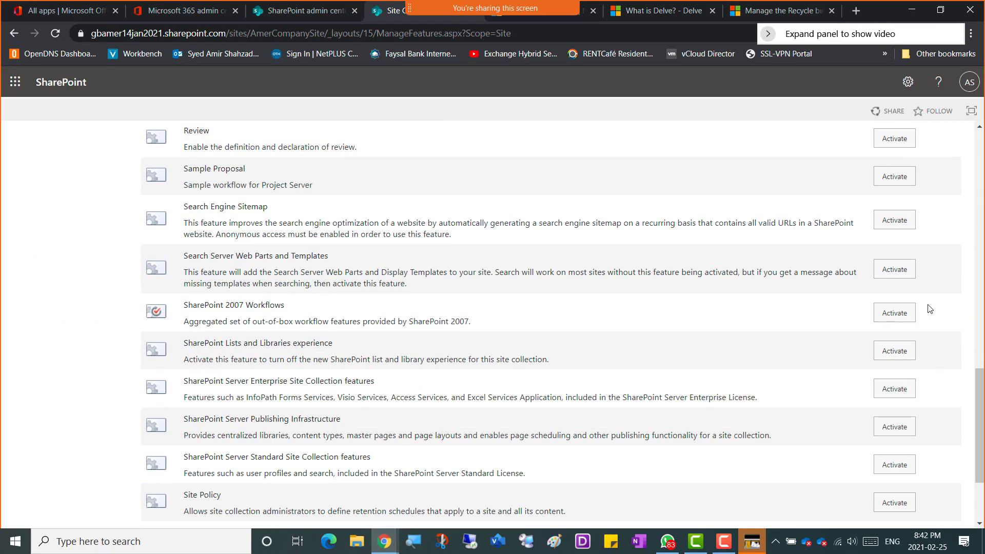
{"action": "scroll", "coordinate": [929, 308], "scroll_direction": "up", "scroll_amount": 20}
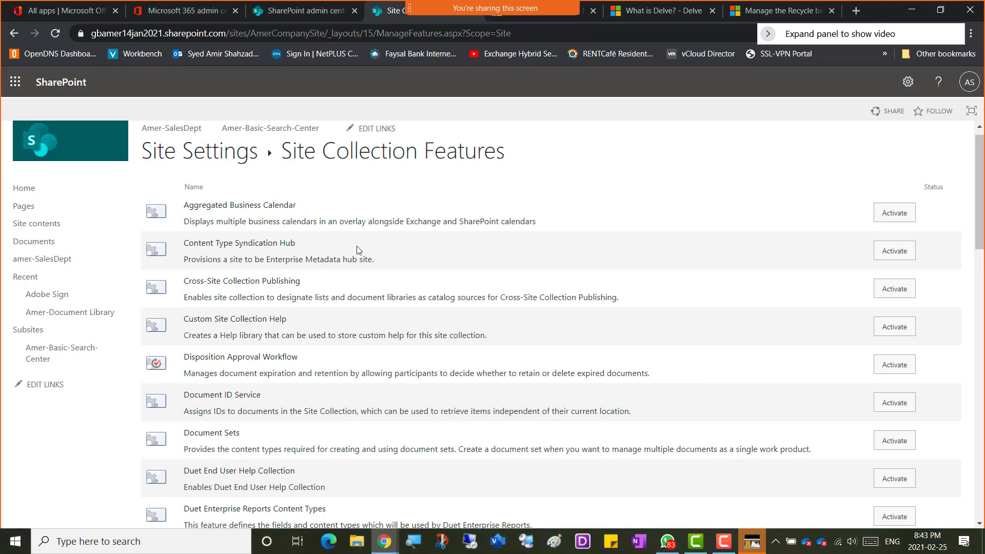
View the Manage site features page under Site Actions, and return to Site Settings
{"action": "left_click", "coordinate": [213, 161]}
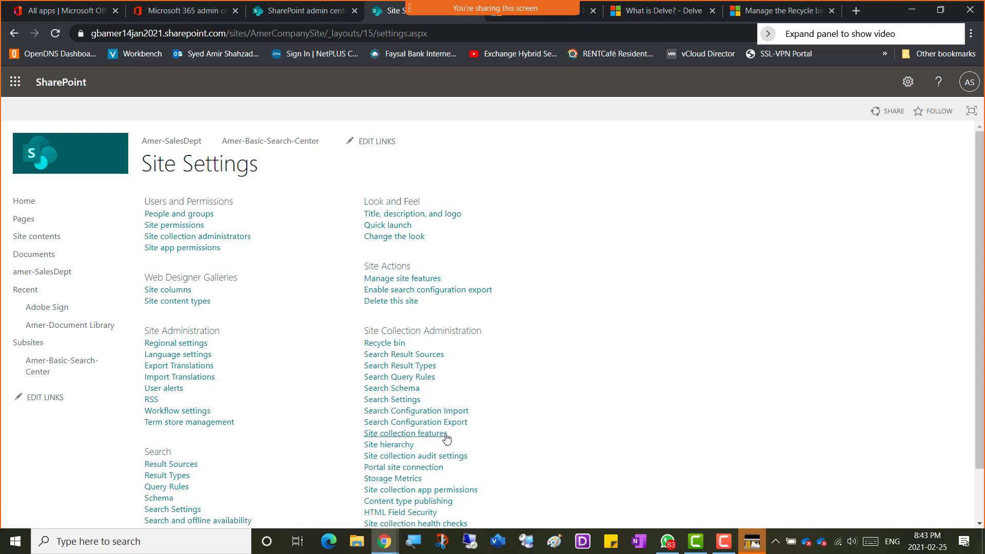
{"action": "left_click", "coordinate": [410, 280]}
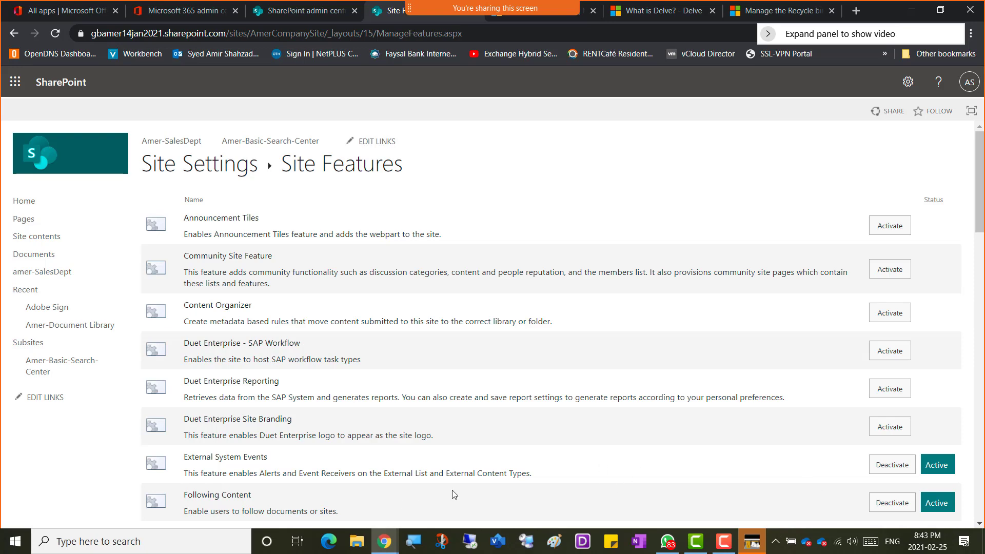
{"action": "left_click", "coordinate": [198, 165]}
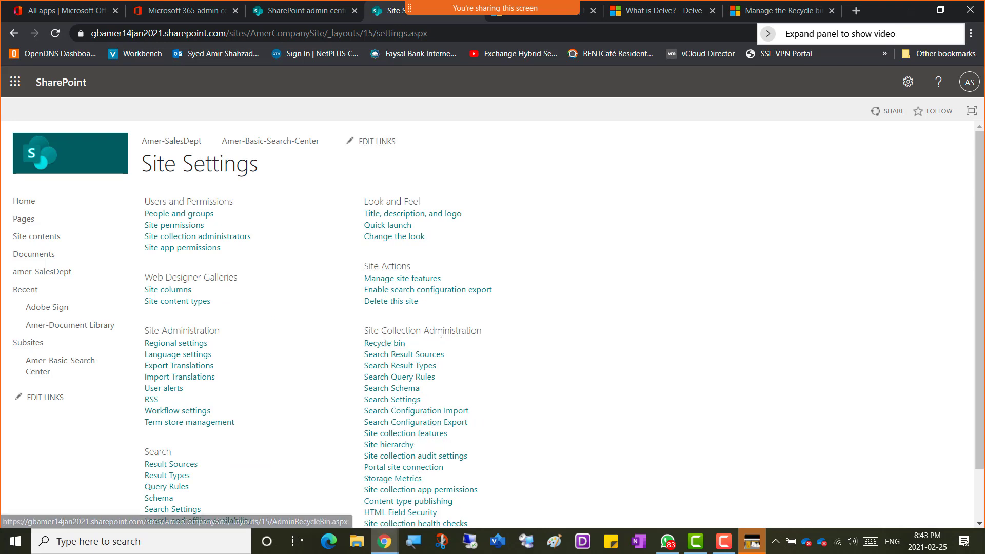
Reopen the site collection features under Site Collection Administration and review the features available for activation
{"action": "left_click", "coordinate": [410, 434]}
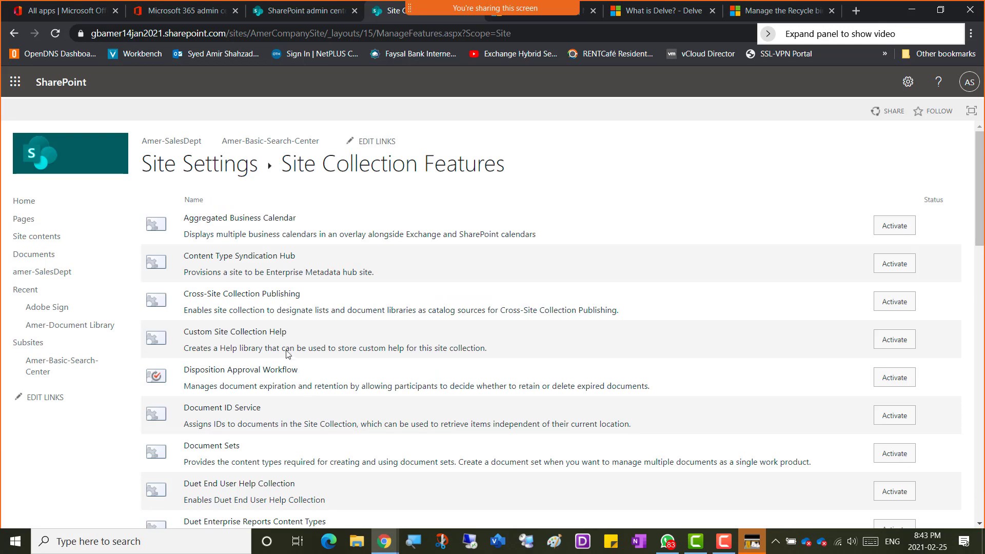
{"action": "scroll", "coordinate": [296, 445], "scroll_direction": "down", "scroll_amount": 1}
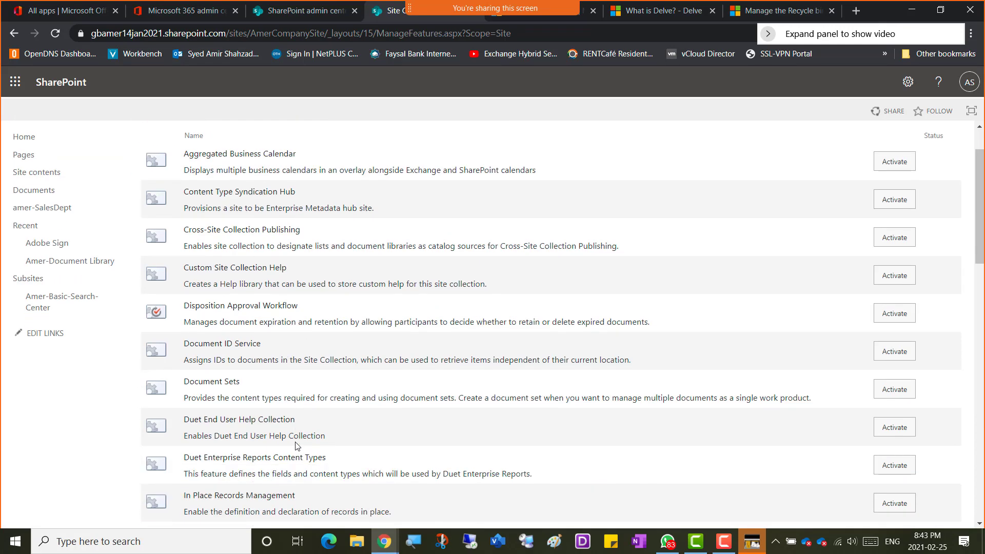
{"action": "scroll", "coordinate": [296, 445], "scroll_direction": "down", "scroll_amount": 2}
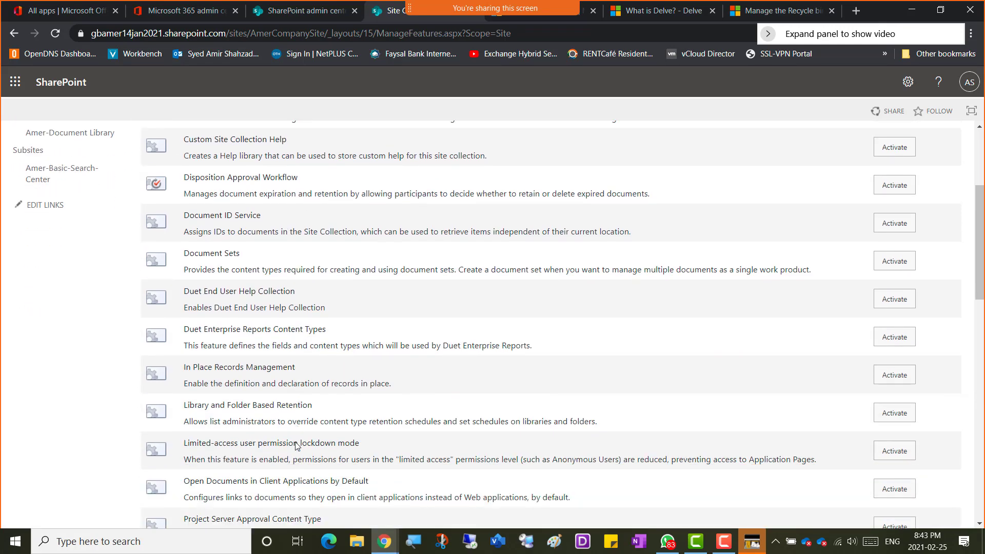
{"action": "scroll", "coordinate": [296, 446], "scroll_direction": "up", "scroll_amount": 3}
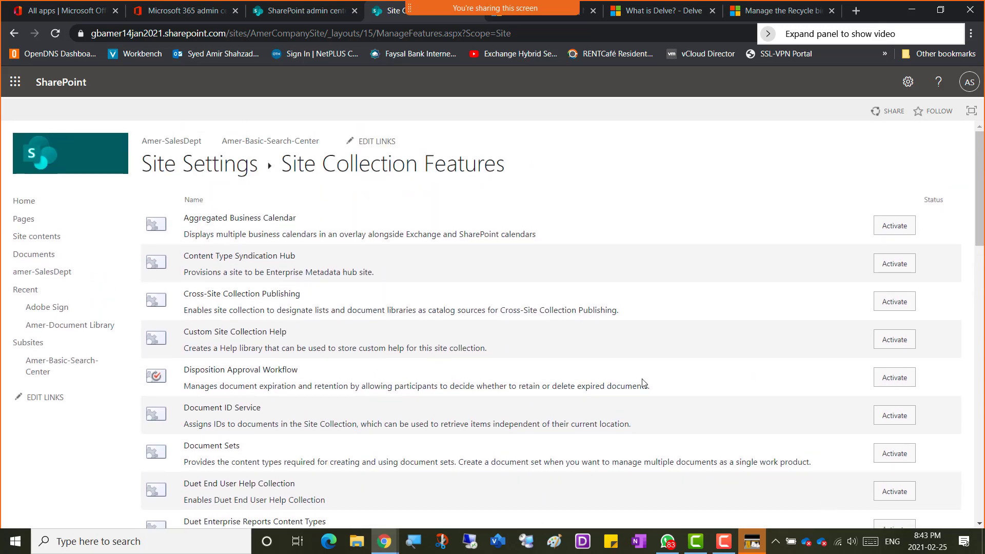
{"action": "scroll", "coordinate": [645, 386], "scroll_direction": "down", "scroll_amount": 5}
{"action": "scroll", "coordinate": [646, 386], "scroll_direction": "down", "scroll_amount": 5}
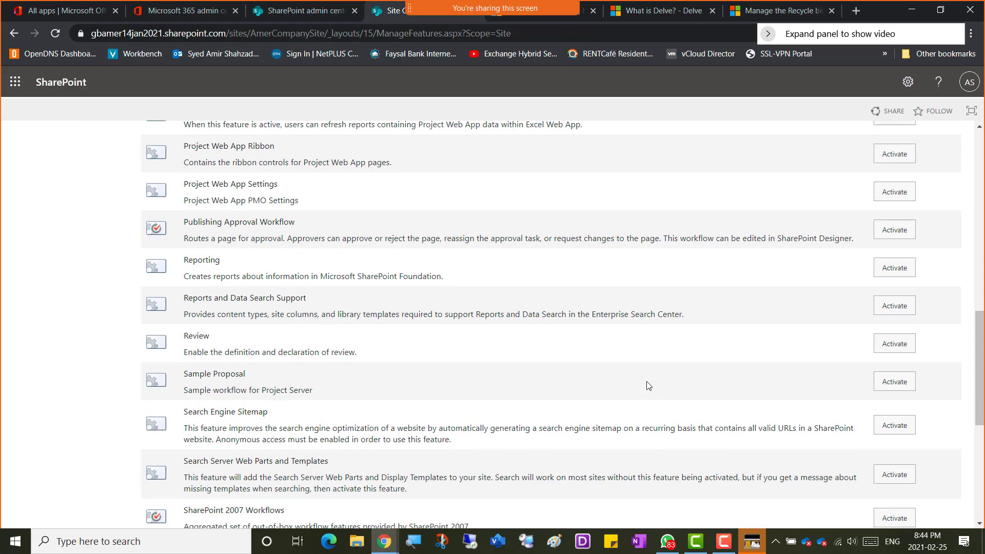
{"action": "scroll", "coordinate": [647, 386], "scroll_direction": "up", "scroll_amount": 10}
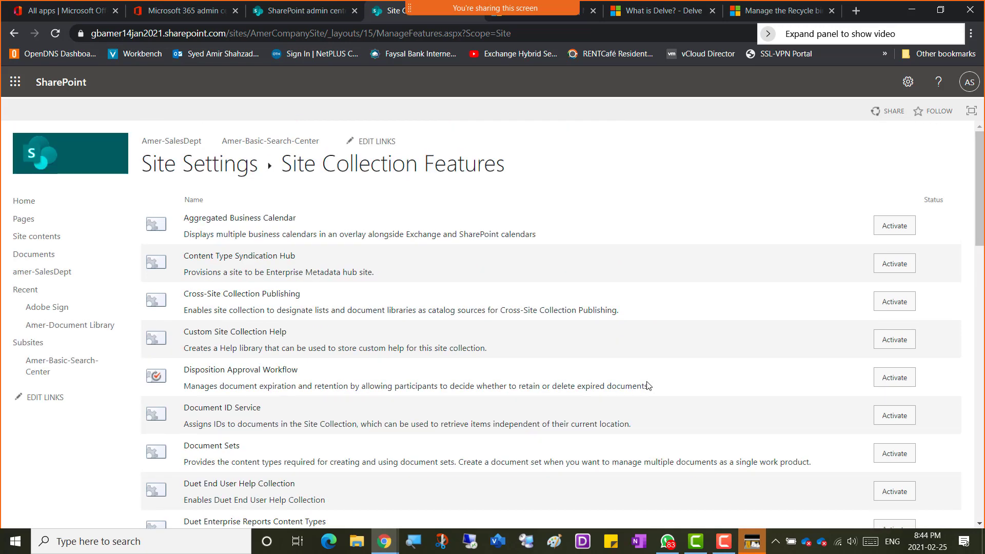
{"action": "scroll", "coordinate": [647, 385], "scroll_direction": "down", "scroll_amount": 5}
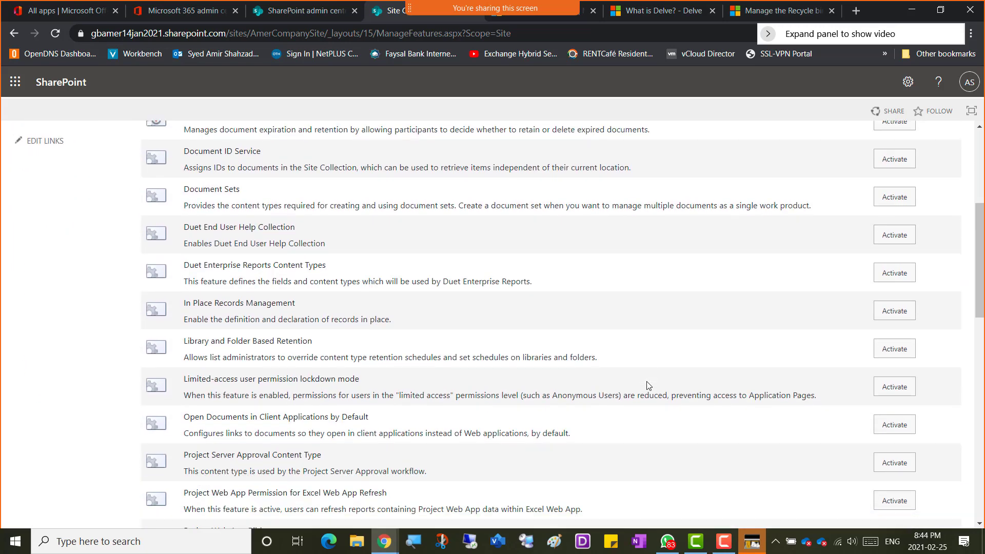
Activate the Reporting feature in the site collection features list
{"action": "scroll", "coordinate": [648, 386], "scroll_direction": "down", "scroll_amount": 3}
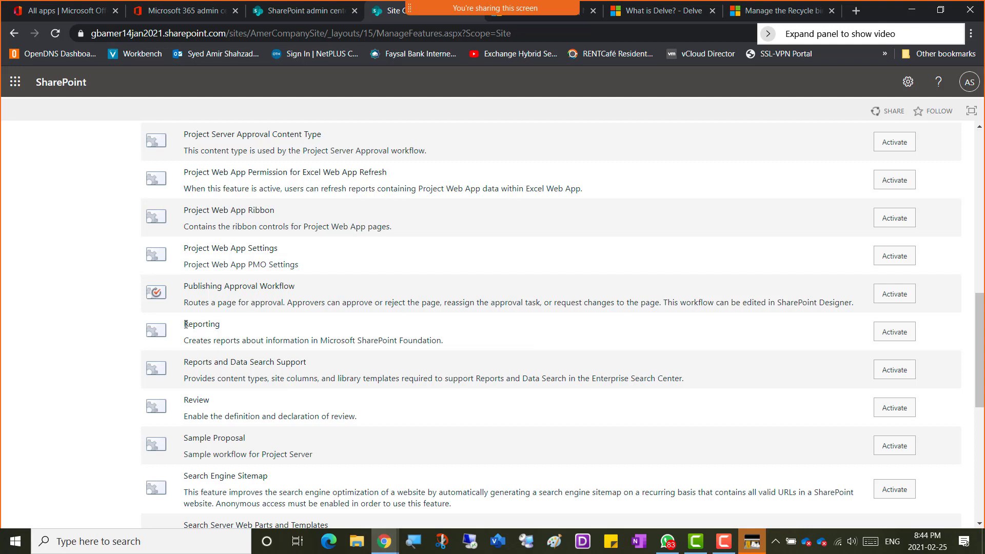
{"action": "left_click_drag", "start_coordinate": [184, 323], "coordinate": [225, 327]}
{"action": "left_click_drag", "start_coordinate": [185, 403], "coordinate": [232, 411]}
{"action": "left_click_drag", "start_coordinate": [186, 325], "coordinate": [246, 332]}
{"action": "left_click", "coordinate": [226, 331]}
{"action": "left_click", "coordinate": [904, 332]}
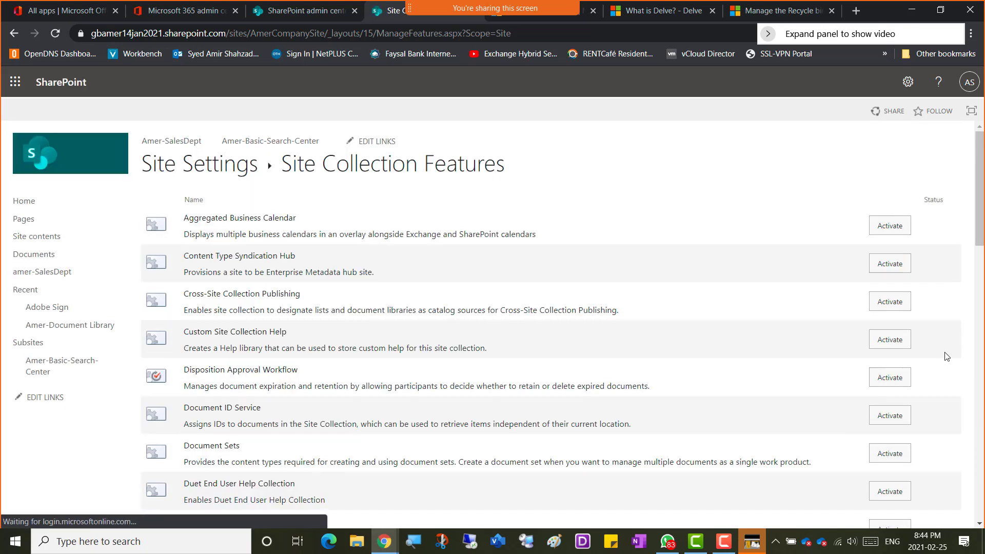
Try to activate the Review site collection feature, and go back to the Site Collection Features page
{"action": "scroll", "coordinate": [921, 353], "scroll_direction": "down", "scroll_amount": 10}
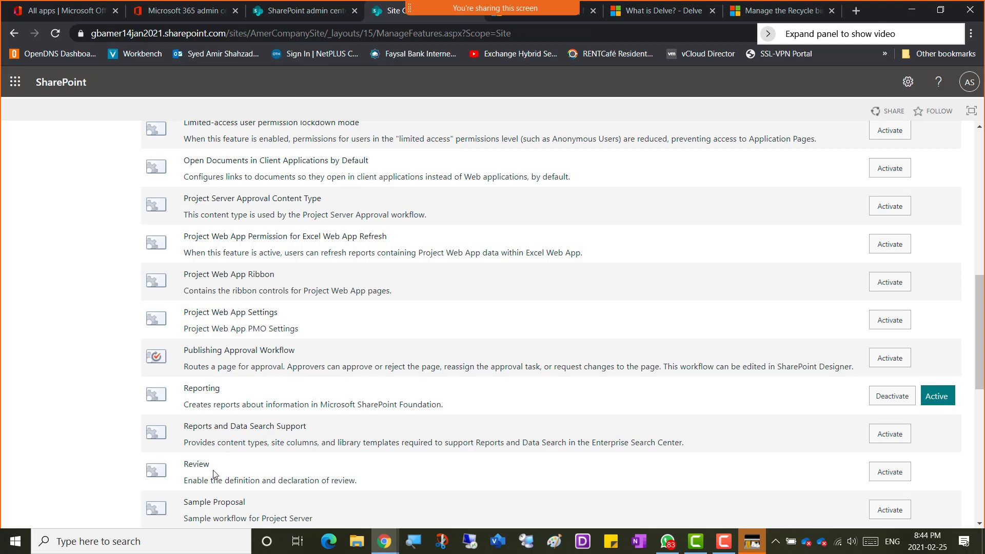
{"action": "left_click", "coordinate": [896, 476]}
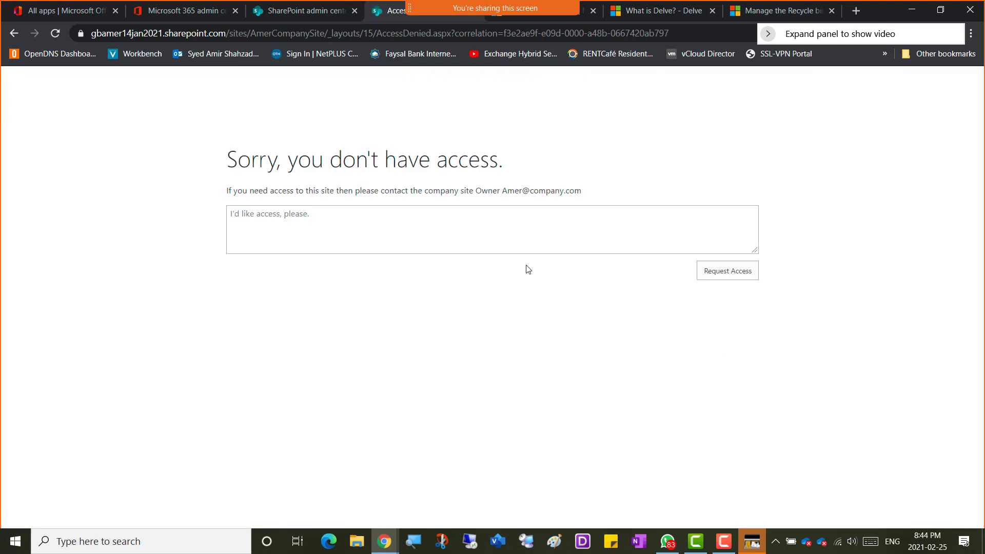
{"action": "left_click", "coordinate": [15, 34]}
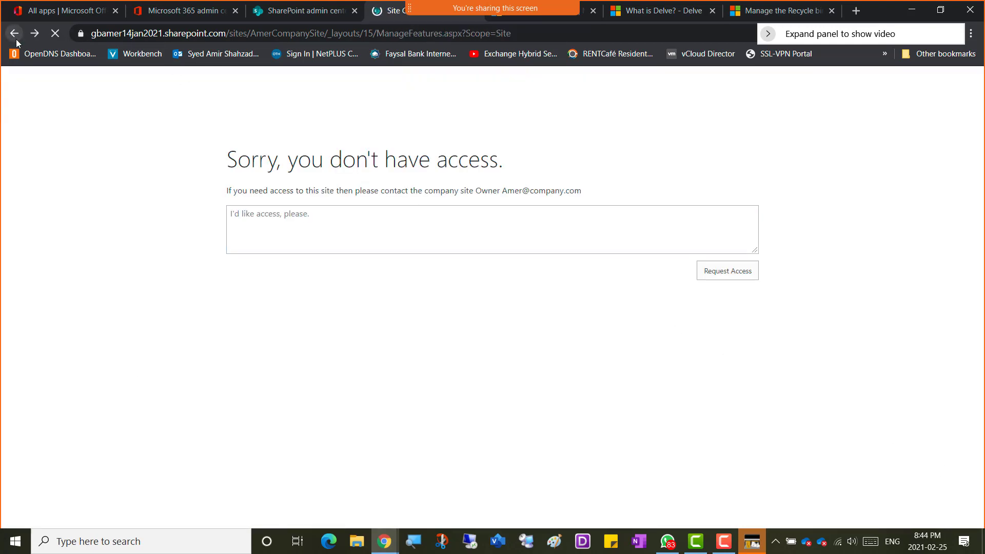
Capture a screenshot of the Site Collection Features list with the Reporting feature's status in view
{"action": "scroll", "coordinate": [703, 404], "scroll_direction": "down", "scroll_amount": 8}
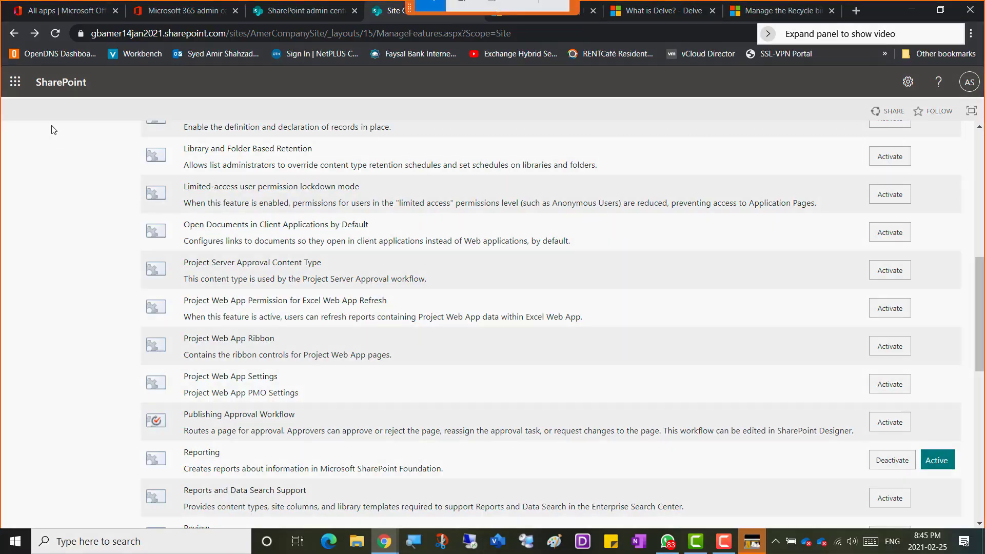
{"action": "key", "text": "shift+super+s"}
{"action": "left_click_drag", "start_coordinate": [17, 71], "coordinate": [966, 513]}
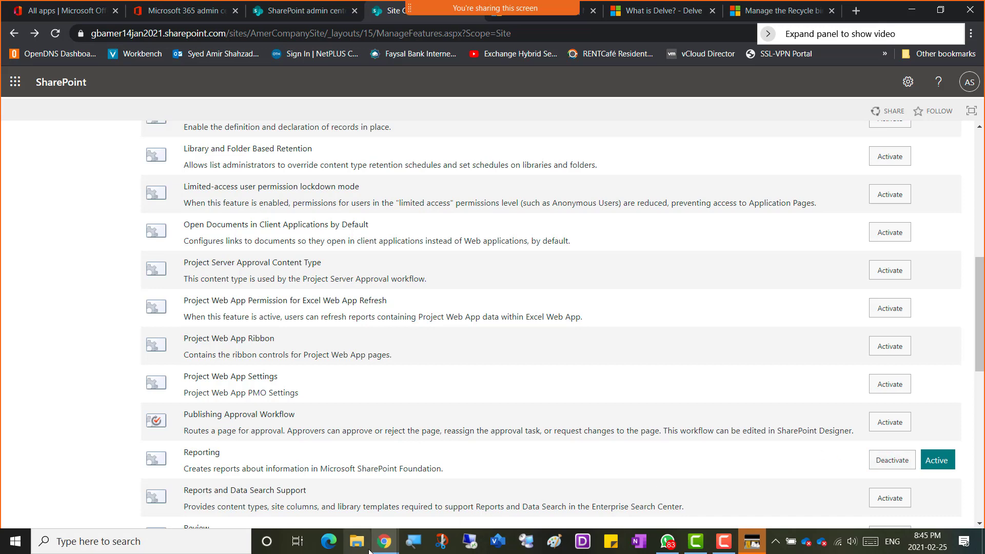
Switch to the OneNote notebook and add the bullet "Screenshot 9 = Site Collection Feature Activated" at the end of the Week 7 page
{"action": "left_click", "coordinate": [384, 541]}
{"action": "left_click", "coordinate": [141, 486]}
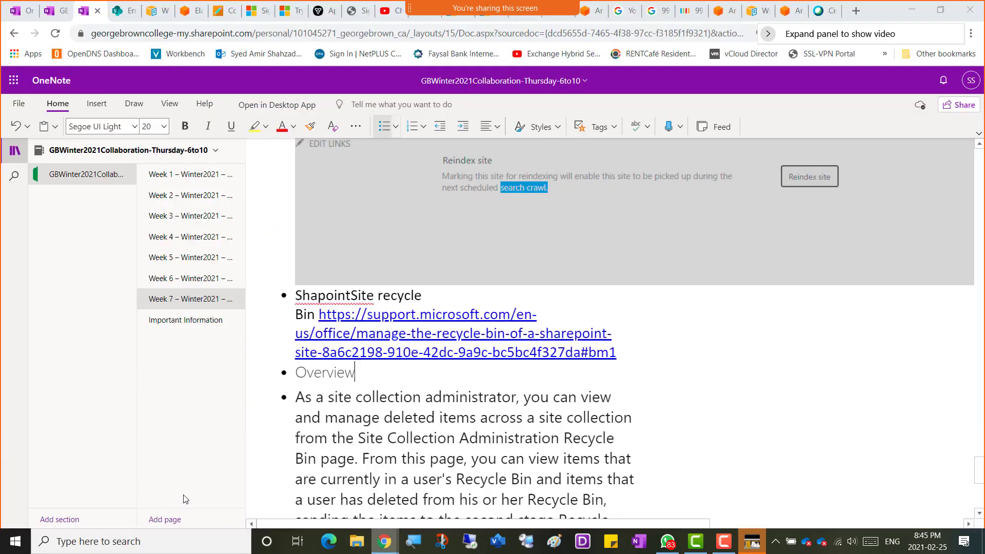
{"action": "scroll", "coordinate": [312, 471], "scroll_direction": "down", "scroll_amount": 5}
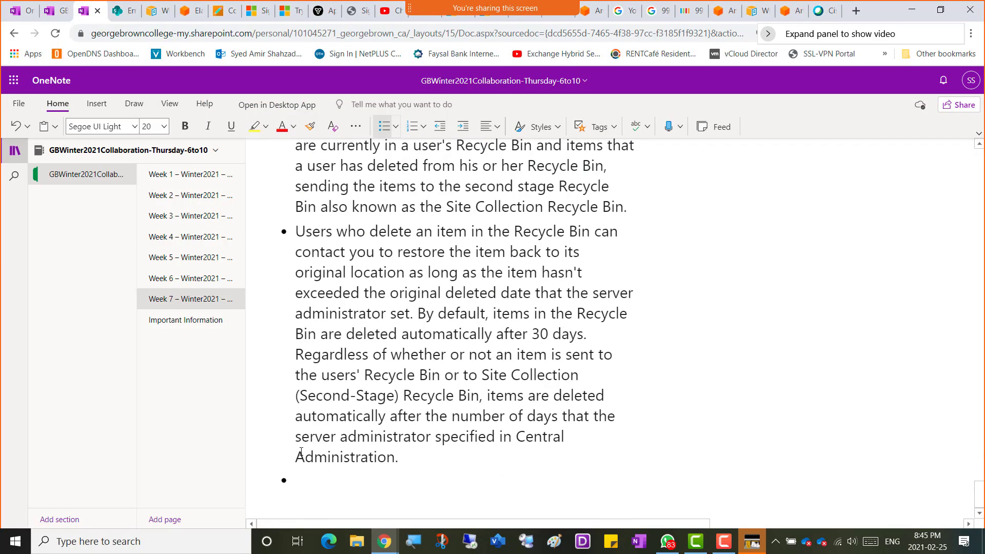
{"action": "left_click", "coordinate": [318, 484]}
{"action": "type", "text": "Scree"}
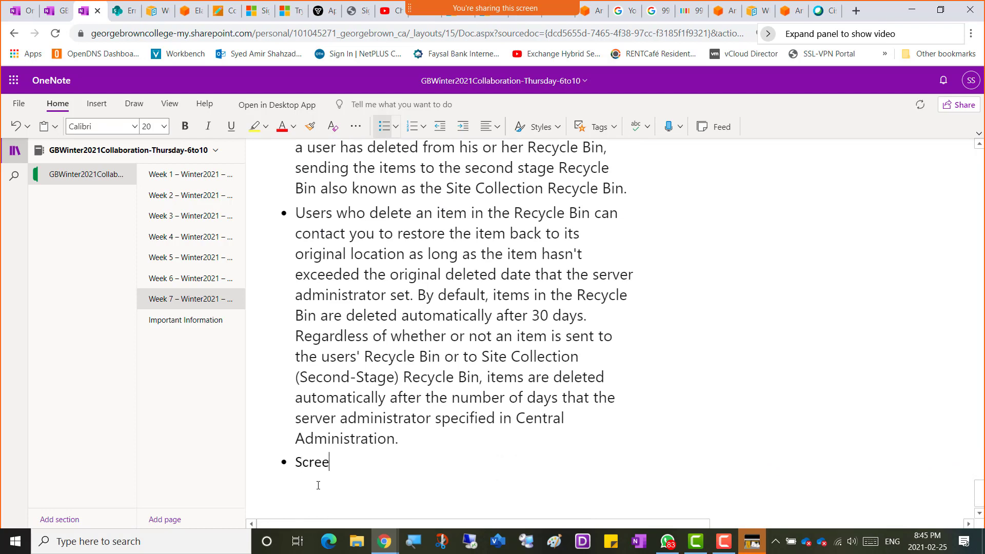
{"action": "type", "text": "nshot 9 = Site Co"}
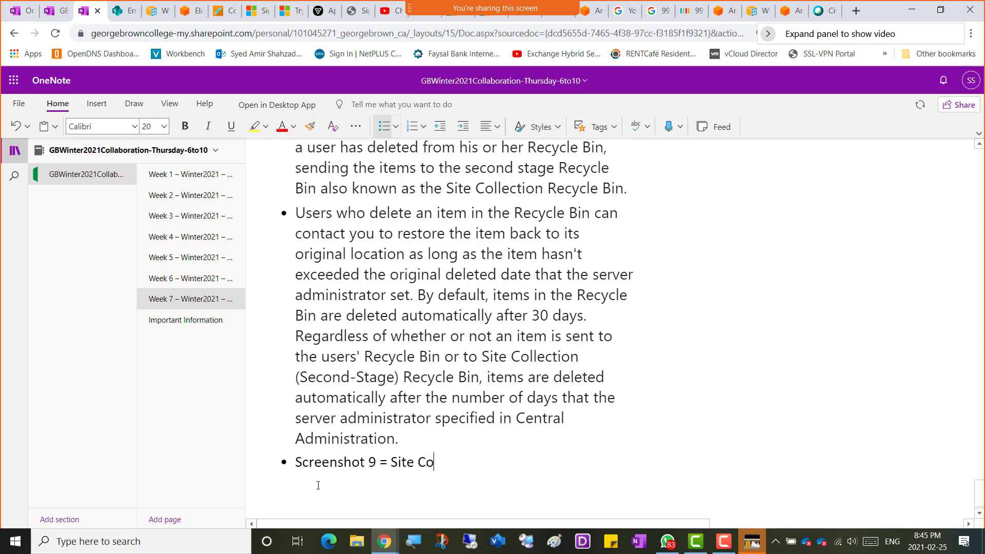
{"action": "type", "text": "llection Feature Activated"}
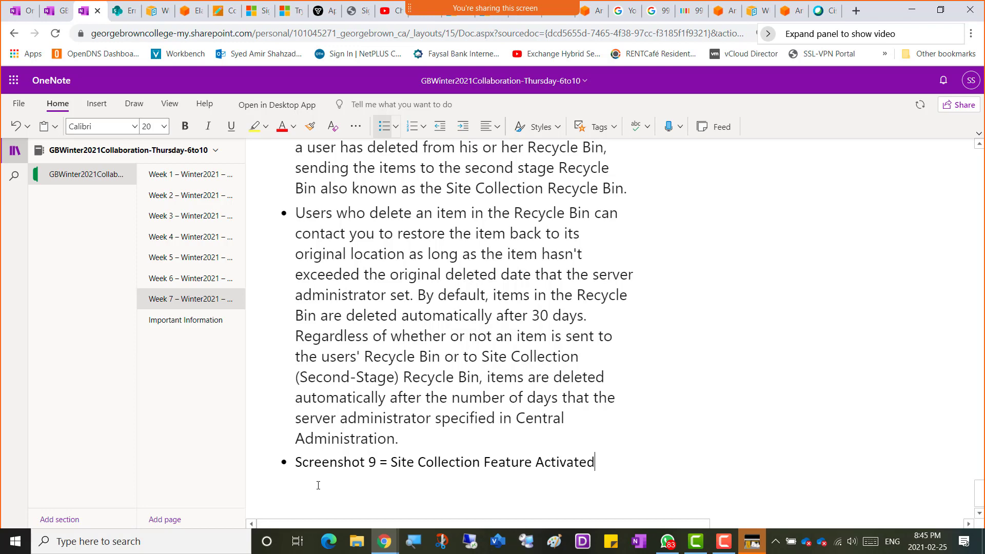
Paste the captured Site Collection Features screenshot below the "Screenshot 9" bullet
{"action": "key", "text": "Return"}
{"action": "key", "text": "ctrl+v"}
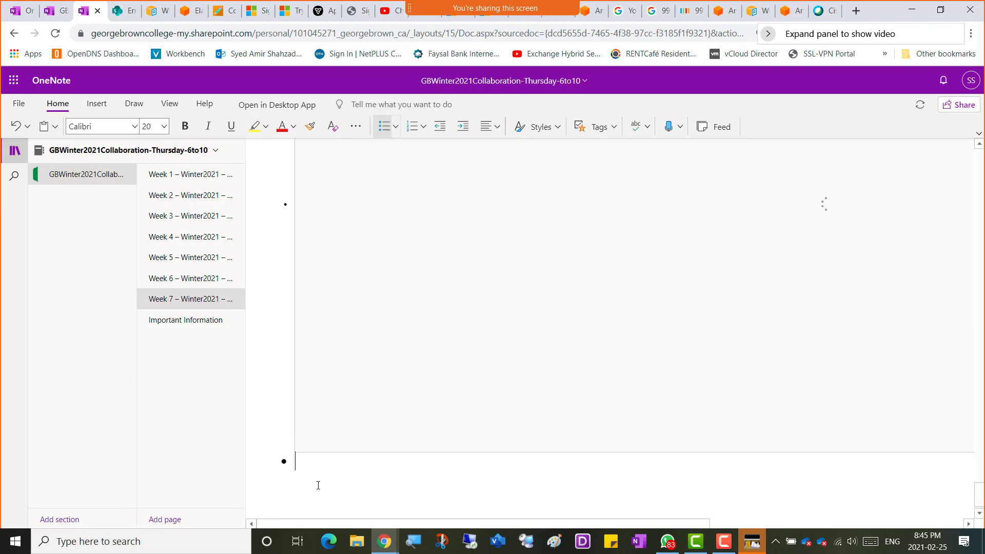
{"action": "scroll", "coordinate": [355, 492], "scroll_direction": "up", "scroll_amount": 5}
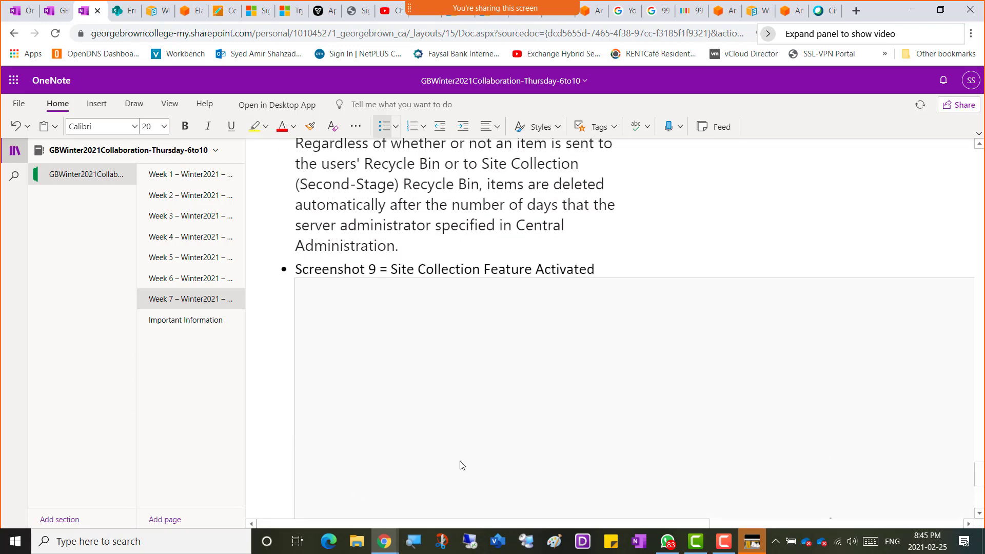
Switch to the SharePoint window and look through the rest of the Site Collection Features list
{"action": "key", "text": "alt+Tab"}
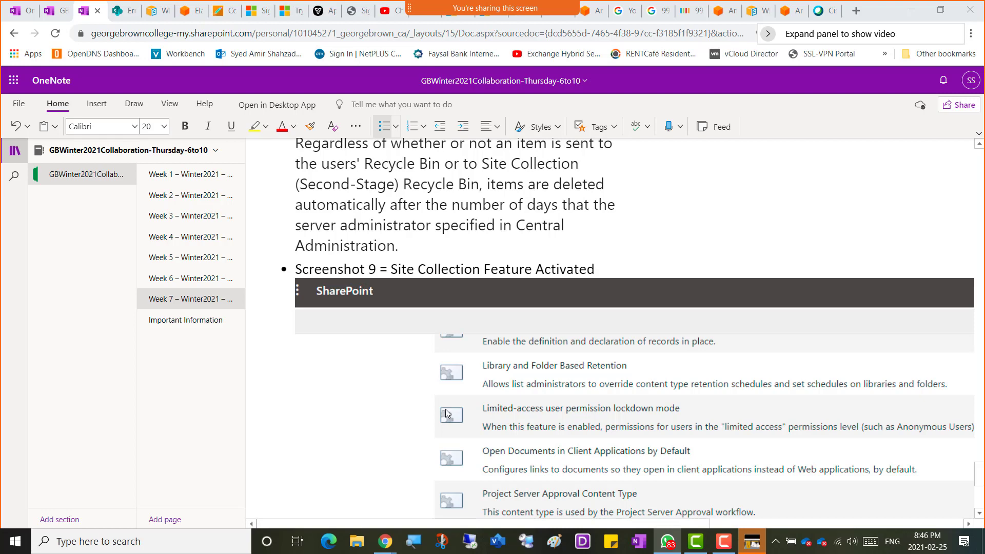
{"action": "key", "text": "alt+Tab"}
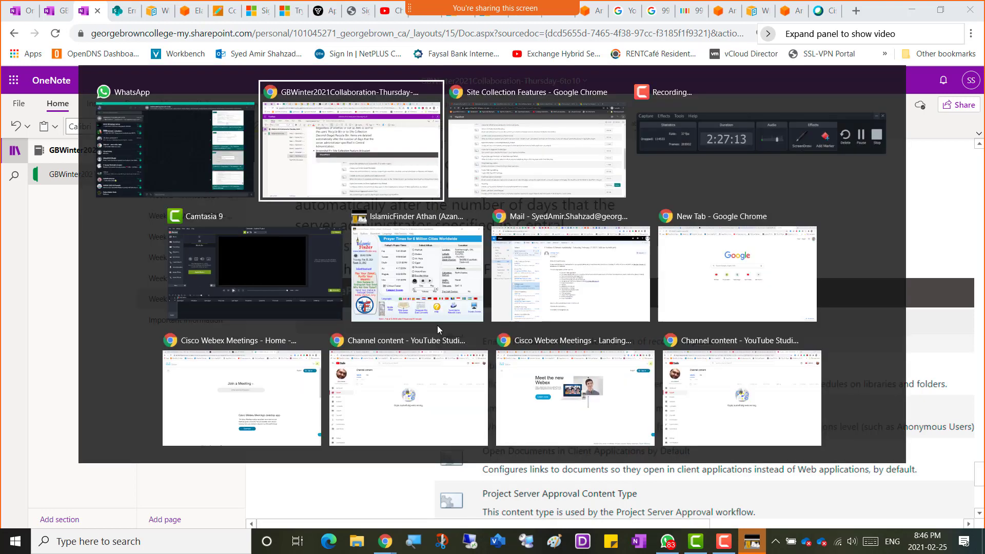
{"action": "key", "text": "alt+Tab"}
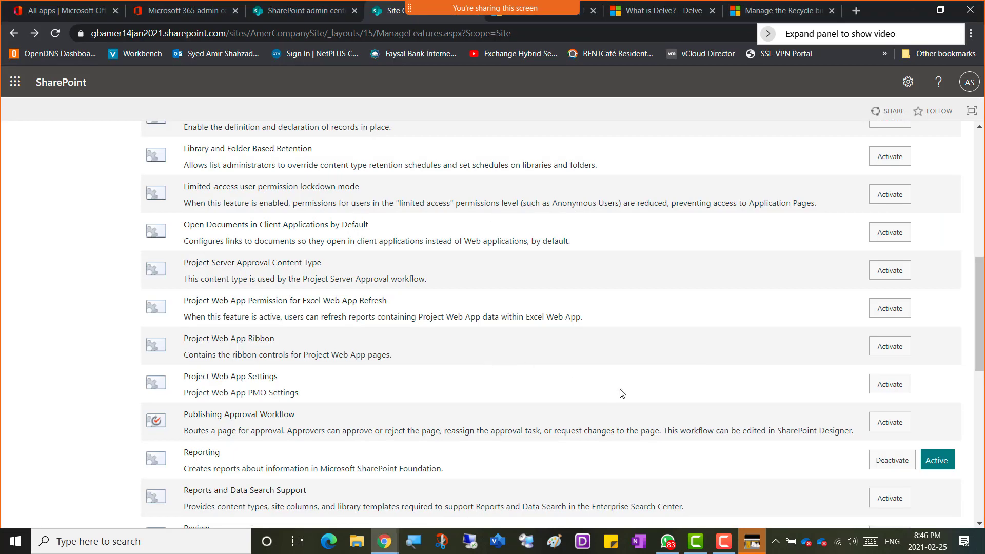
{"action": "scroll", "coordinate": [621, 393], "scroll_direction": "down", "scroll_amount": 9}
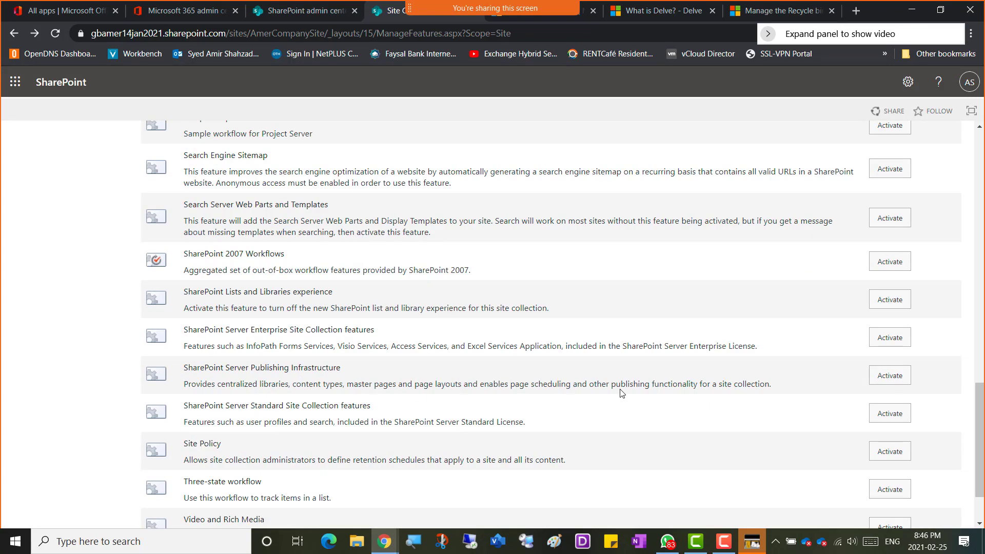
{"action": "scroll", "coordinate": [613, 400], "scroll_direction": "down", "scroll_amount": 2}
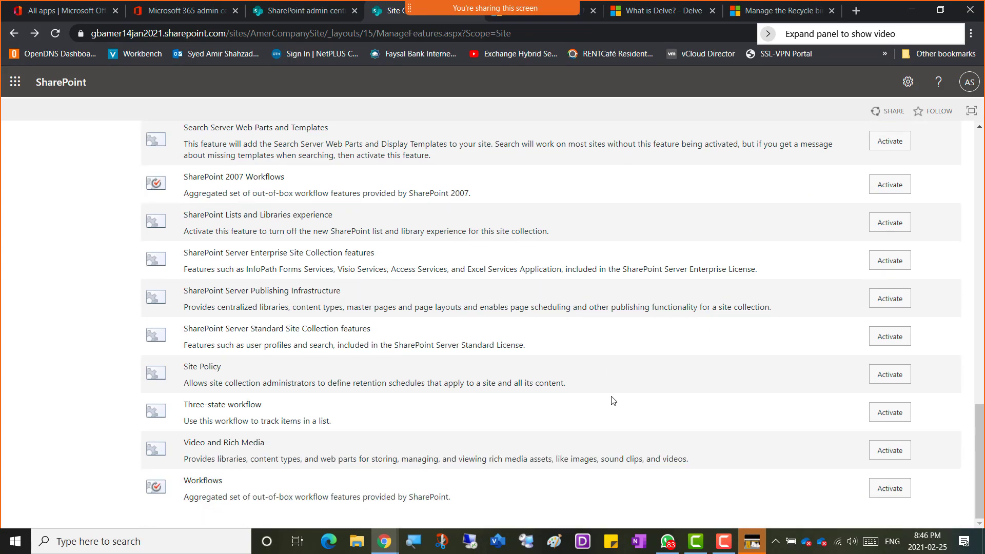
{"action": "scroll", "coordinate": [612, 400], "scroll_direction": "up", "scroll_amount": 10}
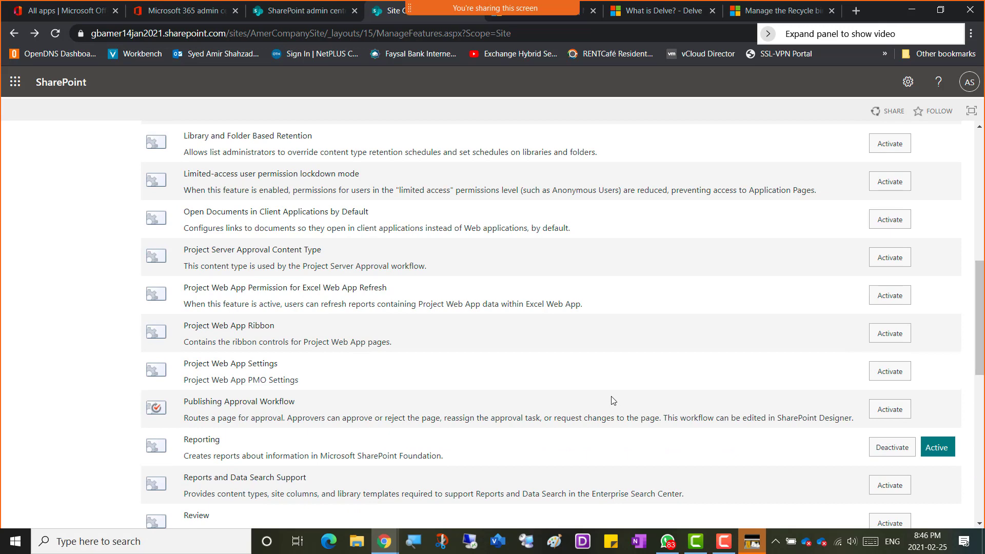
{"action": "scroll", "coordinate": [612, 400], "scroll_direction": "up", "scroll_amount": 12}
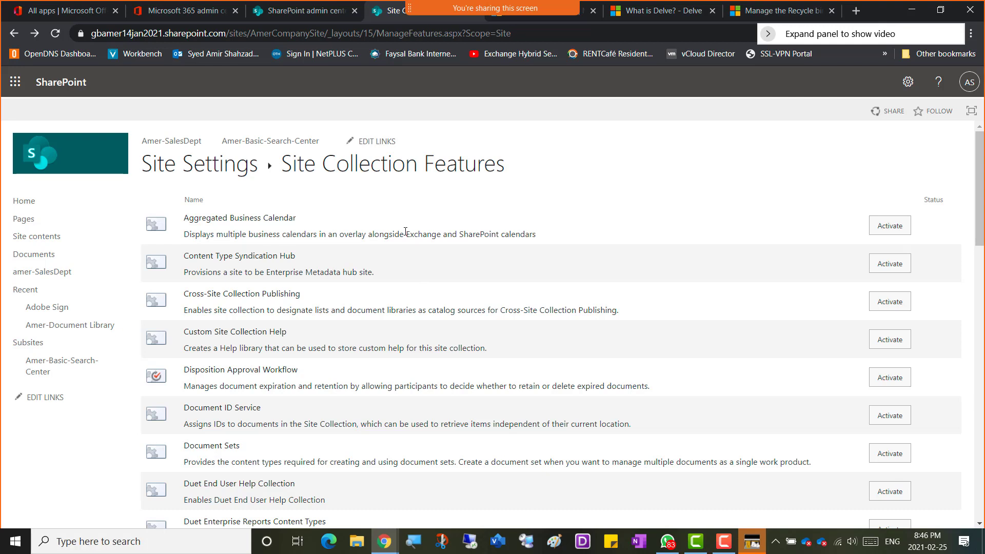
Return to Site Settings, open Site hierarchy under Site Collection Administration, and capture a screenshot of the page
{"action": "left_click", "coordinate": [200, 170]}
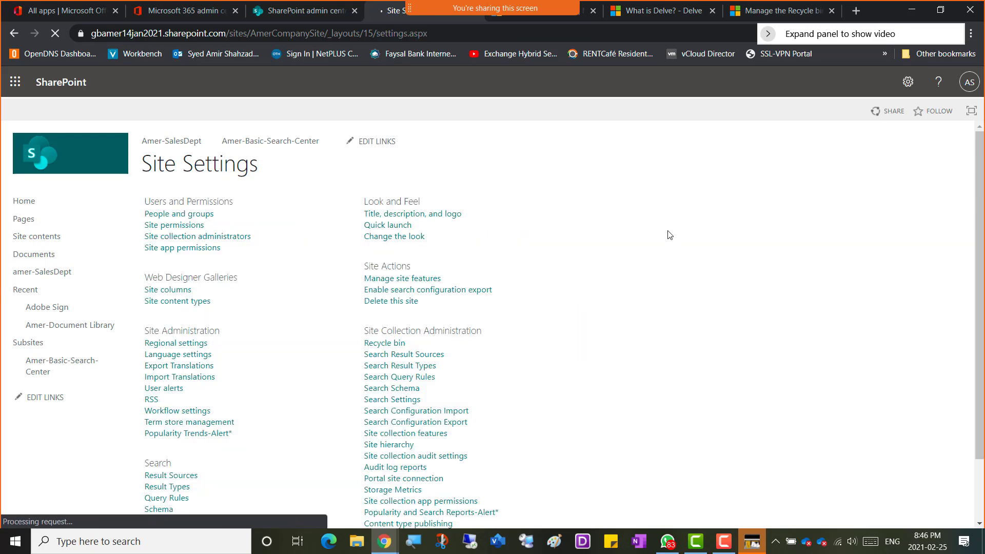
{"action": "scroll", "coordinate": [626, 291], "scroll_direction": "down", "scroll_amount": 2}
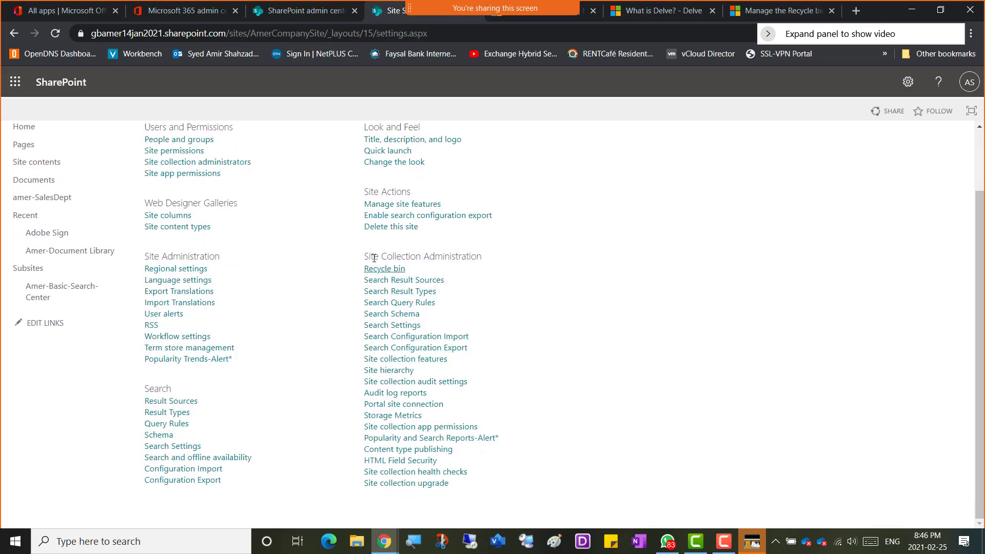
{"action": "left_click_drag", "start_coordinate": [387, 257], "coordinate": [476, 256]}
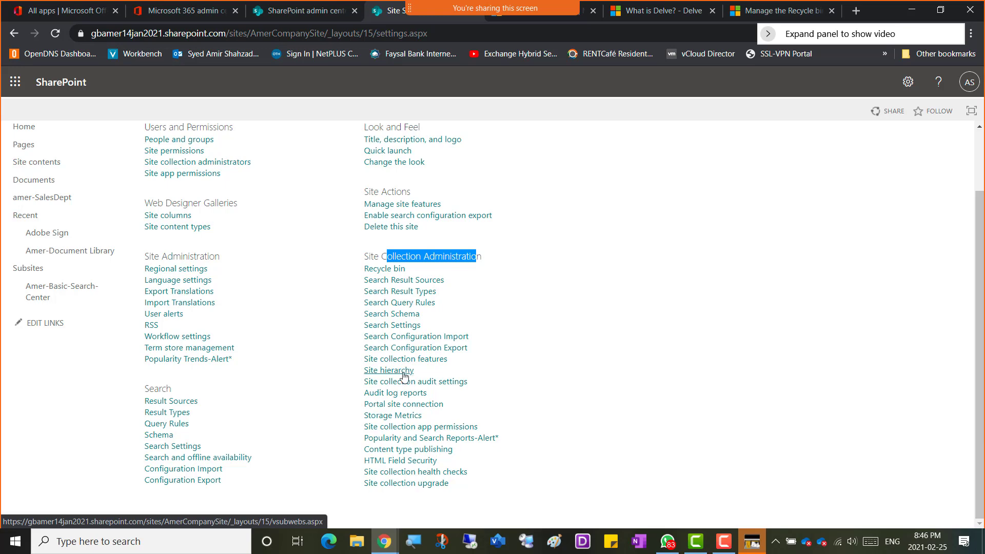
{"action": "left_click", "coordinate": [388, 371]}
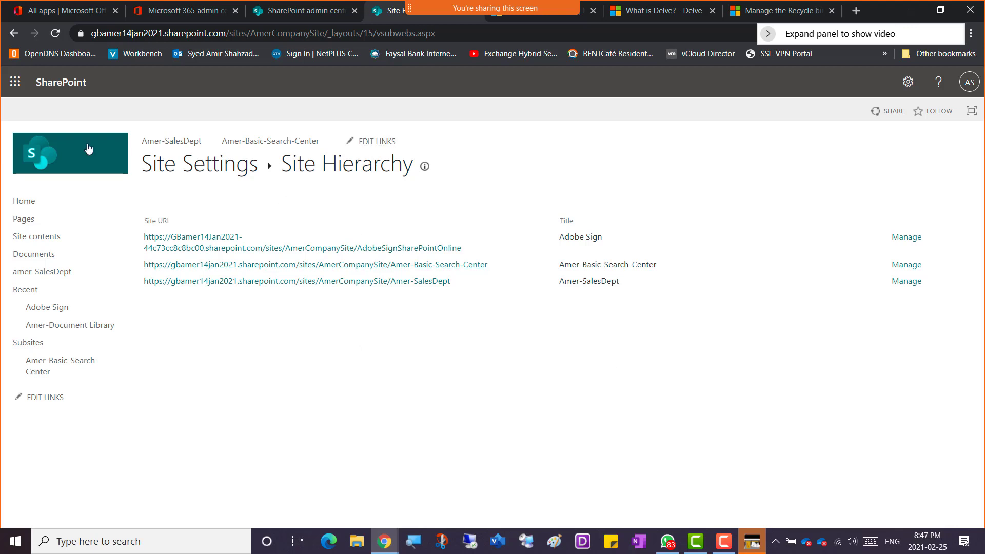
{"action": "key", "text": "shift+super+s"}
{"action": "left_click_drag", "start_coordinate": [4, 67], "coordinate": [962, 475]}
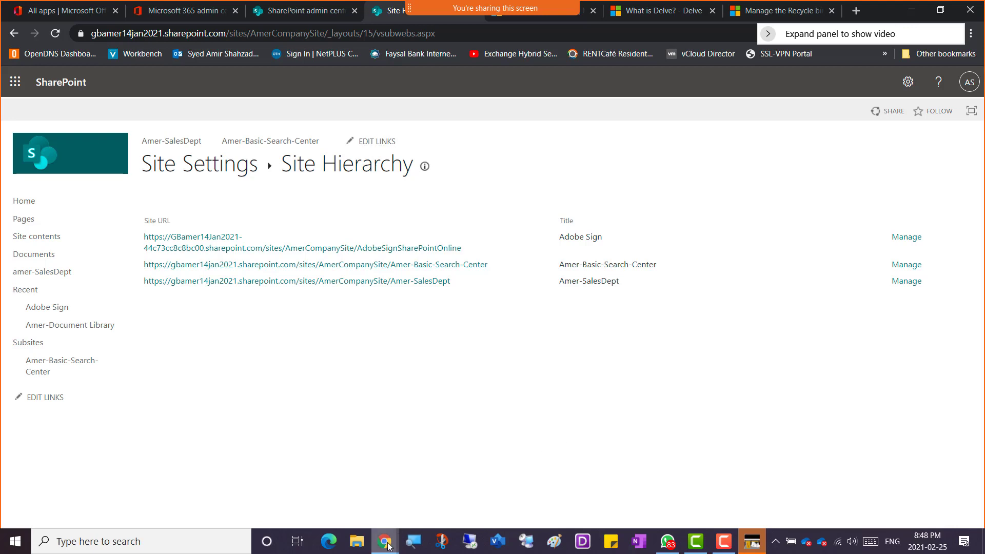
Switch to the OneNote notebook and add the bullet "Screenshot 10 = Site Hirarchey" at the end of the Week 7 page
{"action": "mouse_move", "coordinate": [395, 539]}
{"action": "left_click", "coordinate": [156, 501]}
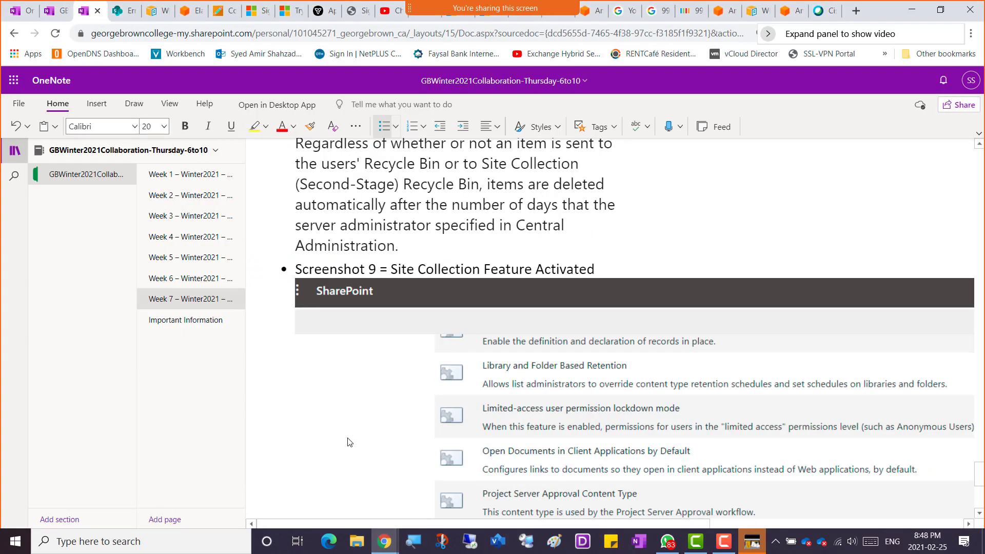
{"action": "left_click", "coordinate": [353, 452]}
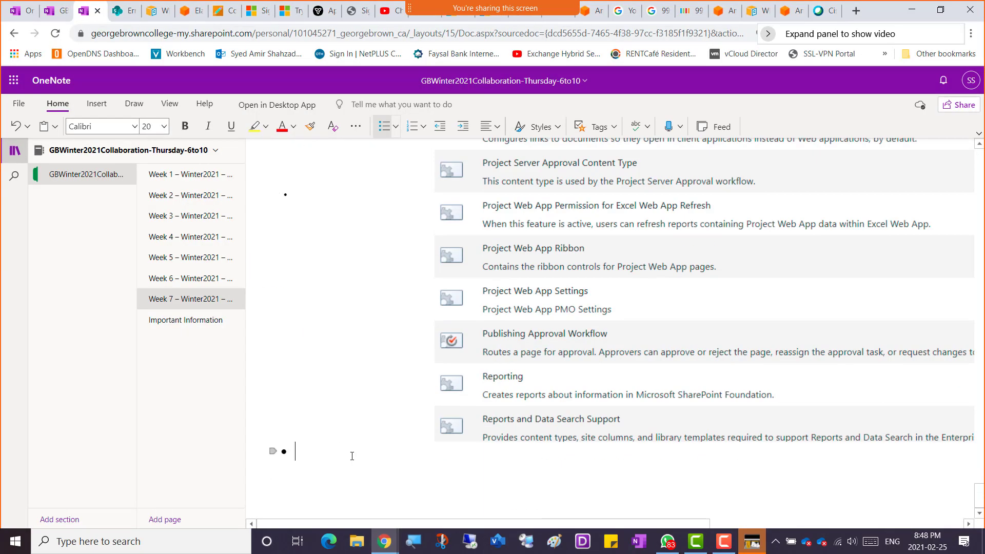
{"action": "type", "text": "Screenshot 10 = Site "}
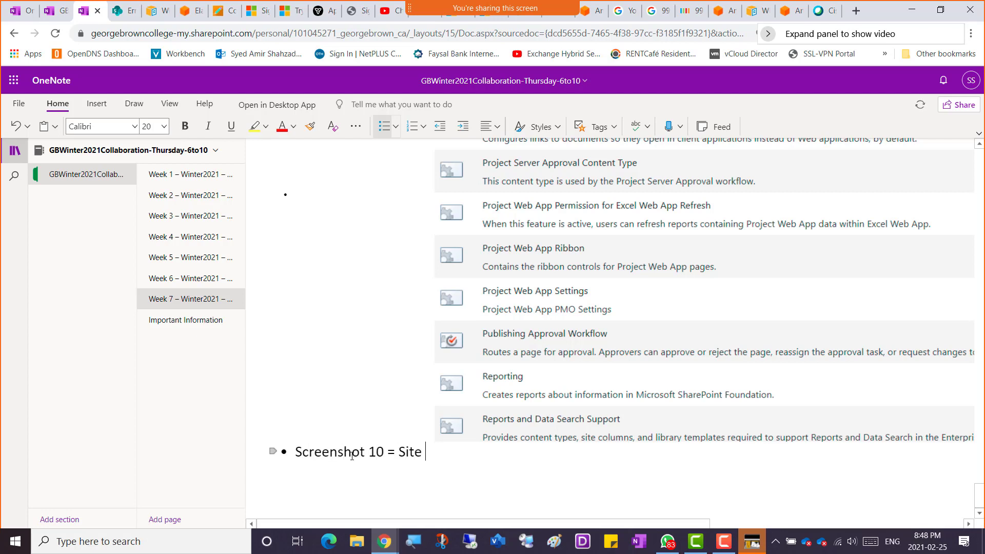
{"action": "type", "text": "Hirarchey"}
Compare the bullet's wording with the SharePoint page title and change its last word to "Hirarchy"
{"action": "key", "text": "alt+Tab"}
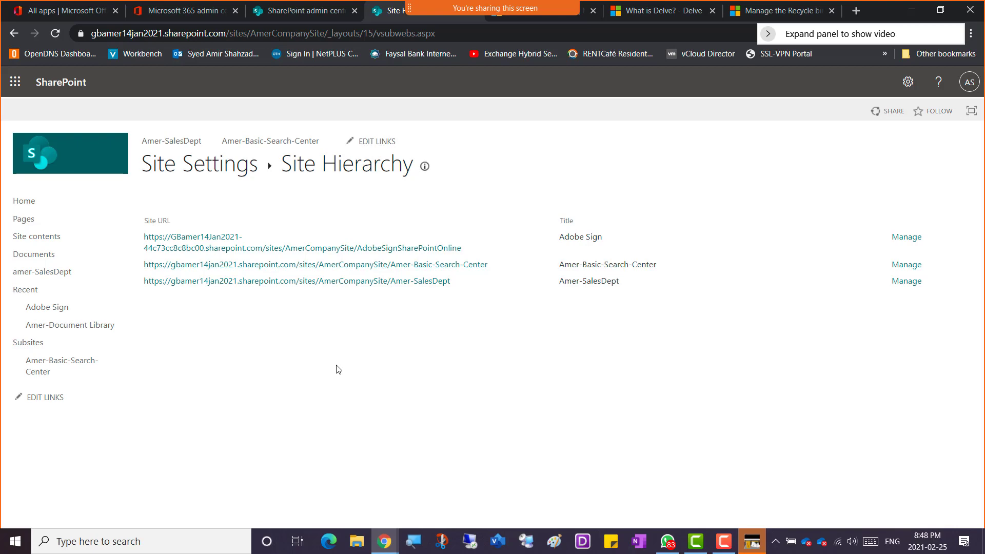
{"action": "key", "text": "alt+Tab"}
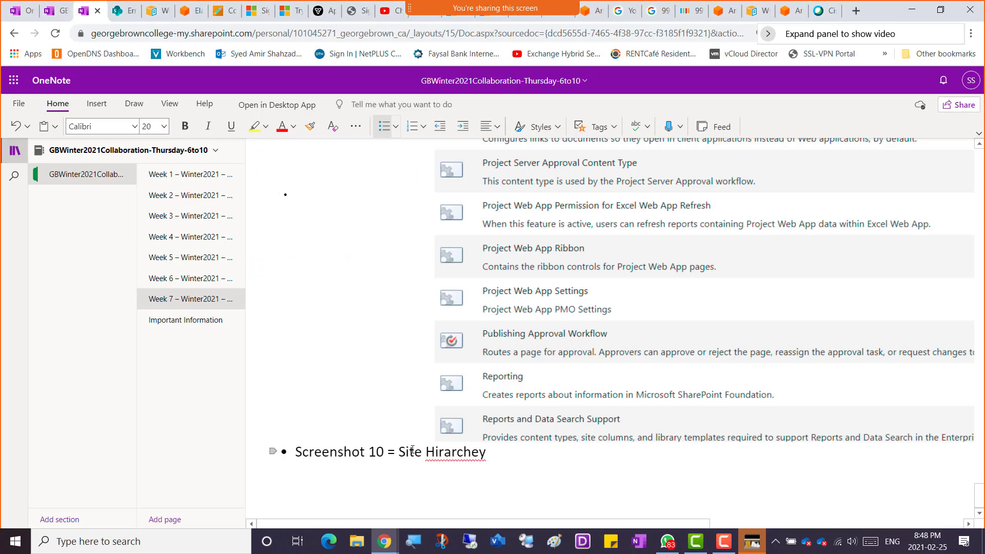
{"action": "key", "text": "alt+Tab"}
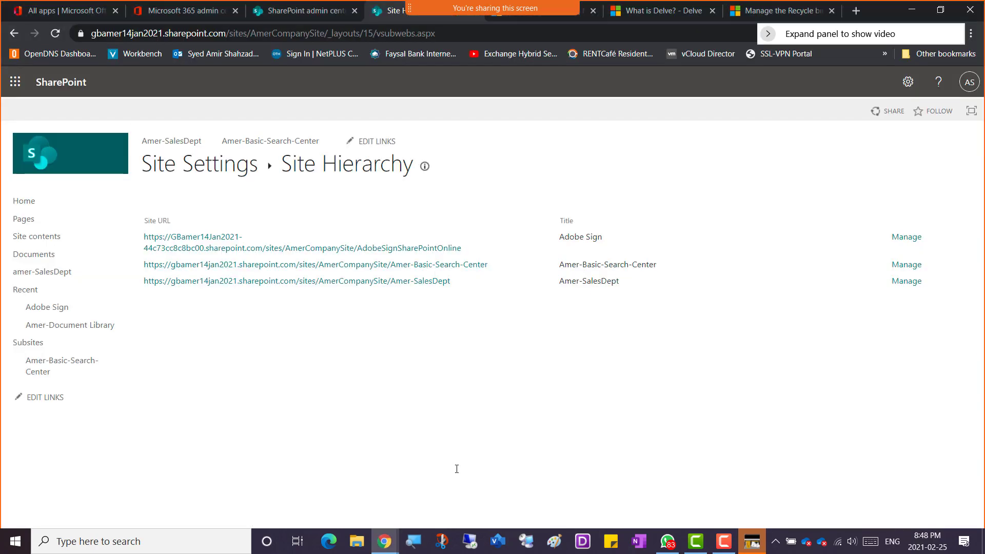
{"action": "key", "text": "alt+Tab"}
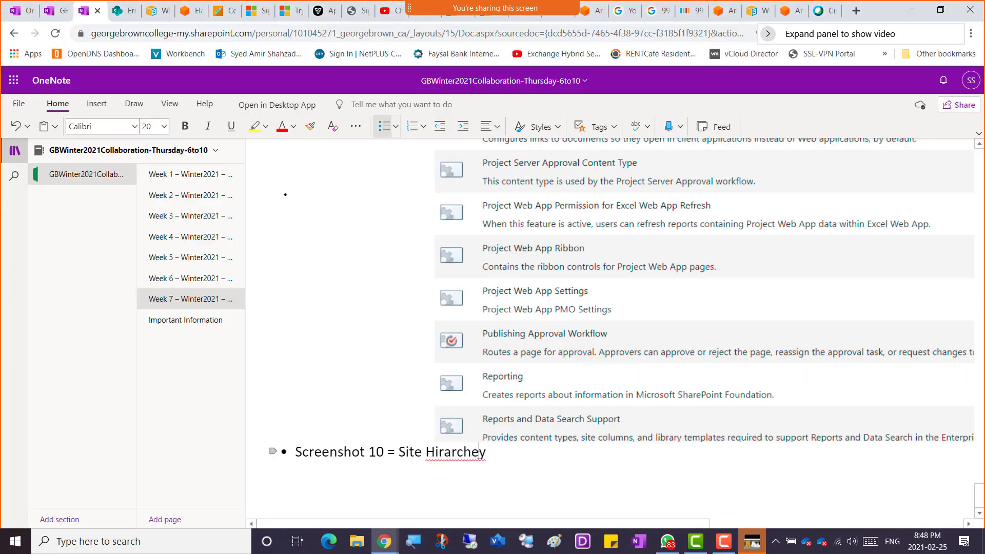
{"action": "left_click", "coordinate": [479, 452]}
{"action": "key", "text": "BackSpace"}
Paste the captured Site Hierarchy screenshot below the "Screenshot 10" bullet and start a new bullet after it
{"action": "left_click", "coordinate": [490, 451]}
{"action": "key", "text": "Return"}
{"action": "key", "text": "ctrl+v"}
{"action": "key", "text": "Return"}
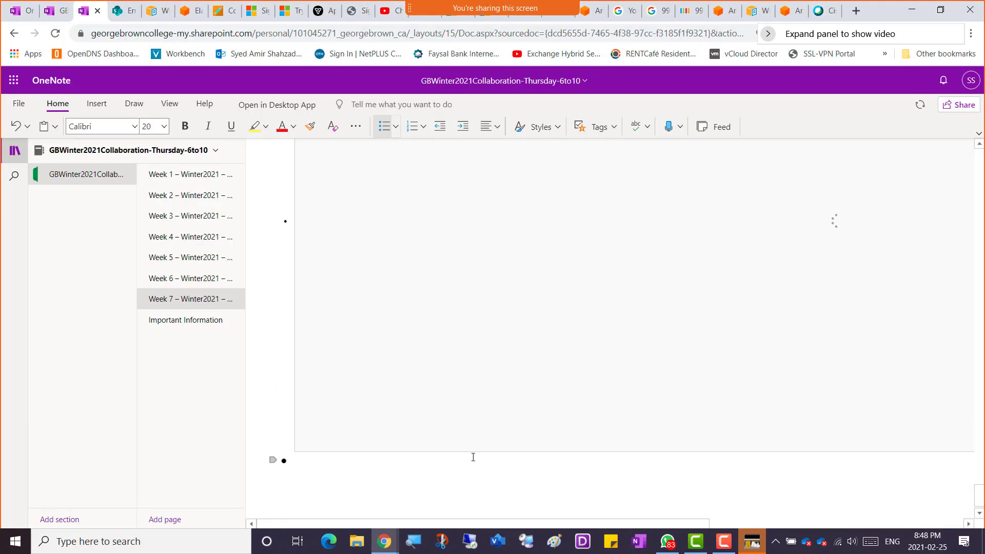
{"action": "scroll", "coordinate": [827, 392], "scroll_direction": "up", "scroll_amount": 2}
{"action": "scroll", "coordinate": [827, 392], "scroll_direction": "up", "scroll_amount": 2}
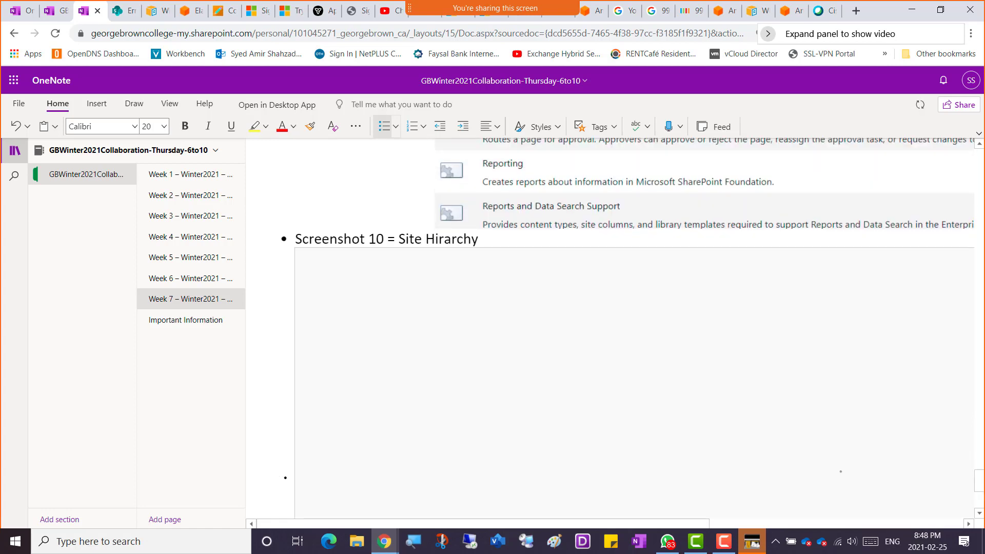
Switch to the Blackboard course and reload the Course_Material page to reach its weekly folders
{"action": "key", "text": "alt+Tab"}
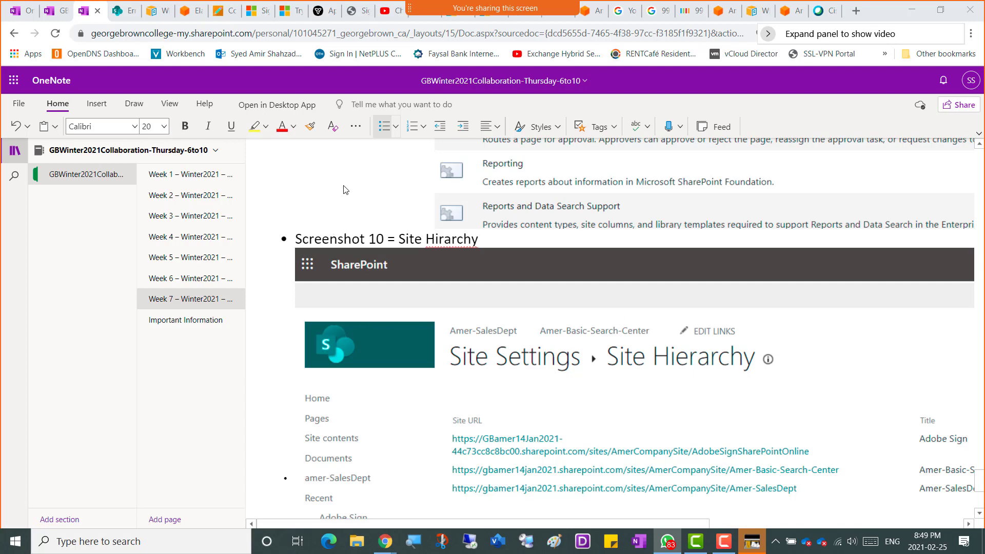
{"action": "left_click", "coordinate": [219, 11]}
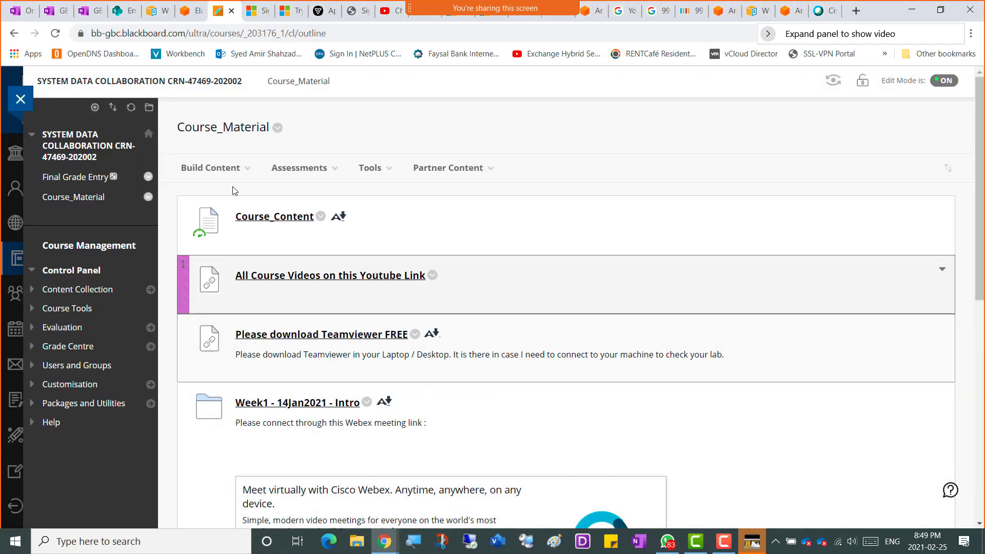
{"action": "left_click", "coordinate": [56, 32]}
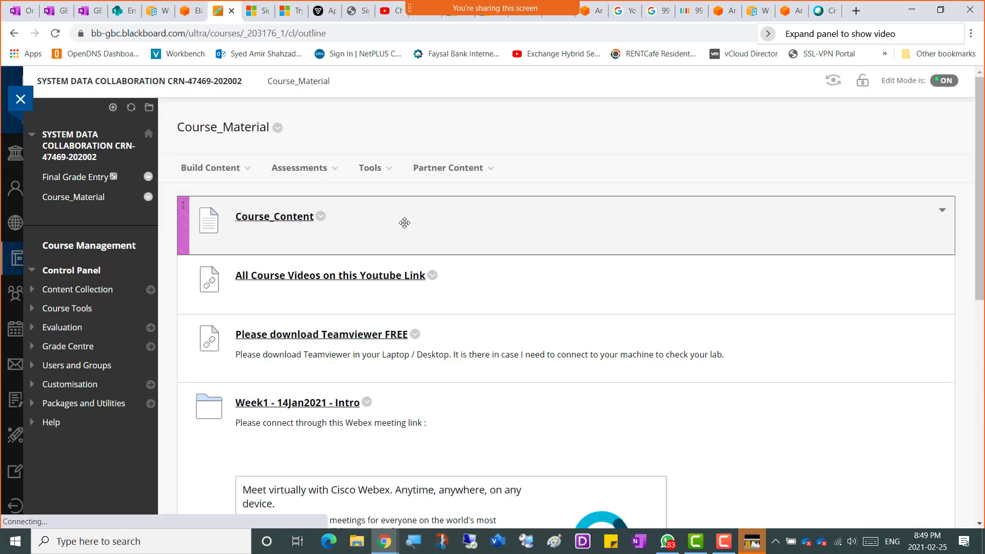
{"action": "scroll", "coordinate": [285, 272], "scroll_direction": "down", "scroll_amount": 9}
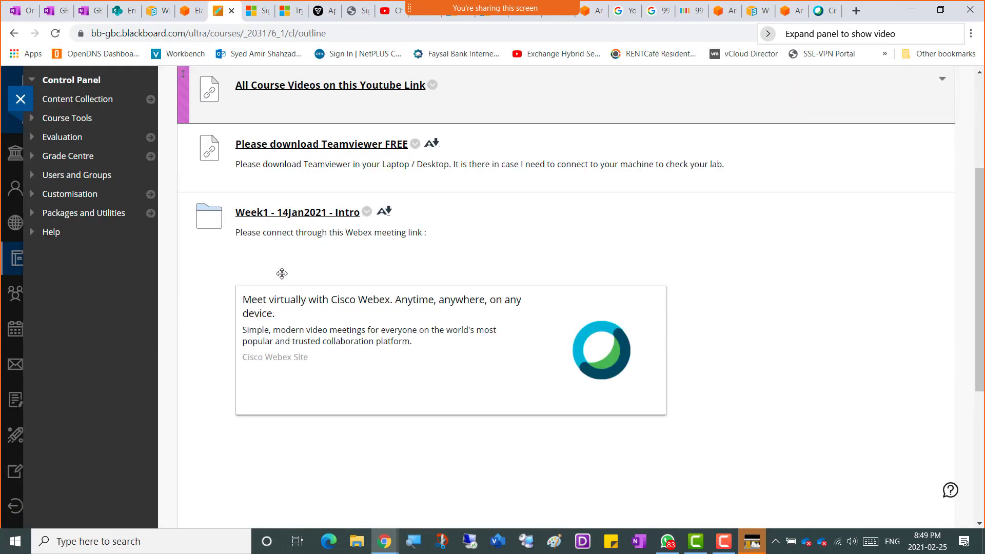
Copy the name of the "Week5 - 11Feb2021" content folder from its edit form, and leave the form without saving
{"action": "left_click", "coordinate": [335, 469]}
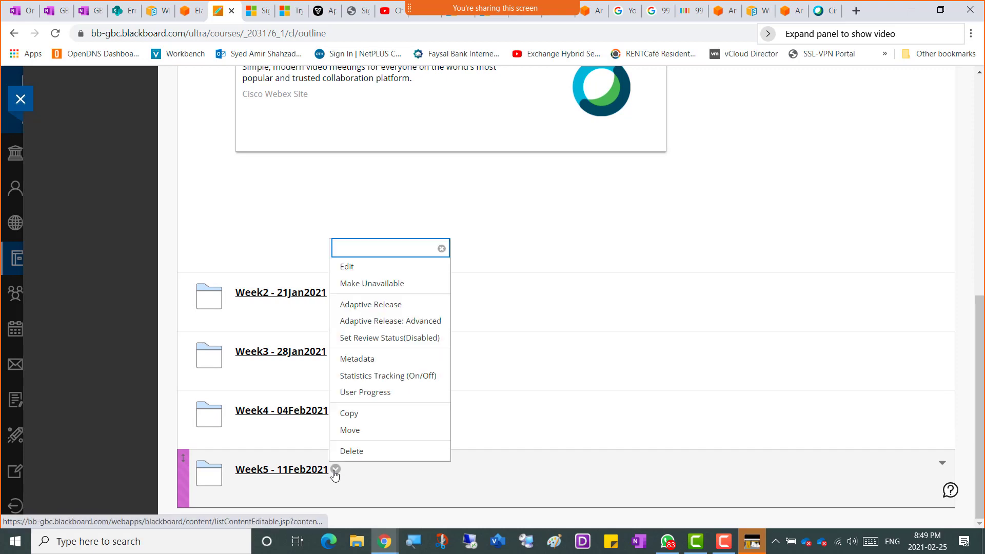
{"action": "left_click", "coordinate": [353, 269]}
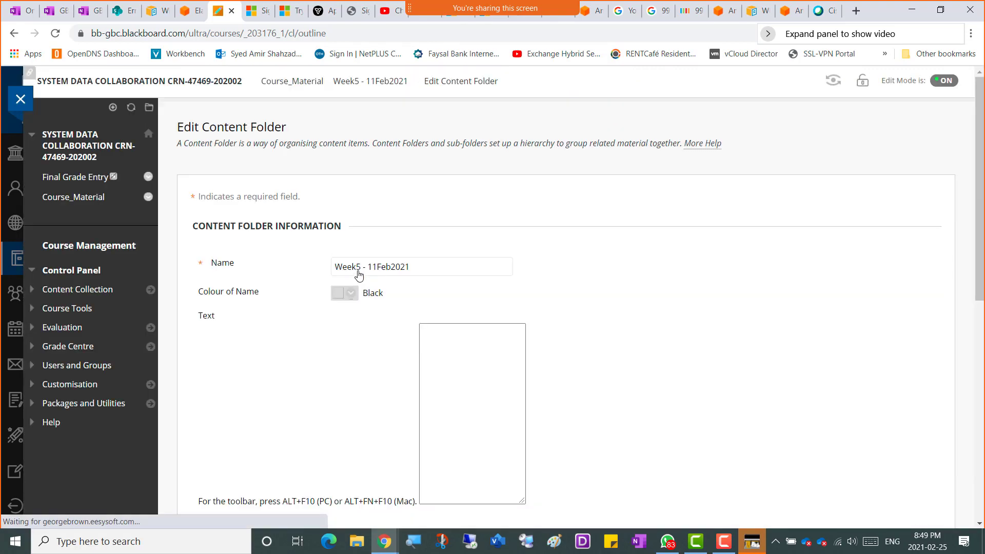
{"action": "left_click_drag", "start_coordinate": [413, 267], "coordinate": [322, 268]}
{"action": "key", "text": "ctrl+c"}
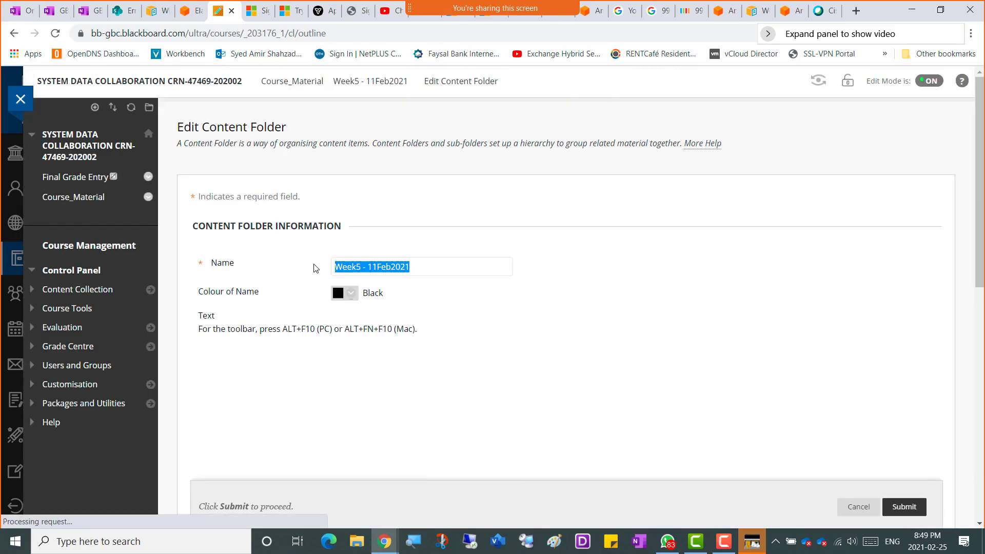
{"action": "left_click", "coordinate": [853, 509]}
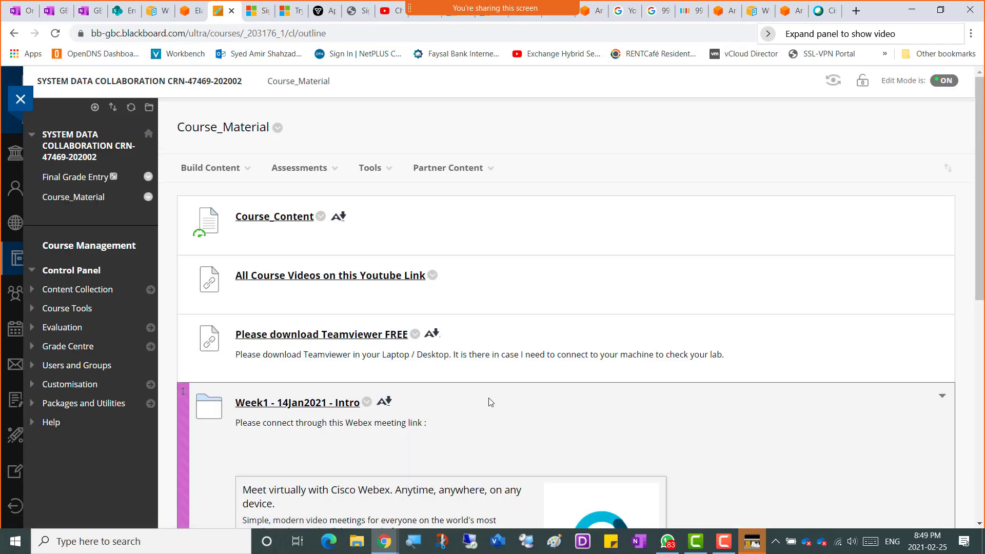
Create a content folder named "Week6 - 18Feb2021" in Course_Material, reusing the copied folder name
{"action": "left_click", "coordinate": [203, 169]}
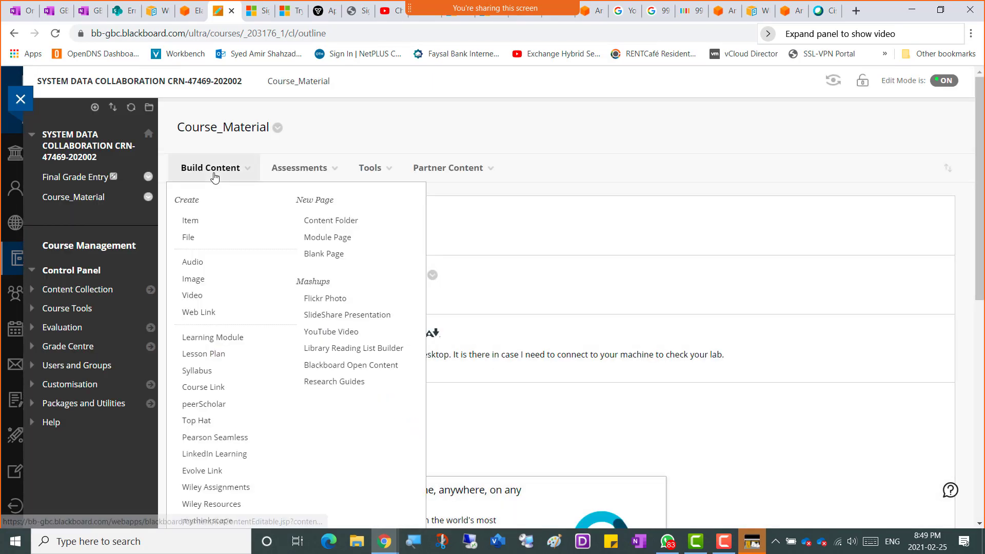
{"action": "left_click", "coordinate": [322, 221]}
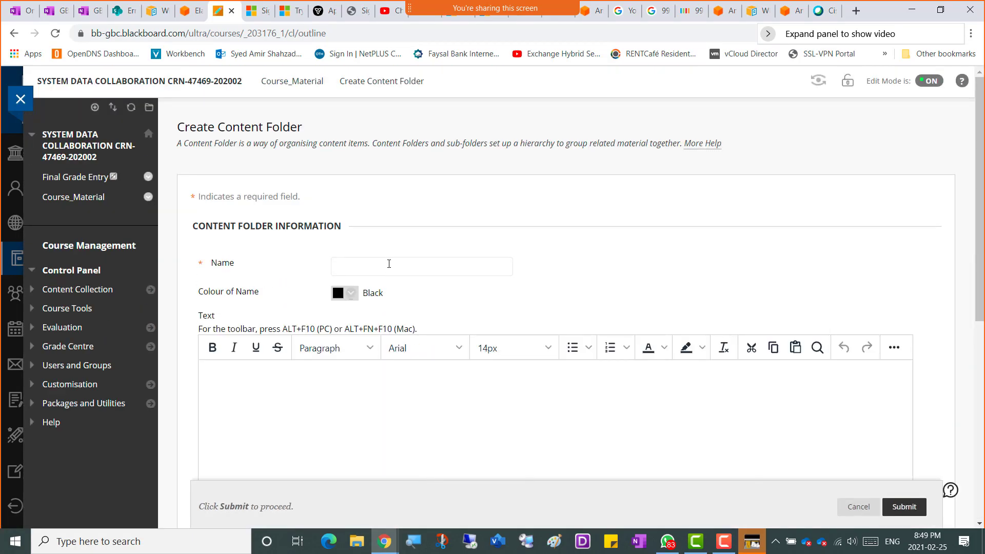
{"action": "key", "text": "ctrl+v"}
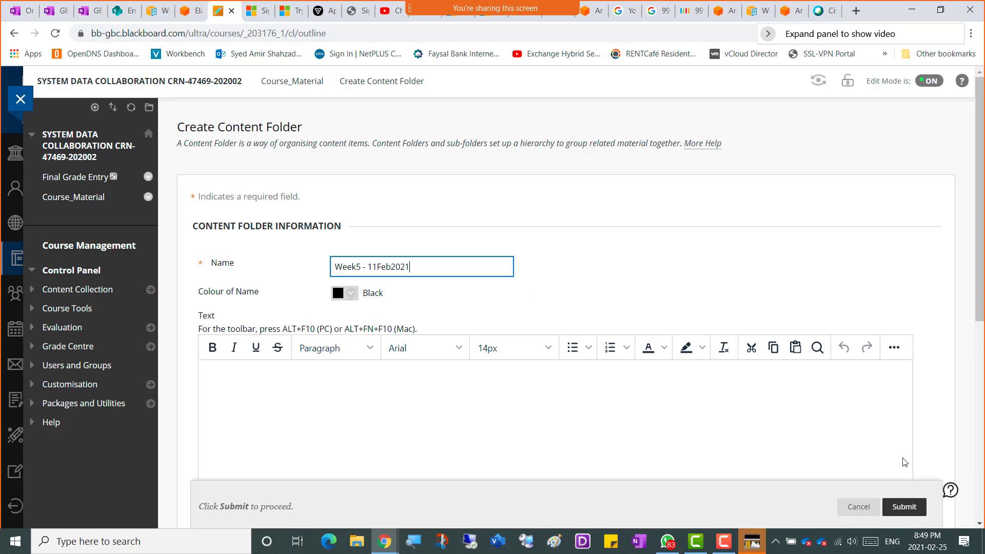
{"action": "left_click", "coordinate": [358, 268]}
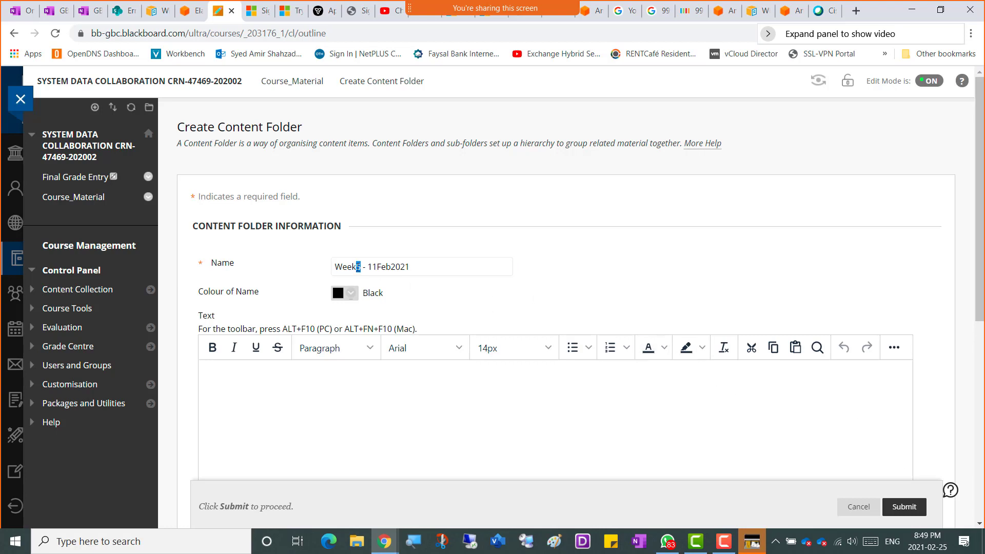
{"action": "left_click_drag", "start_coordinate": [377, 267], "coordinate": [372, 266]}
{"action": "type", "text": "8"}
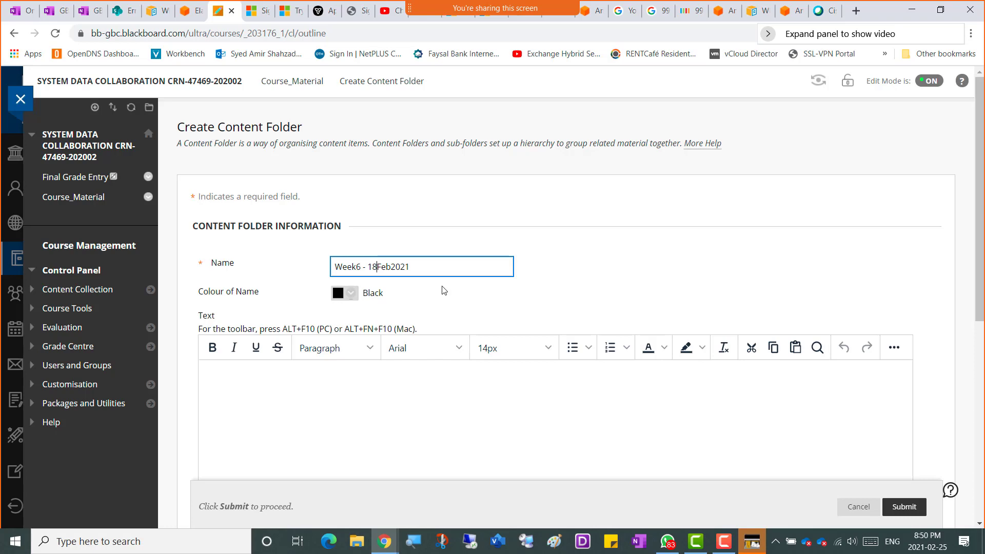
{"action": "left_click", "coordinate": [906, 508]}
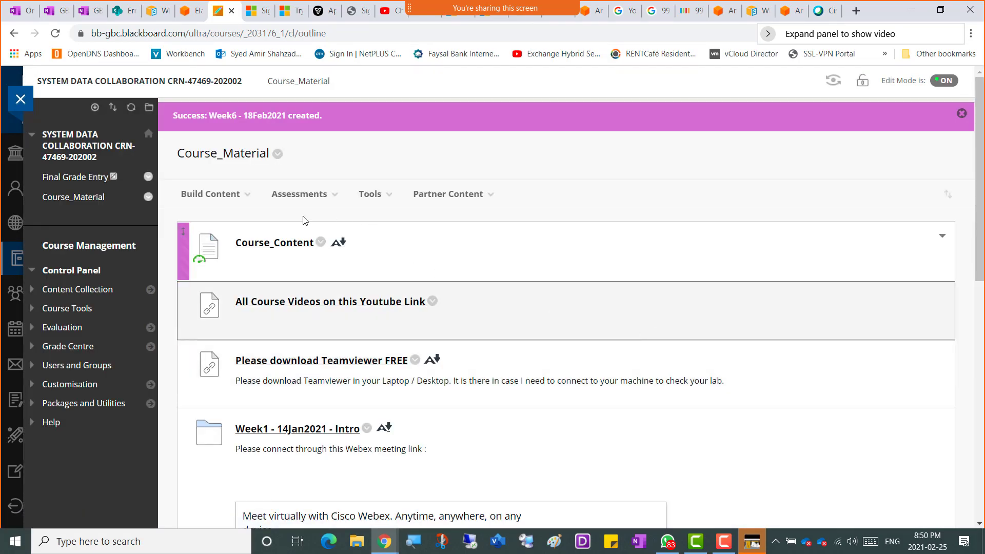
Create a content folder named "Week7 - 25Feb2021" in Course_Material, reusing the copied folder name
{"action": "left_click", "coordinate": [215, 196]}
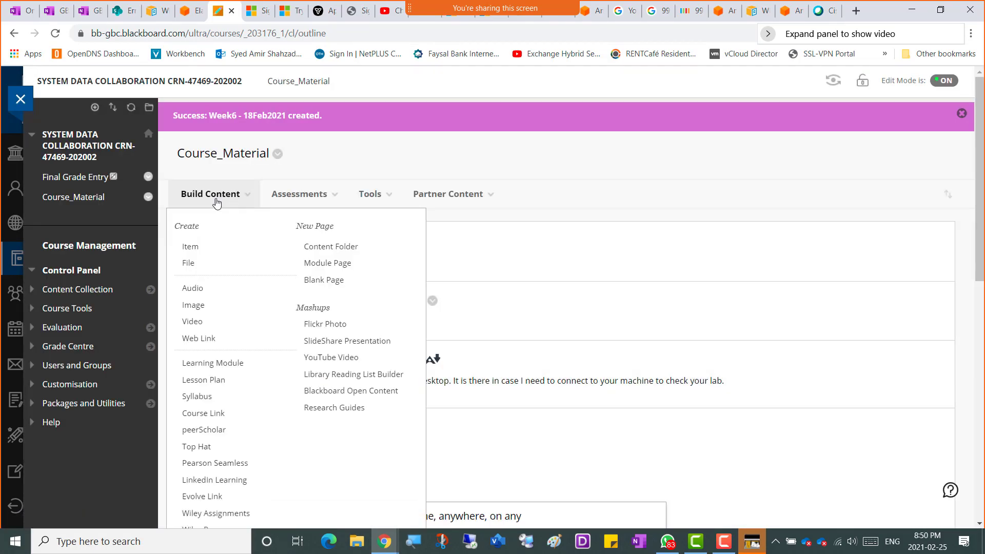
{"action": "left_click", "coordinate": [332, 248]}
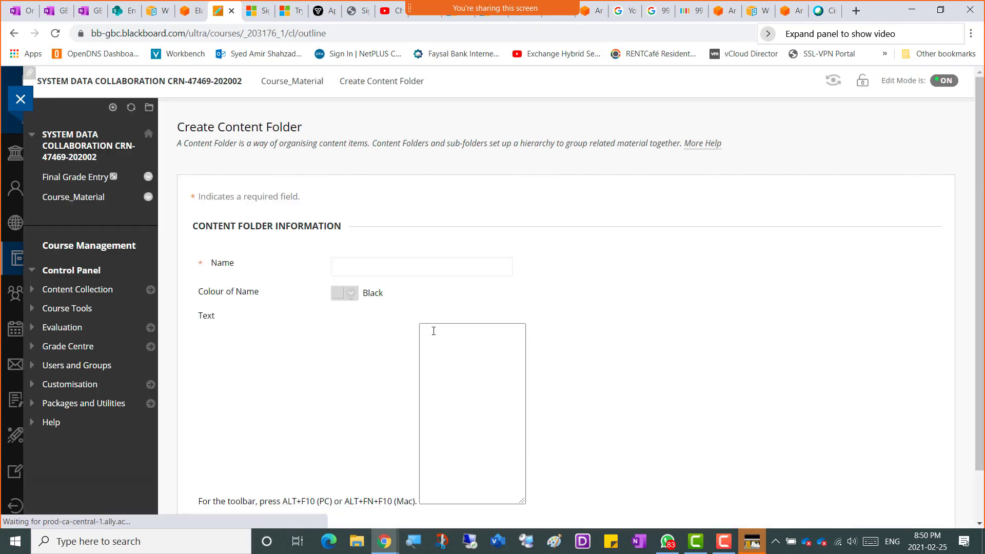
{"action": "left_click", "coordinate": [379, 266]}
{"action": "key", "text": "ctrl+v"}
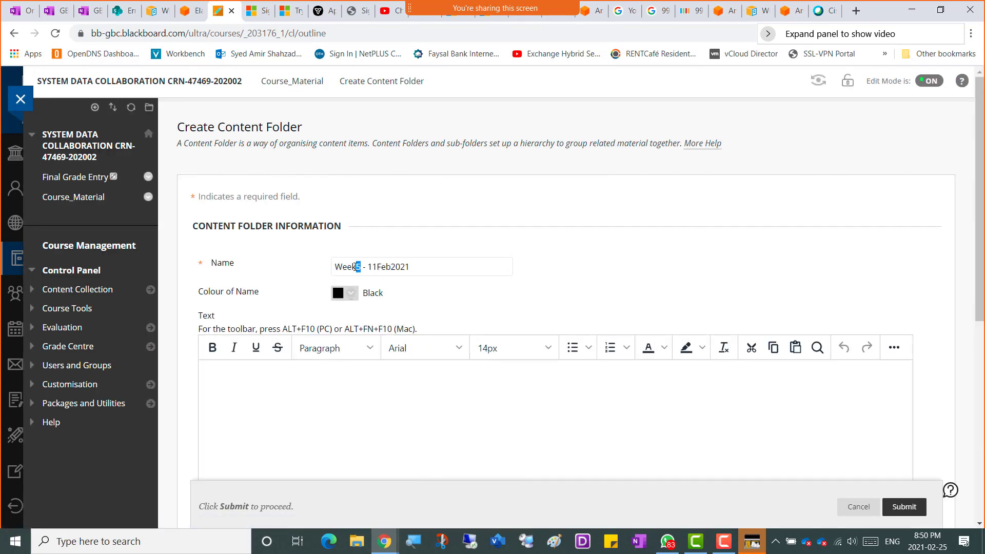
{"action": "type", "text": "7 - 25"}
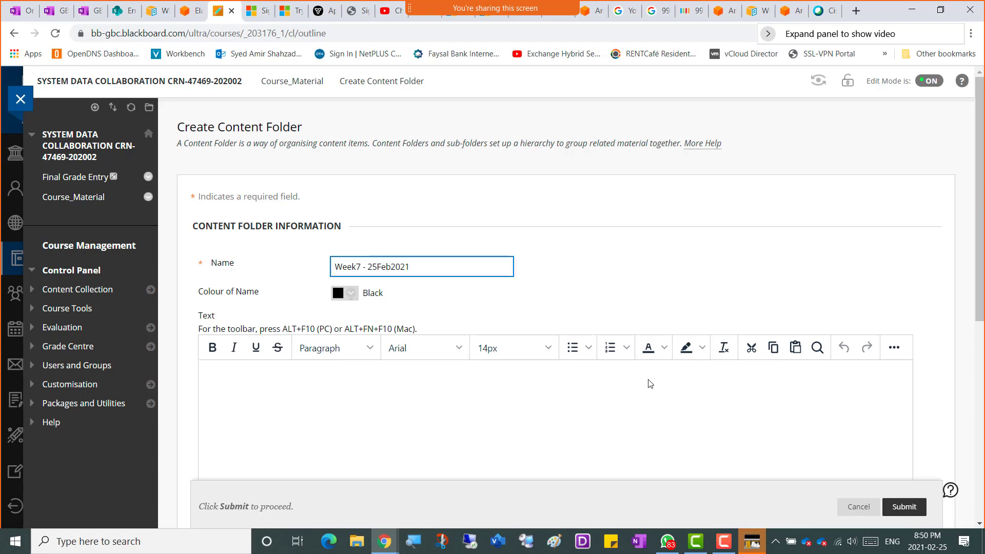
{"action": "left_click", "coordinate": [904, 508]}
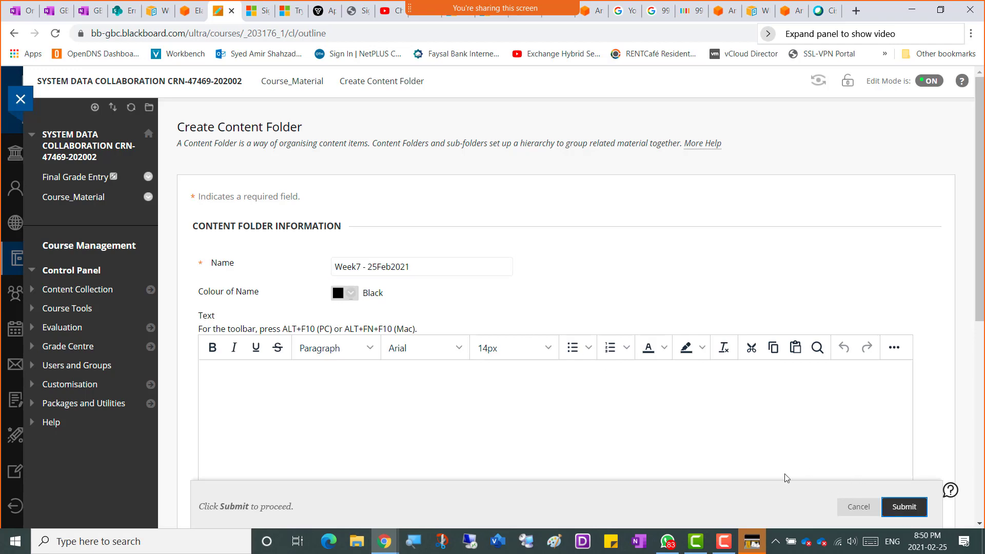
Start a new assignment inside the "Week7 - 25Feb2021" folder and name it "UploadWeek7"
{"action": "scroll", "coordinate": [466, 393], "scroll_direction": "down", "scroll_amount": 10}
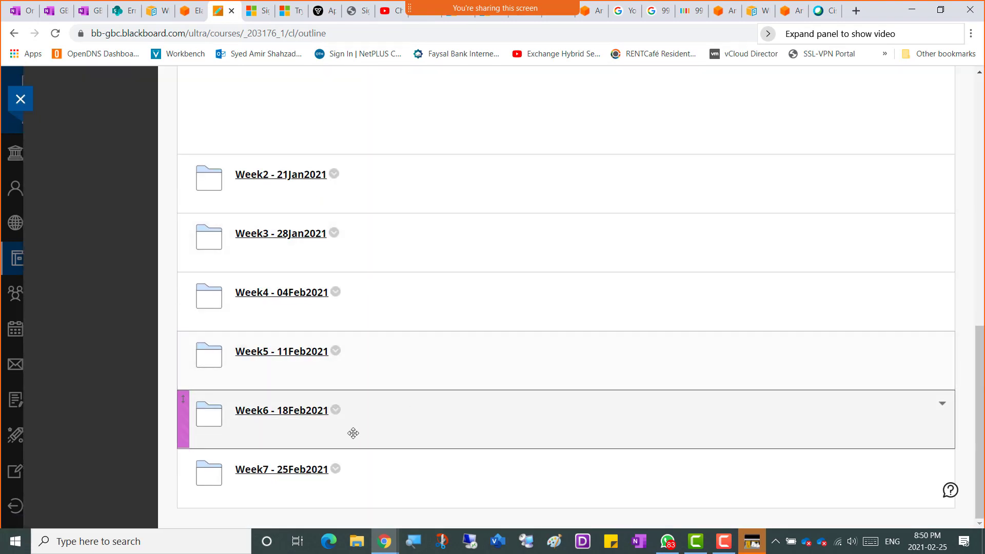
{"action": "left_click", "coordinate": [281, 470]}
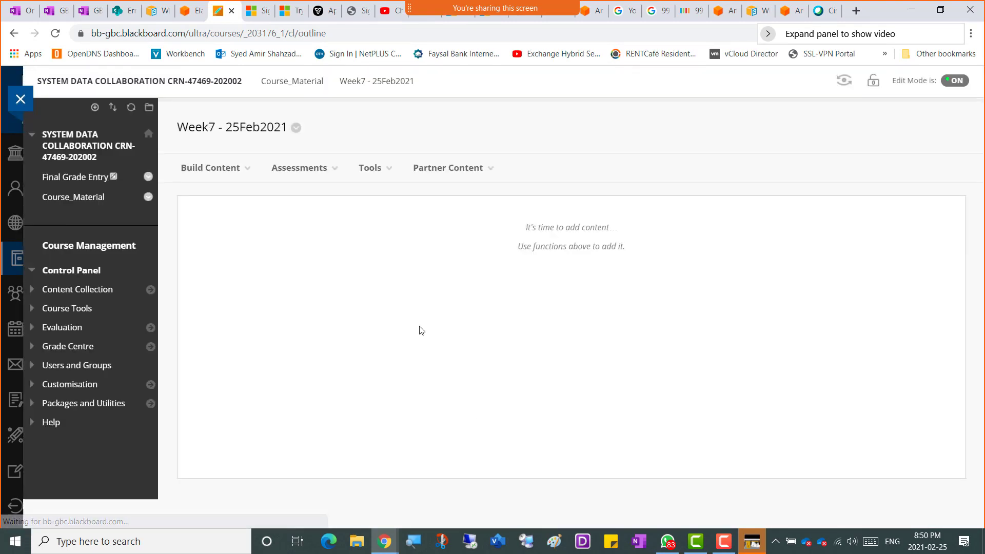
{"action": "left_click", "coordinate": [303, 167]}
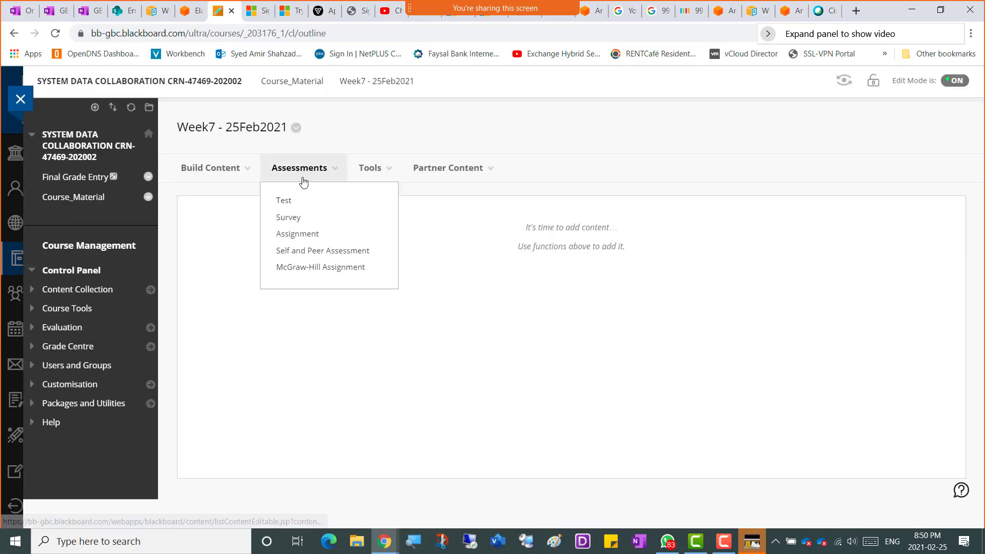
{"action": "left_click", "coordinate": [303, 236]}
{"action": "left_click", "coordinate": [359, 263]}
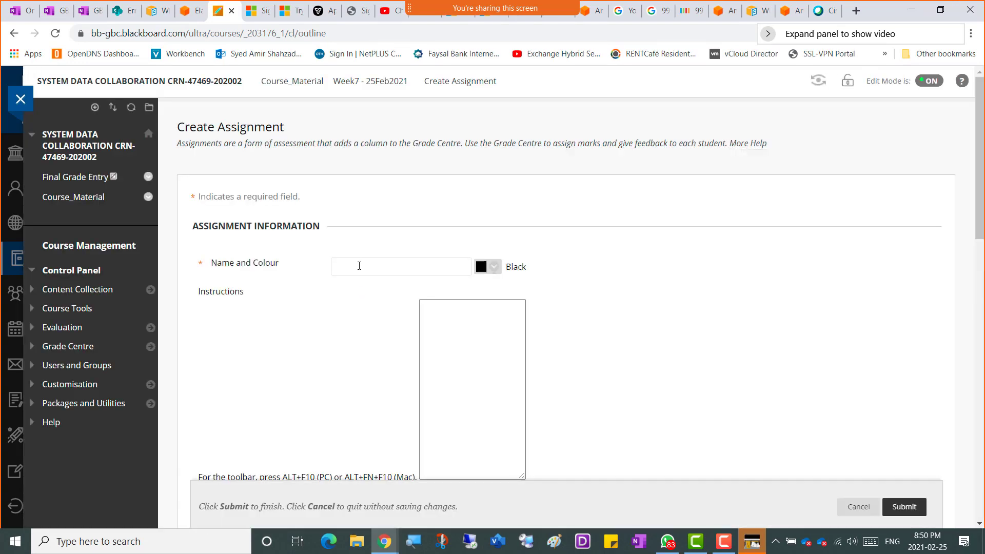
{"action": "type", "text": "Upload Week7"}
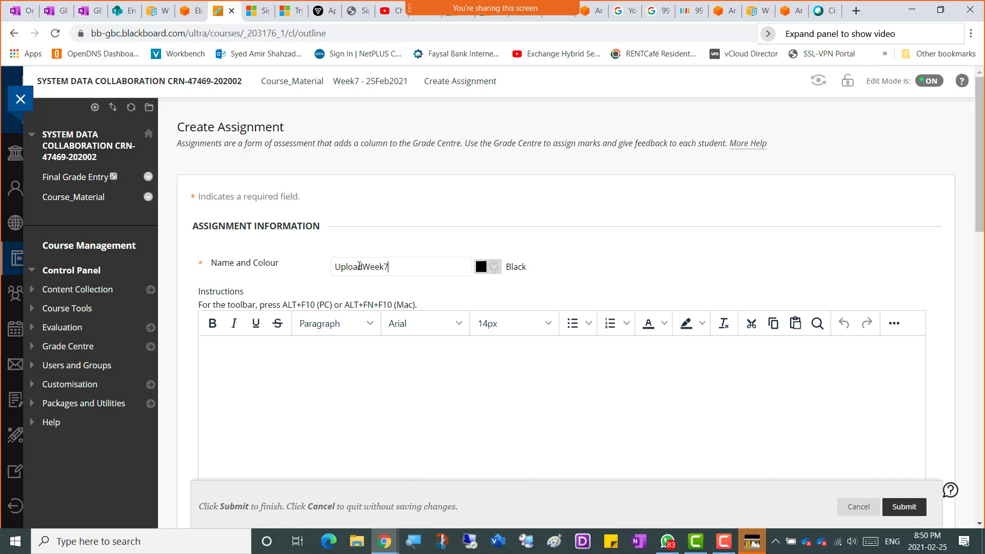
Copy the assignment's name into its instructions text
{"action": "key", "text": "ctrl+a"}
{"action": "key", "text": "ctrl+c"}
{"action": "left_click", "coordinate": [356, 377]}
{"action": "key", "text": "ctrl+v"}
Set the assignment's due date to 25/02/2021 and its possible points to 4
{"action": "scroll", "coordinate": [666, 411], "scroll_direction": "down", "scroll_amount": 4}
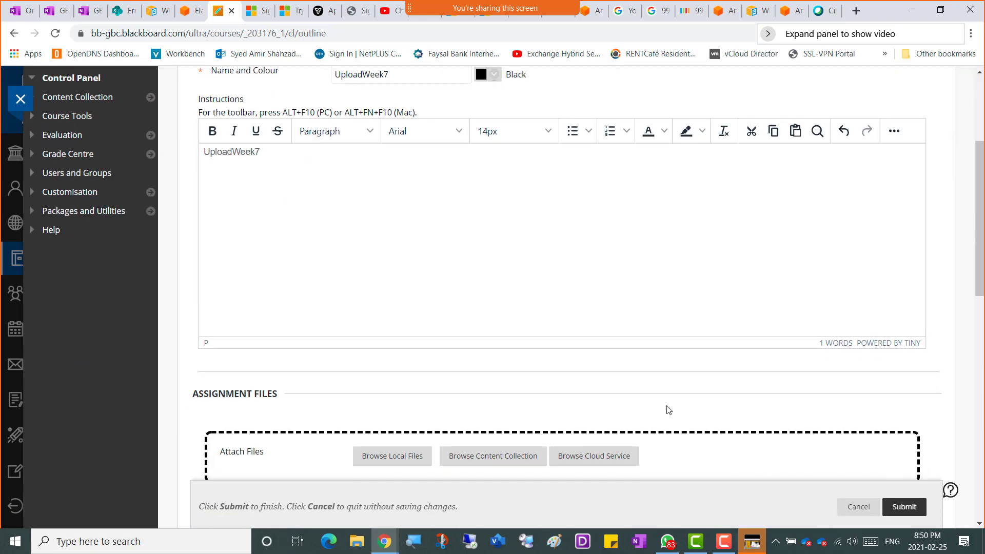
{"action": "scroll", "coordinate": [615, 395], "scroll_direction": "down", "scroll_amount": 5}
{"action": "left_click", "coordinate": [430, 335]}
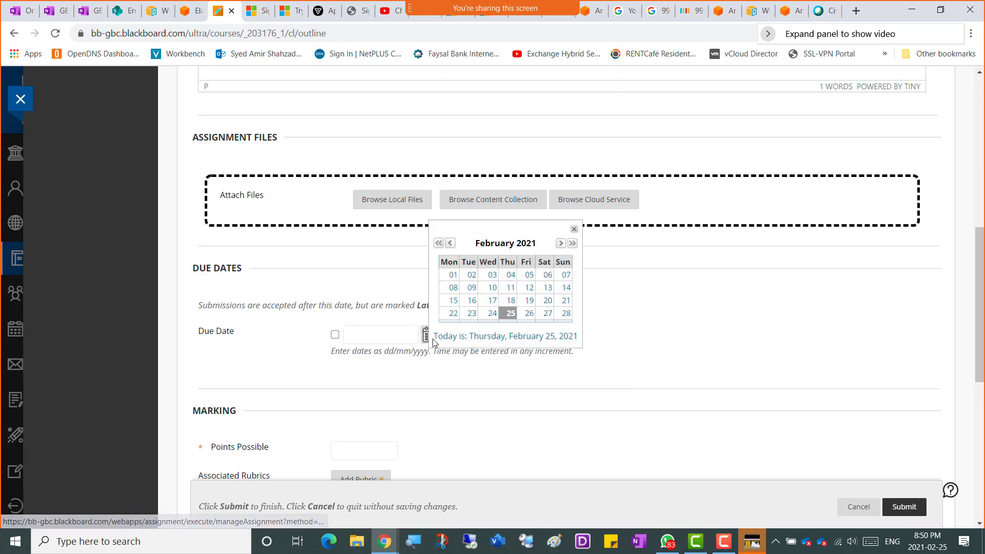
{"action": "left_click", "coordinate": [509, 314]}
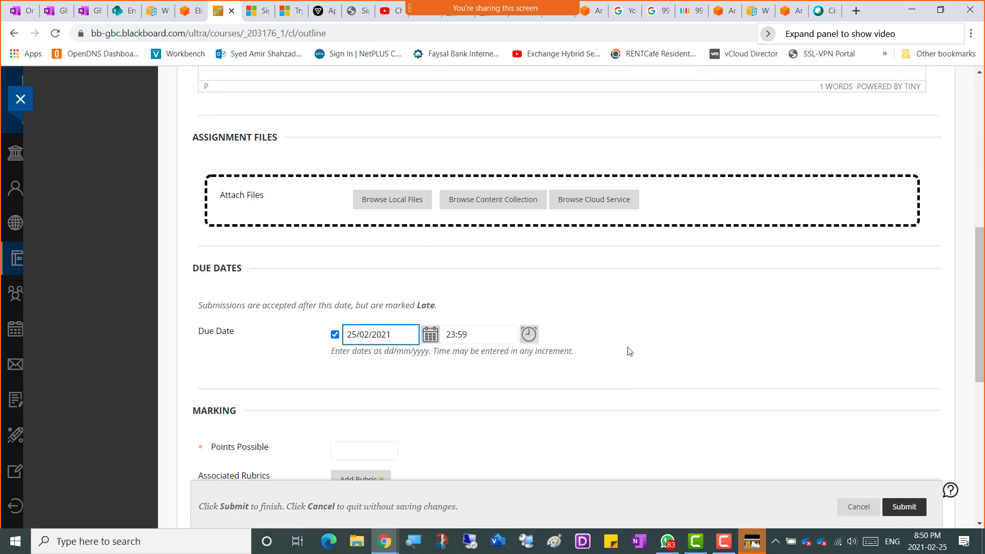
{"action": "scroll", "coordinate": [629, 351], "scroll_direction": "down", "scroll_amount": 5}
{"action": "left_click", "coordinate": [353, 195]}
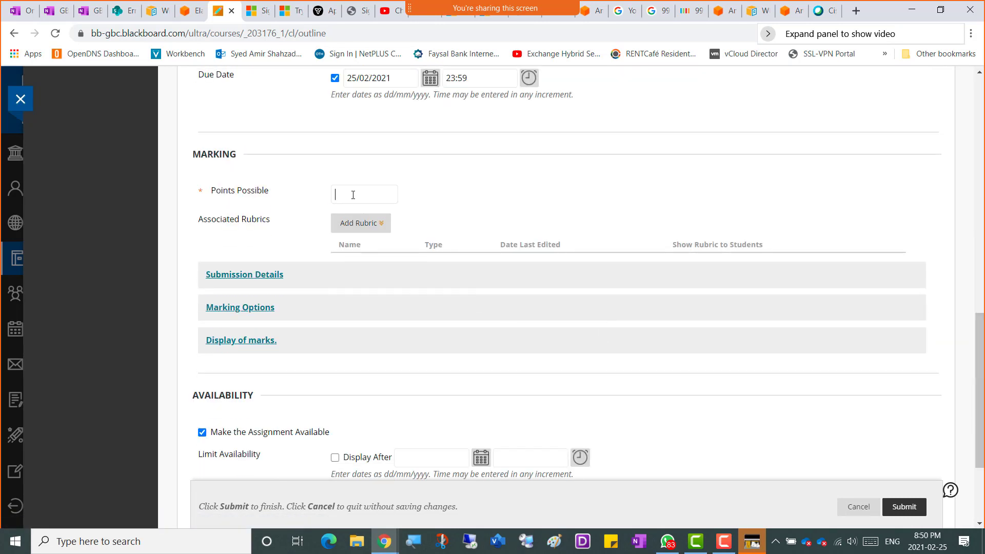
{"action": "type", "text": "4"}
In the submission details, allow multiple attempts with a maximum of 2
{"action": "left_click", "coordinate": [273, 275]}
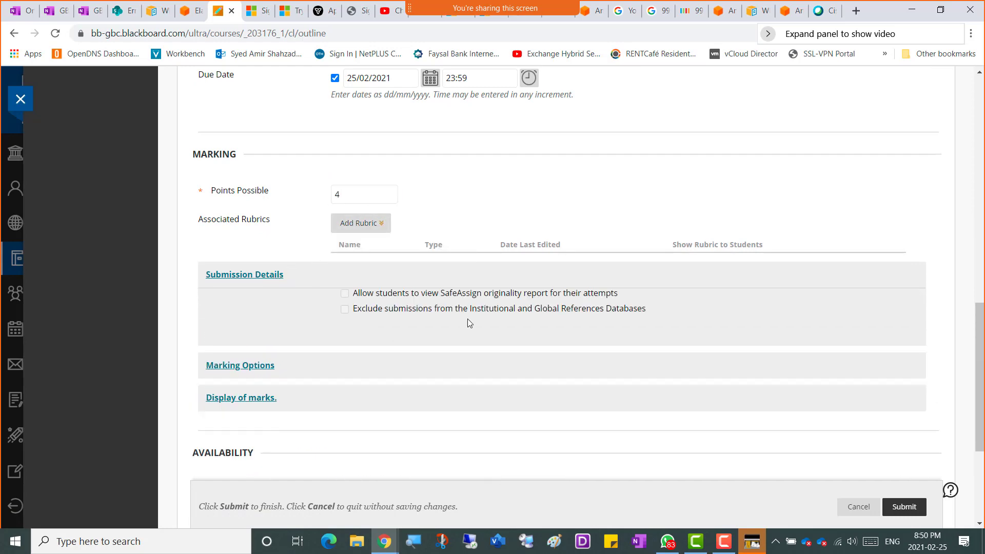
{"action": "scroll", "coordinate": [507, 328], "scroll_direction": "down", "scroll_amount": 1}
{"action": "scroll", "coordinate": [507, 328], "scroll_direction": "down", "scroll_amount": 2}
{"action": "left_click", "coordinate": [388, 307]}
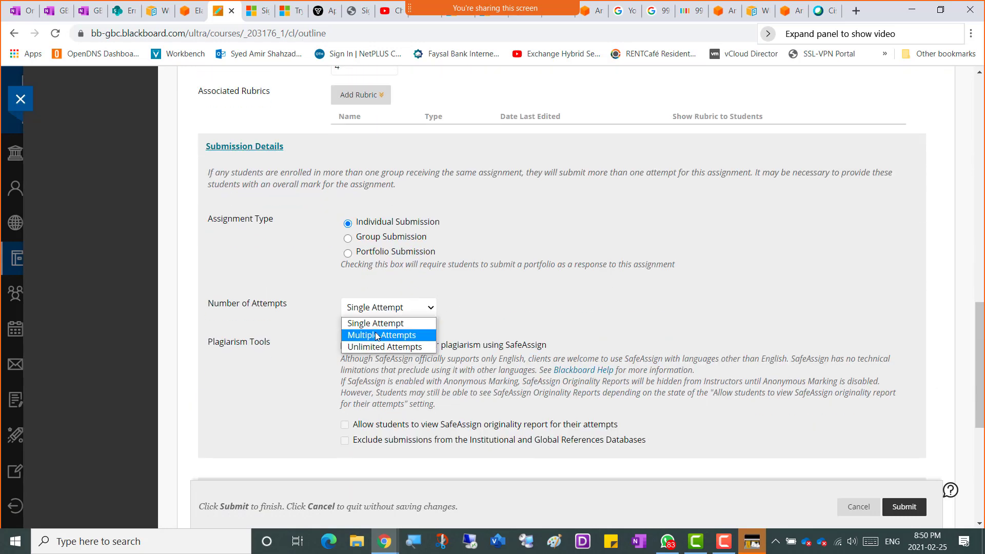
{"action": "left_click", "coordinate": [374, 337]}
{"action": "left_click", "coordinate": [359, 340]}
{"action": "type", "text": "2"}
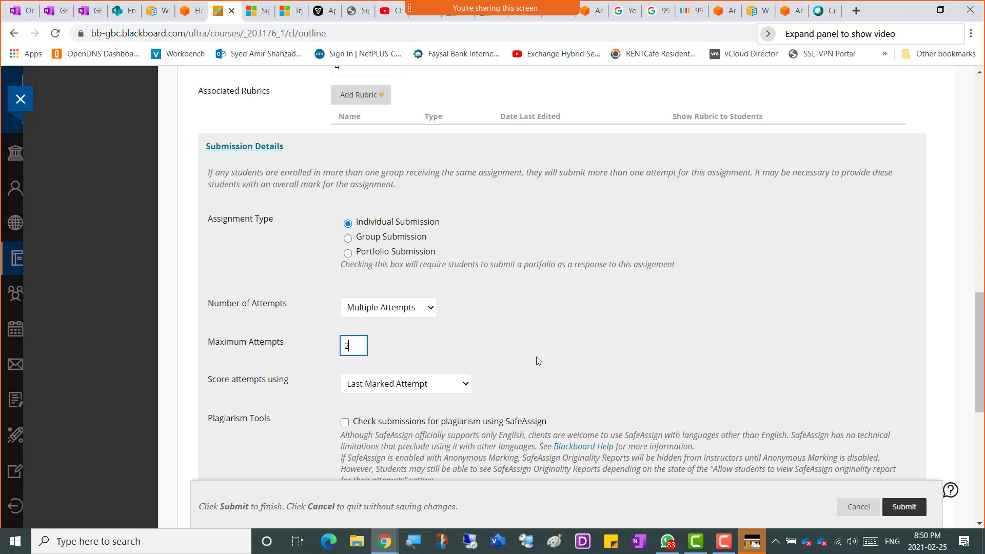
{"action": "left_click", "coordinate": [555, 366]}
Enable tracking of the number of views for the assignment and submit it
{"action": "scroll", "coordinate": [555, 366], "scroll_direction": "down", "scroll_amount": 8}
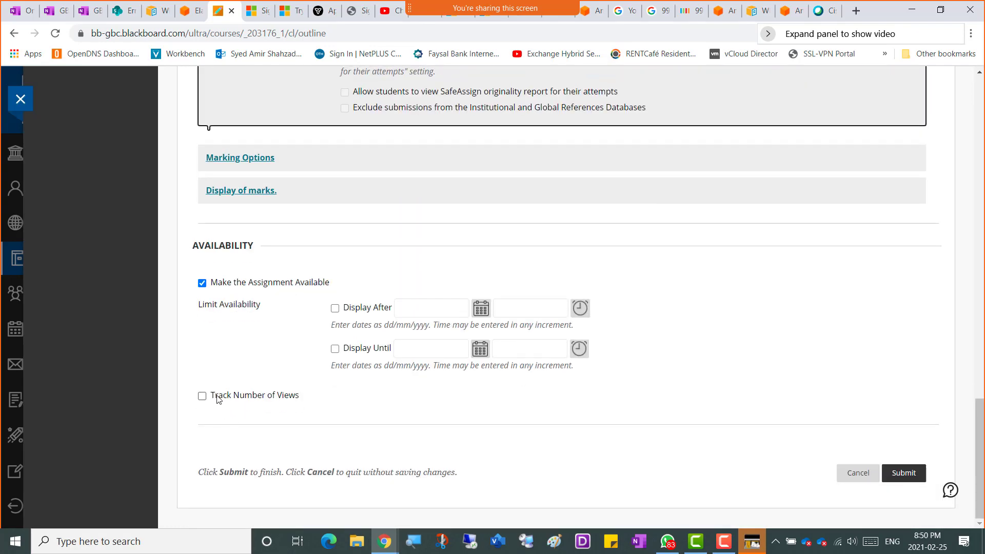
{"action": "left_click", "coordinate": [218, 396]}
{"action": "left_click", "coordinate": [905, 474]}
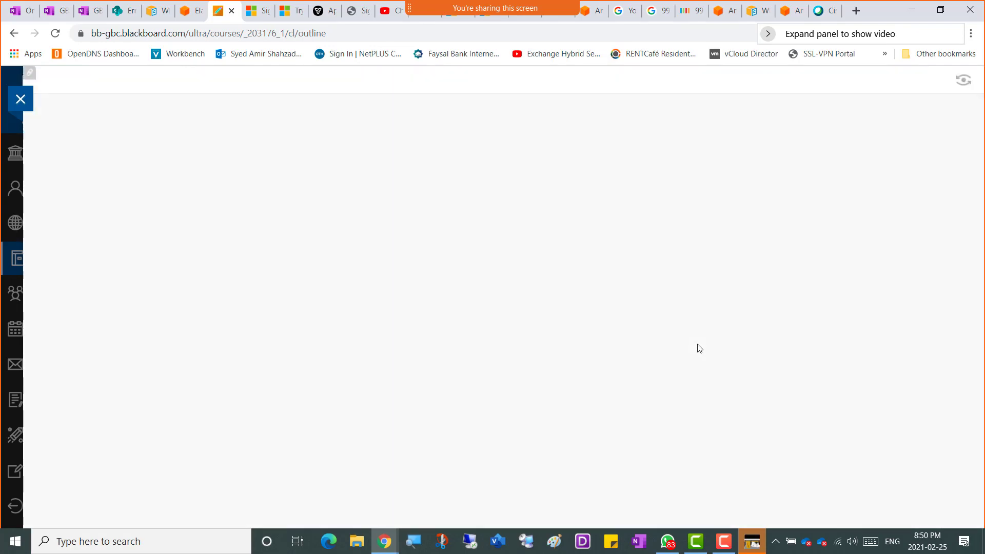